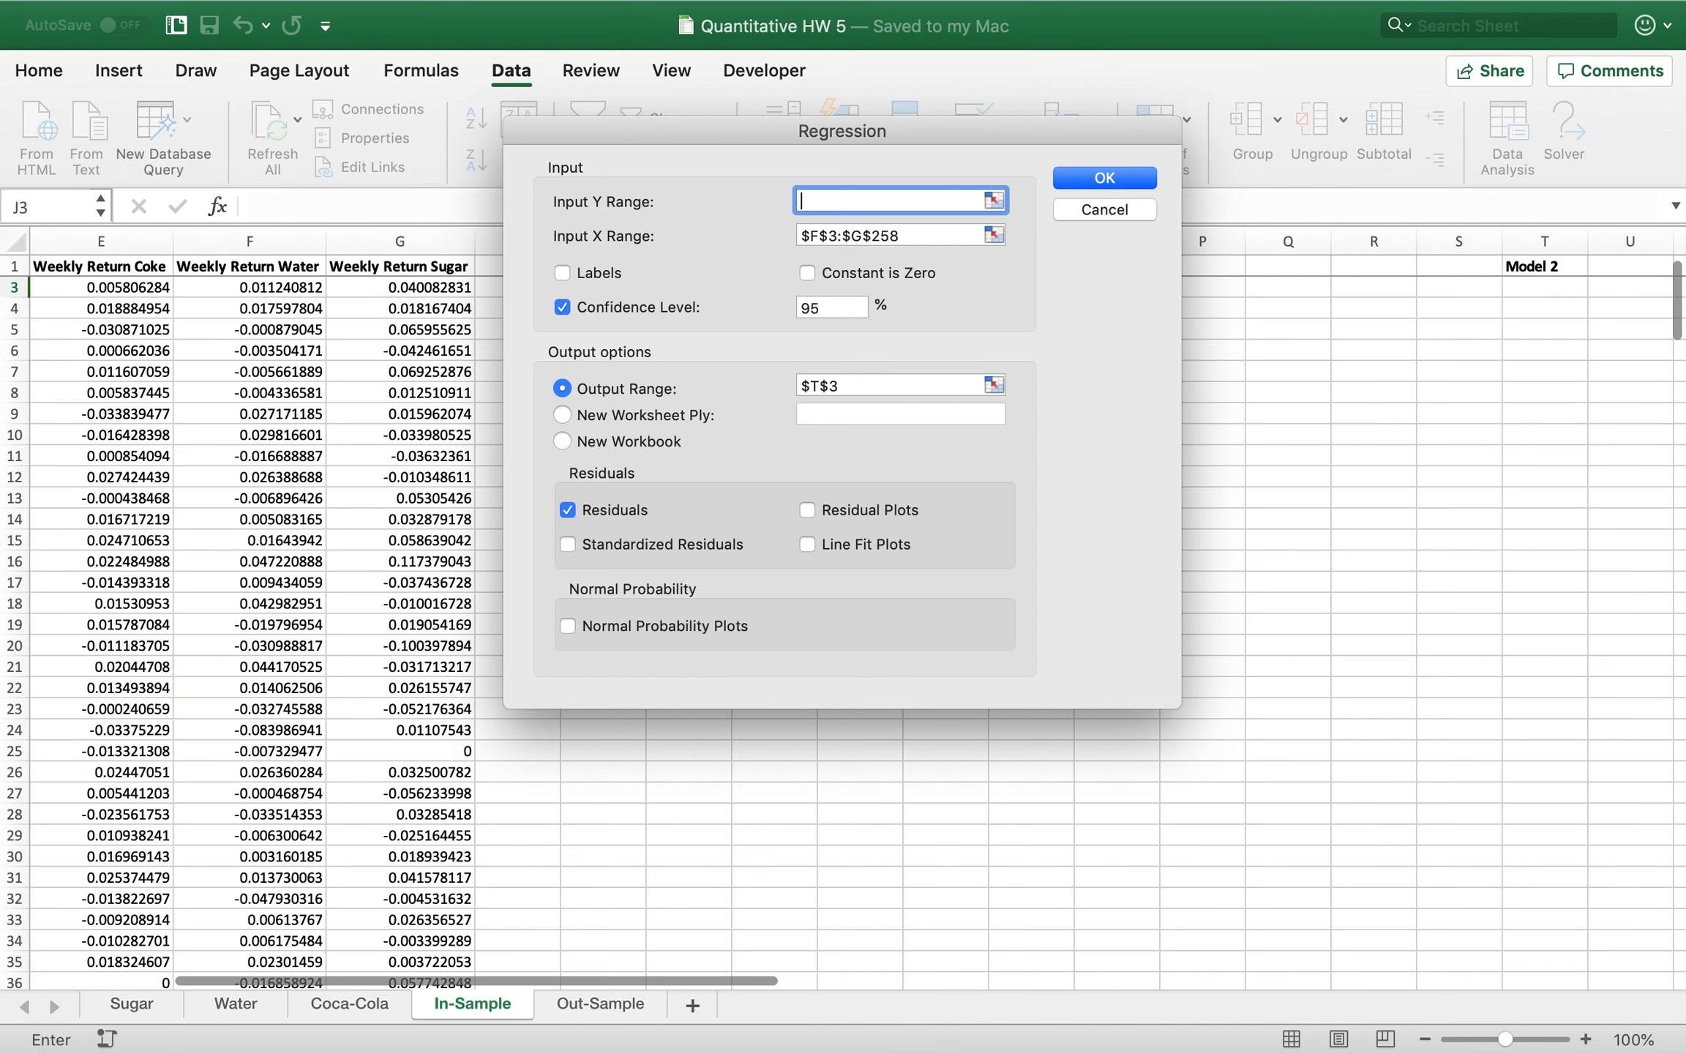
Clear the old Input X Range and Output Range entries in the regression settings
left_click(924, 235)
key("BackSpace")
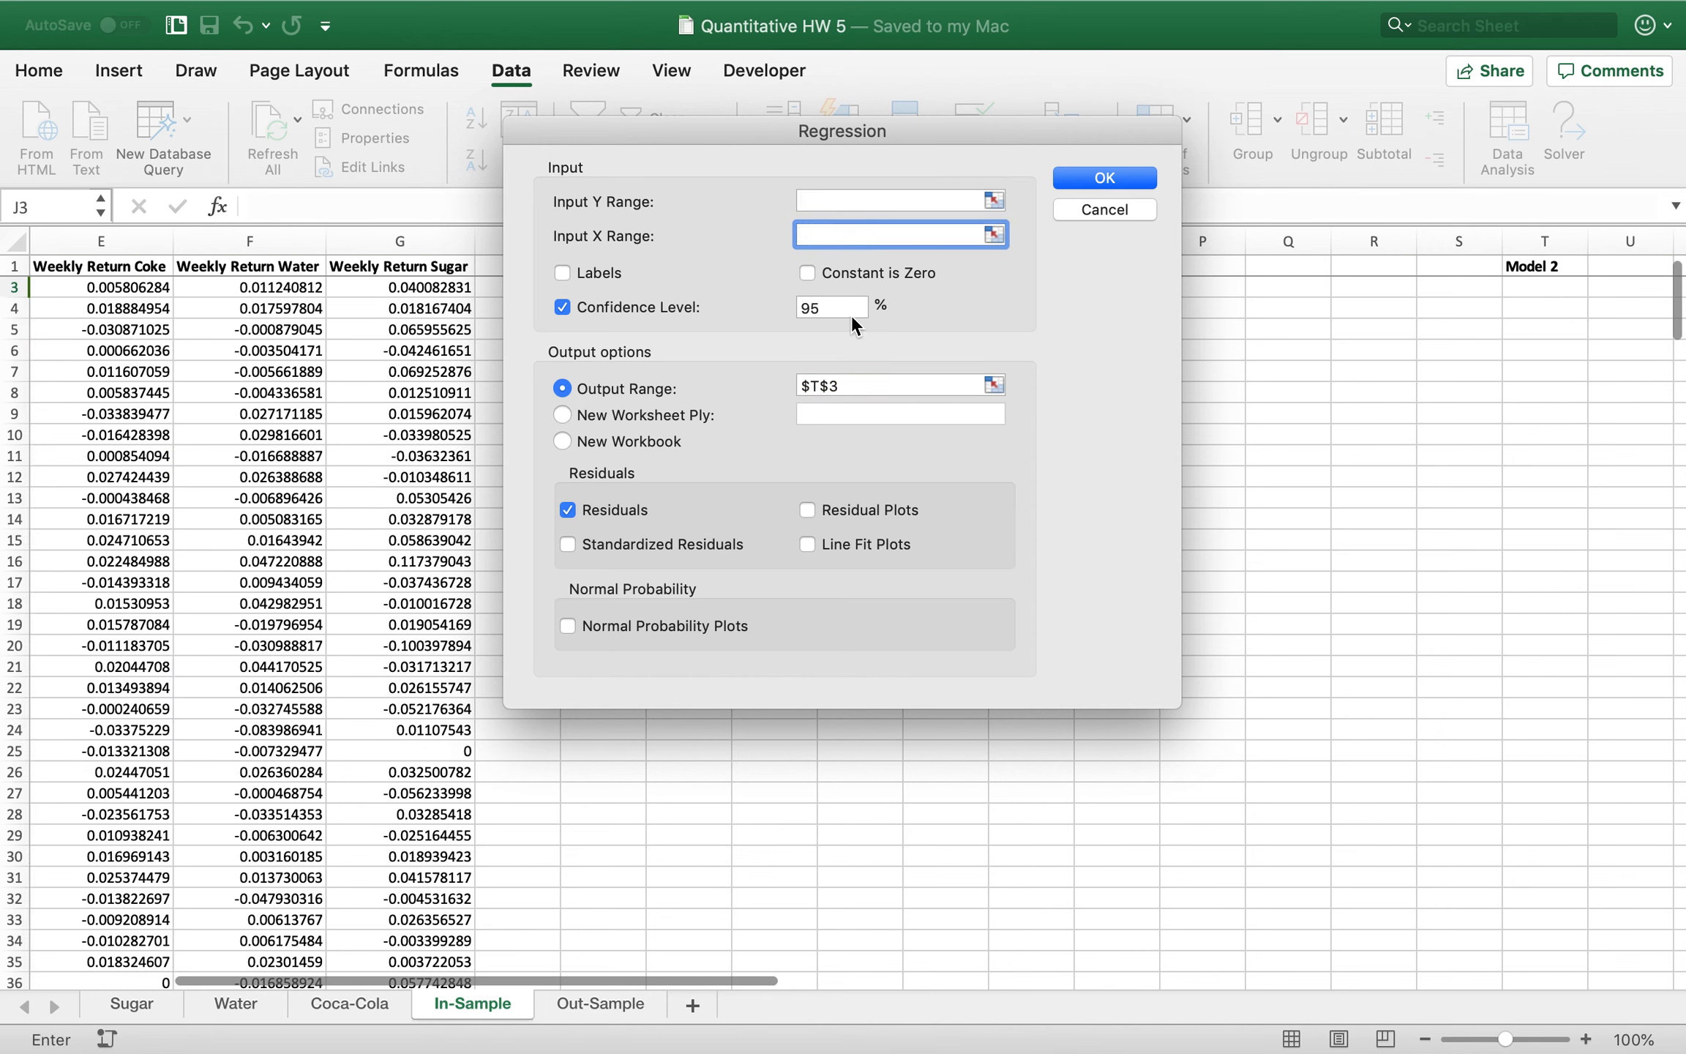
left_click(850, 391)
key("BackSpace")
Set the regression's Input Y Range to the weekly Coke returns, $E$3:$E$258
left_click(913, 201)
left_click(993, 199)
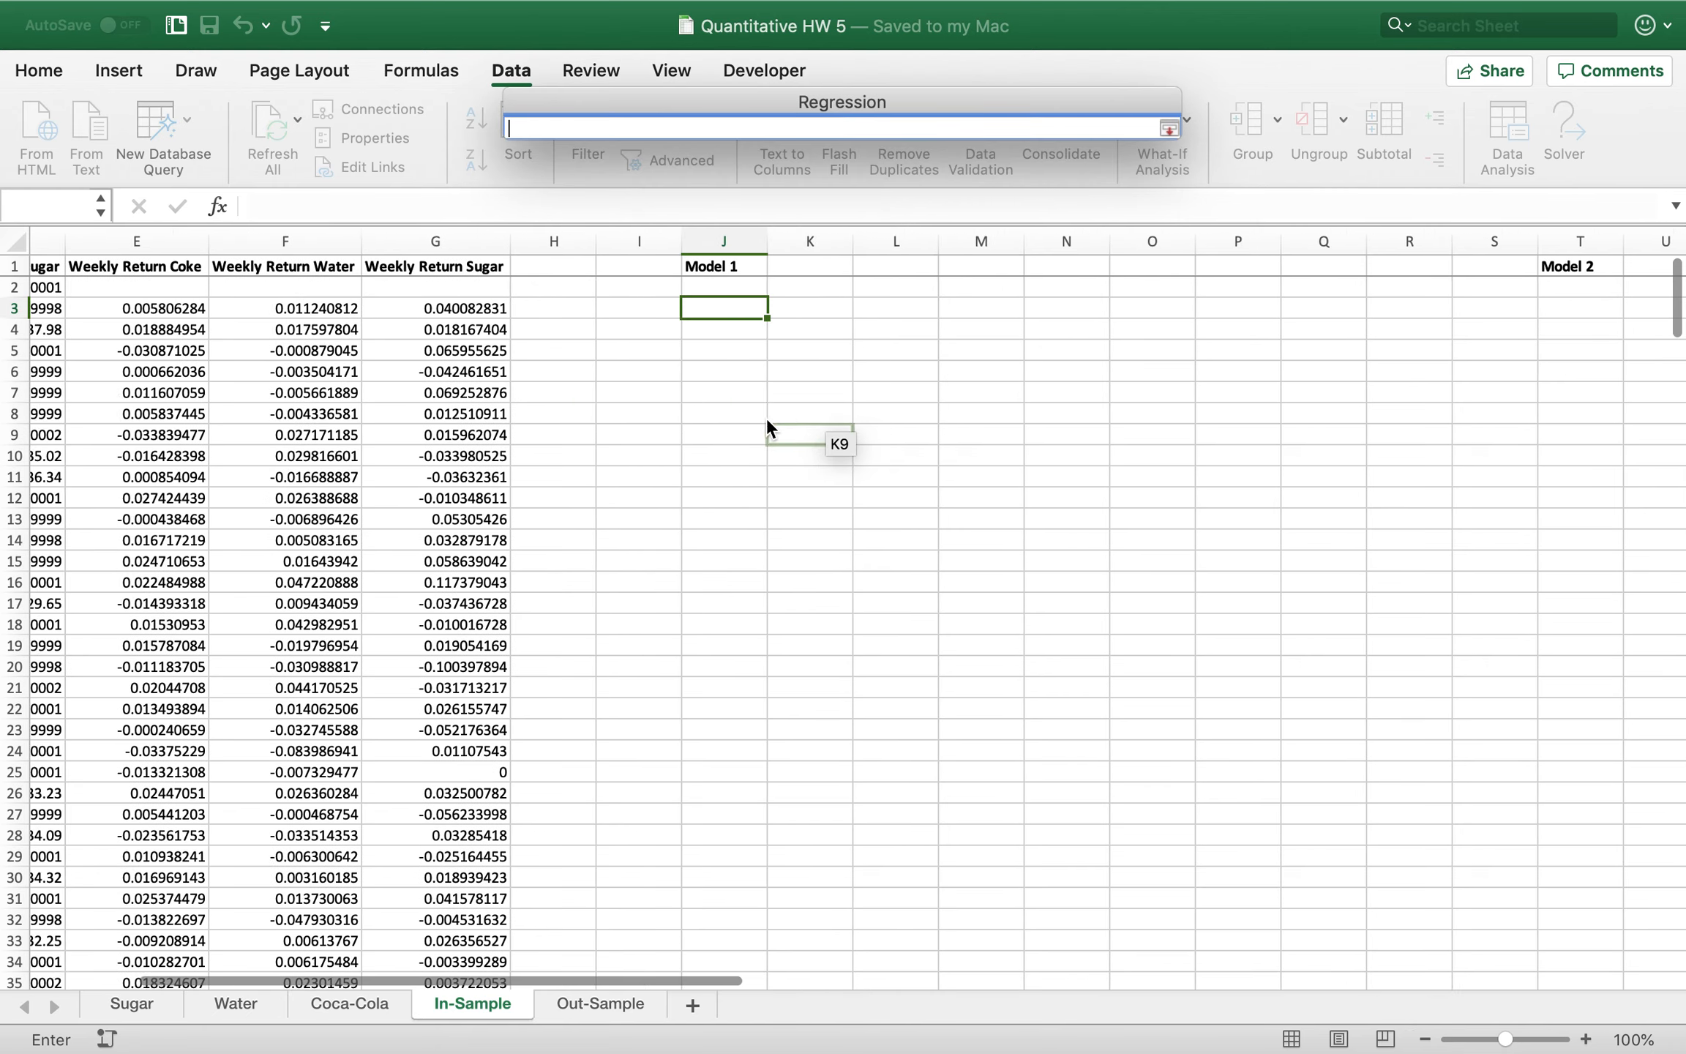
scroll(770, 428, "left", 5)
left_click(532, 310)
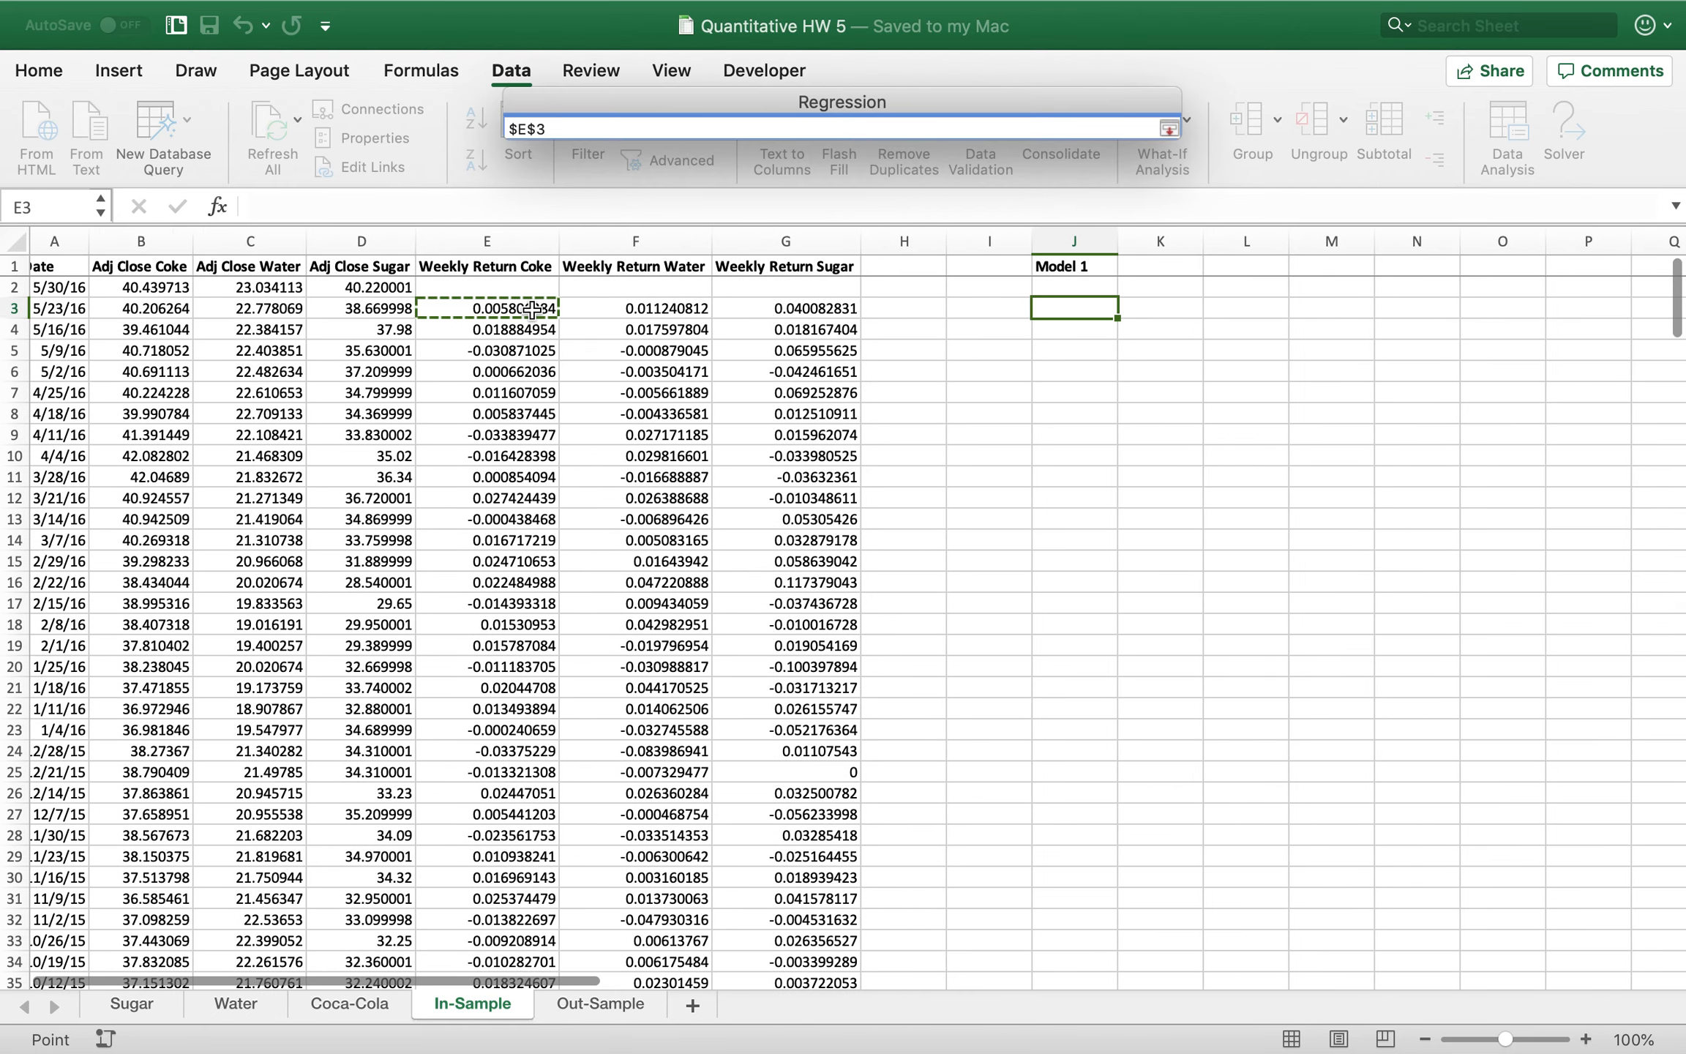
key("super+shift+Down")
key("Return")
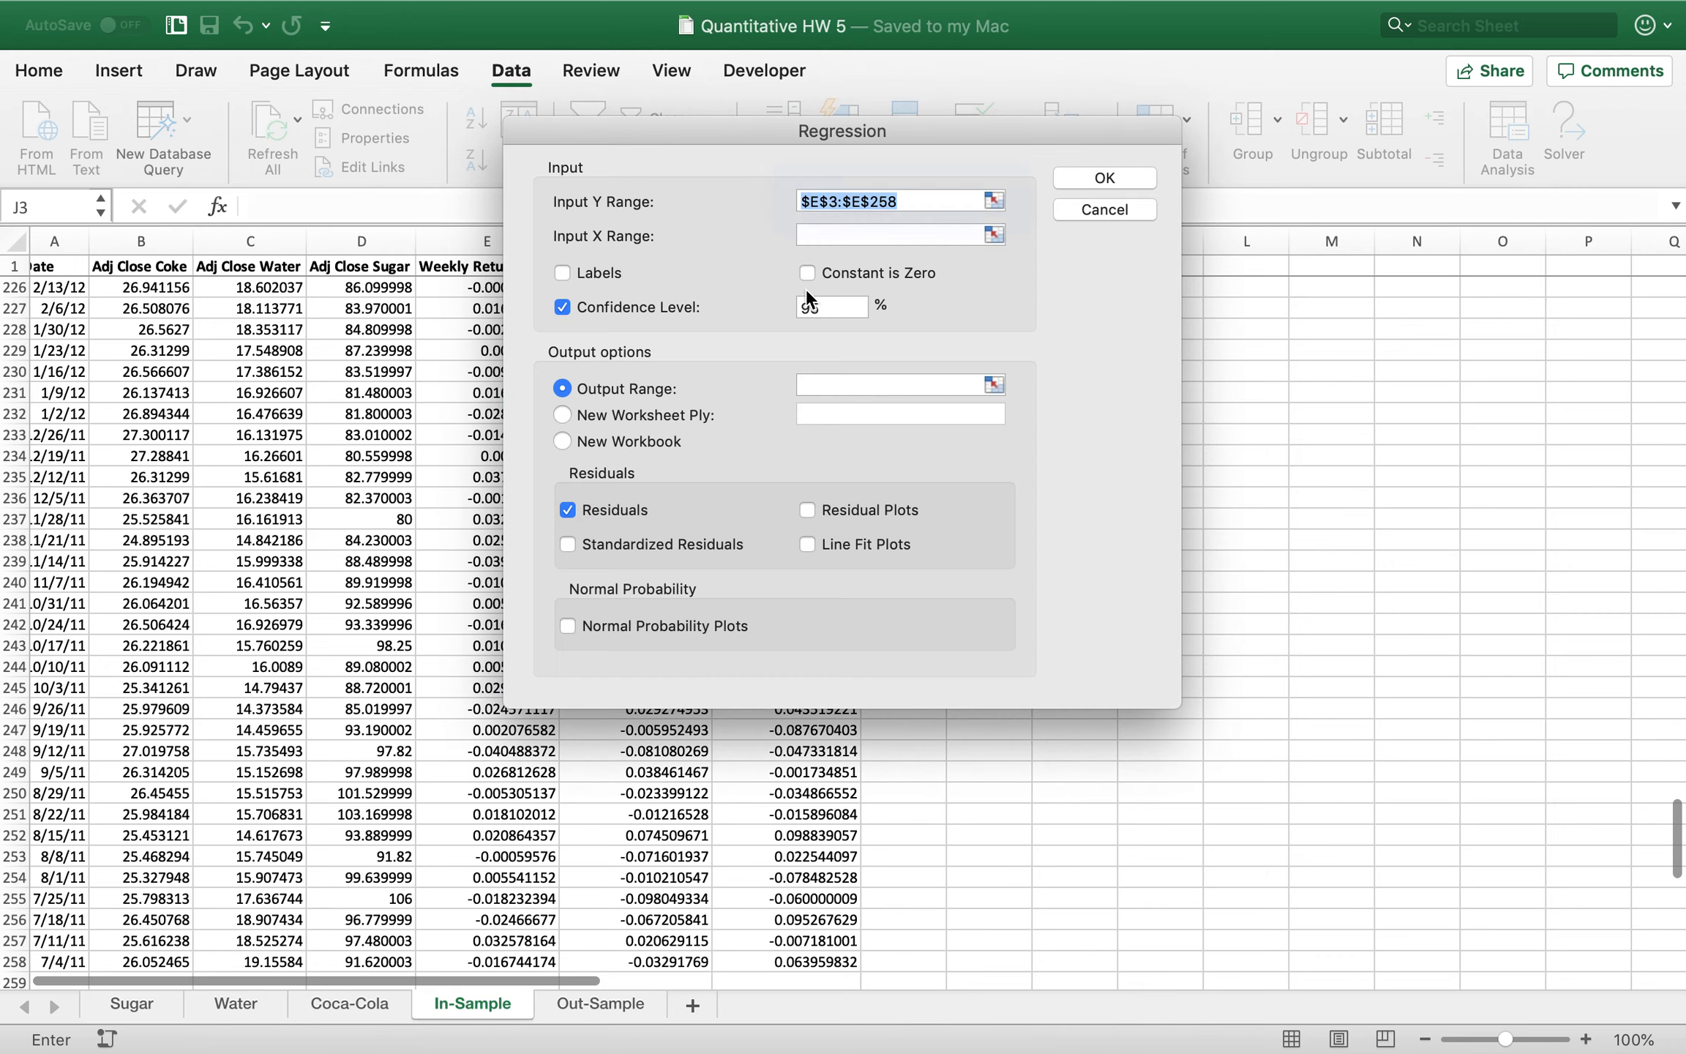
Set the regression's Input X Range to the weekly Water returns, $F$3:$F$258
left_click(993, 234)
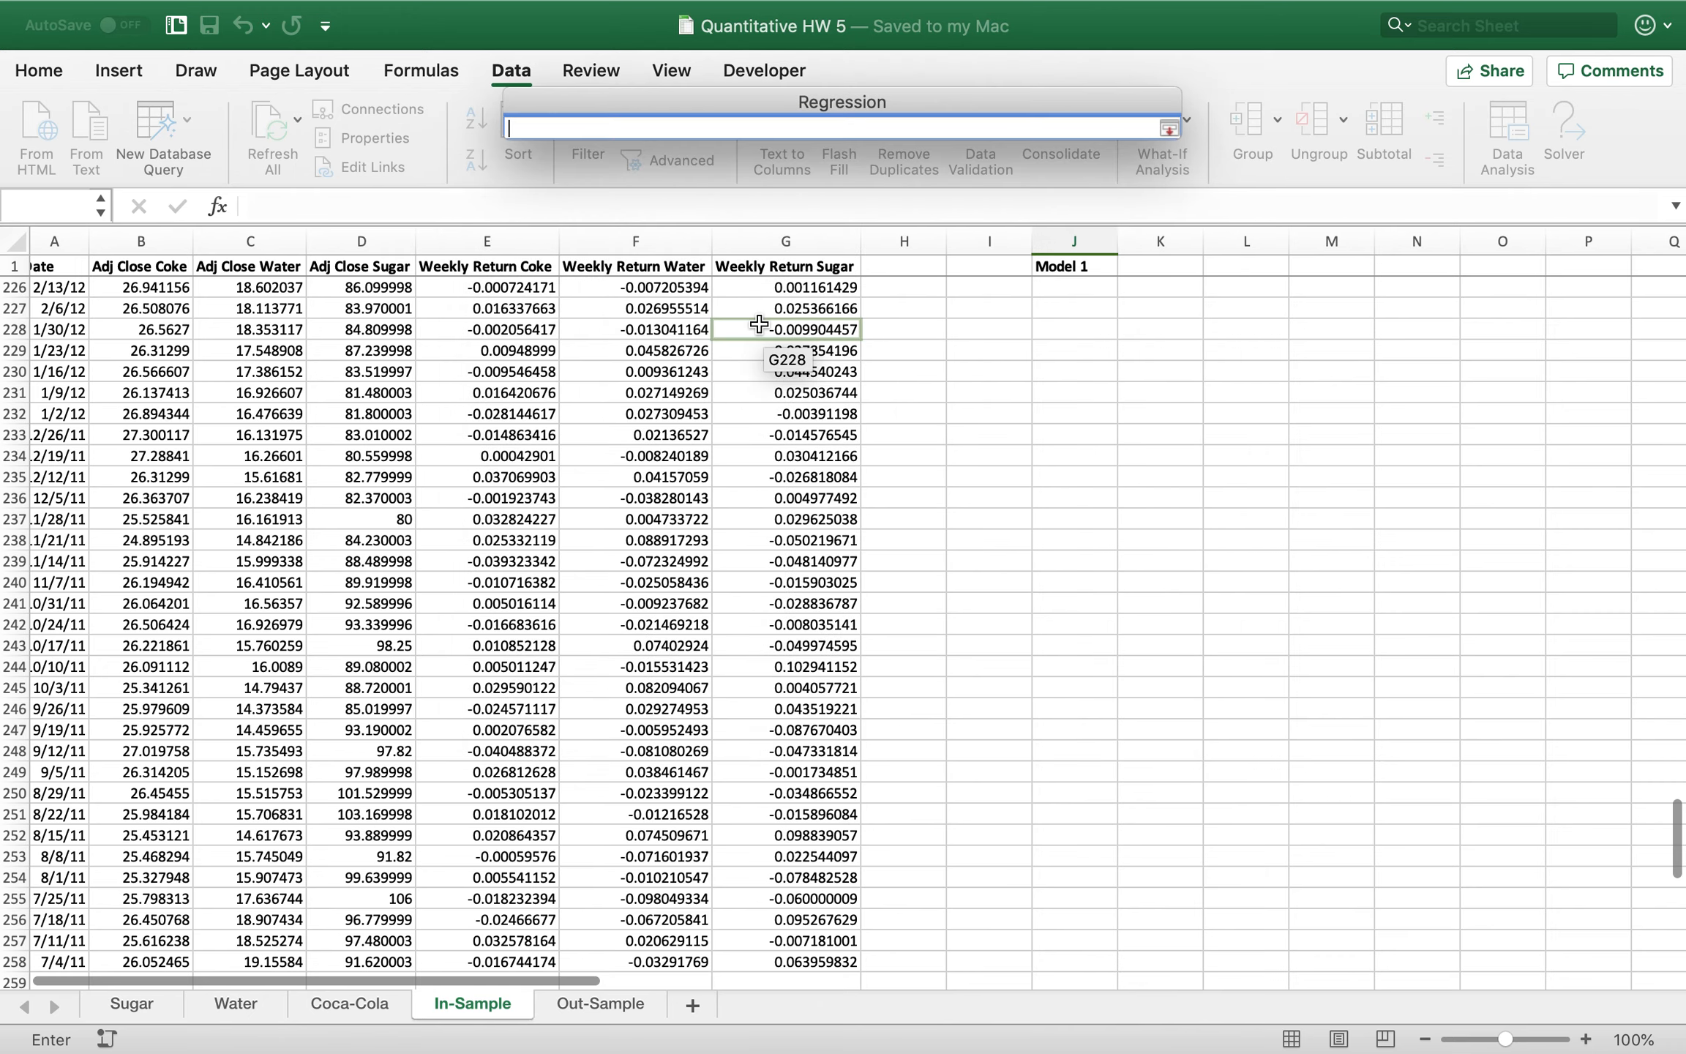
scroll(760, 323, "up", 10)
scroll(760, 323, "up", 20)
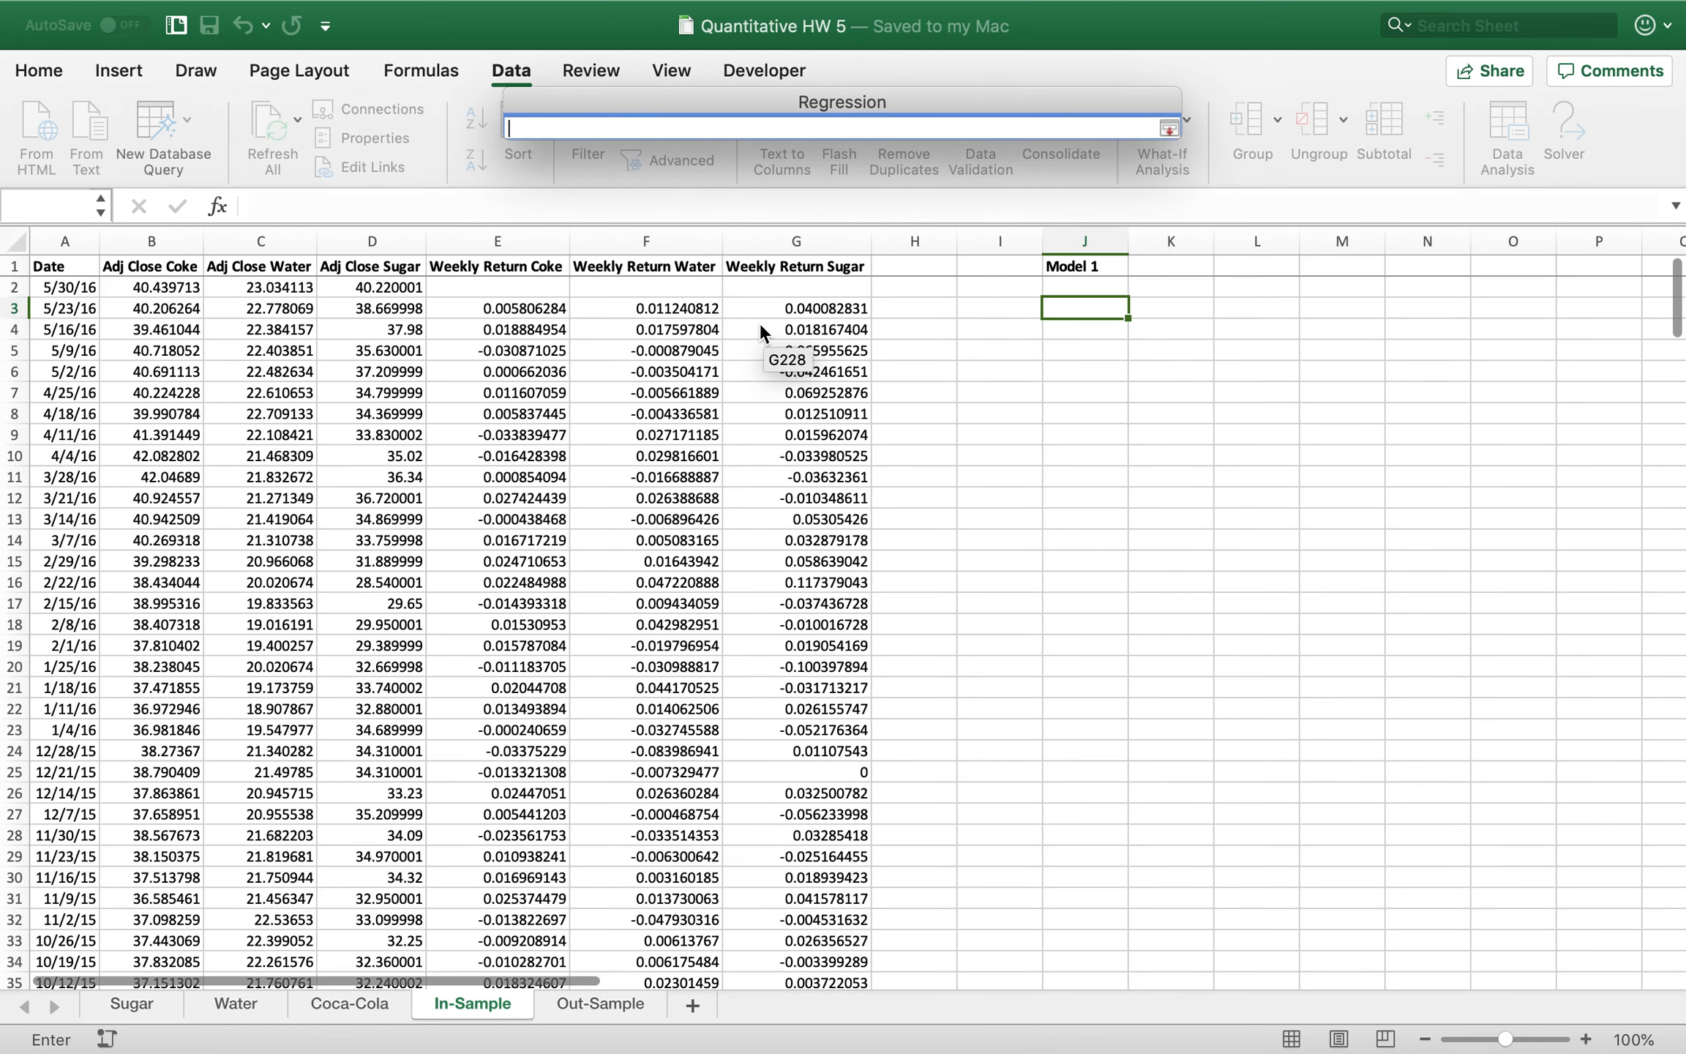
left_click(675, 308)
key("super+shift+Down")
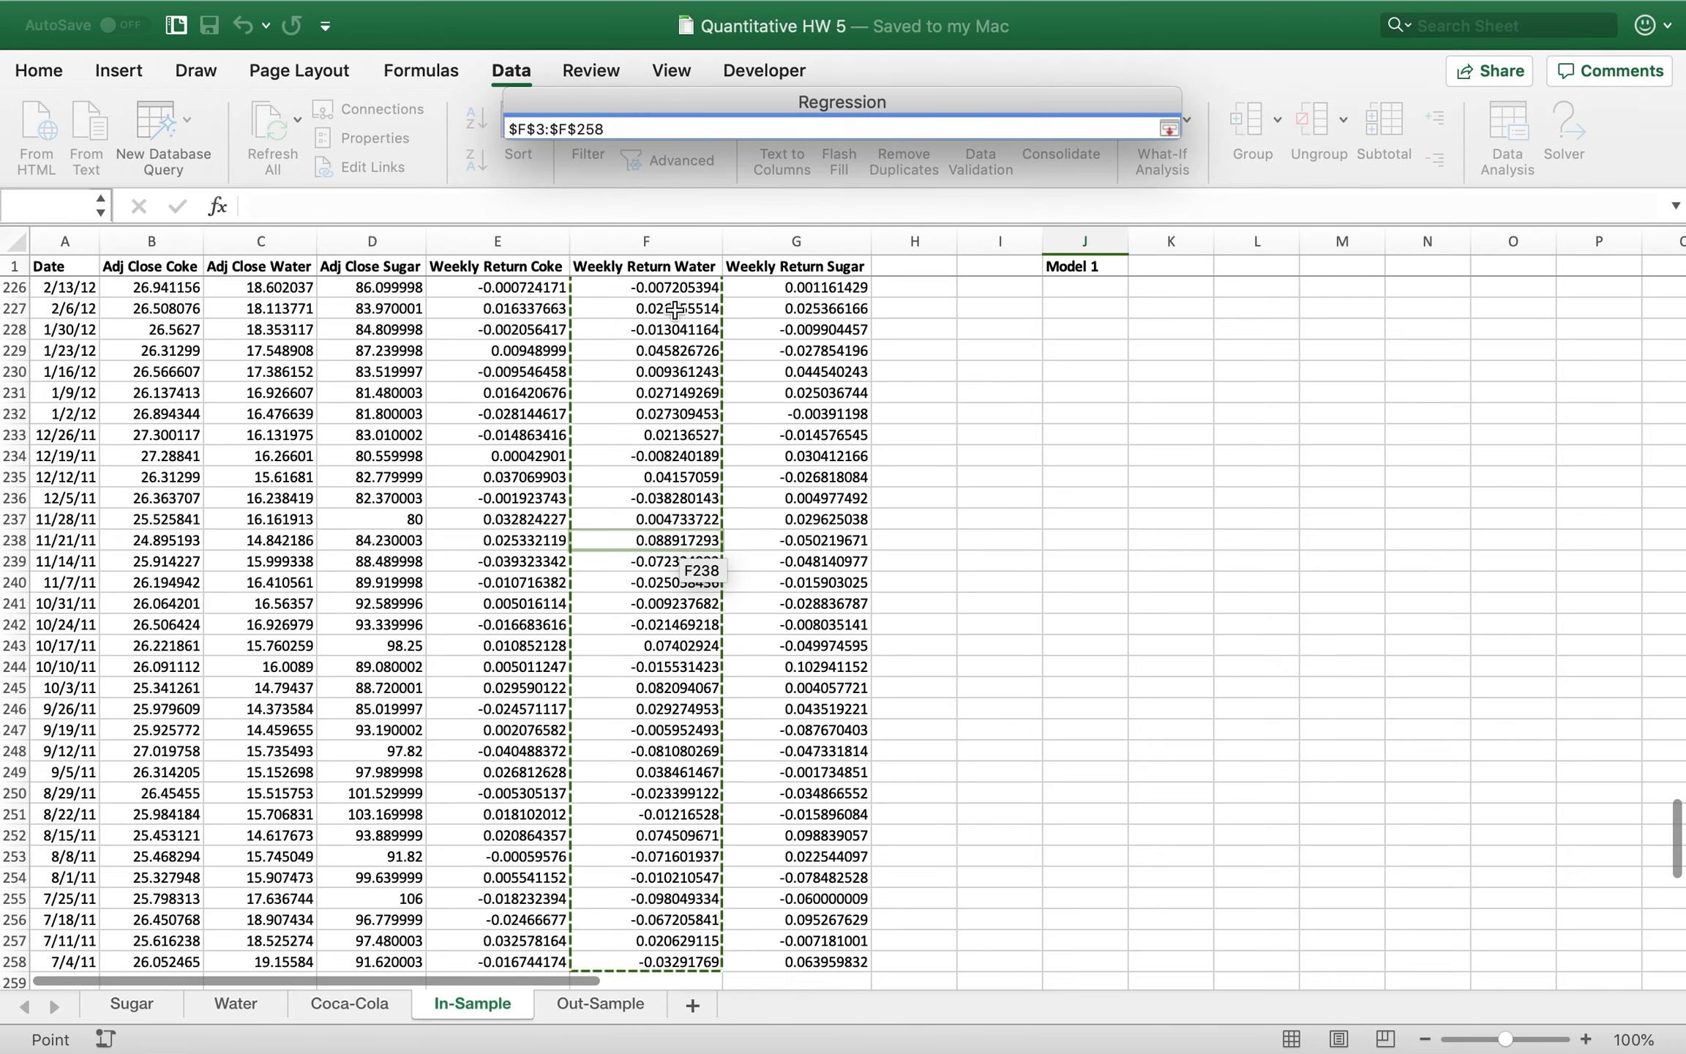
key("Return")
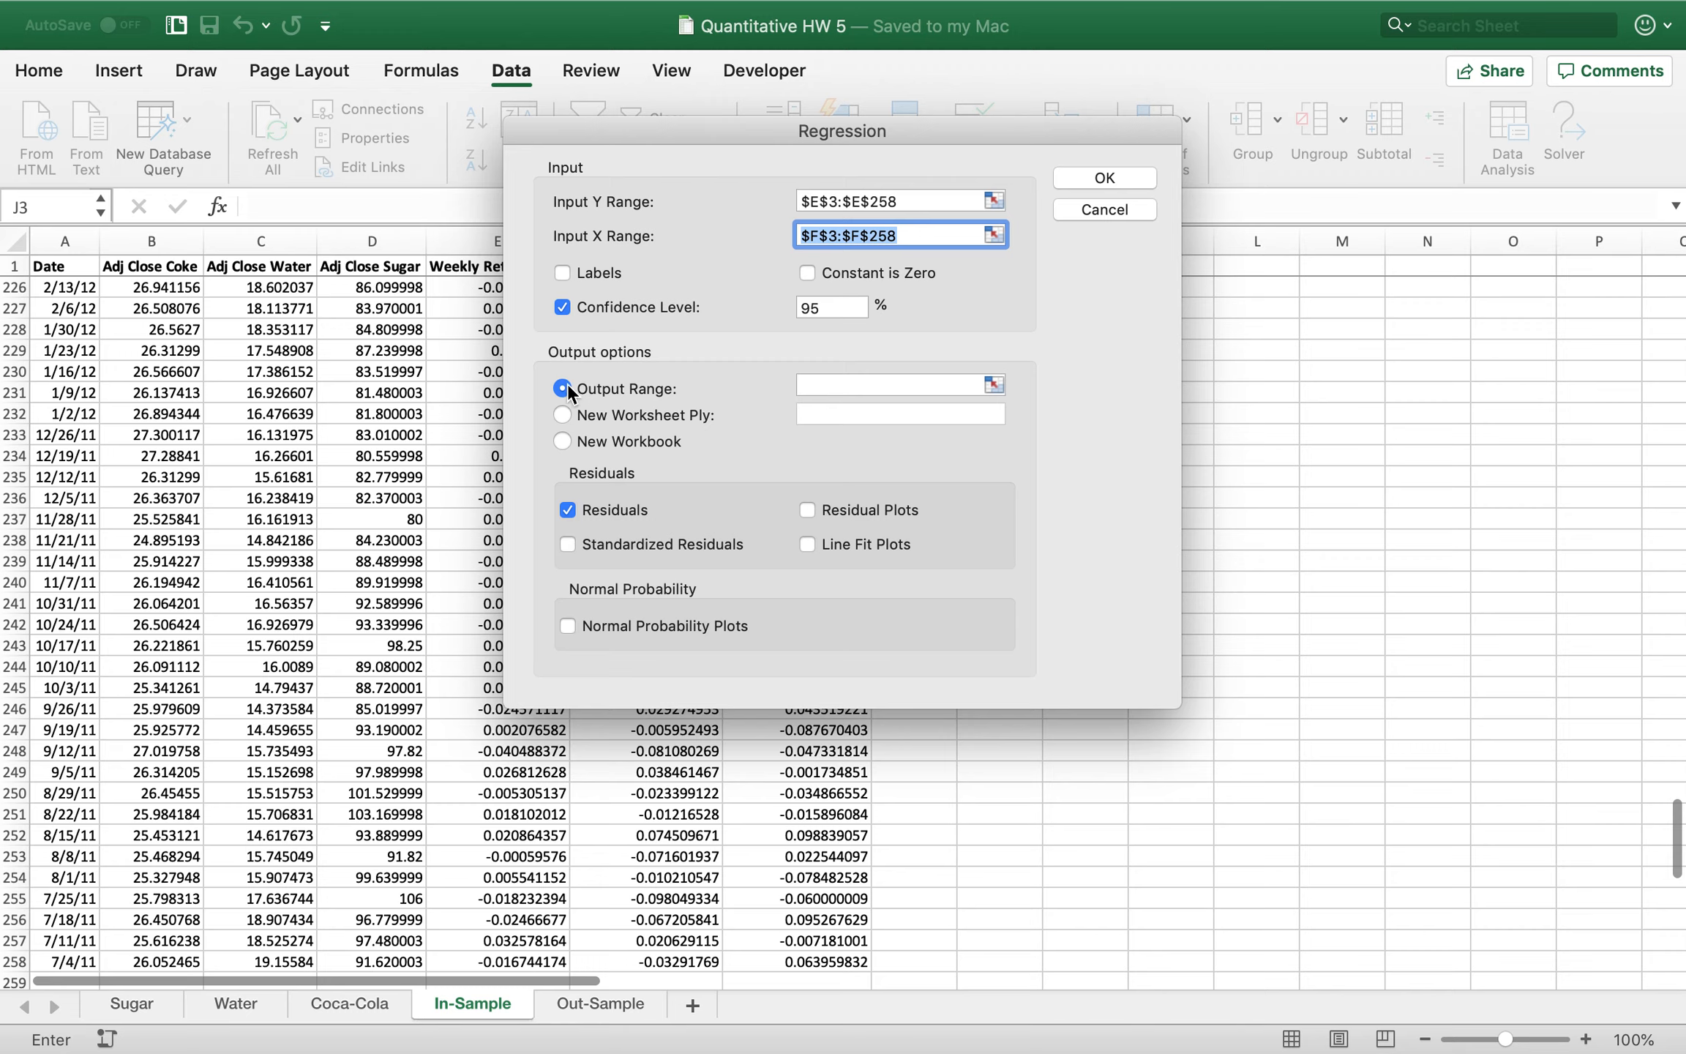
Set the output range to $J$3 under Model 1 and run the regression with residuals
left_click(993, 385)
scroll(1118, 384, "up", 20)
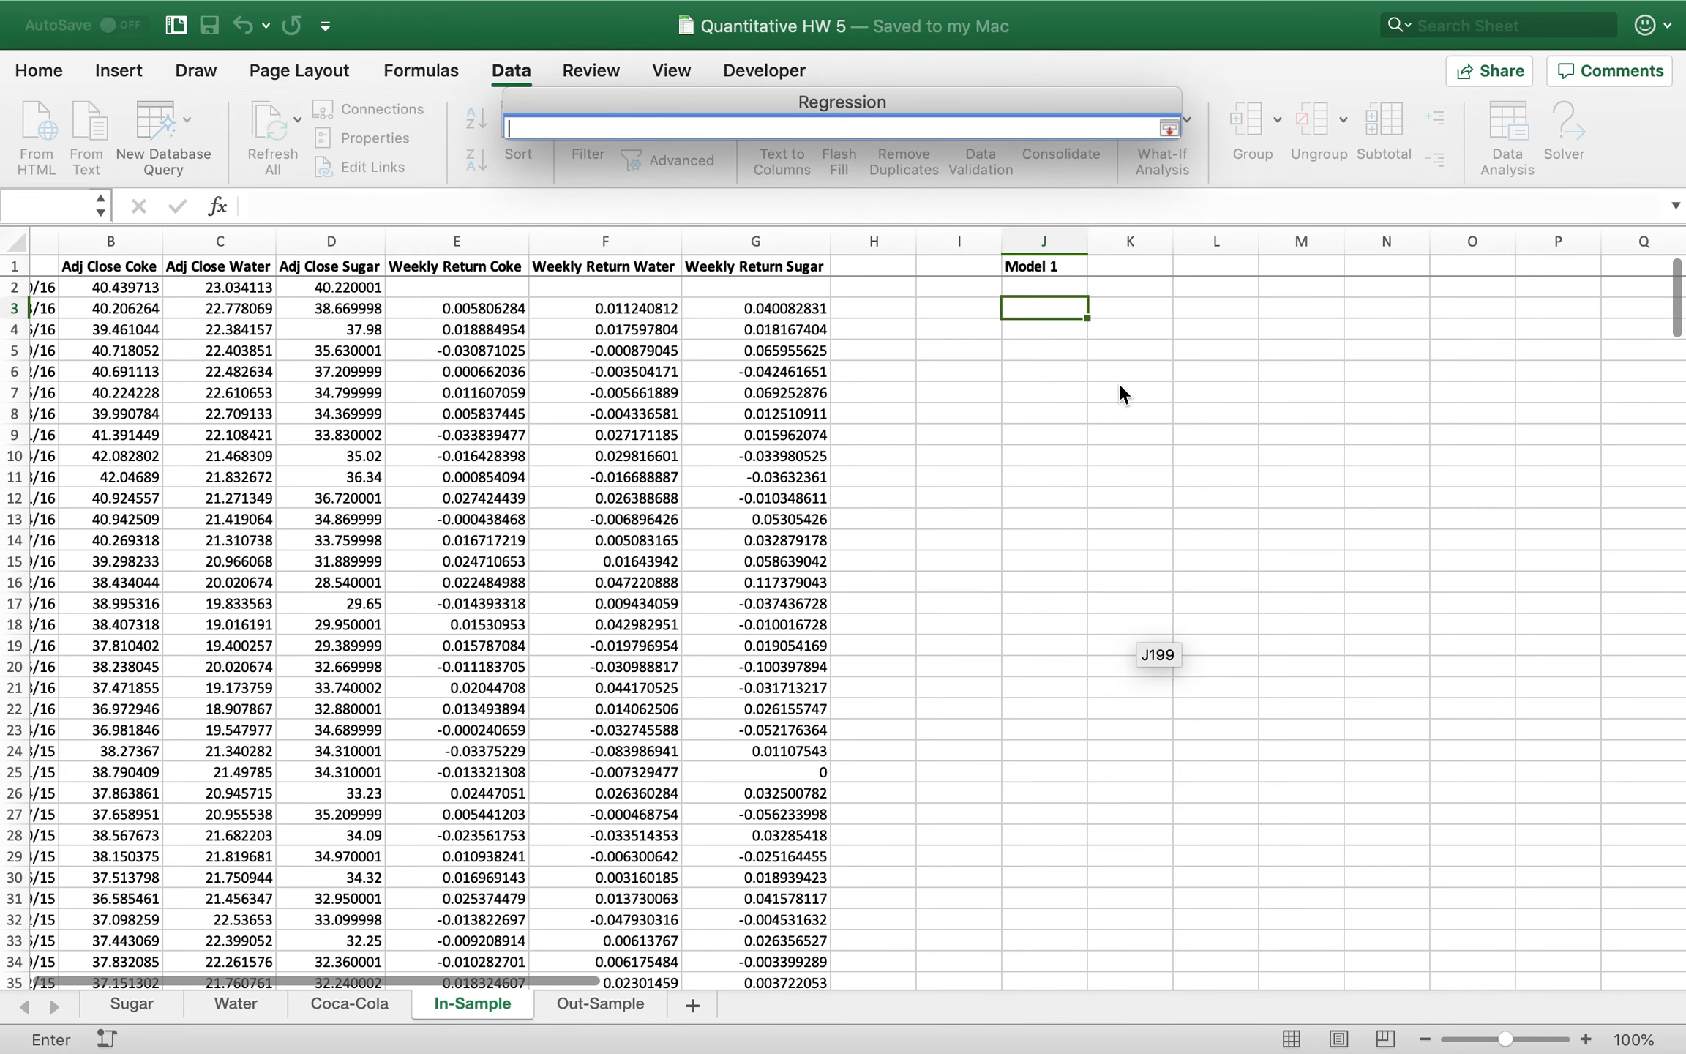
left_click(1033, 313)
key("Return")
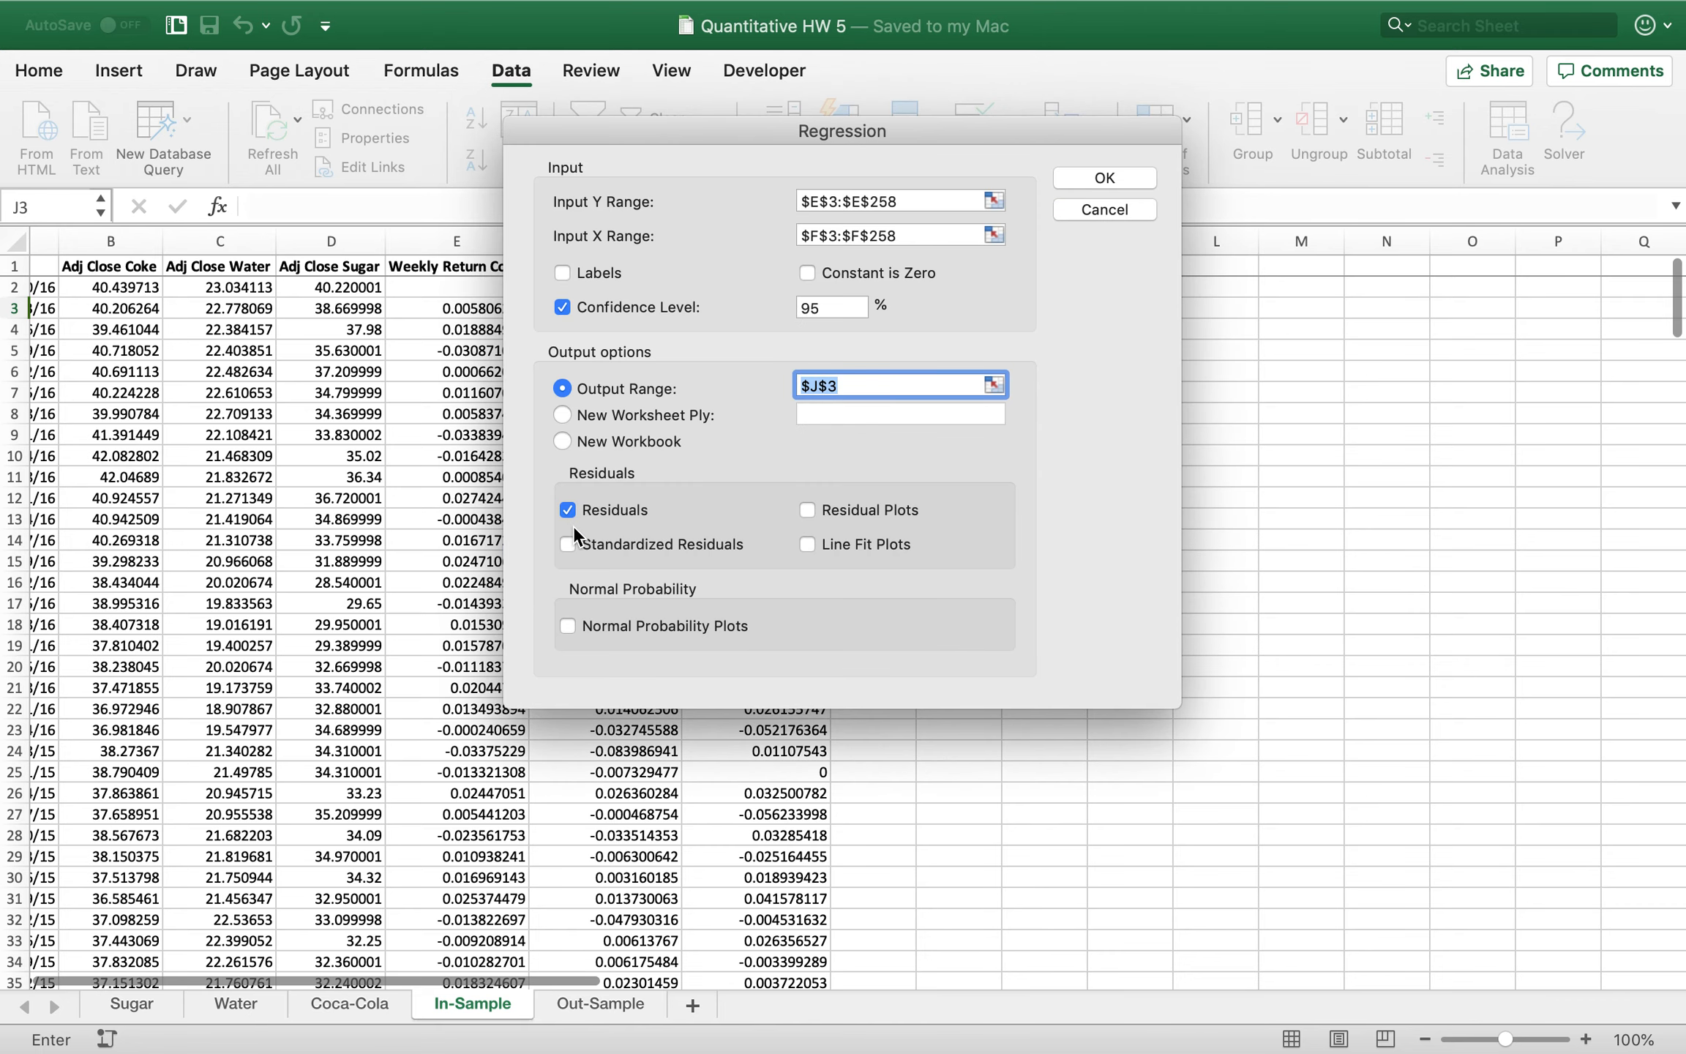
left_click(1116, 178)
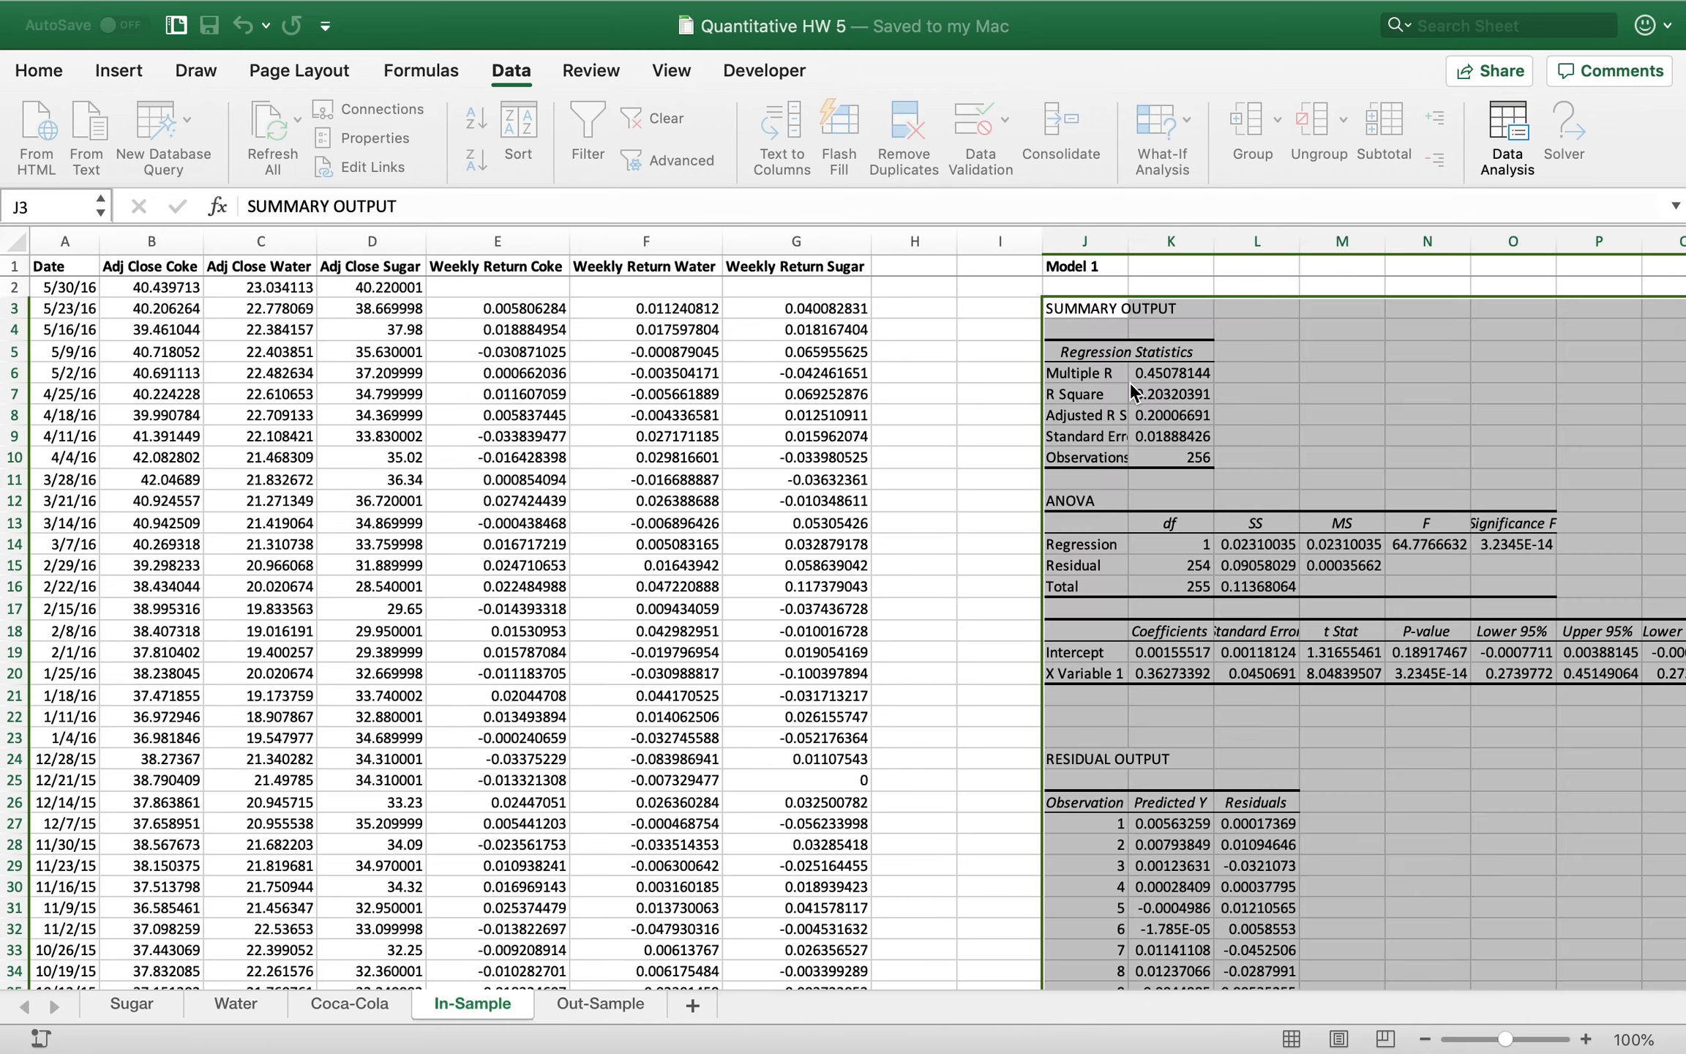
Select cell T3 under Model 2 and start another Regression from the data analysis tools
left_click(1299, 381)
scroll(1298, 381, "right", 1)
scroll(1298, 381, "right", 3)
scroll(1299, 382, "down", 5)
scroll(1298, 381, "up", 5)
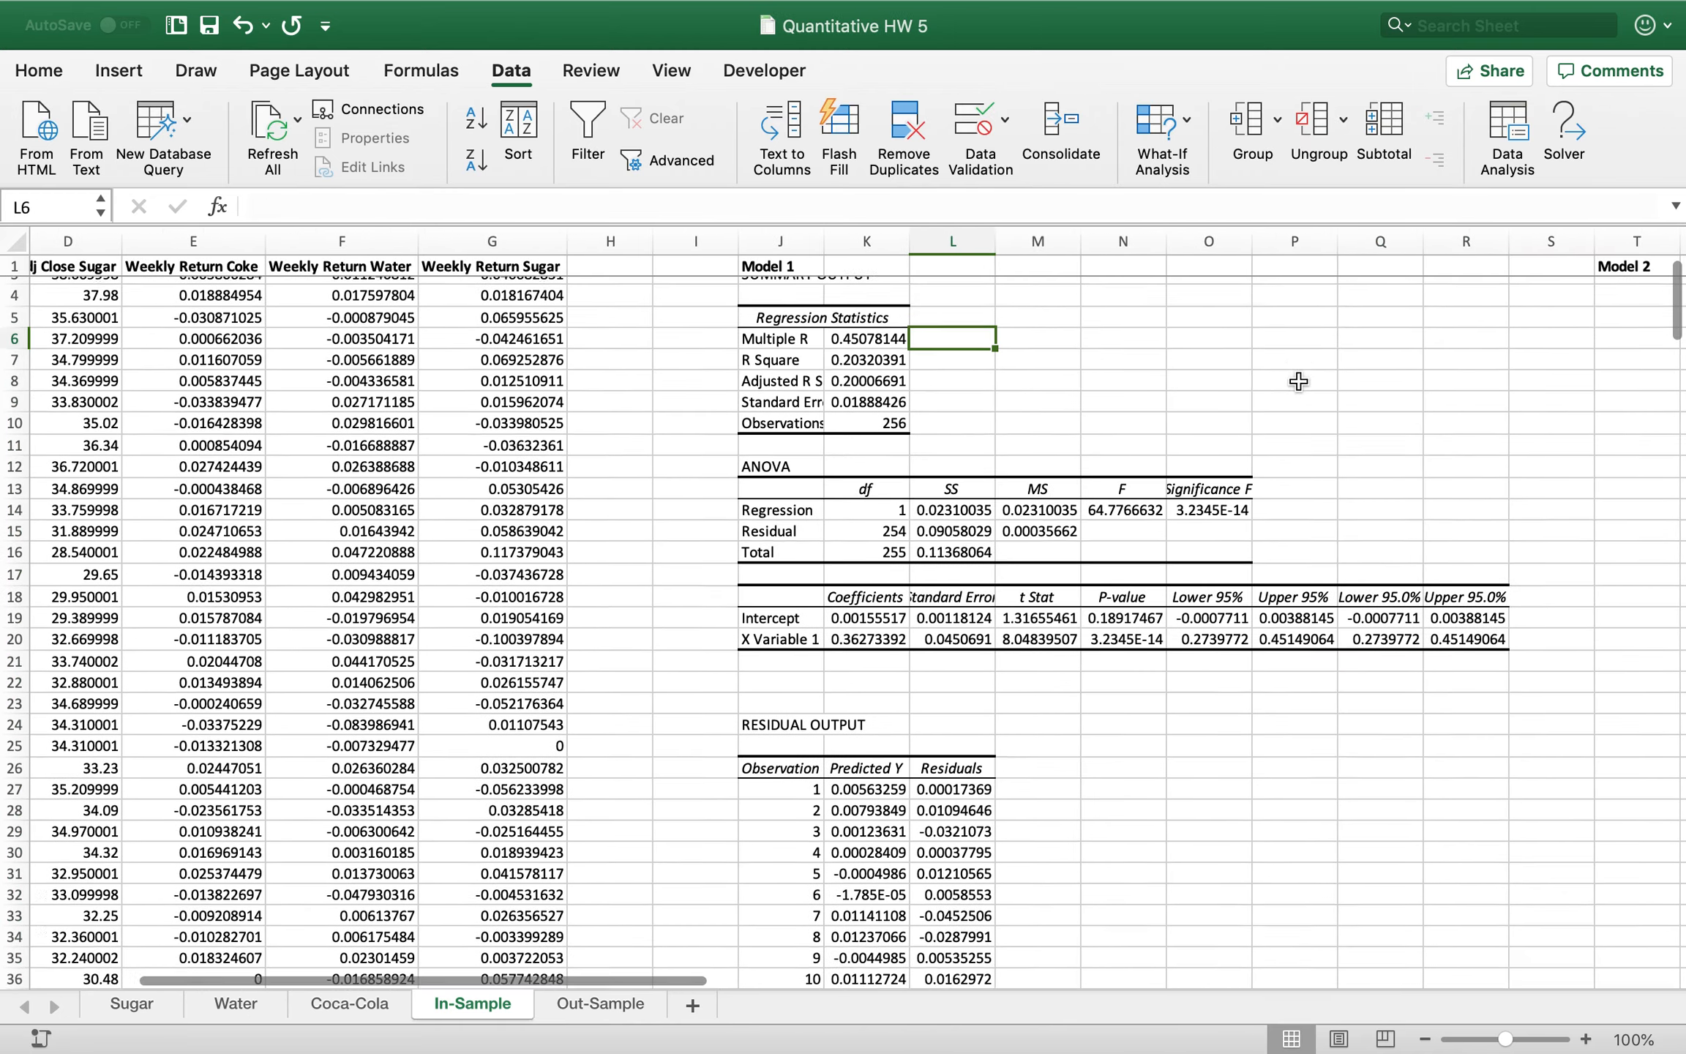
scroll(1298, 381, "right", 2)
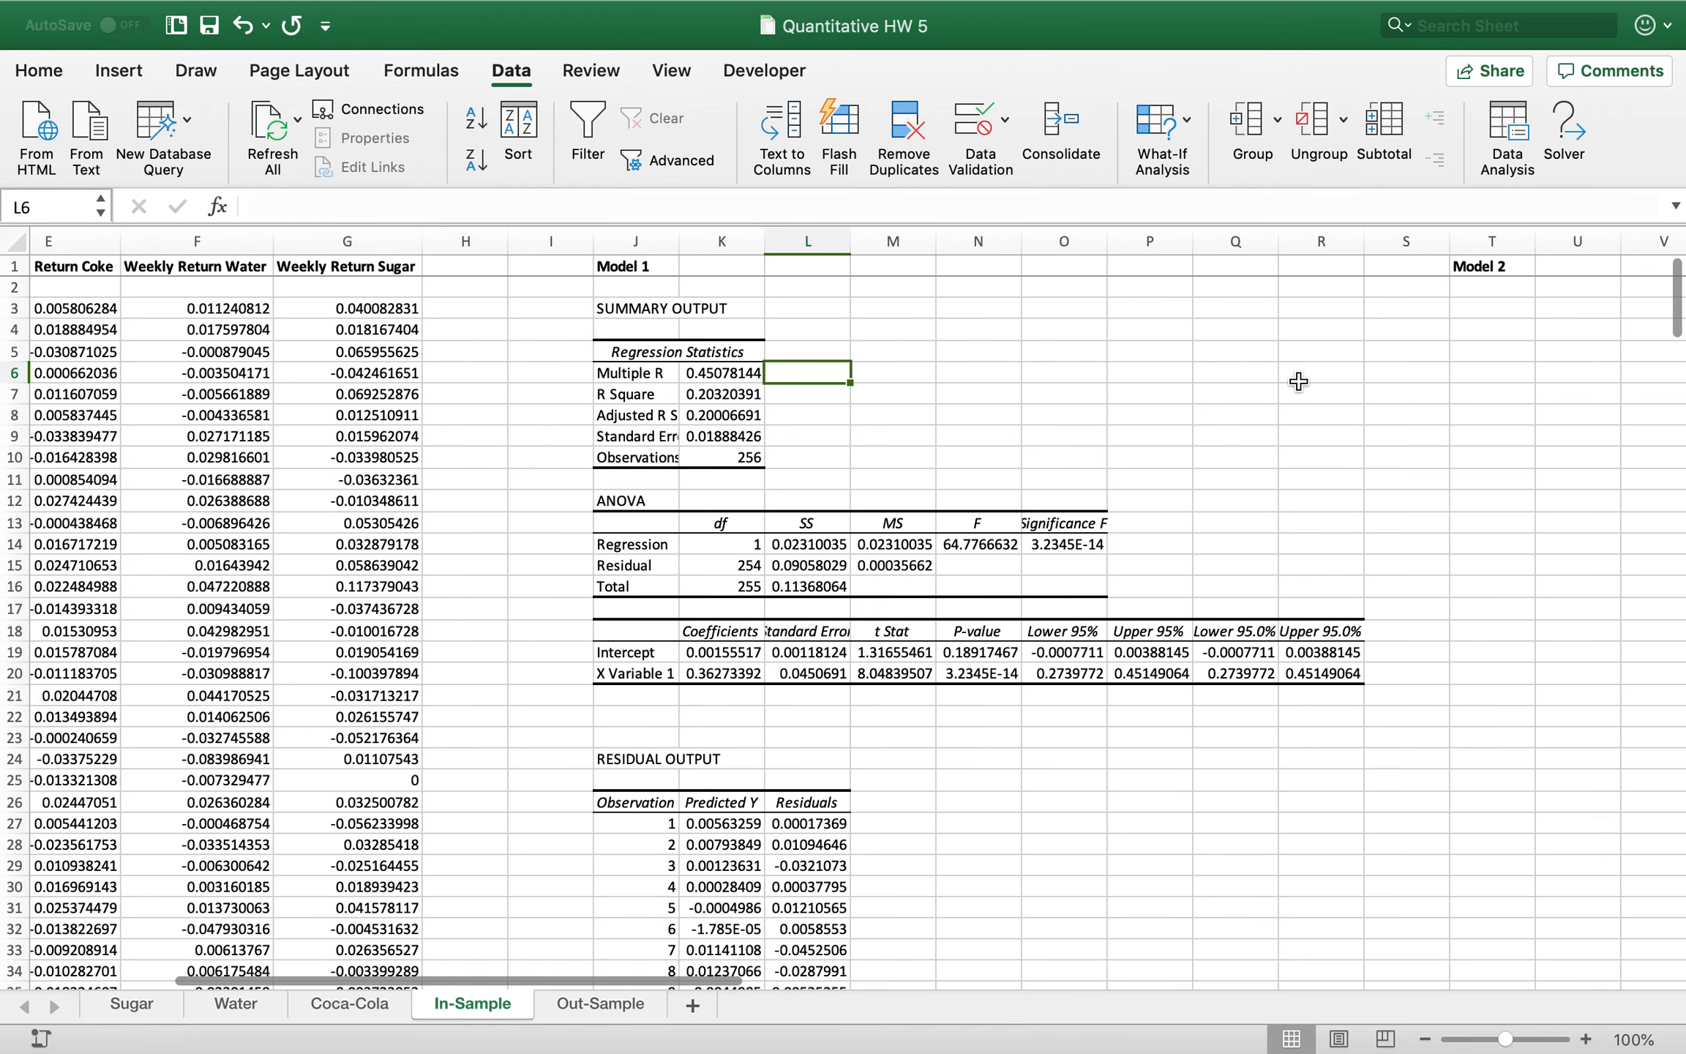
left_click(1489, 308)
scroll(1490, 308, "right", 1)
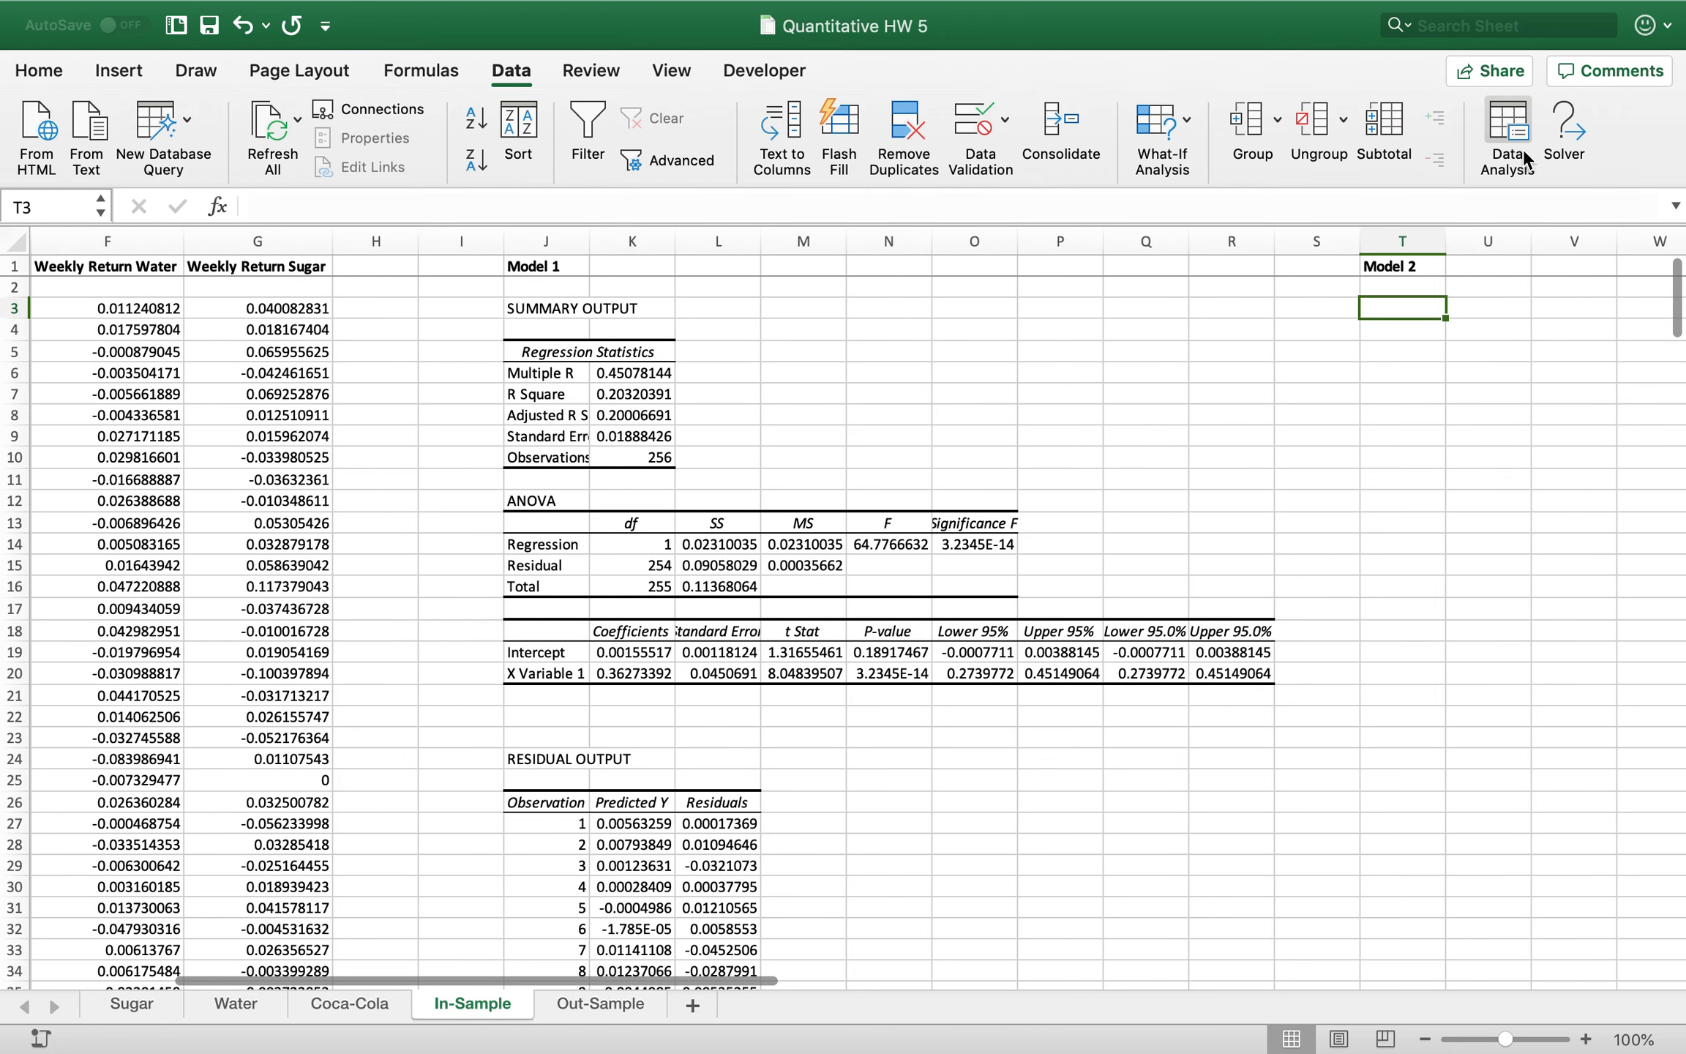
left_click(1508, 138)
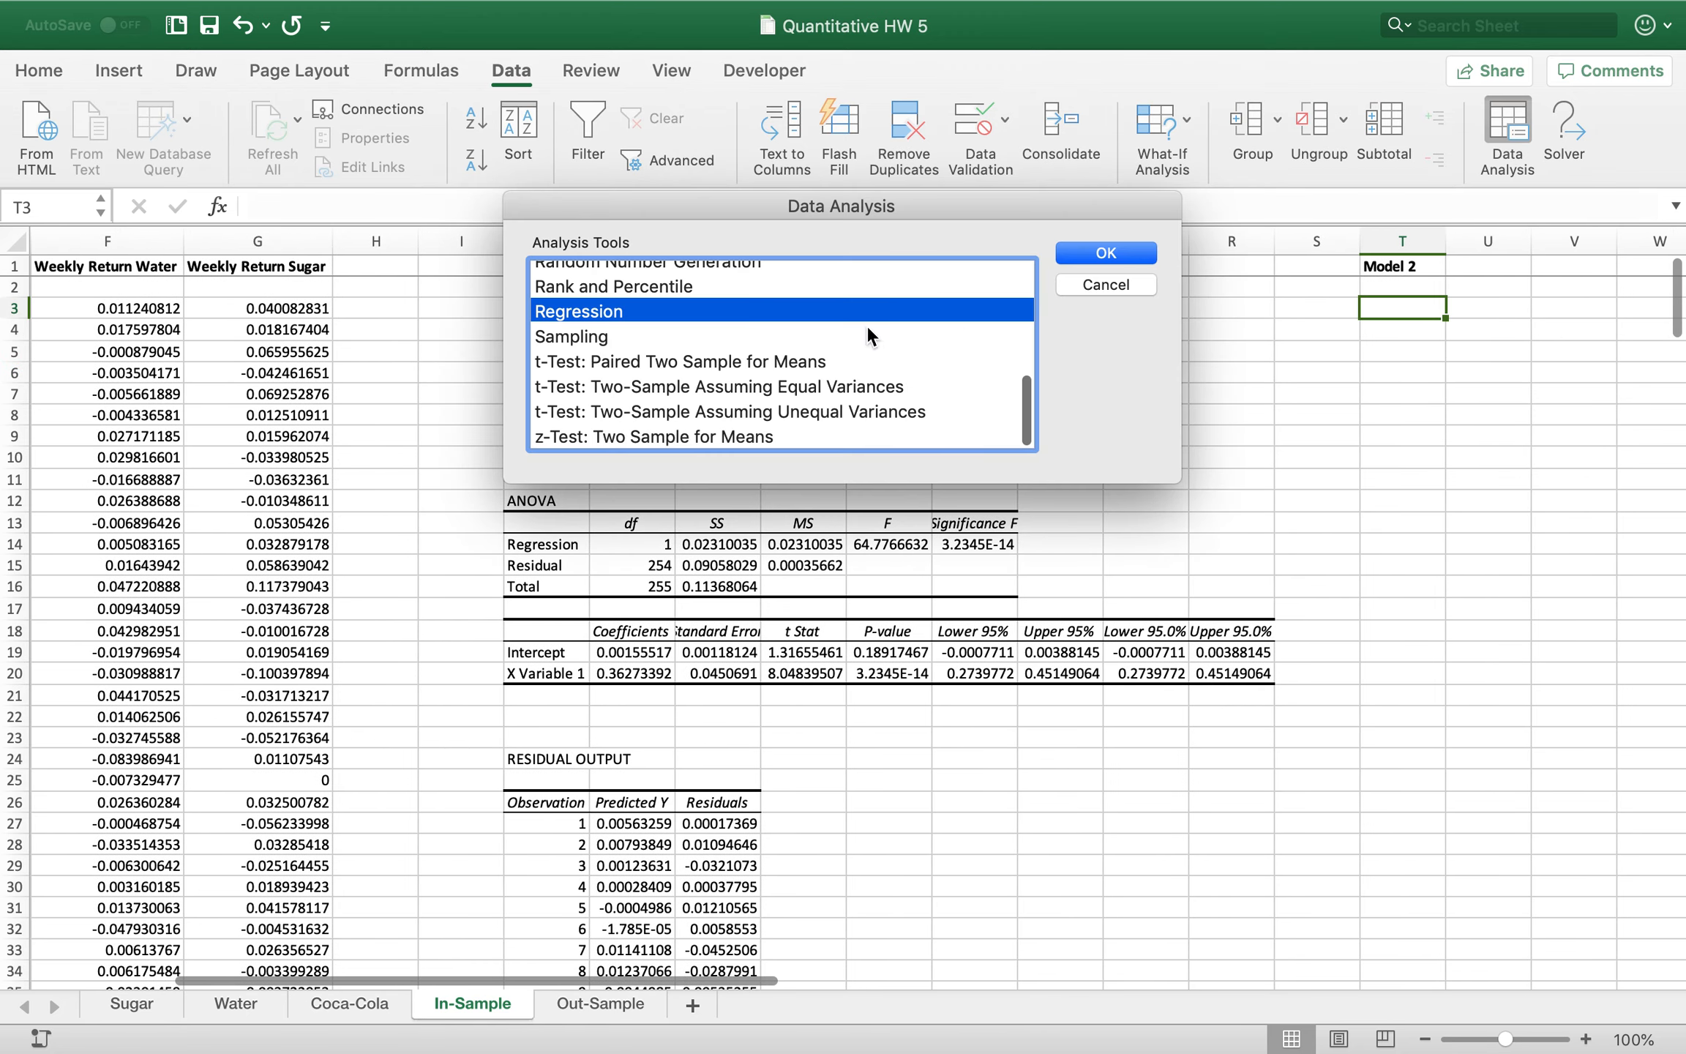
left_click(1103, 251)
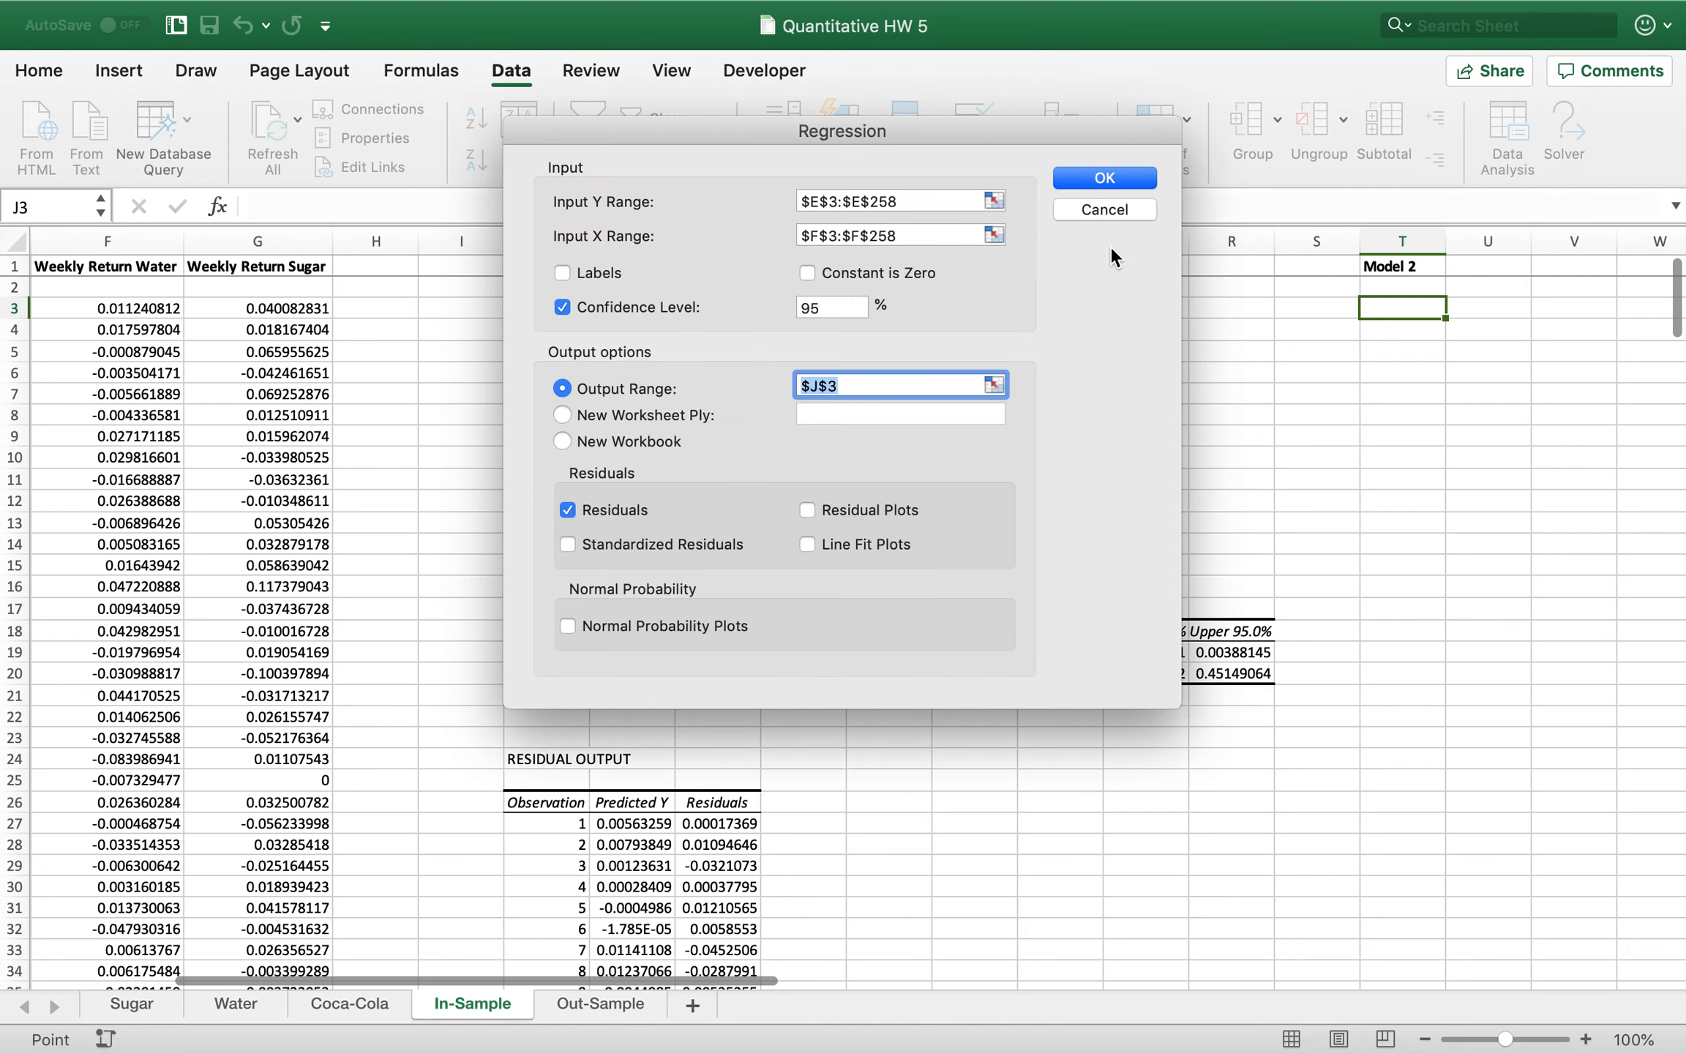
Keep the Coke returns as the Y range and set the X range to the Water and Sugar returns, $F$3:$G$258
left_click(995, 202)
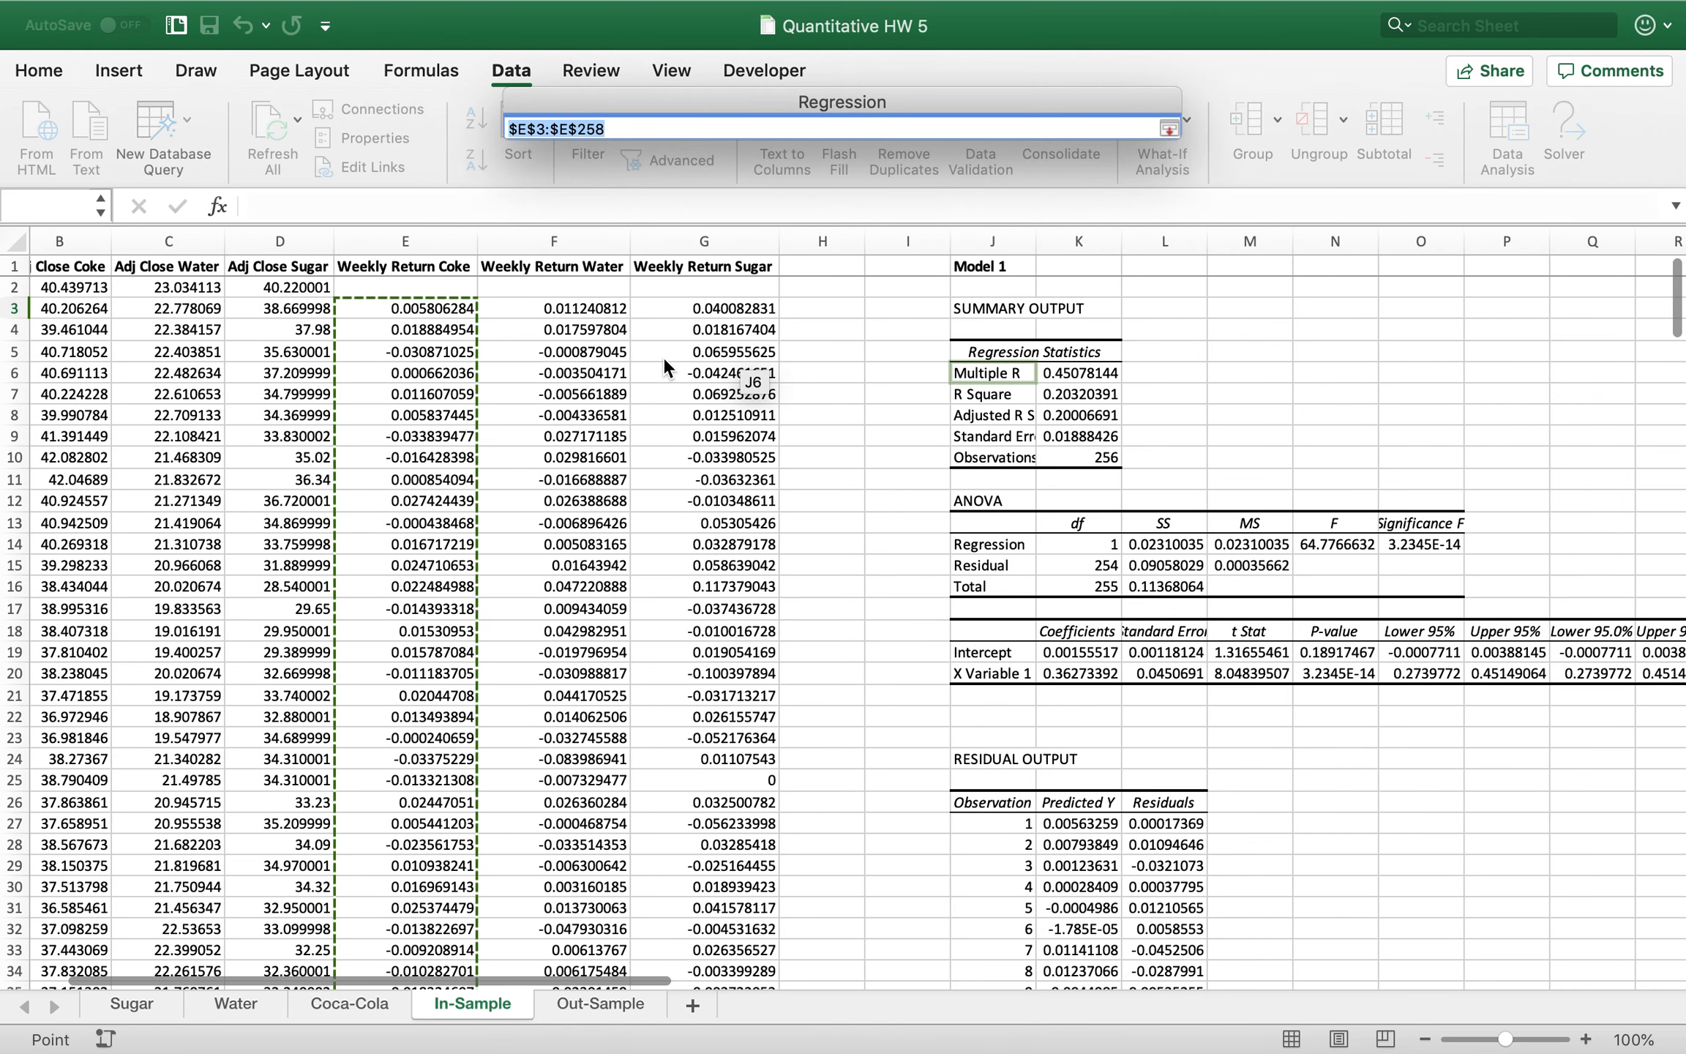
key("Return")
left_click(996, 233)
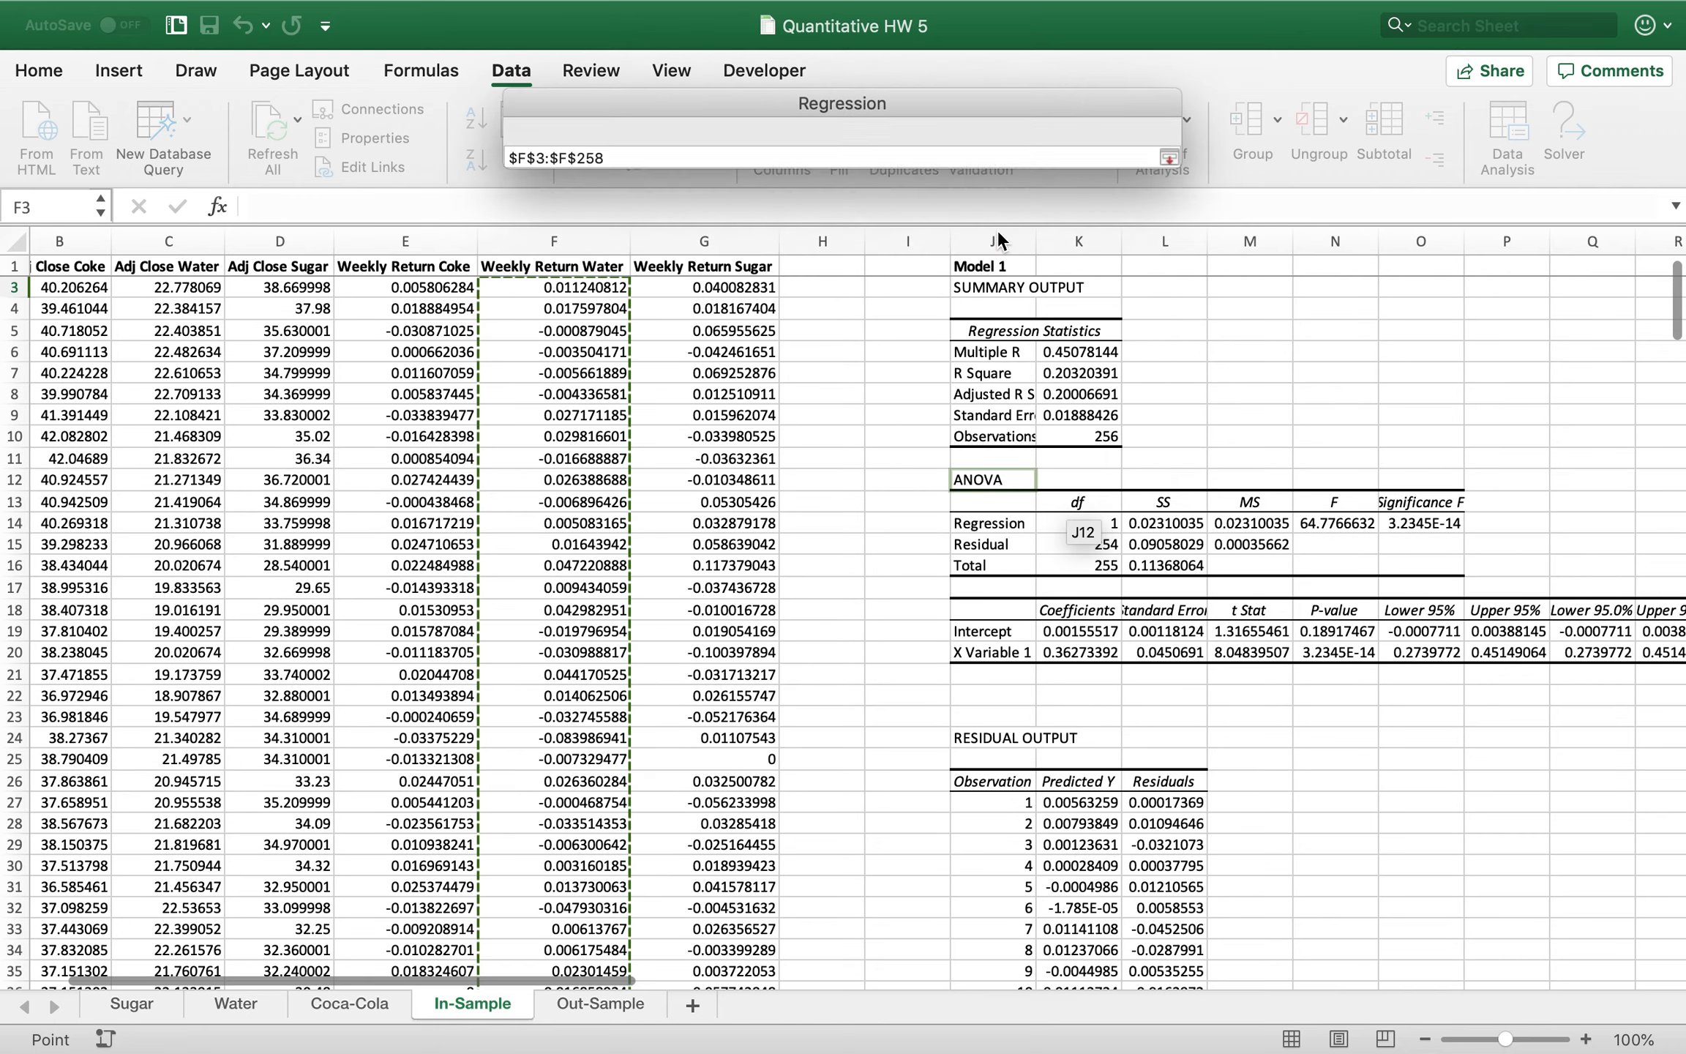
left_click(563, 289)
left_click_drag(563, 305, 693, 305)
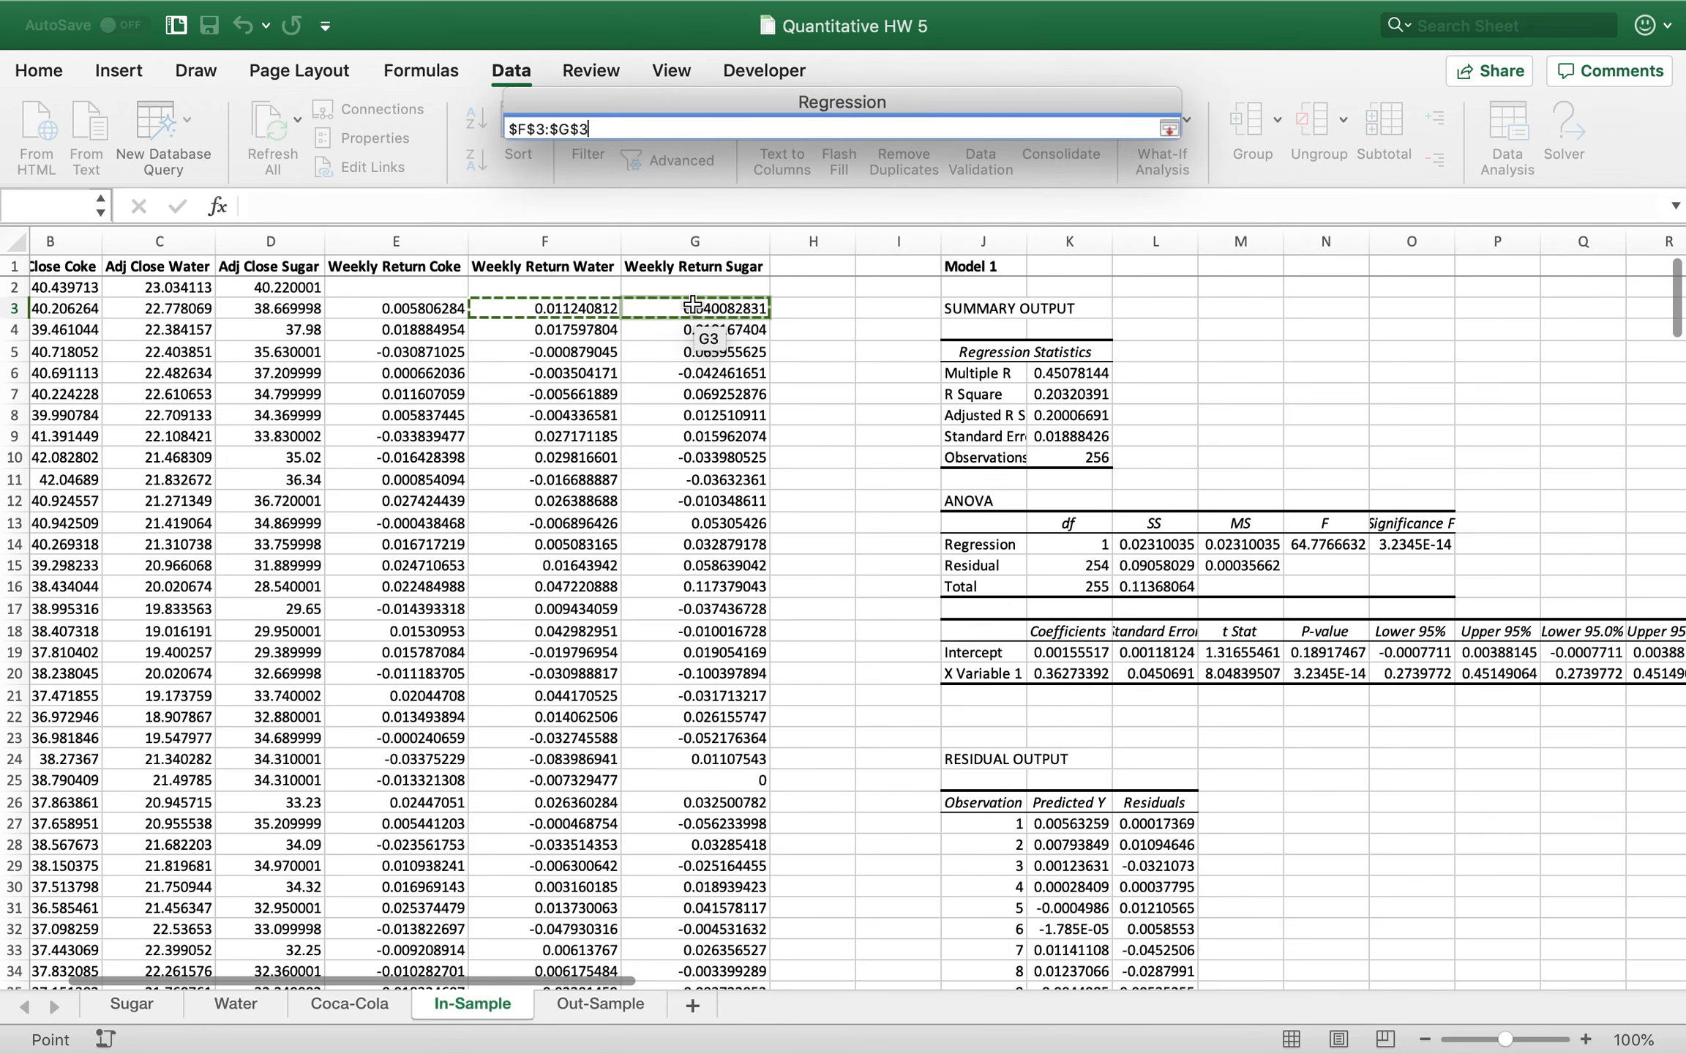
key("super+shift+Down")
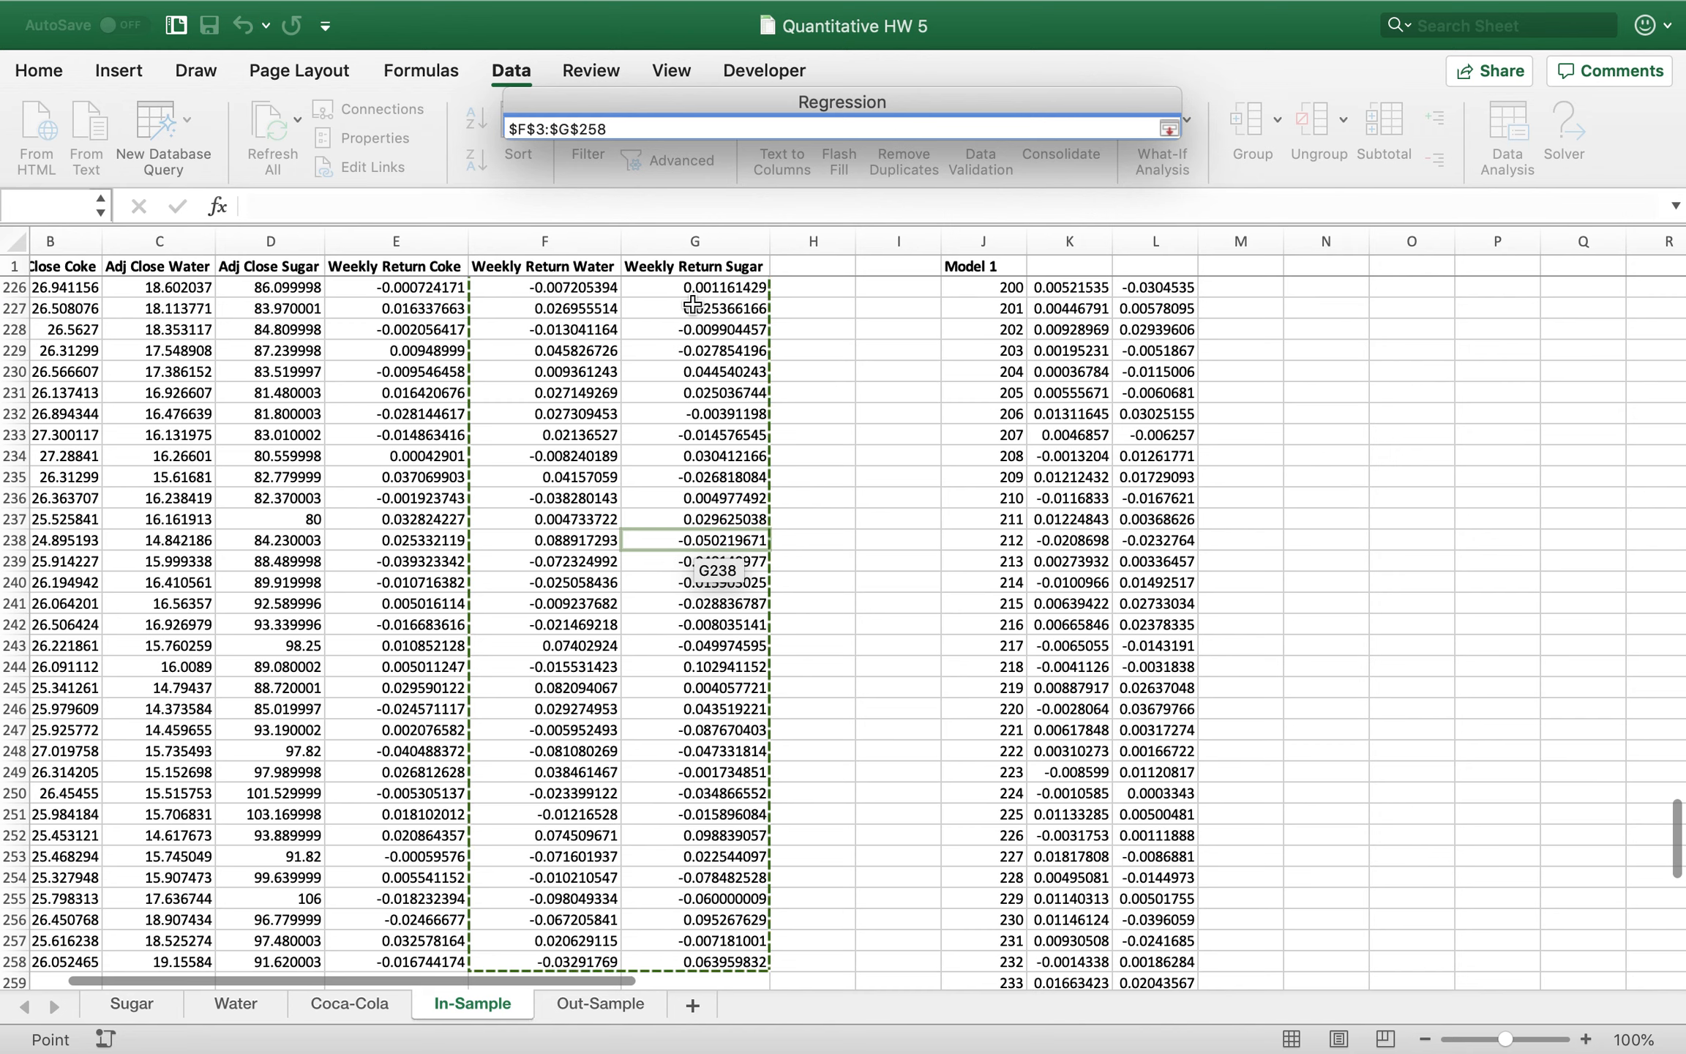
key("Return")
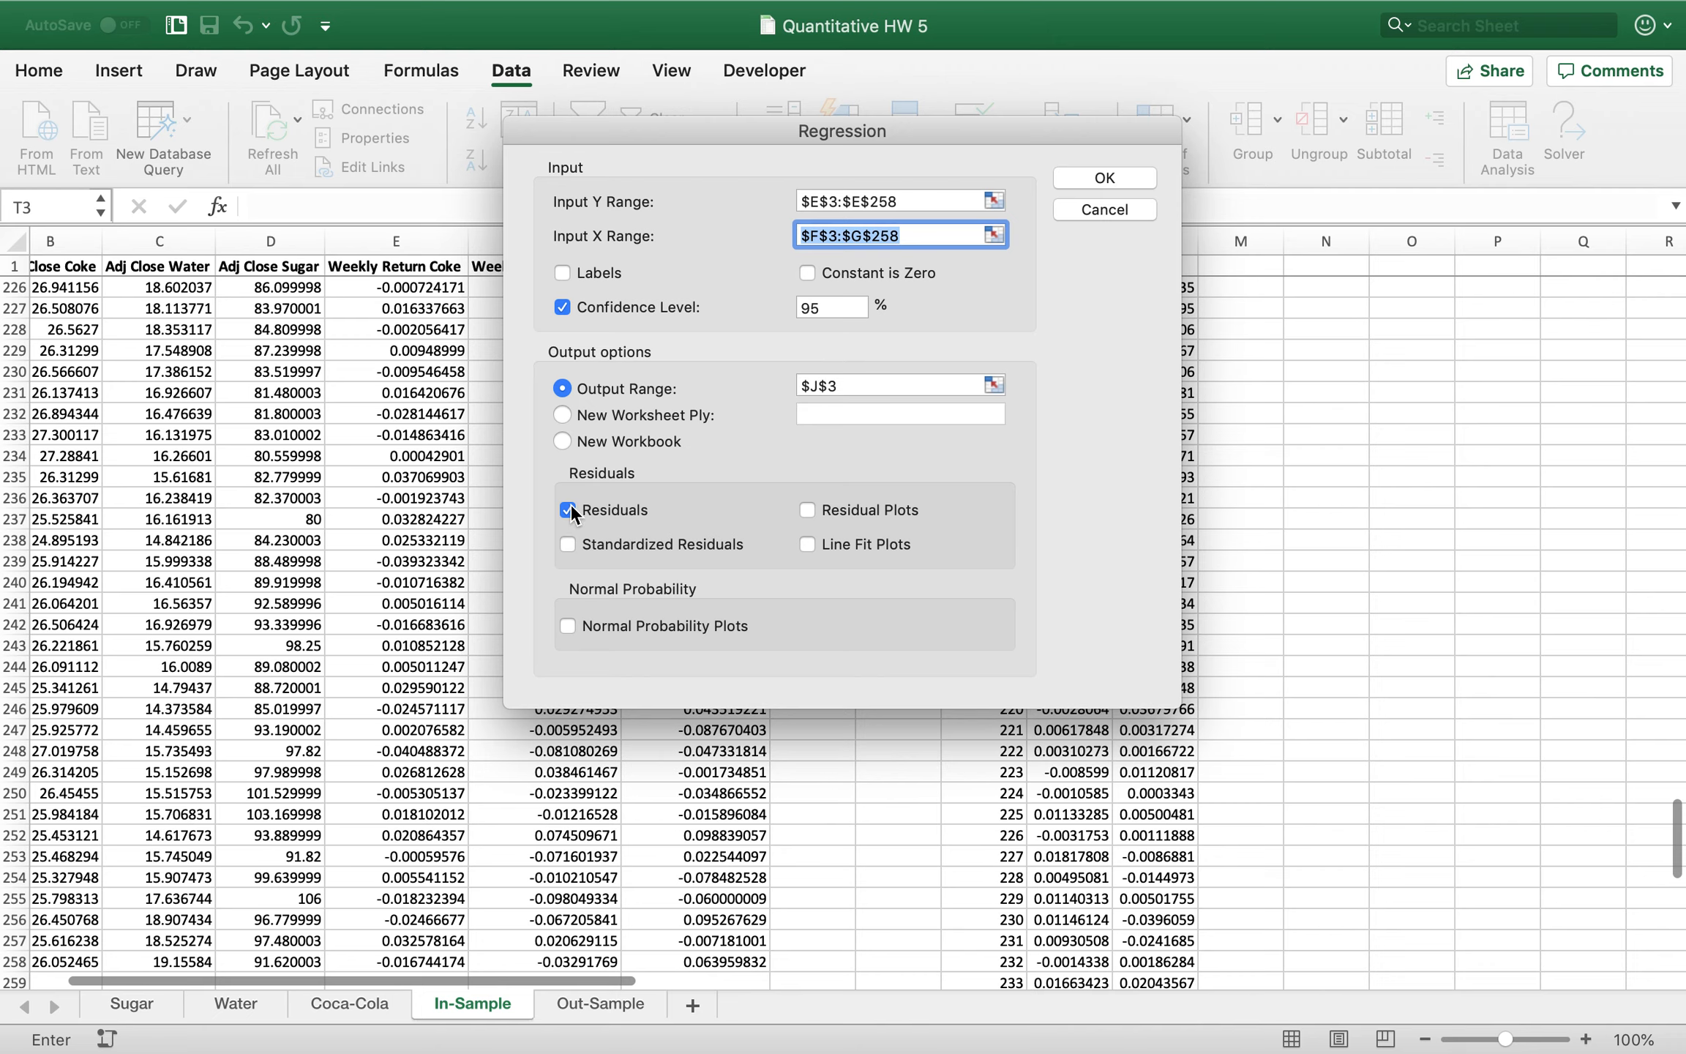
Set the output range to $T$3 under Model 2 and run the two-variable regression with residuals
left_click(993, 385)
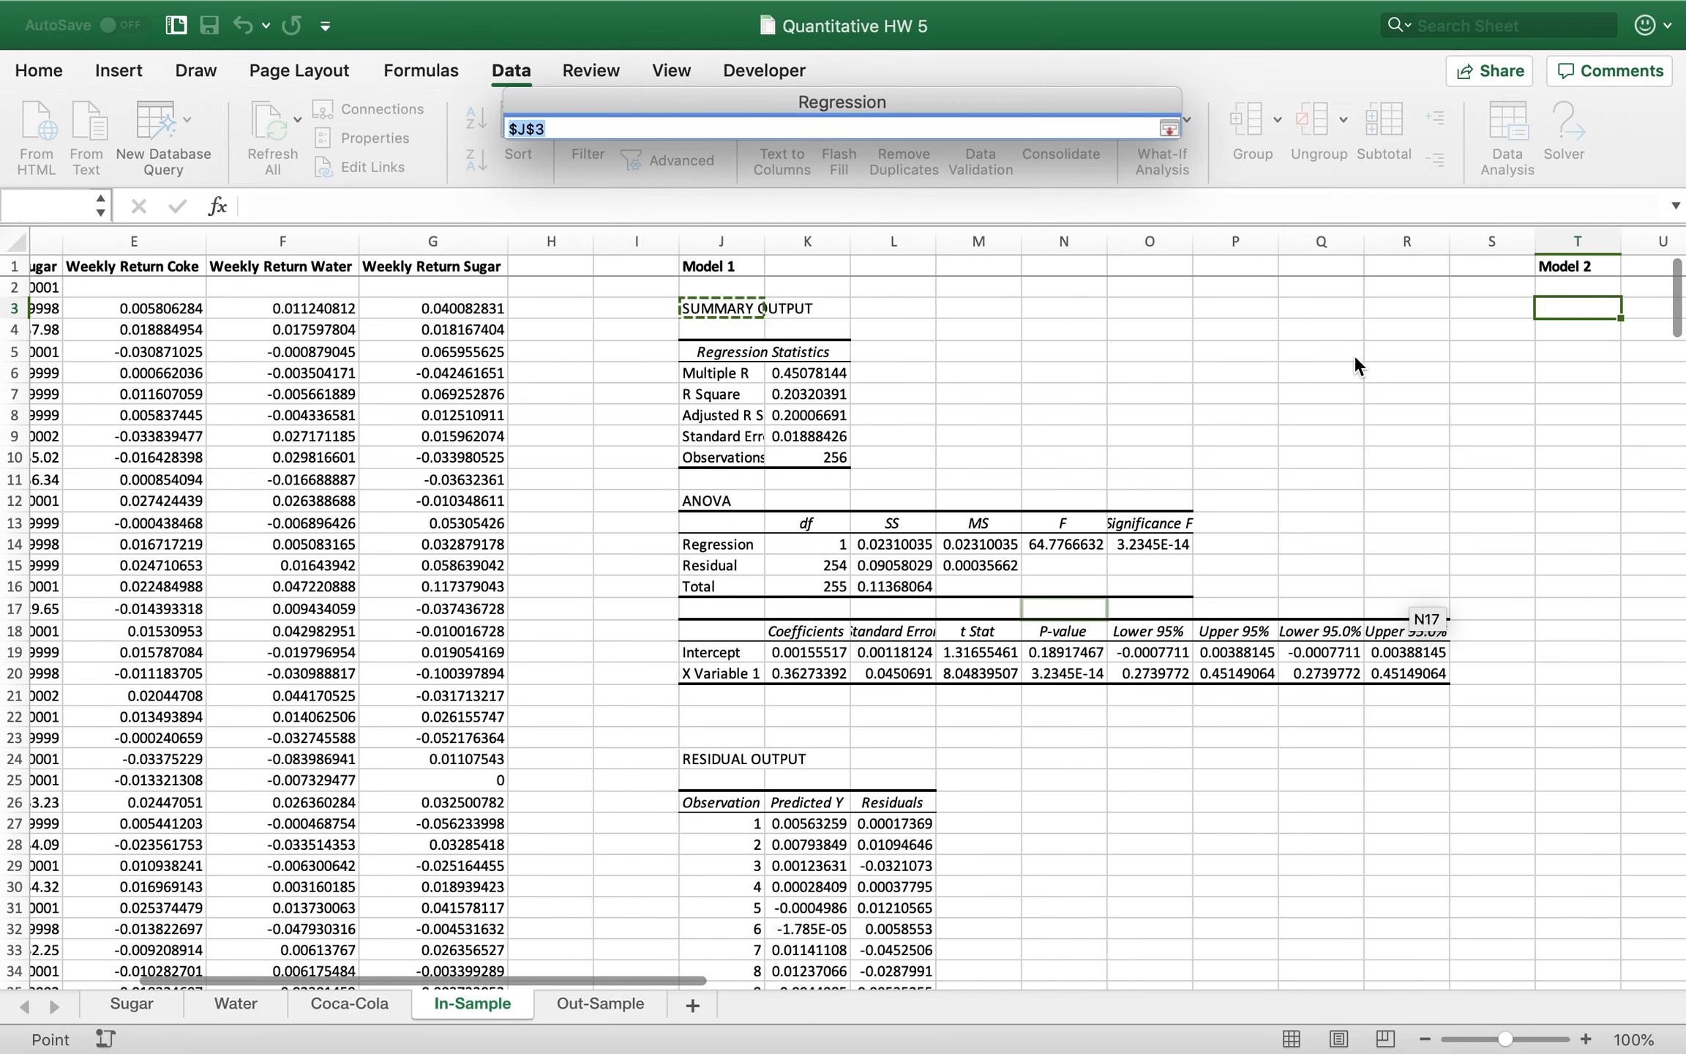
left_click(1351, 311)
key("Return")
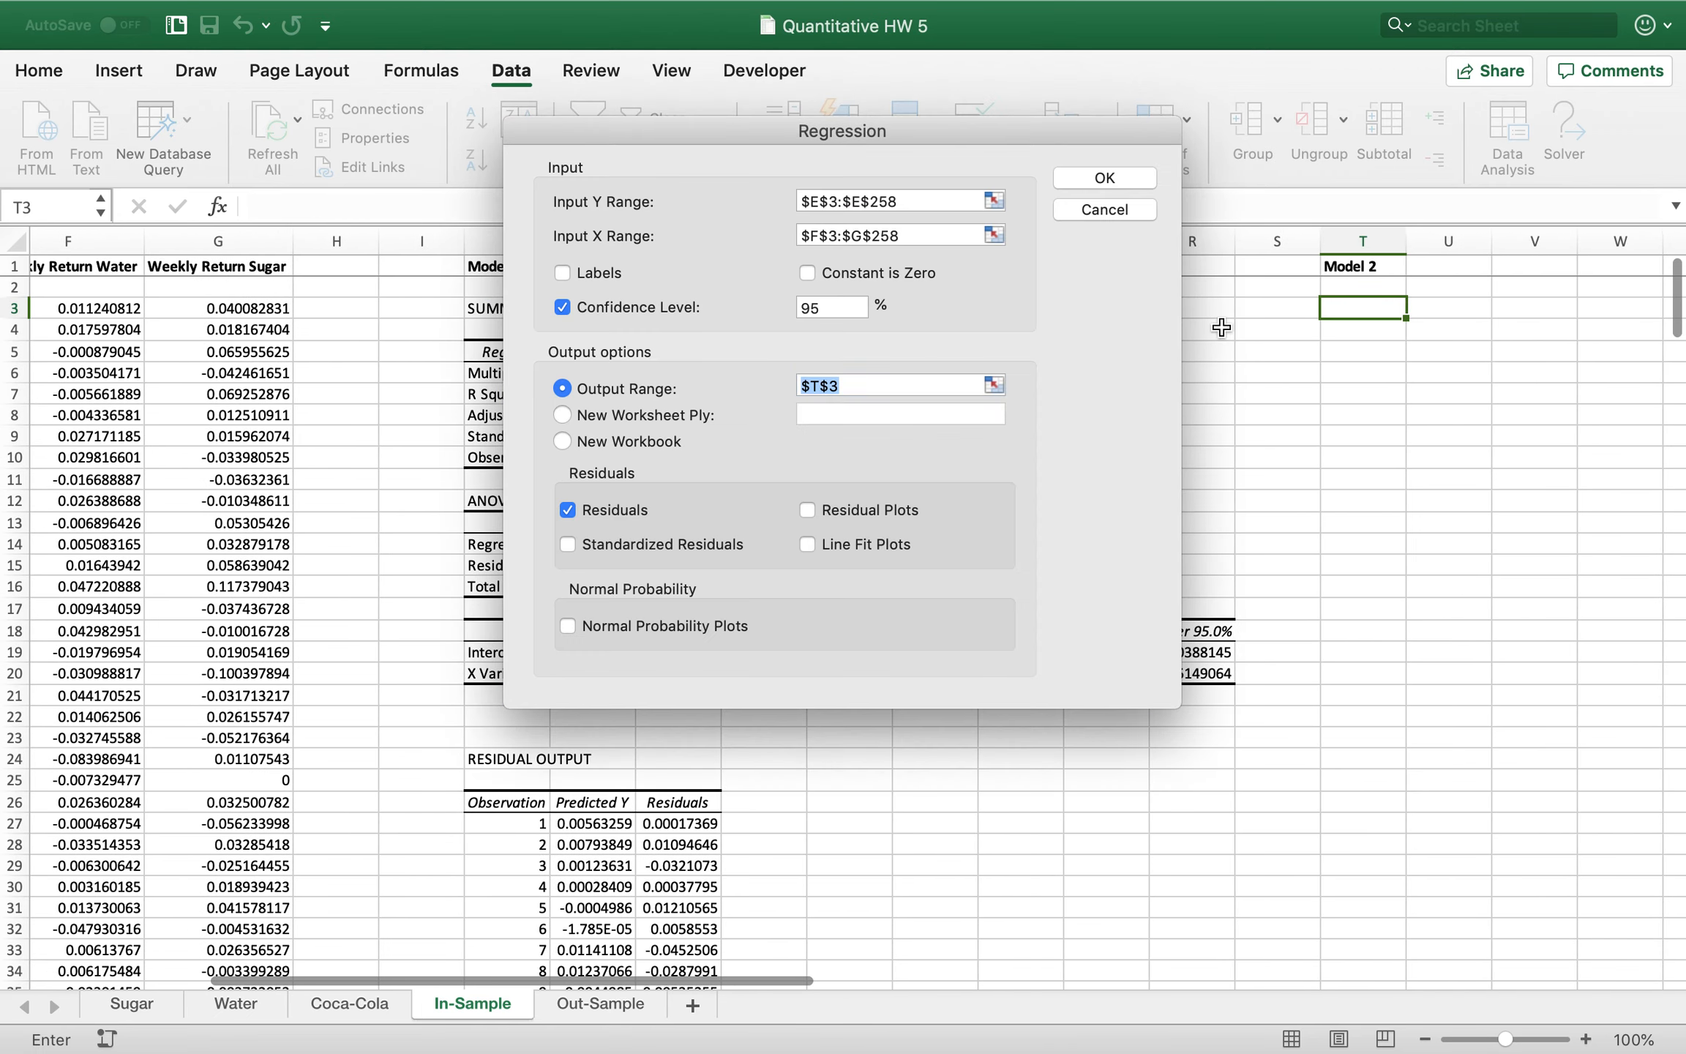
left_click(1115, 183)
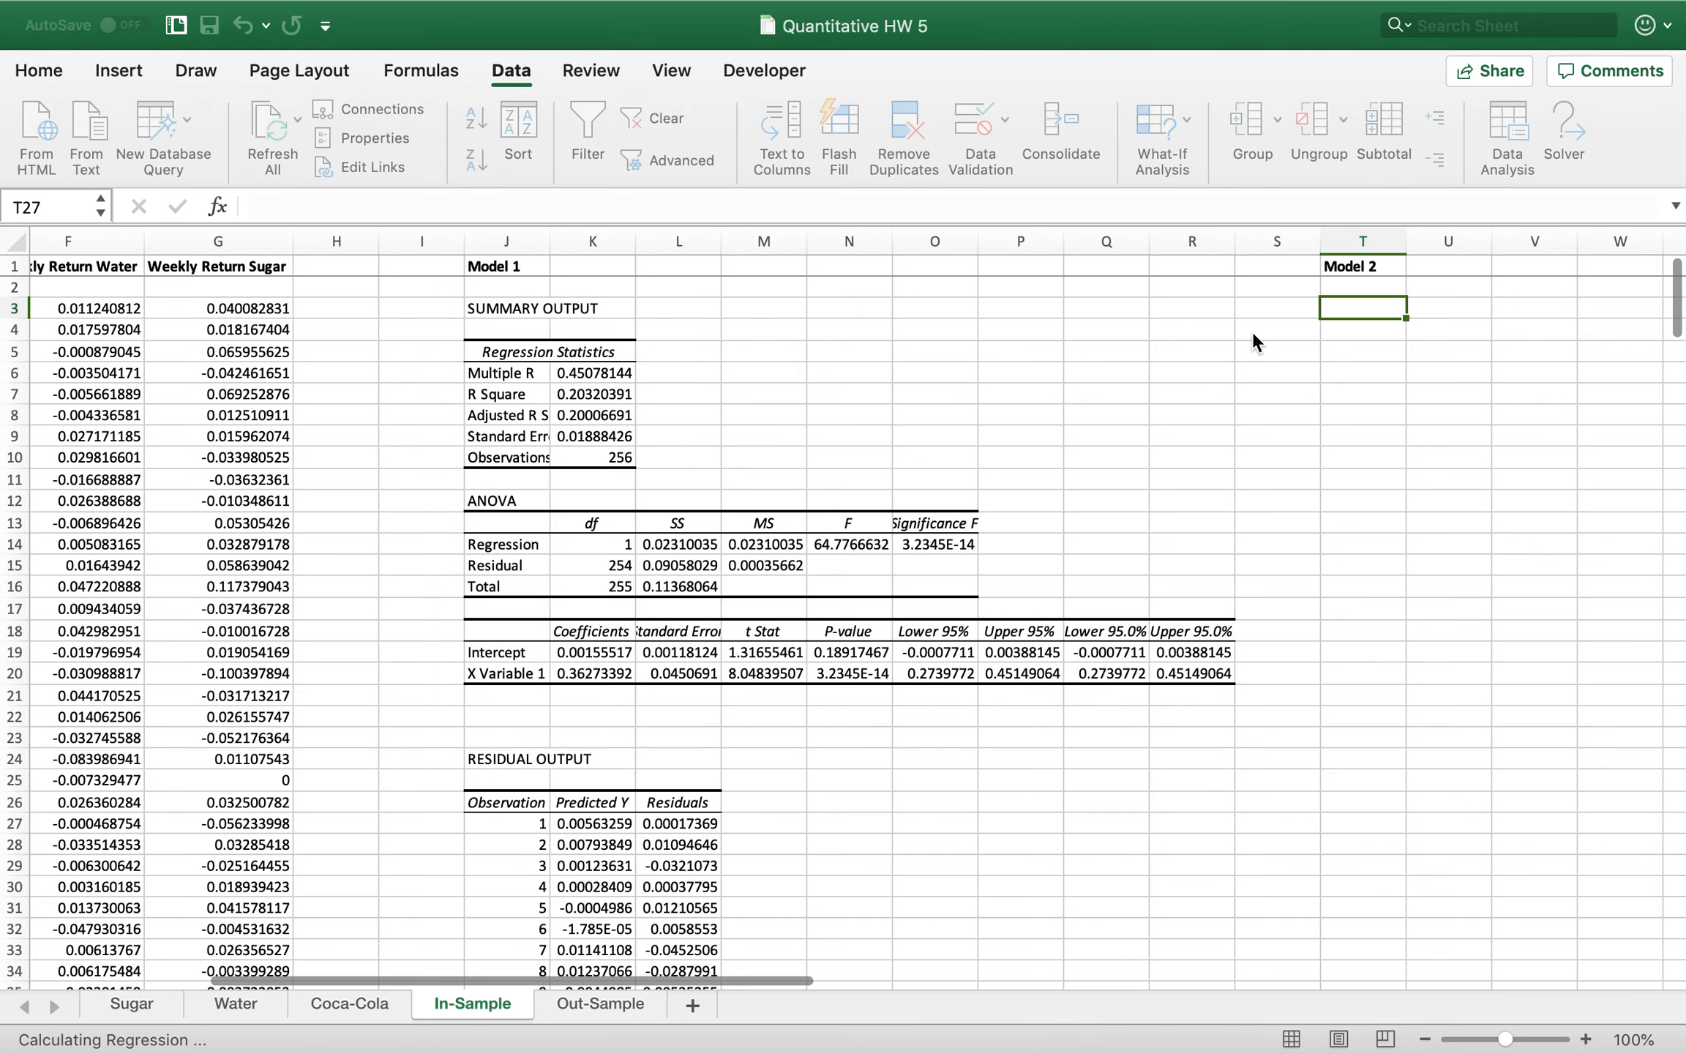
scroll(1171, 463, "right", 2)
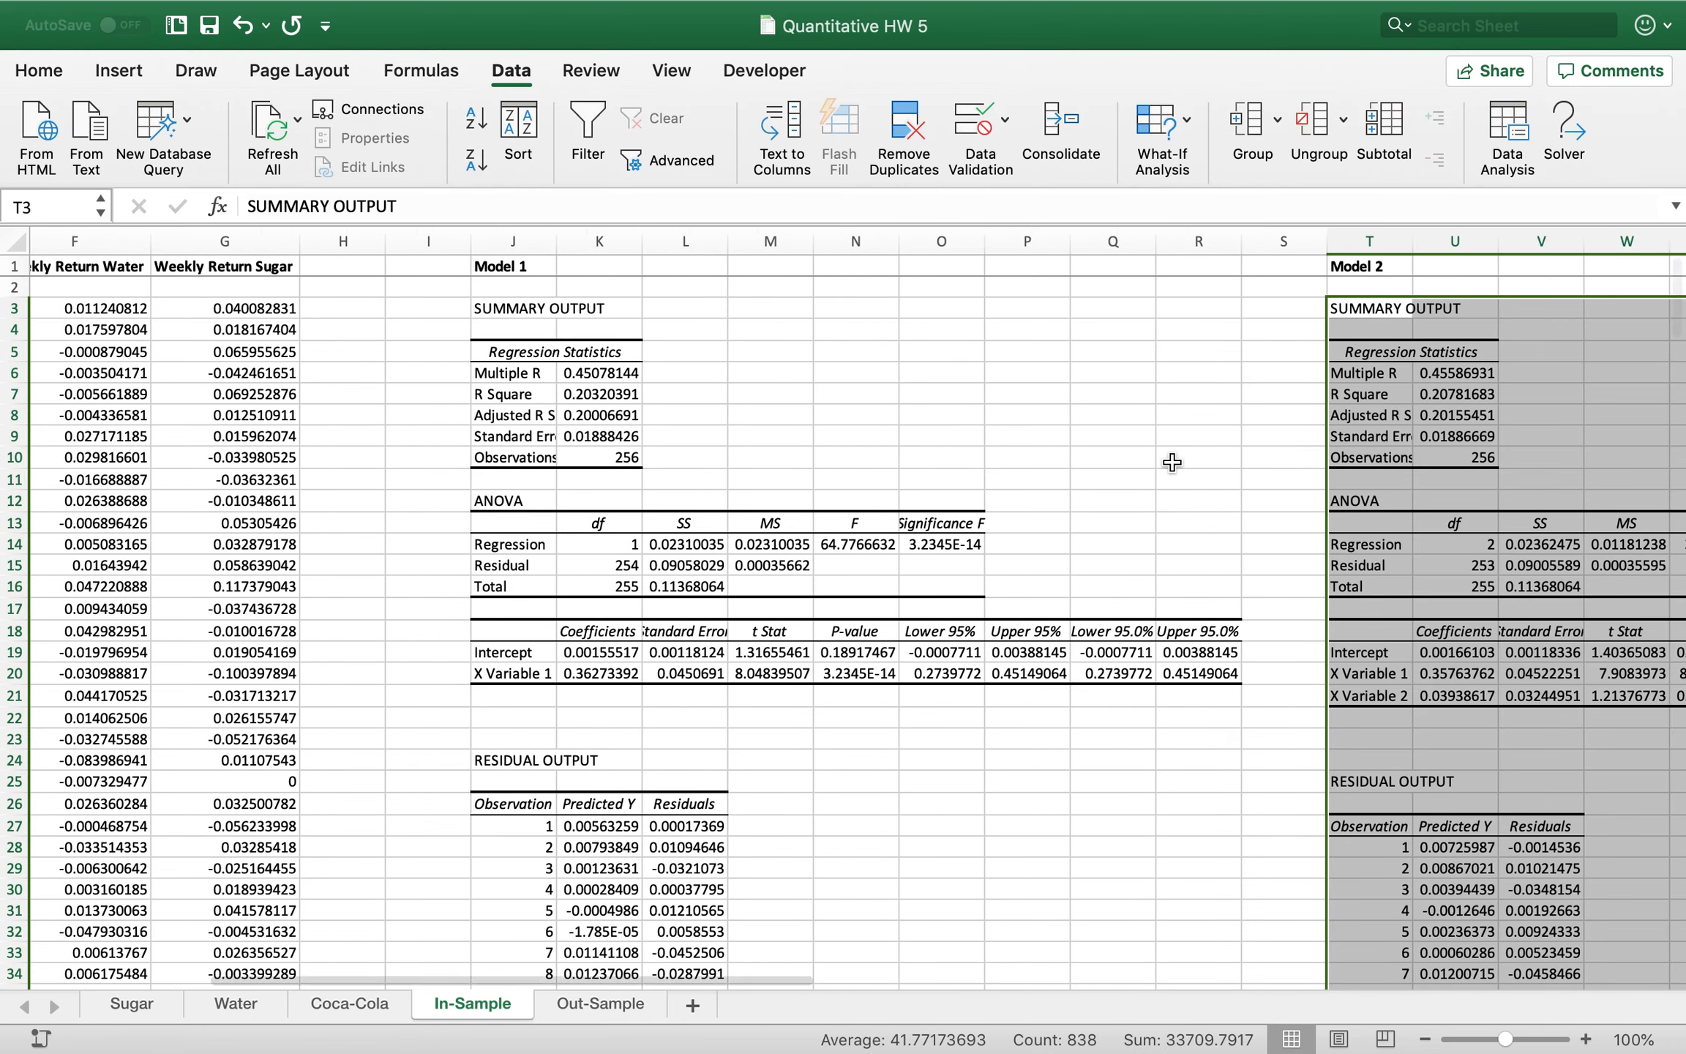
left_click(1162, 464)
scroll(1028, 478, "right", 2)
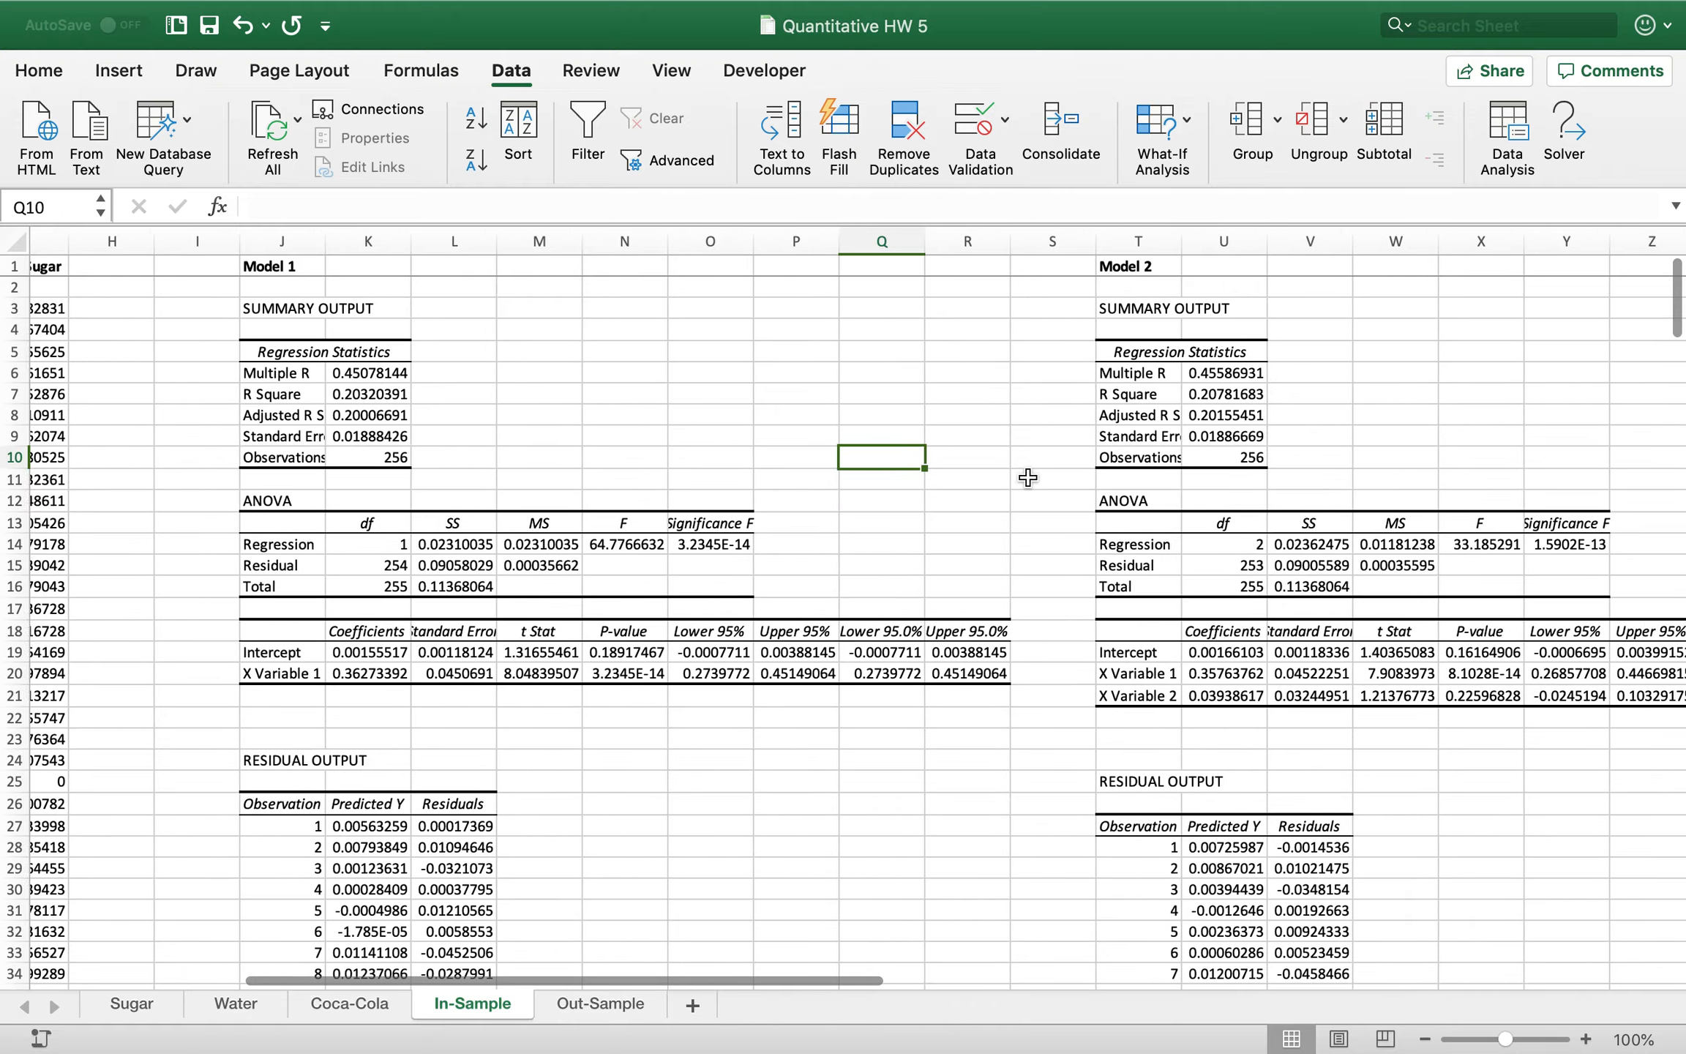
Switch to the assignment document, read the question on the regressions' statistical significance, and return to the workbook
key("ctrl+Right")
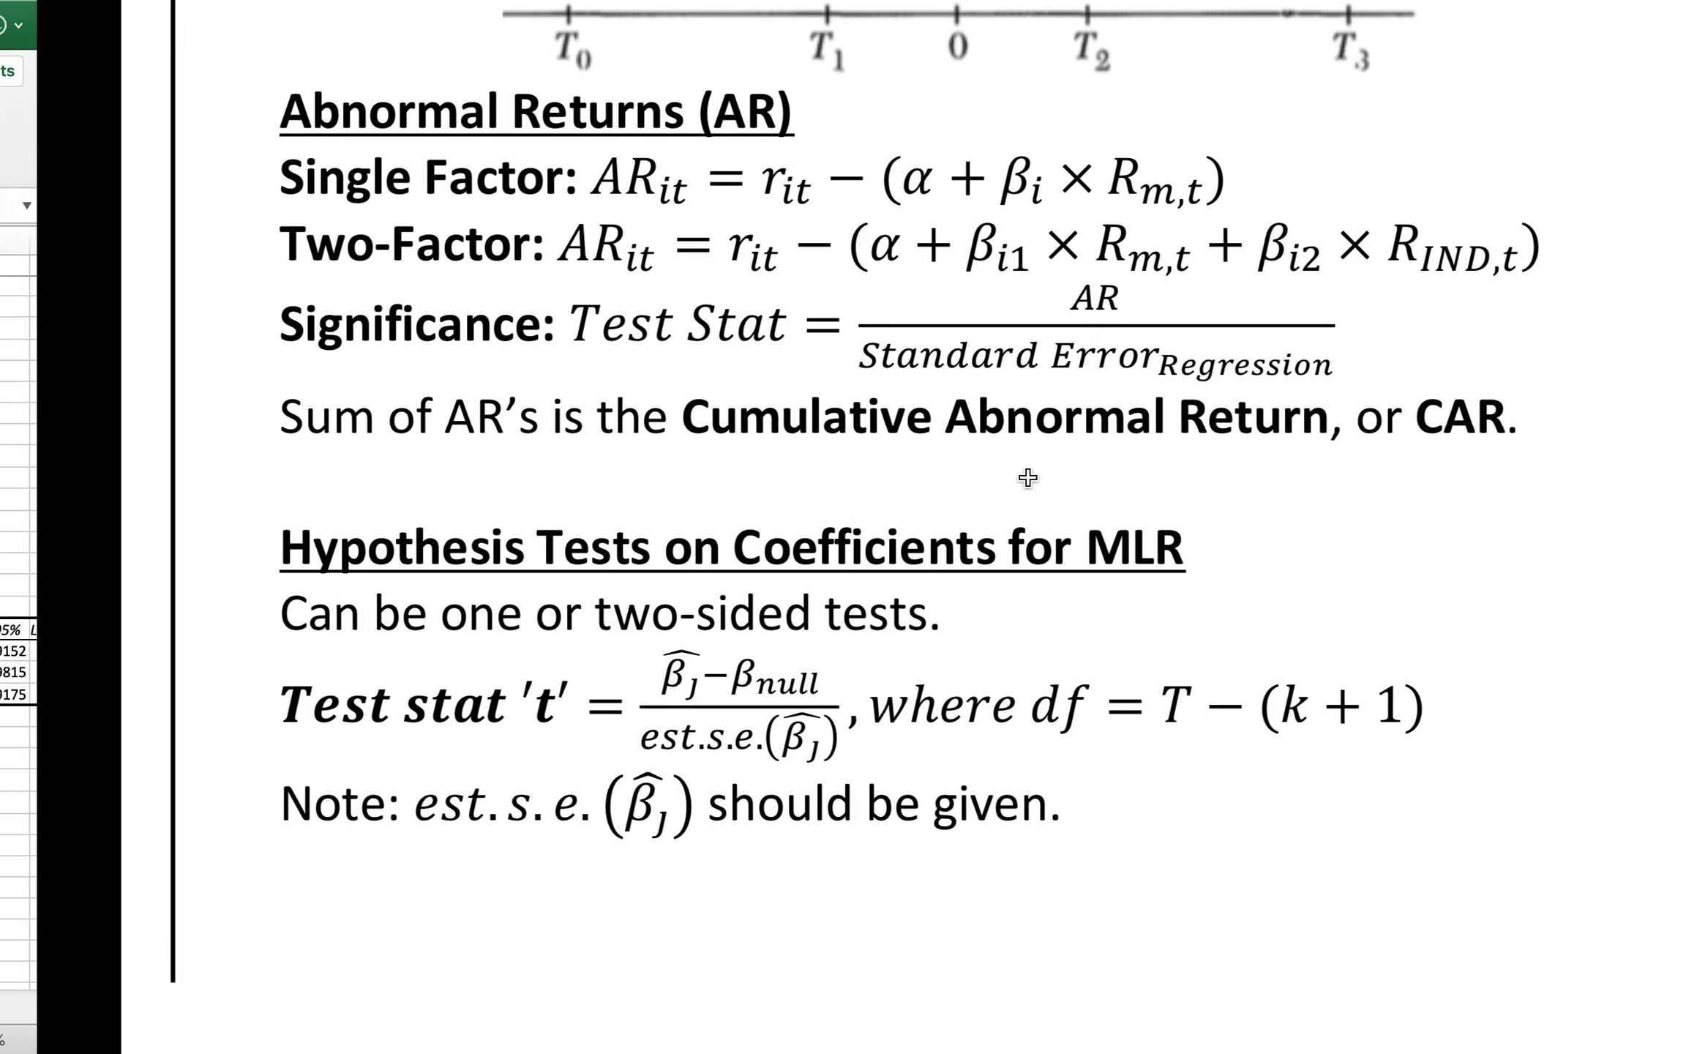
key("ctrl+Left")
key("ctrl+Left")
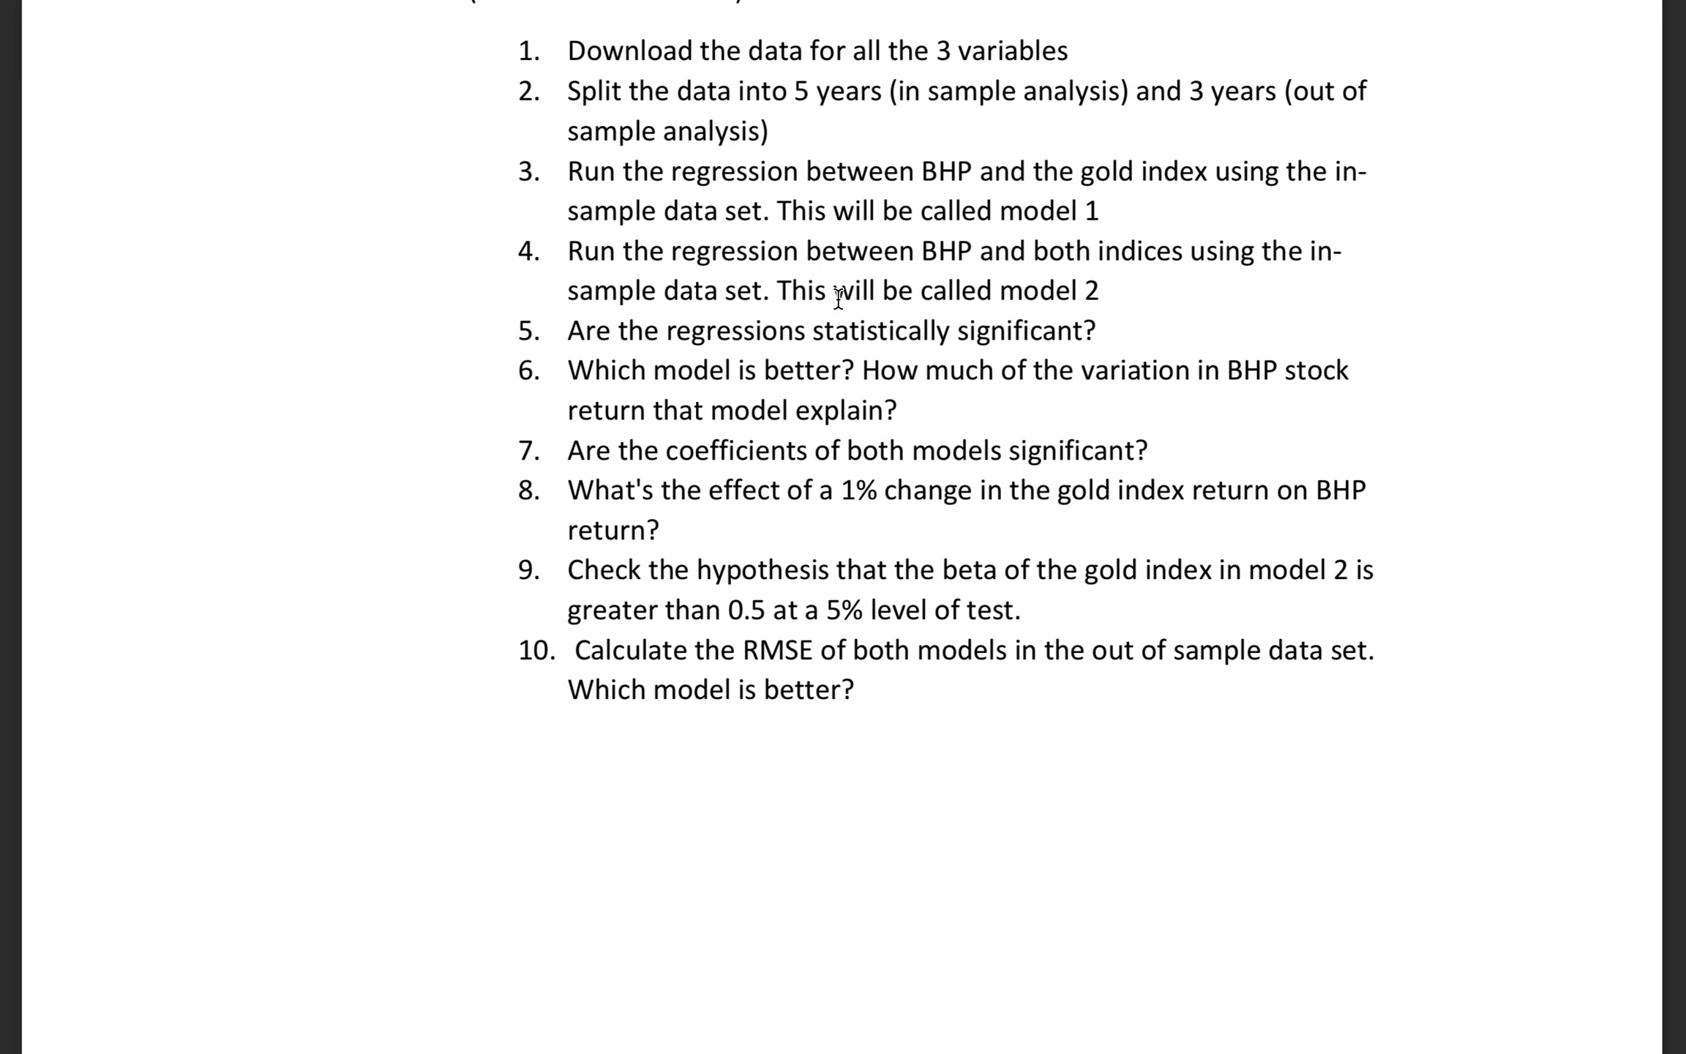
scroll(742, 195, "down", 5)
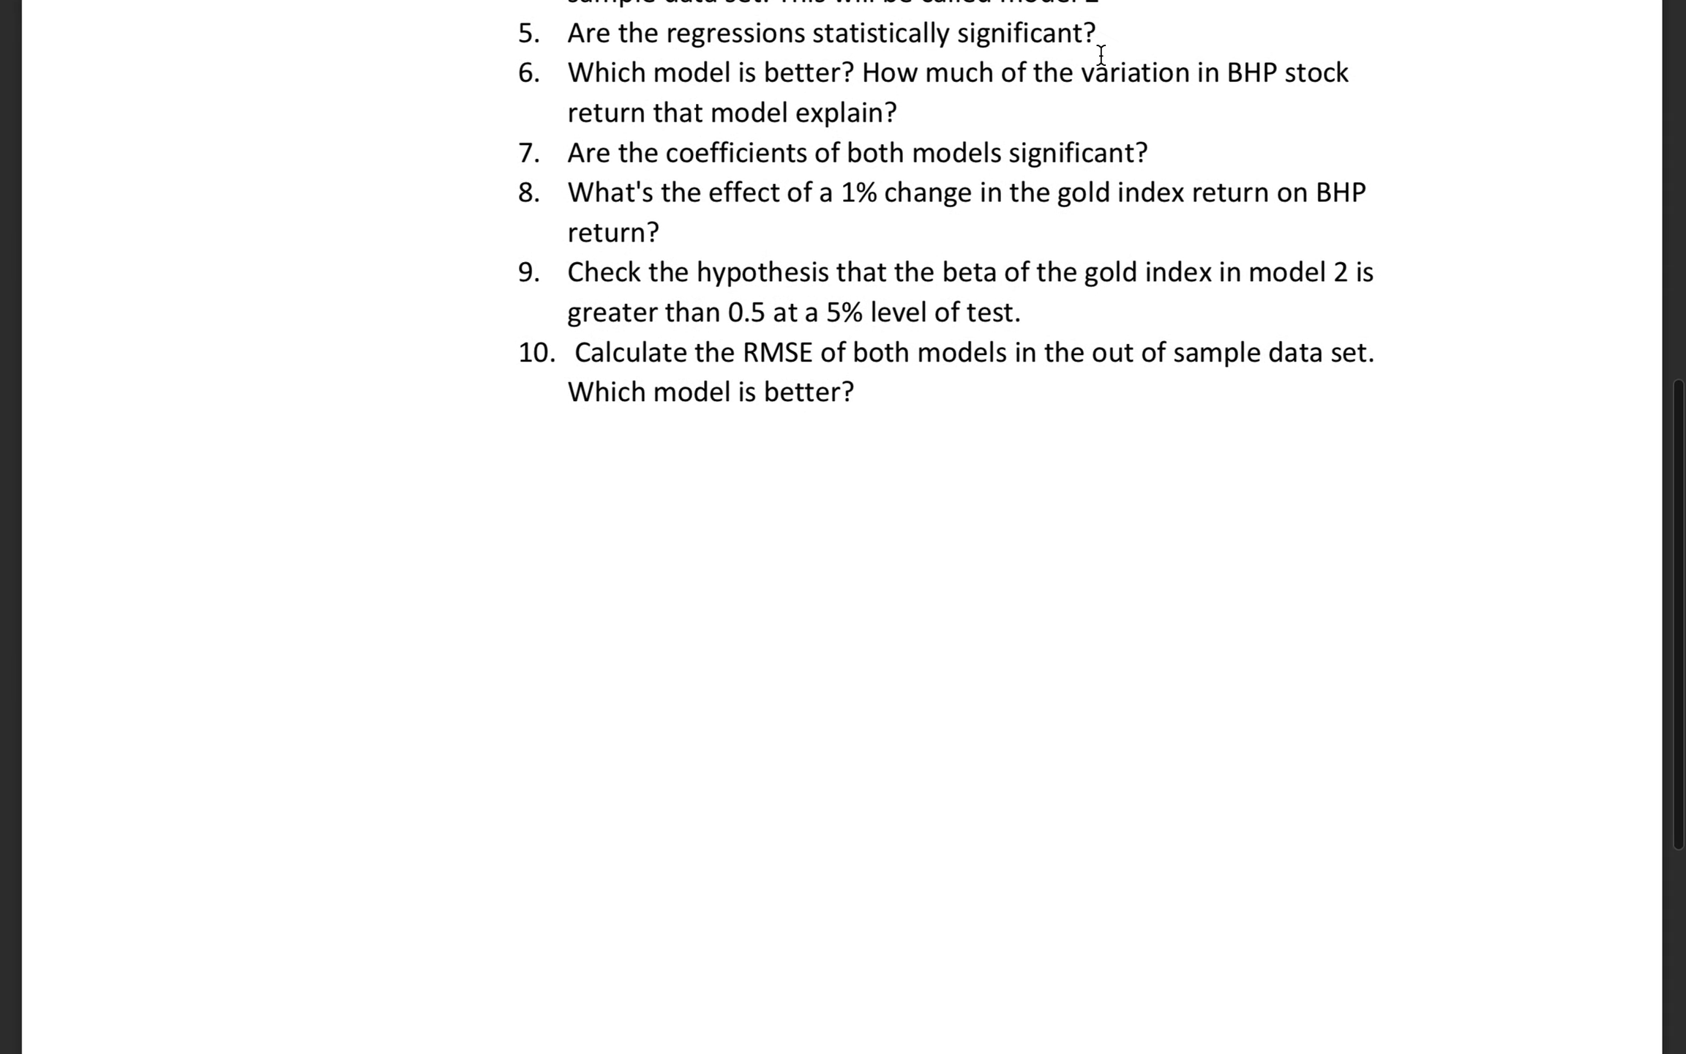
key("ctrl+Right")
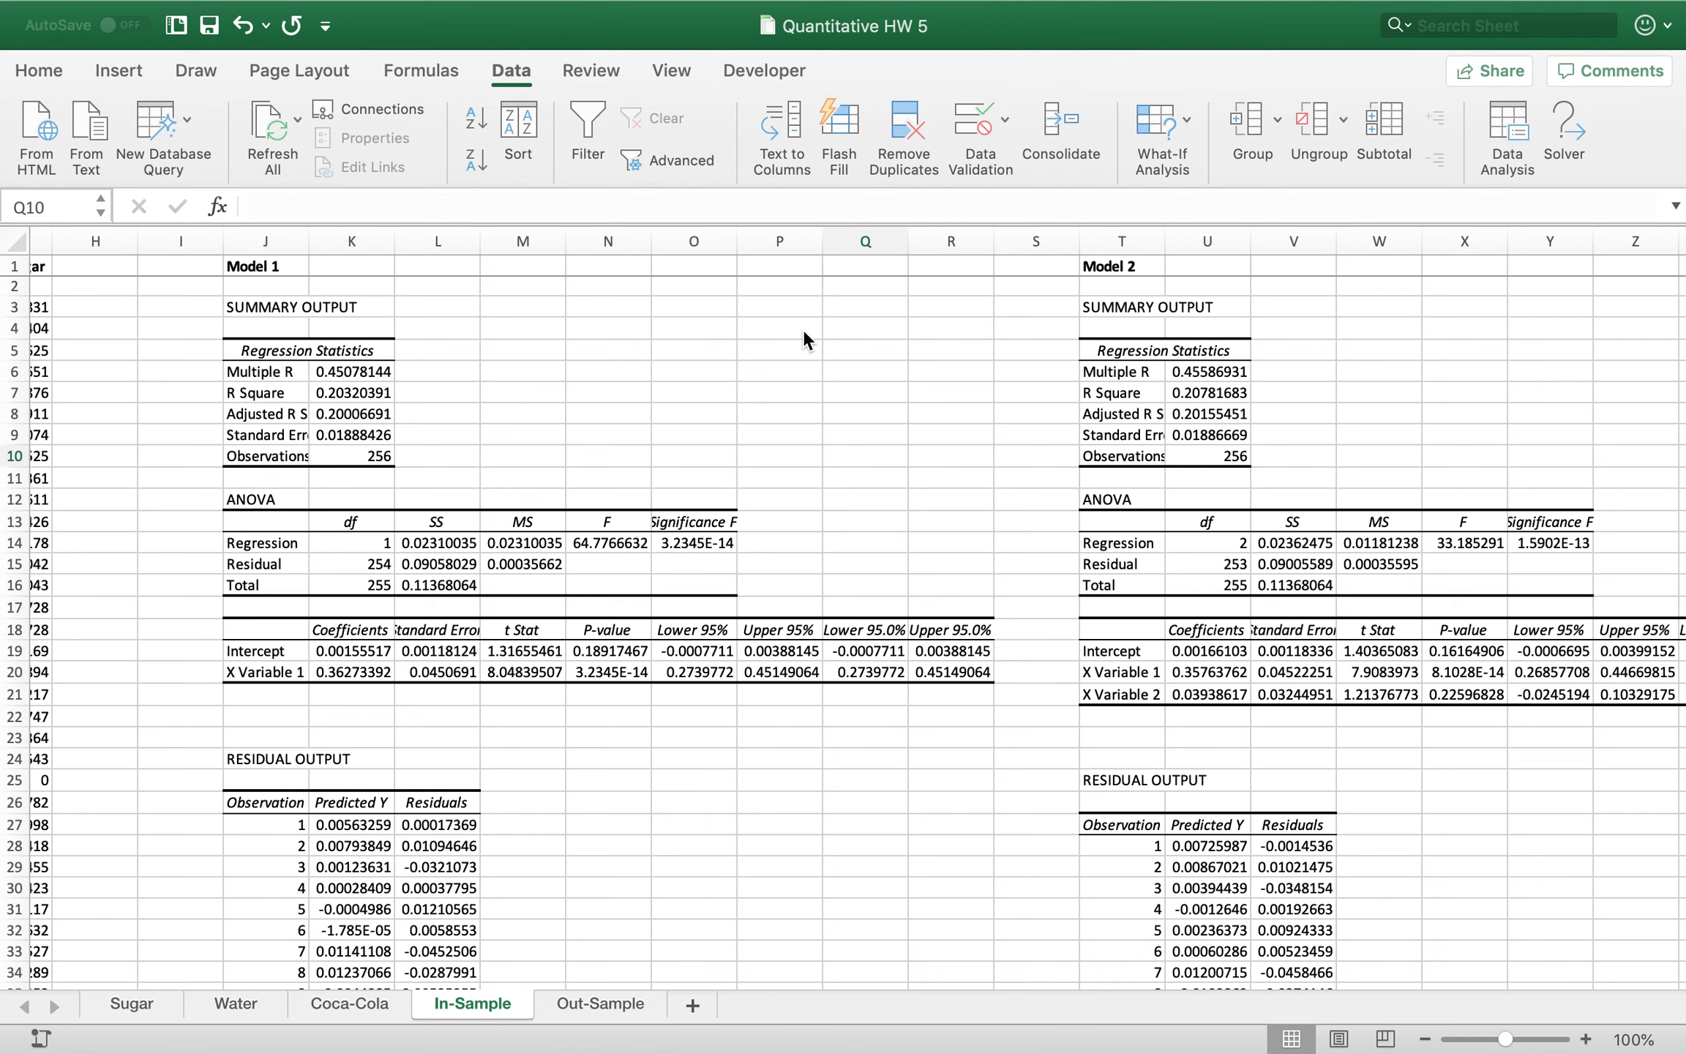
Examine the Significance F values in the ANOVA tables of Model 1 and Model 2
left_click(694, 542)
left_click(607, 541)
left_click(701, 542)
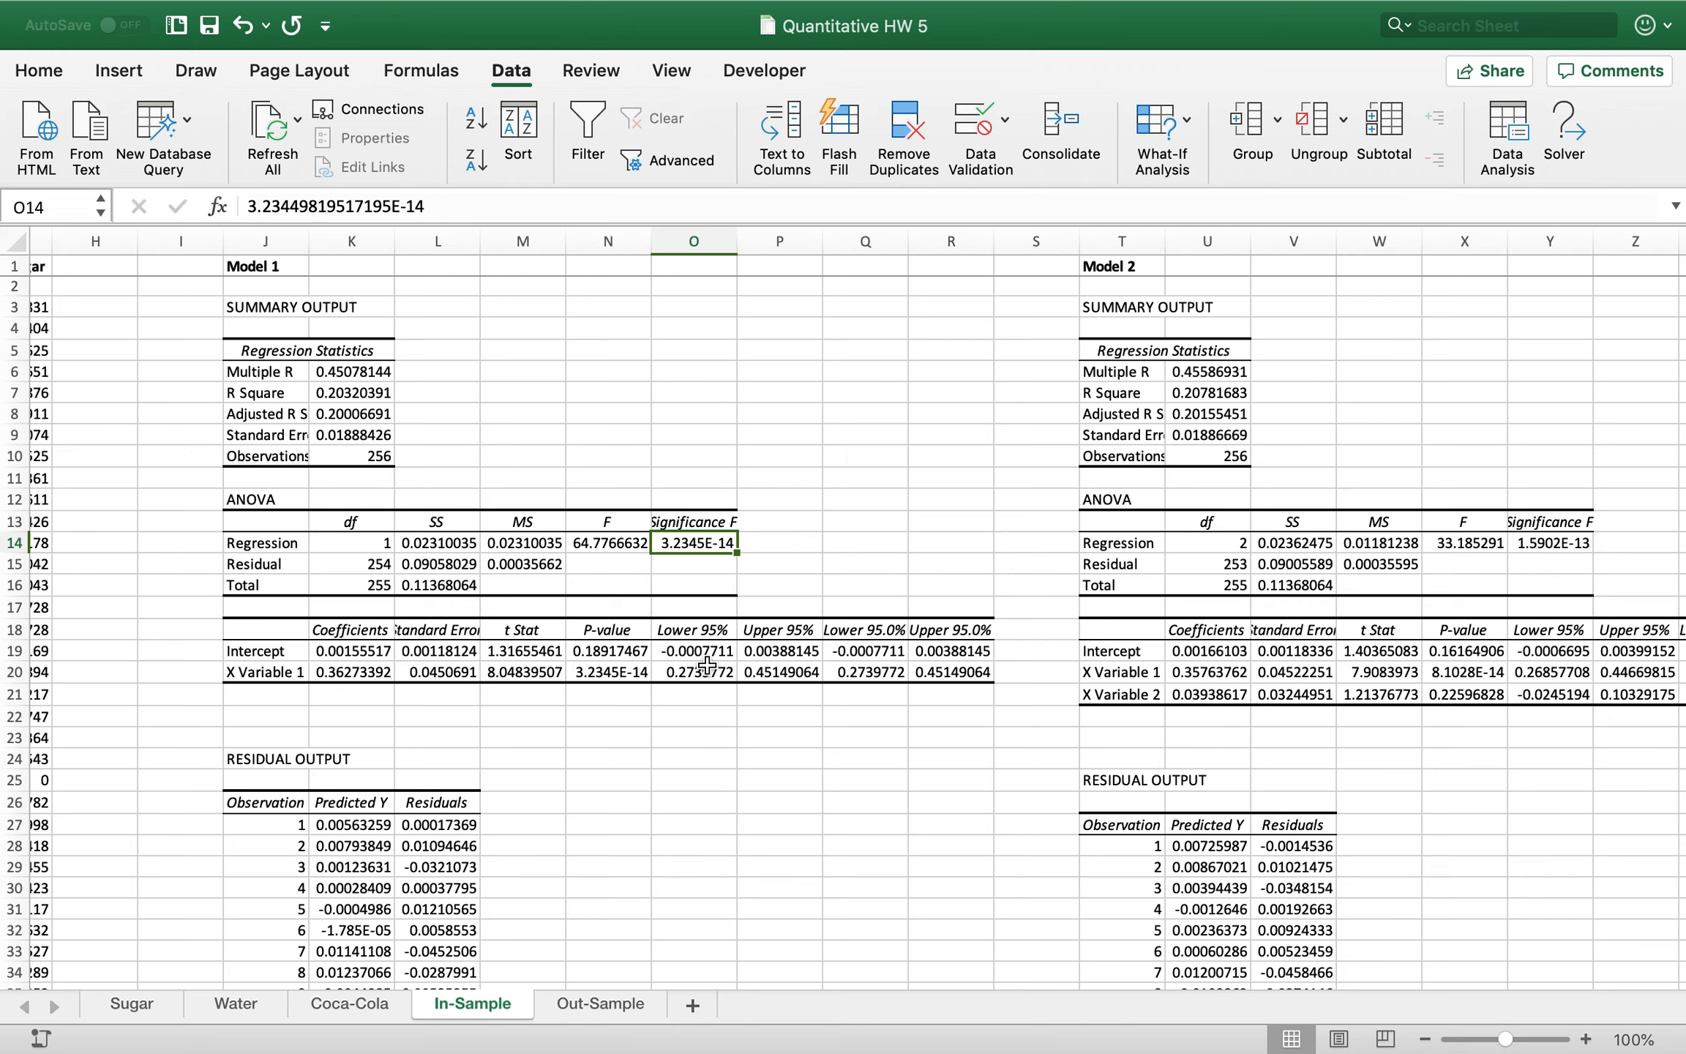
left_click(1536, 539)
scroll(1536, 539, "right", 2)
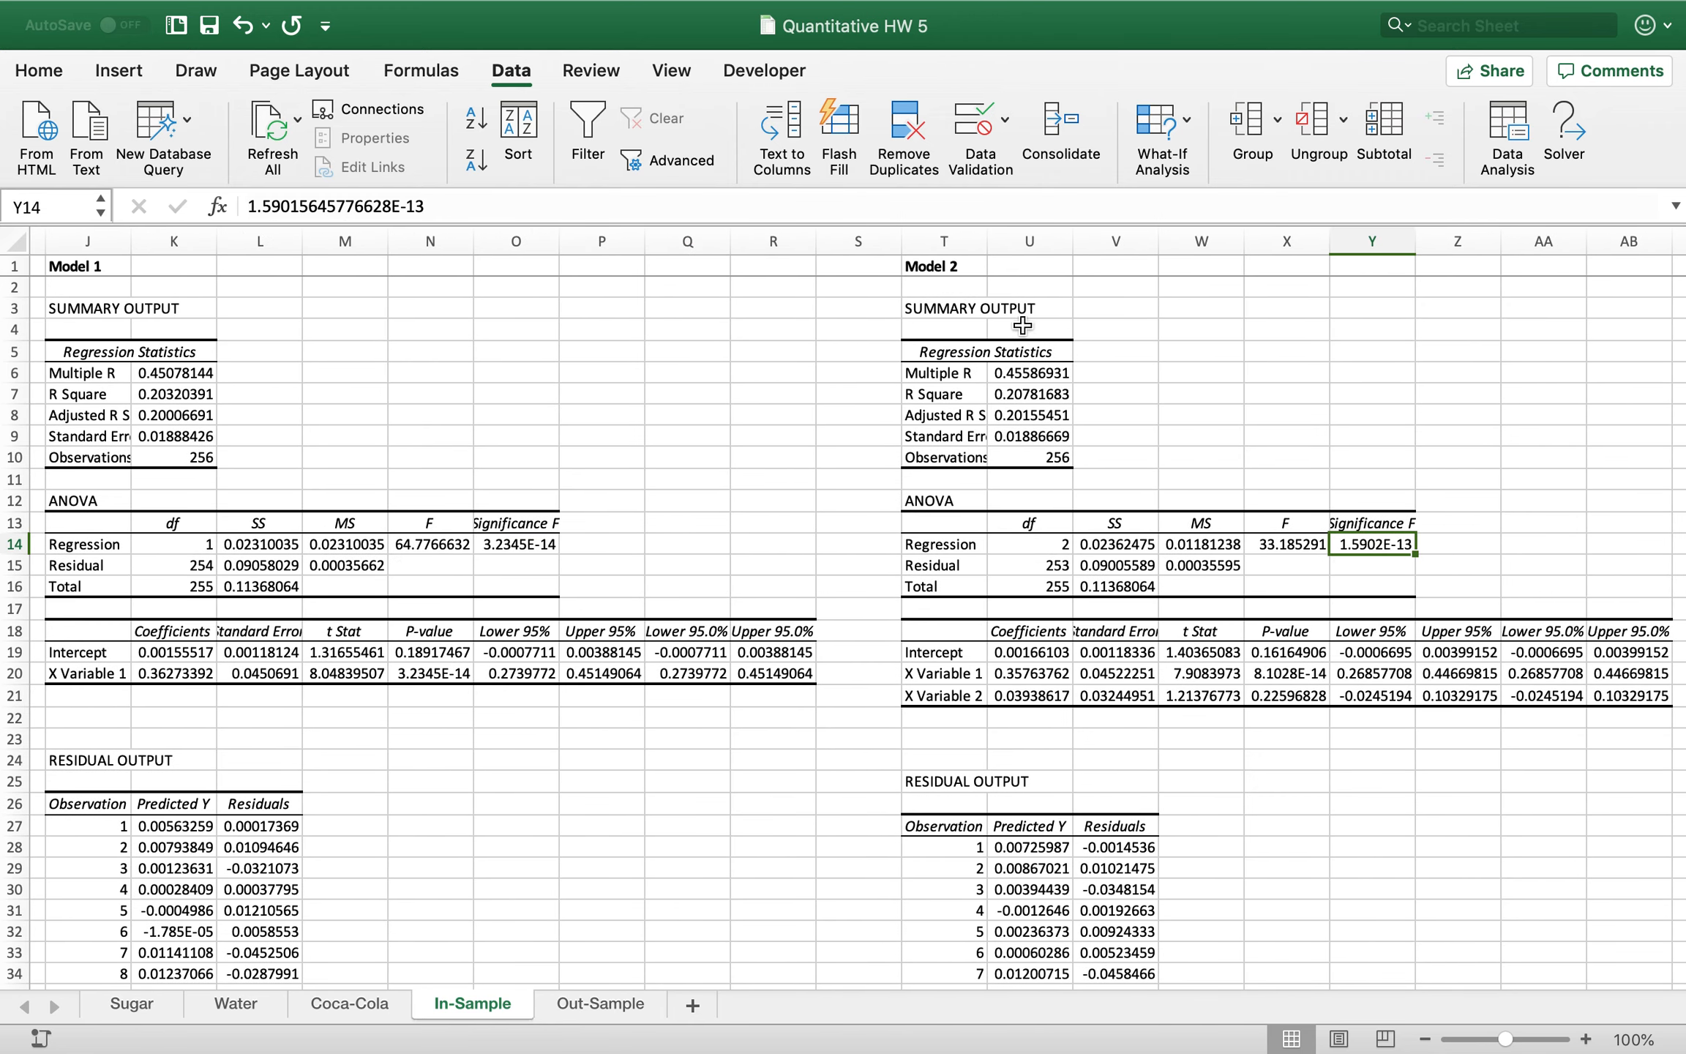
Check the remaining assignment questions in the document and return to the two models' regression outputs
scroll(1012, 482, "left", 2)
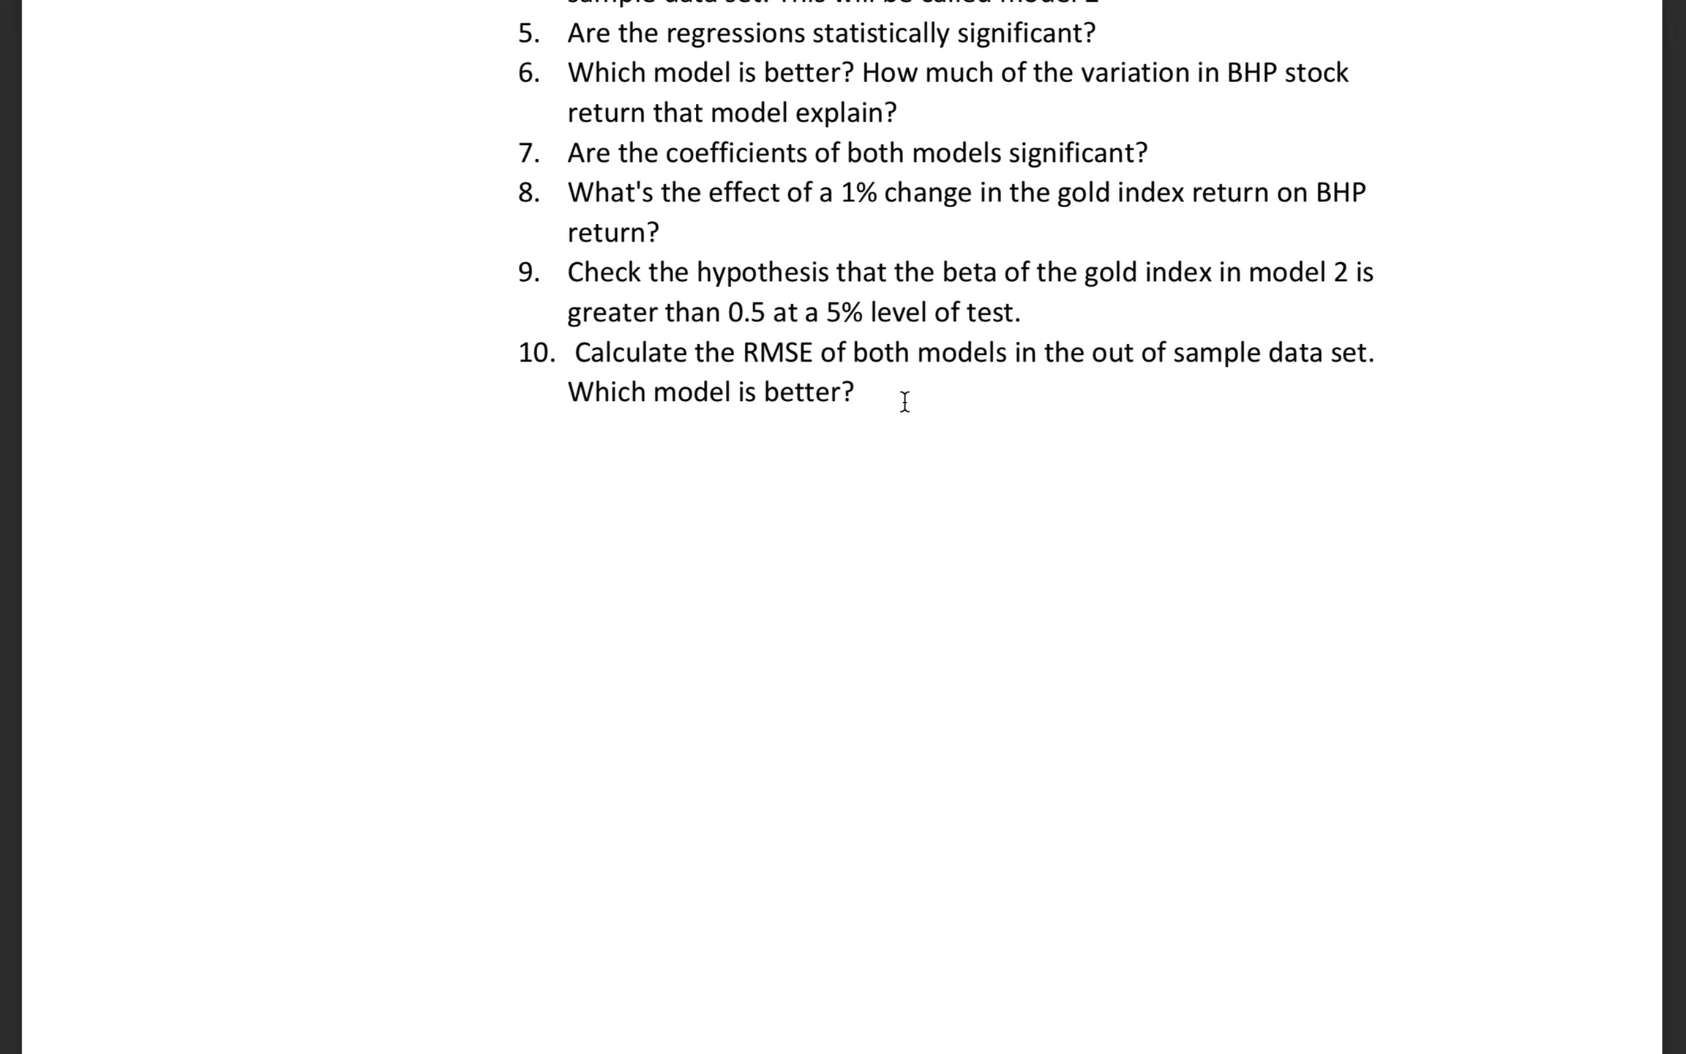
scroll(750, 93, "down", 1)
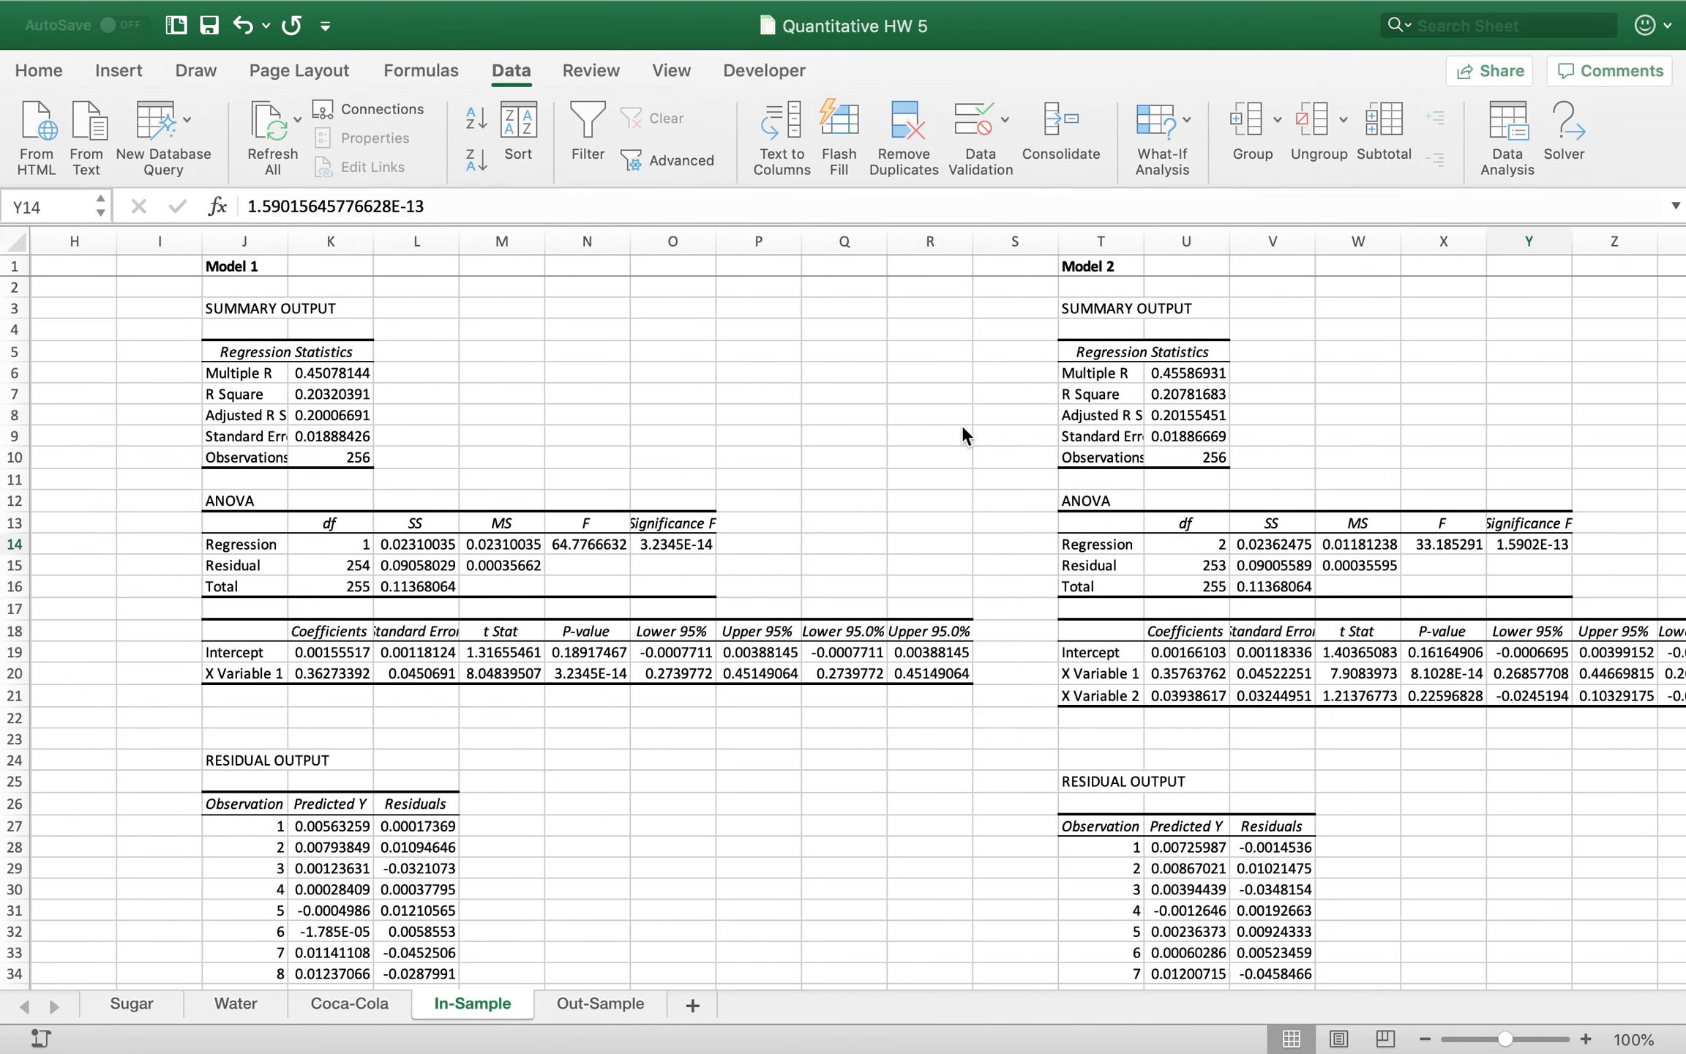
left_click(758, 434)
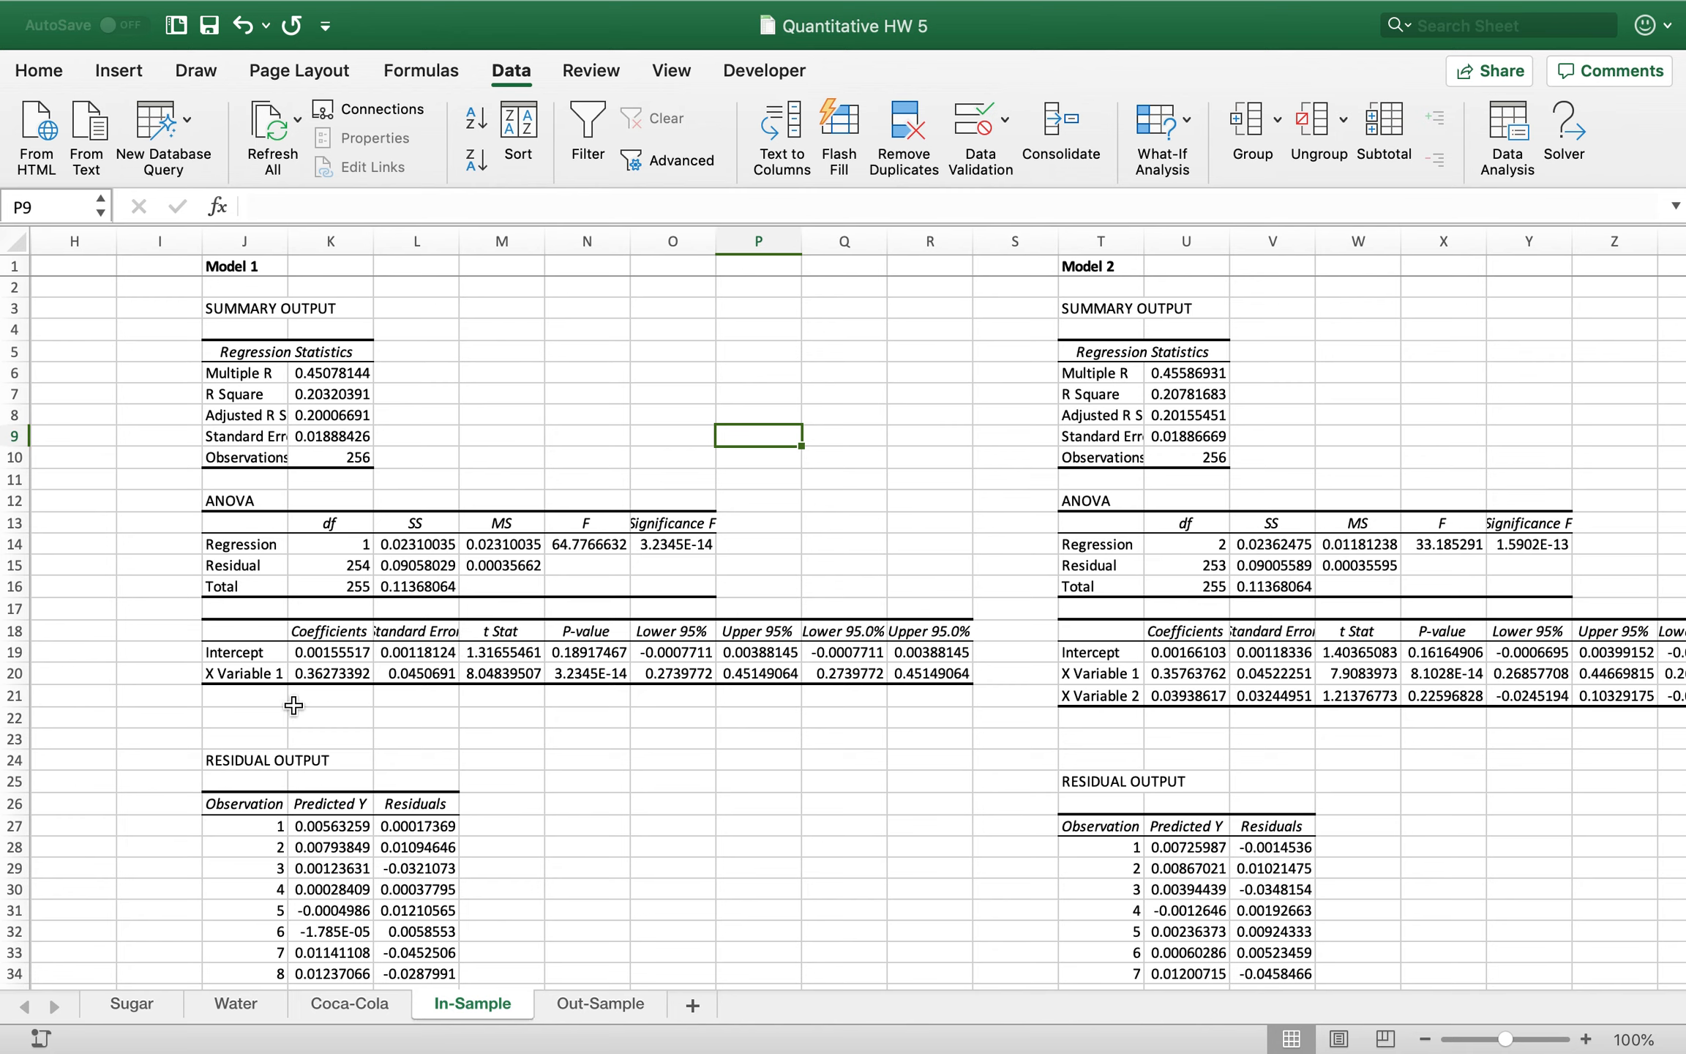
Compare the R Square and Adjusted R Square values in the summary outputs of Model 1 and Model 2
left_click(251, 678)
left_click_drag(1118, 678, 1121, 695)
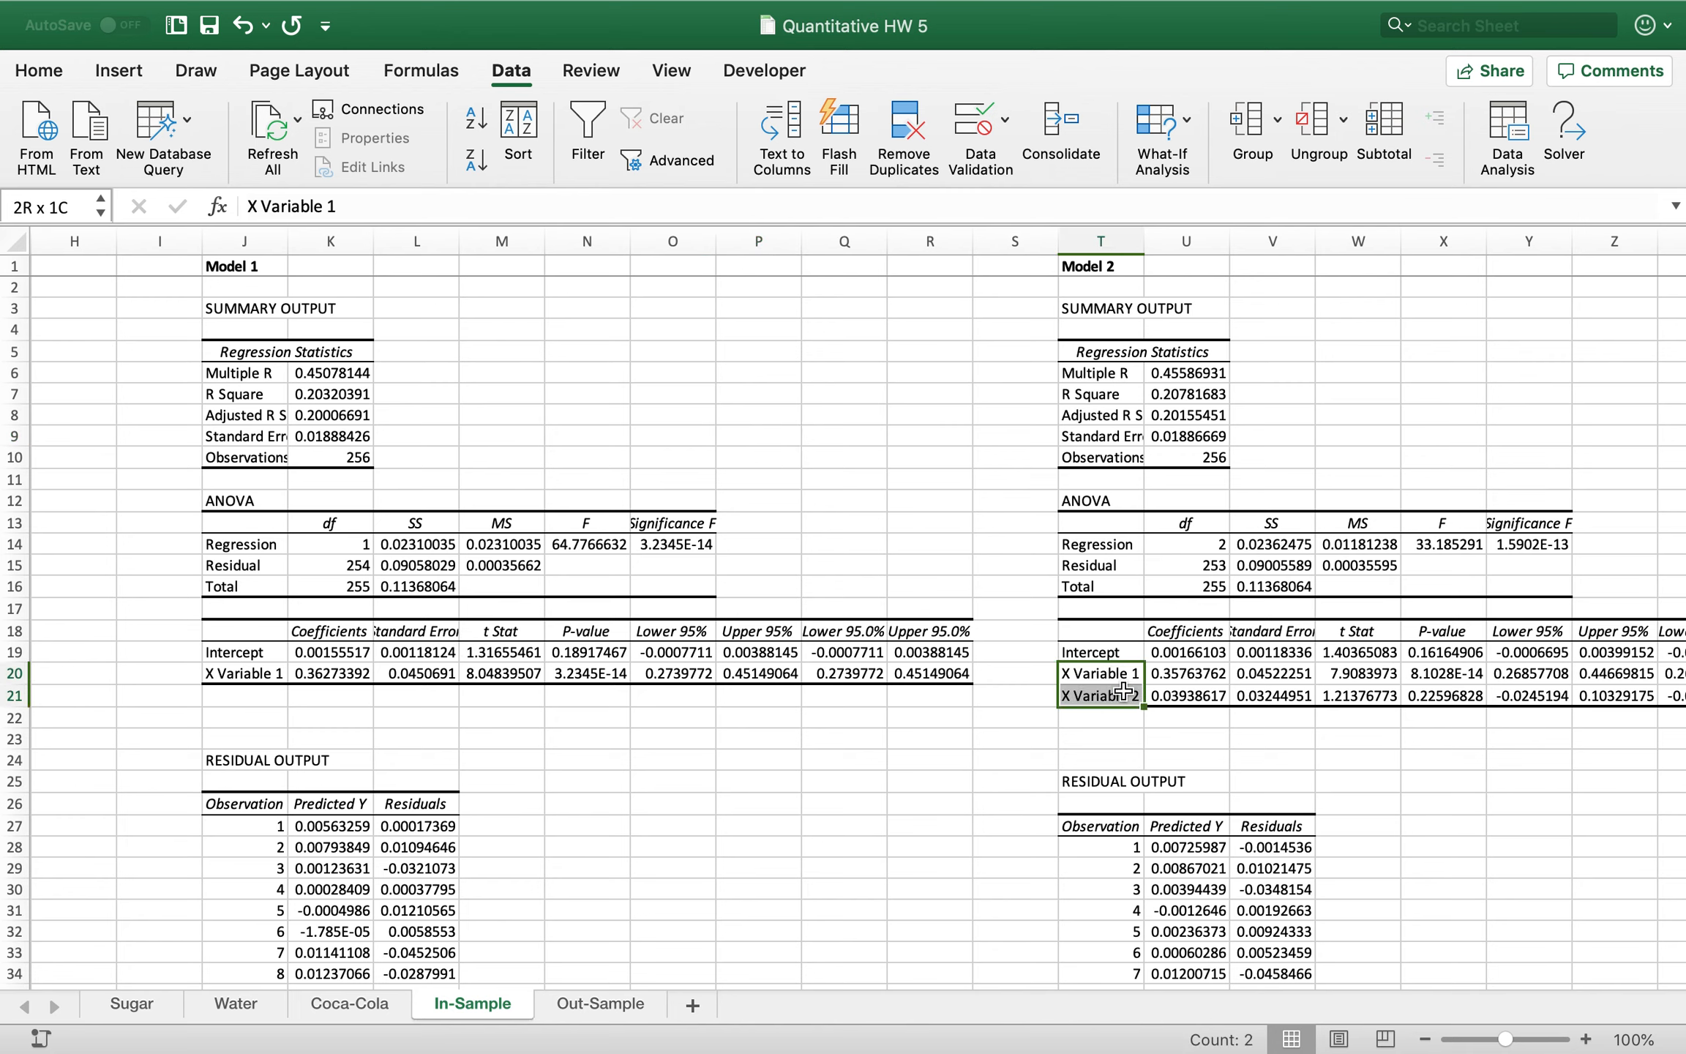
left_click(482, 391)
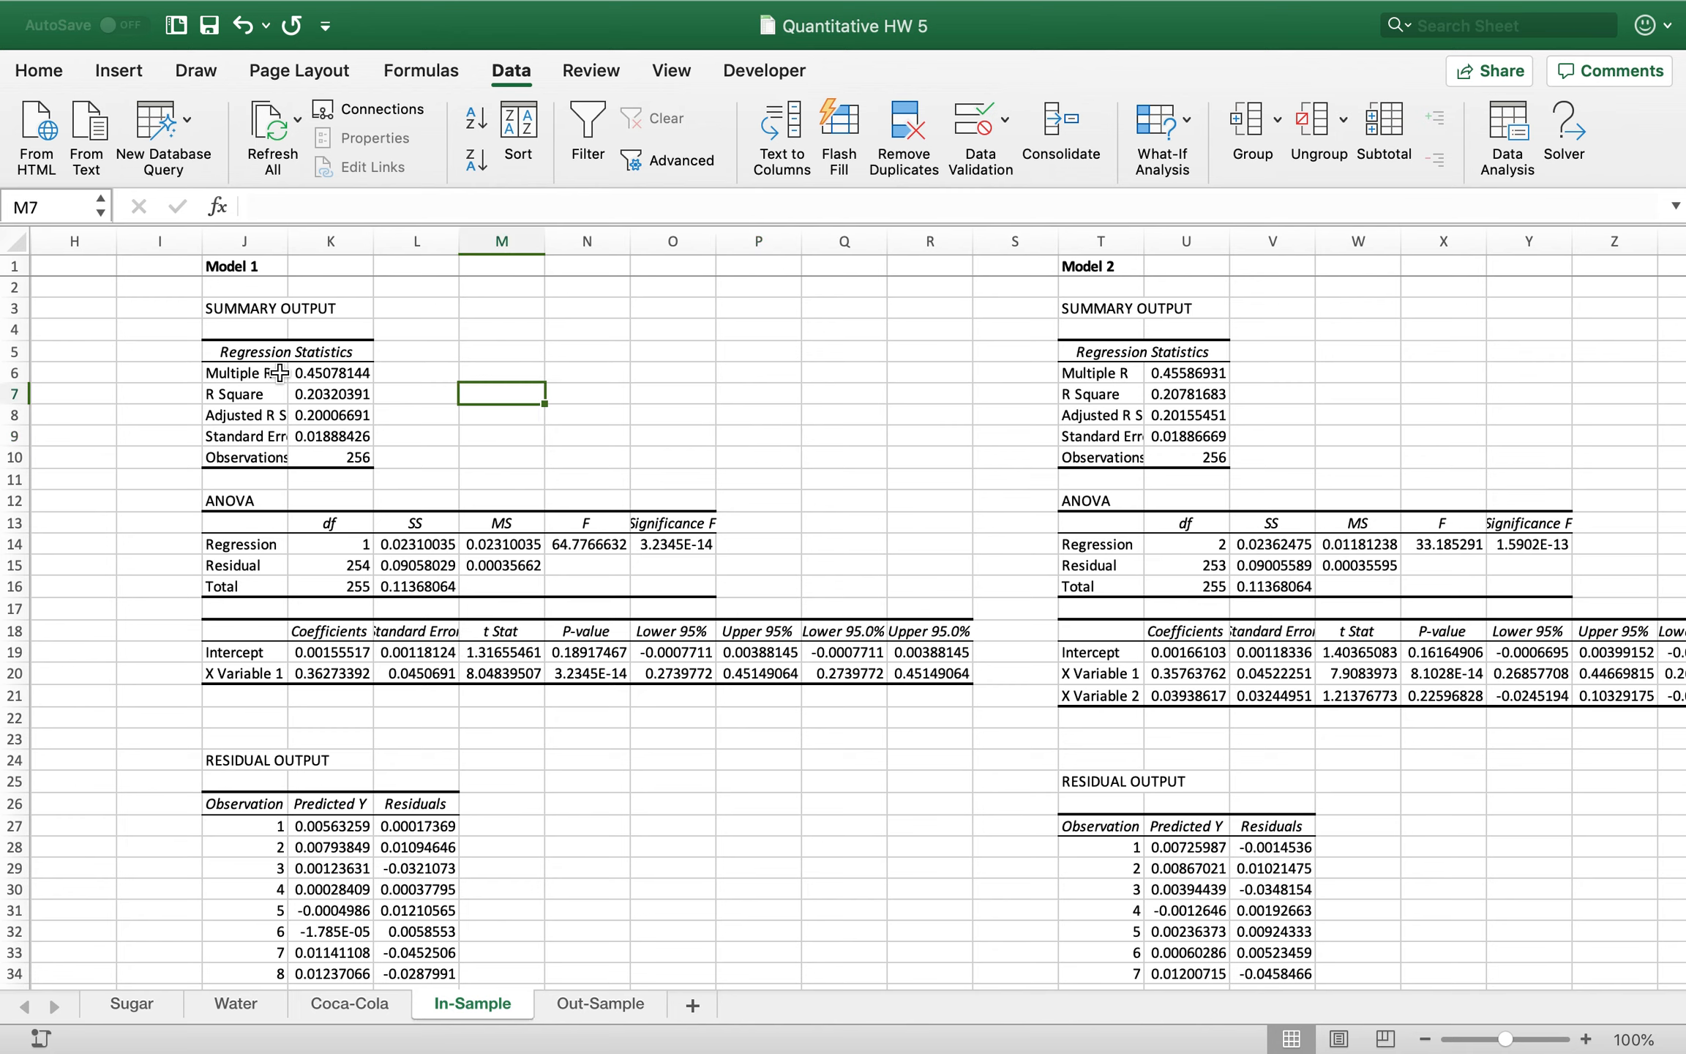
left_click(331, 393)
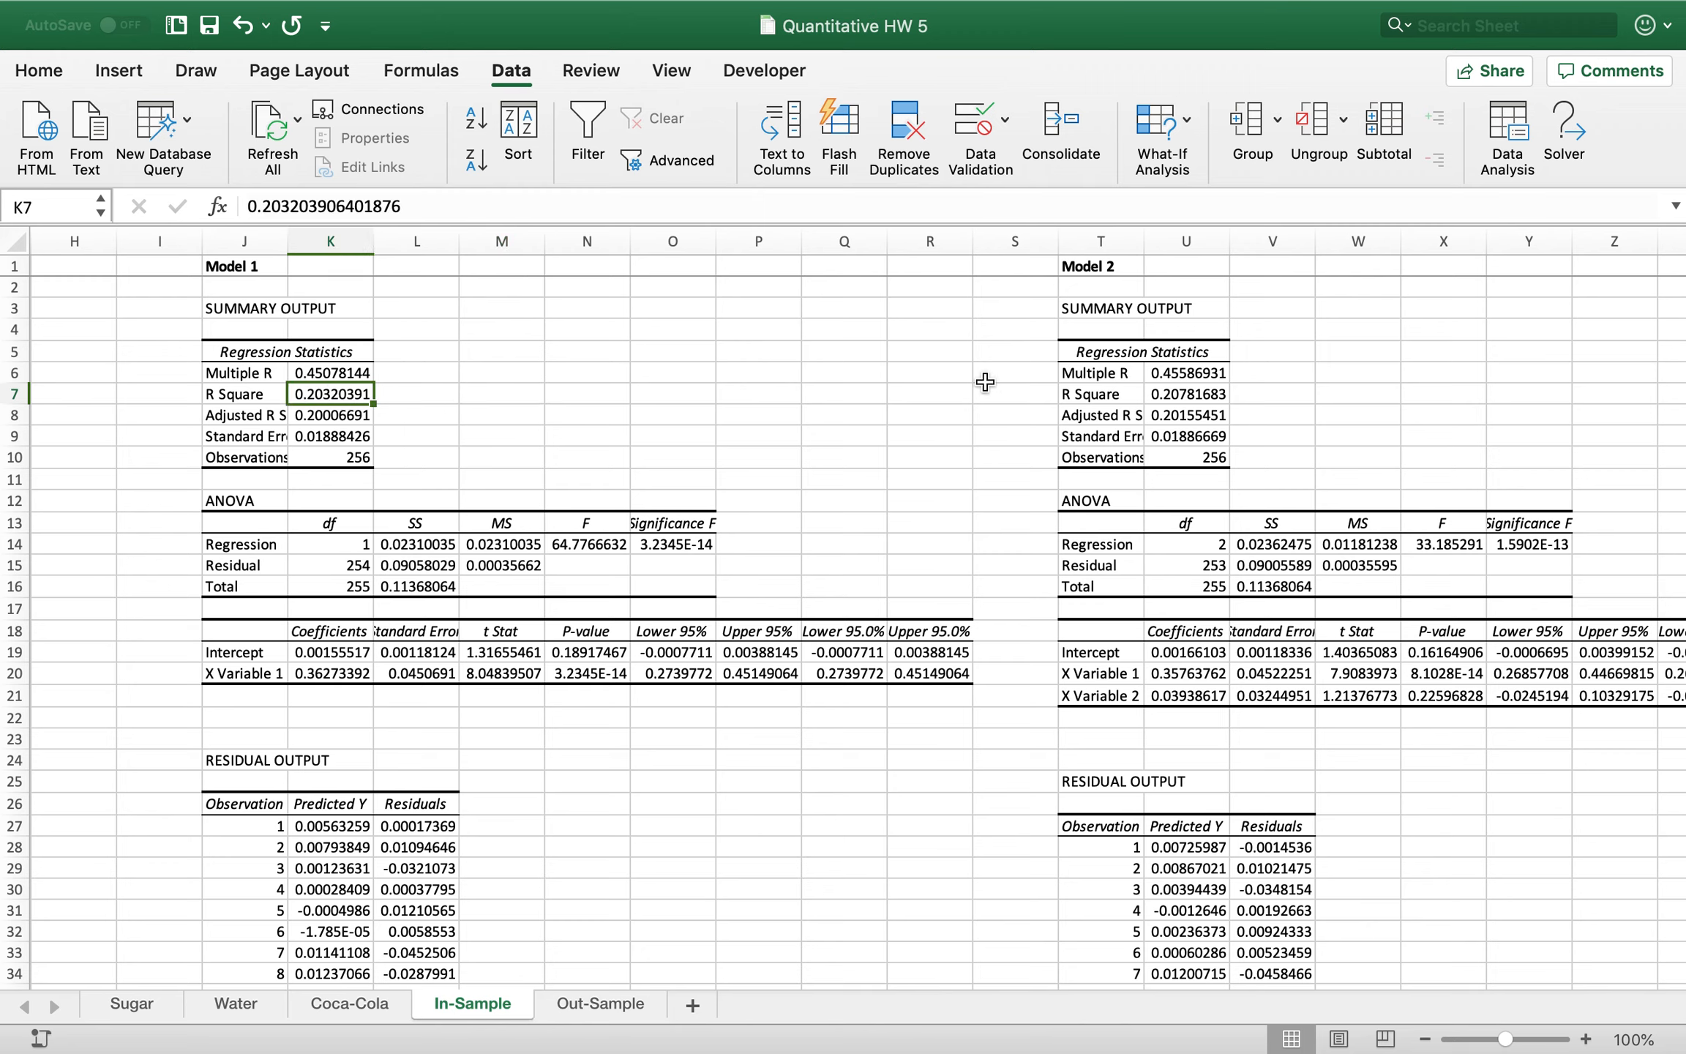
left_click(344, 420)
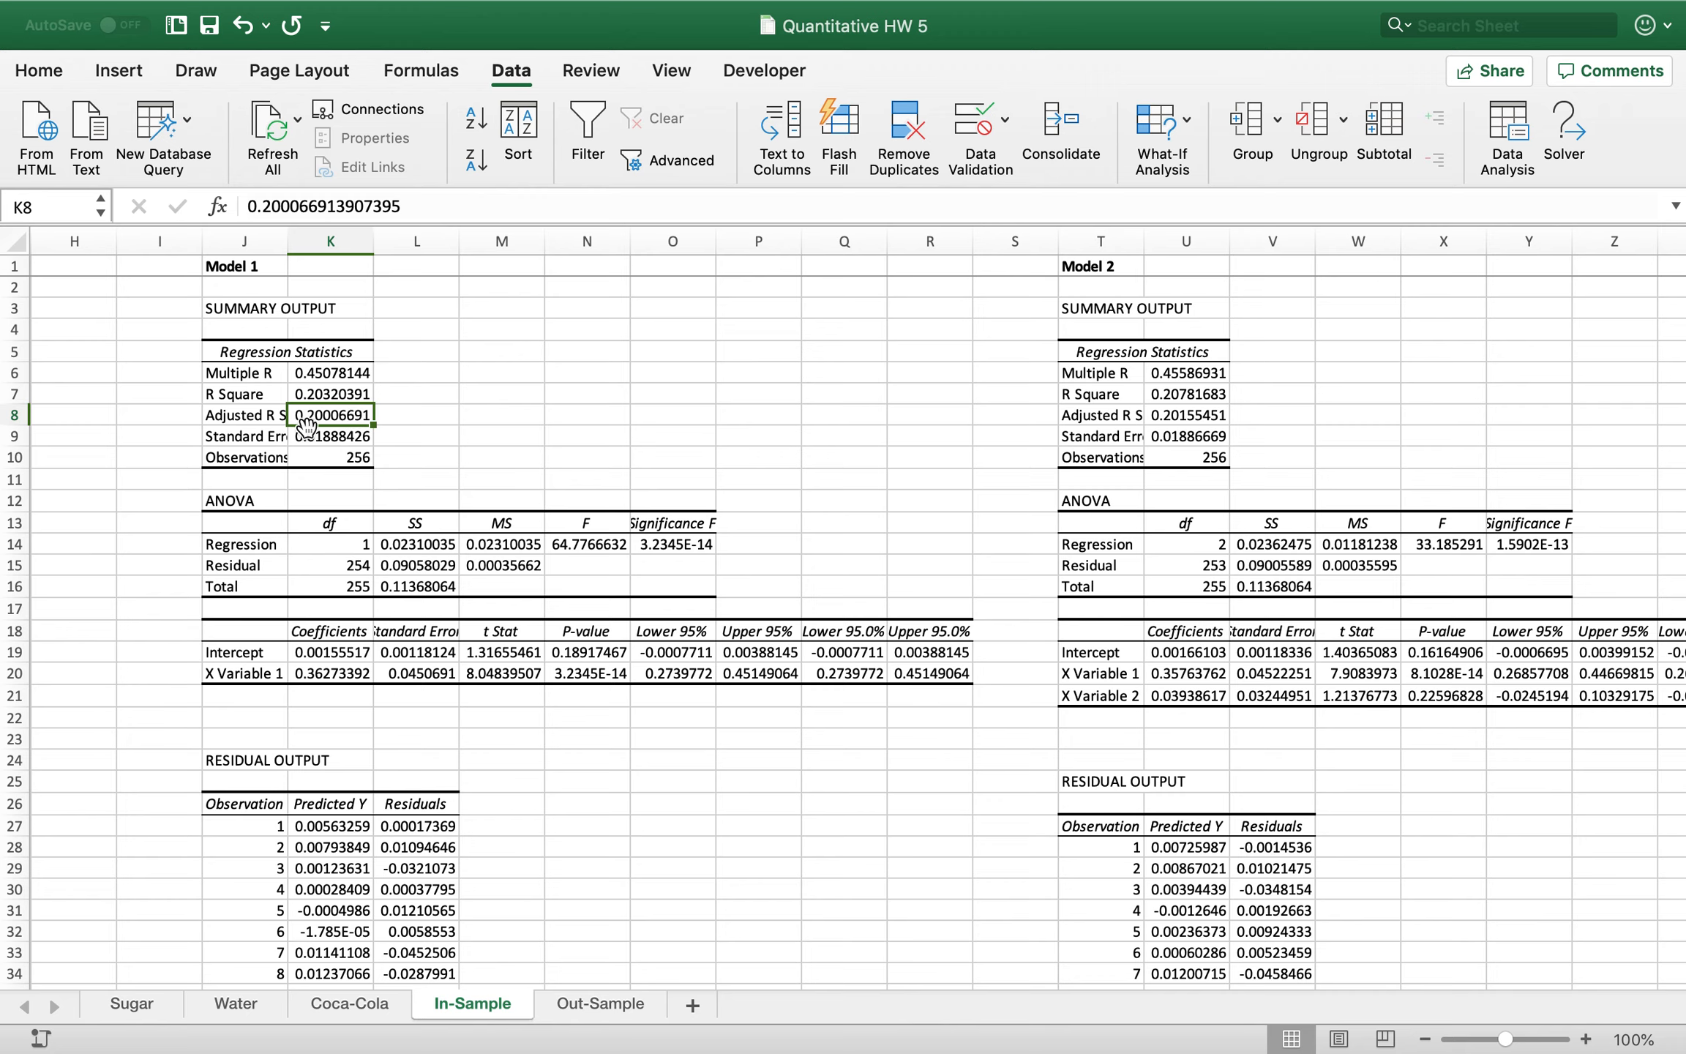
left_click(1197, 421)
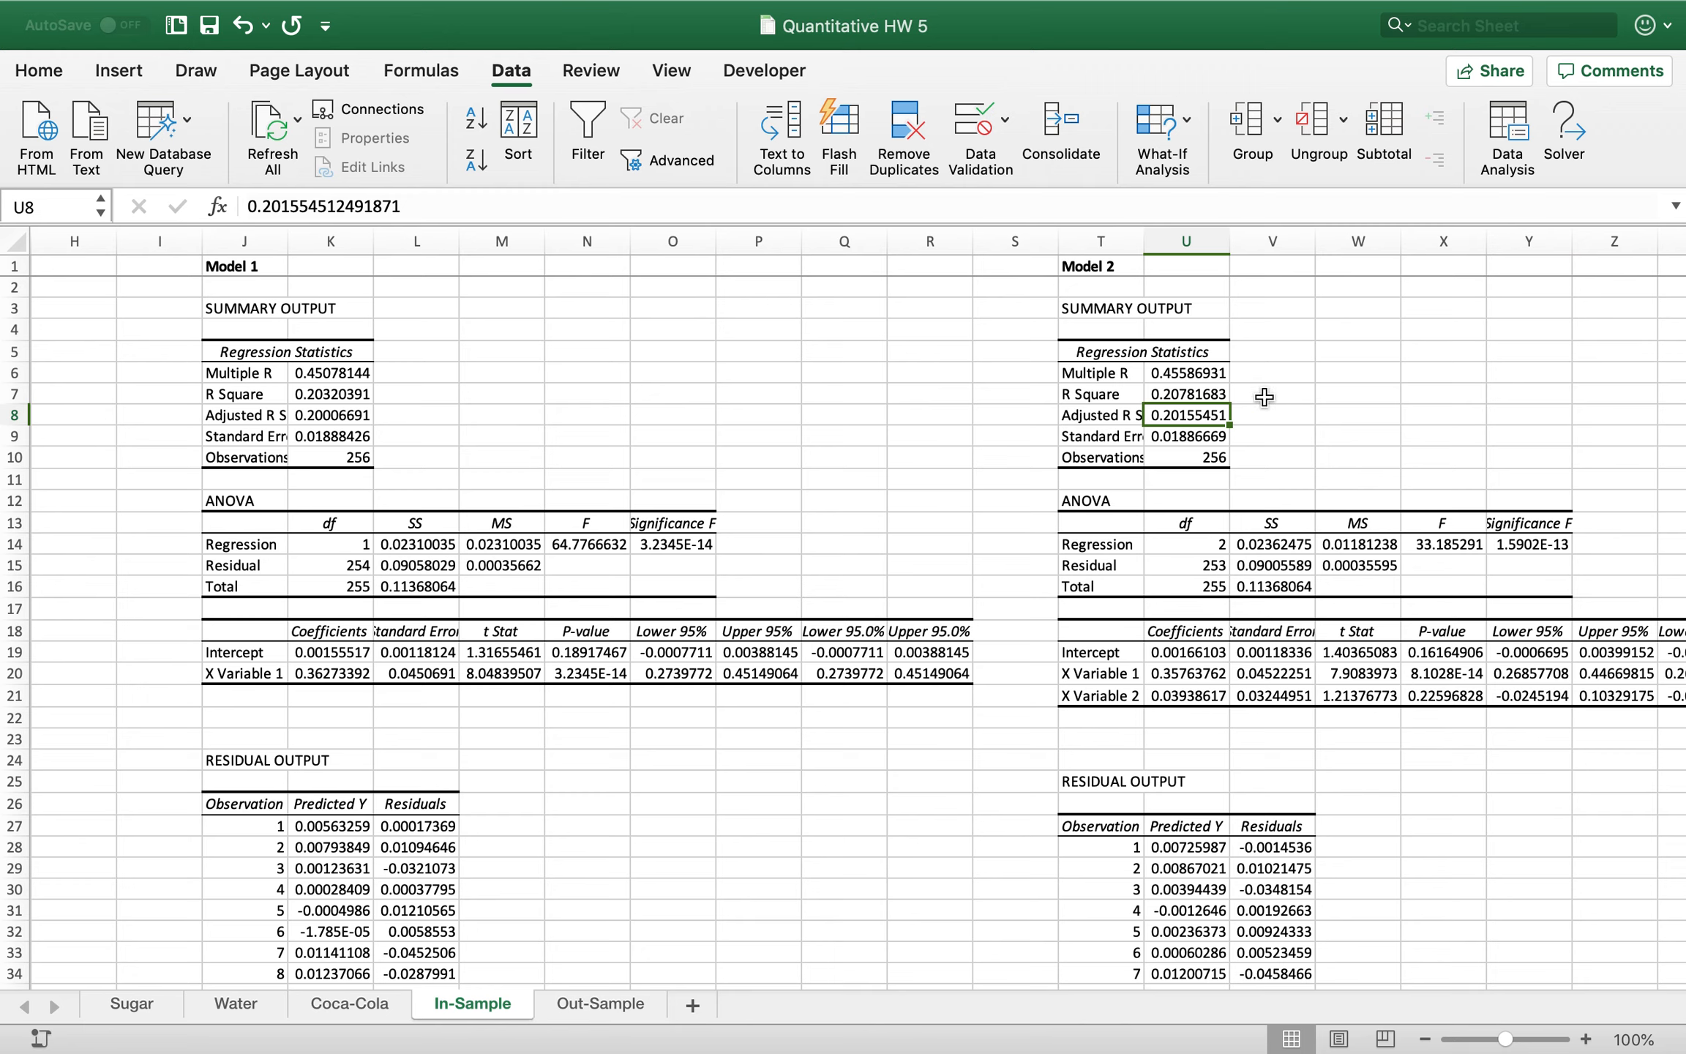
left_click(1179, 396)
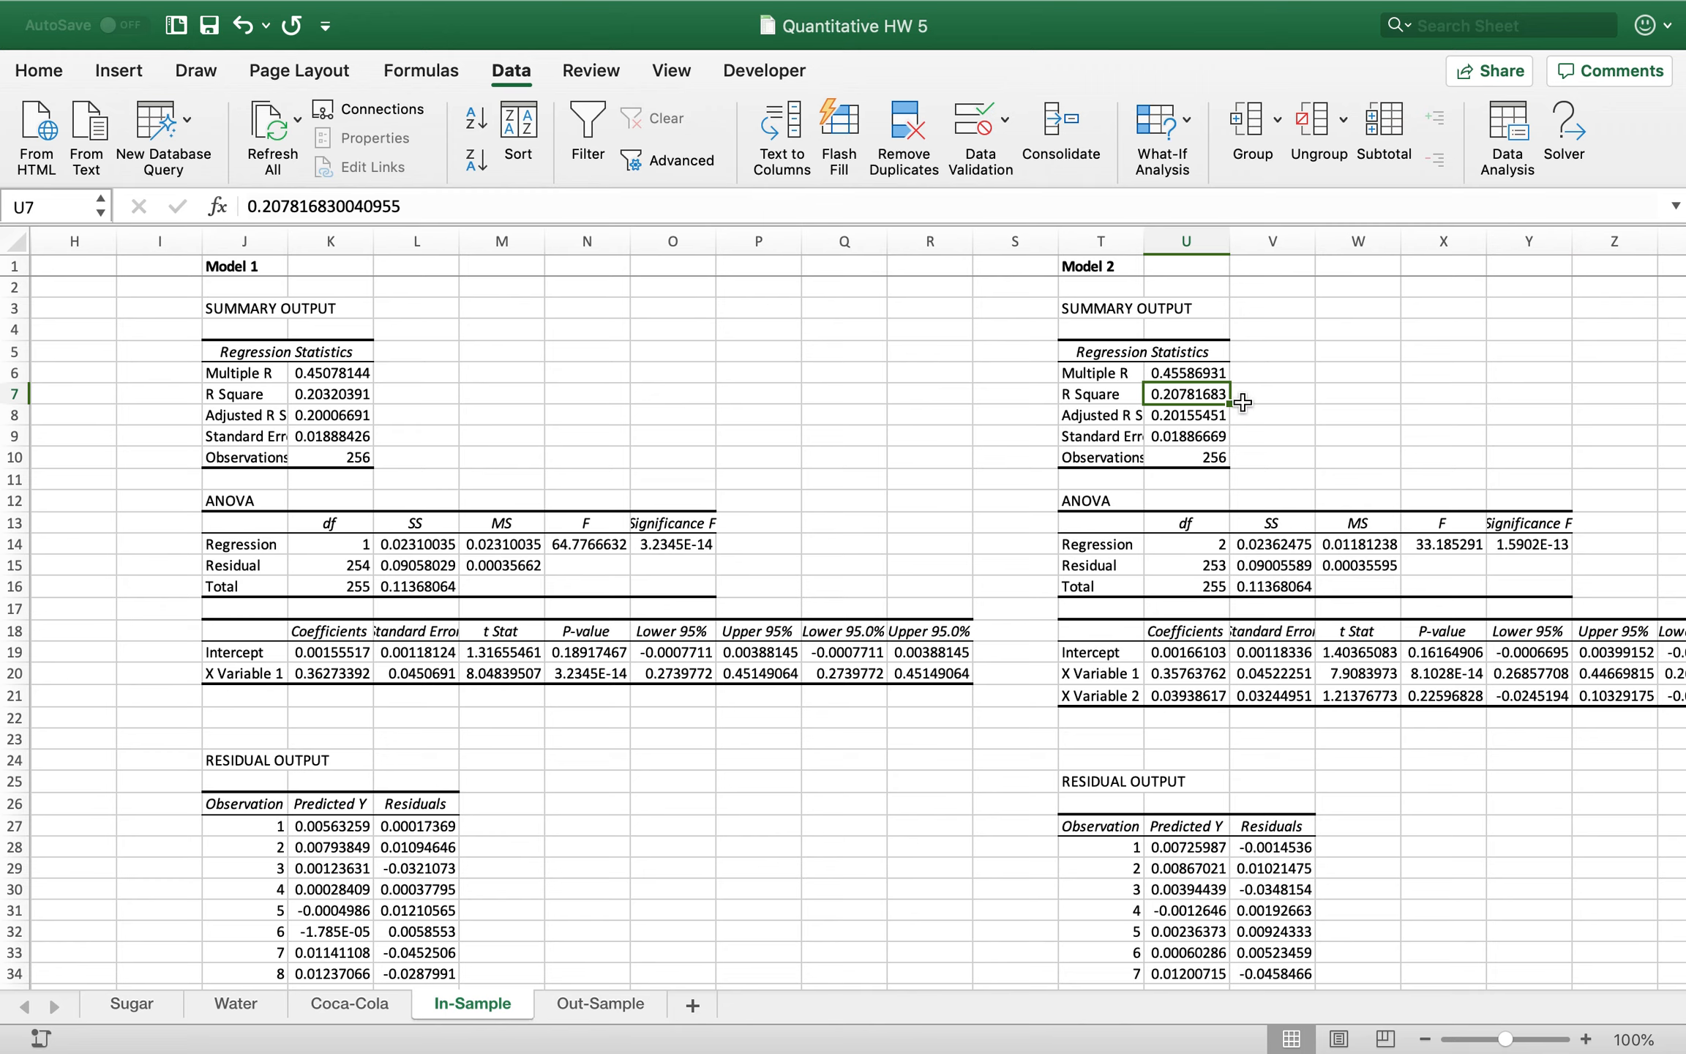
left_click(1167, 415)
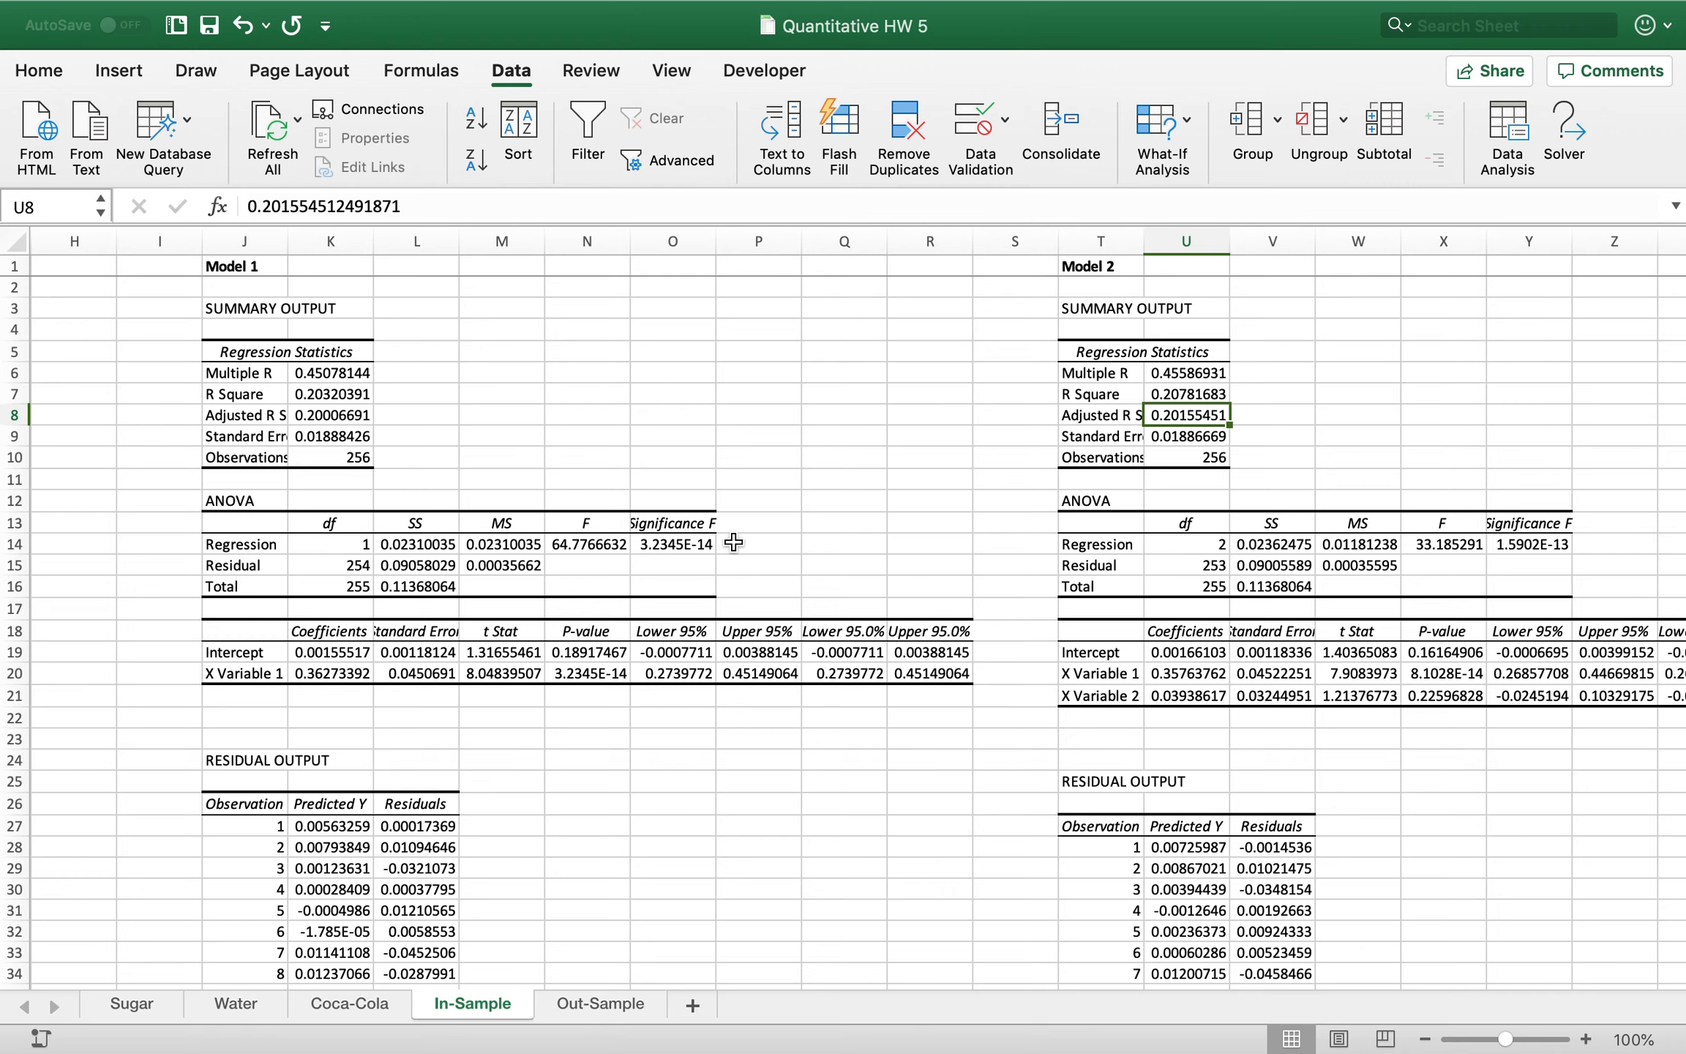
Close the Quantitative Formula Sheet PDF and return to the regression outputs in the workbook
left_click(1106, 679)
left_click(1014, 672)
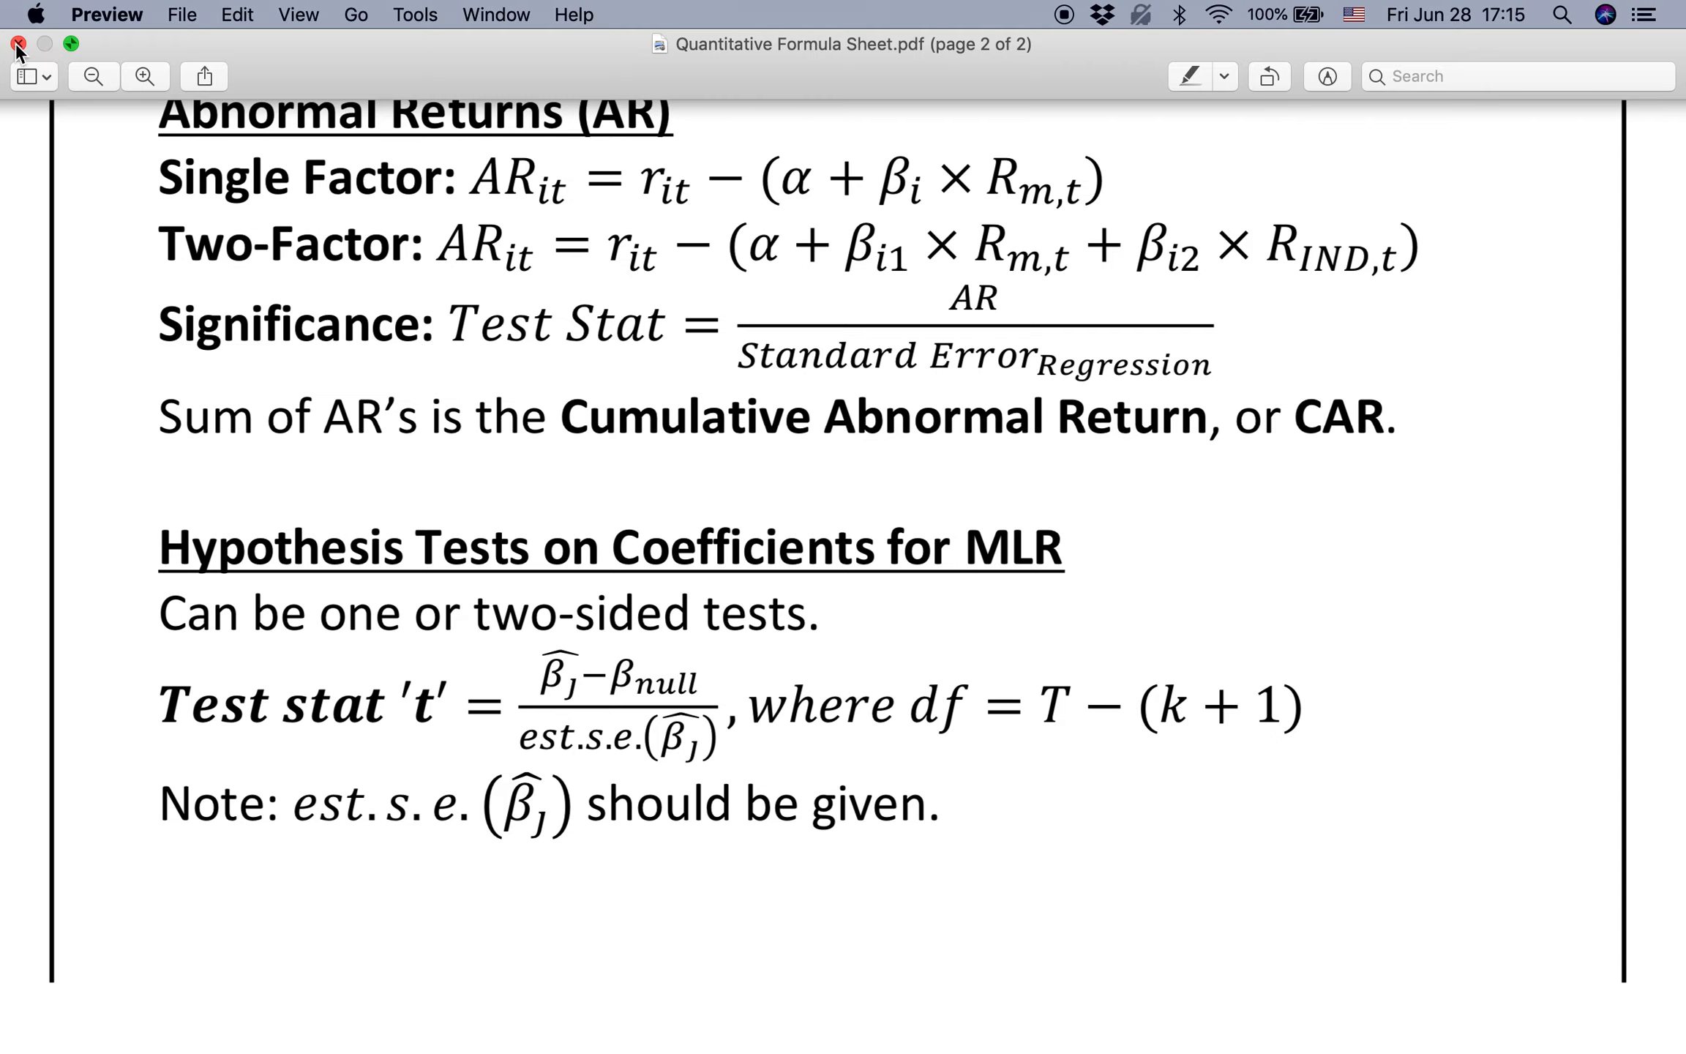
left_click(17, 45)
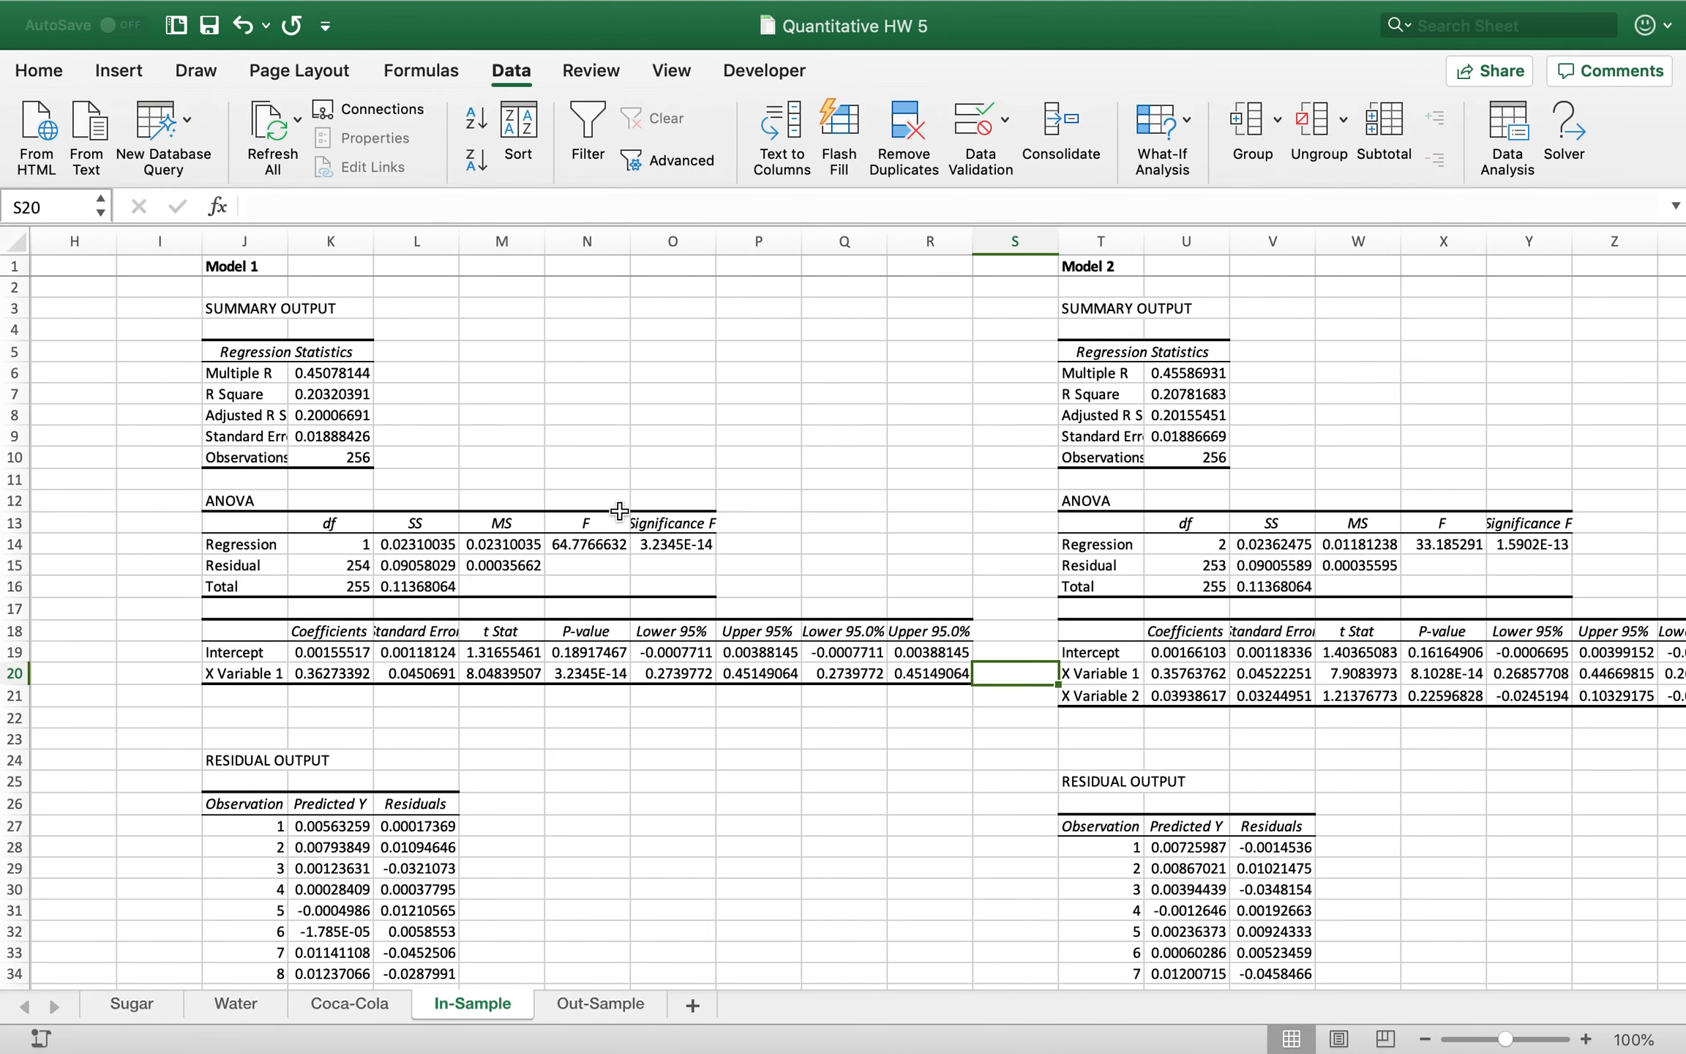
Examine the p-values of Model 1's intercept and X Variable 1 to judge whether its coefficients are significant
scroll(620, 511, "down", 2)
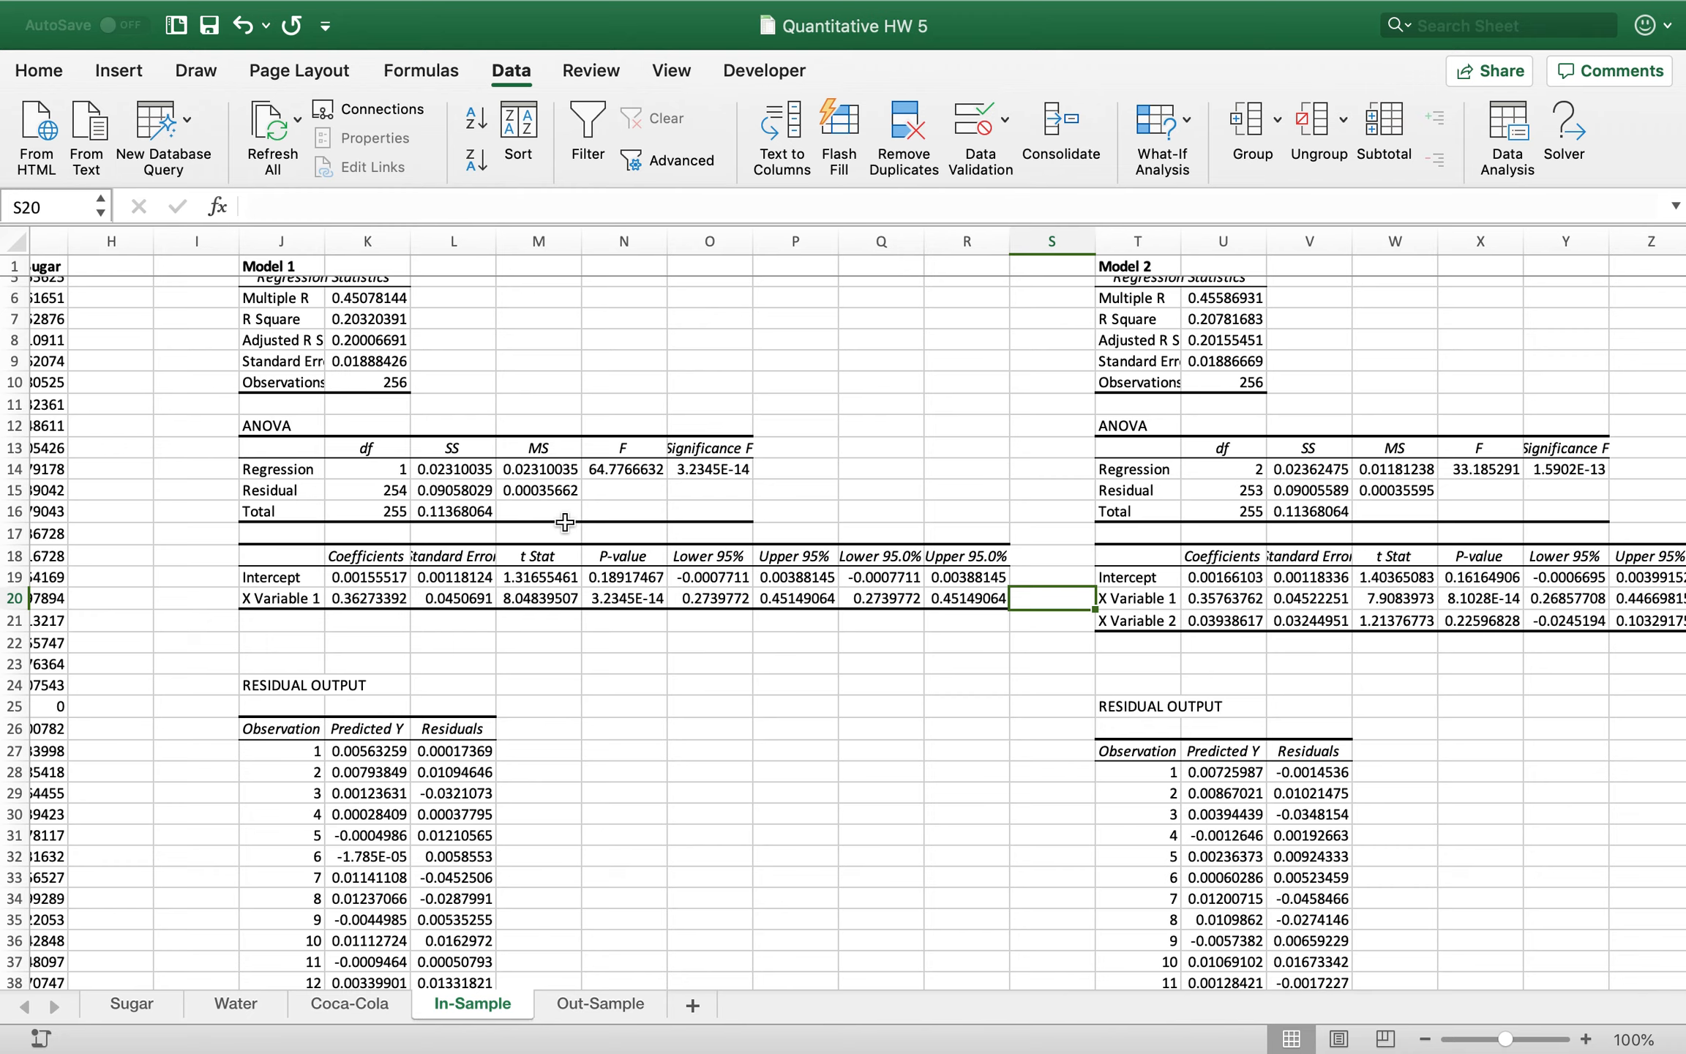
scroll(564, 521, "down", 2)
scroll(369, 527, "left", 1)
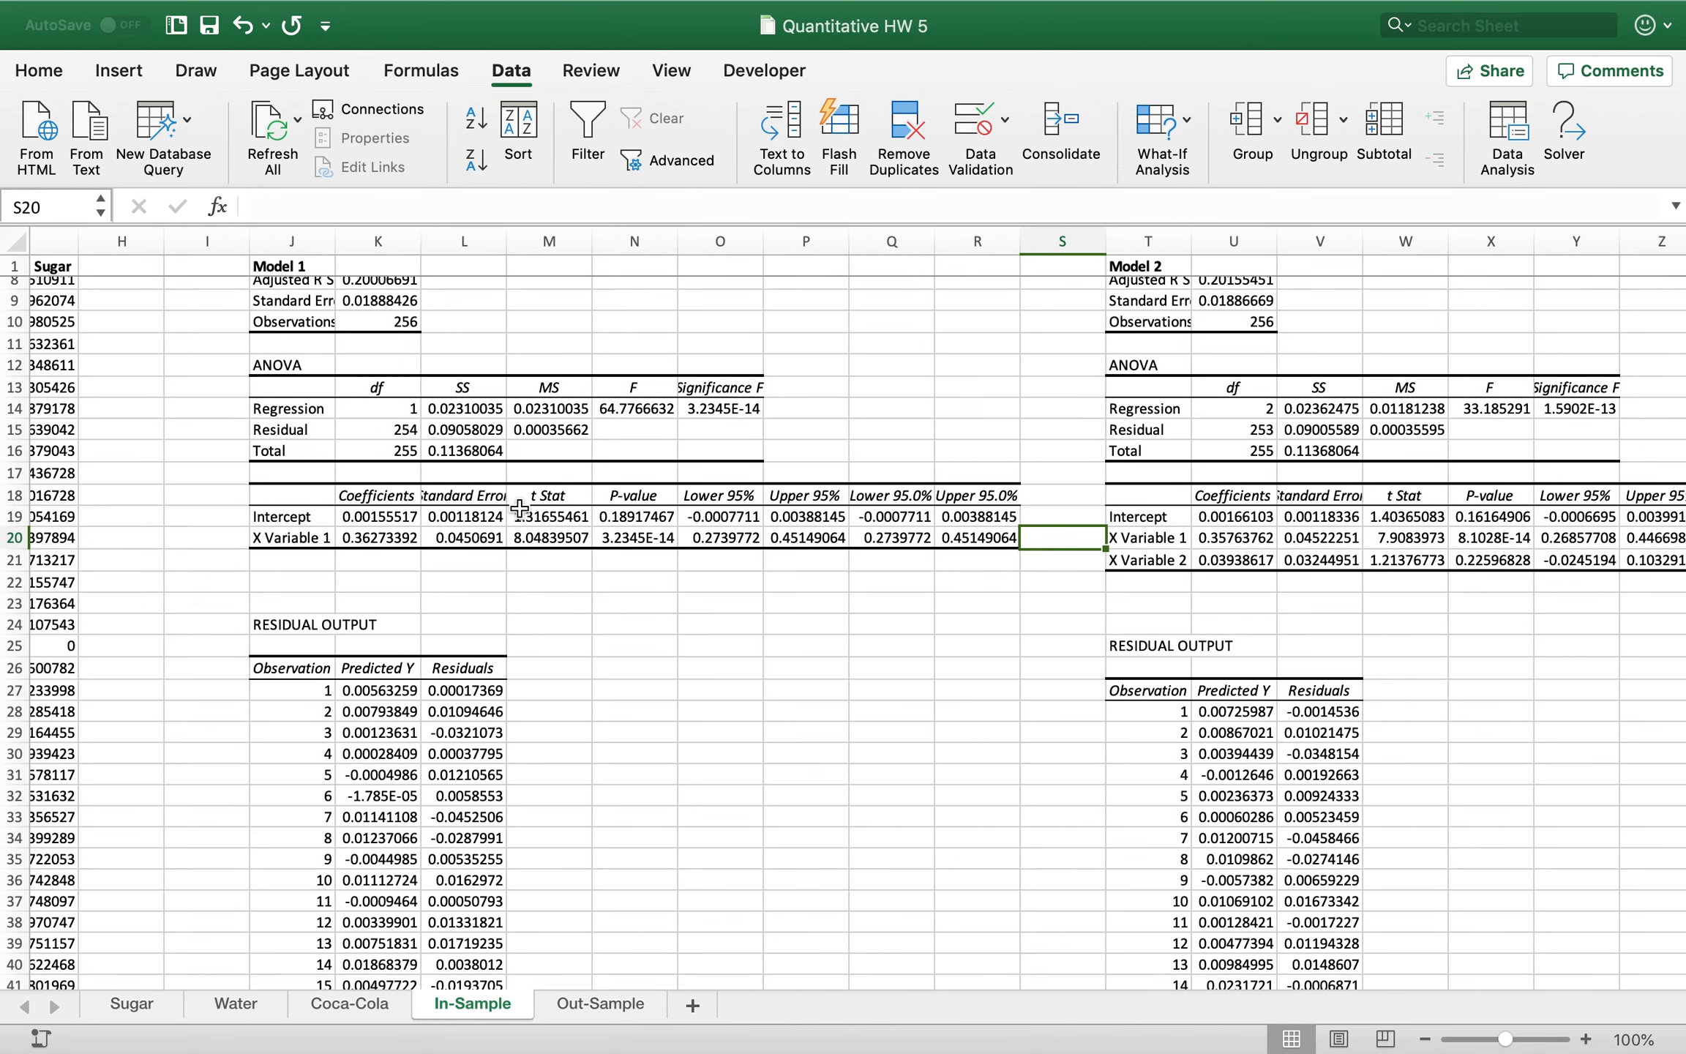
left_click(670, 518)
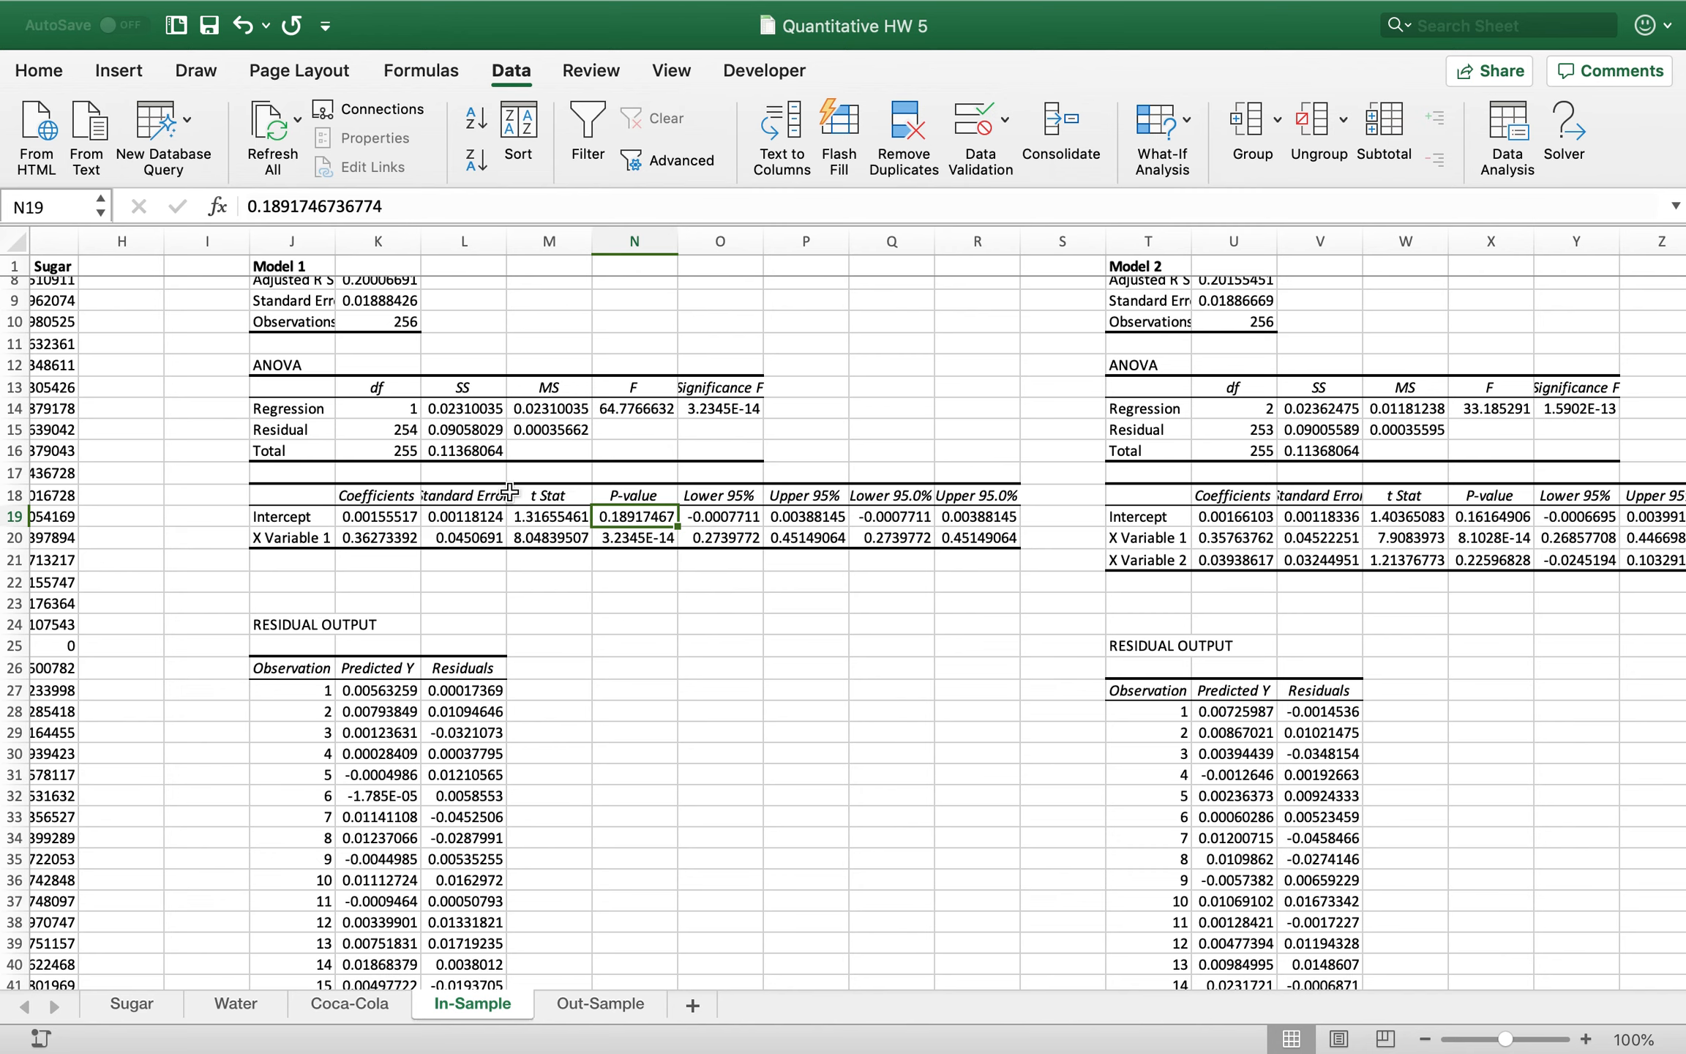
left_click(316, 538)
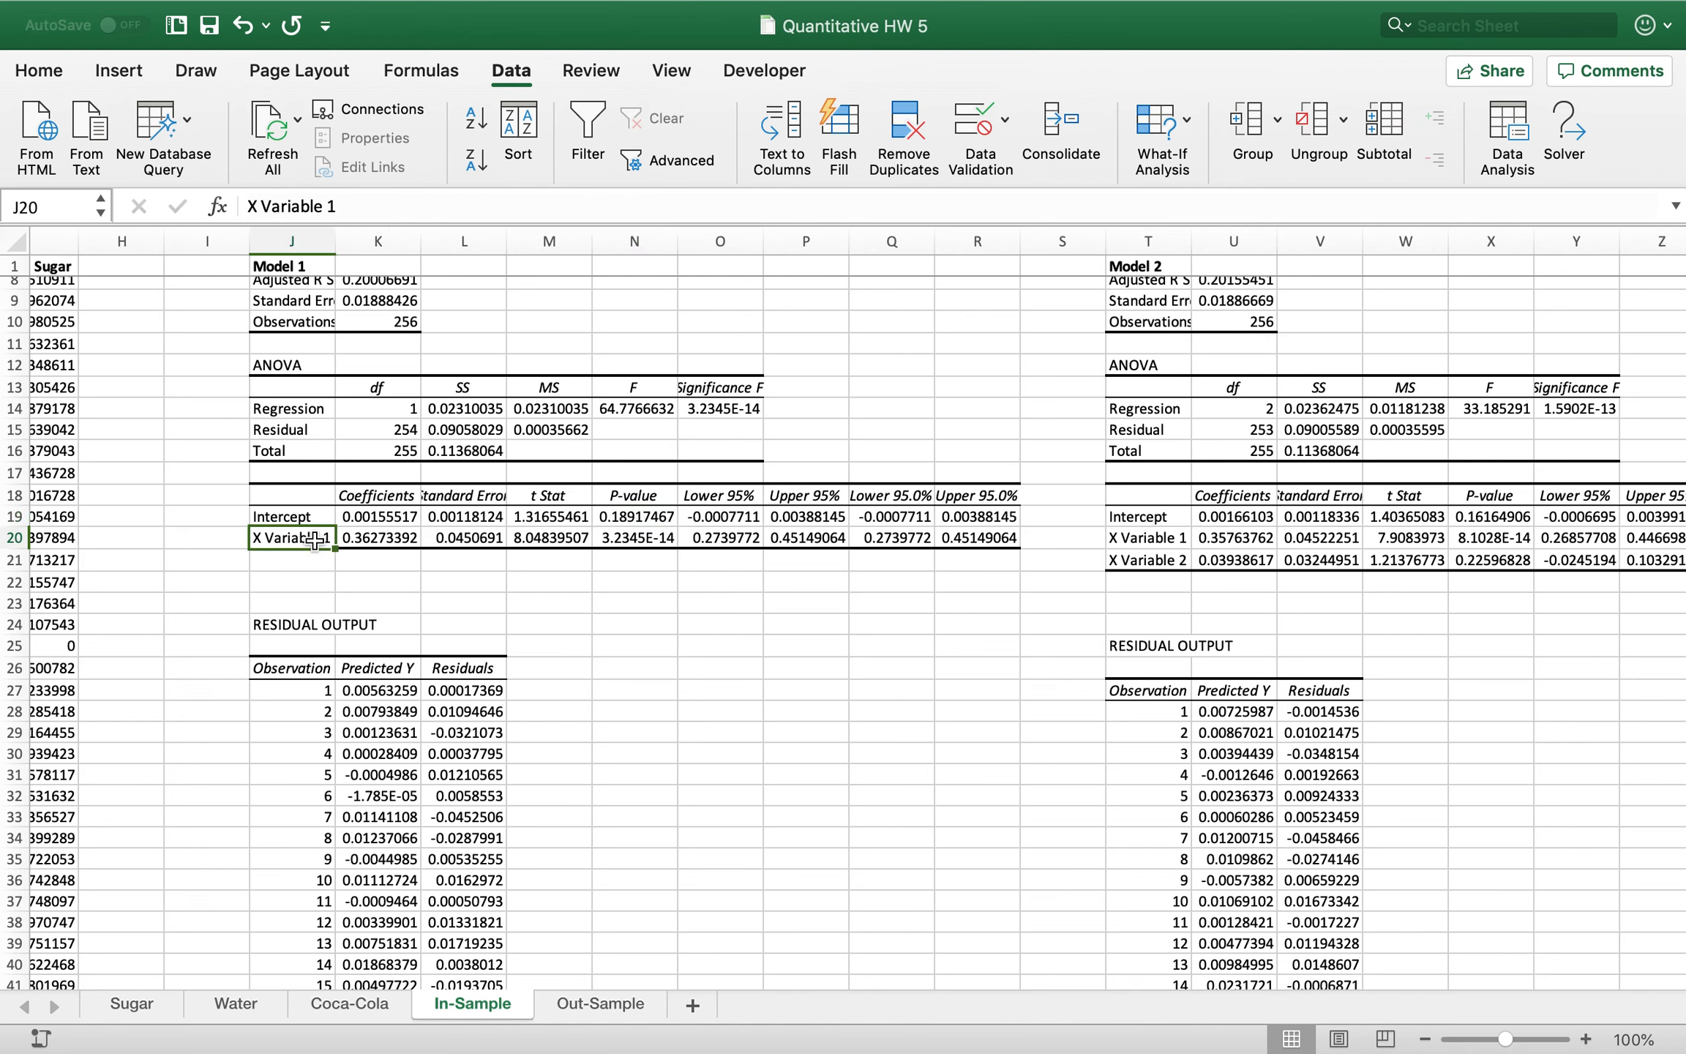
left_click(656, 539)
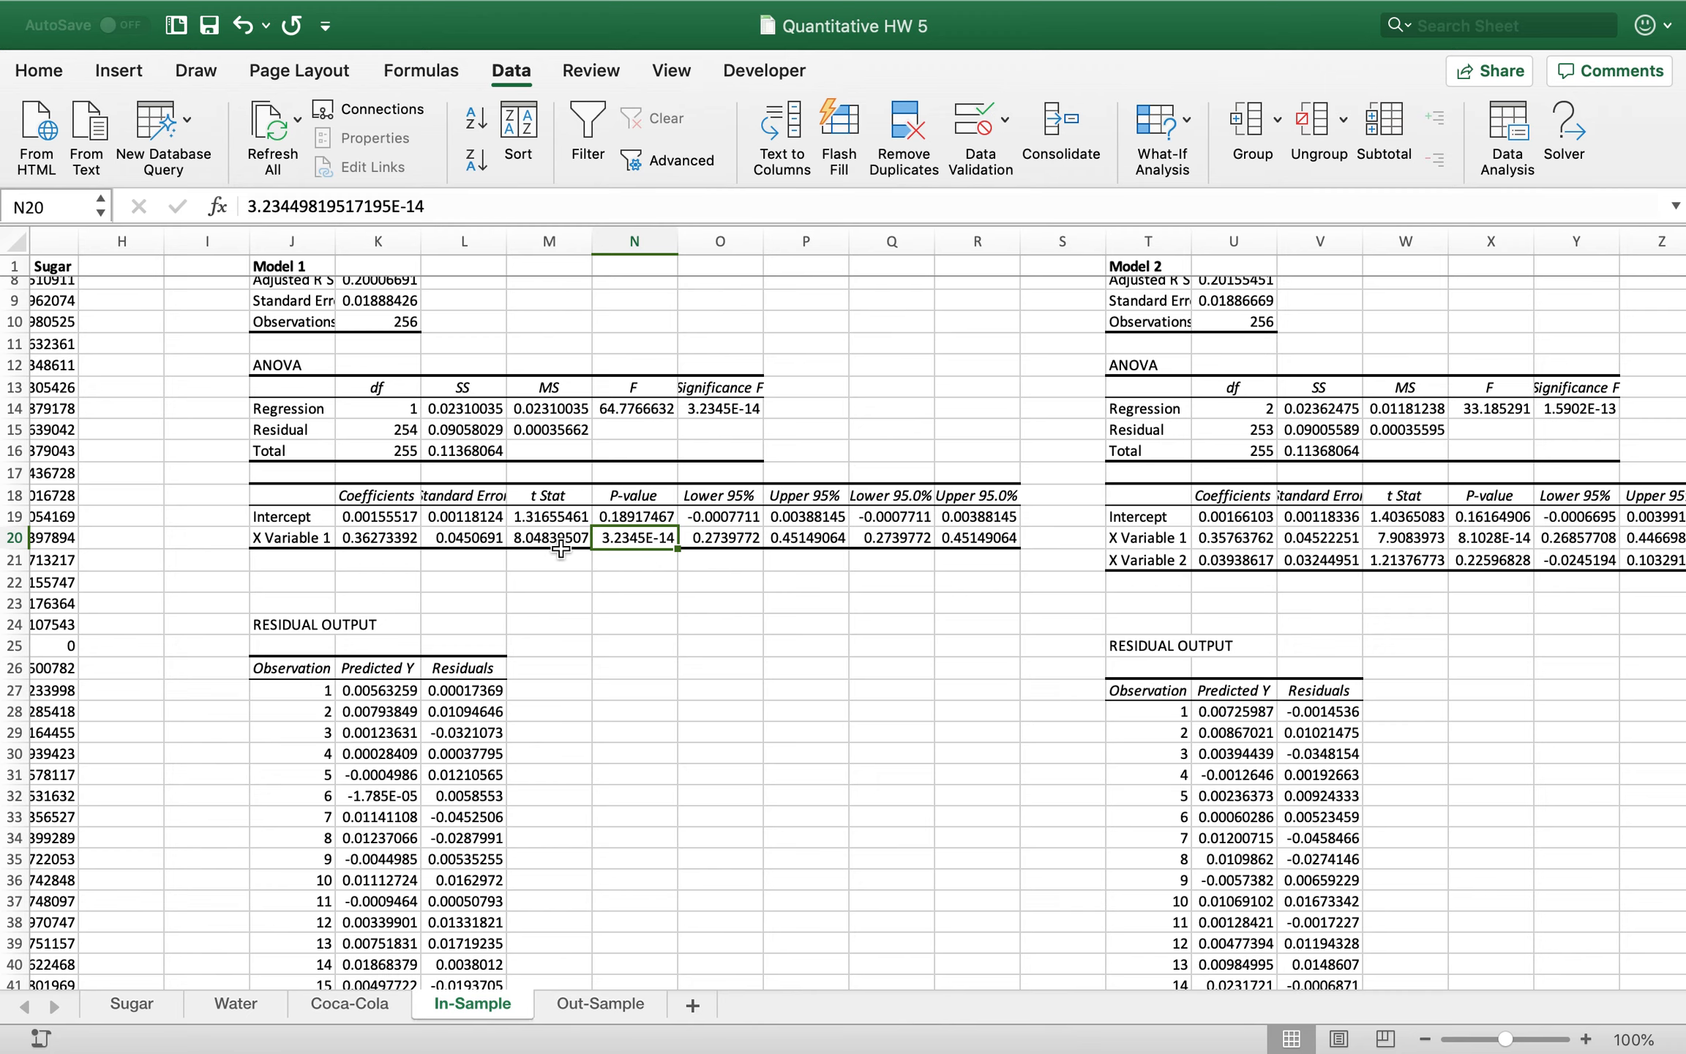
left_click(382, 538)
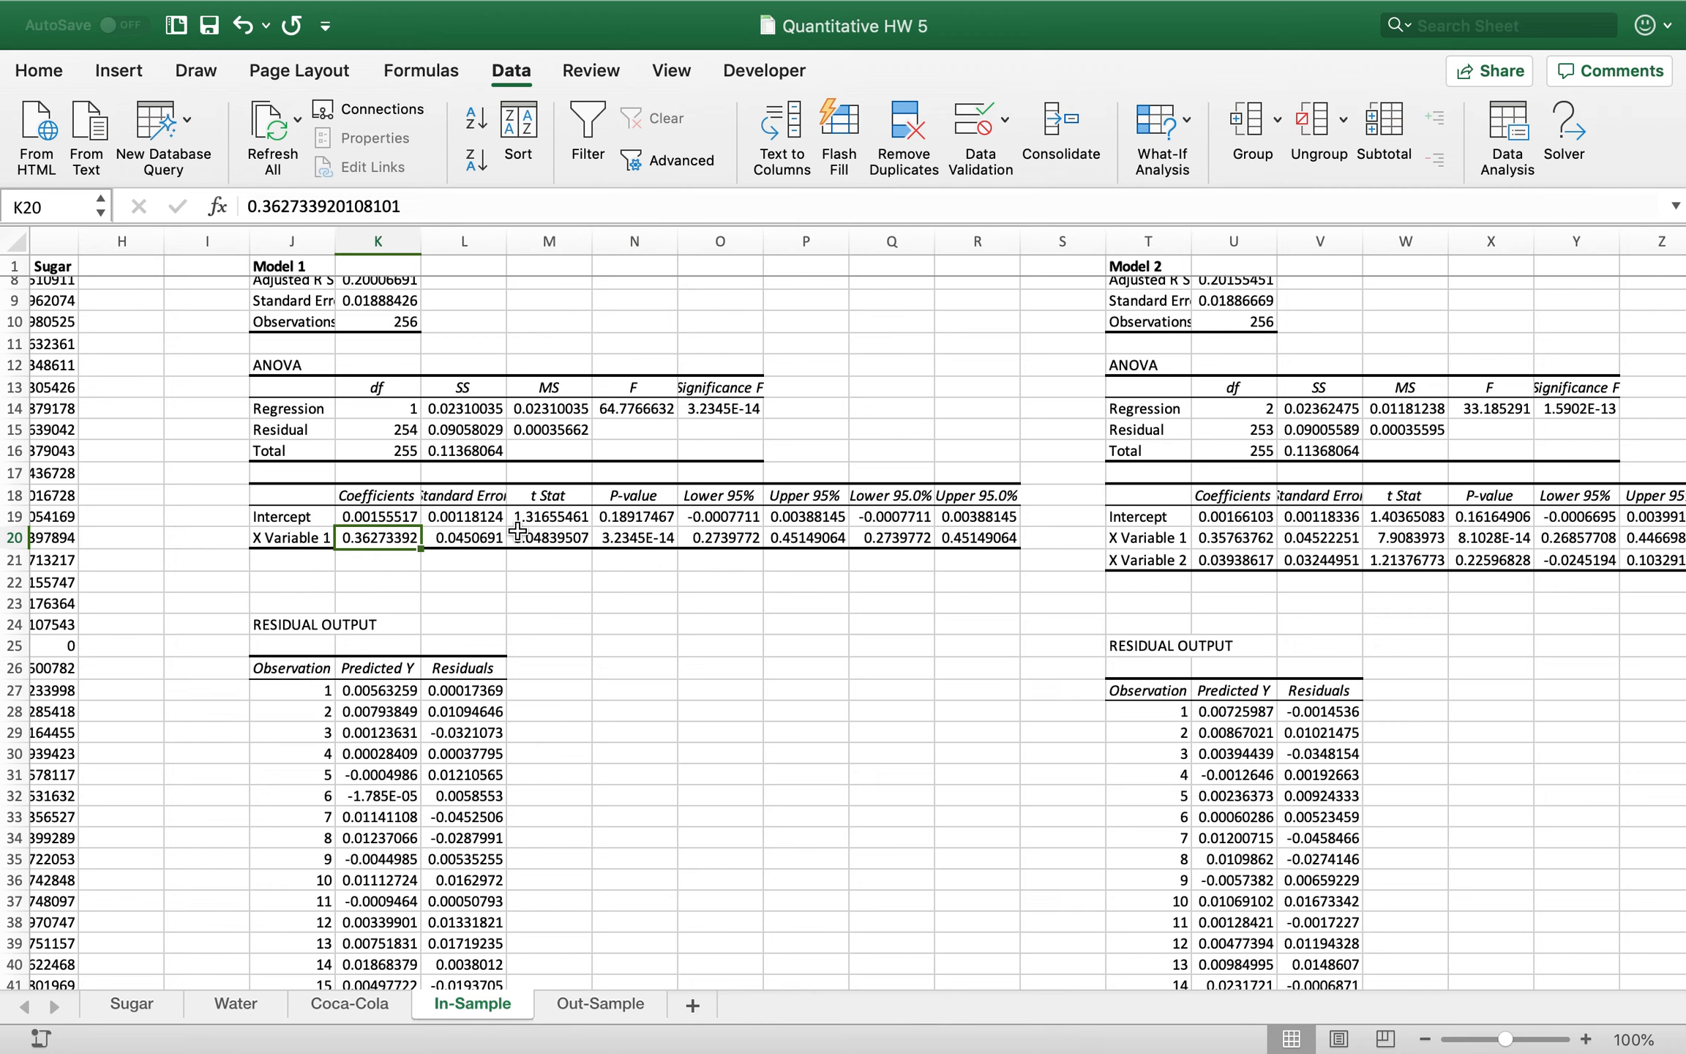
scroll(409, 541, "up", 1)
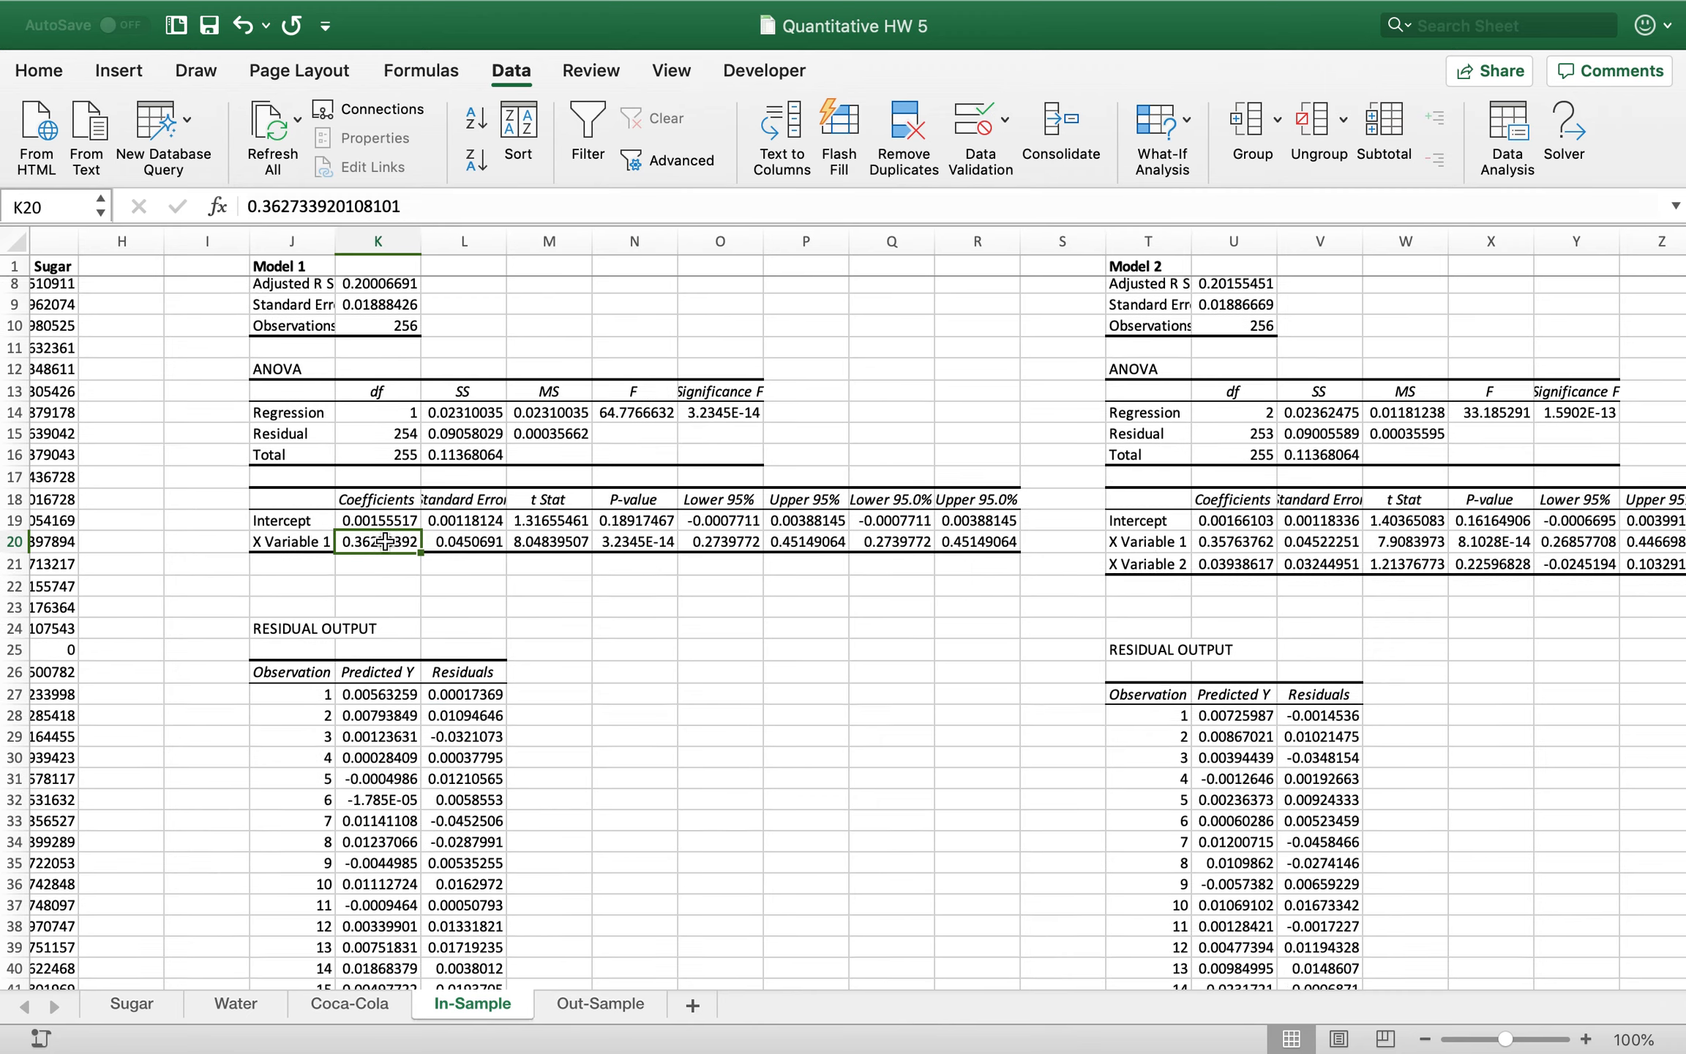
scroll(406, 557, "left", 1)
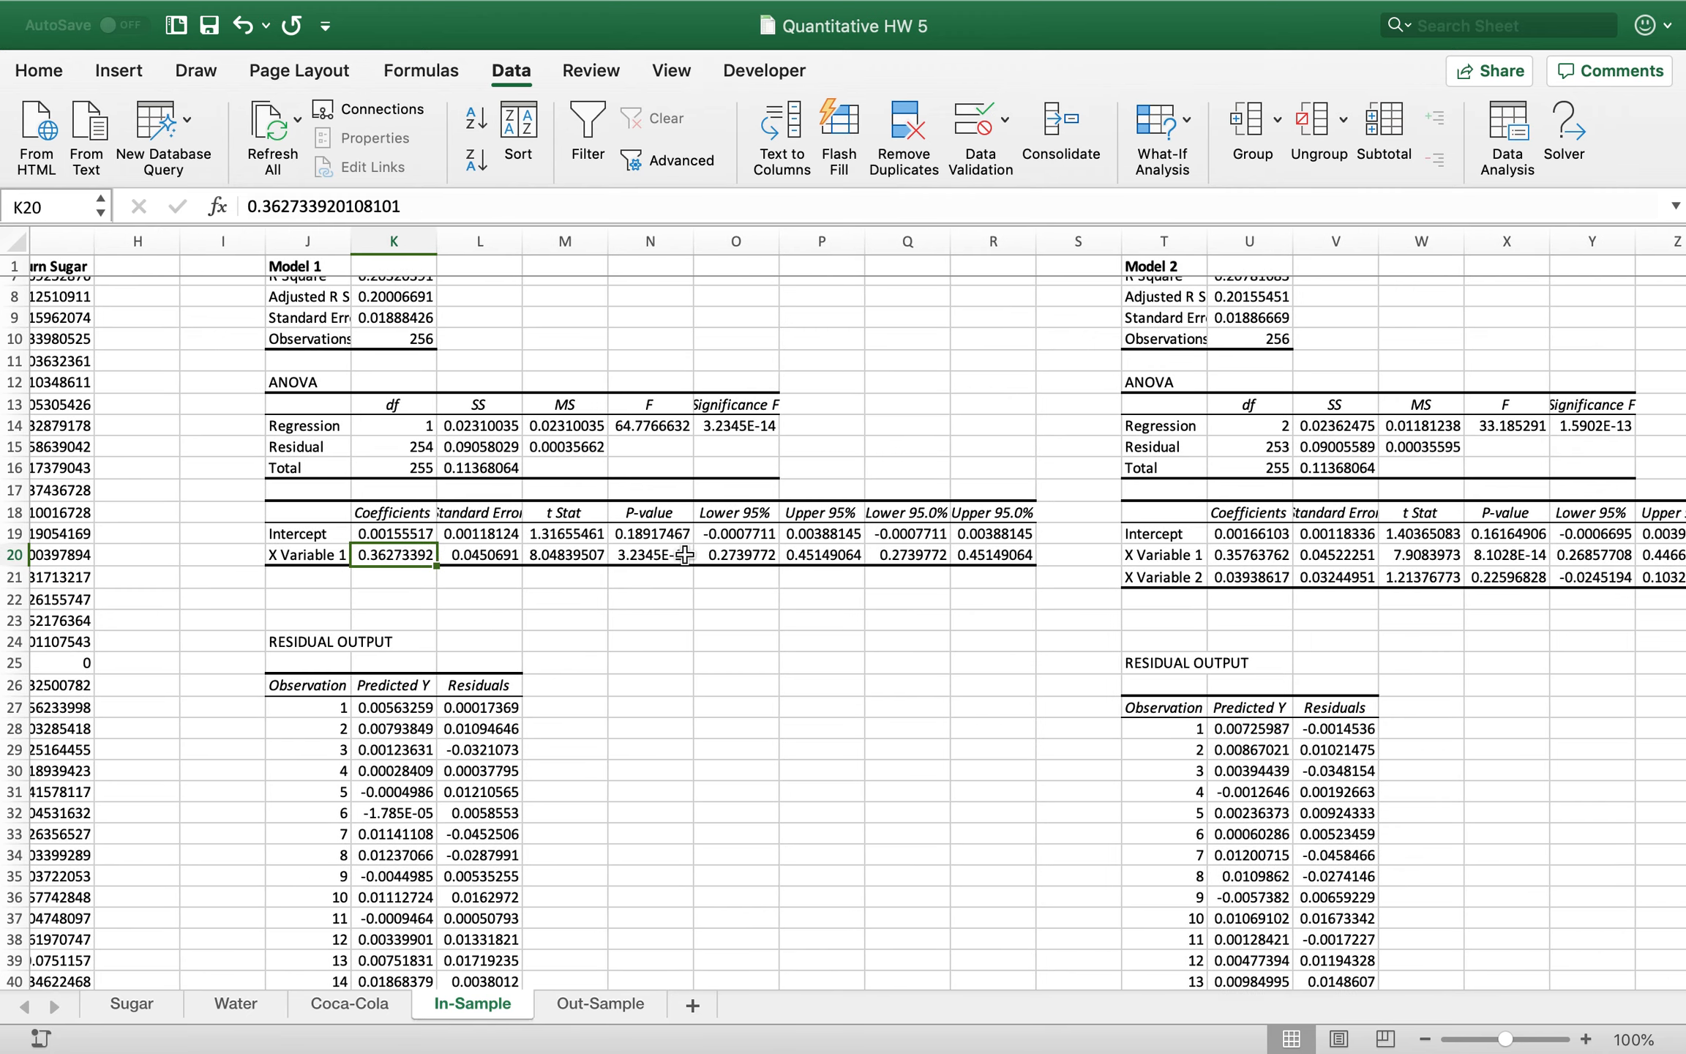
Examine the coefficients and p-values of the intercept, X Variable 1 and X Variable 2 in Model 2
scroll(684, 554, "right", 10)
scroll(685, 554, "up", 2)
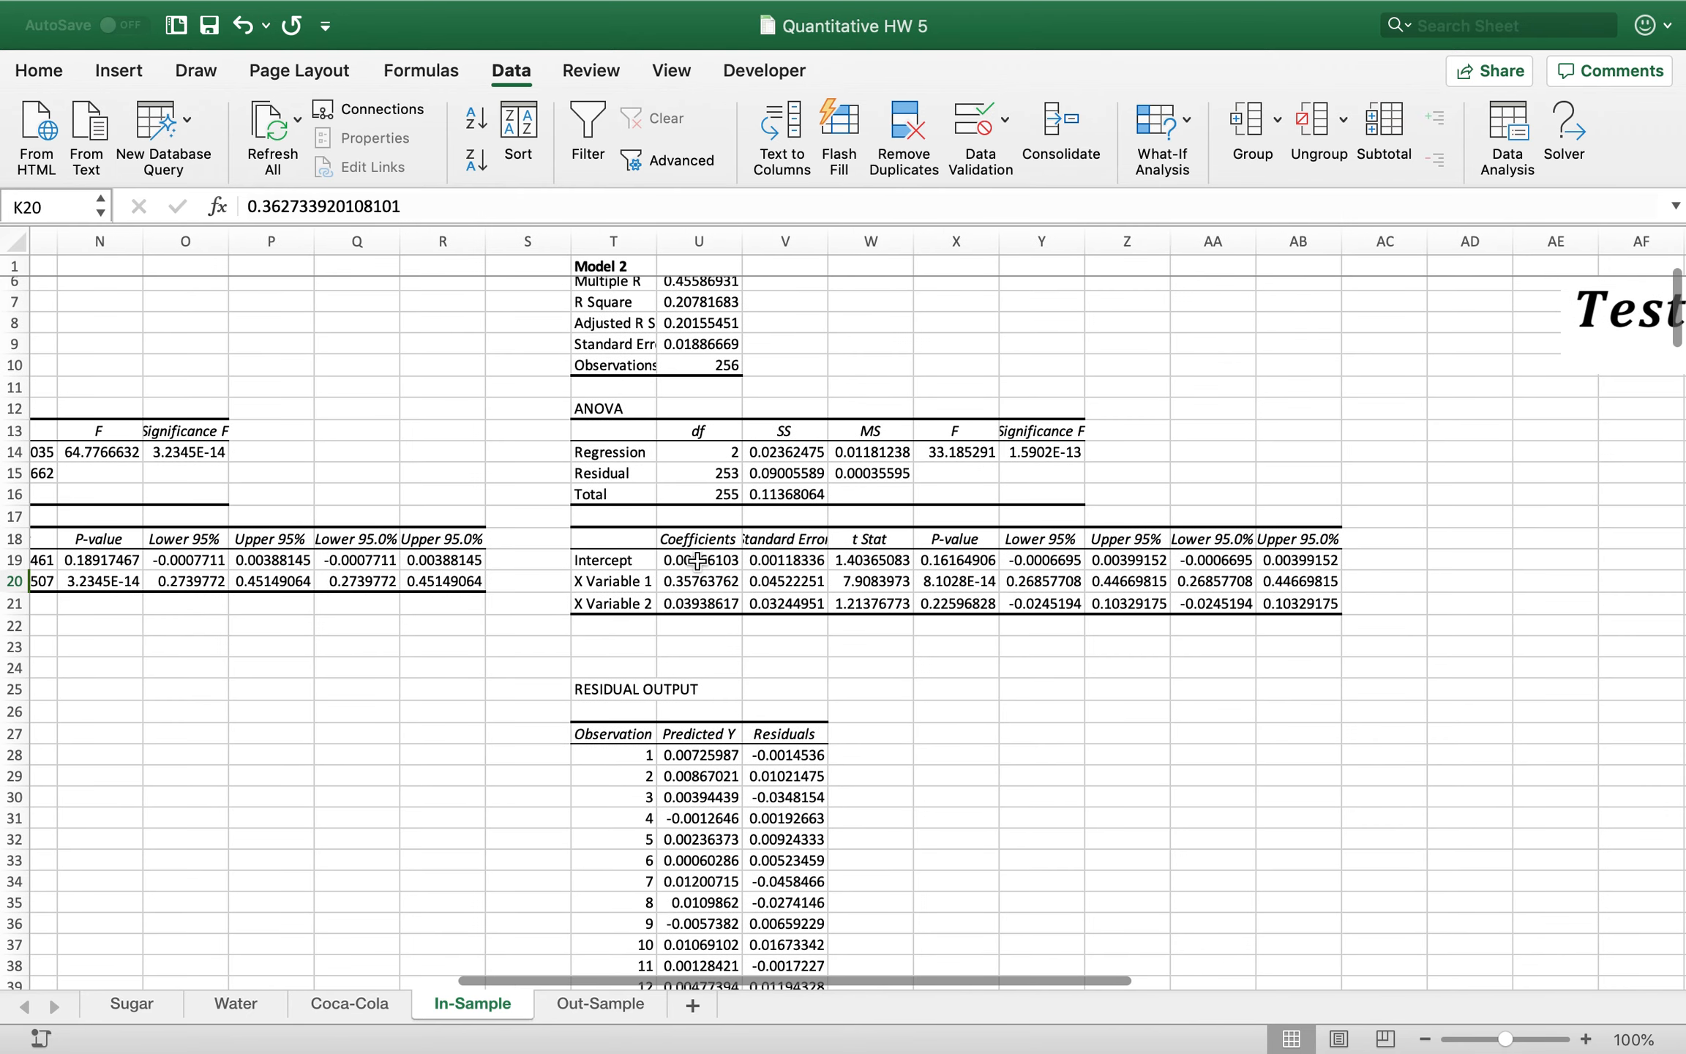
left_click(644, 562)
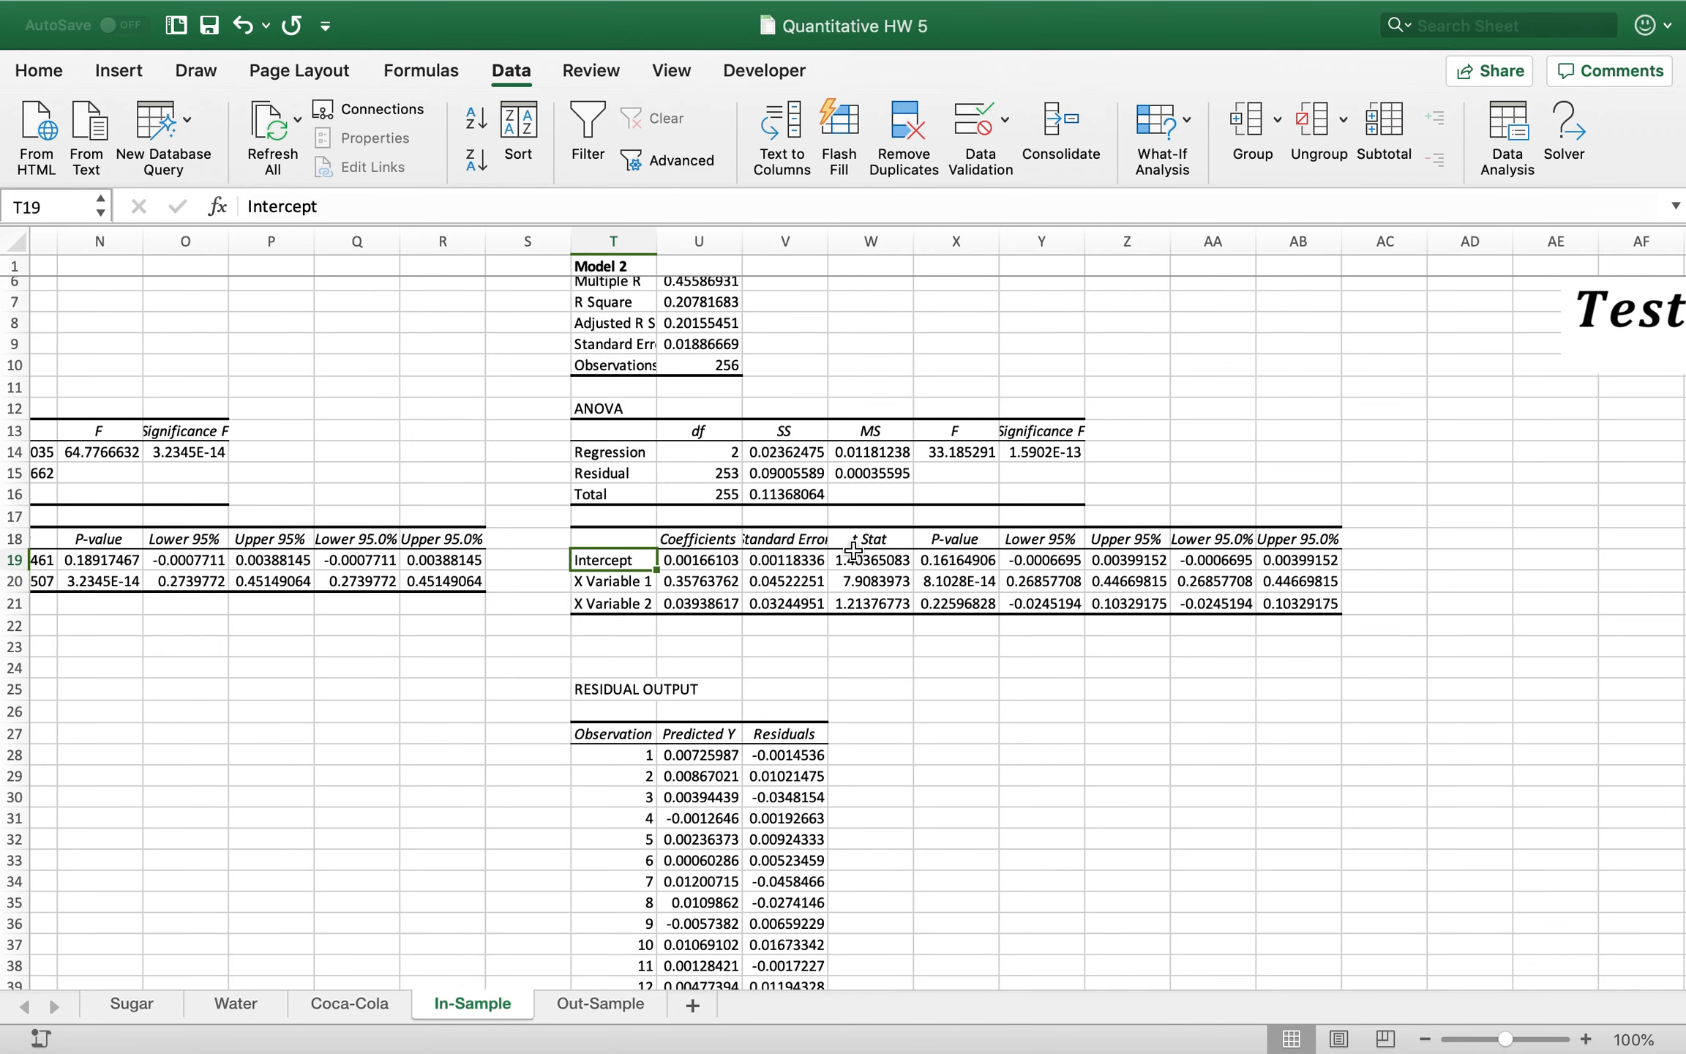
left_click(967, 561)
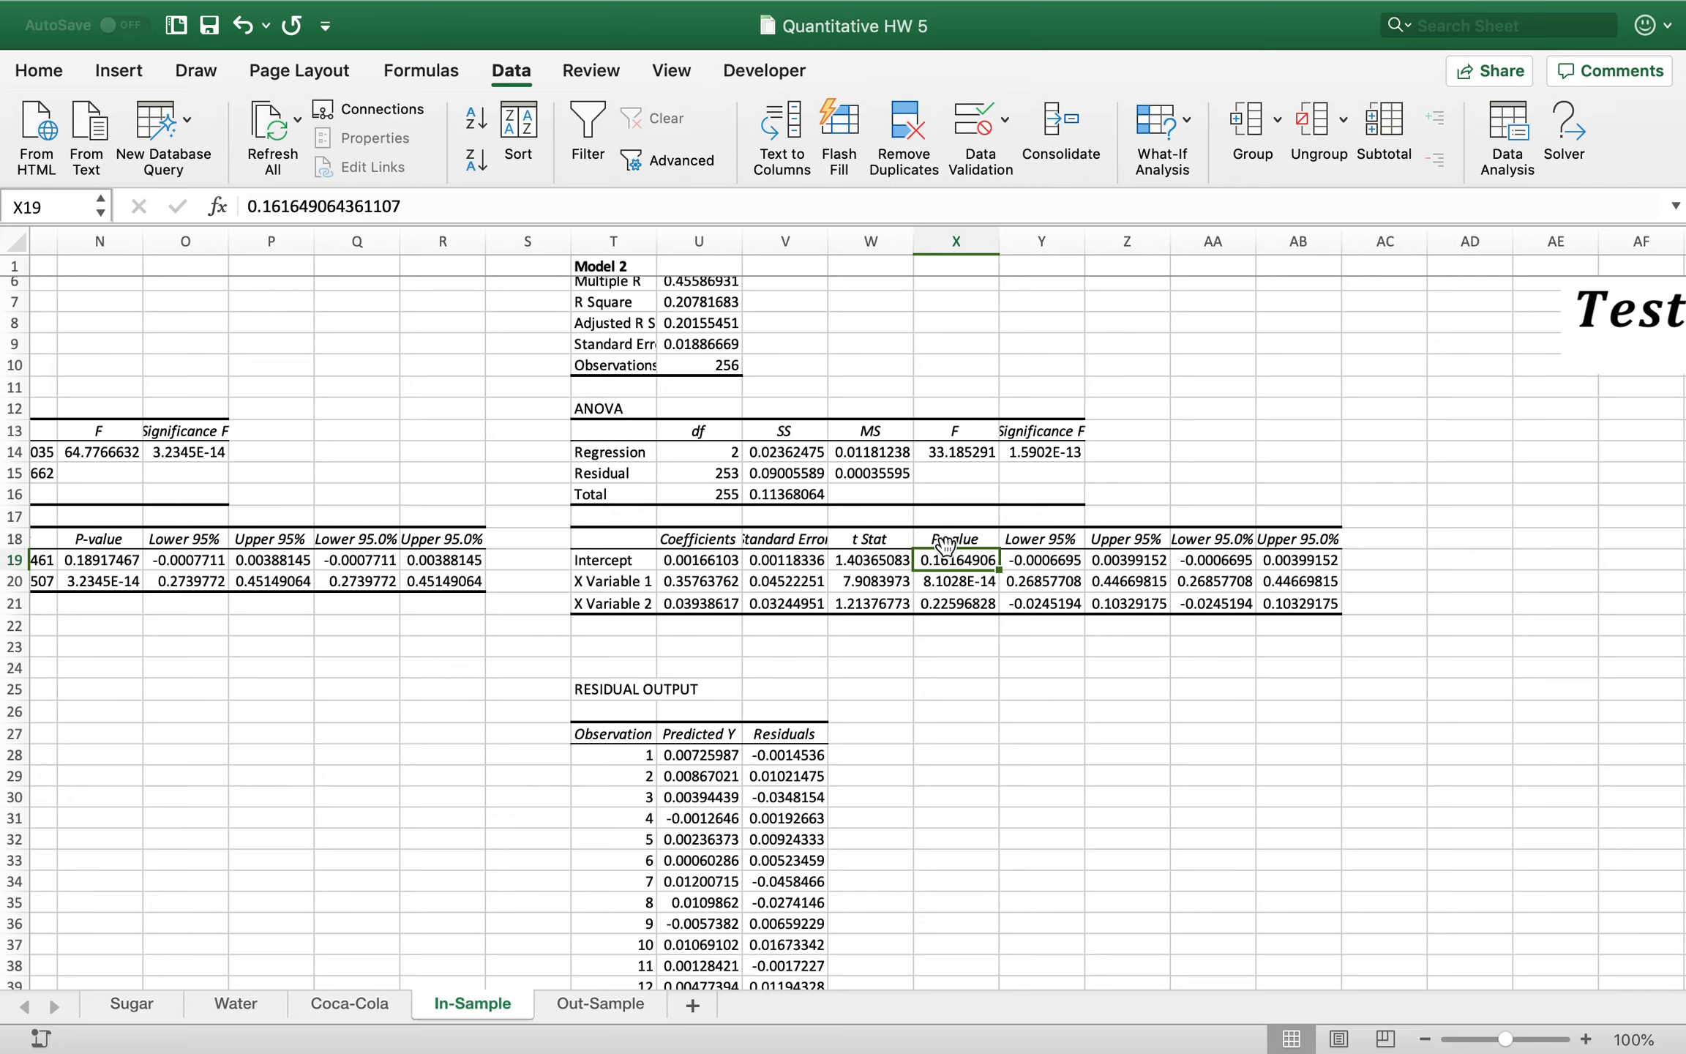
left_click(611, 578)
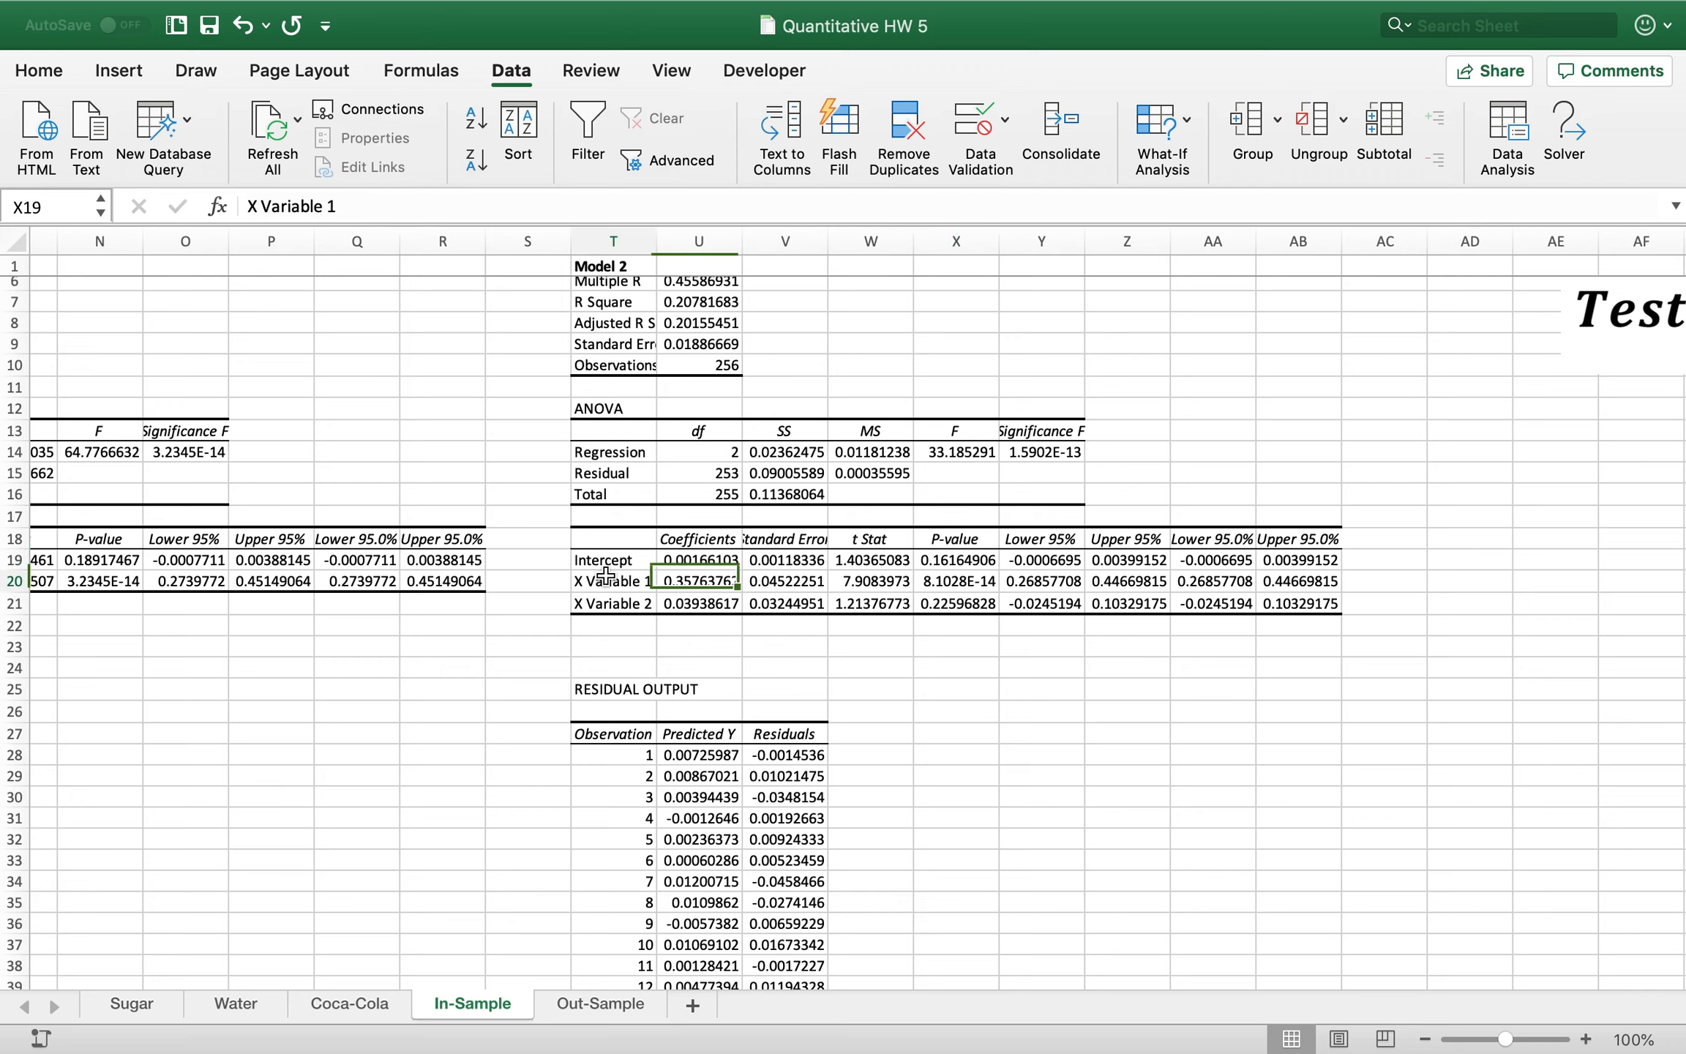
left_click(719, 581)
left_click(944, 577)
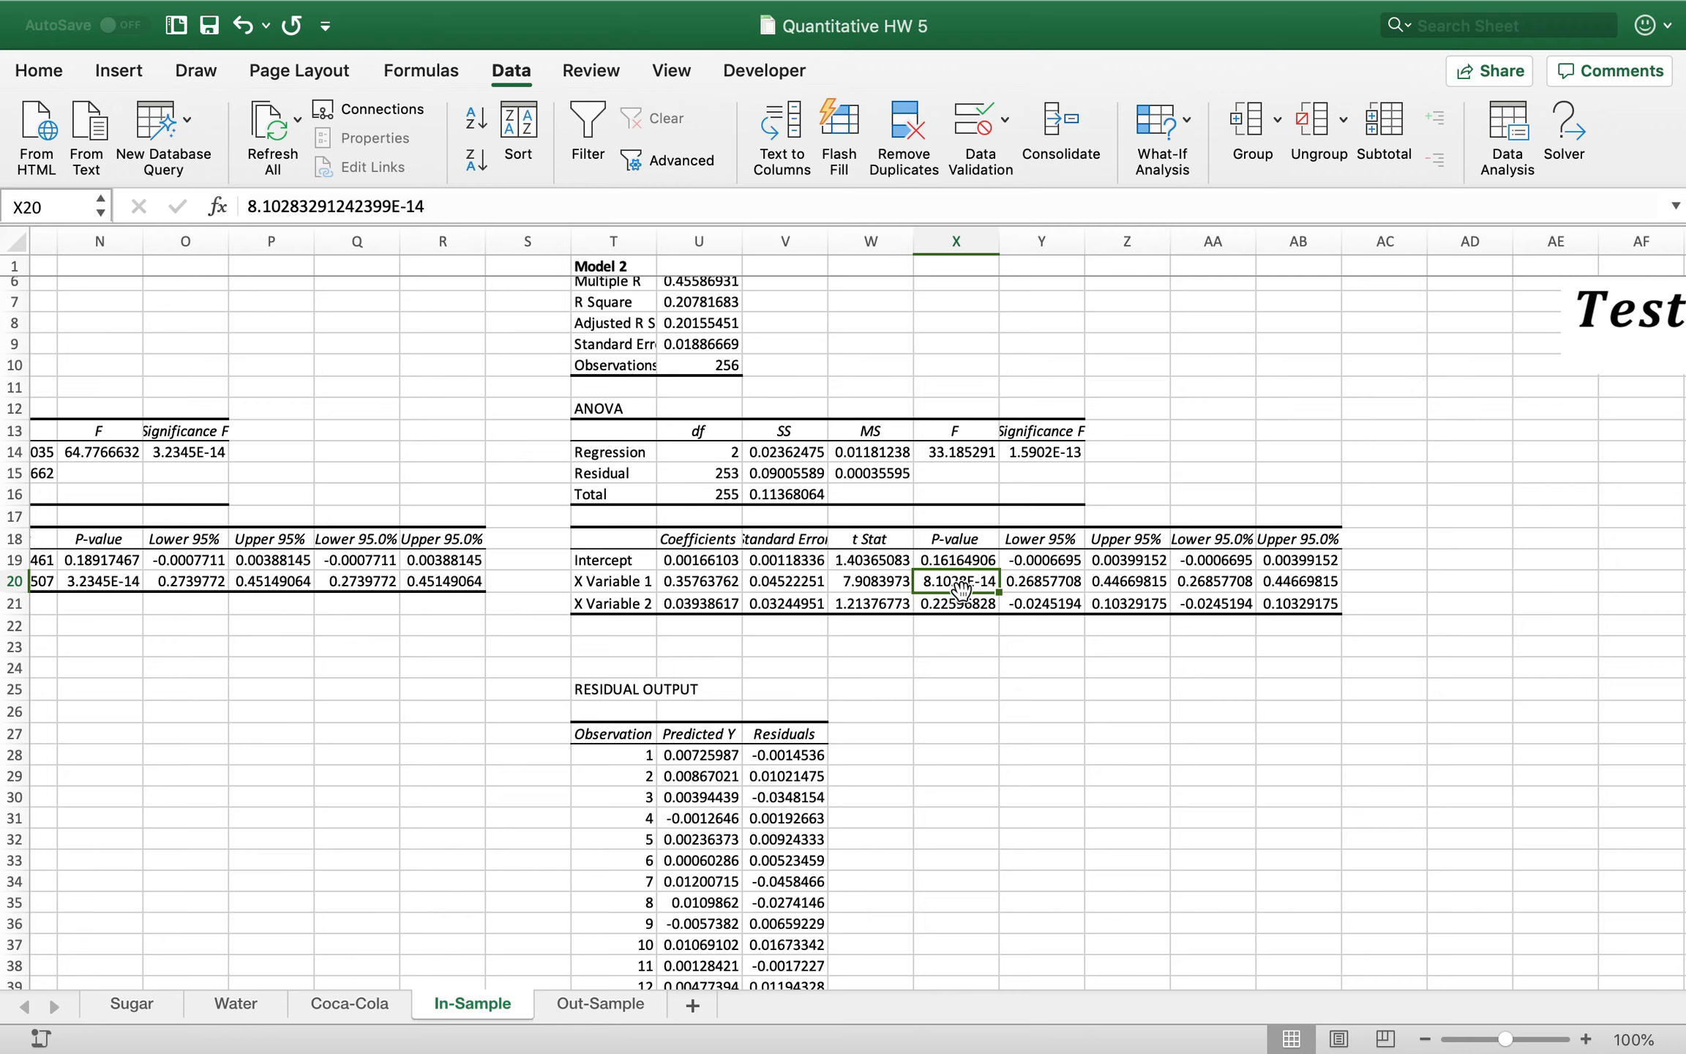
left_click(616, 605)
left_click(697, 606)
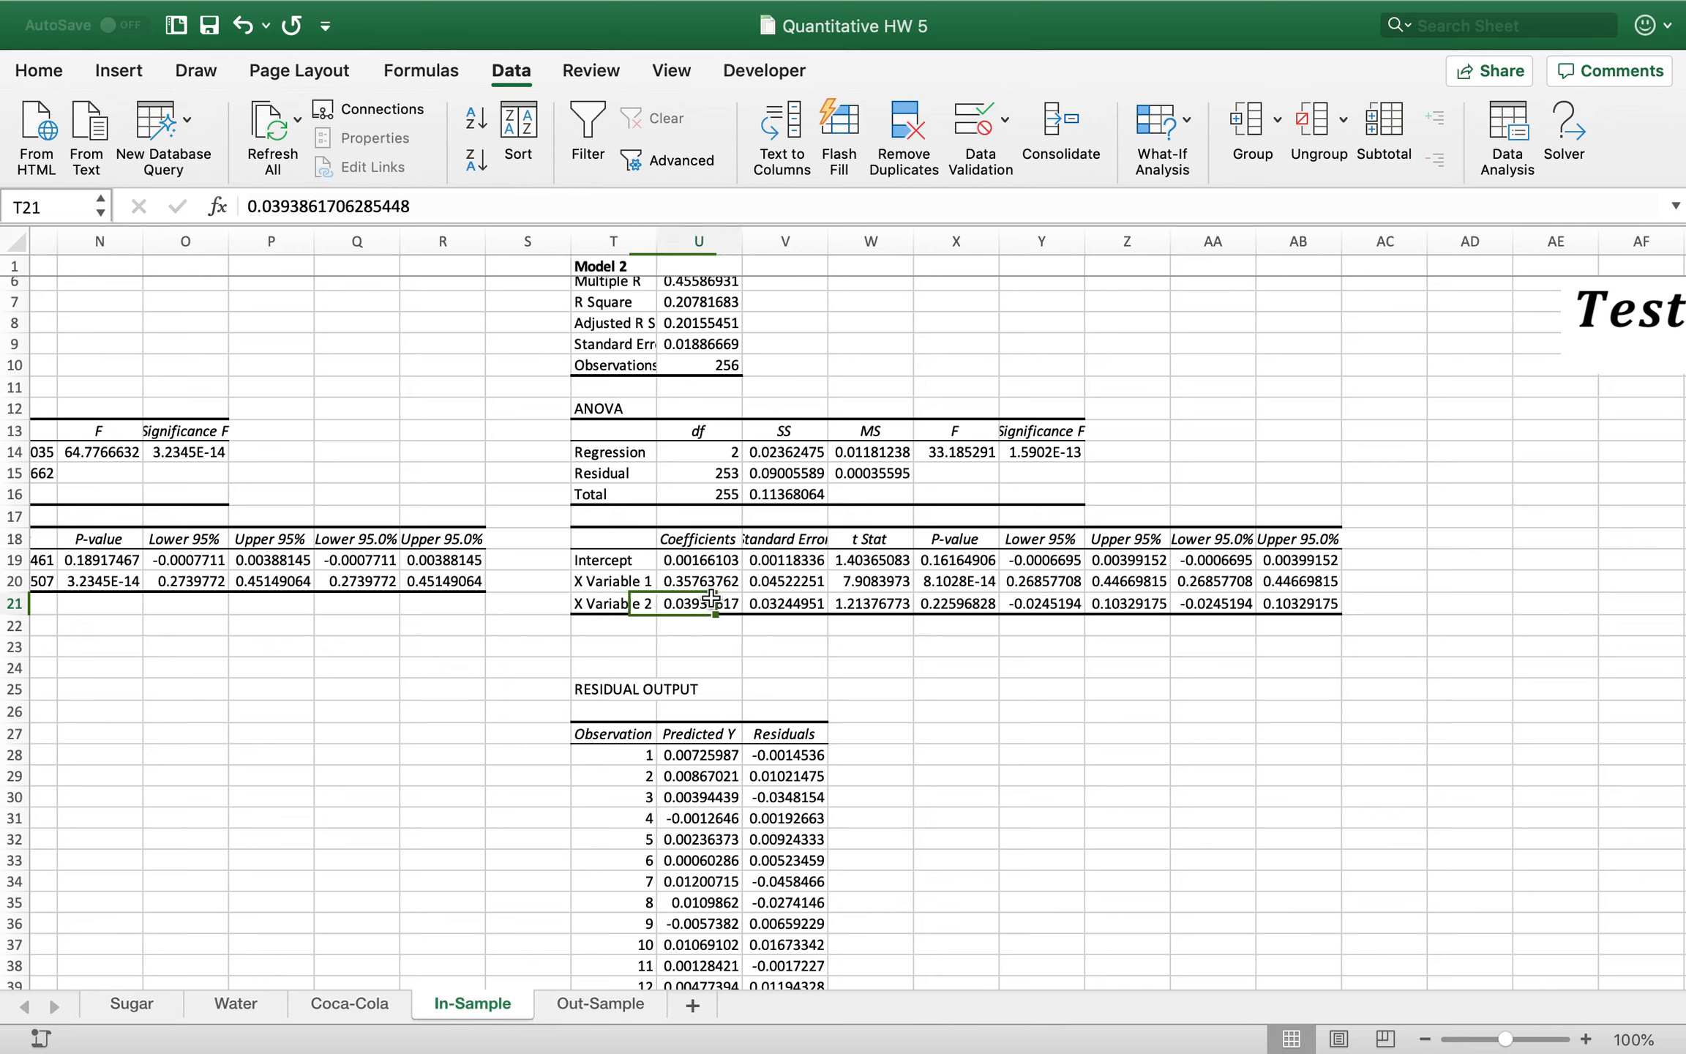
left_click(987, 604)
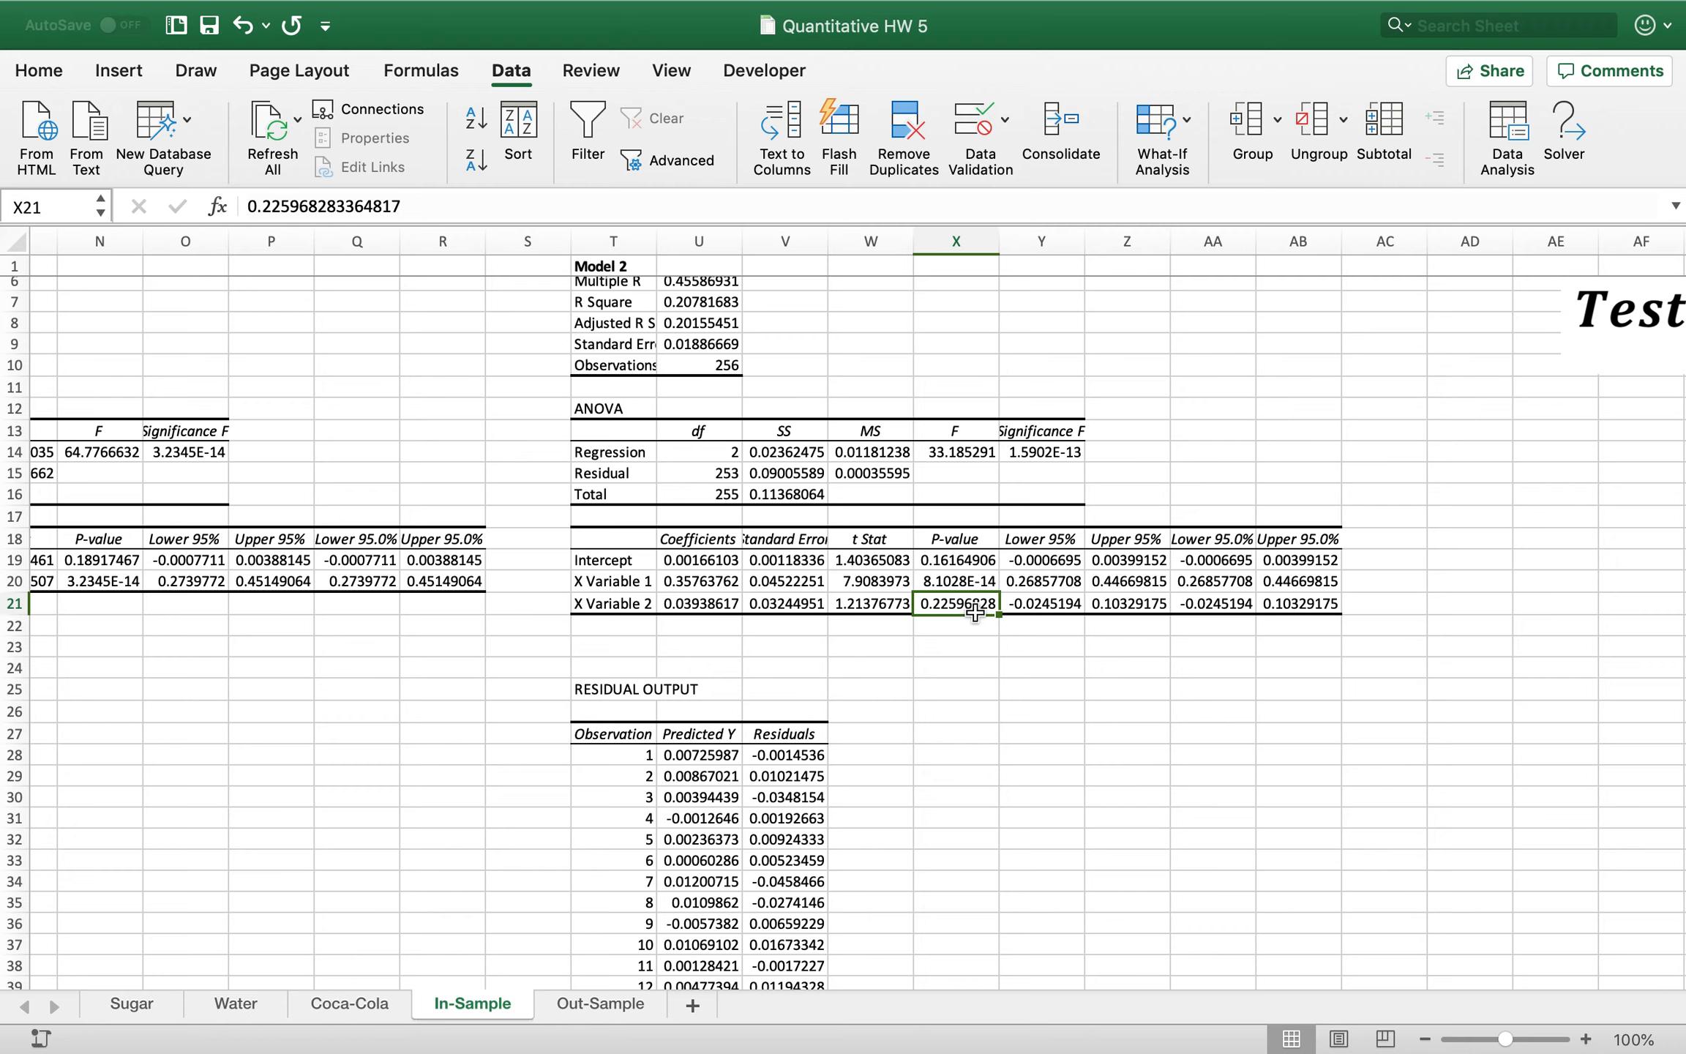
left_click(952, 582)
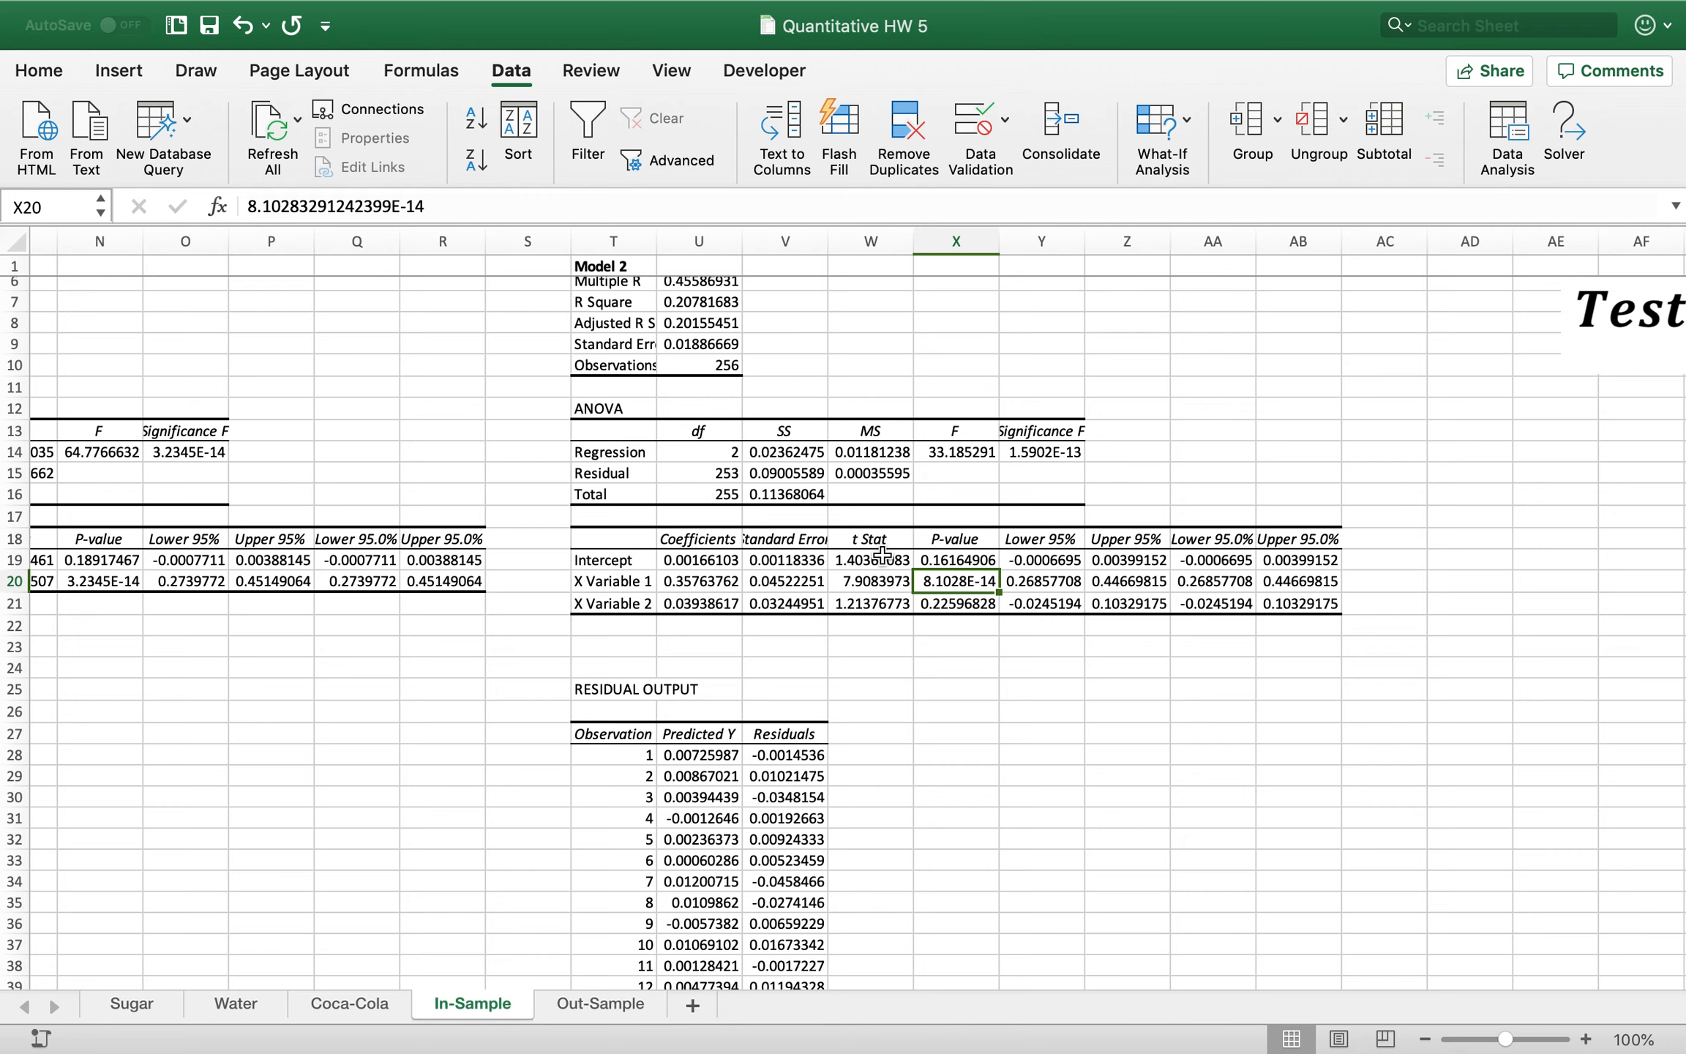
Check the assignment question on the effect of a 1% change in the index return, and return to both coefficient tables
scroll(970, 580, "left", 5)
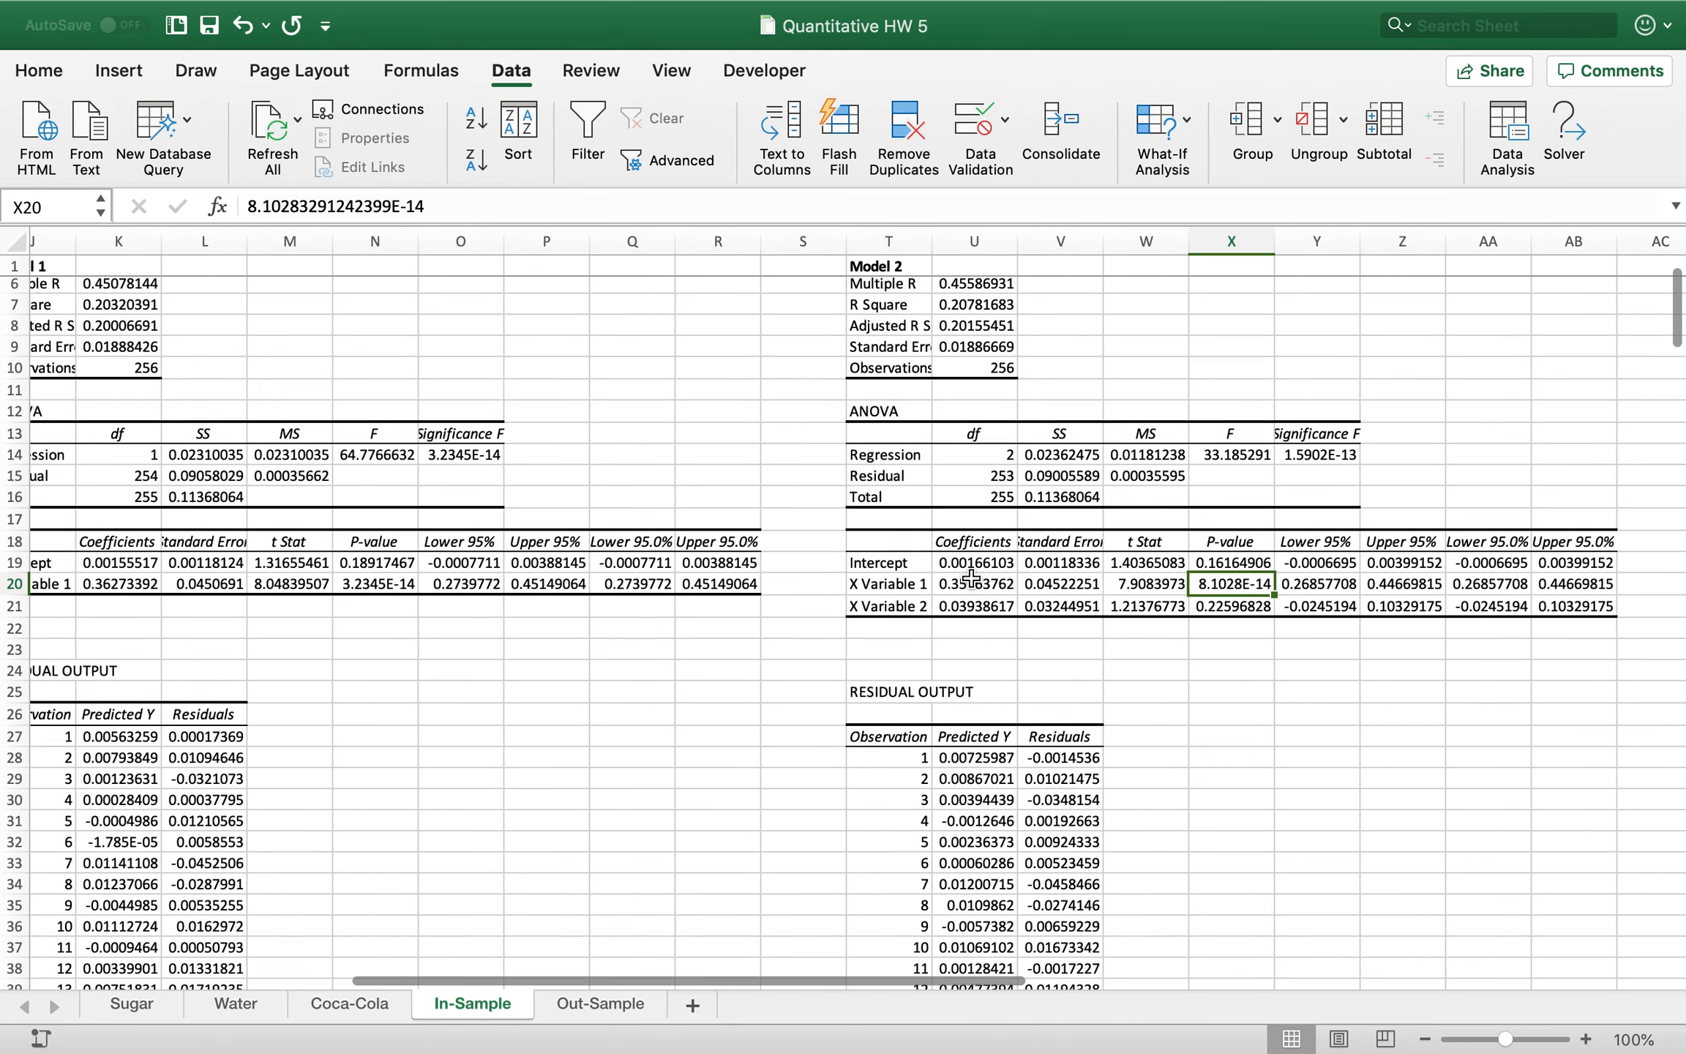
scroll(970, 579, "down", 3)
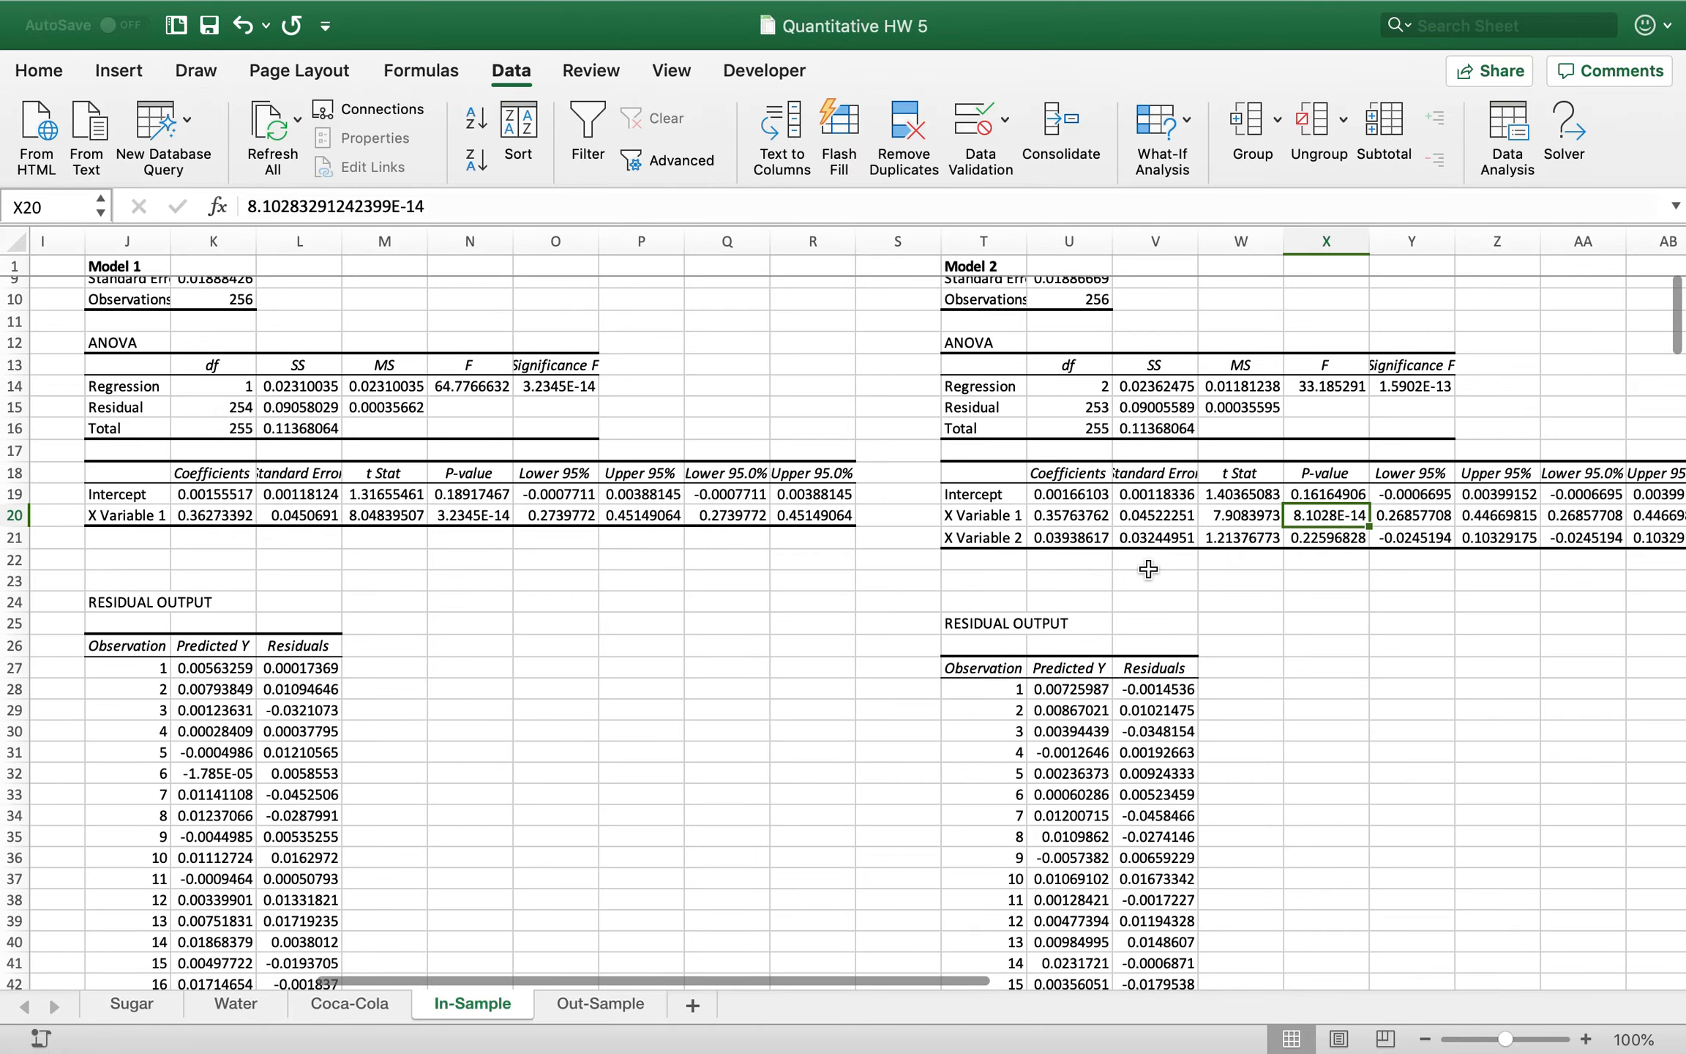
key("ctrl+Right")
key("ctrl+Left")
key("ctrl+Left")
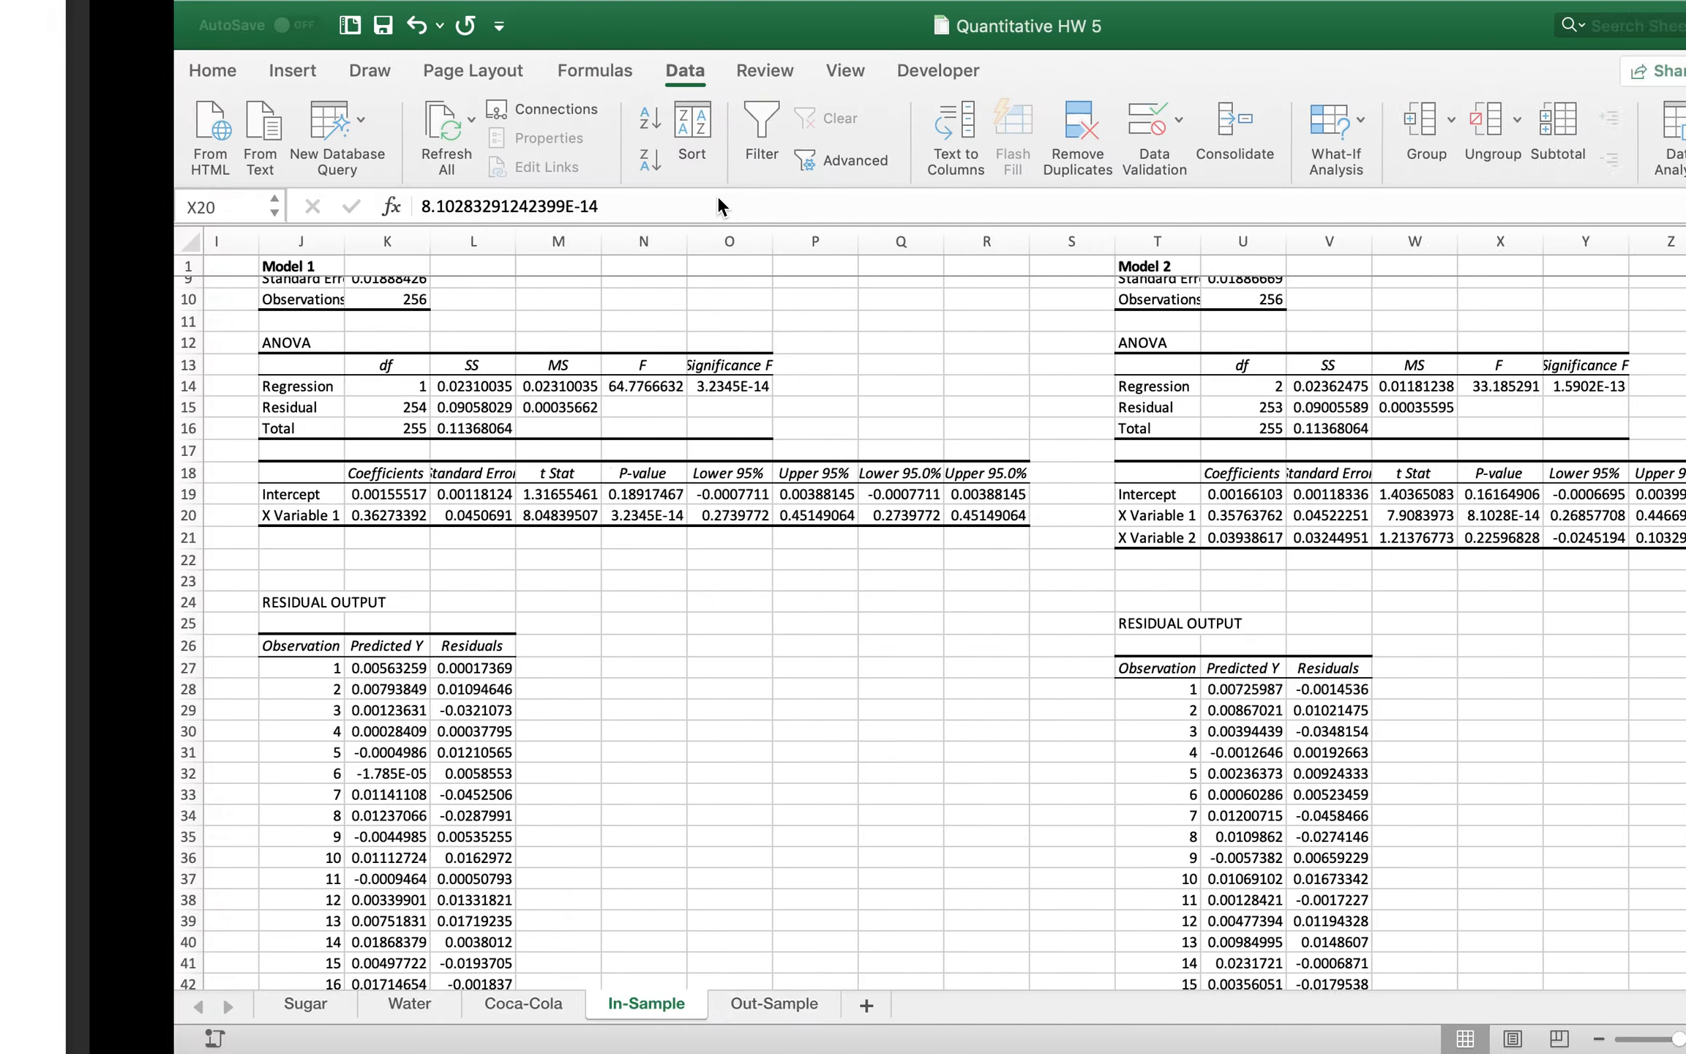
scroll(475, 409, "left", 1)
scroll(475, 409, "up", 1)
scroll(475, 409, "down", 2)
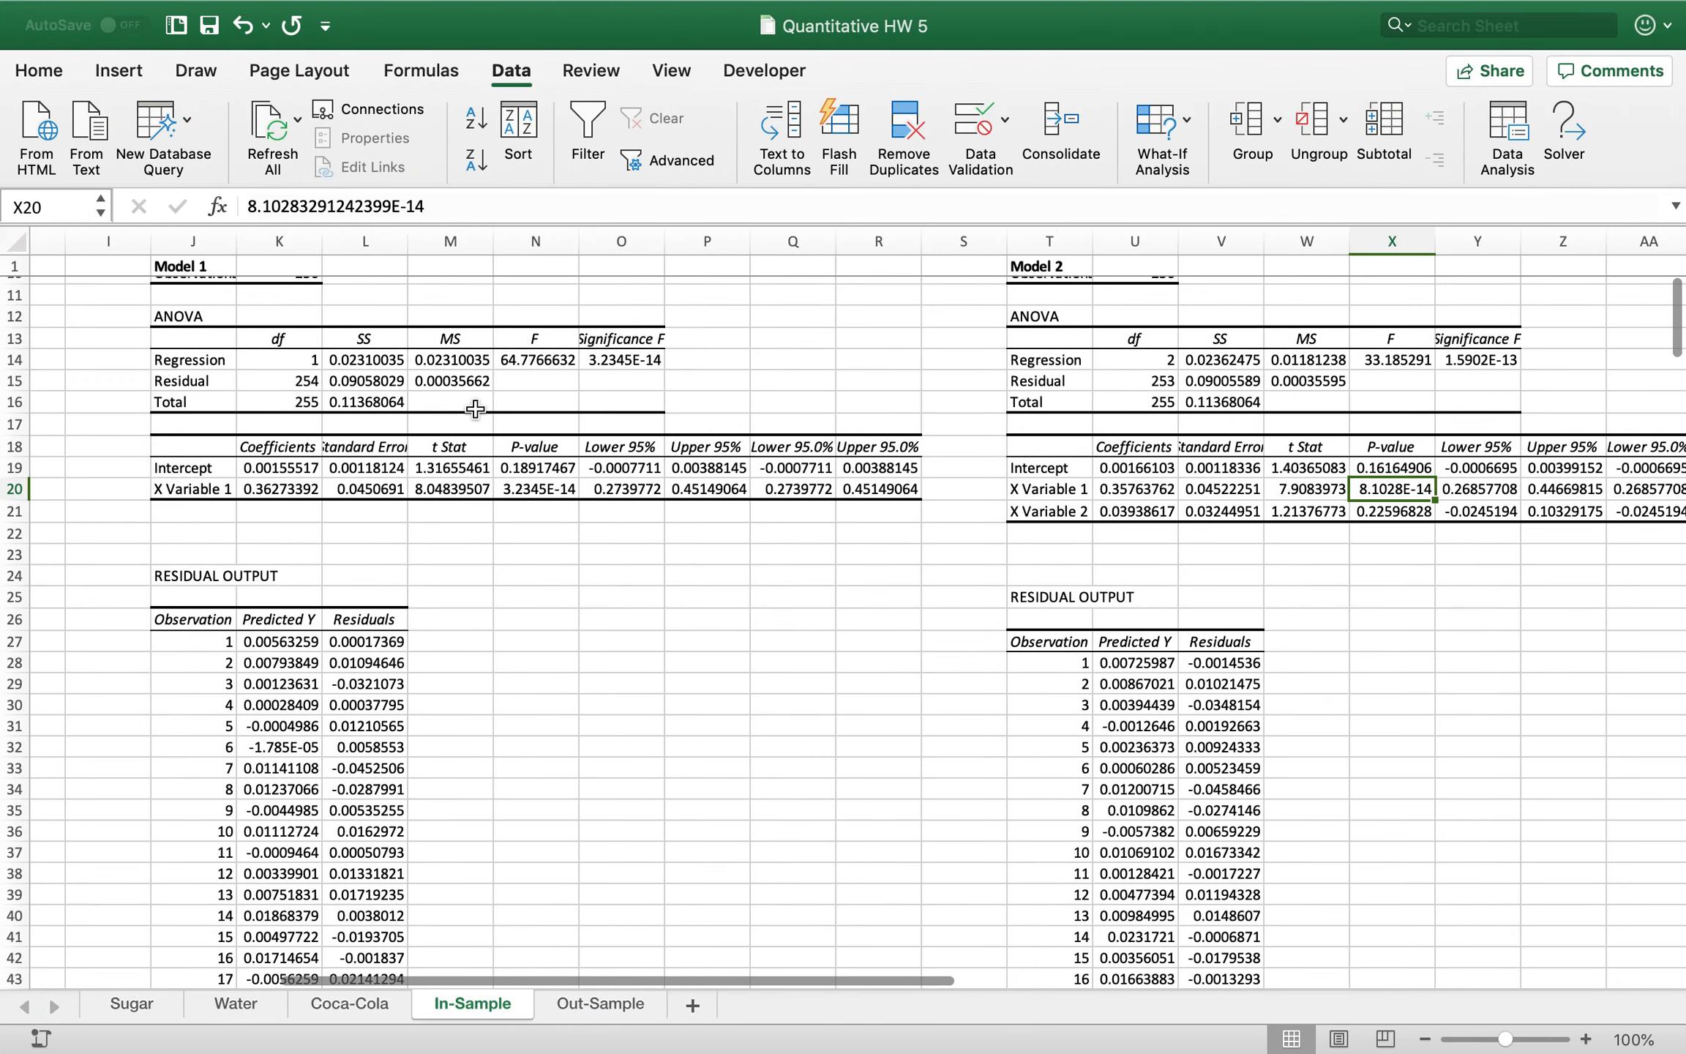
Examine the X Variable 1 coefficient in Model 1 and the X Variable 1 and 2 coefficients in Model 2
left_click(300, 494)
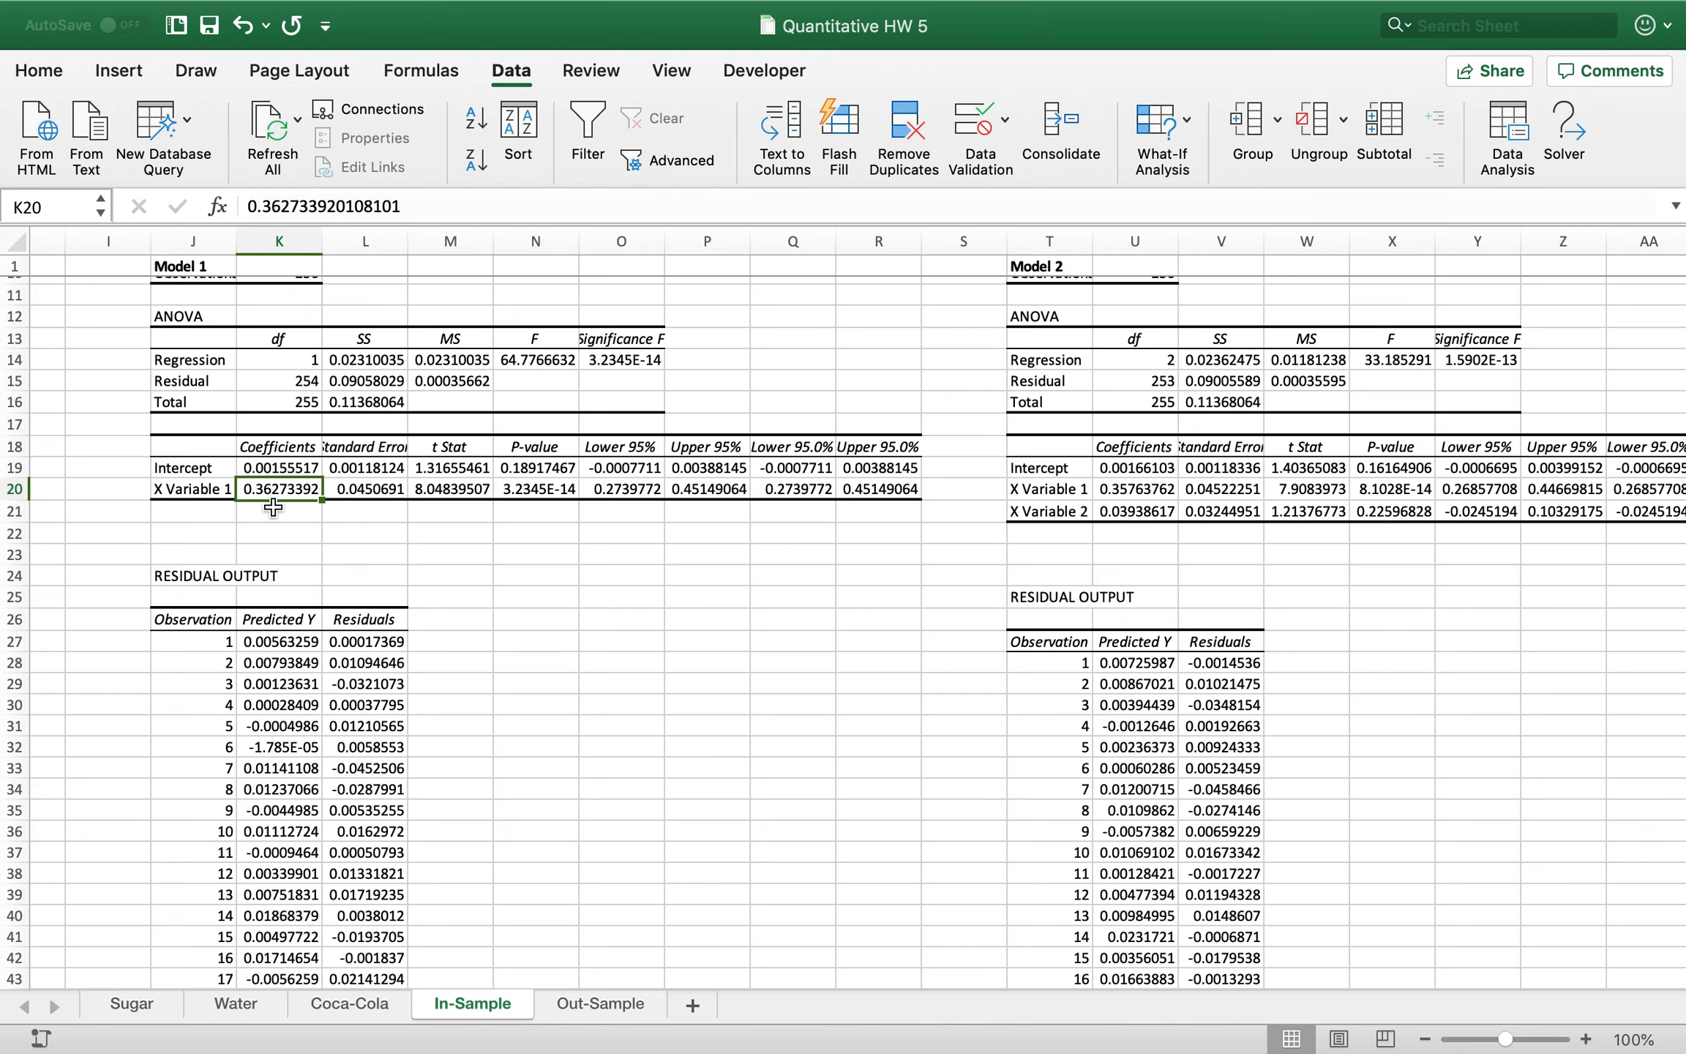
scroll(602, 530, "right", 5)
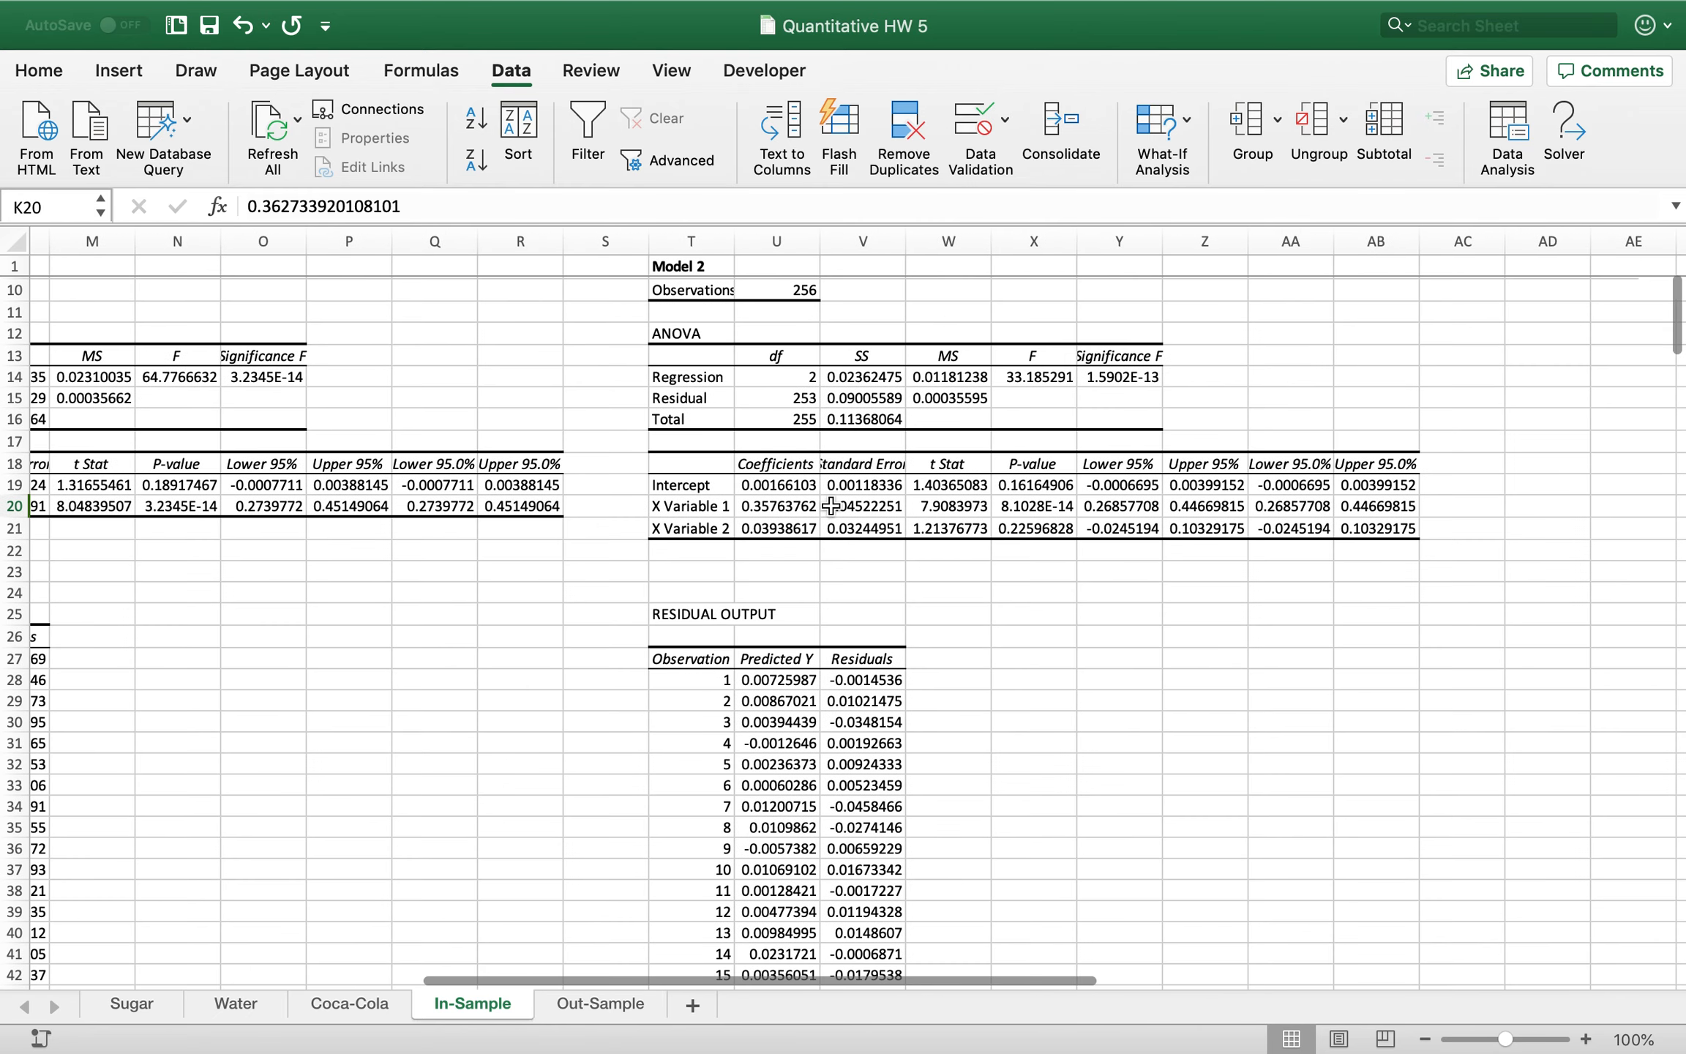
left_click(794, 512)
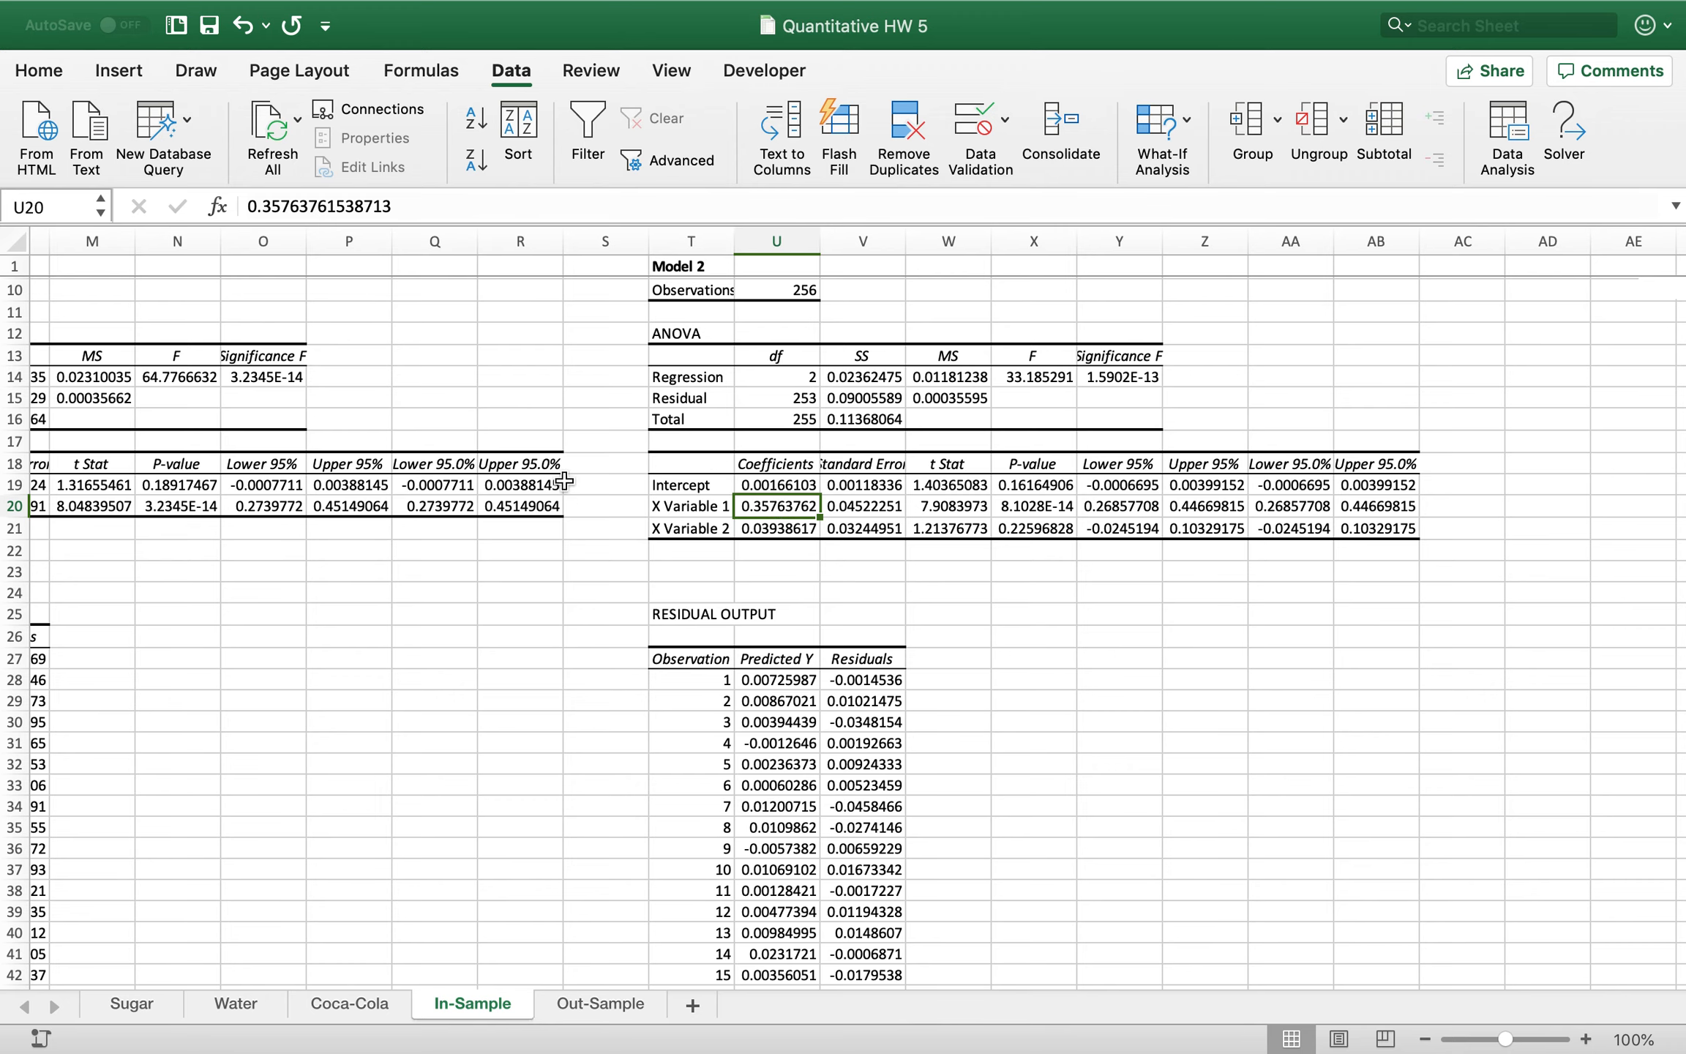
left_click(762, 532)
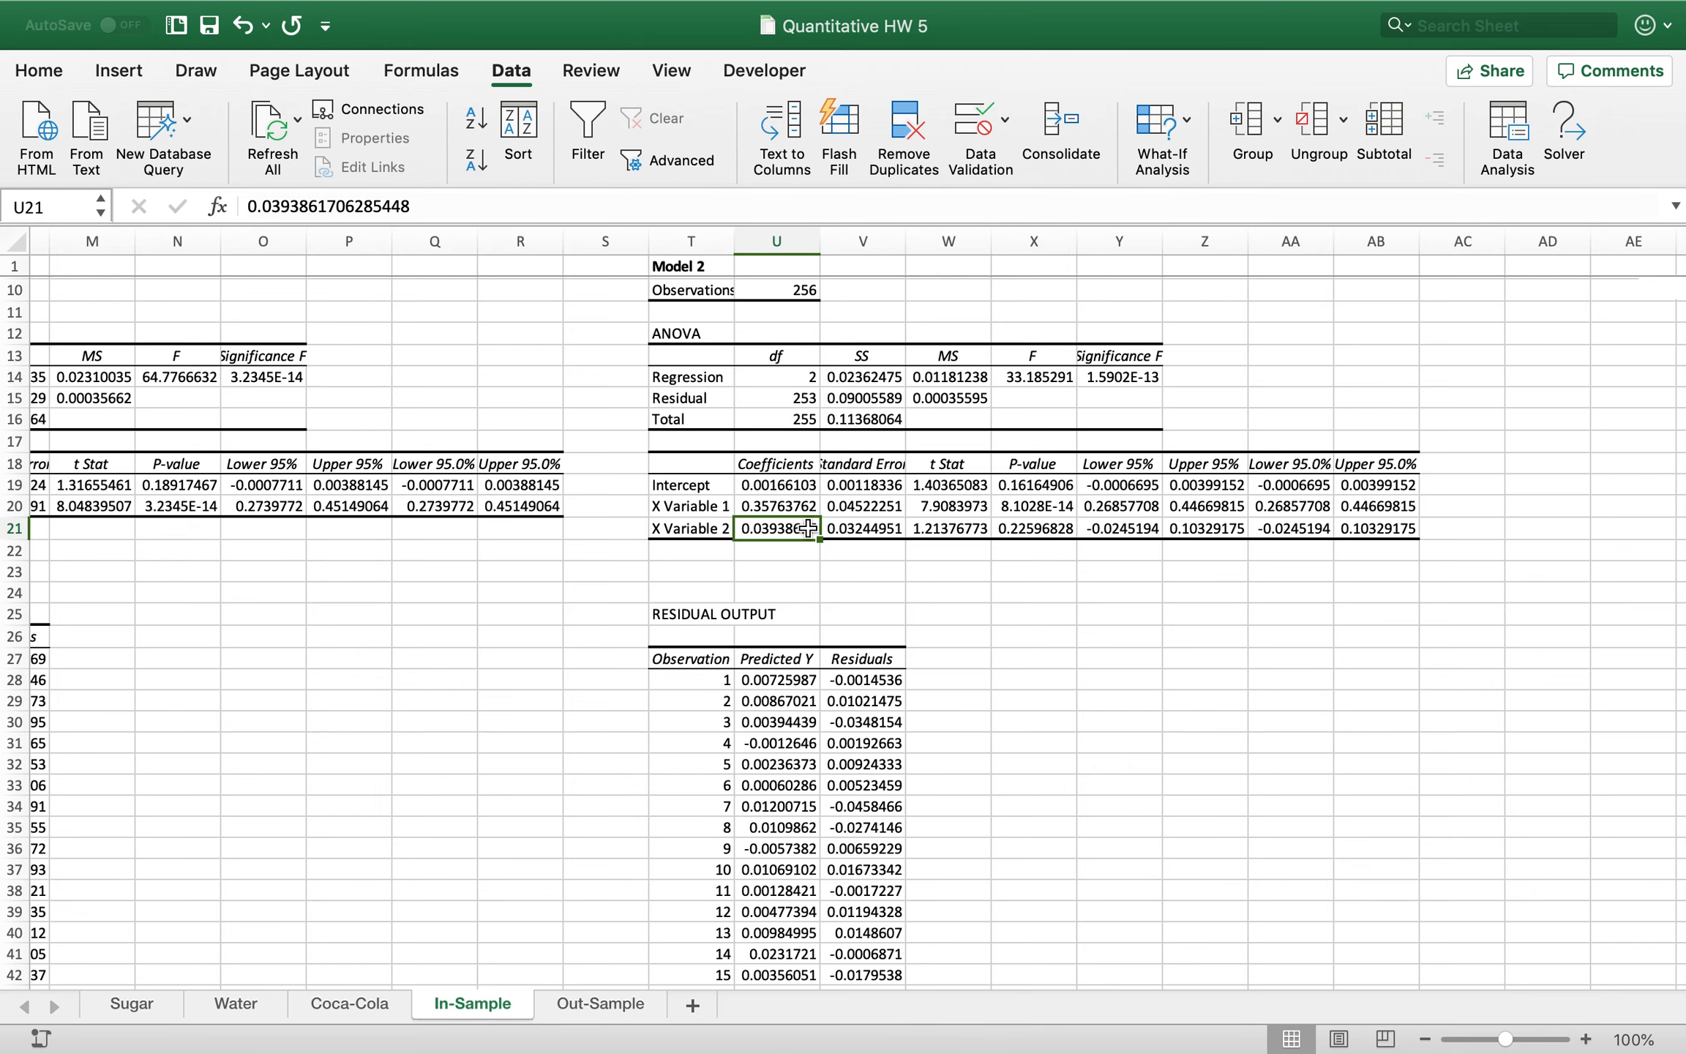
scroll(726, 553, "left", 2)
scroll(725, 553, "left", 3)
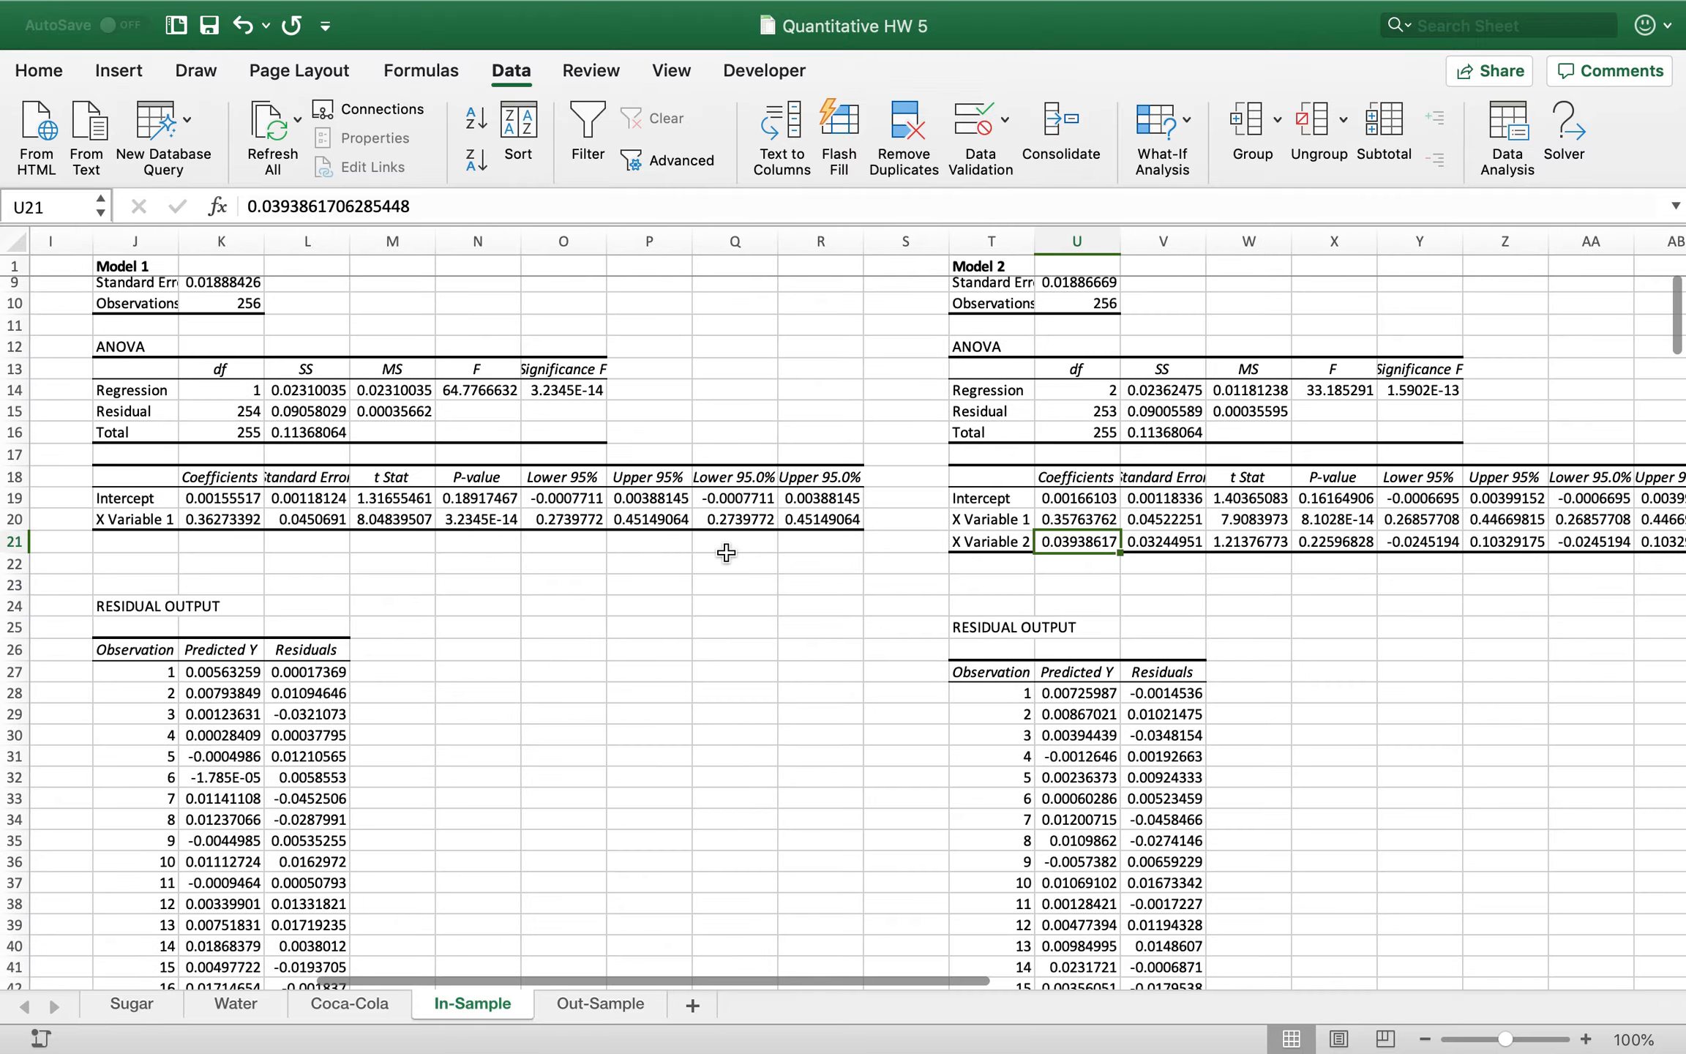
Switch to the assignment document and read the remaining questions on the Model 2 beta hypothesis and the out-of-sample RMSE
key("ctrl+Right")
key("ctrl+Left")
key("ctrl+Left")
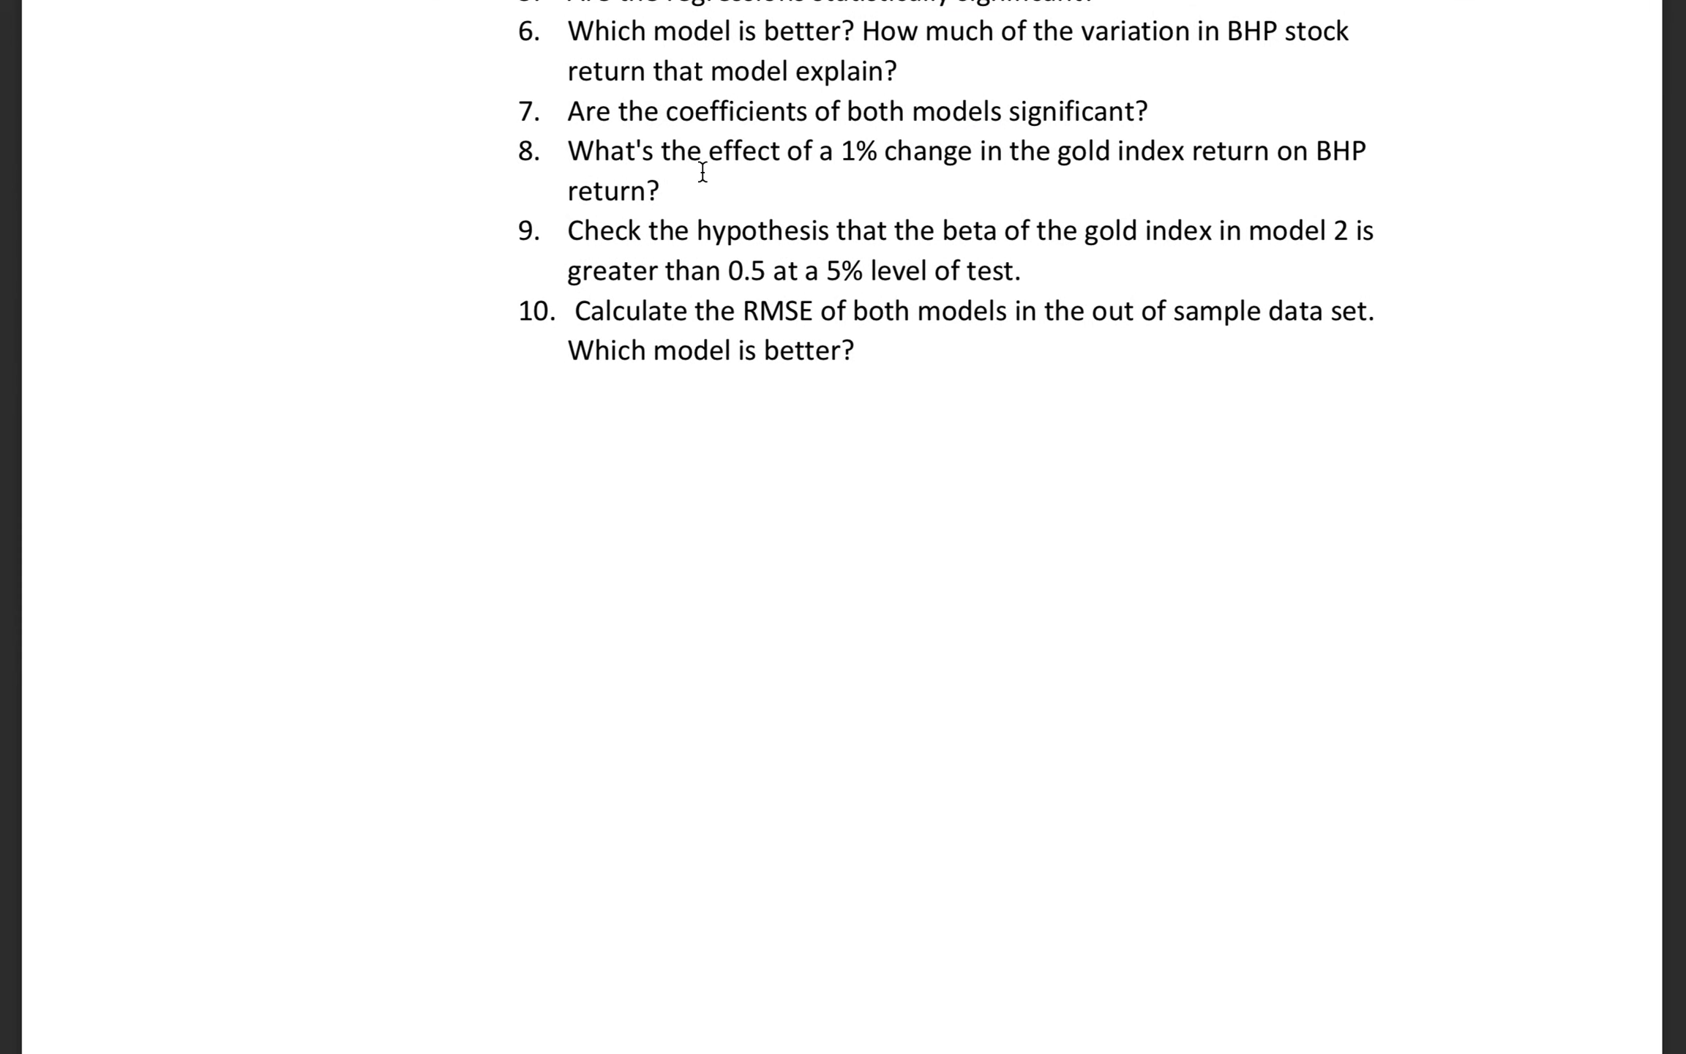
Read question 9 on testing whether the index beta in Model 2 is greater than 0.5 at the 5% level
scroll(703, 172, "down", 5)
scroll(702, 172, "up", 3)
left_click_drag(568, 87, 718, 113)
left_click(723, 117)
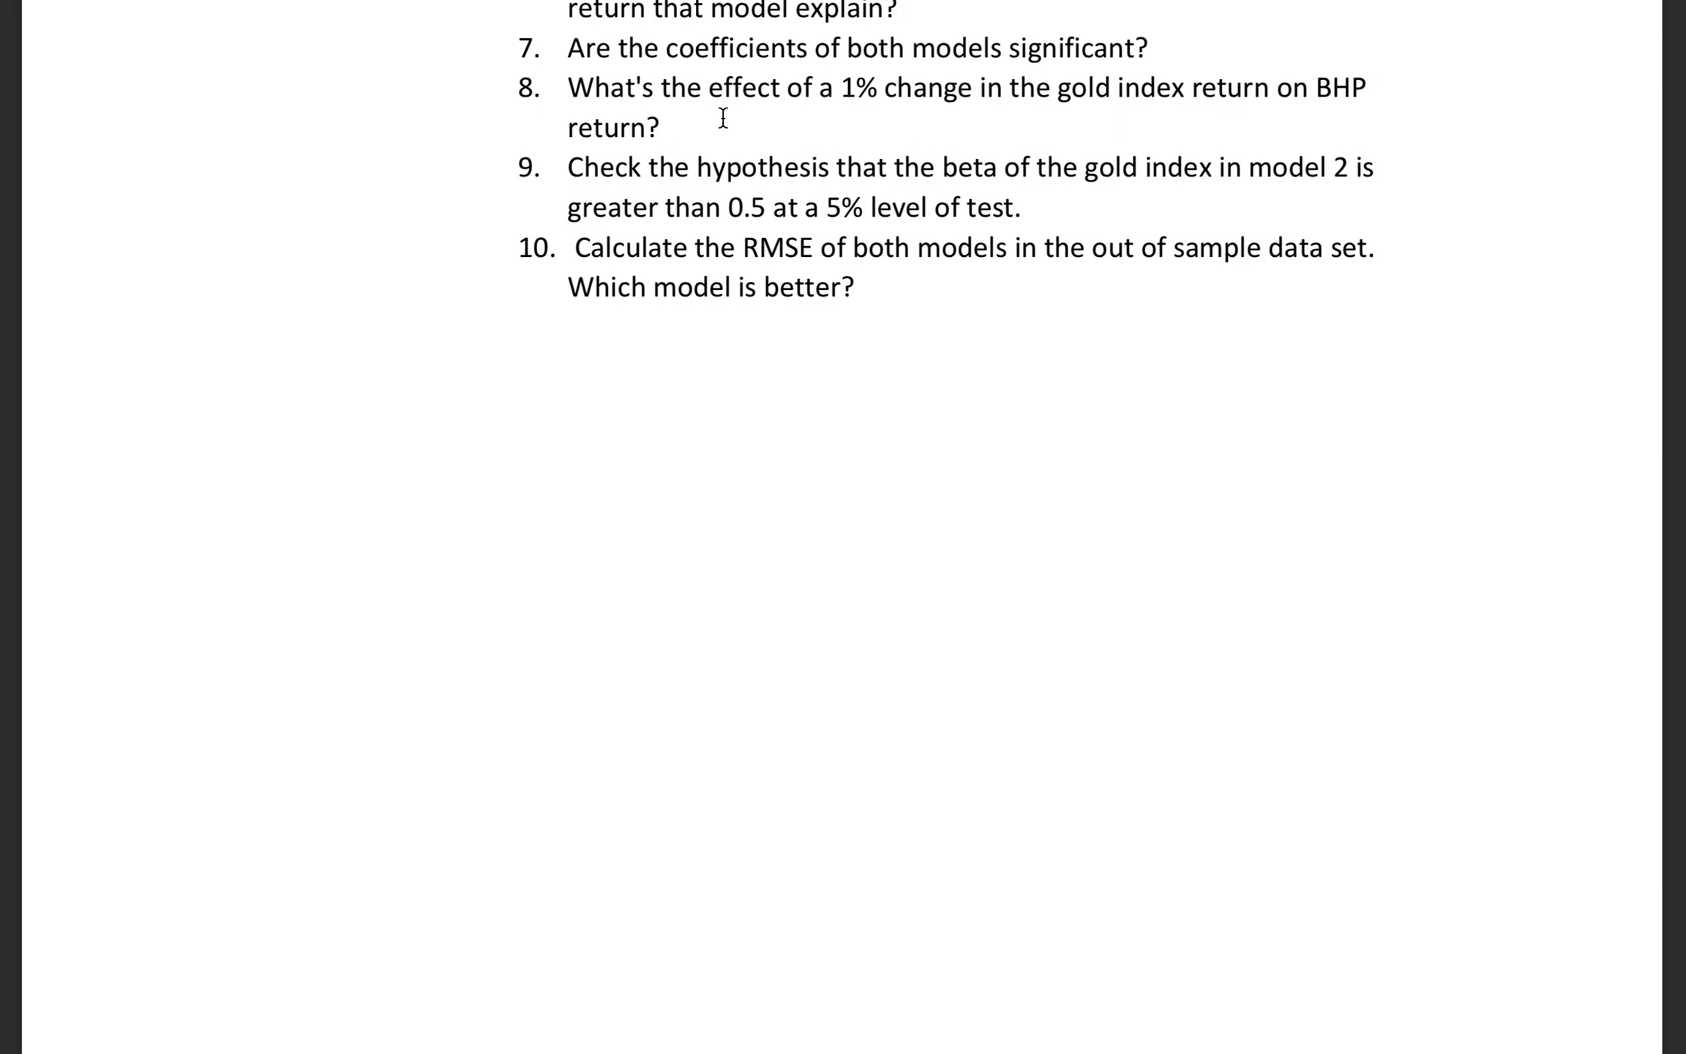
left_click_drag(864, 92, 870, 87)
left_click(884, 94)
left_click(834, 115)
scroll(681, 115, "down", 4)
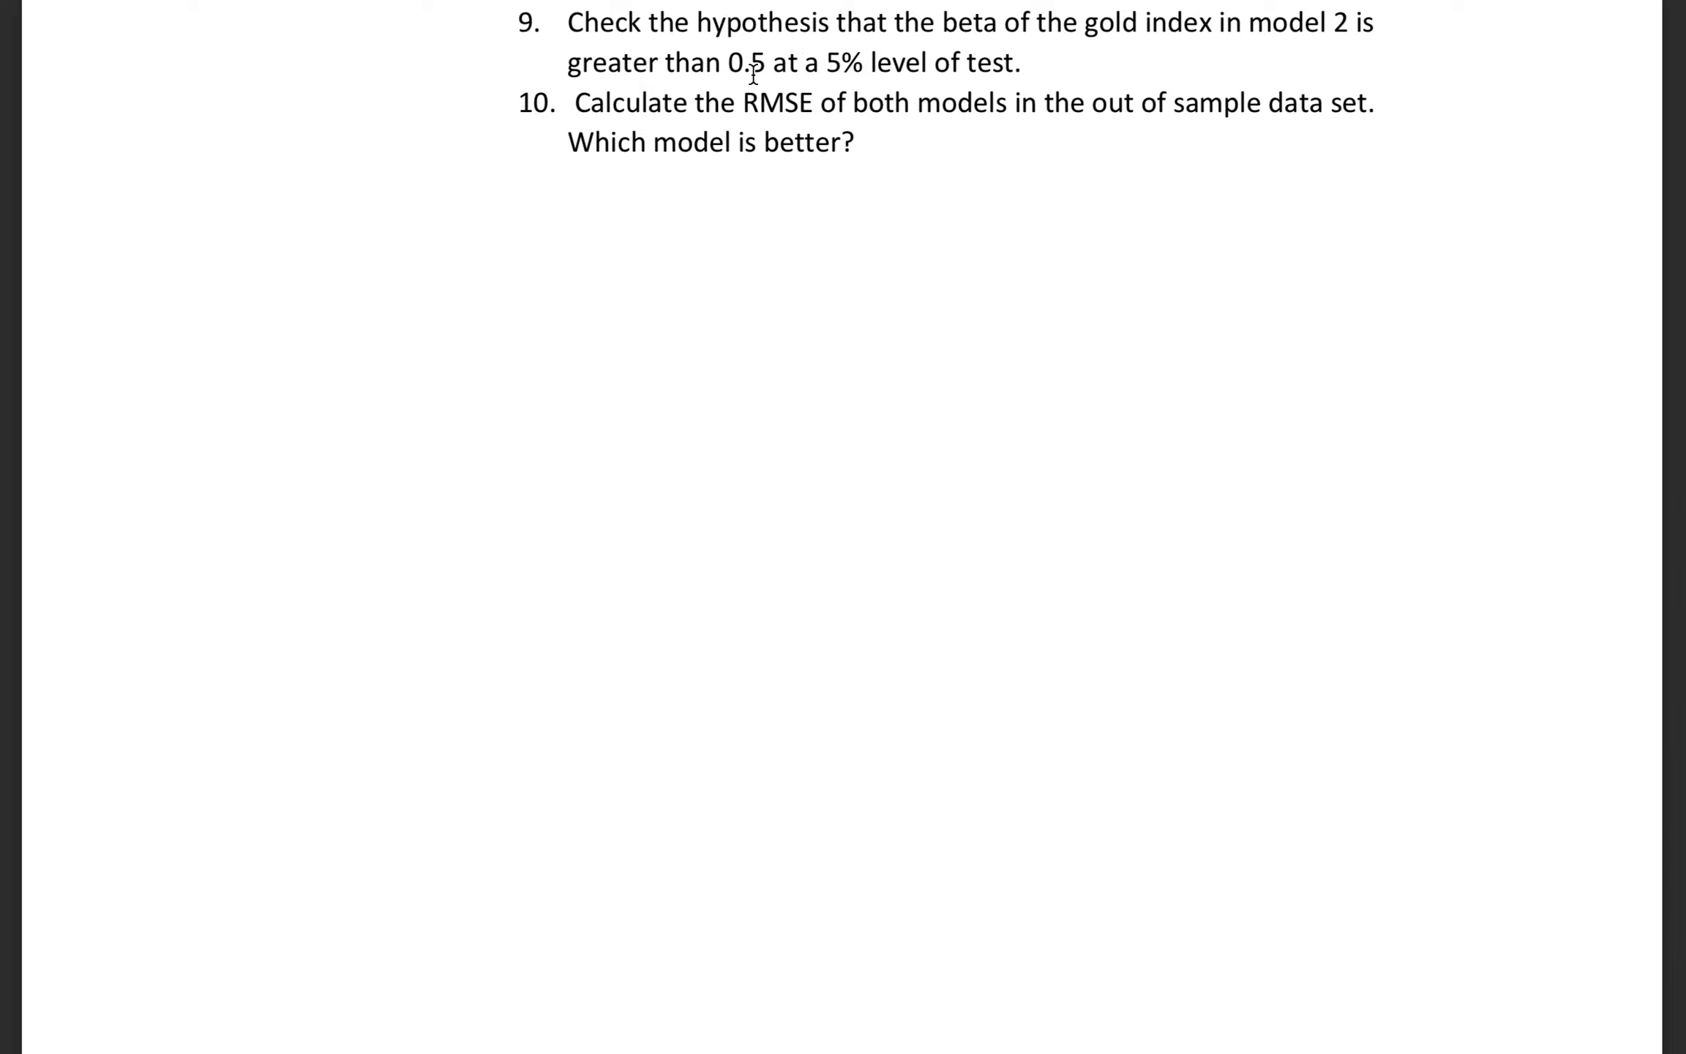
scroll(838, 62, "up", 2)
left_click_drag(835, 73, 859, 129)
left_click(857, 123)
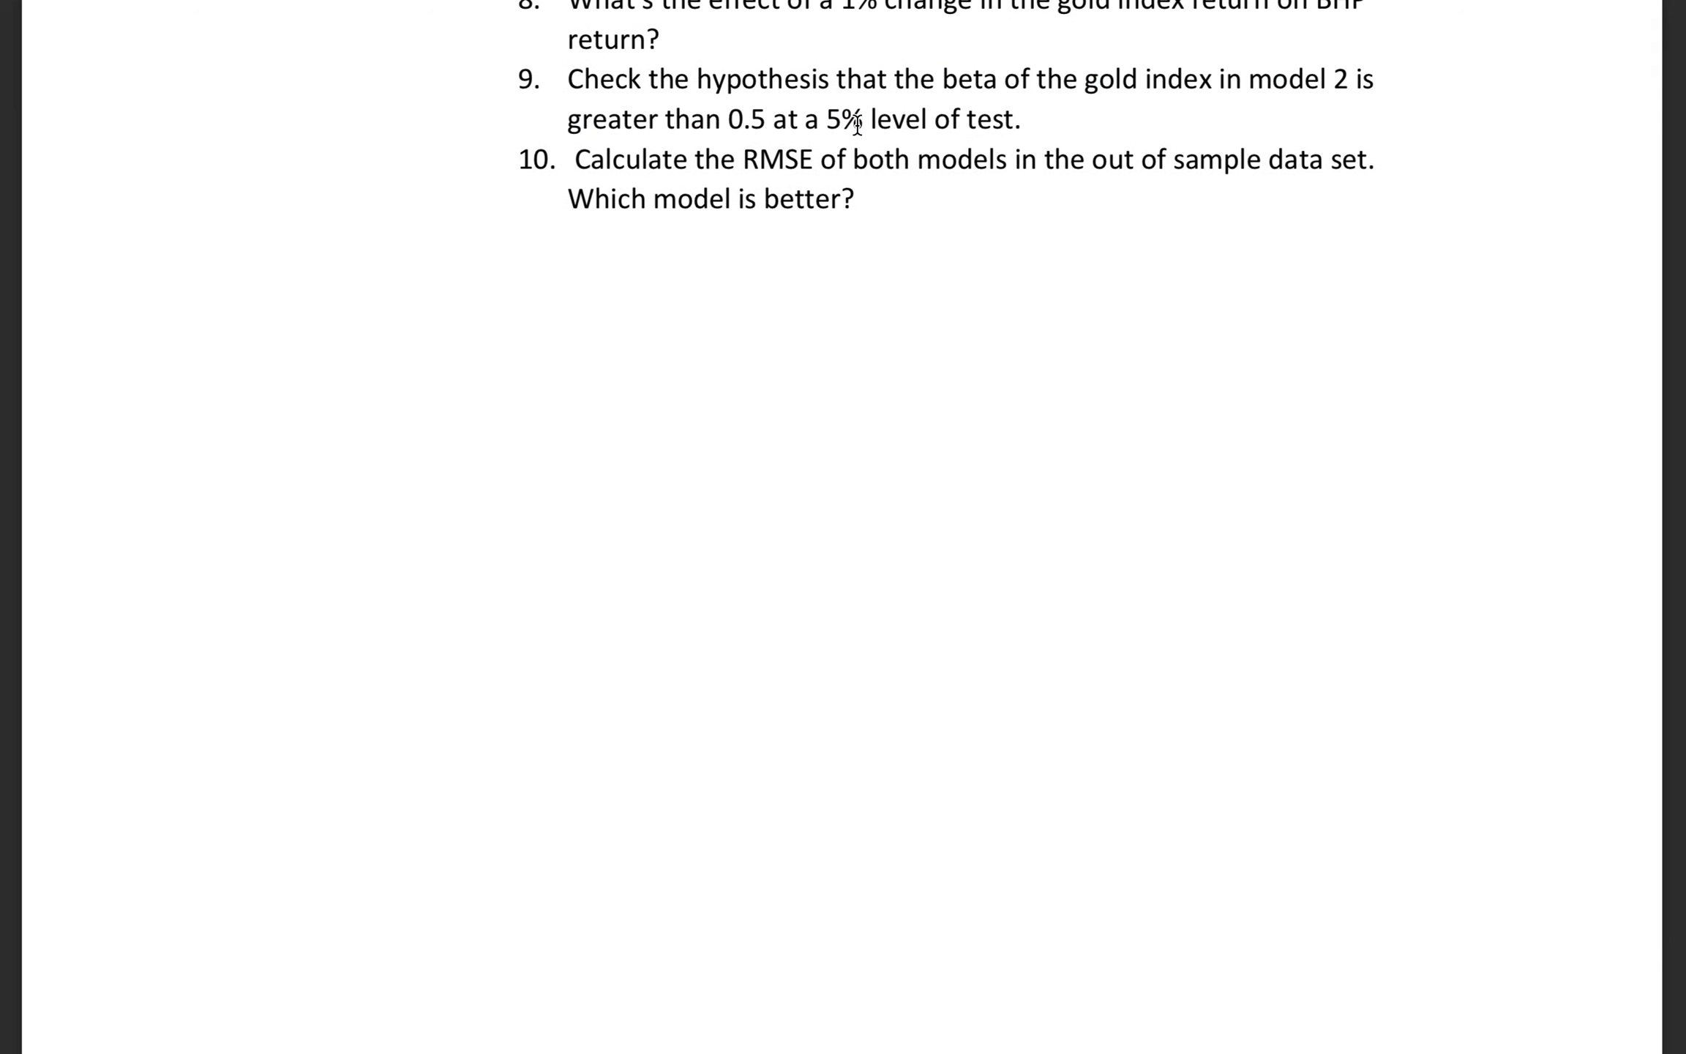
Switch to the Quantitative HW 5 workbook and examine the Model 2 output and the test statistic and degrees-of-freedom formulas beside it
key("ctrl+Right")
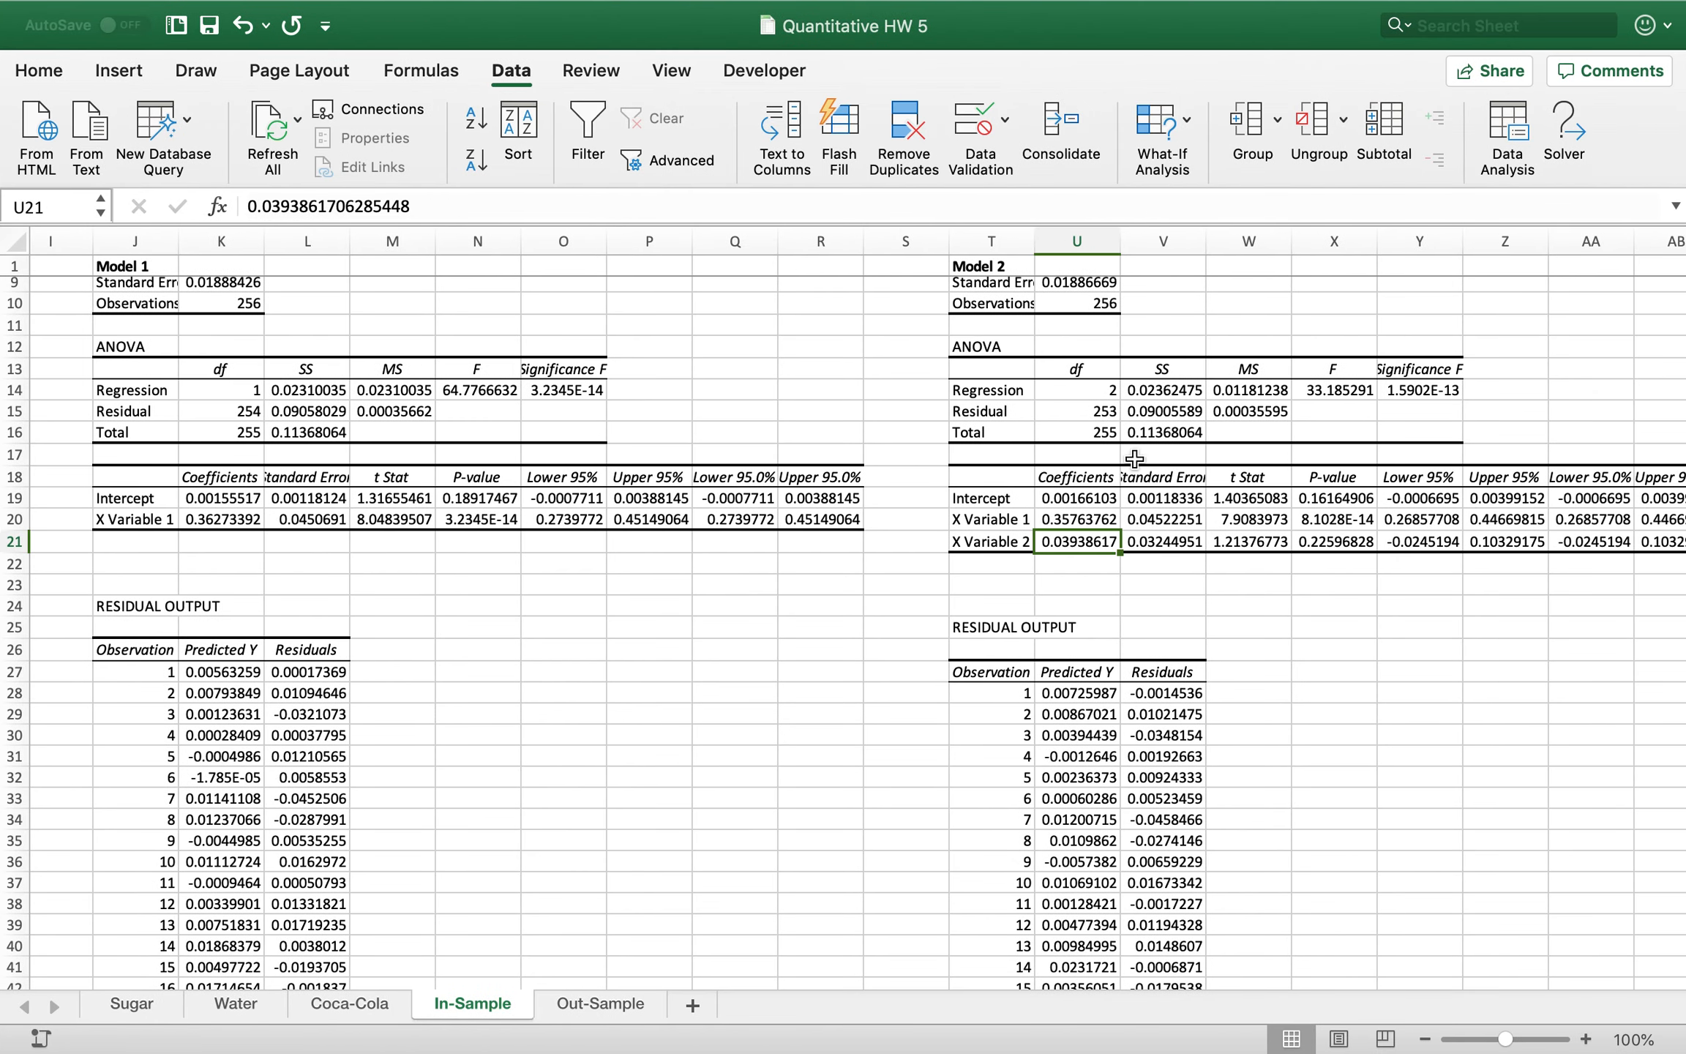
scroll(1203, 483, "right", 2)
scroll(1096, 510, "up", 4)
scroll(1095, 510, "right", 3)
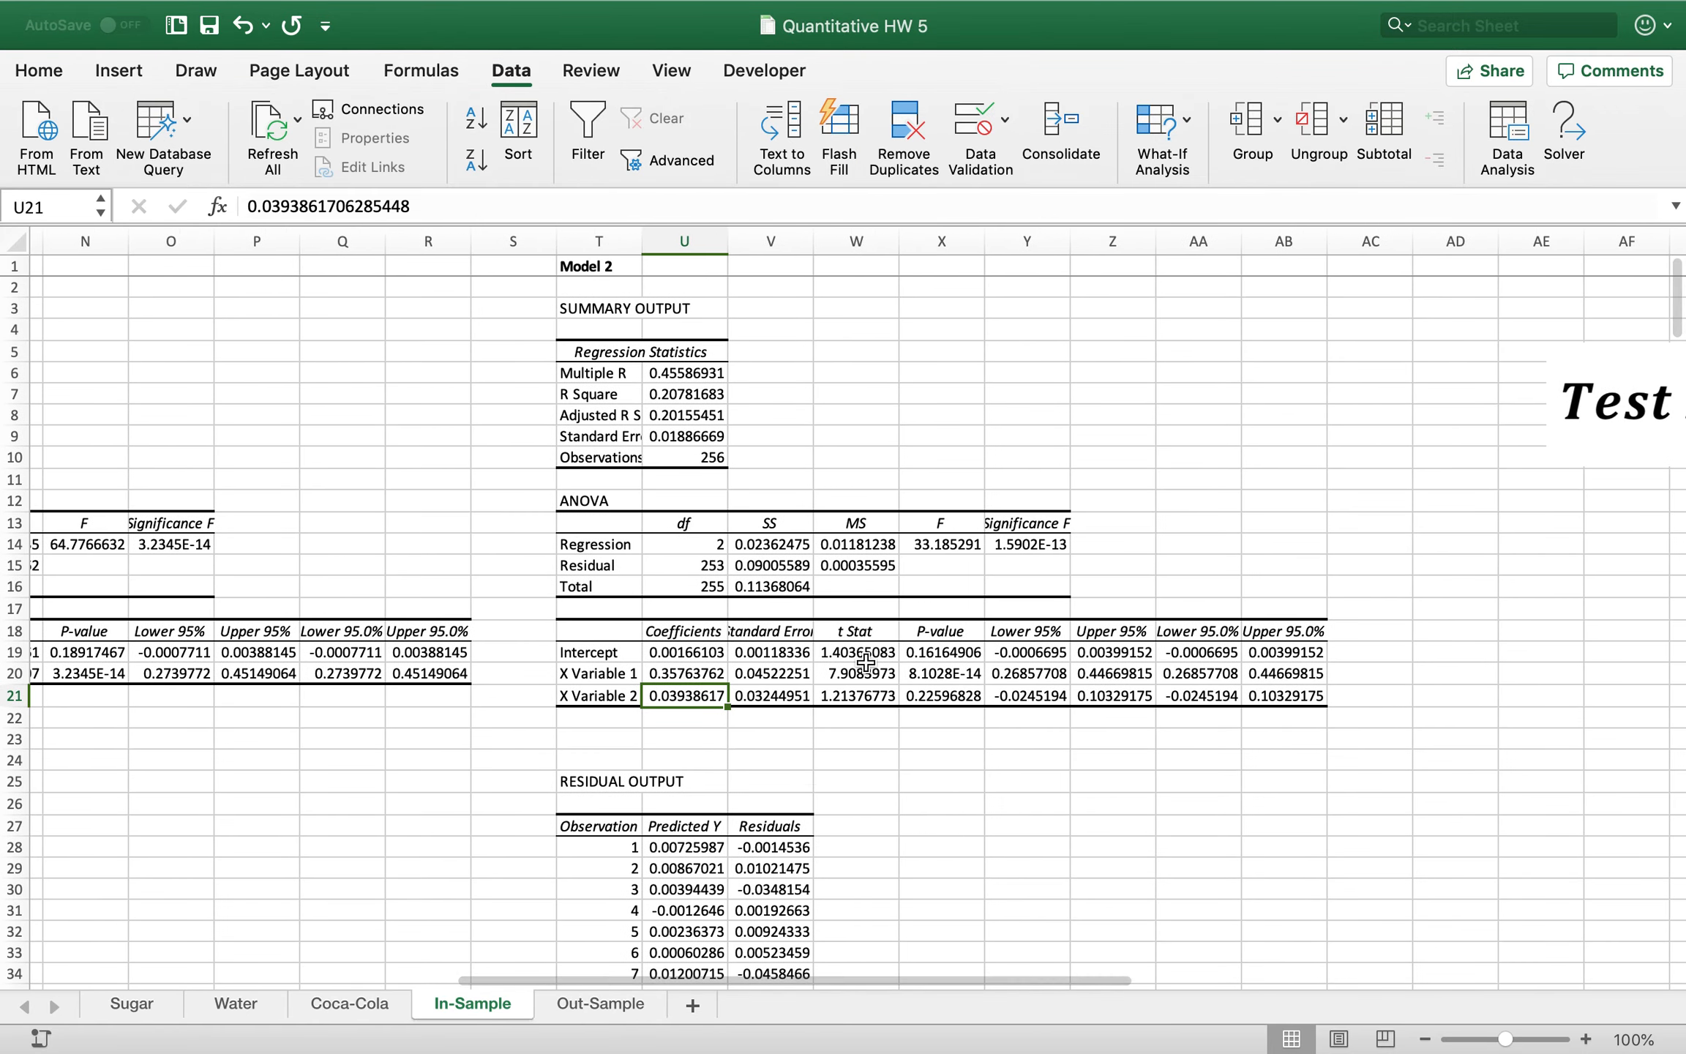
scroll(866, 663, "right", 1)
scroll(865, 663, "right", 1)
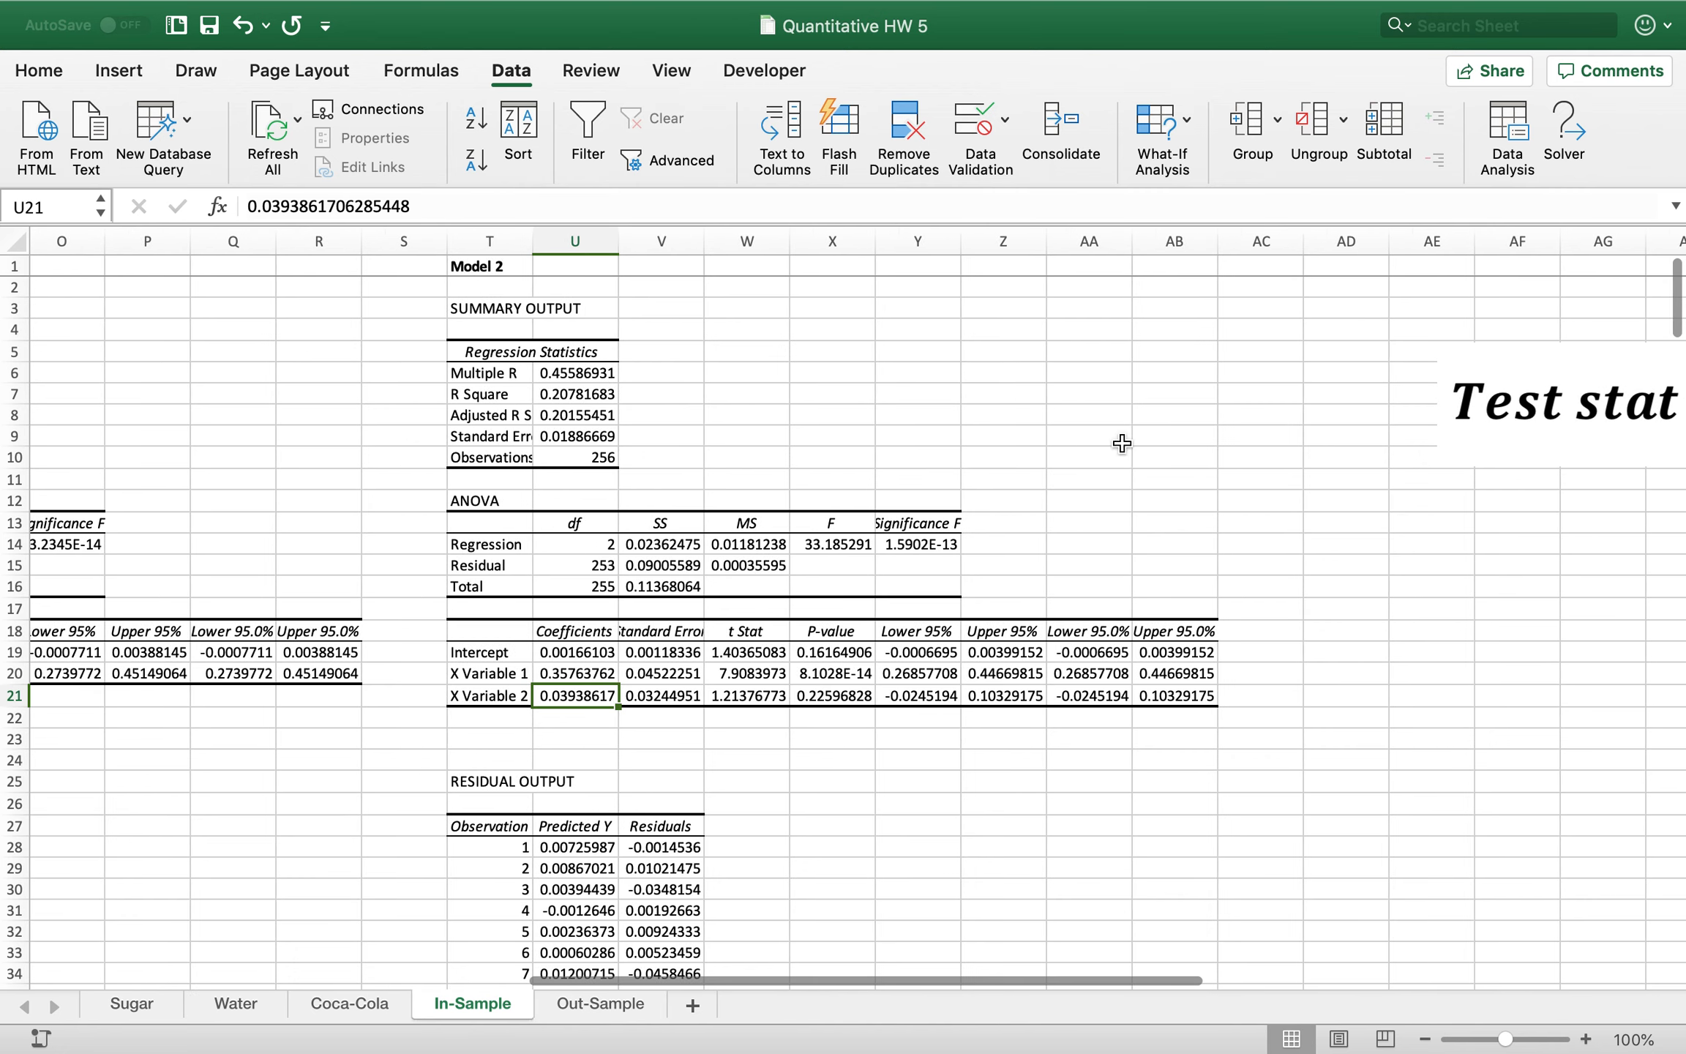
scroll(1030, 573, "right", 2)
scroll(1028, 573, "right", 9)
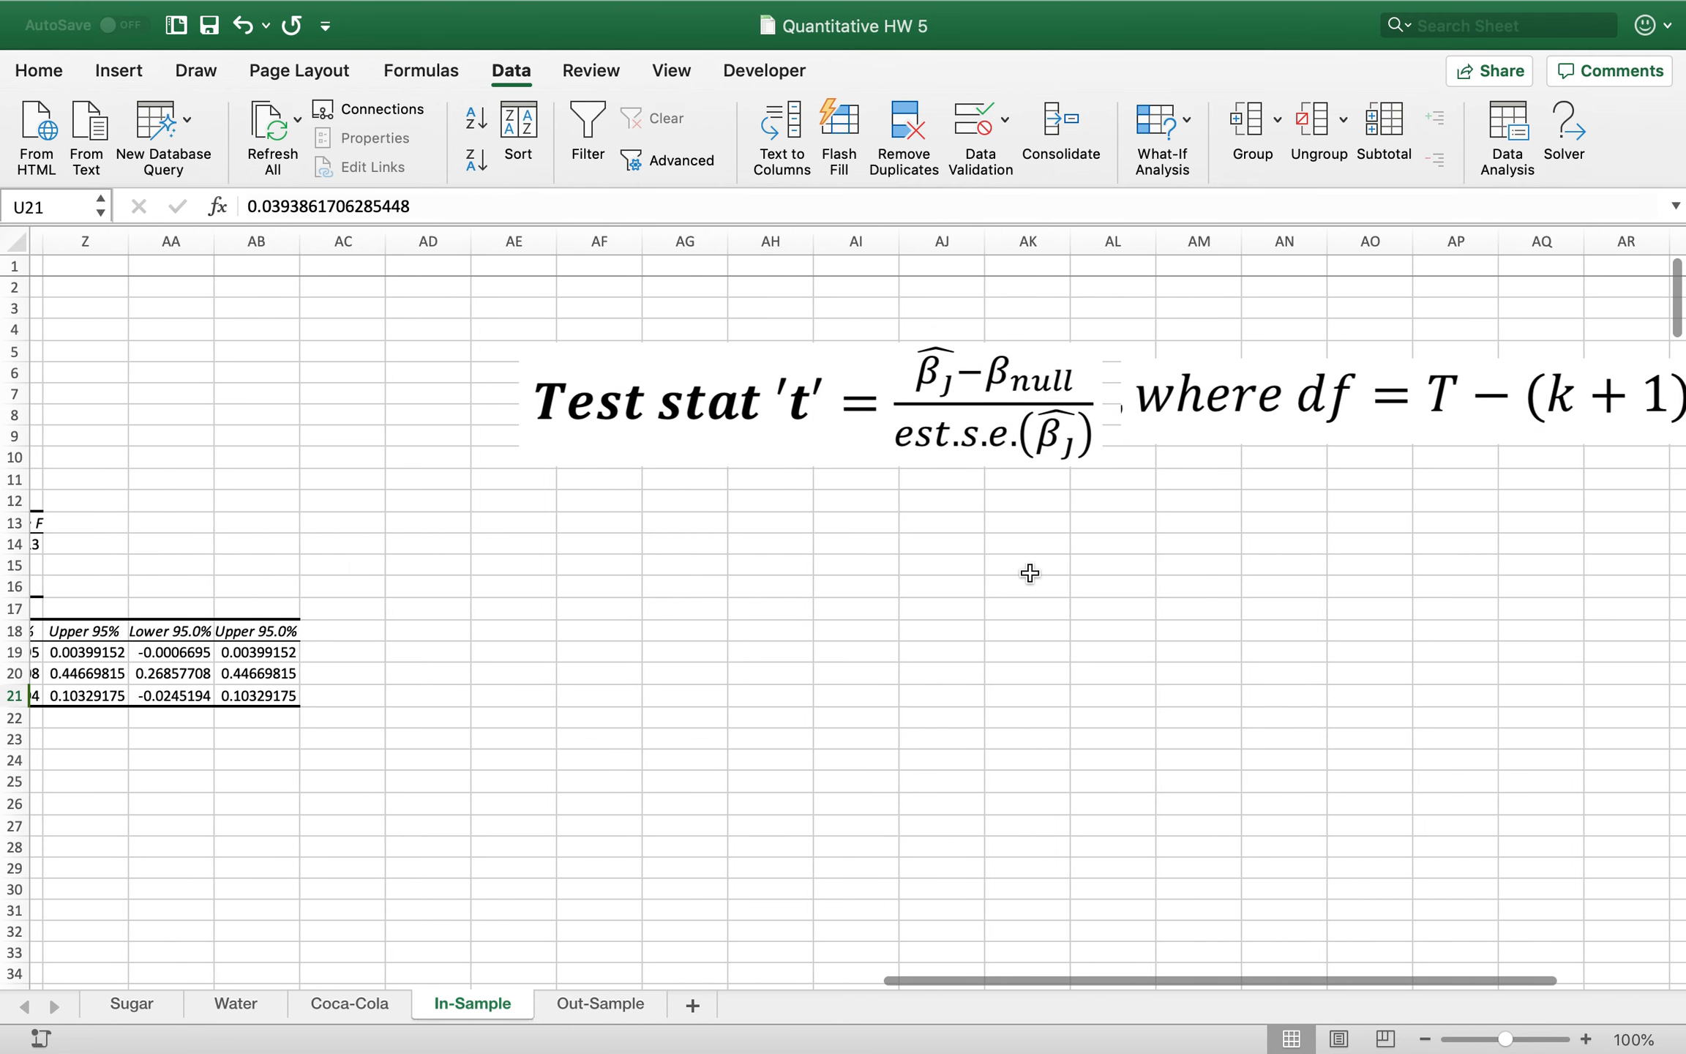
scroll(1185, 451, "right", 1)
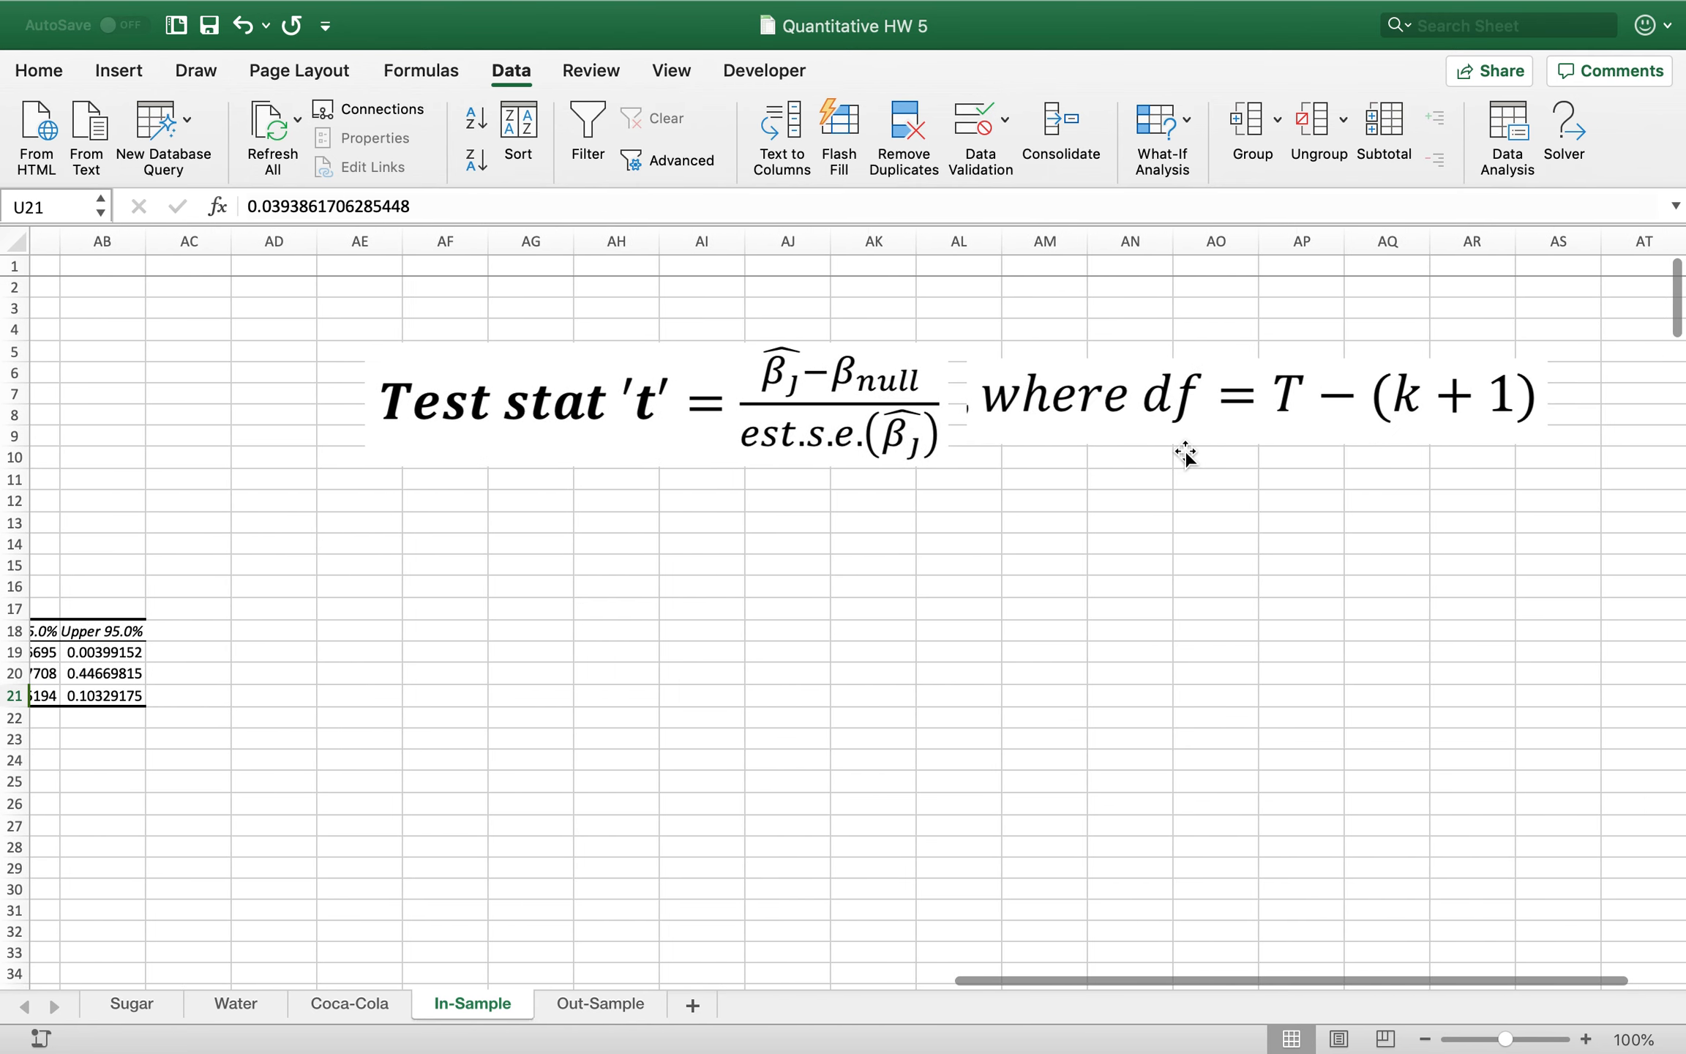
scroll(725, 525, "right", 1)
scroll(725, 525, "left", 1)
Move the t-statistic formula picture slightly up and select cell AF12 below it
left_click_drag(677, 421, 621, 414)
left_click(452, 520)
left_click(401, 499)
scroll(401, 499, "left", 1)
scroll(401, 499, "down", 1)
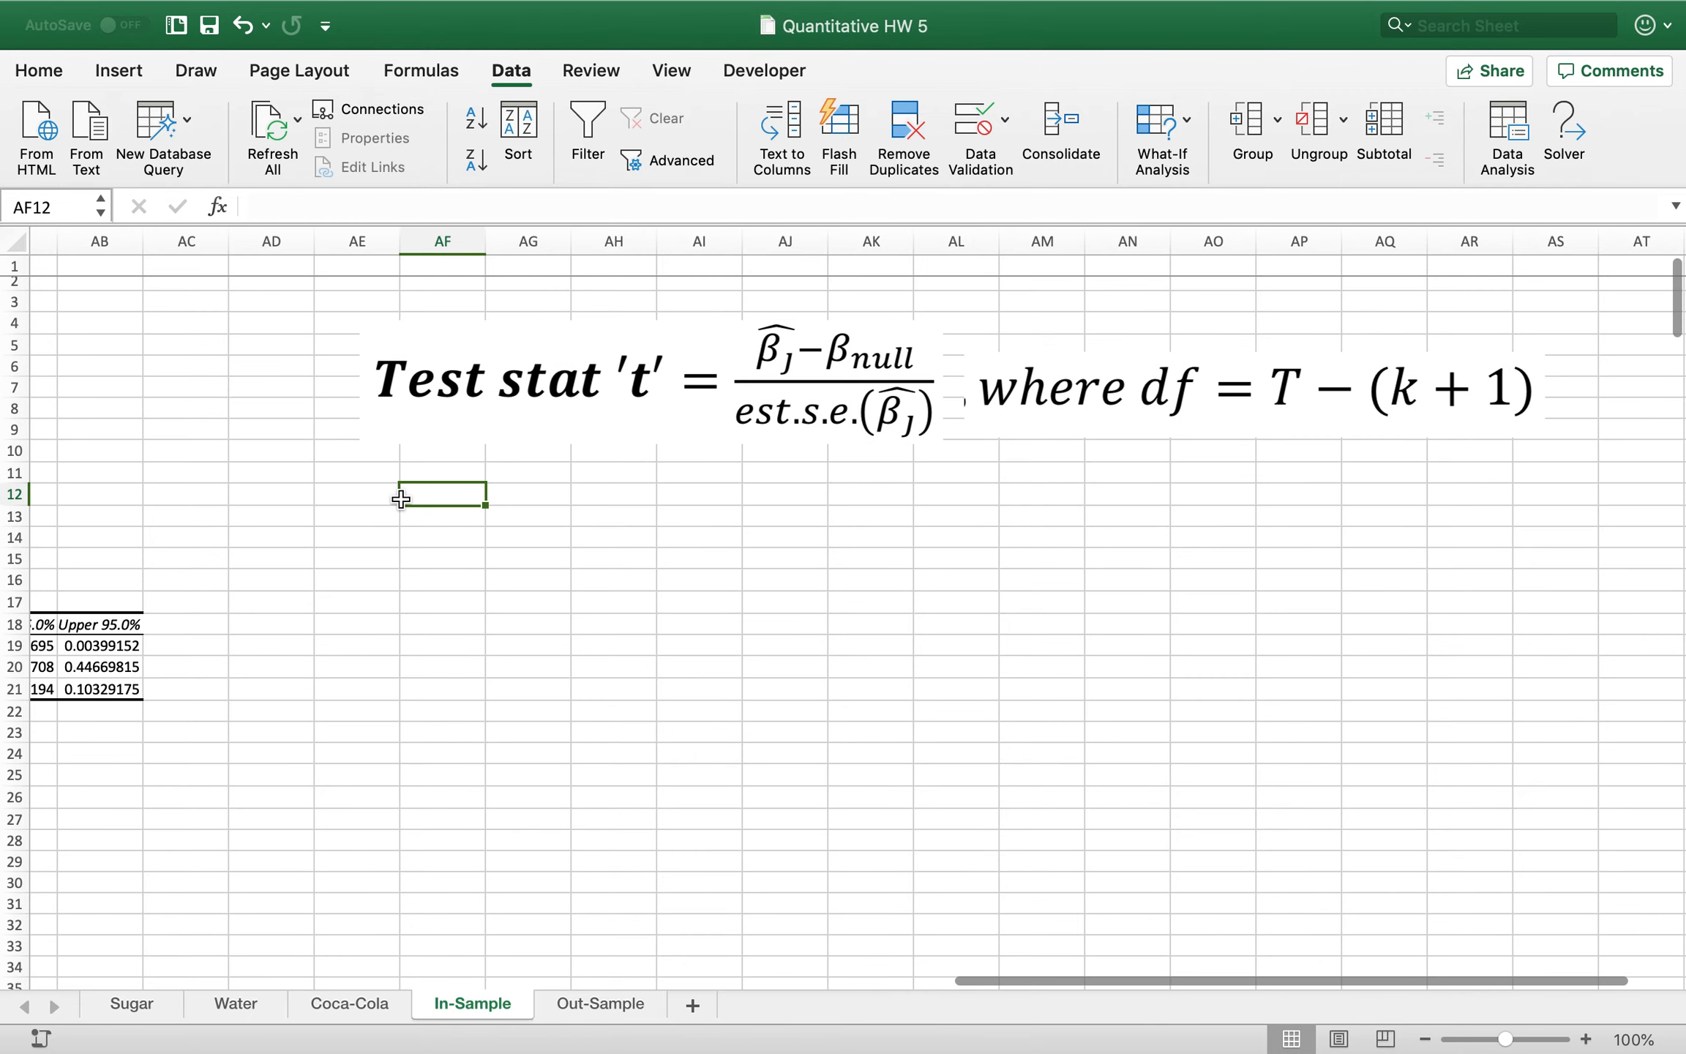
scroll(509, 494, "up", 1)
scroll(509, 494, "right", 1)
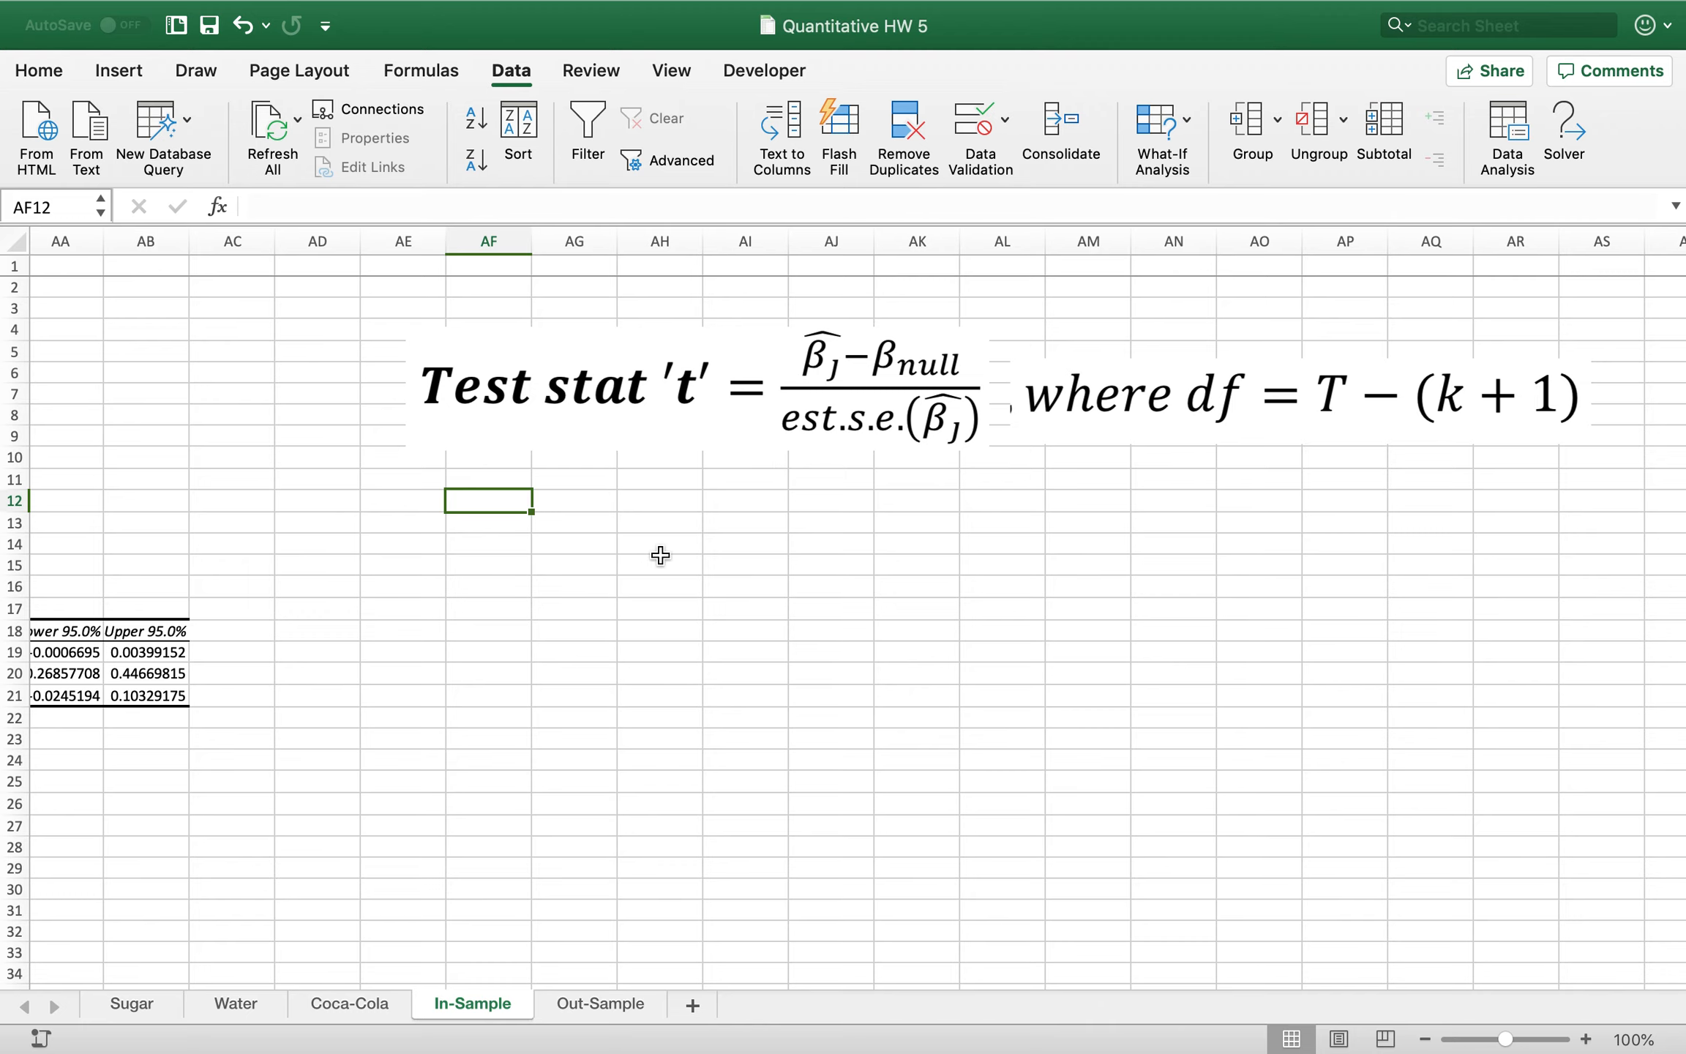
scroll(630, 564, "left", 1)
scroll(630, 564, "left", 1)
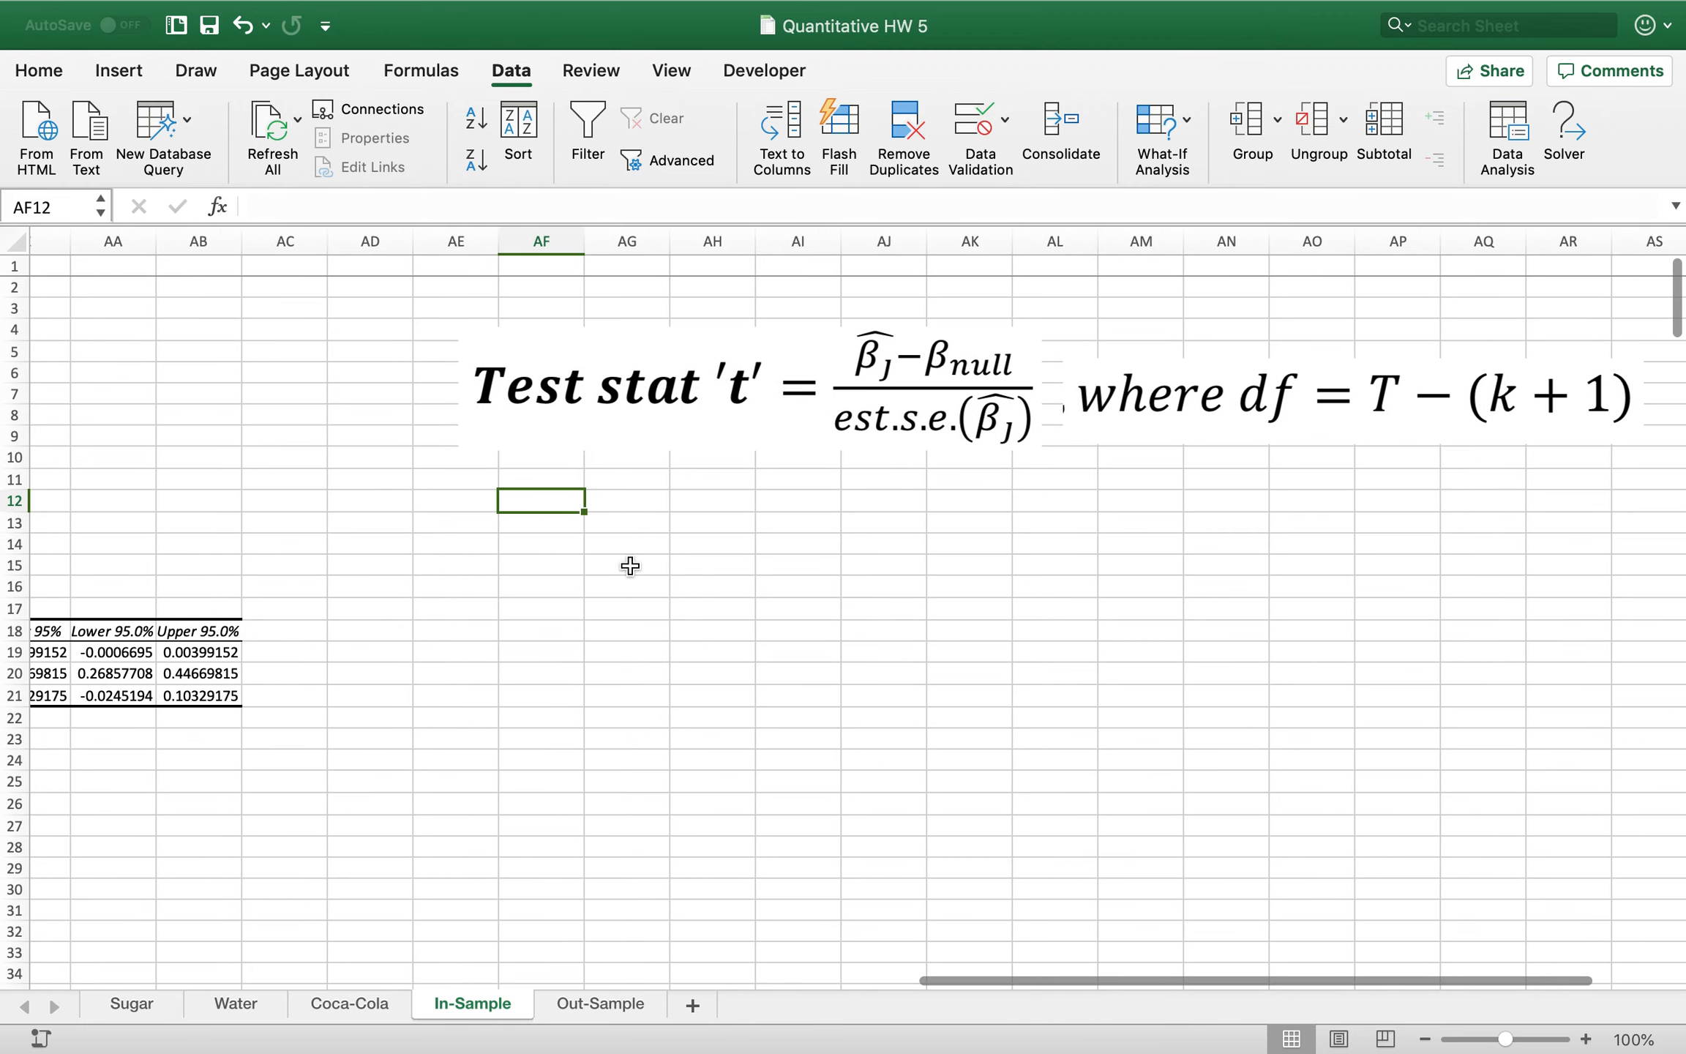
Open Quantitative Formula Sheet.pdf from the desktop in full screen and examine its hypothesis tests on coefficients for MLR
key("ctrl+Left")
key("ctrl+Left")
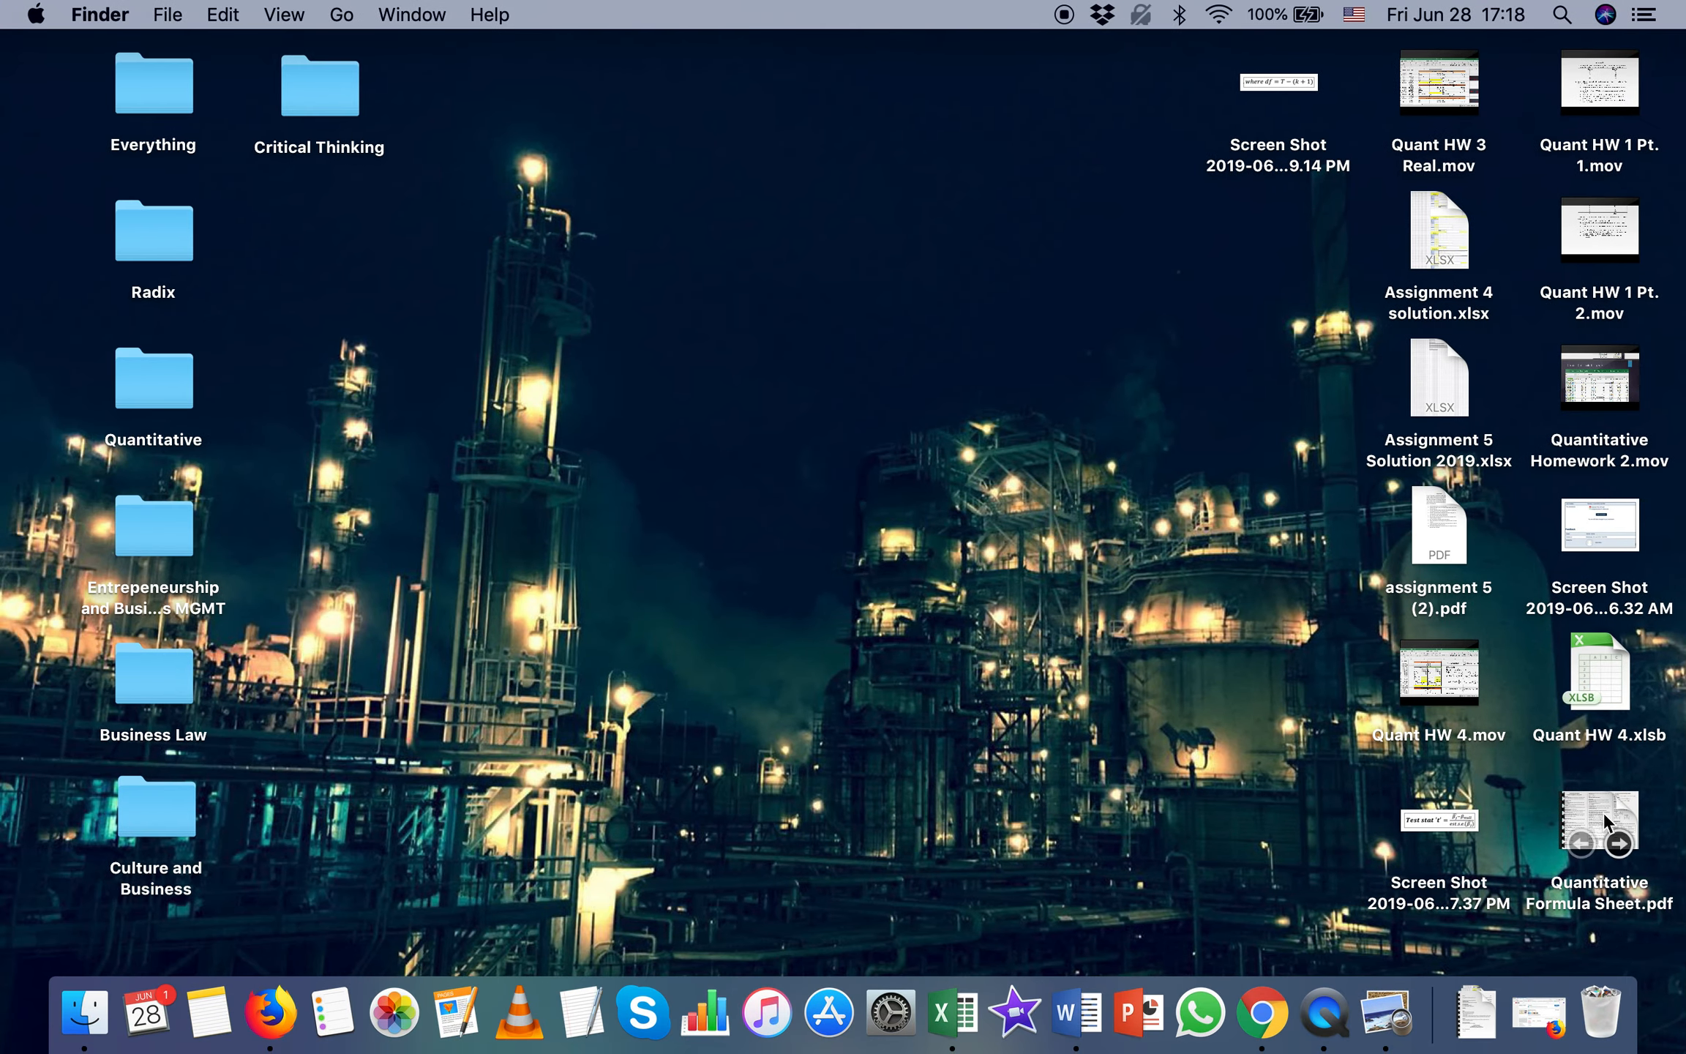
double_click(1603, 812)
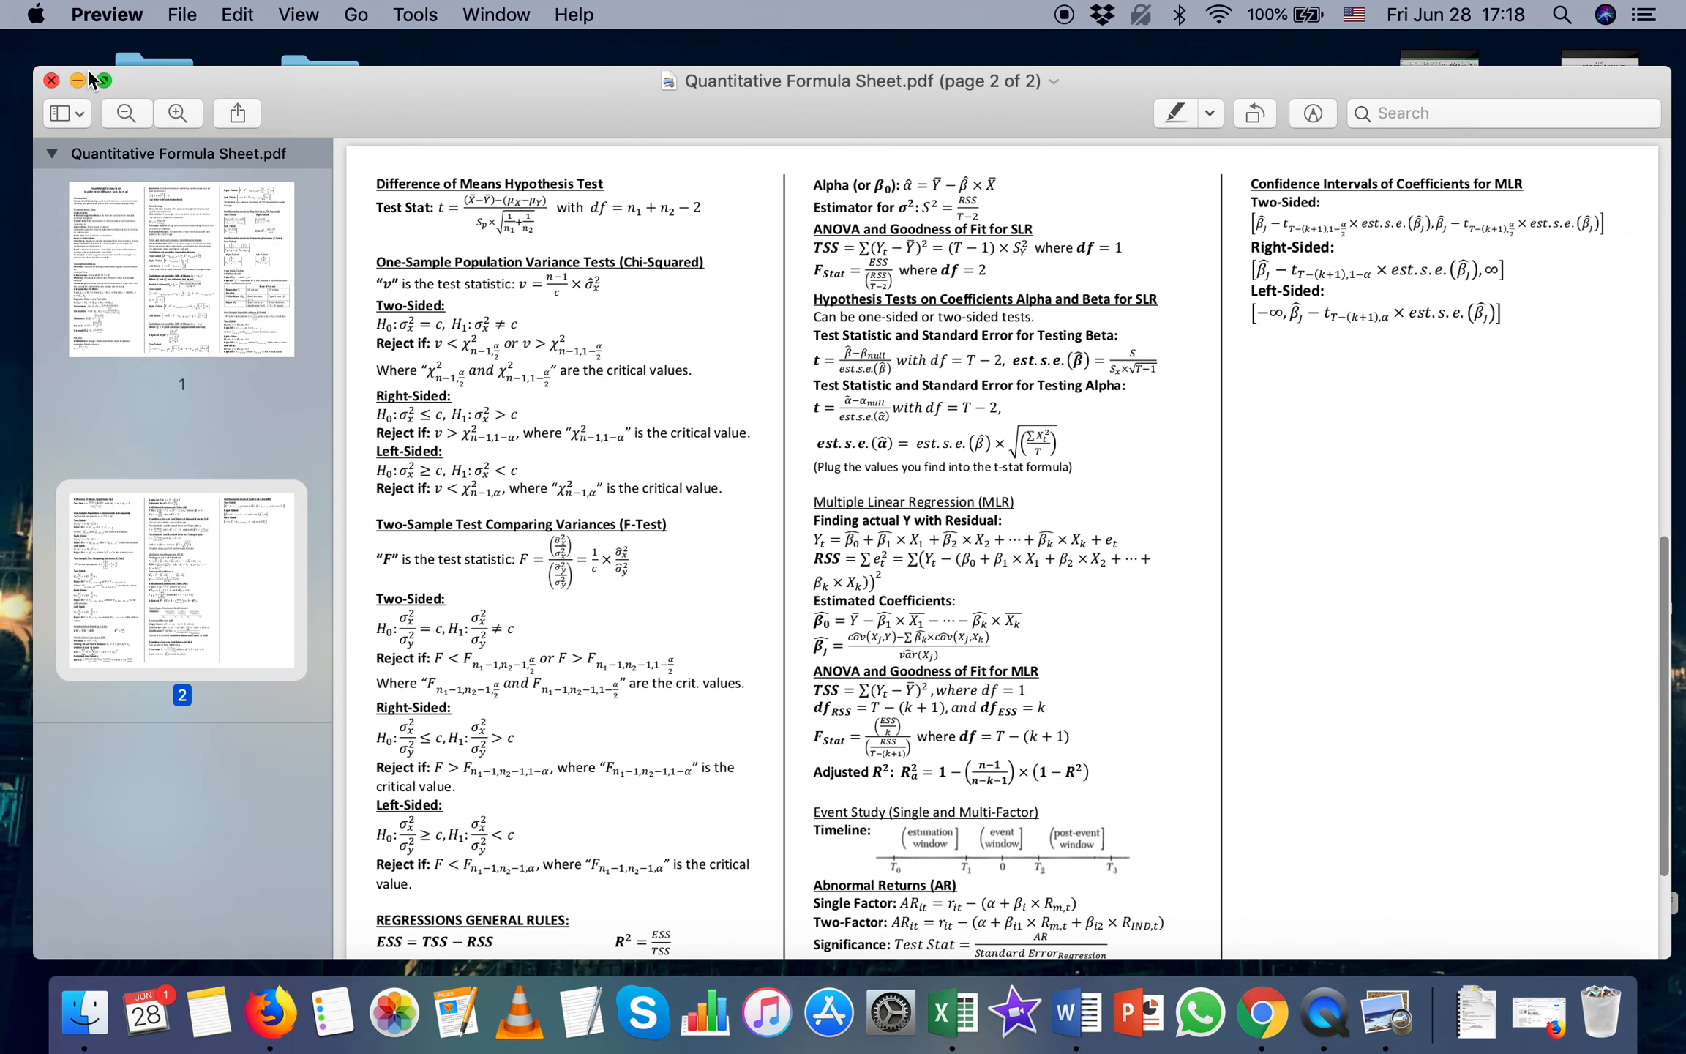
left_click(103, 80)
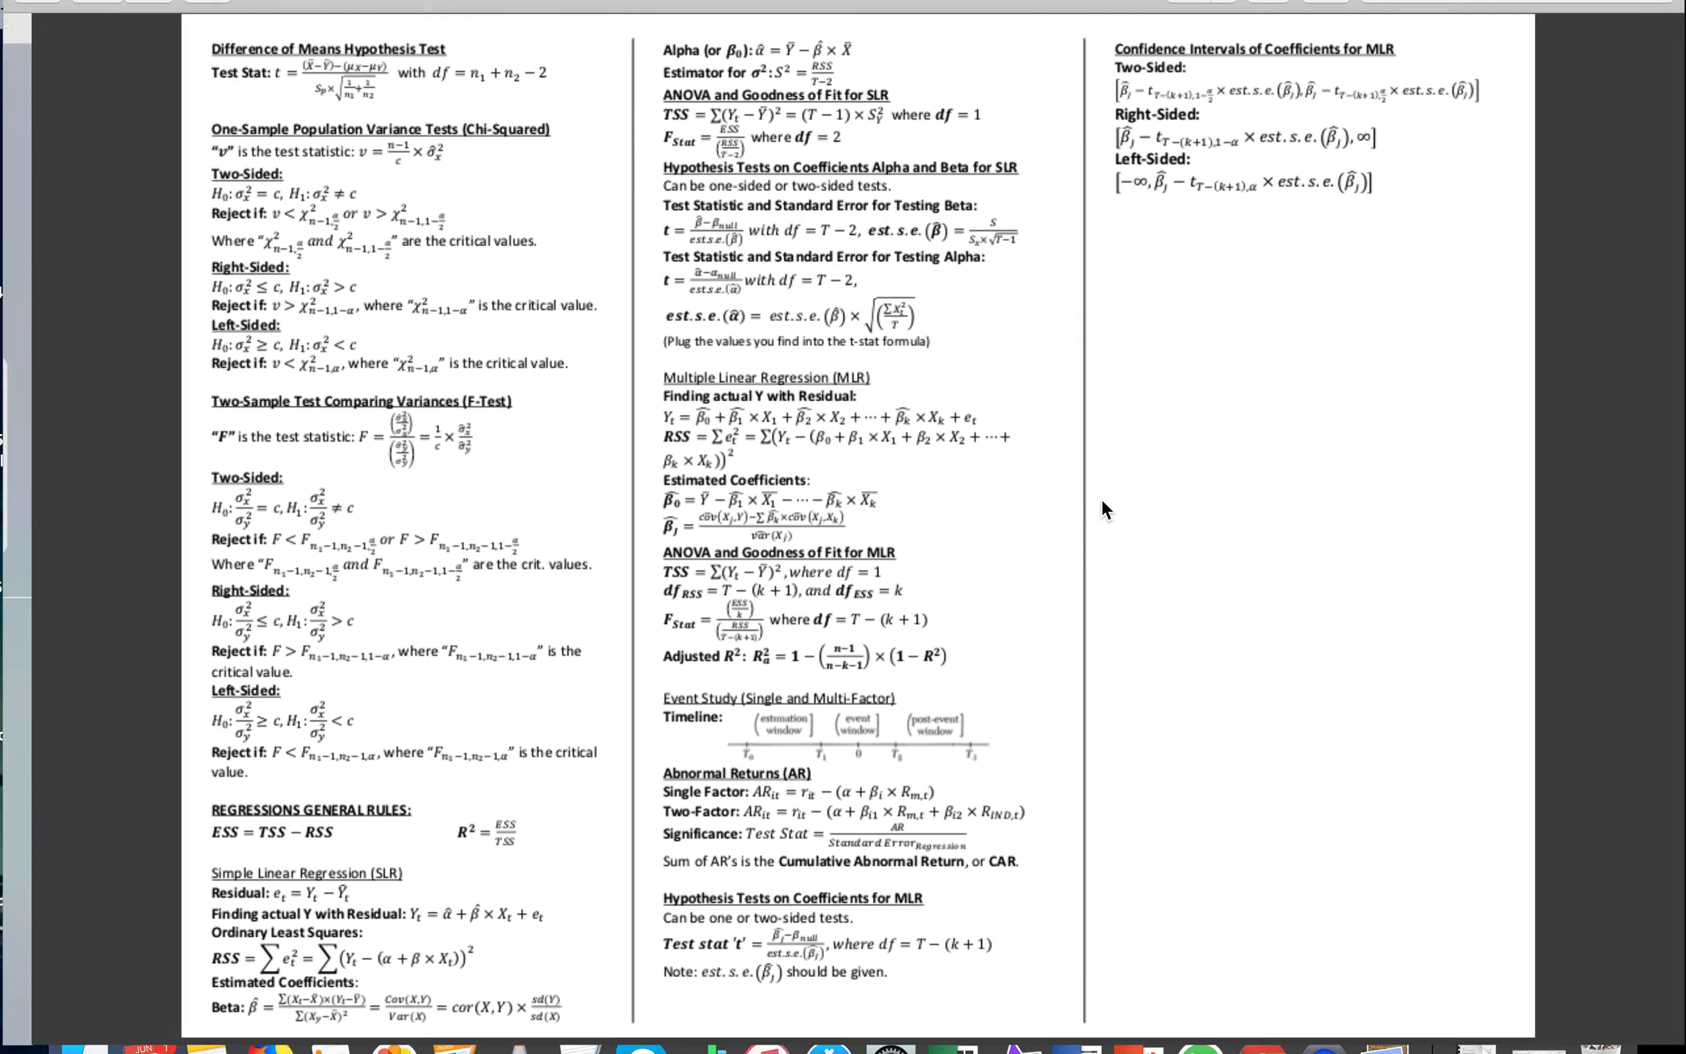
scroll(1021, 433, "up", 2)
scroll(1021, 433, "down", 3)
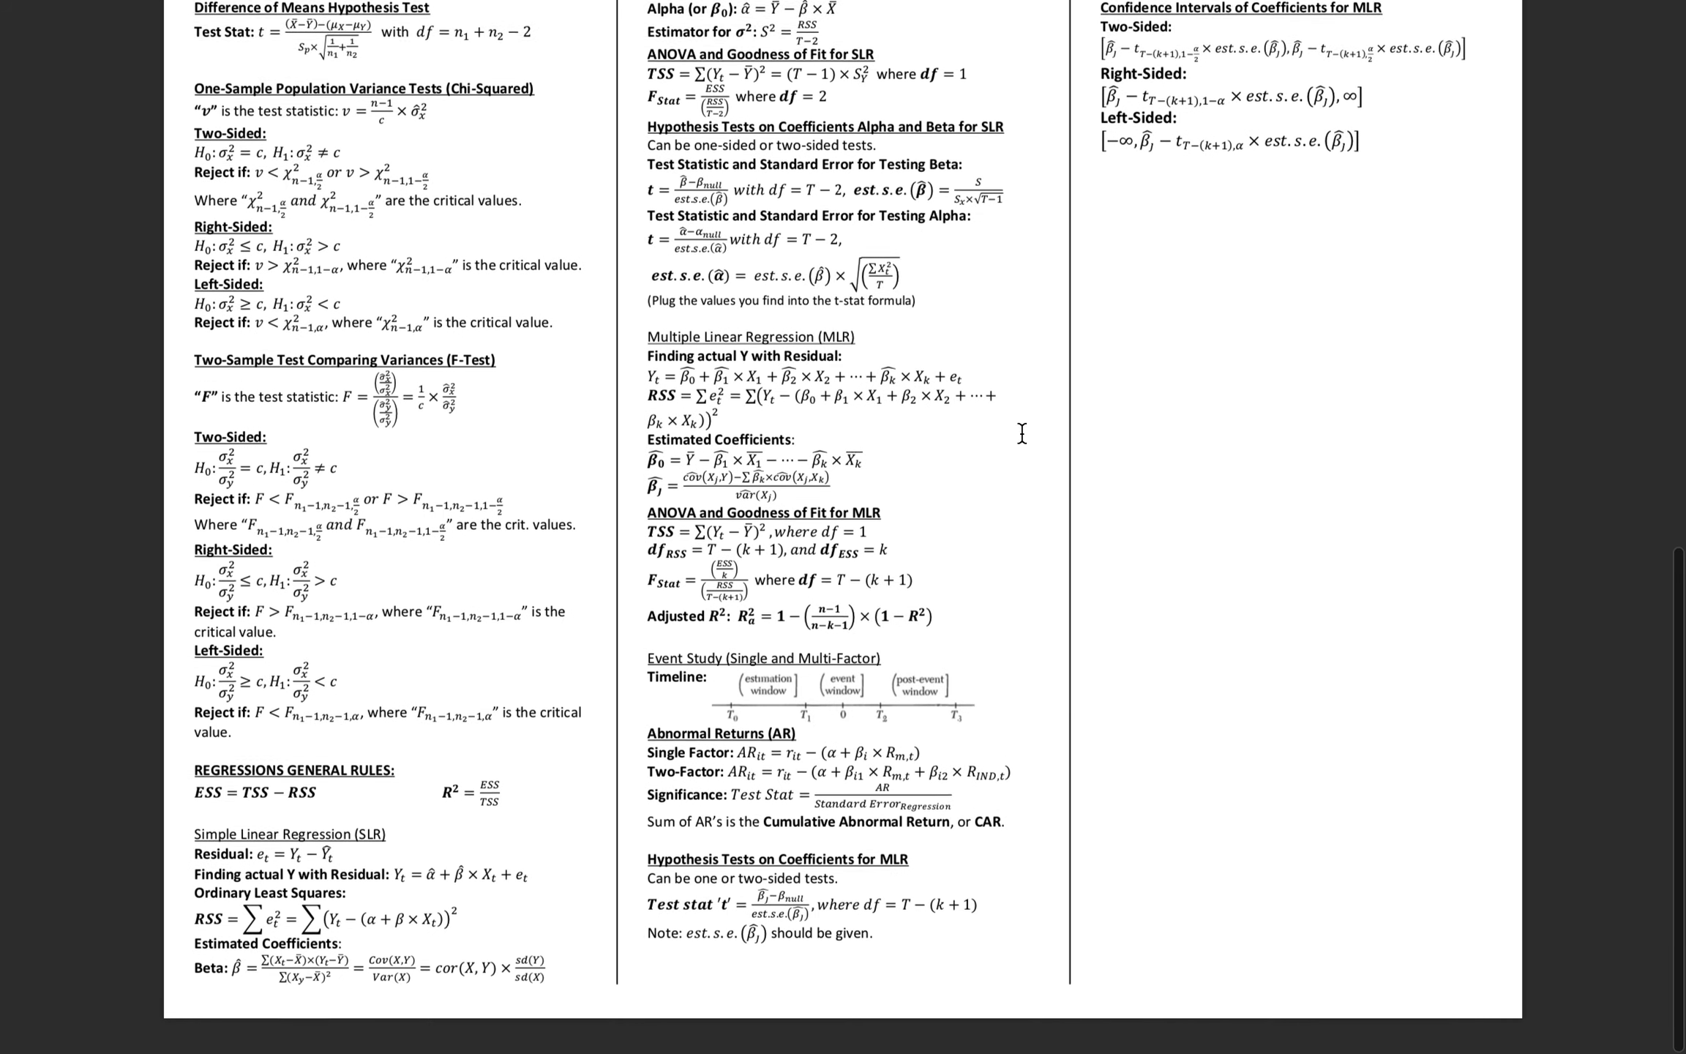
scroll(774, 913, "up", 10)
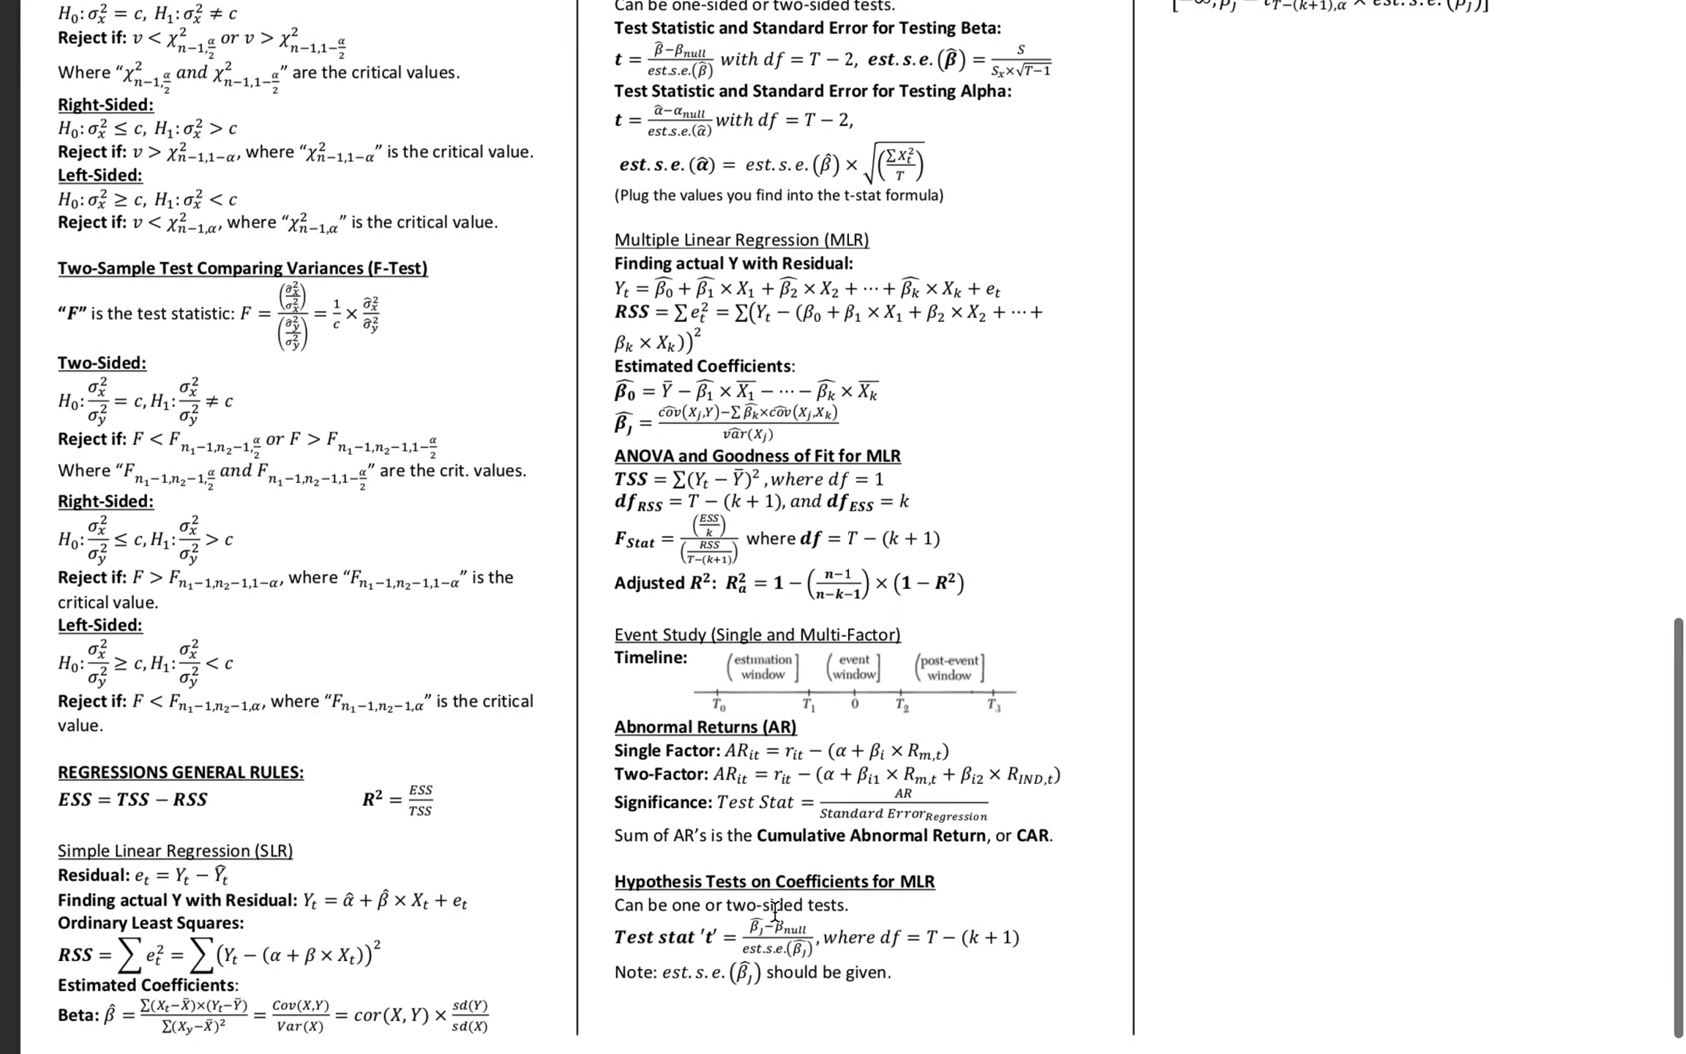
scroll(775, 910, "down", 10)
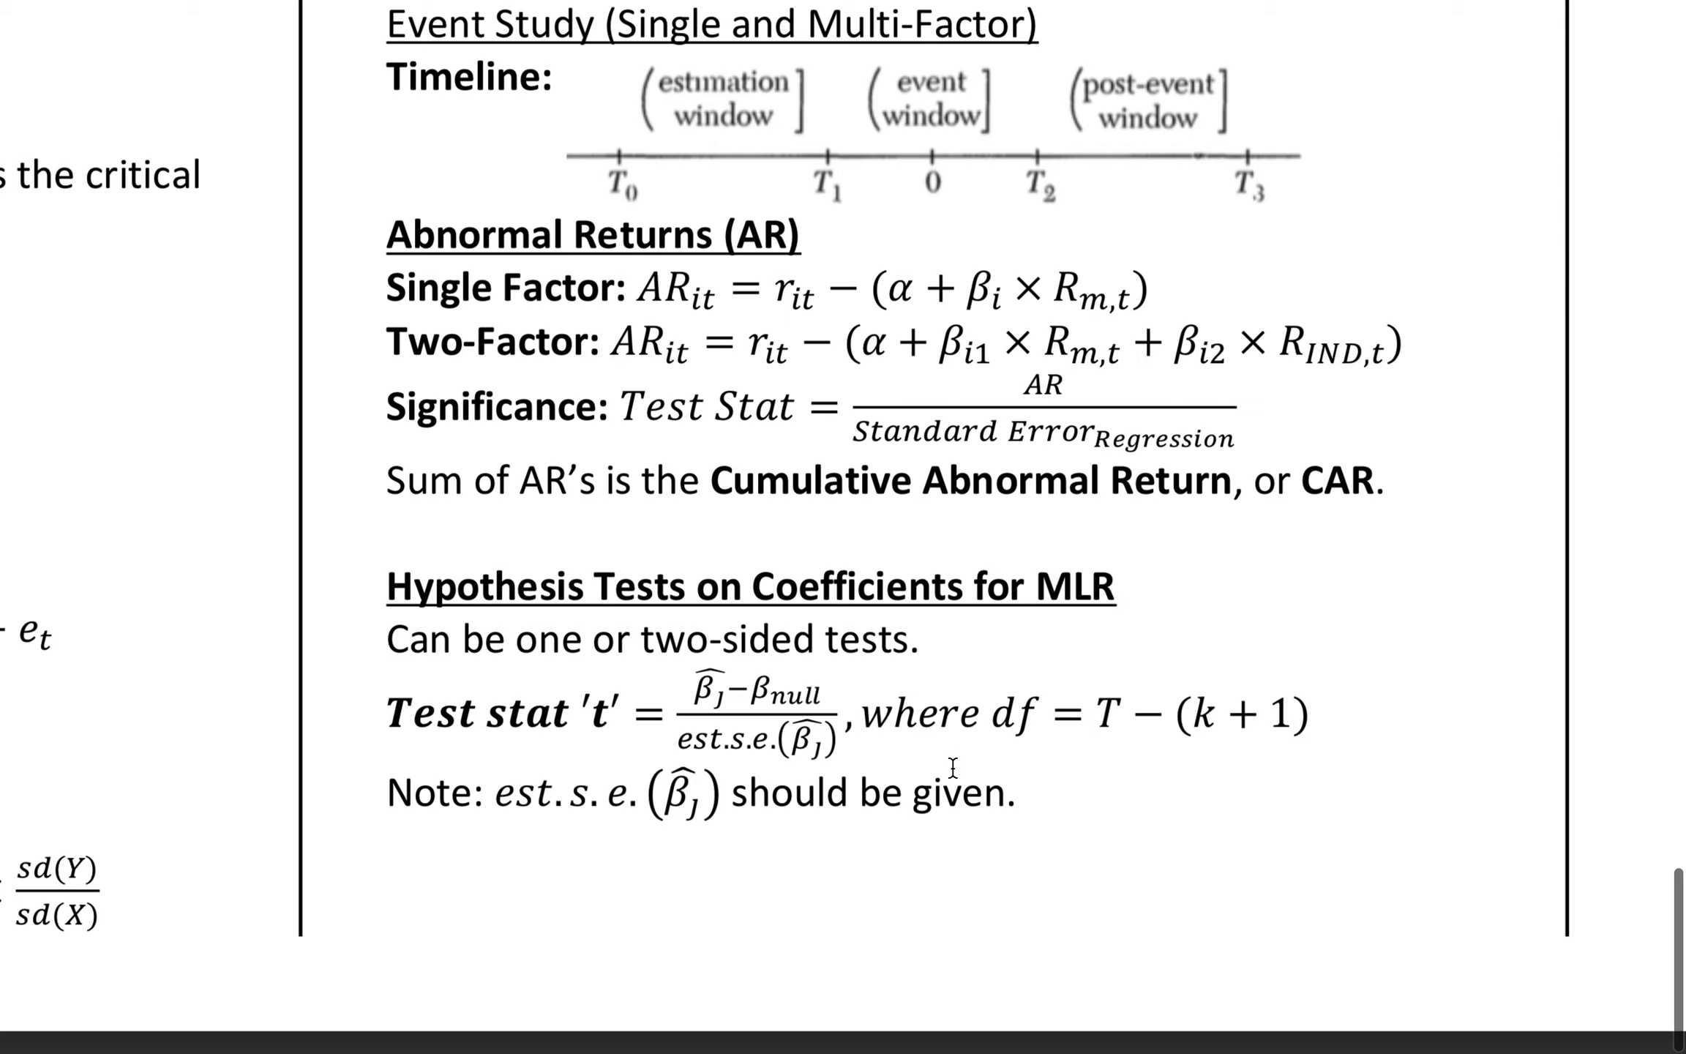
scroll(952, 768, "up", 12)
scroll(952, 767, "down", 10)
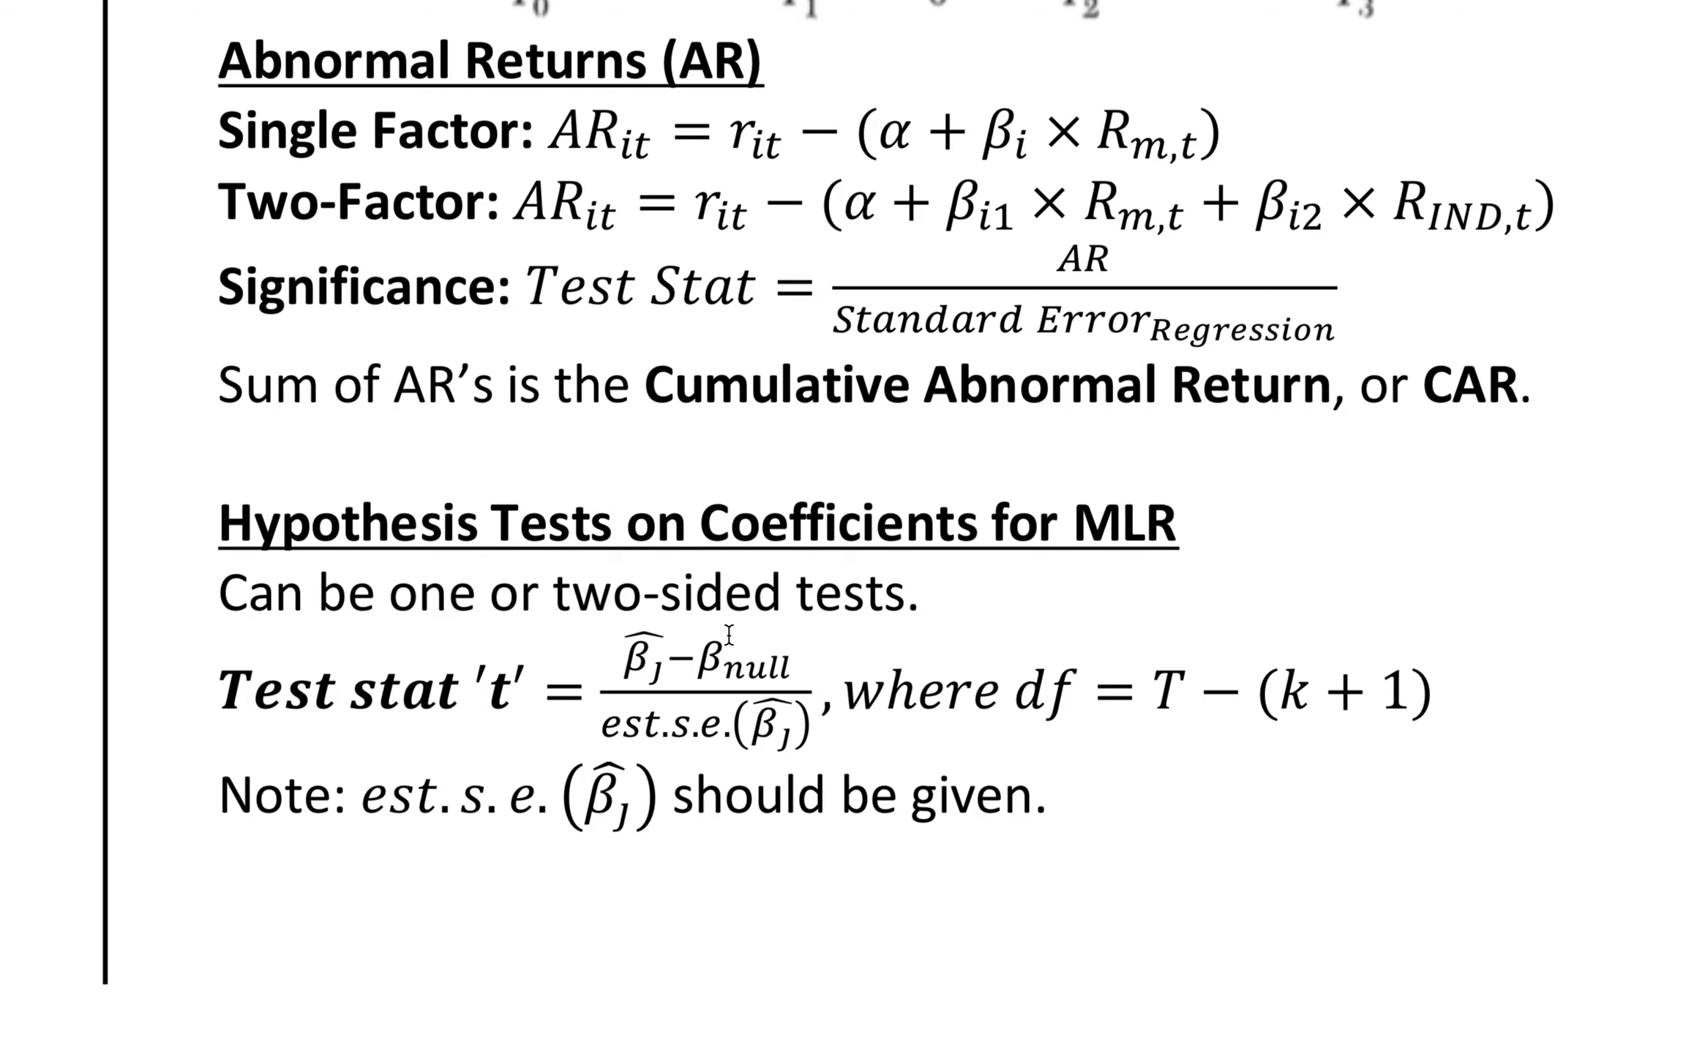
Return to the Quantitative HW 5 workbook and enter the labels T:, k: and DF: in cells AF12 to AF14
key("ctrl+Right")
key("ctrl+Left")
key("ctrl+Left")
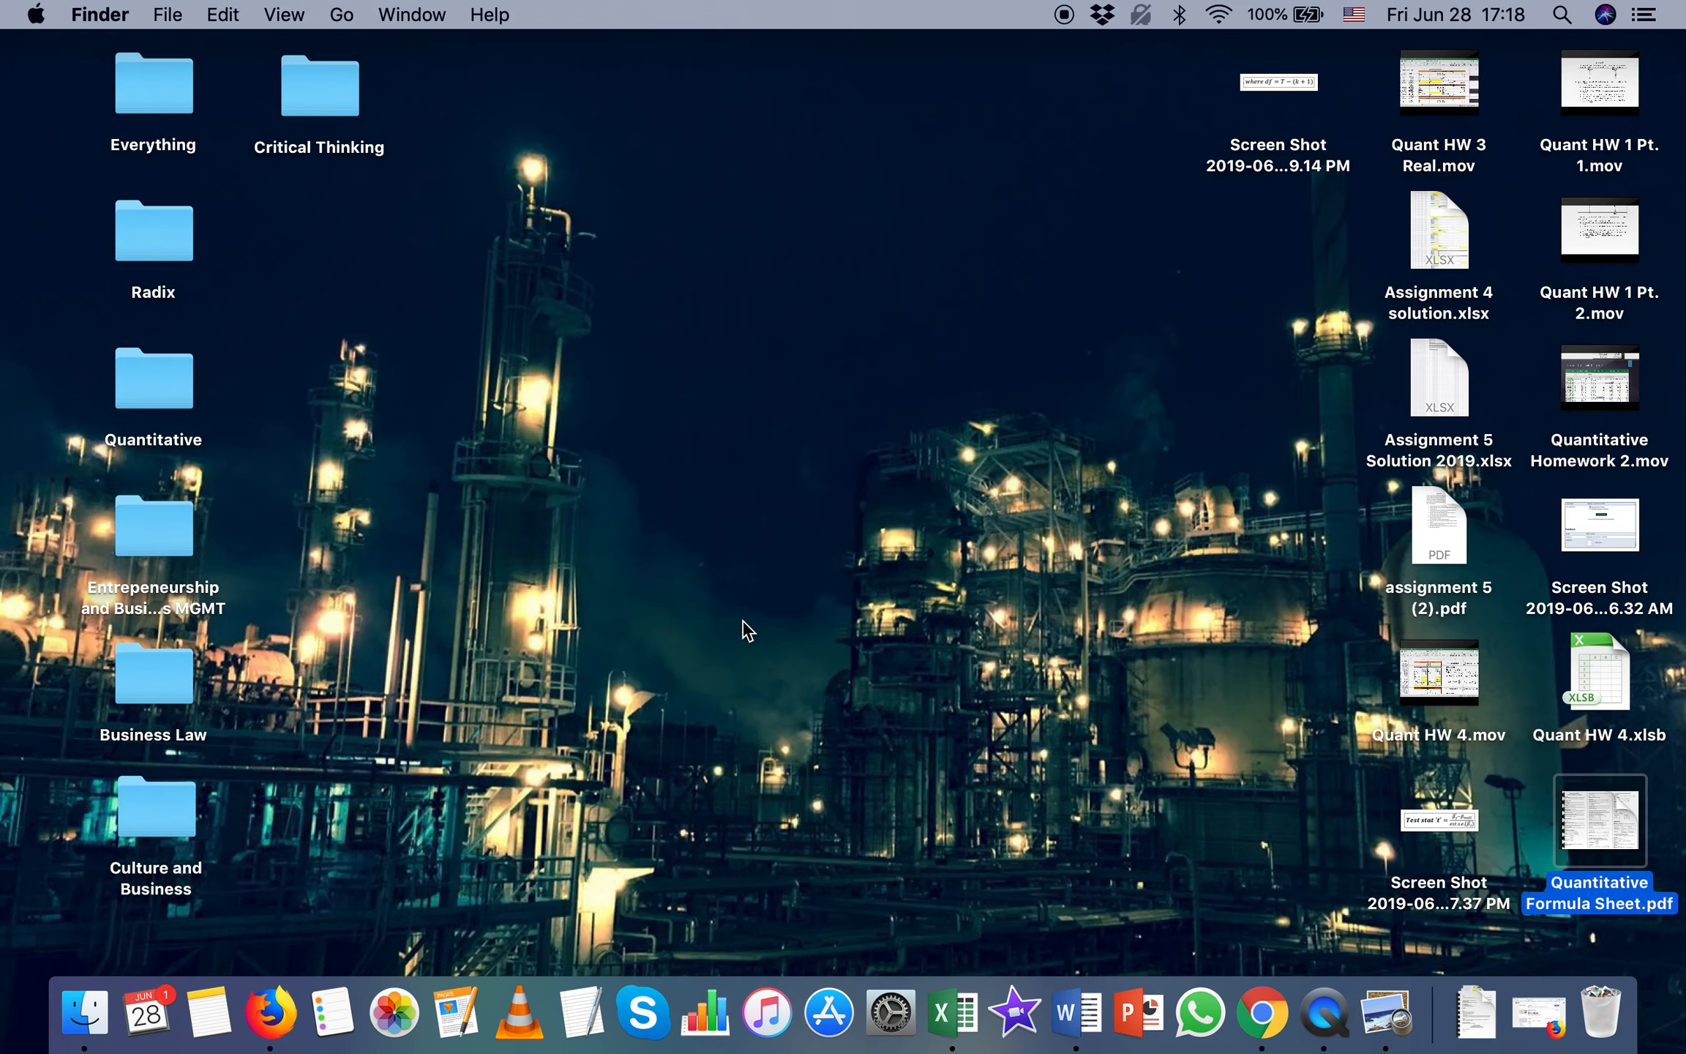
key("ctrl+Right")
key("ctrl+Right")
key("ctrl+Right")
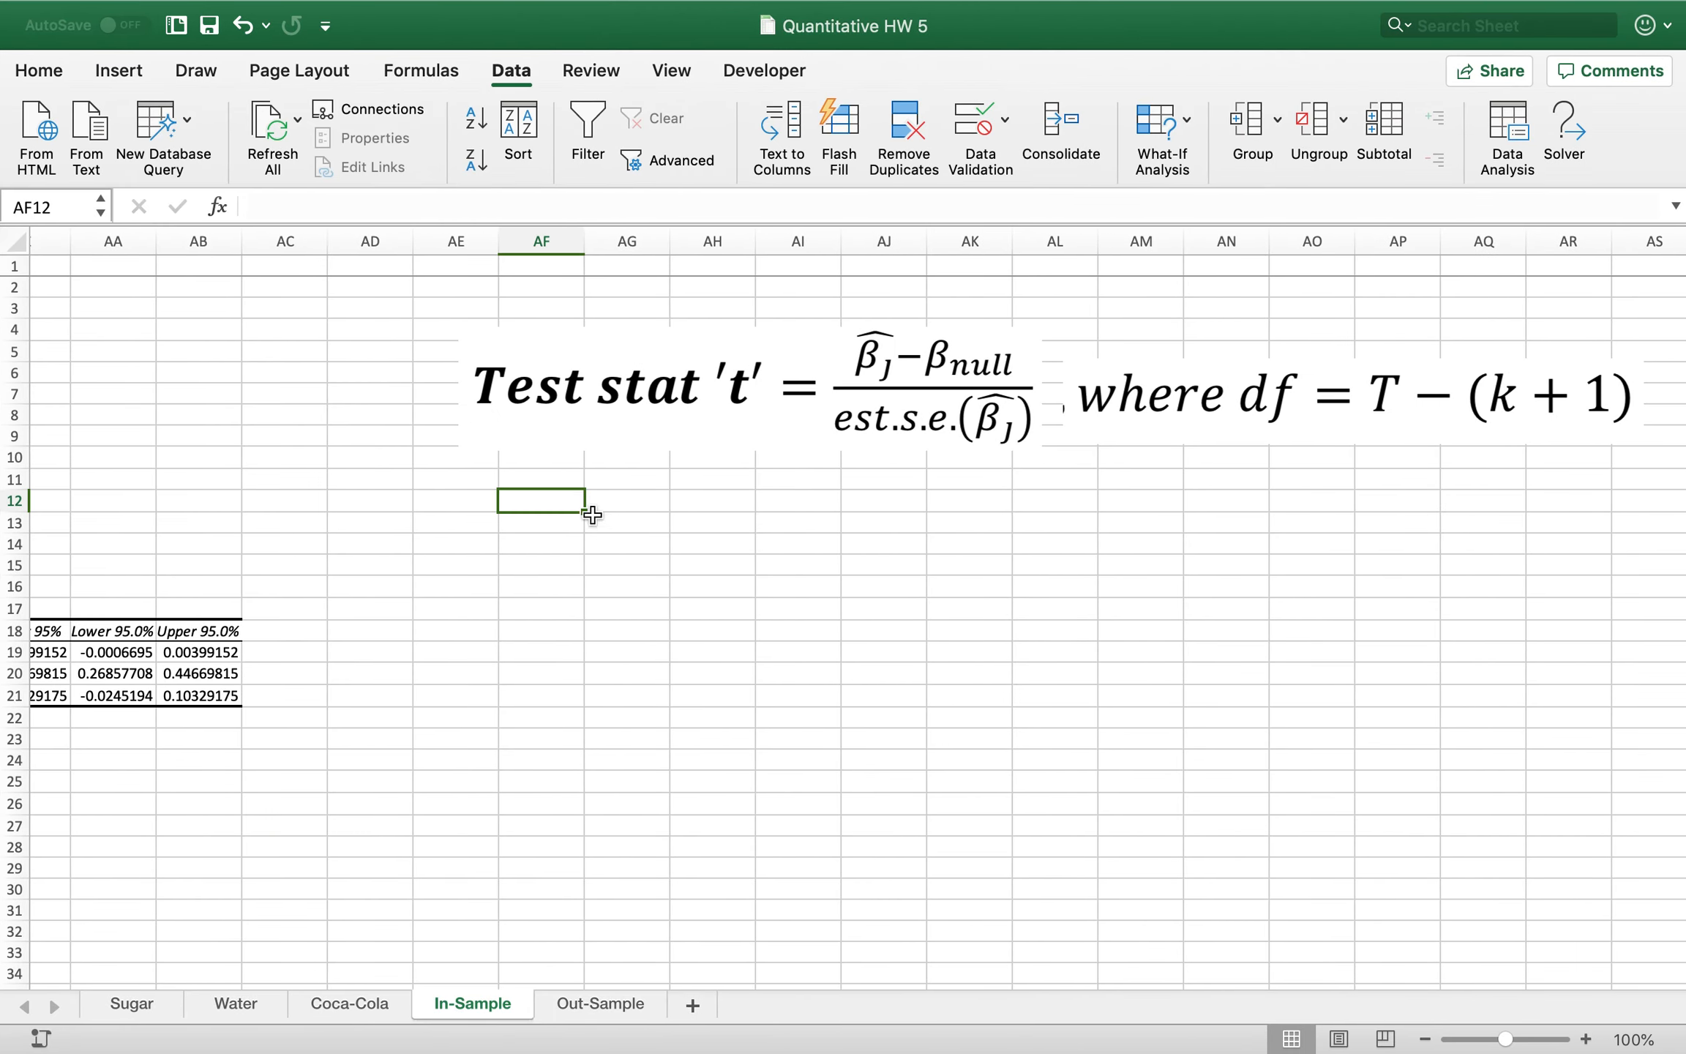
scroll(563, 501, "left", 1)
type("T:")
key("Return")
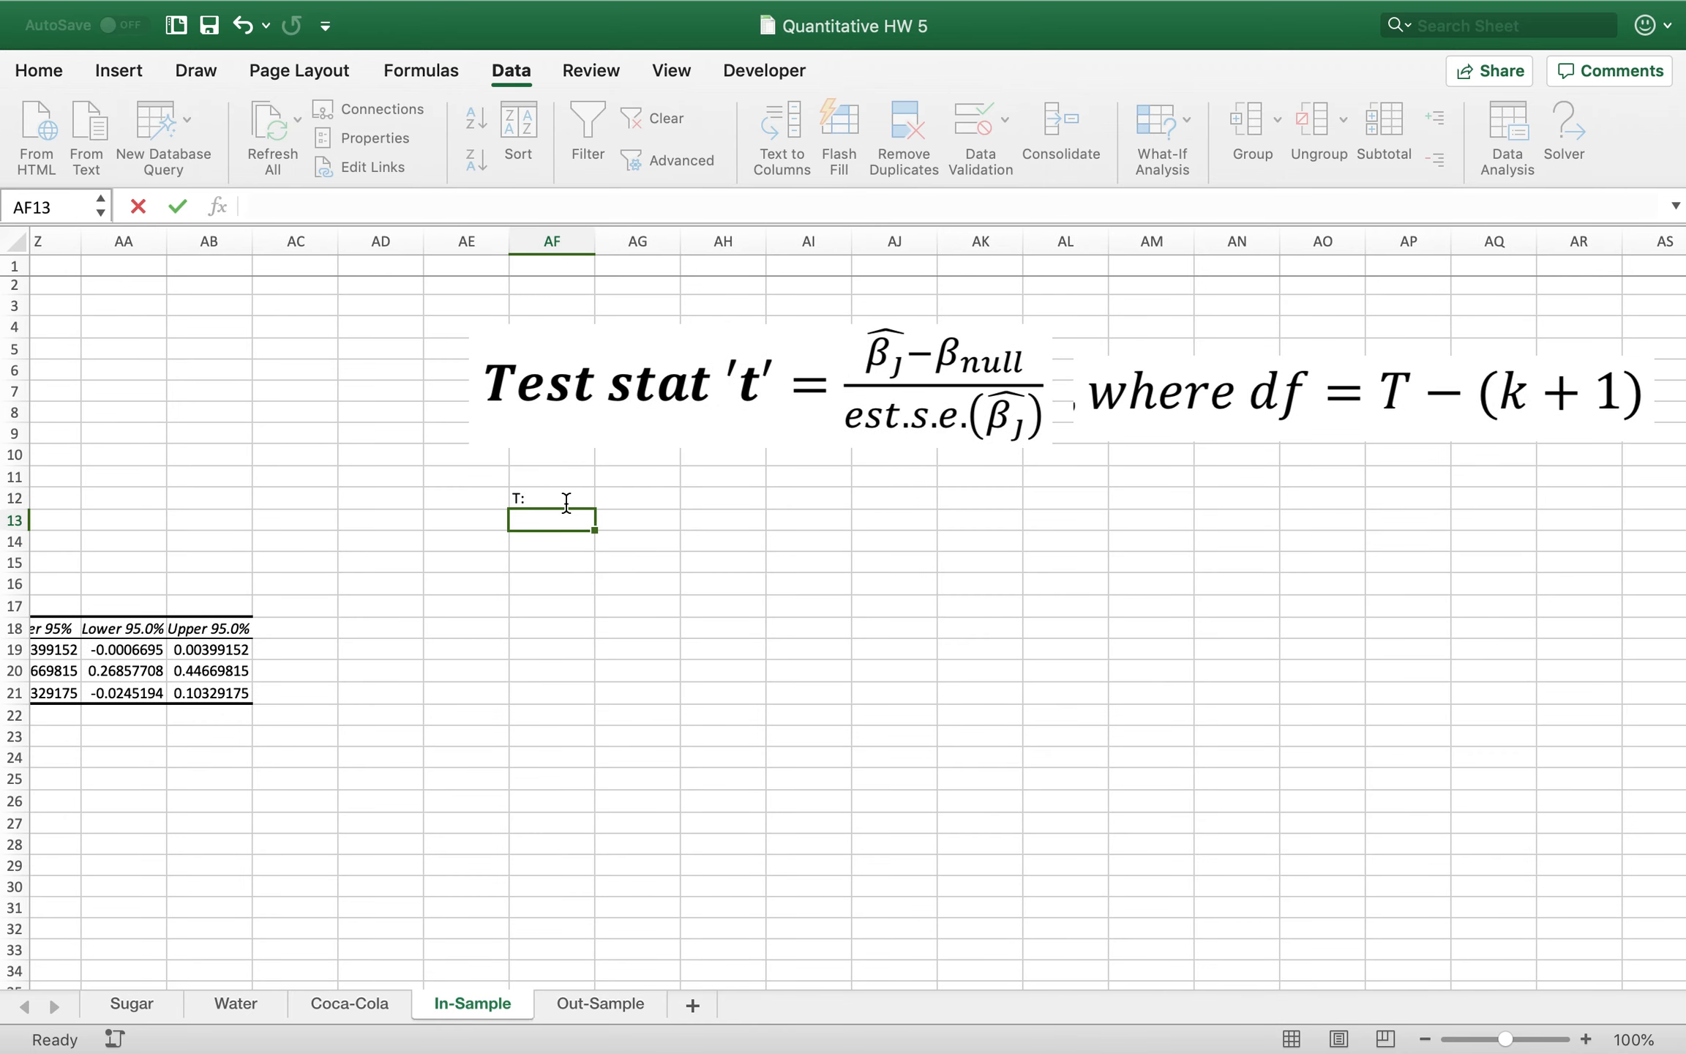
type("k:")
key("Return")
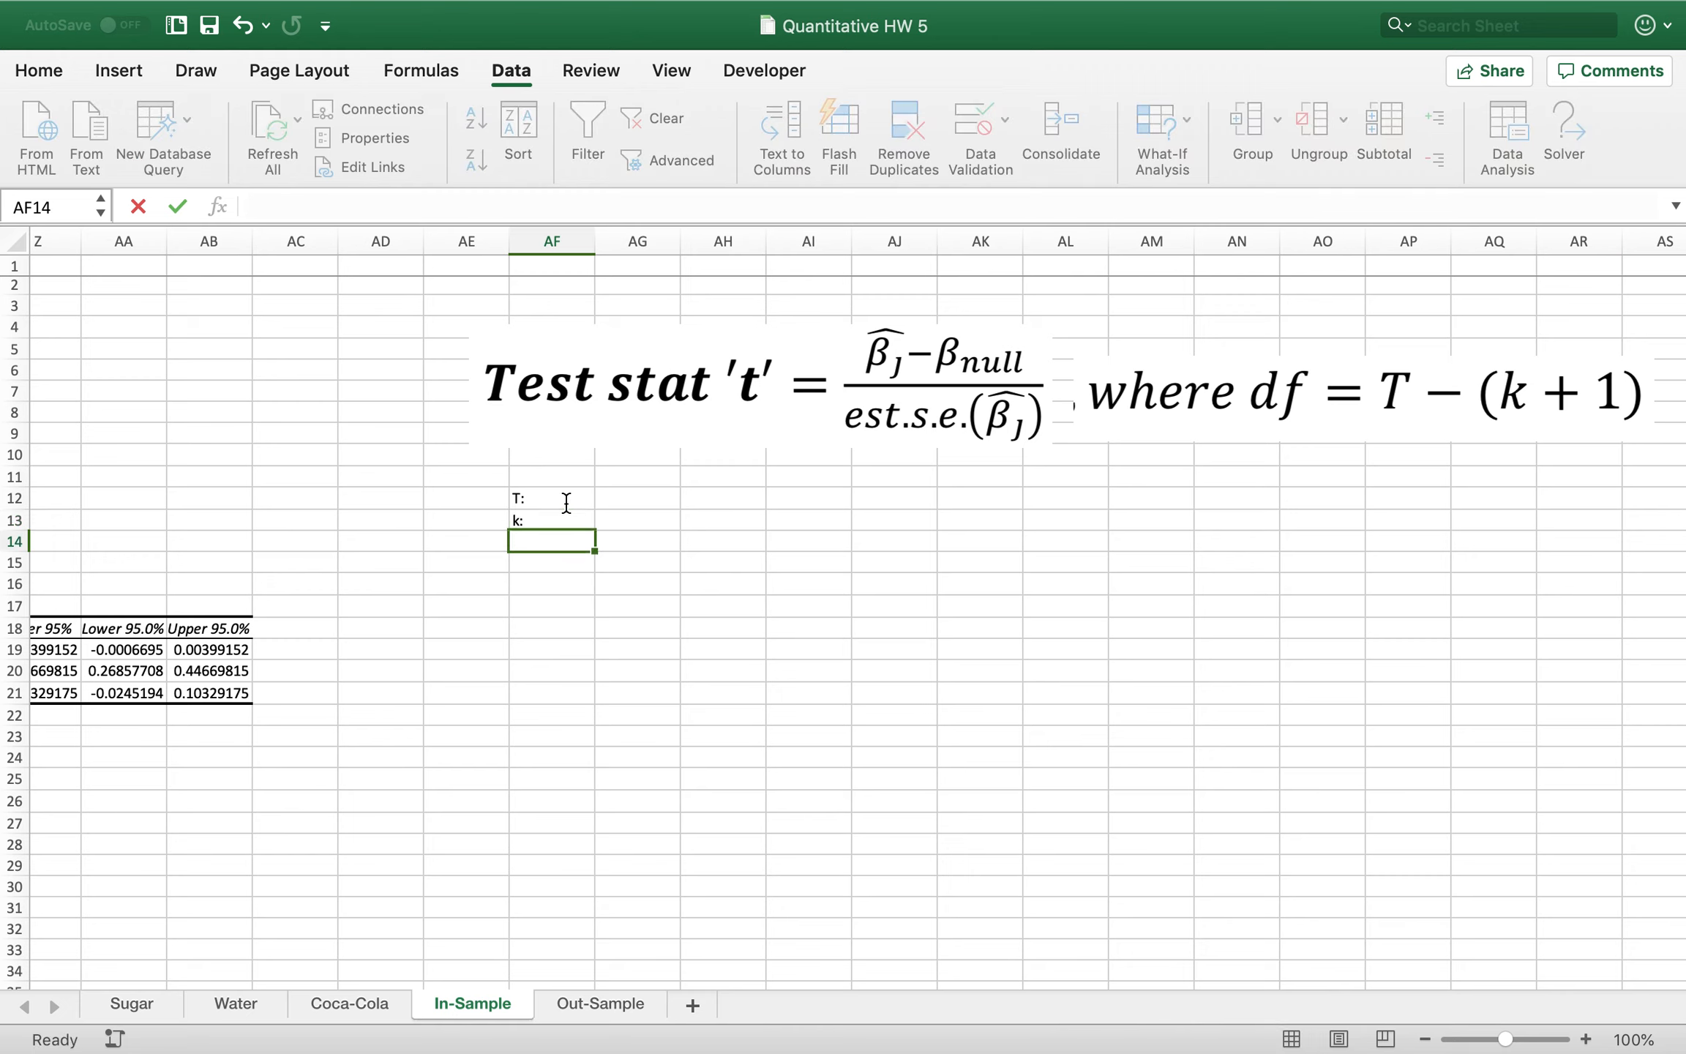
type("DF")
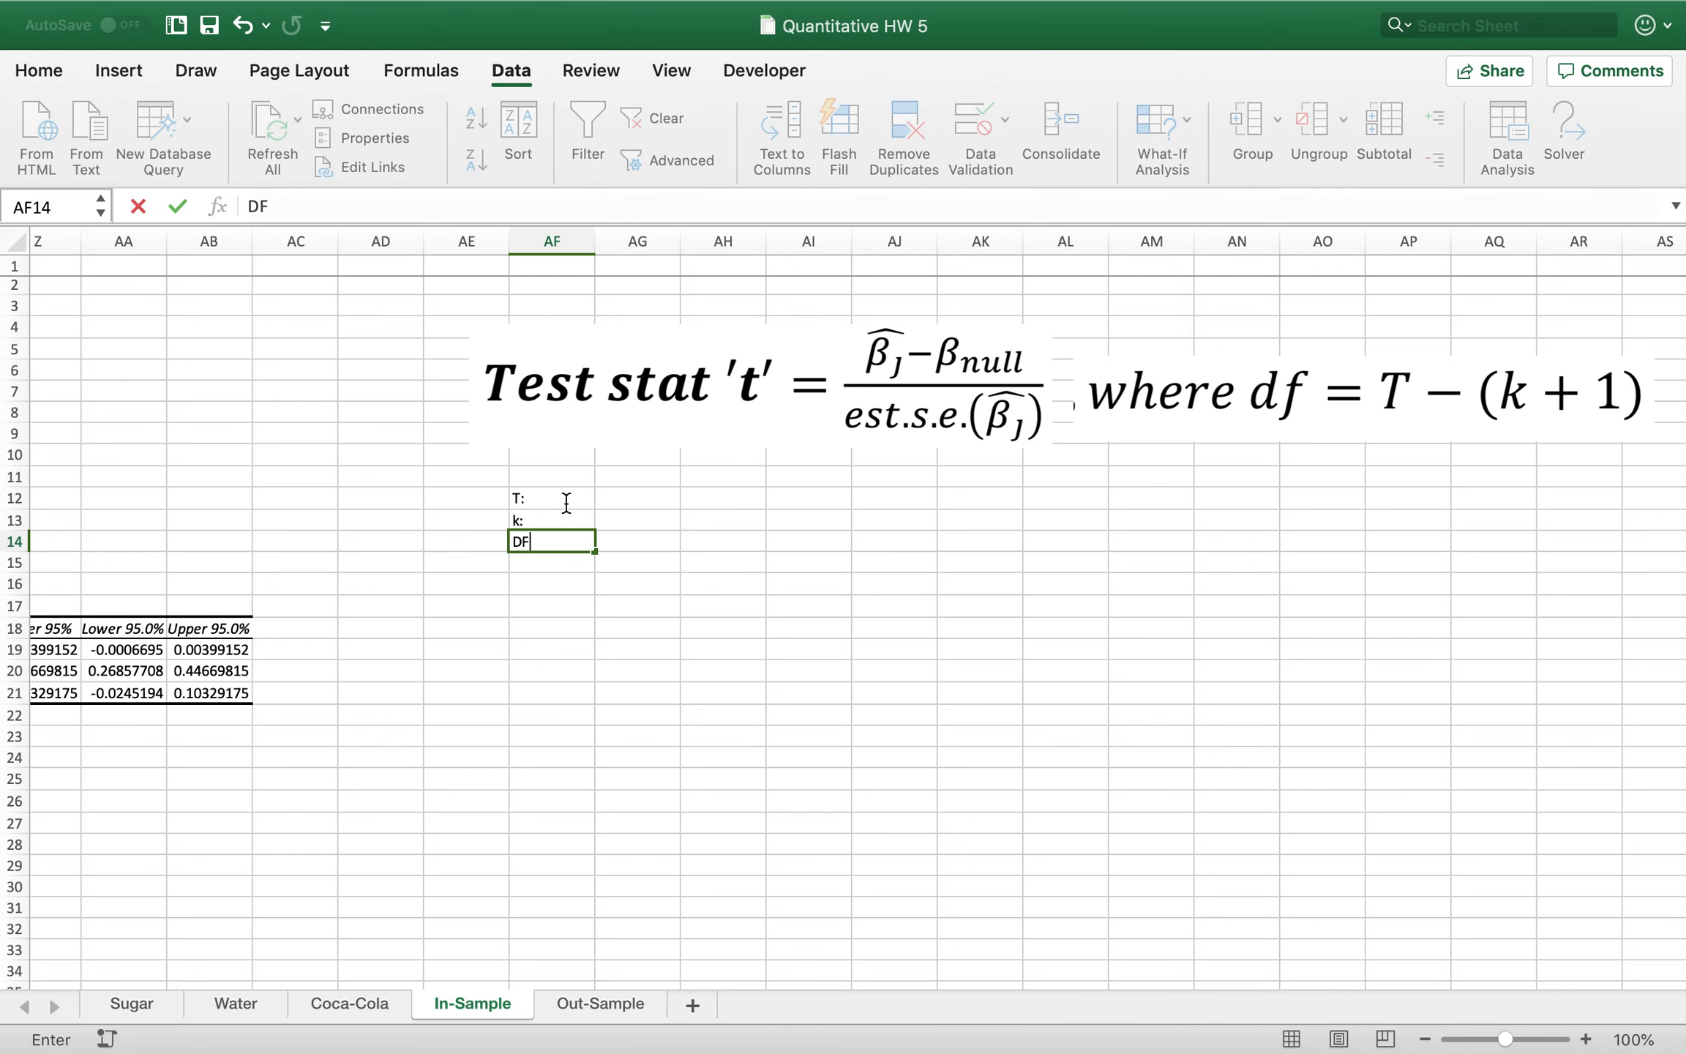
type(":")
Enter Model 2's number of observations, 256, for T in AG12 and 2 for k in AG13
left_click(637, 499)
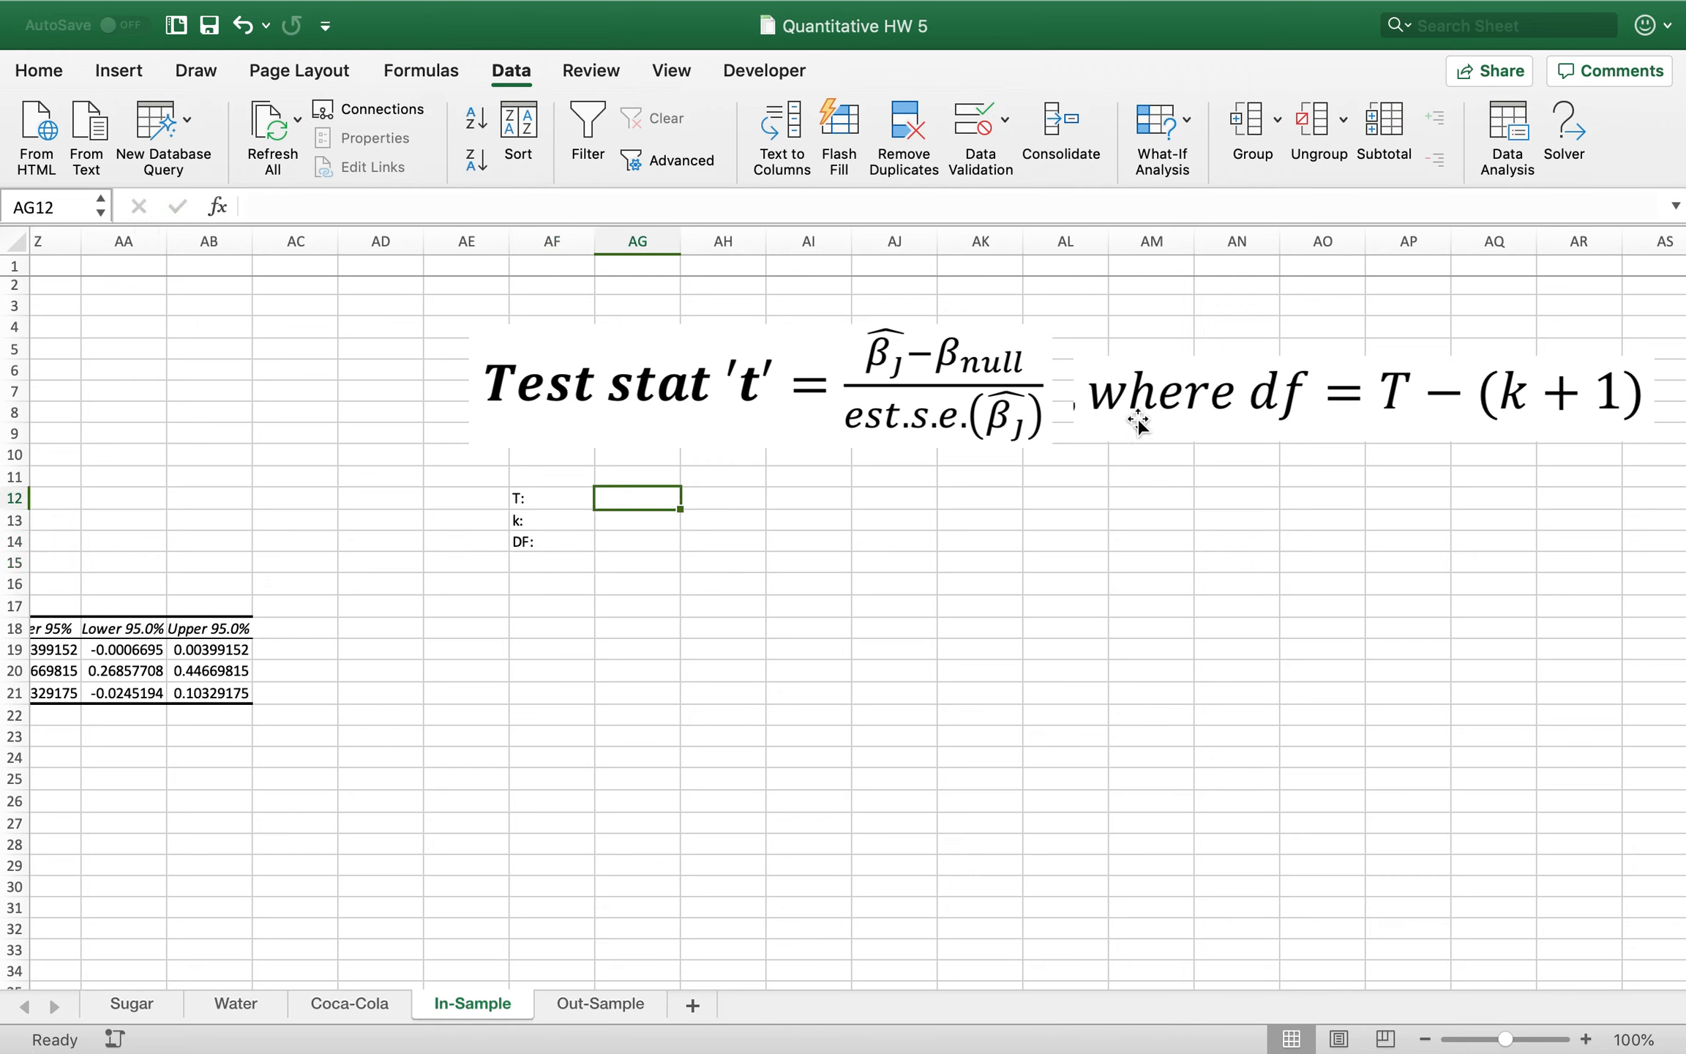
scroll(968, 479, "left", 5)
scroll(969, 480, "left", 6)
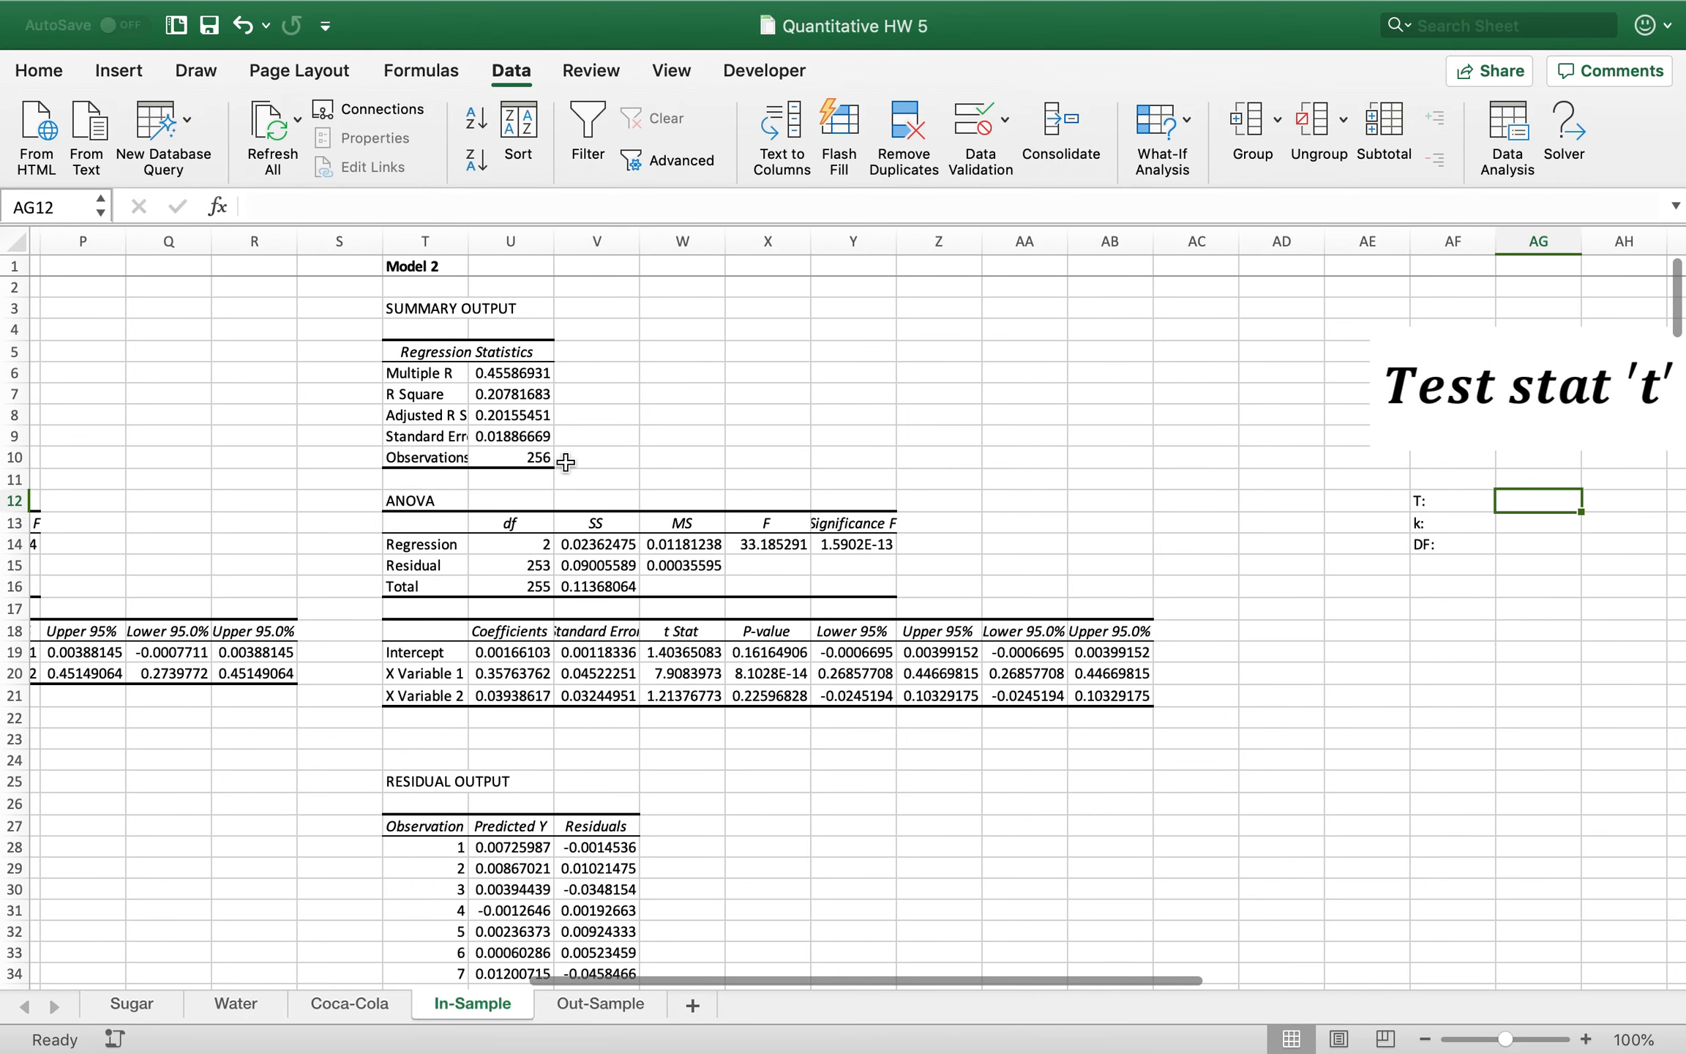
type("25")
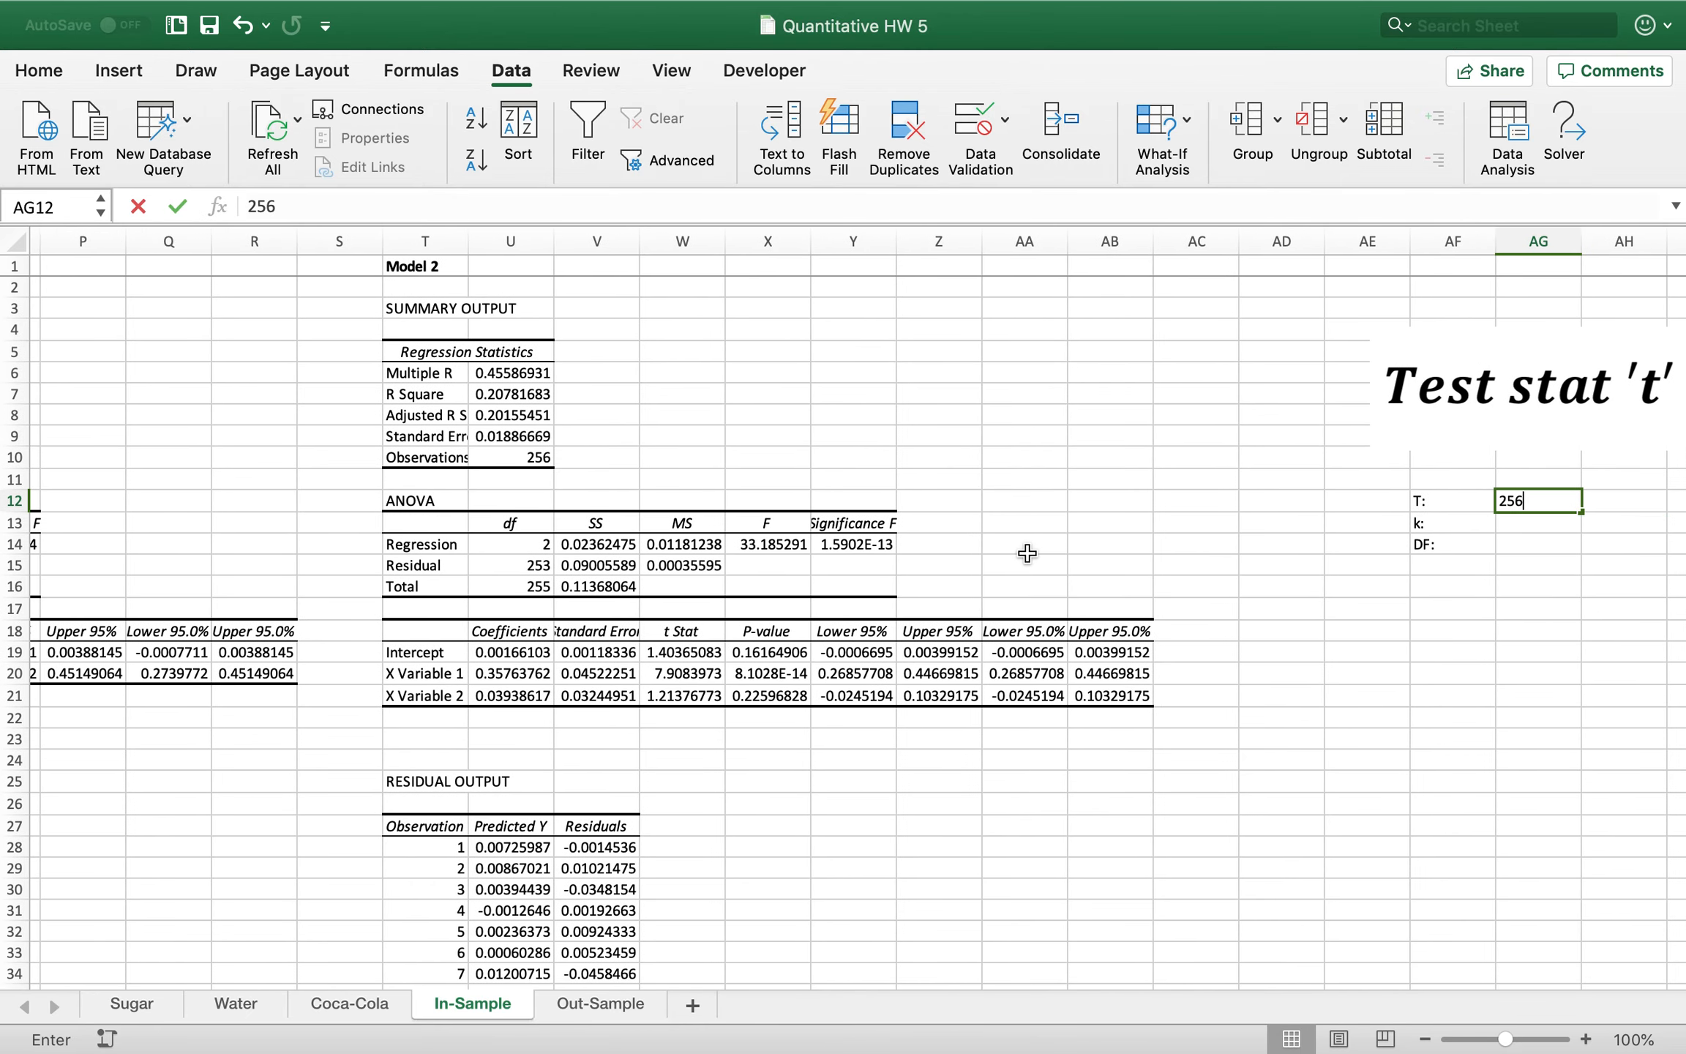
type("6")
key("Return")
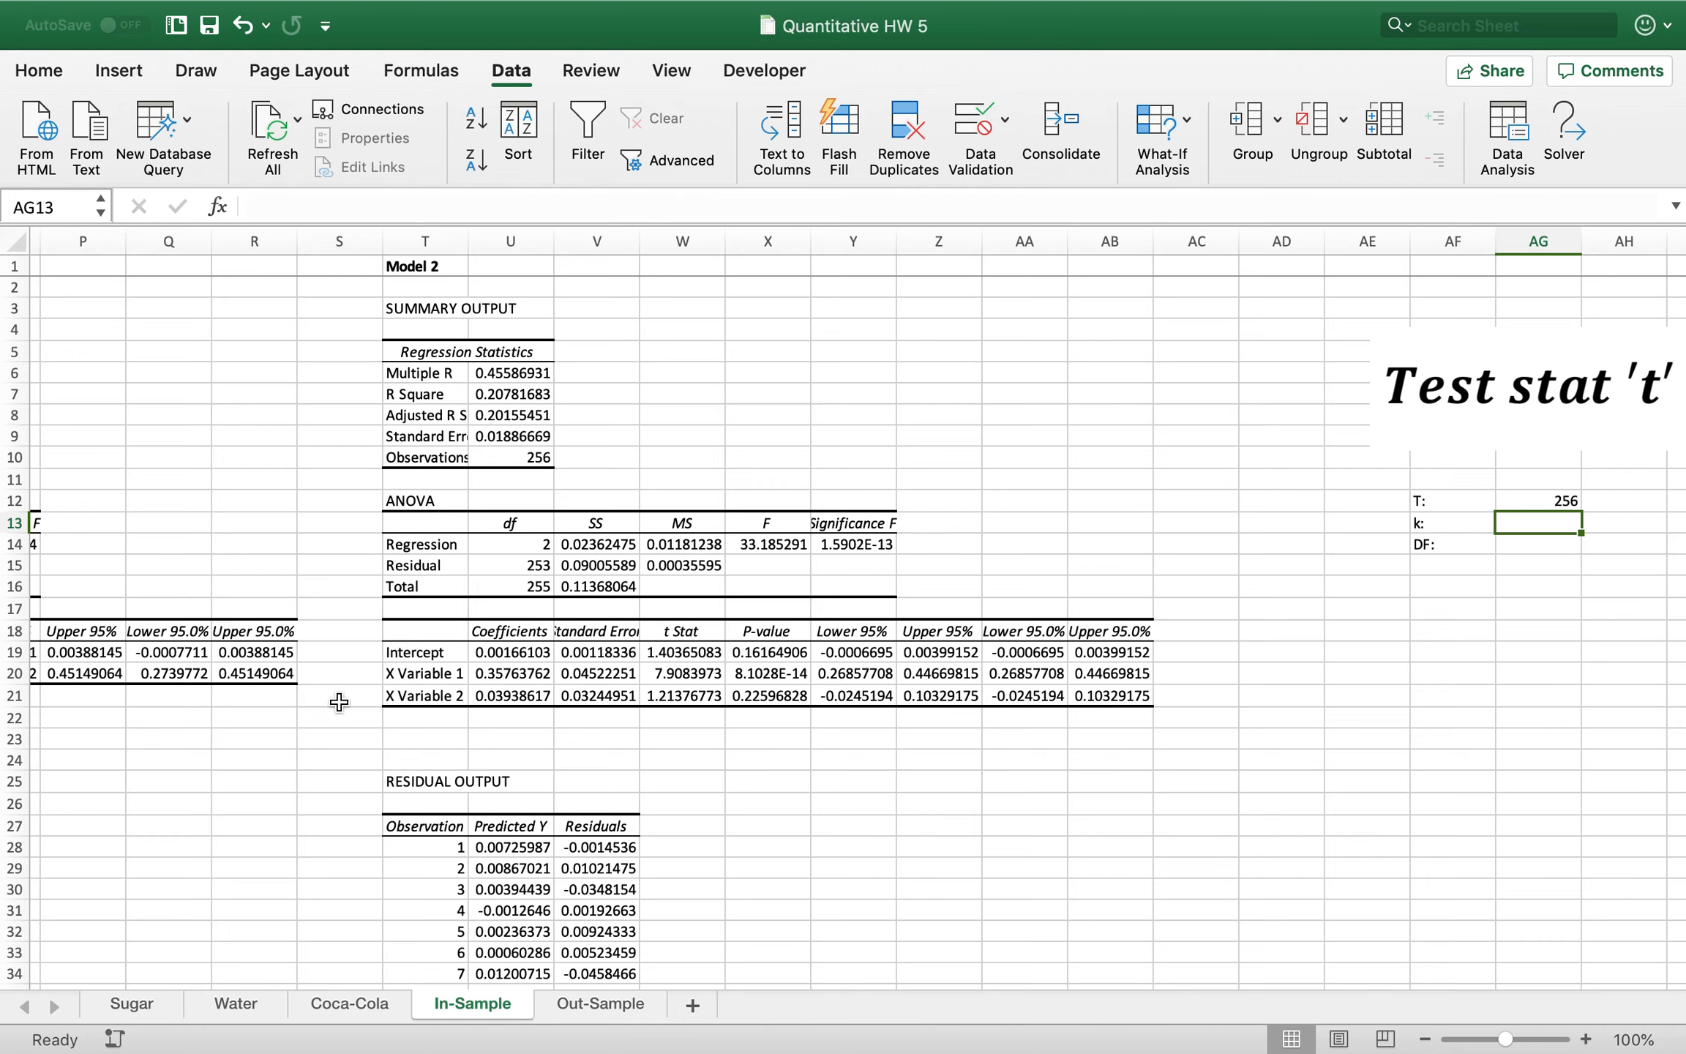
type("2")
key("Return")
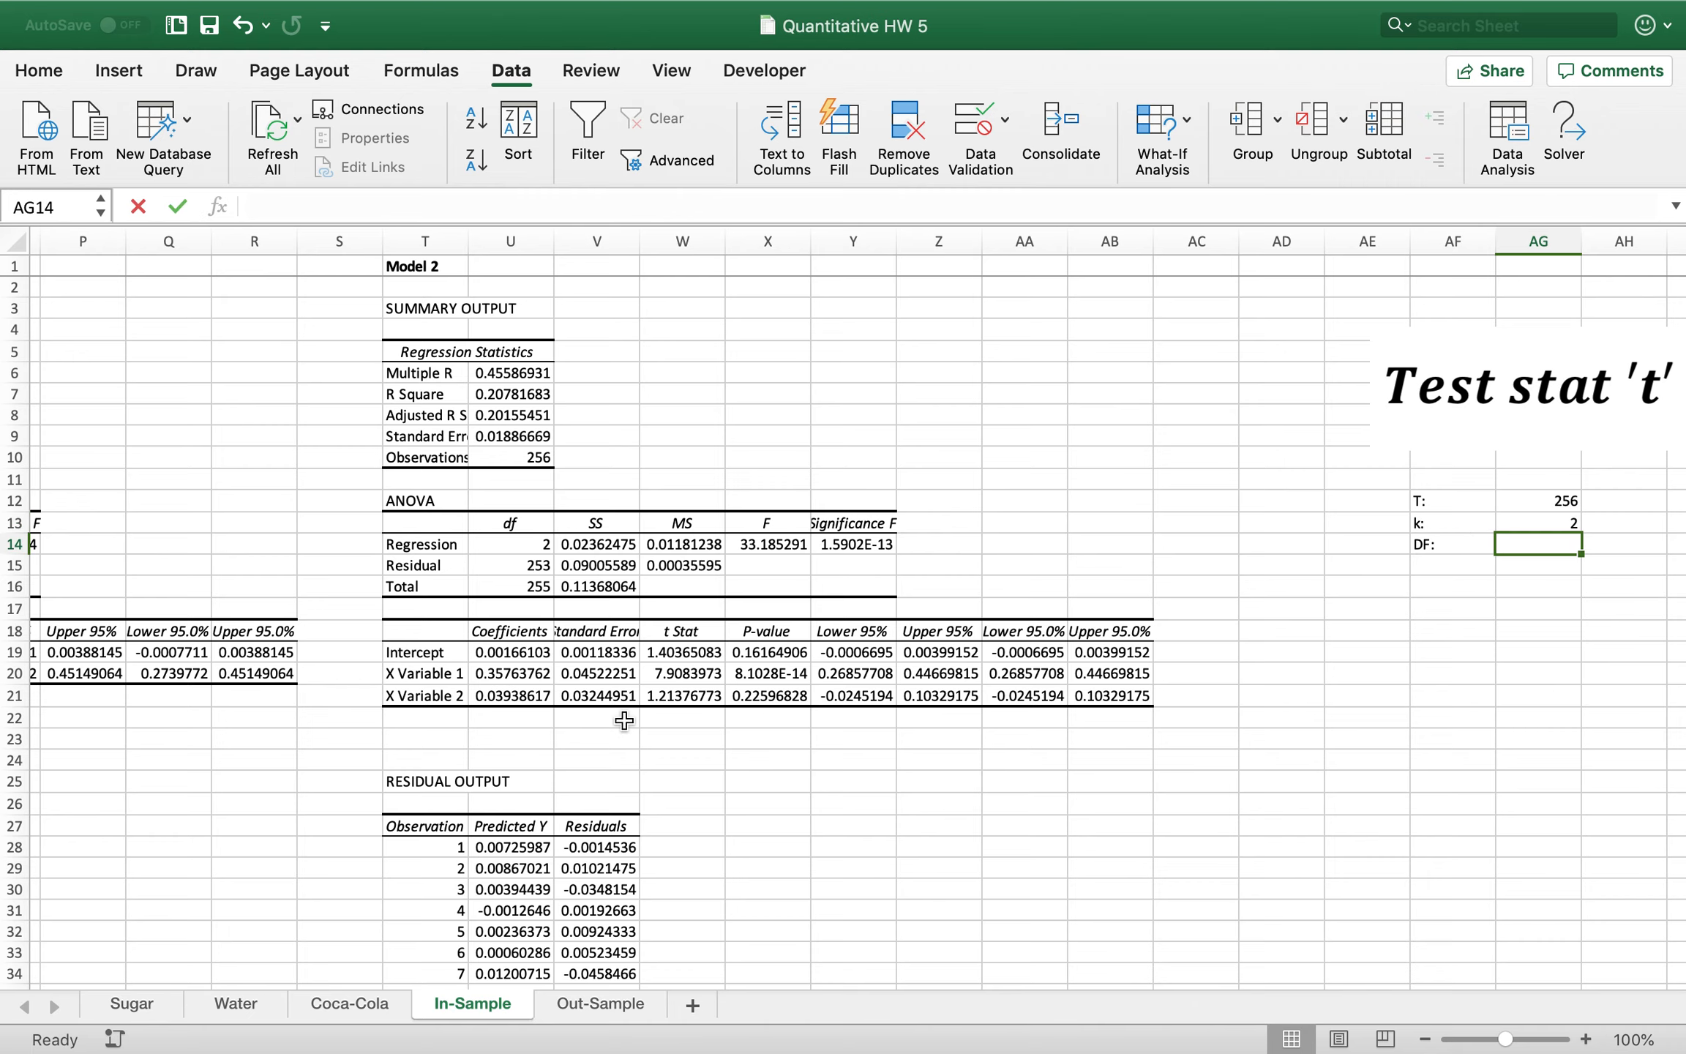
Calculate the degrees of freedom in AG14 with the formula =AG12-(AG13+1)
scroll(1414, 741, "right", 10)
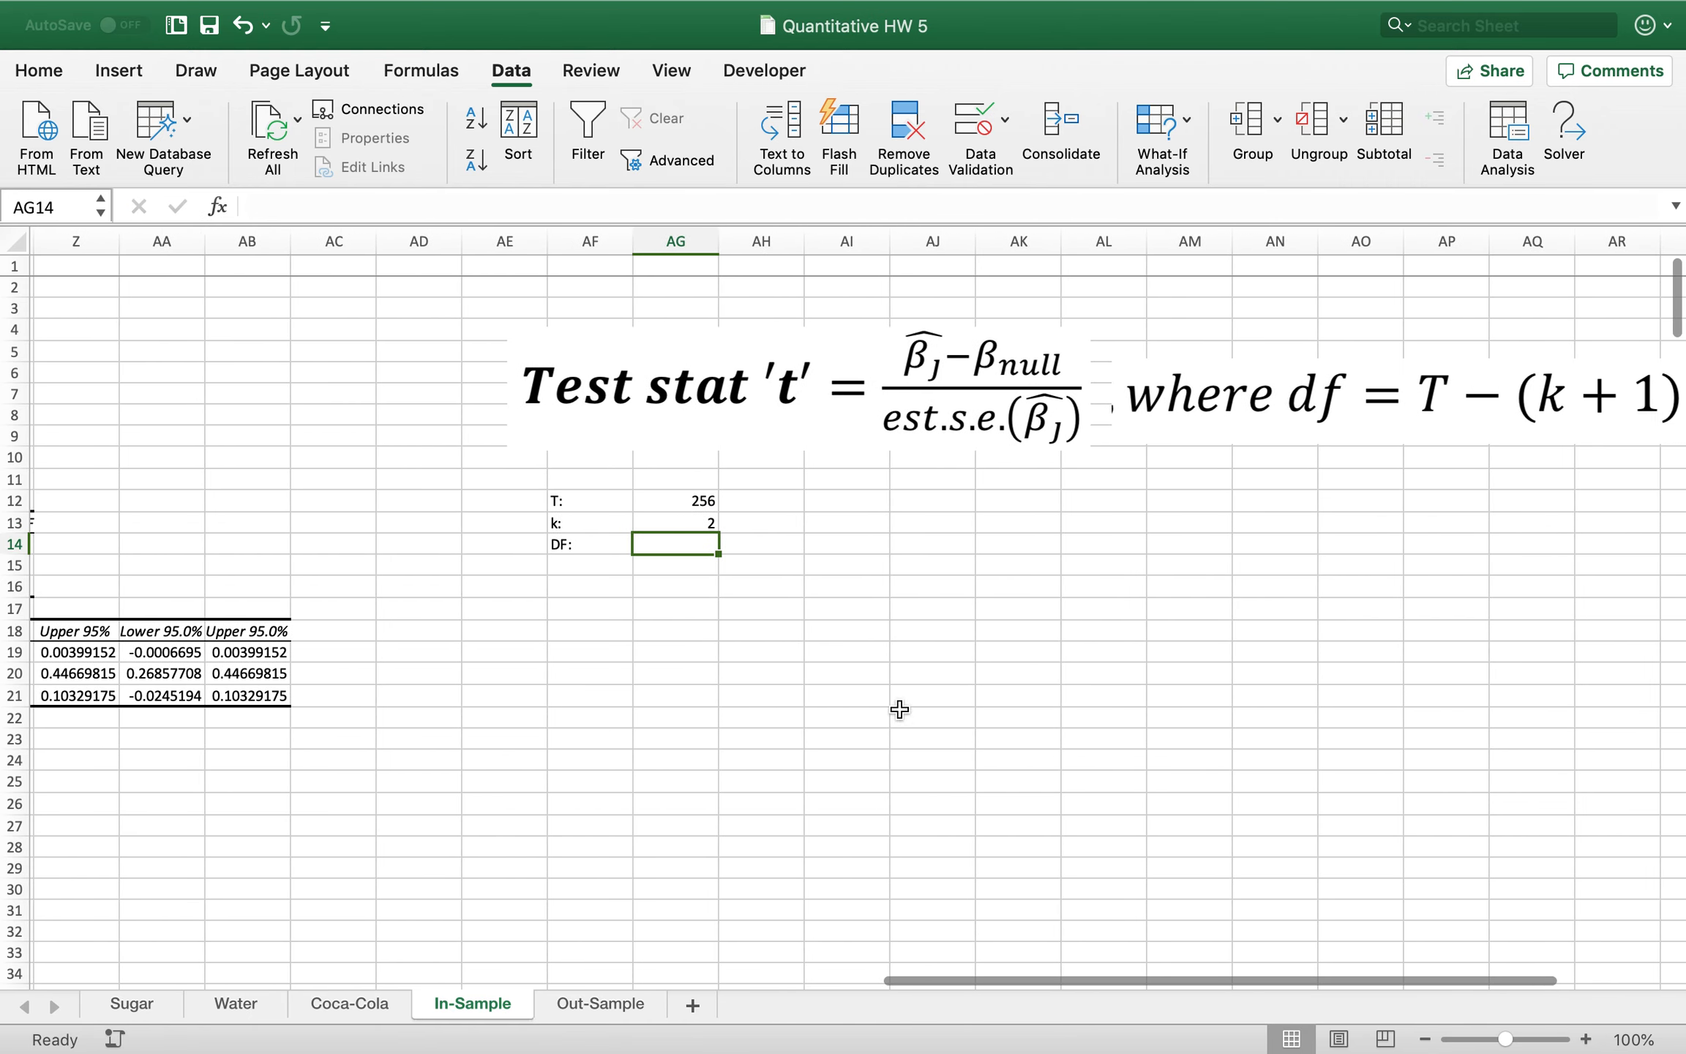
type("=")
left_click(682, 500)
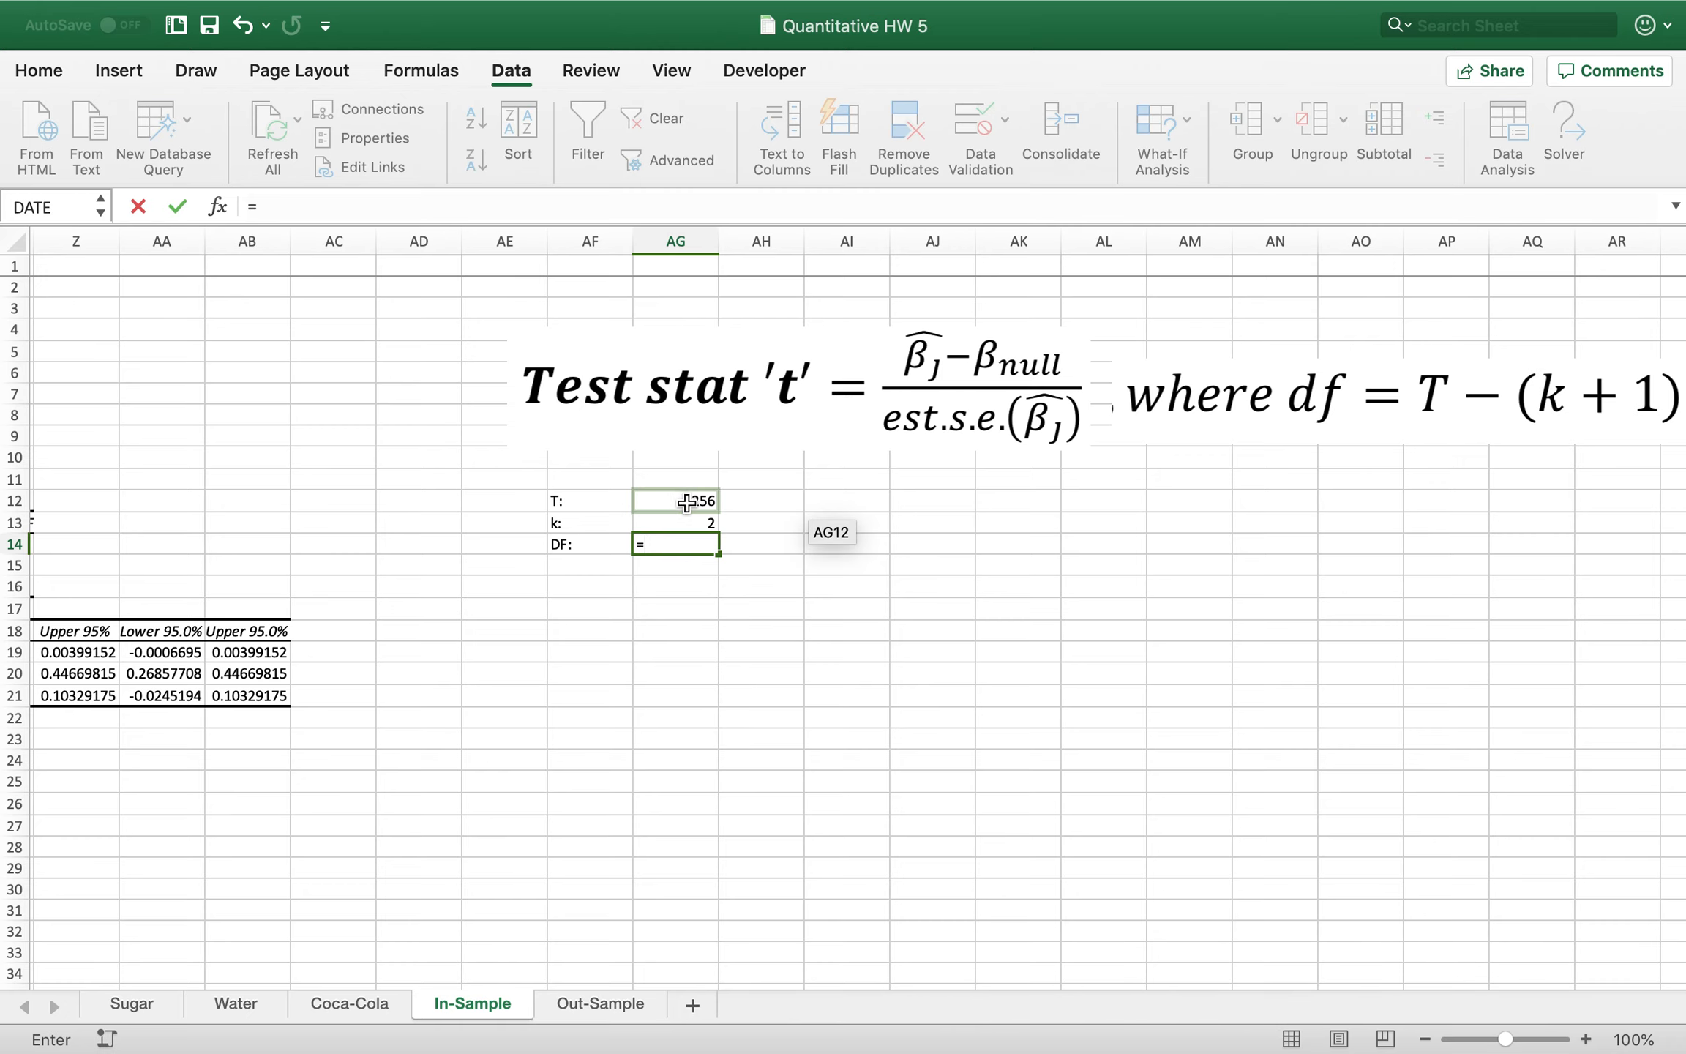
type("-(k+1)")
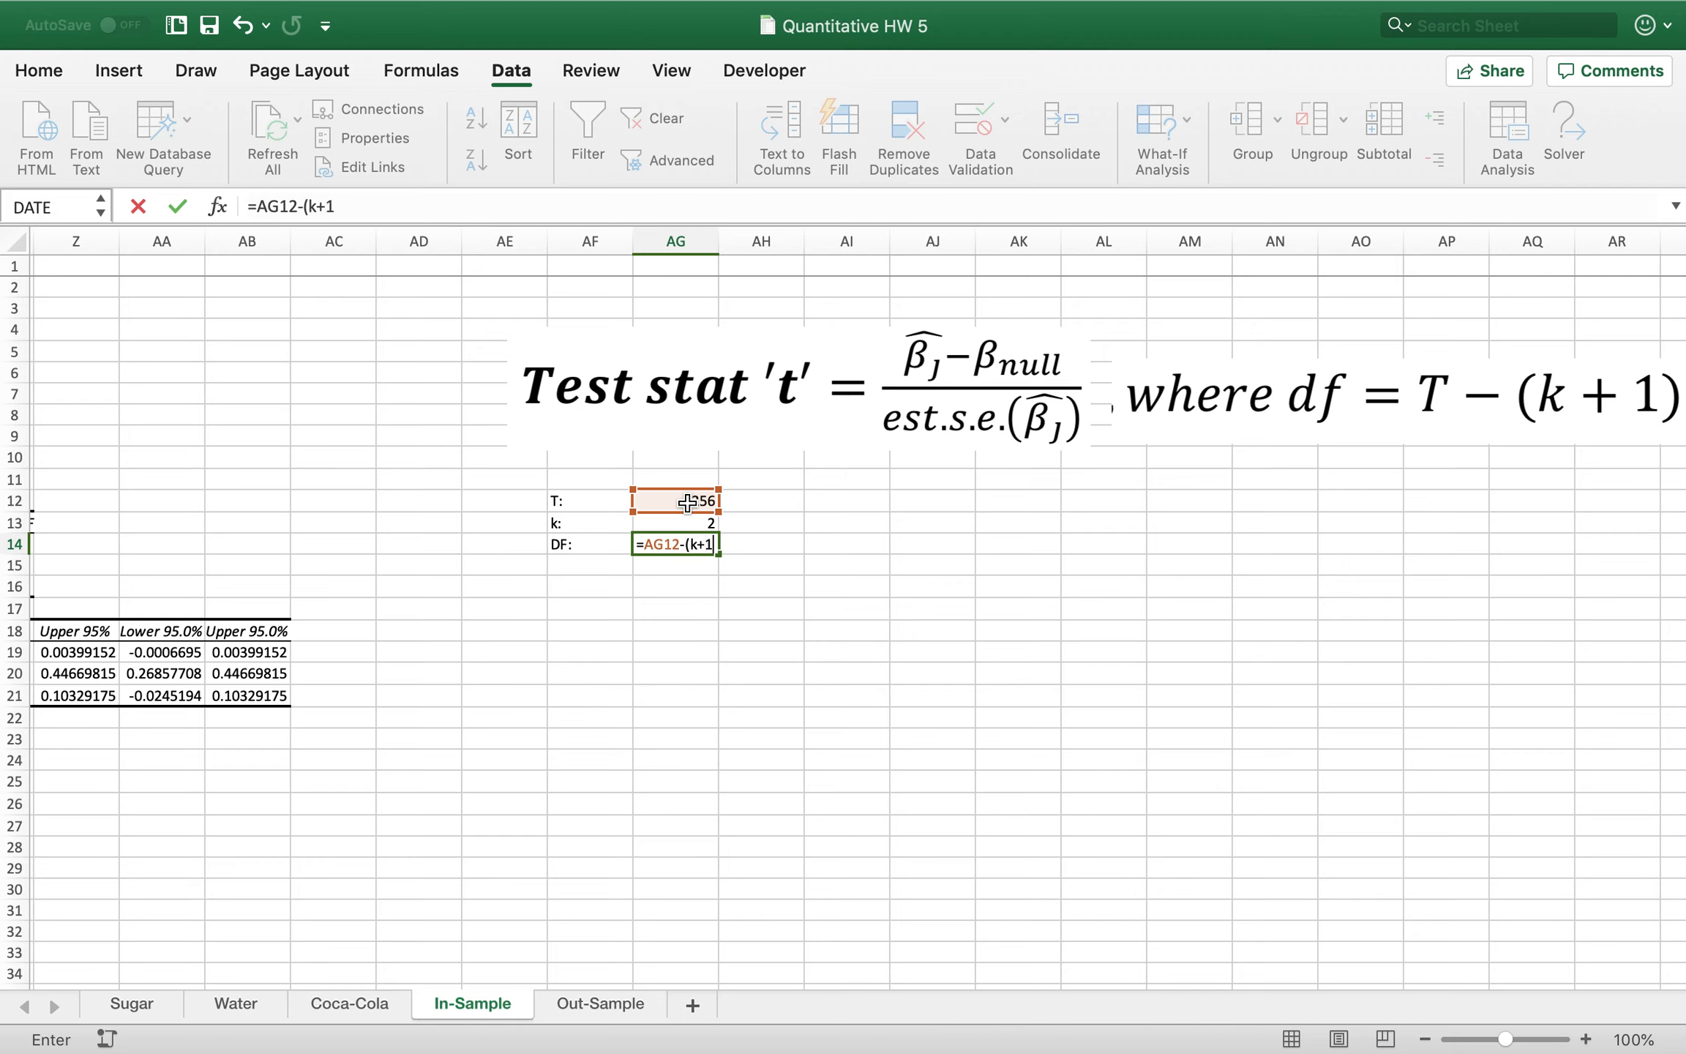
key("Return")
left_click(691, 544)
double_click(692, 544)
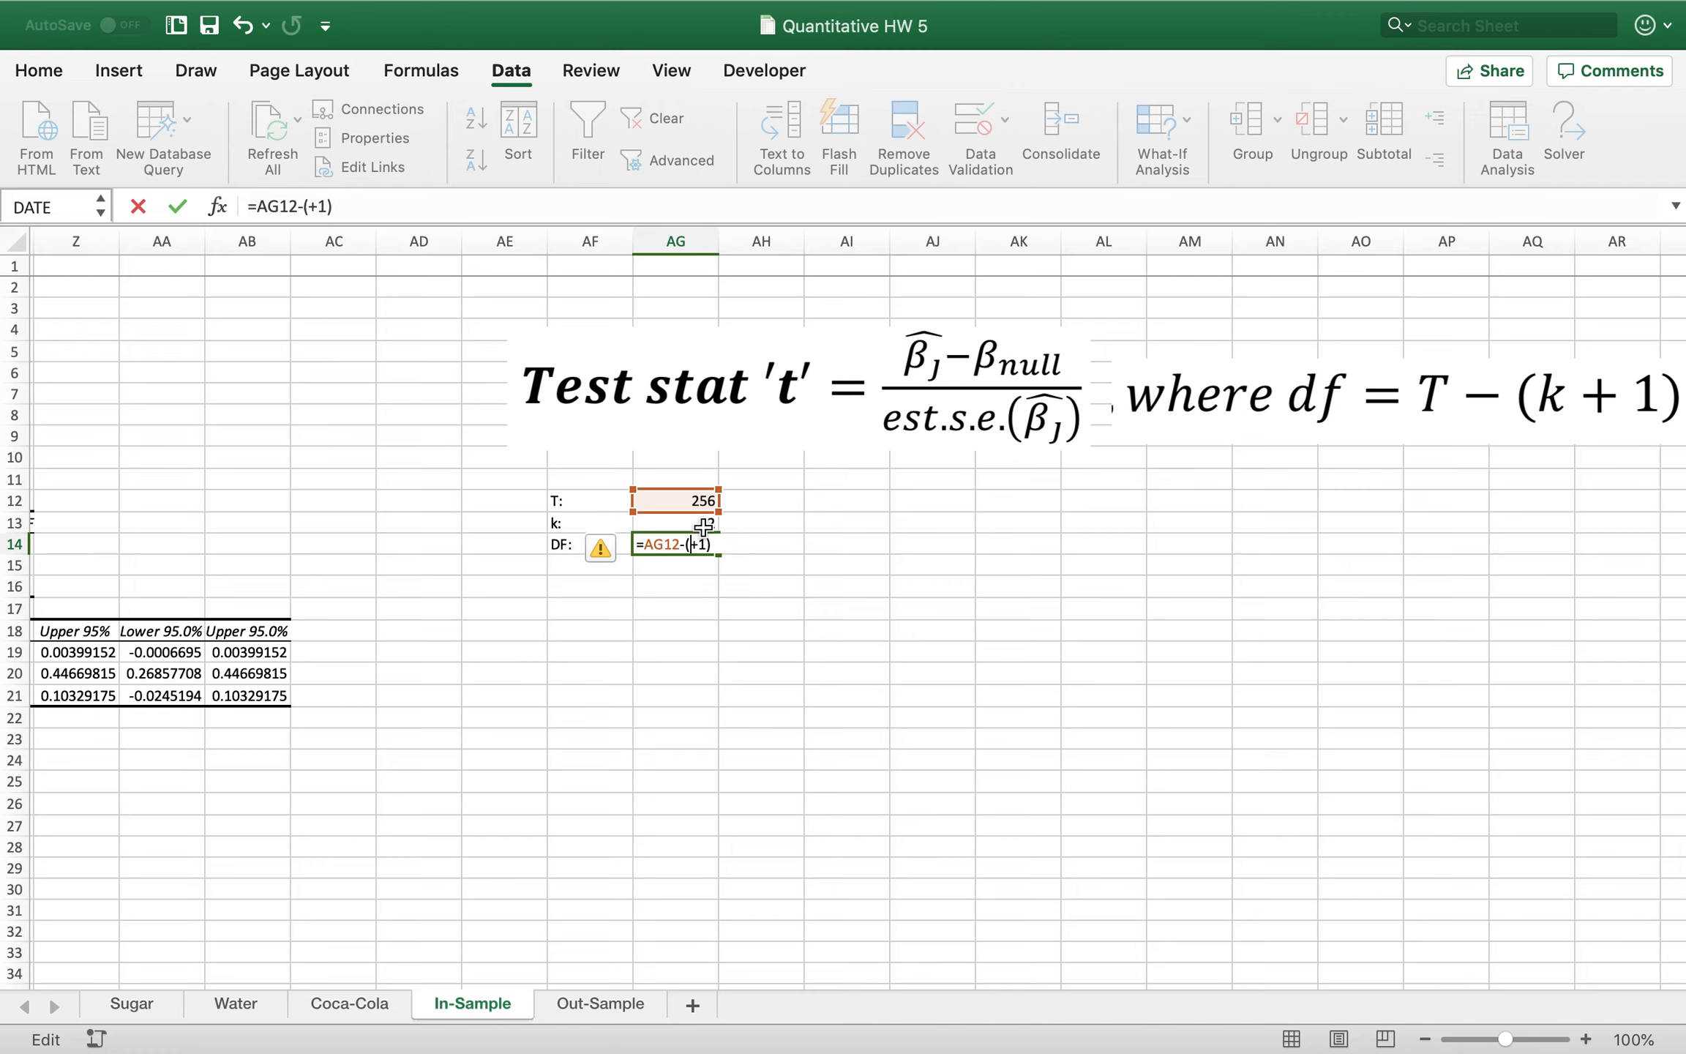
left_click(702, 524)
key("Return")
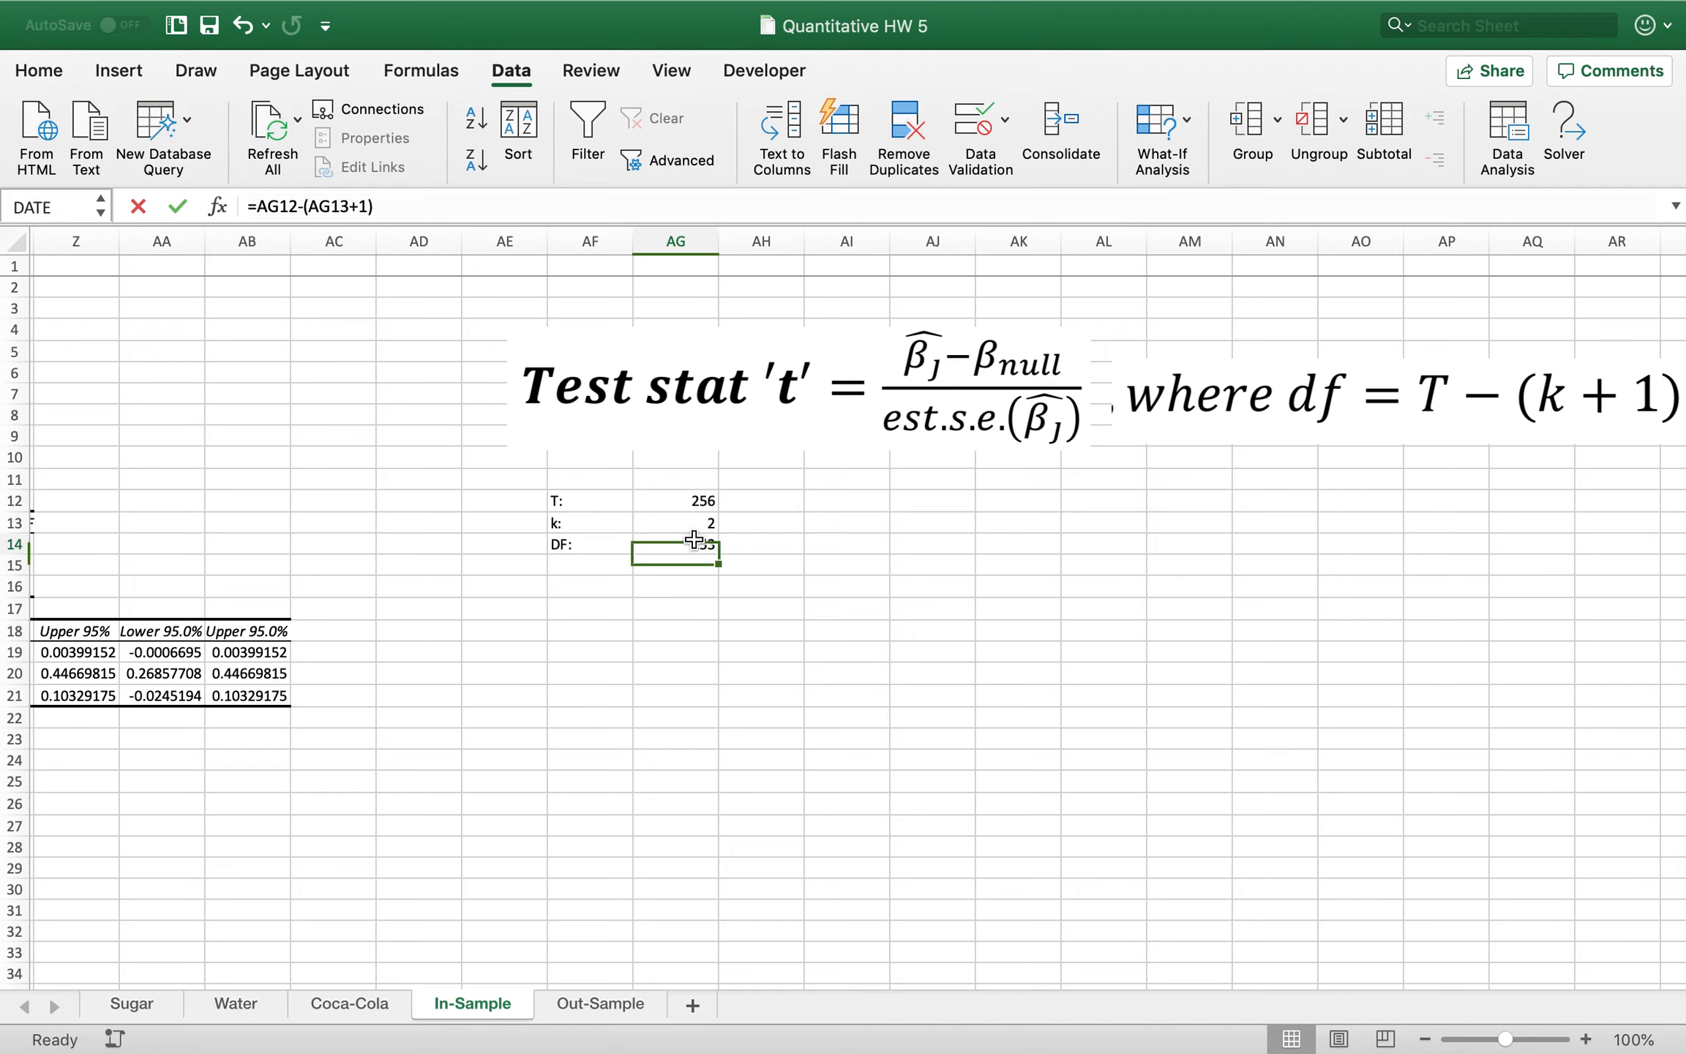
Compare the calculated DF with the residual degrees of freedom in Model 2's ANOVA table
left_click(669, 544)
scroll(668, 544, "left", 1)
scroll(668, 543, "left", 5)
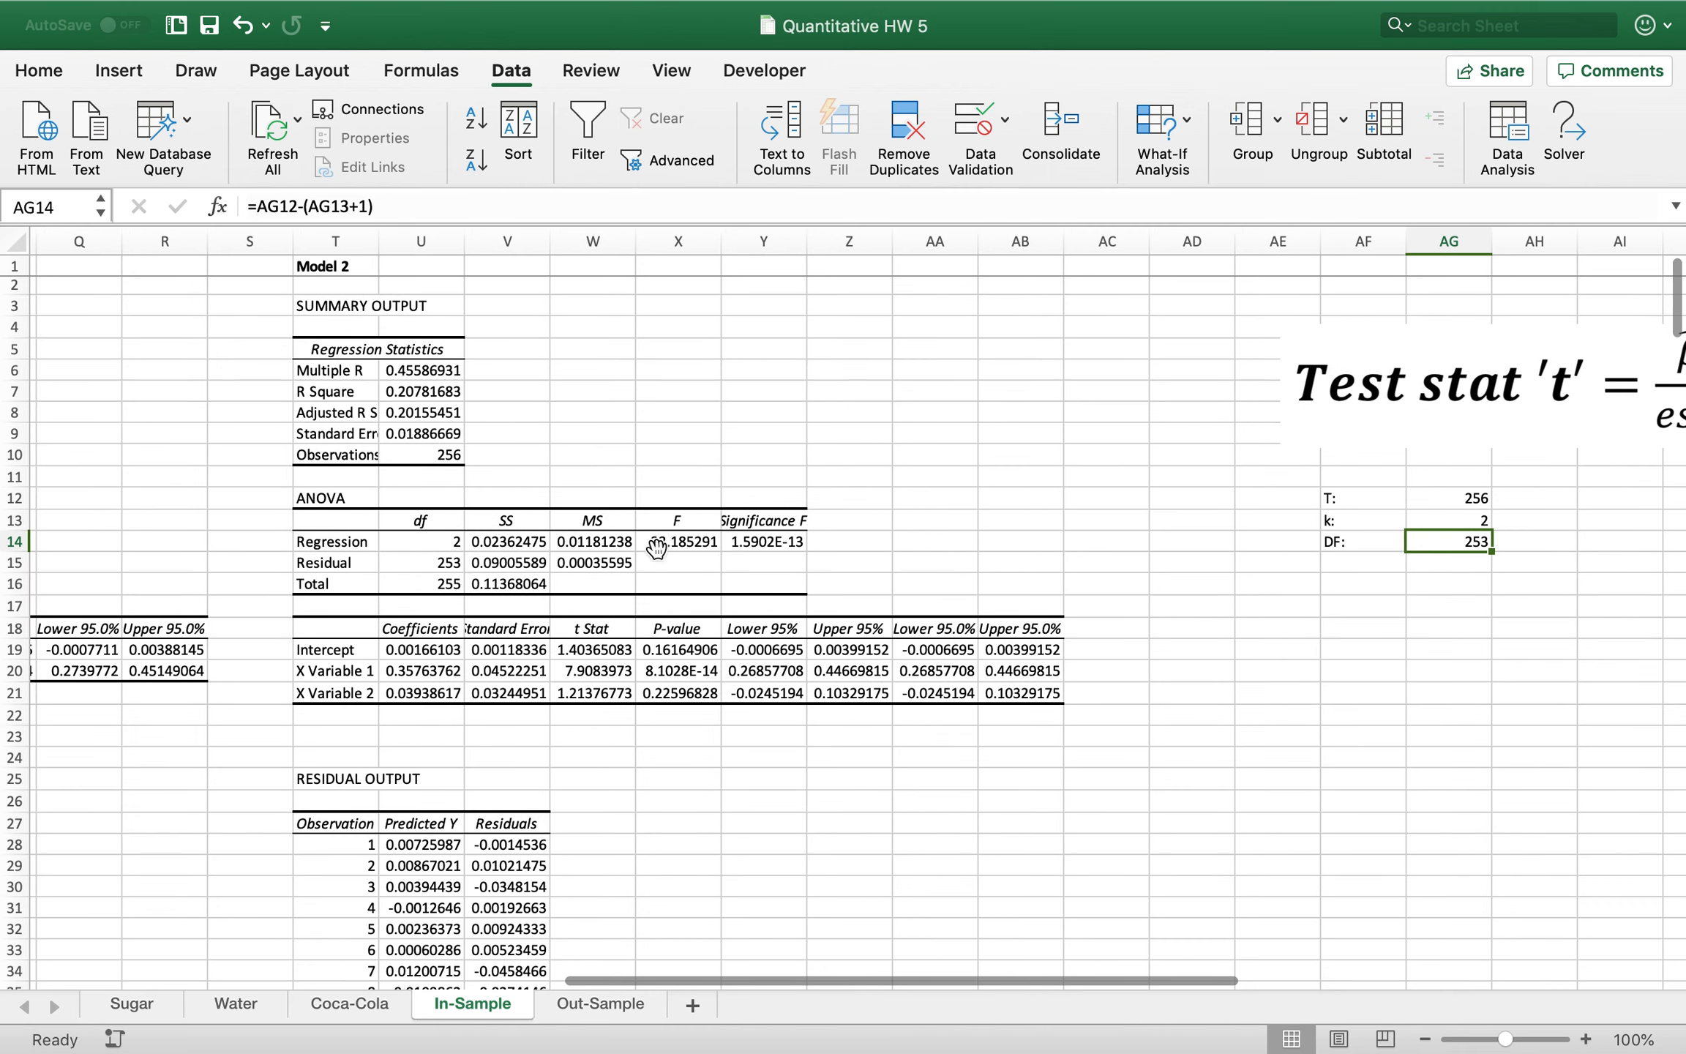
left_click(448, 562)
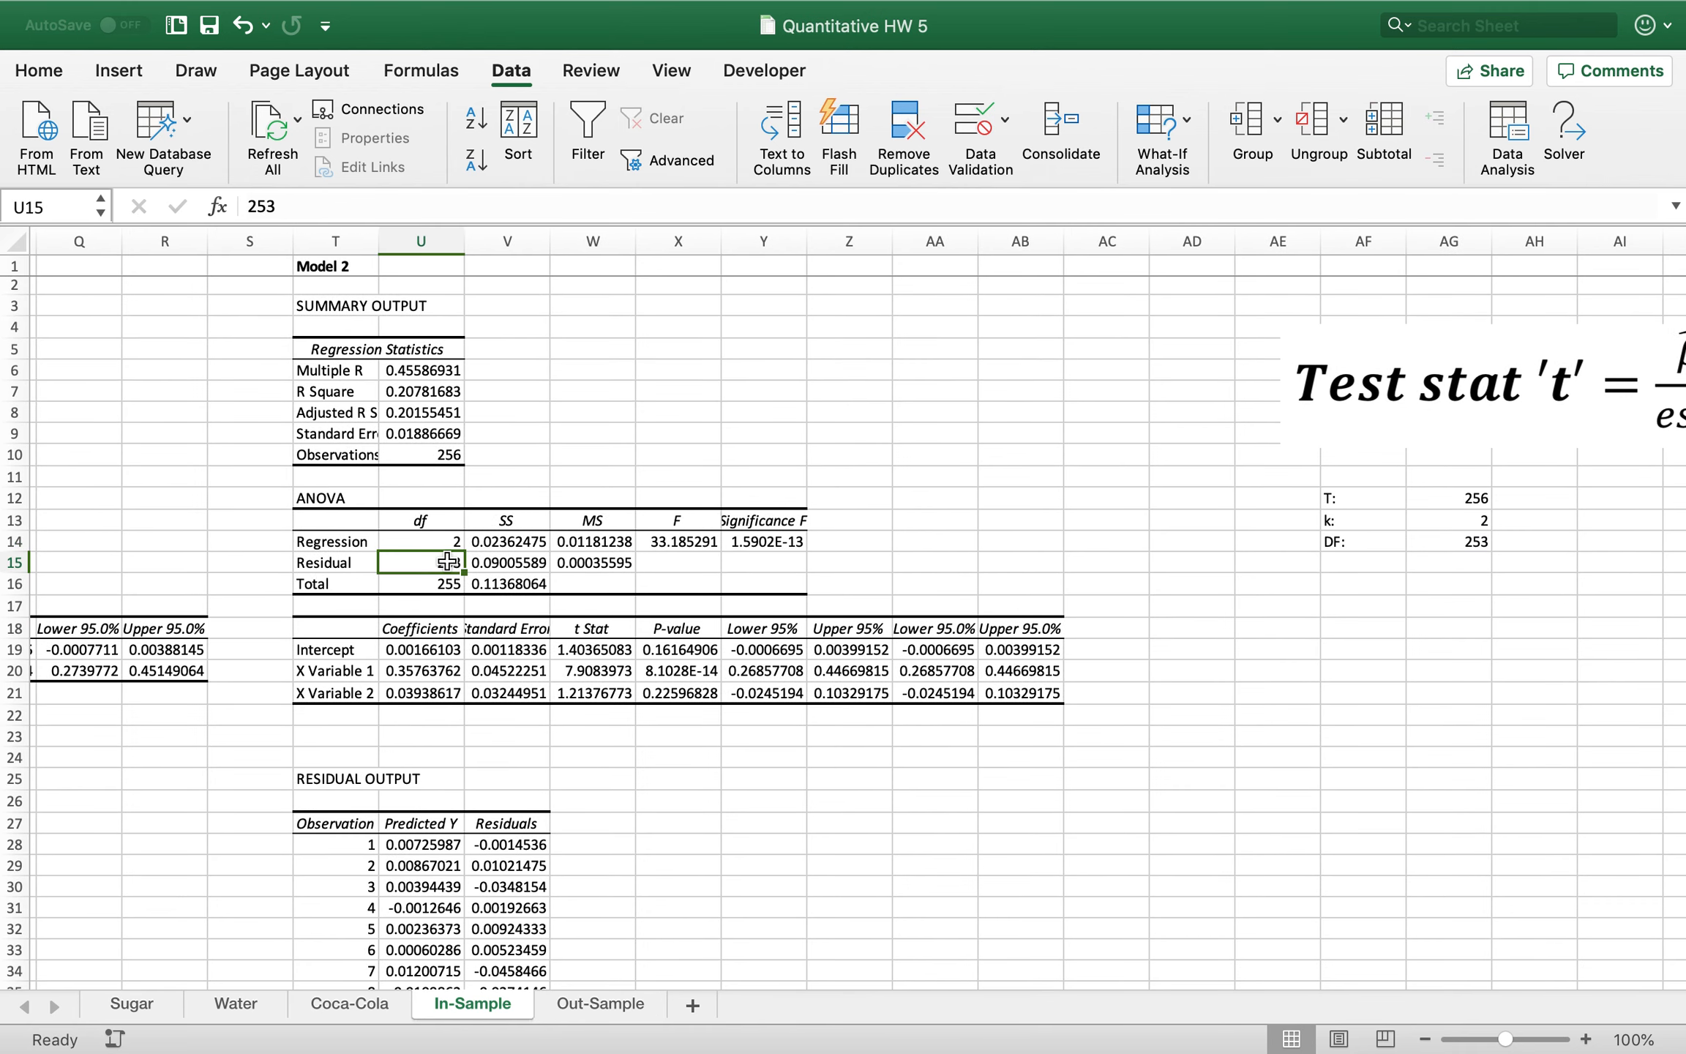
scroll(1549, 681, "right", 4)
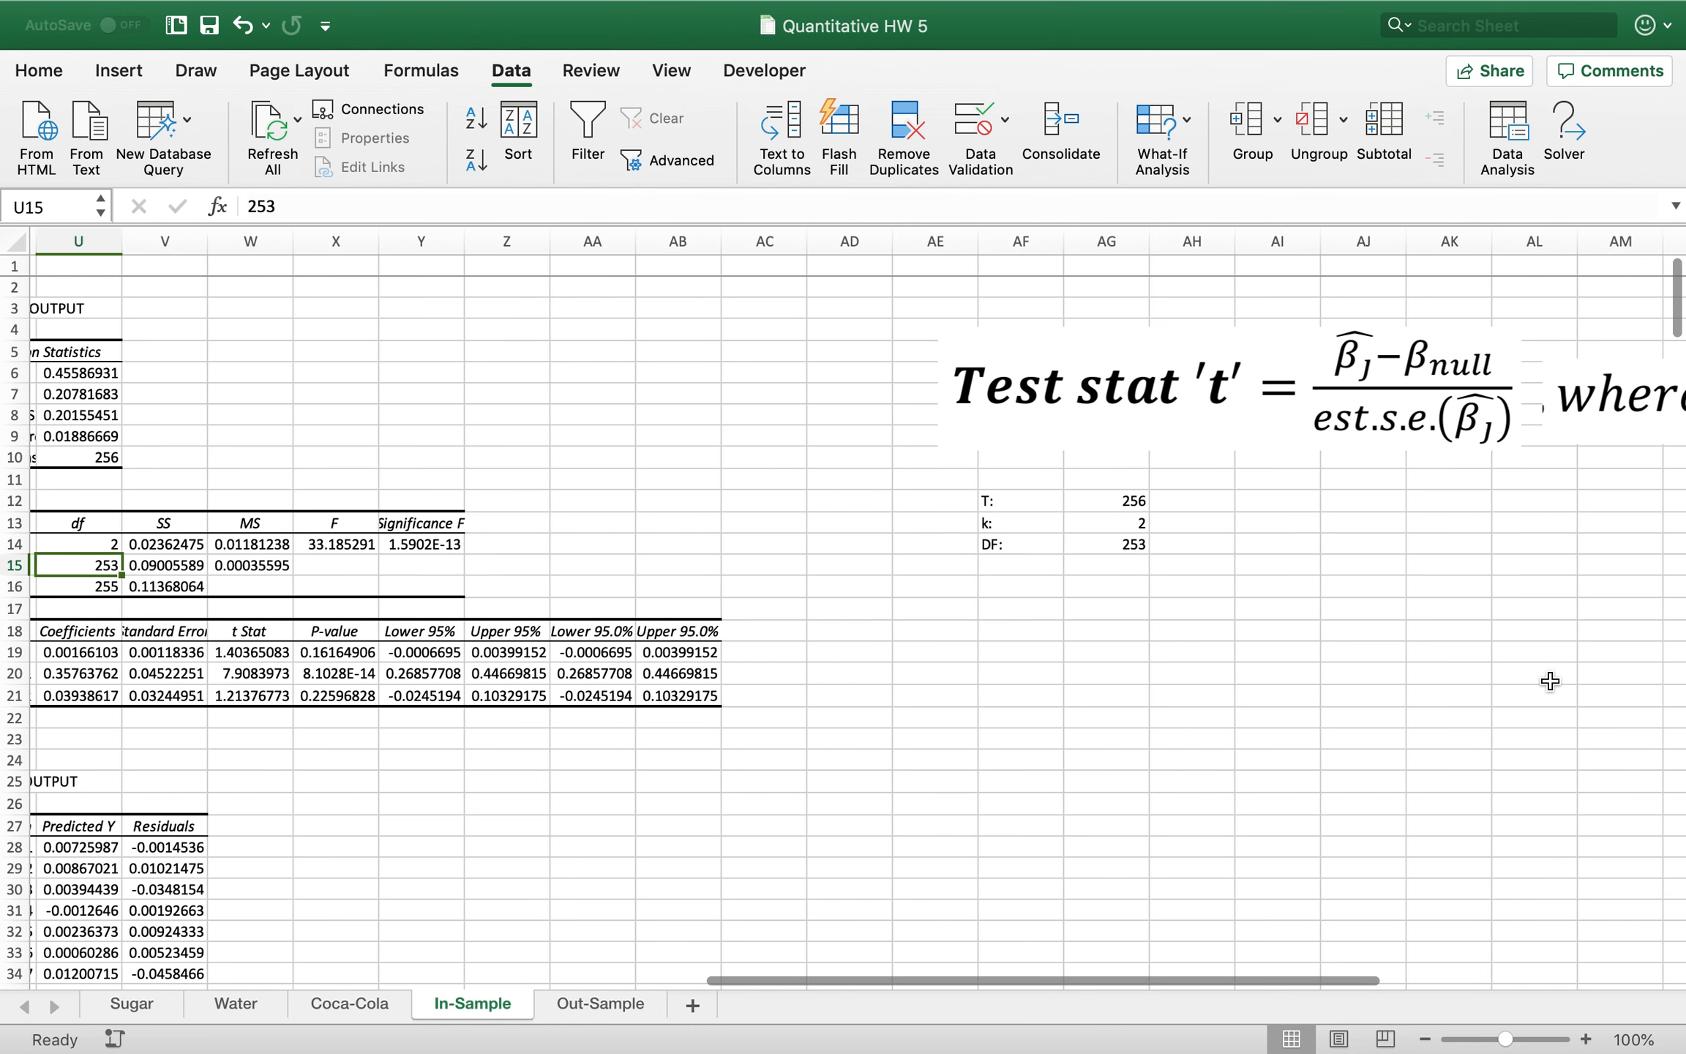
left_click(1025, 585)
type("=")
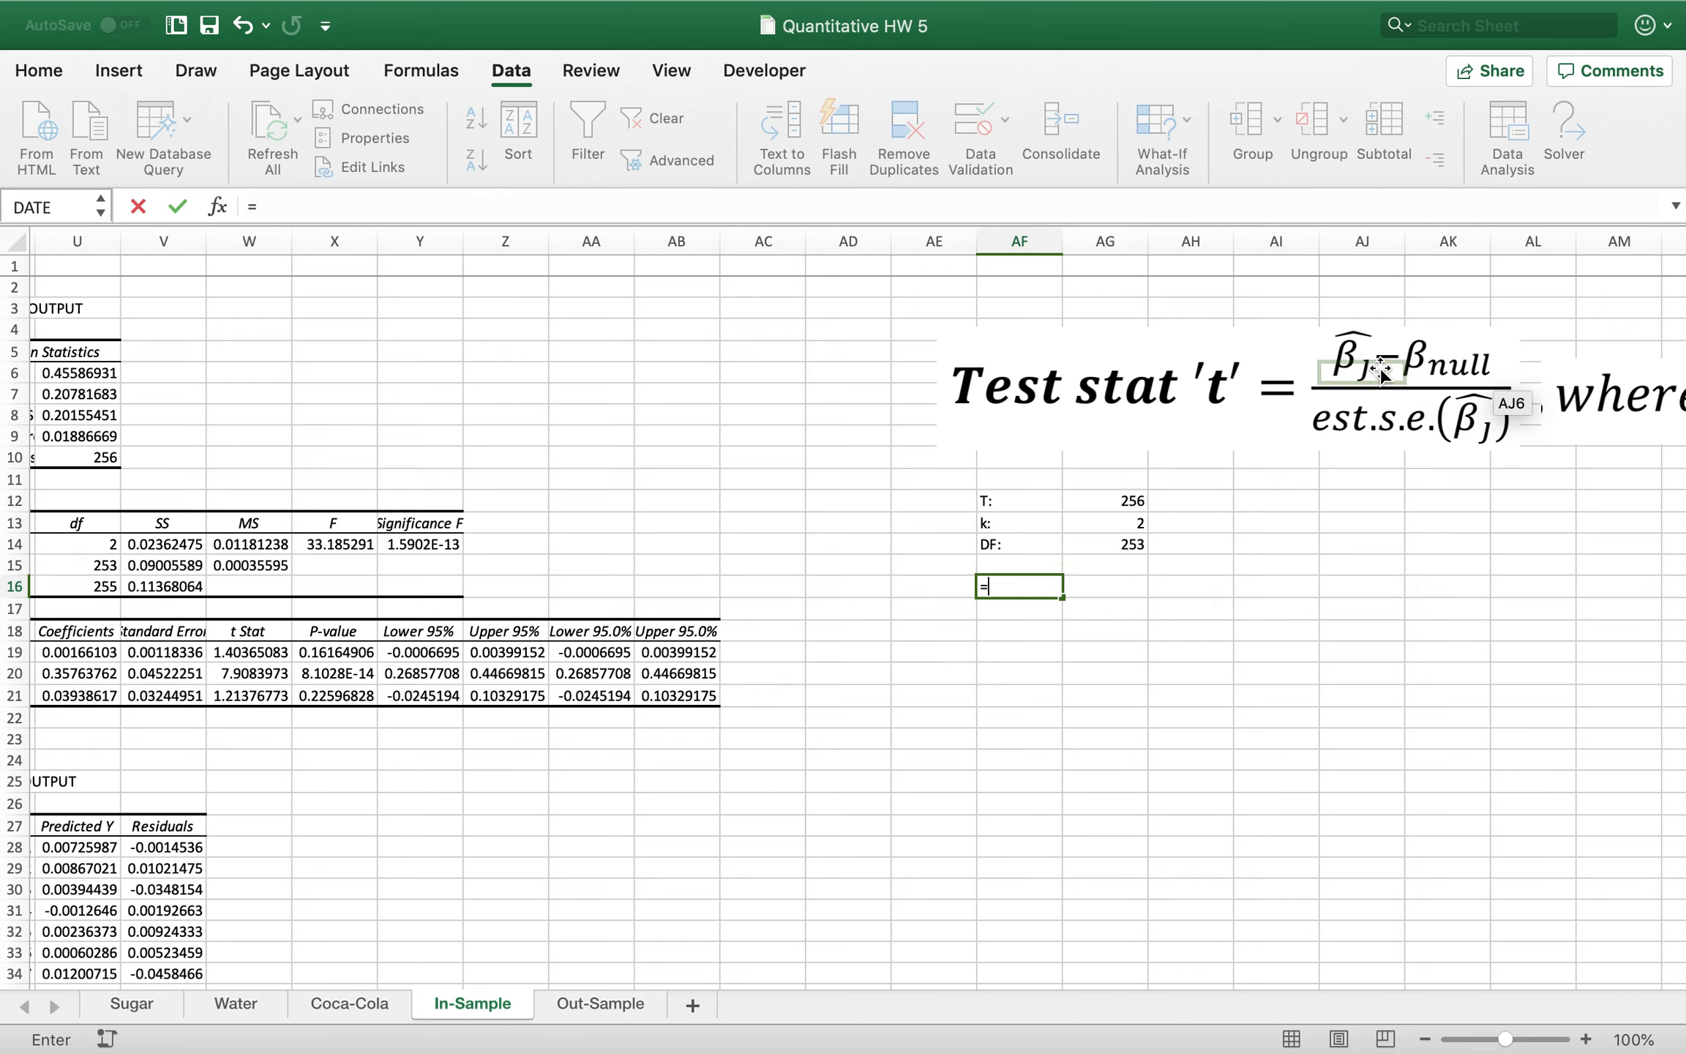
key("BackSpace")
Enter the label alpha: in AI12 and the significance level .05 in AJ12
left_click(1271, 501)
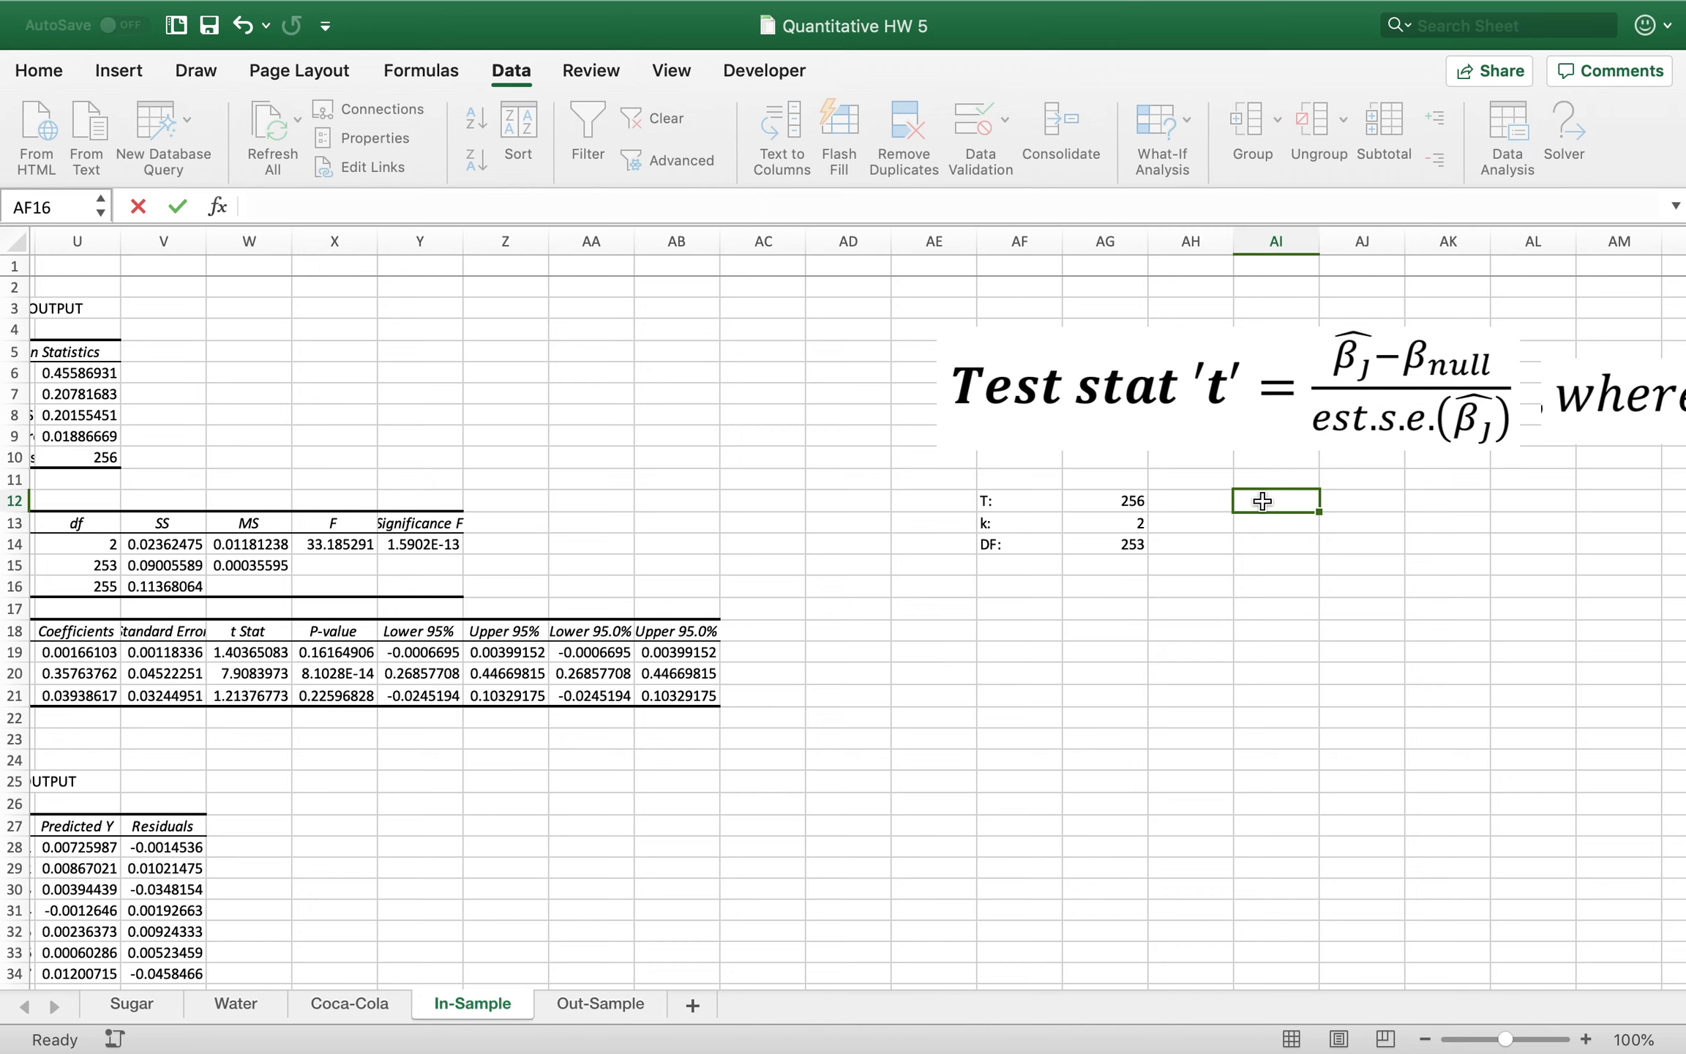
type("alpha:")
left_click(1375, 501)
type(".05")
key("Return")
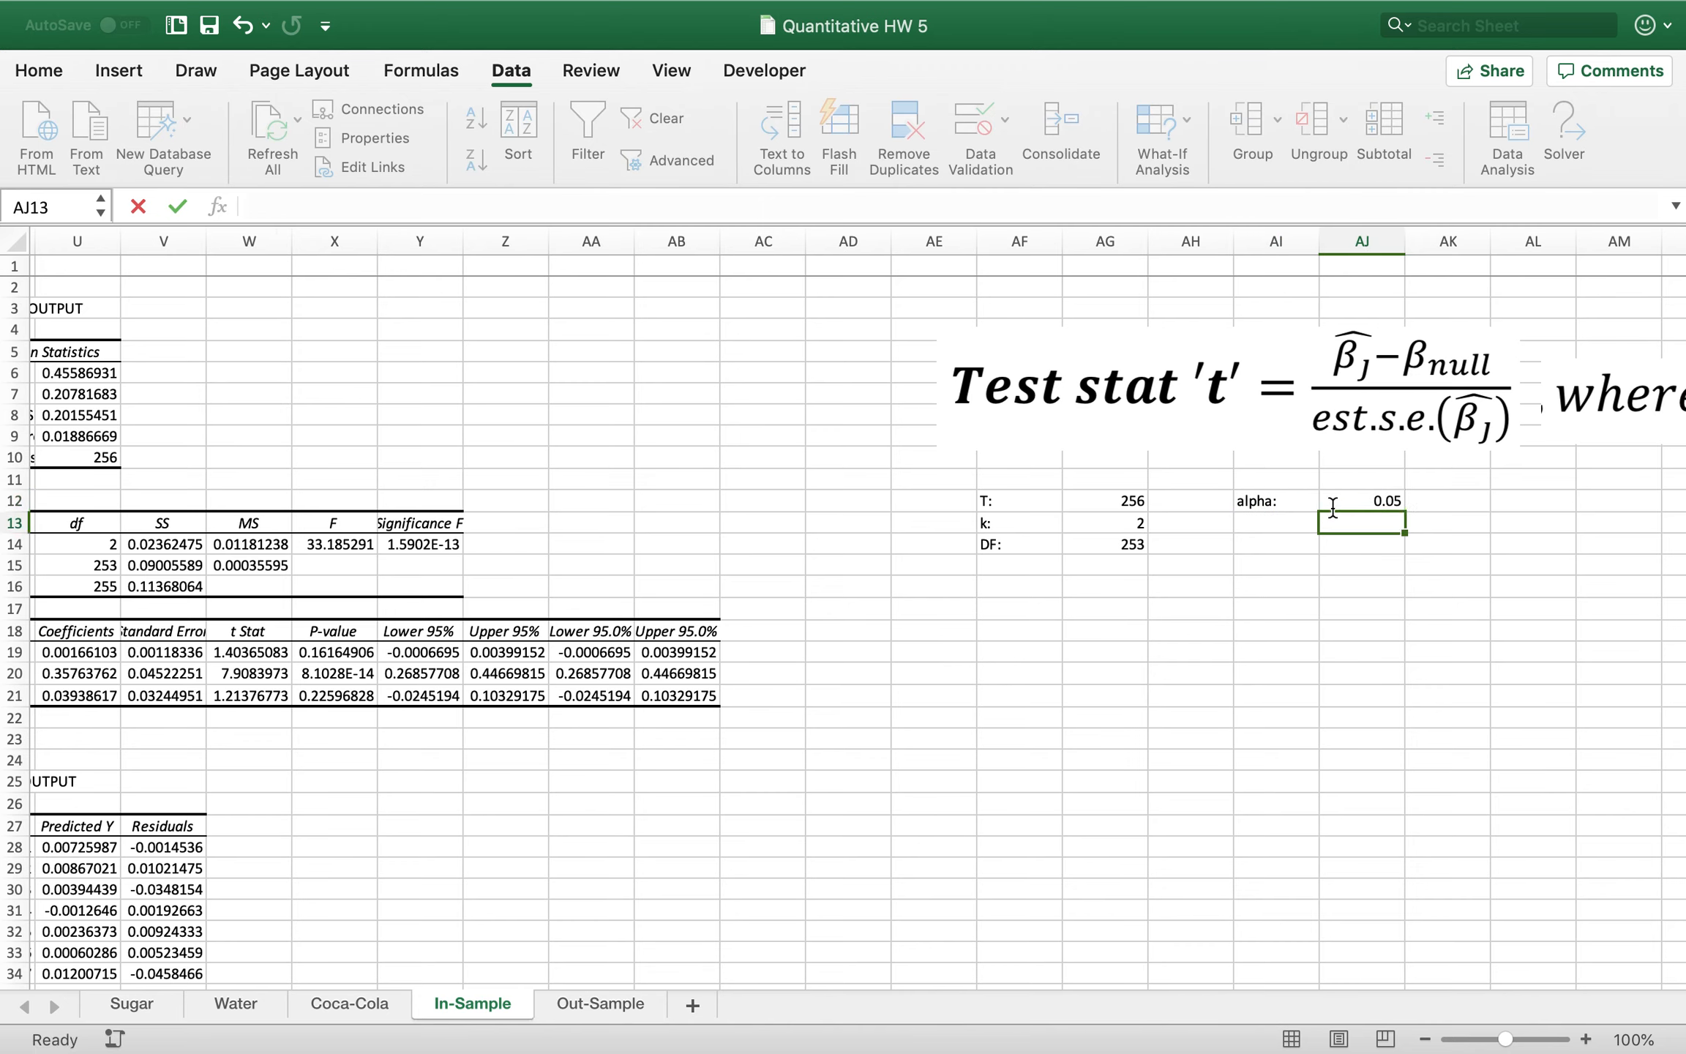
Enter the labels test-stat: in AF16 and critical value in AF17
left_click(1044, 593)
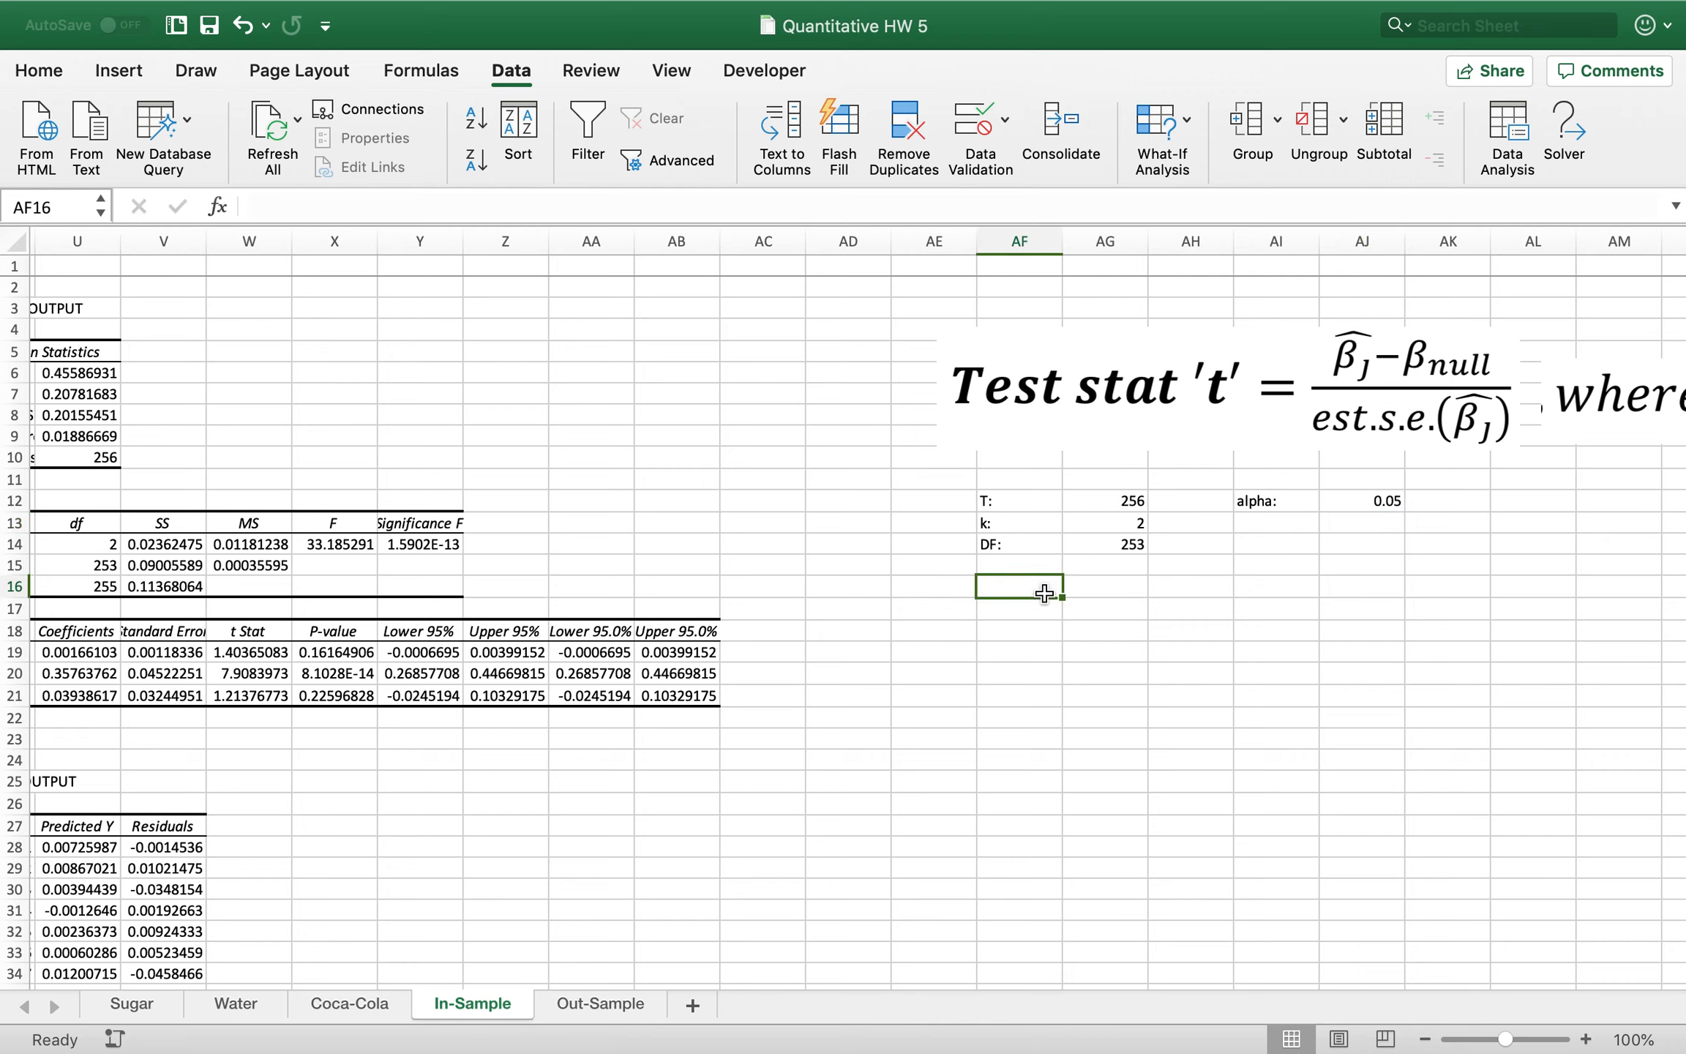
type("test-")
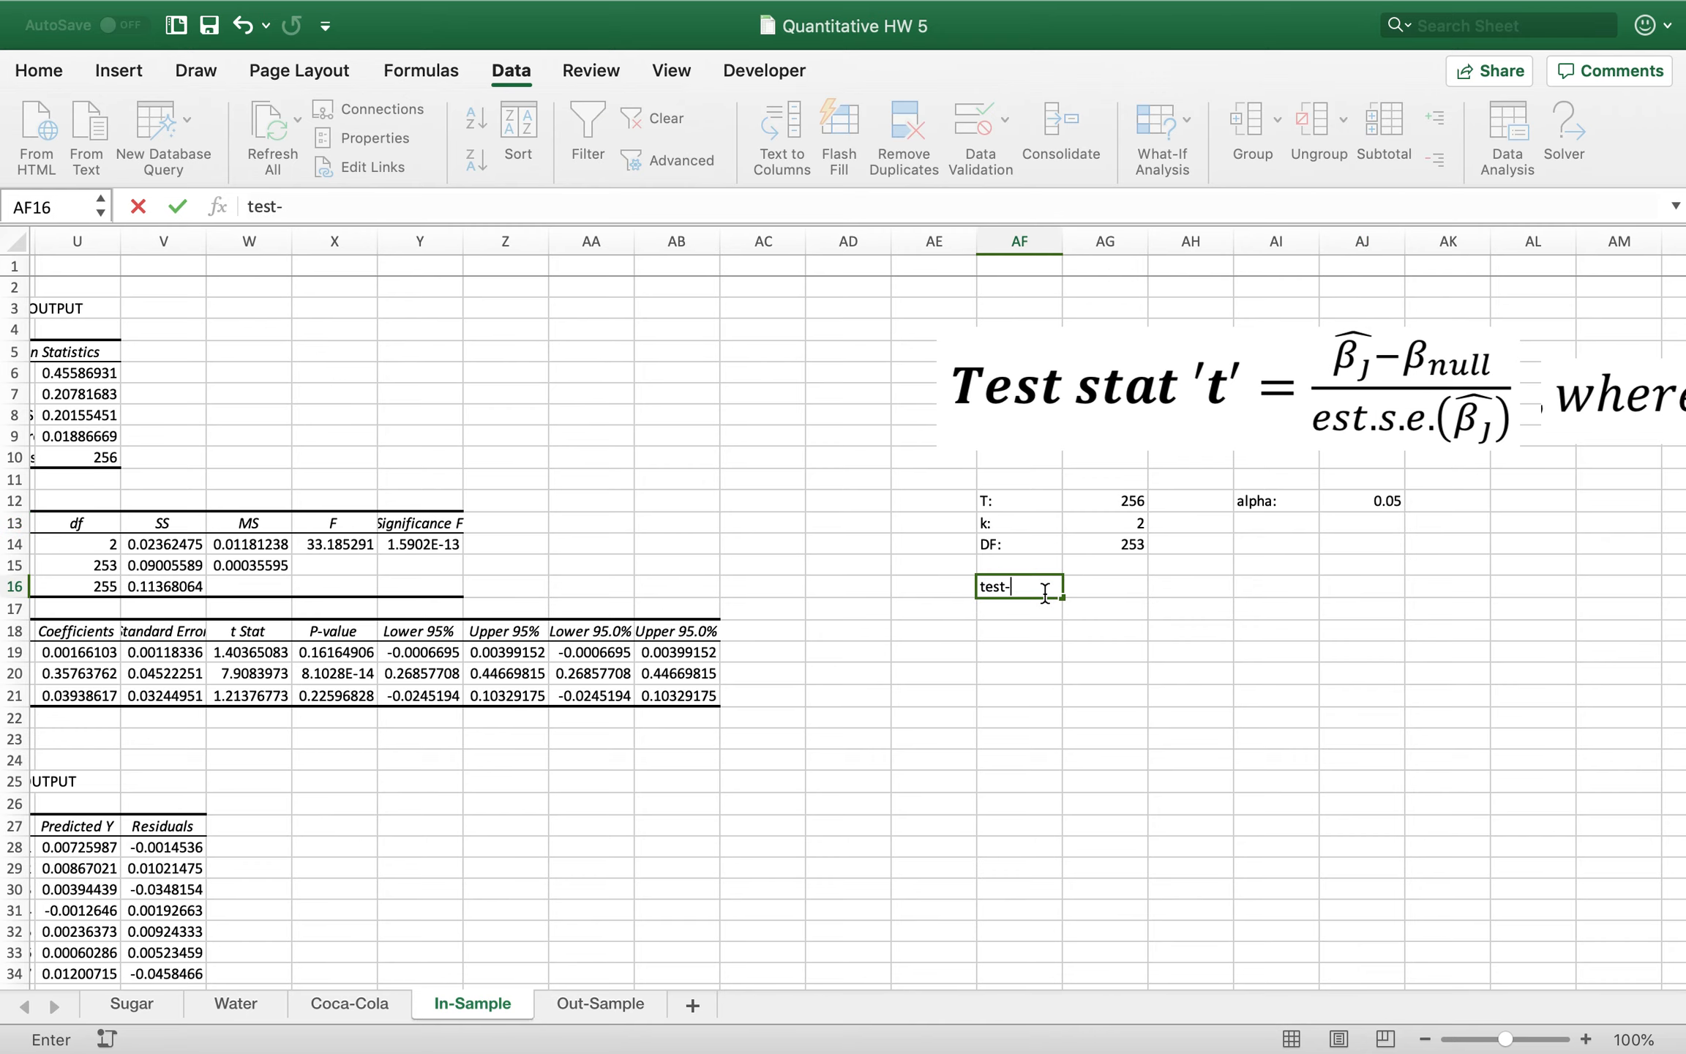
type("stat:")
key("Return")
type("critical value")
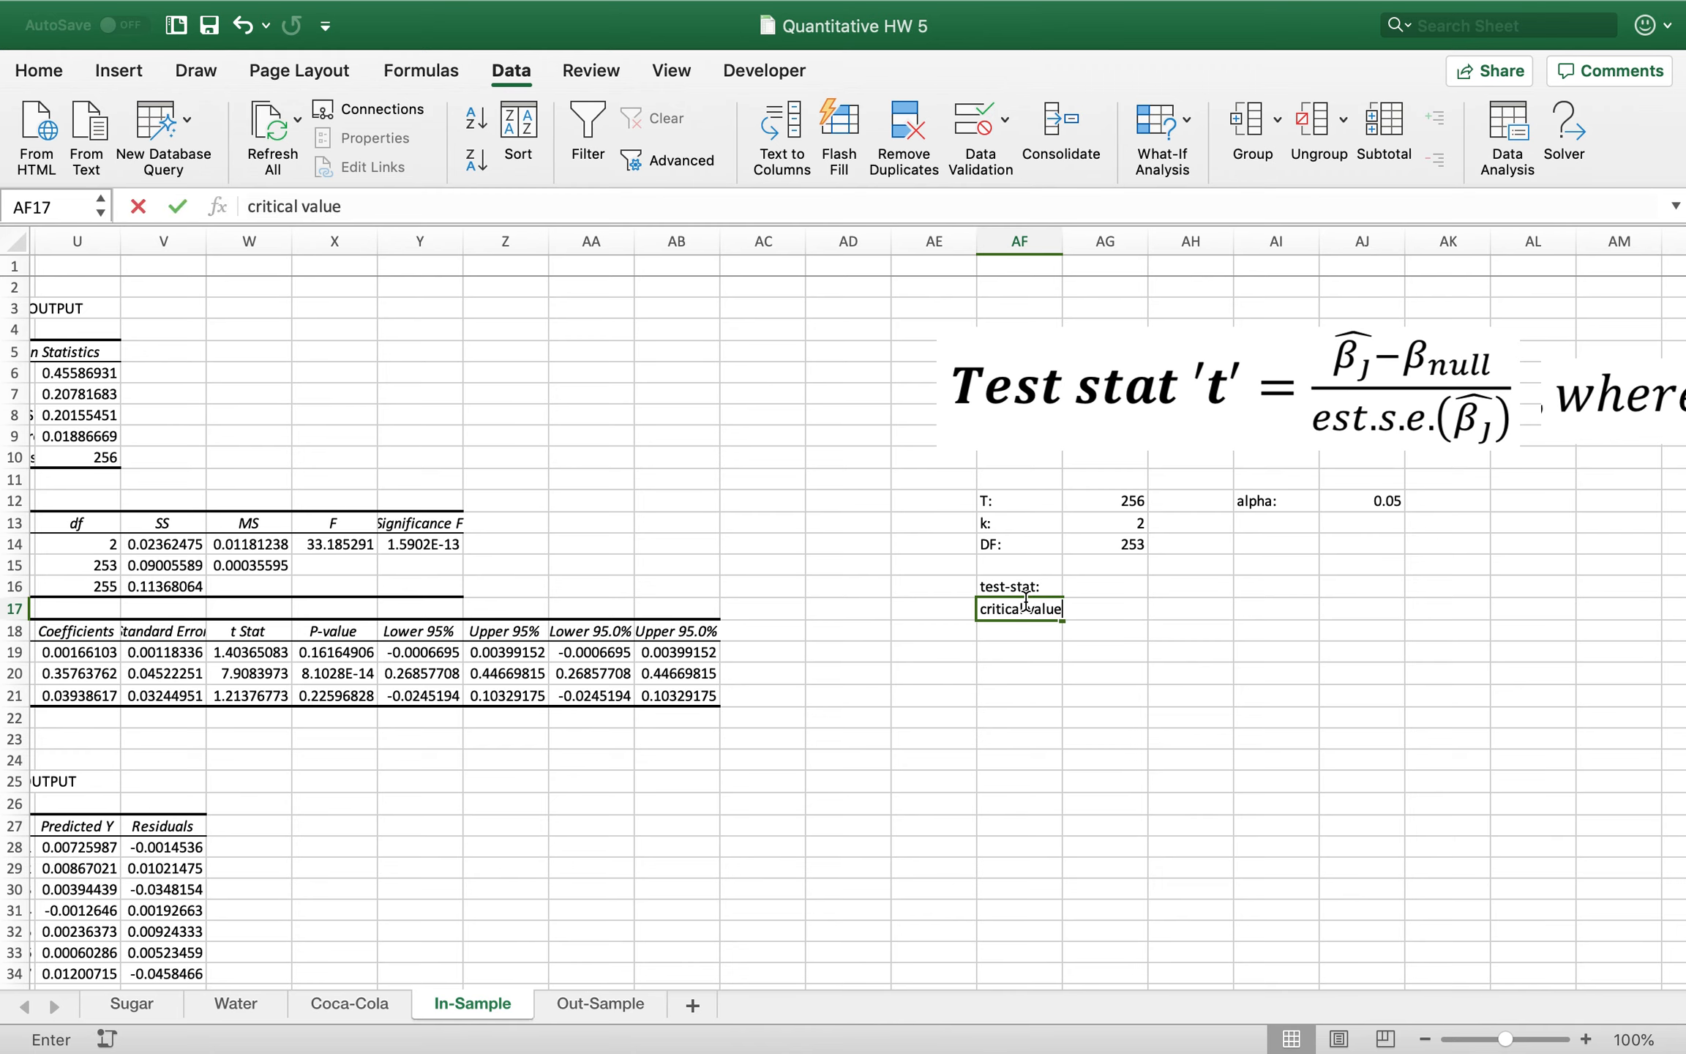
key("Return")
Add a colon to the critical value label in AF17 and fit column AF's width to its contents
double_click(1070, 605)
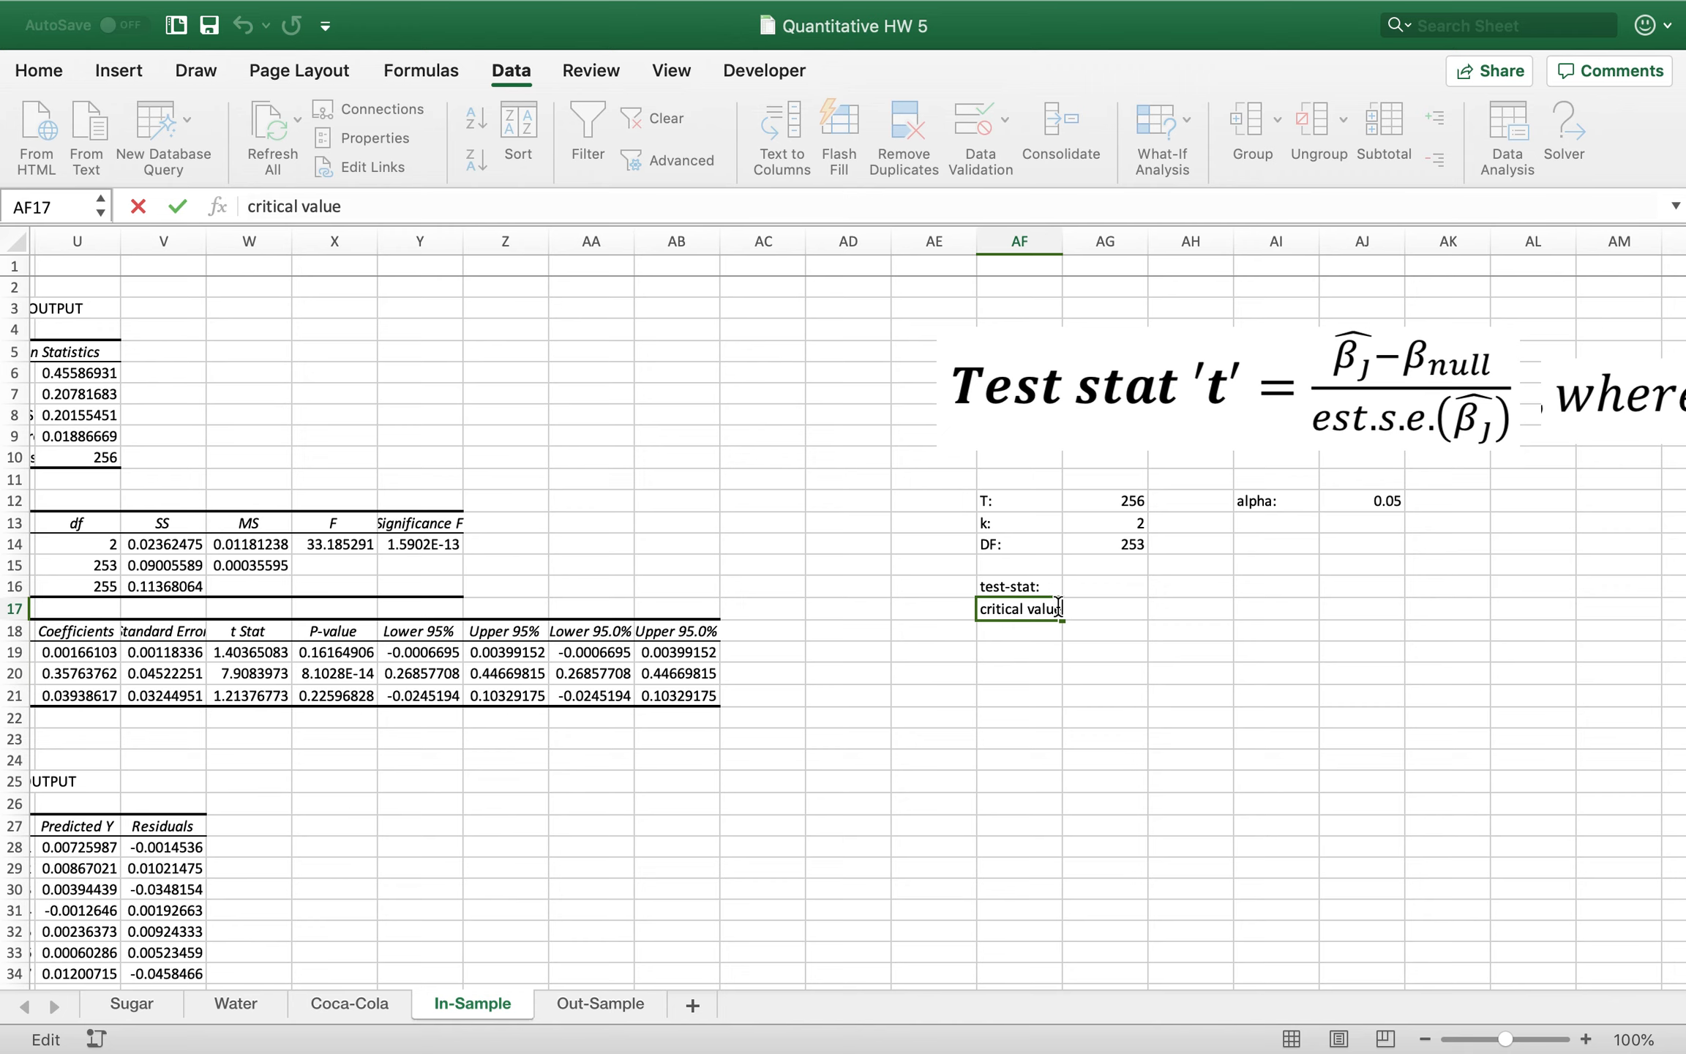
key("Return")
double_click(1062, 246)
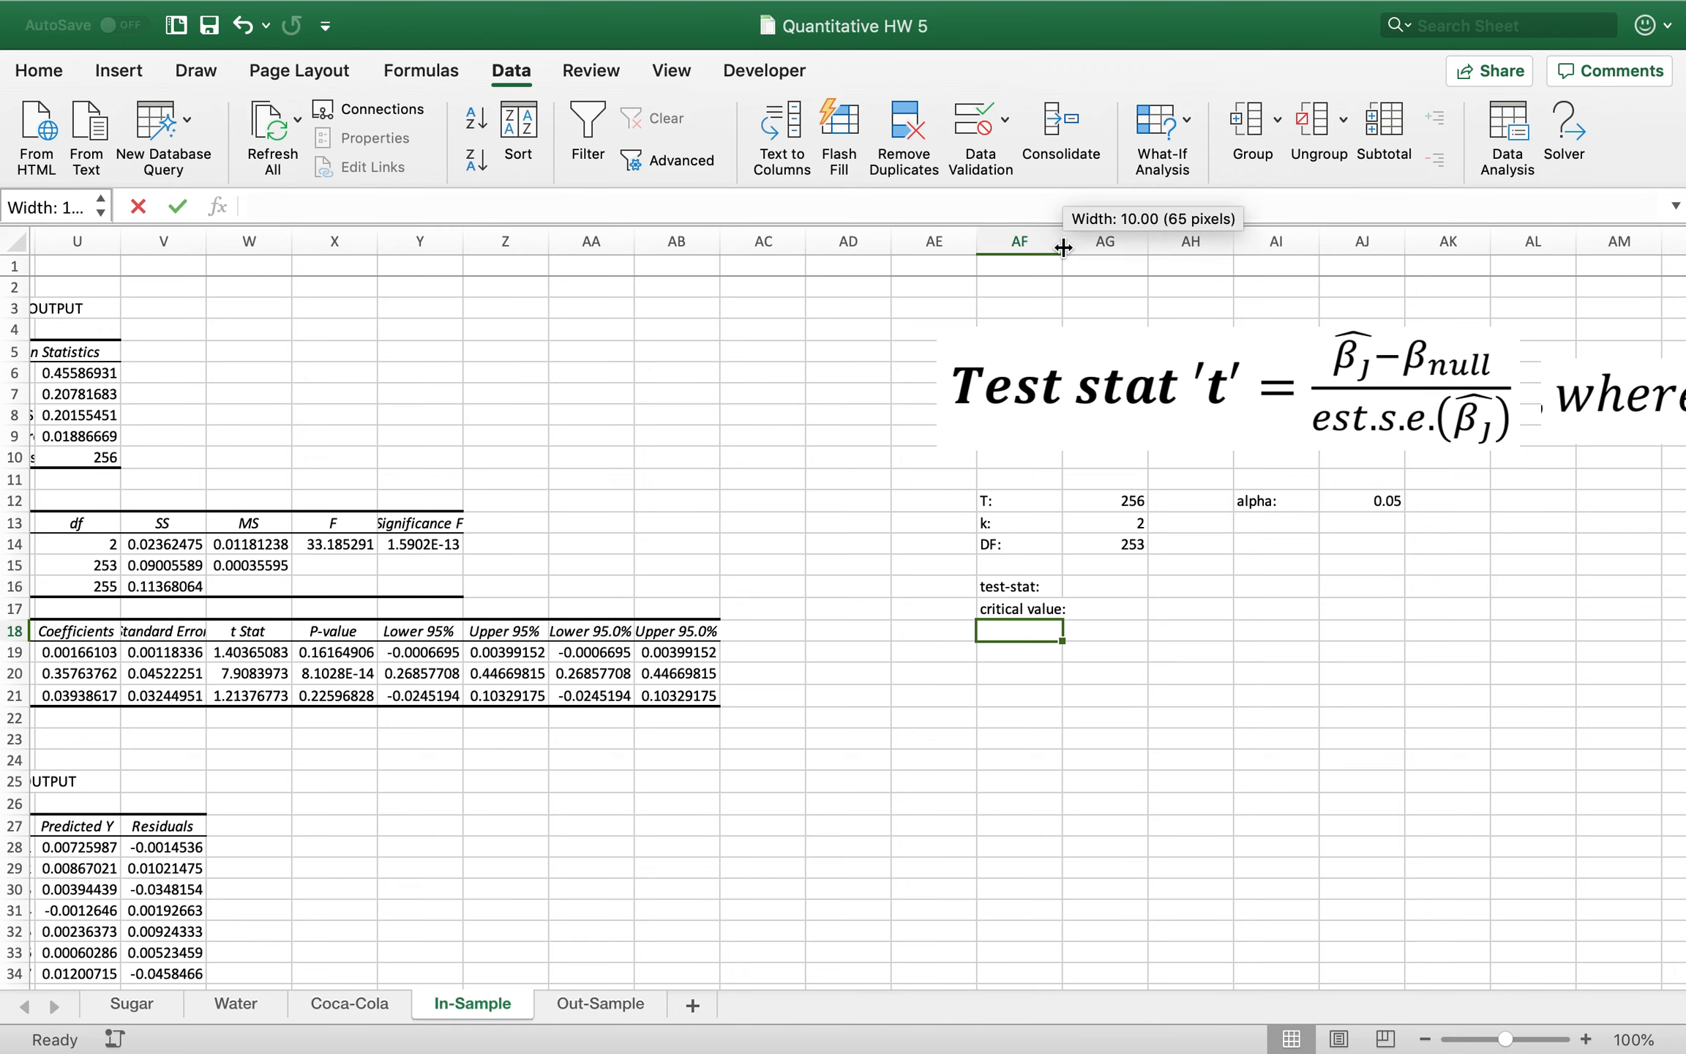
Calculate the one-tailed critical value in AG17 with T.INV, using 1-AJ12 as the probability and AG14 as the degrees of freedom
scroll(1080, 479, "left", 1)
left_click(1197, 604)
type("=t.in")
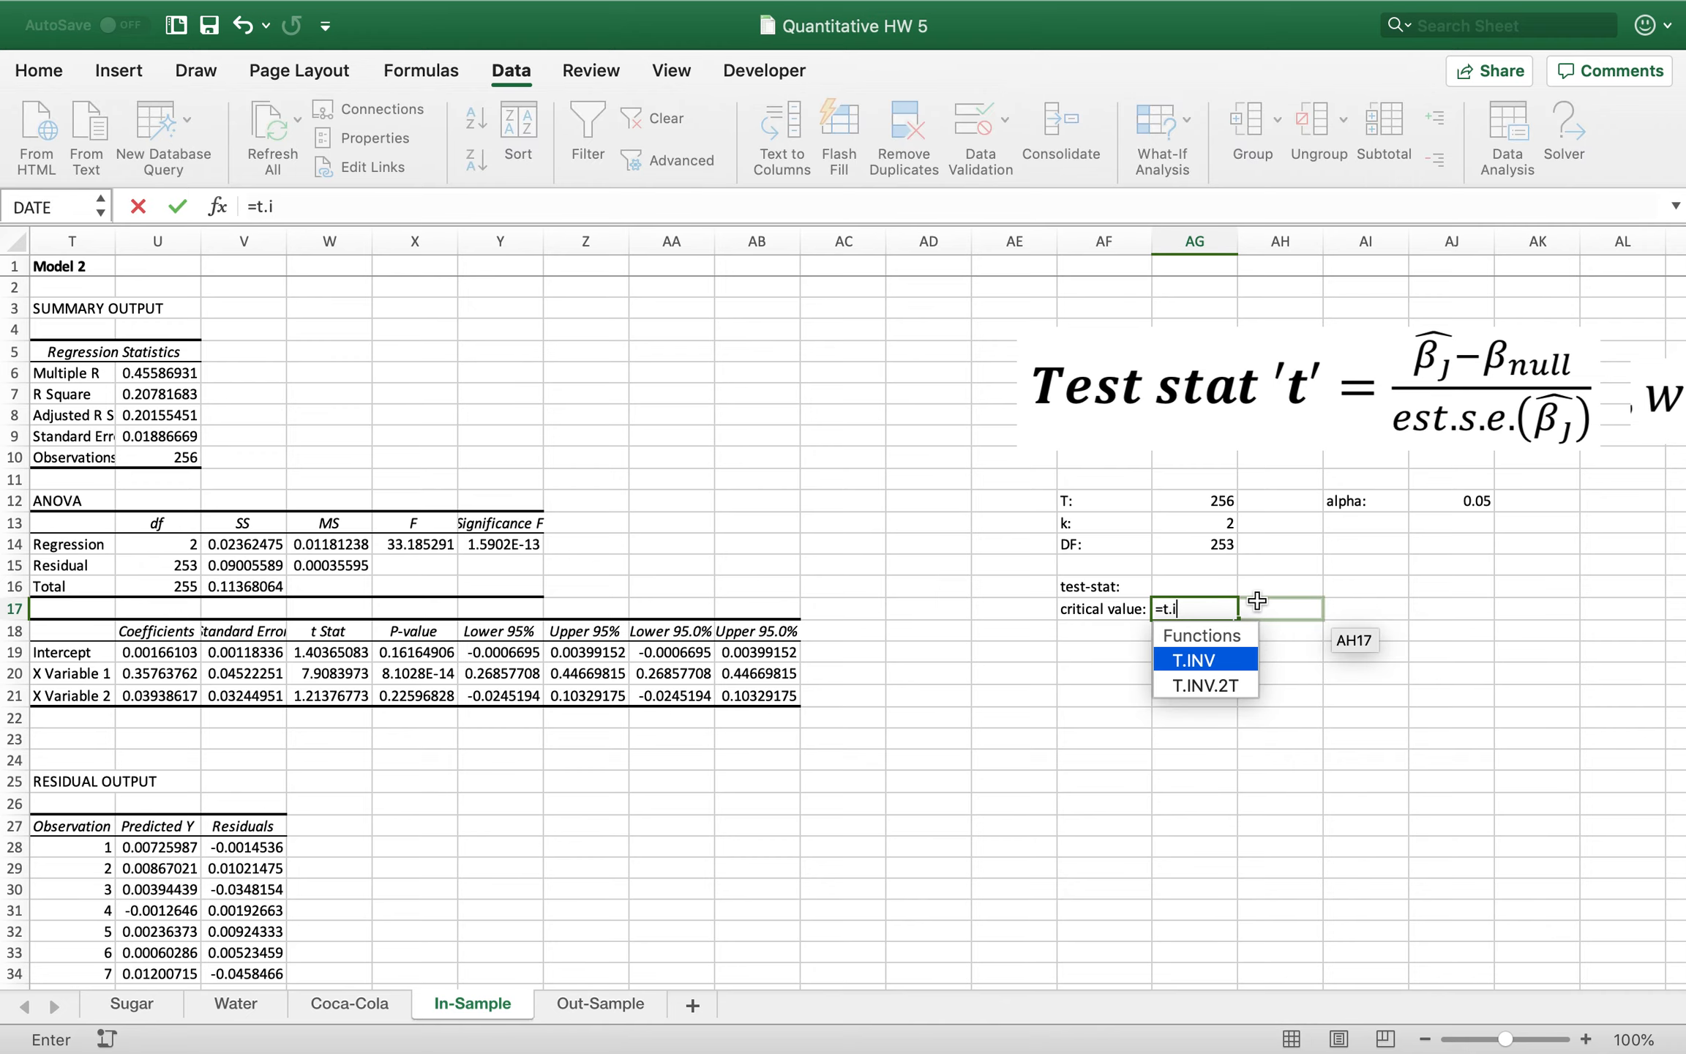
double_click(1230, 657)
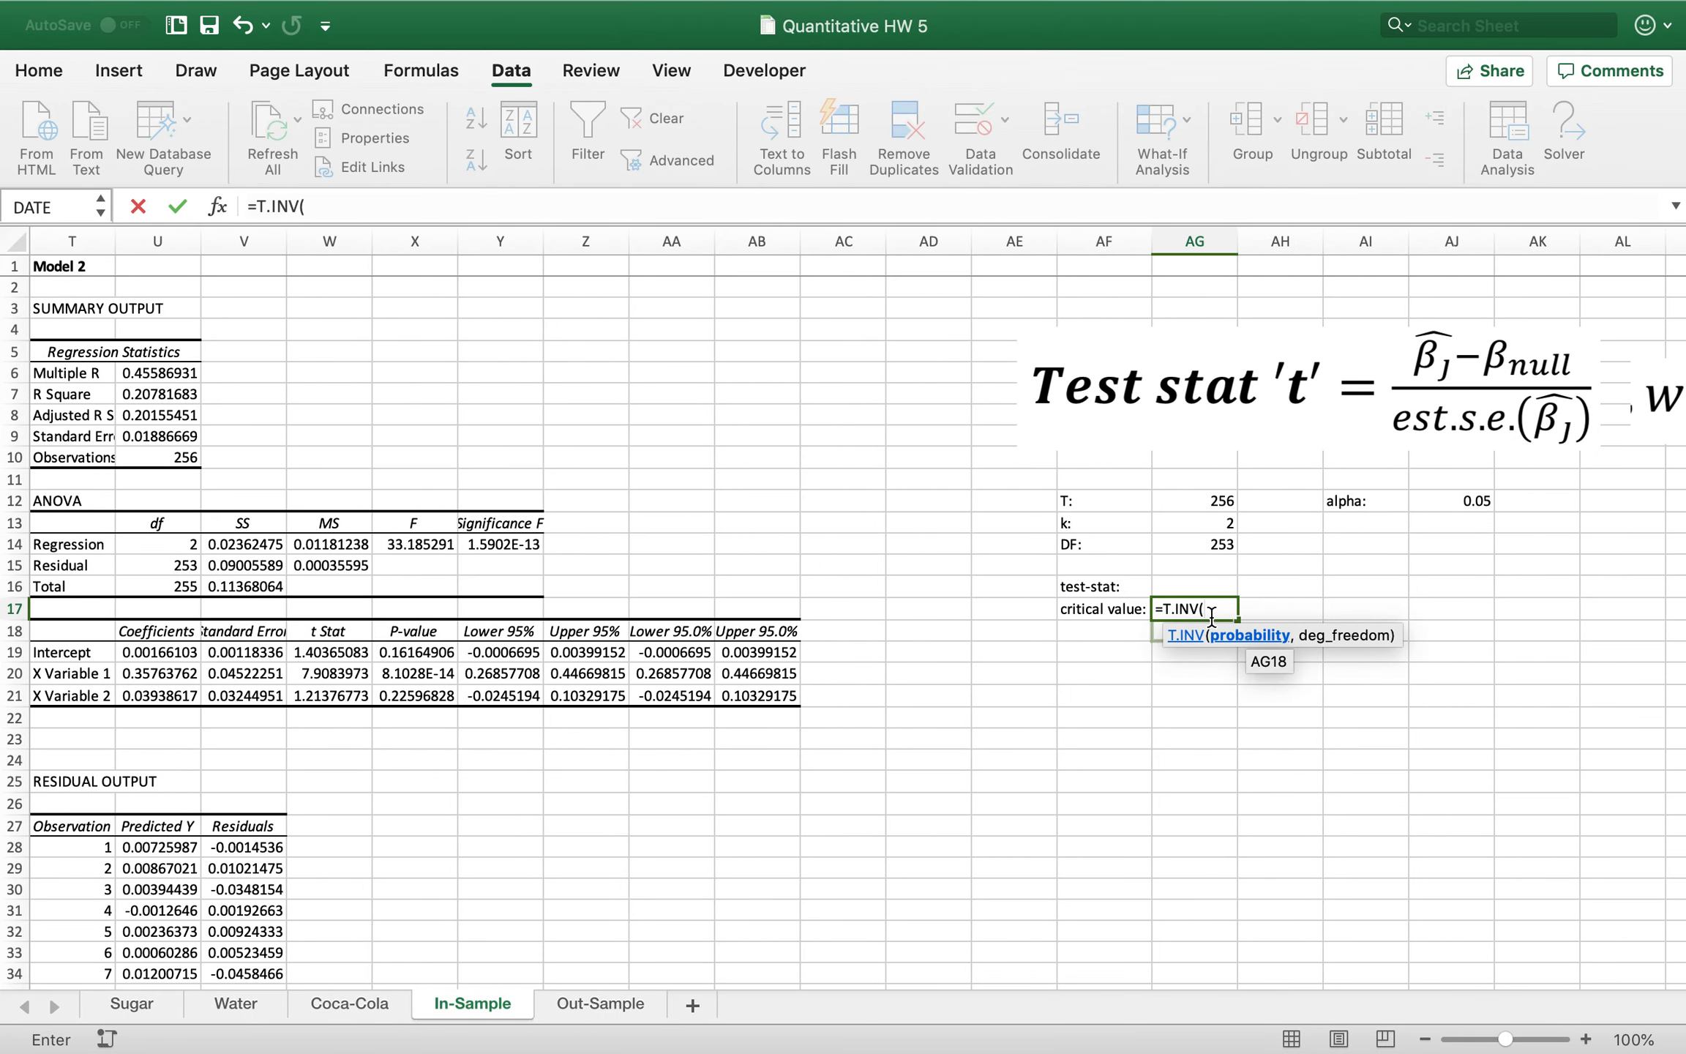
type("1")
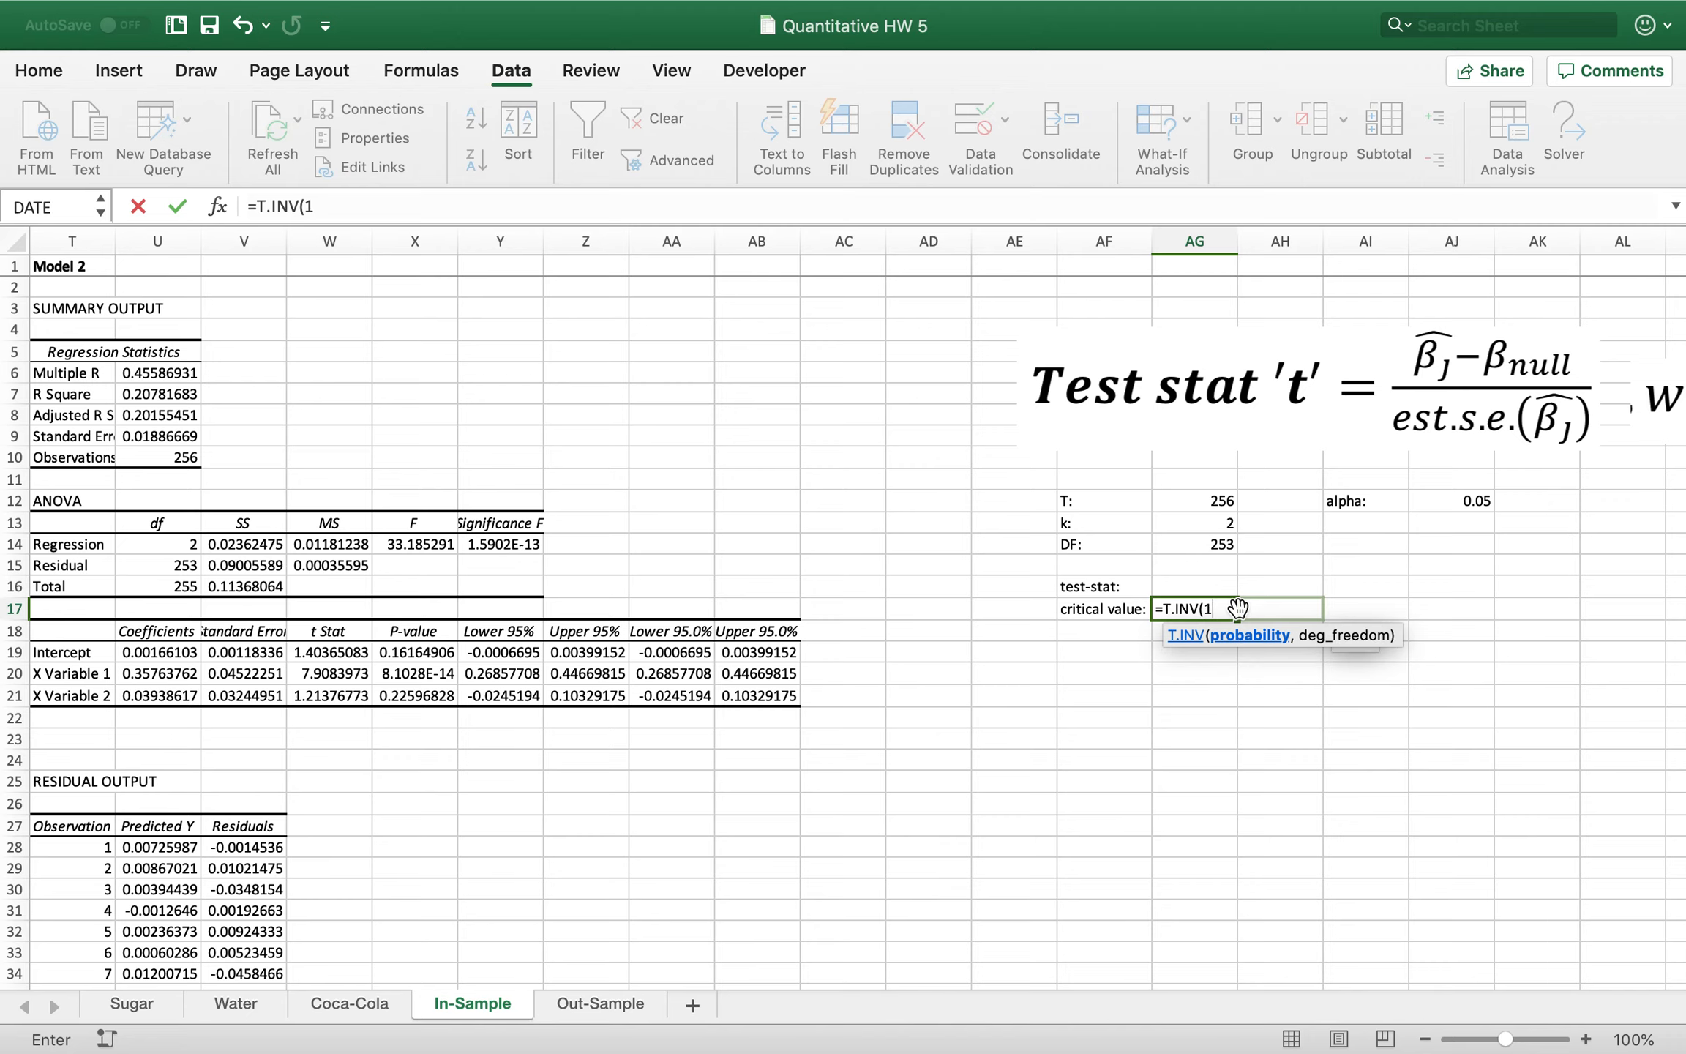
type("-")
left_click(1450, 503)
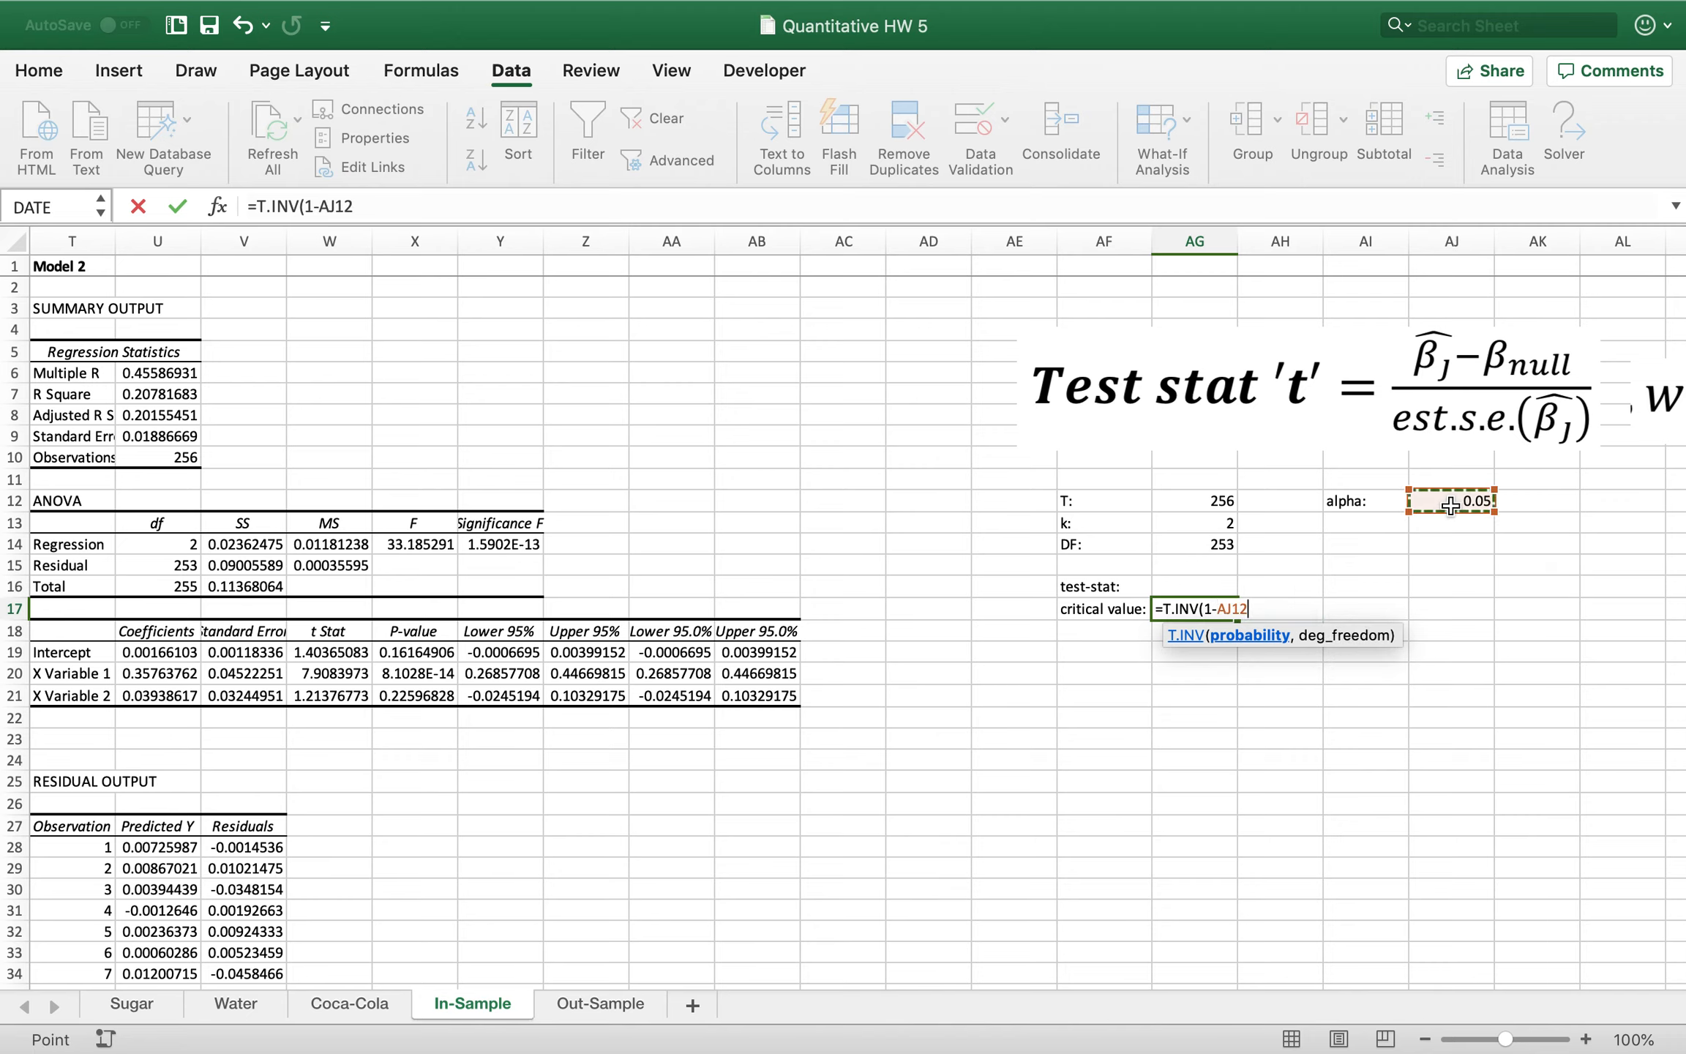
type(",")
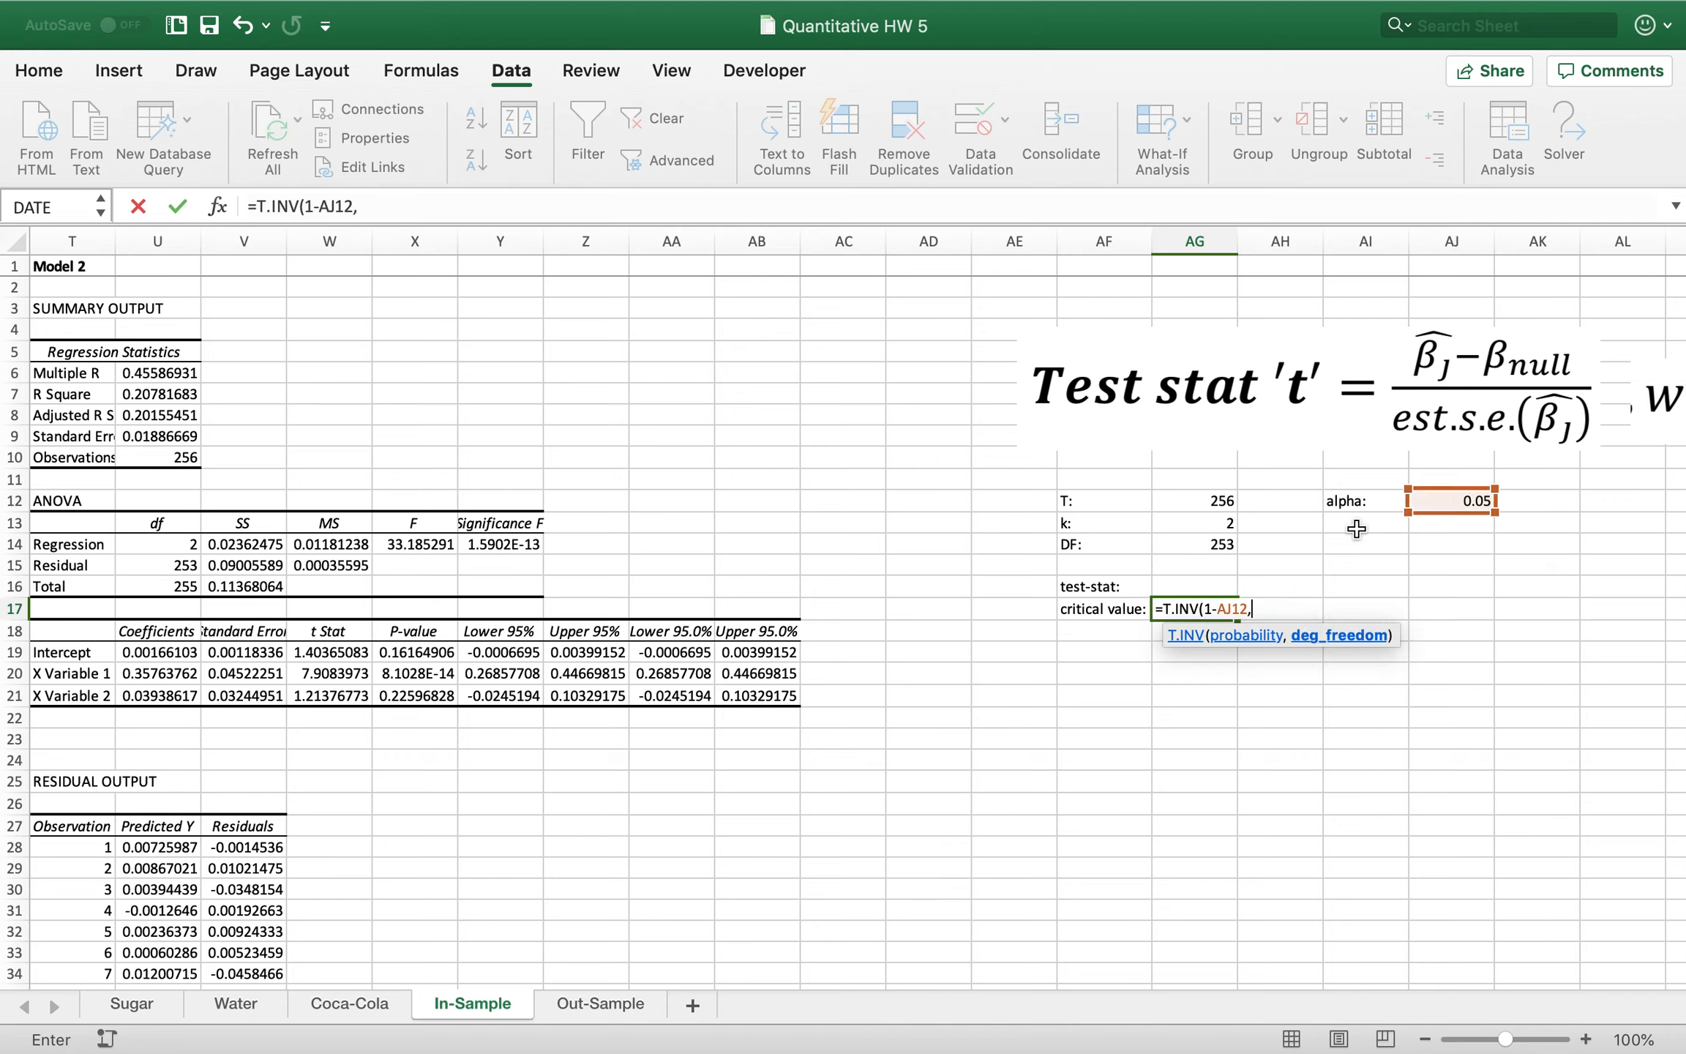
left_click(1190, 544)
key("Return")
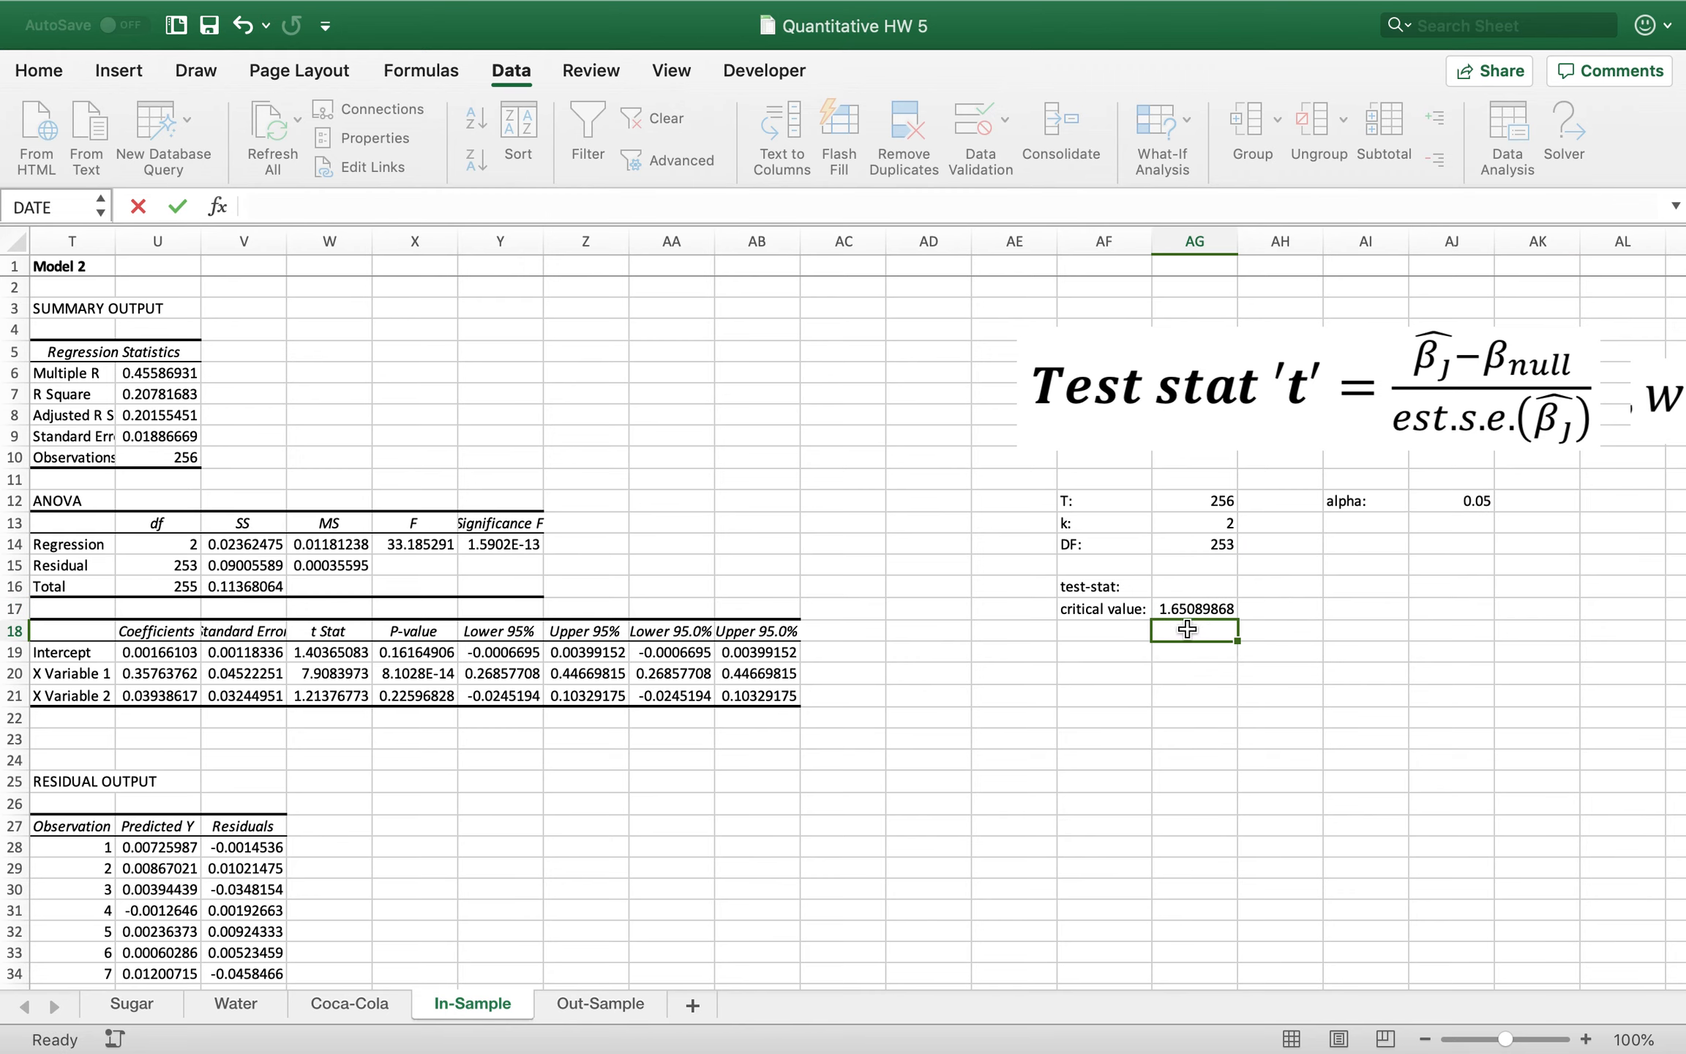
Start a formula for the test statistic in AG16 and check question 9 in the homework document
left_click(1198, 590)
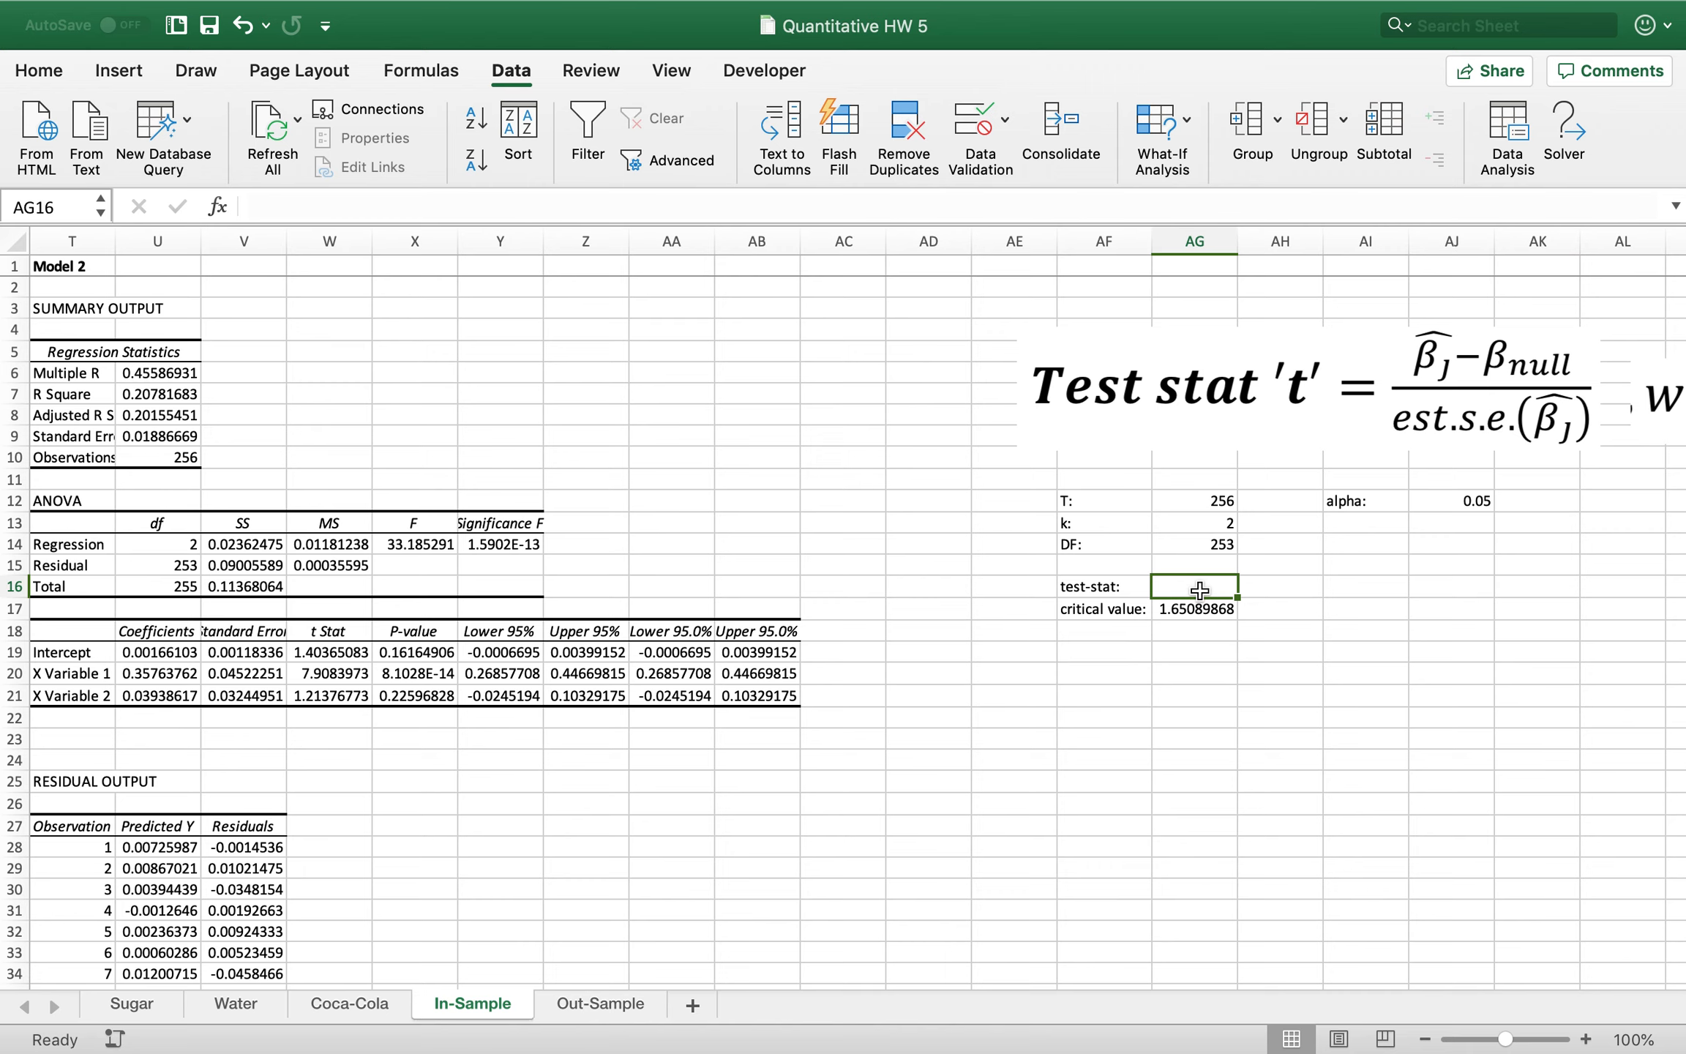
scroll(1199, 590, "right", 2)
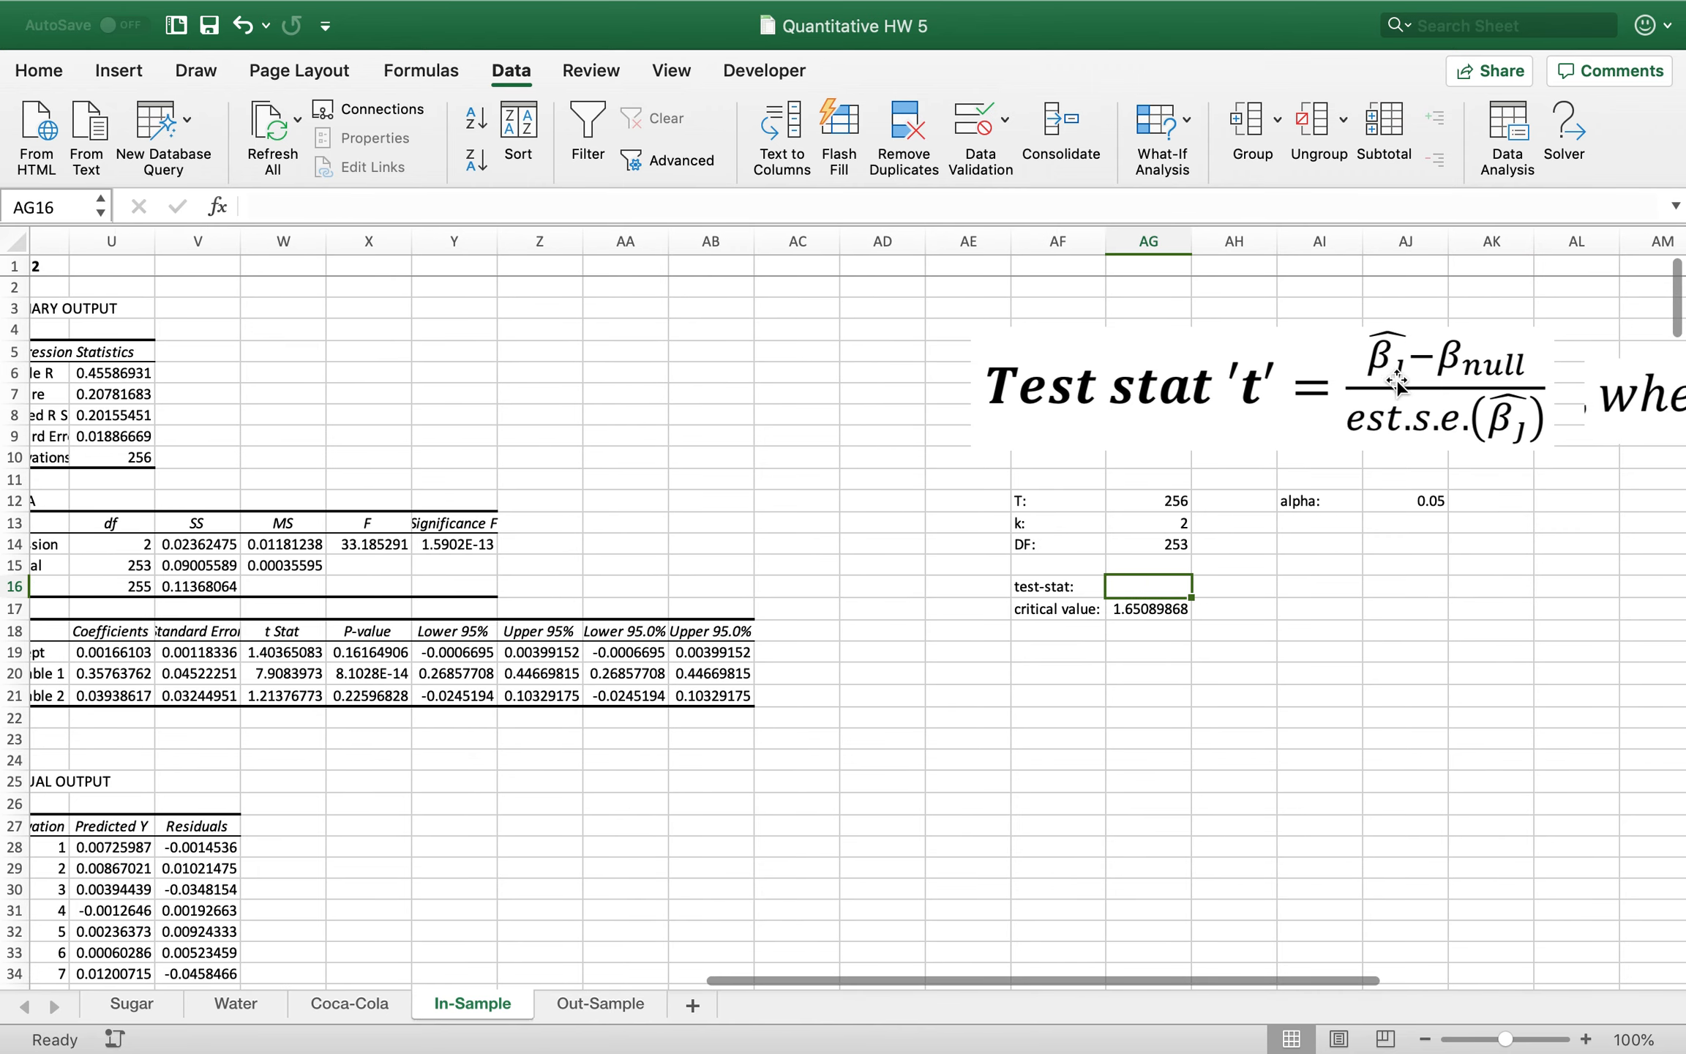
type("=")
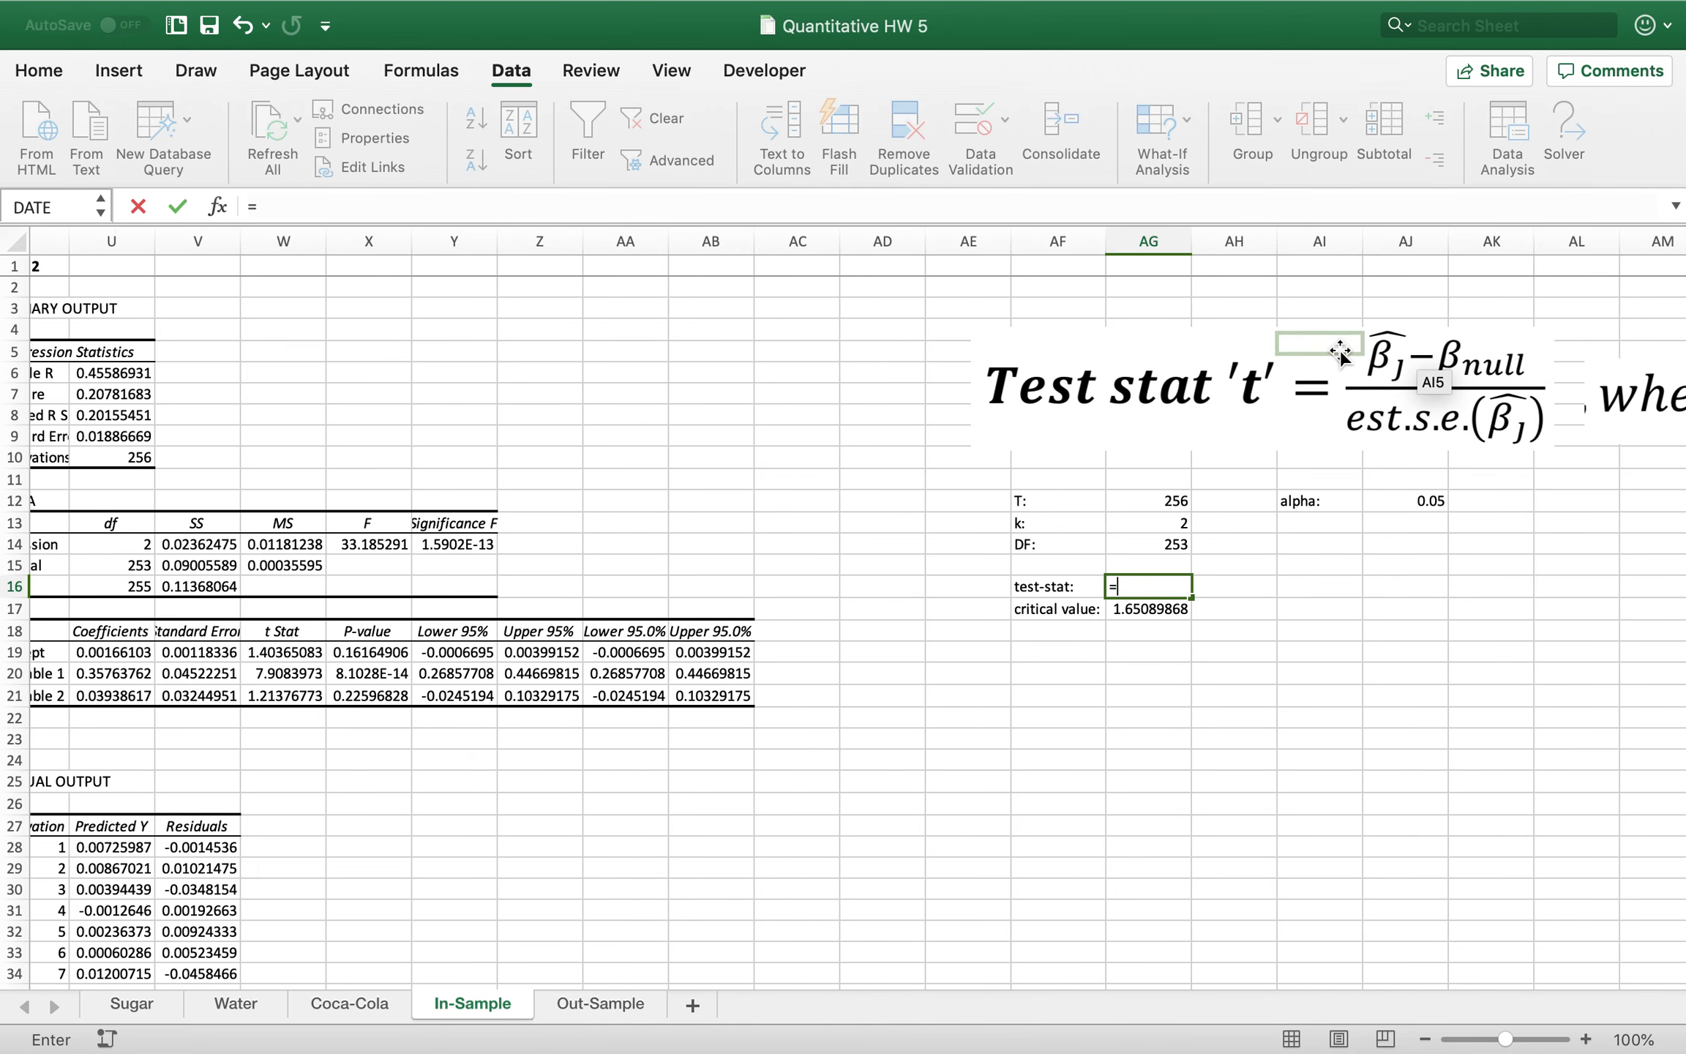
scroll(1302, 399, "left", 1)
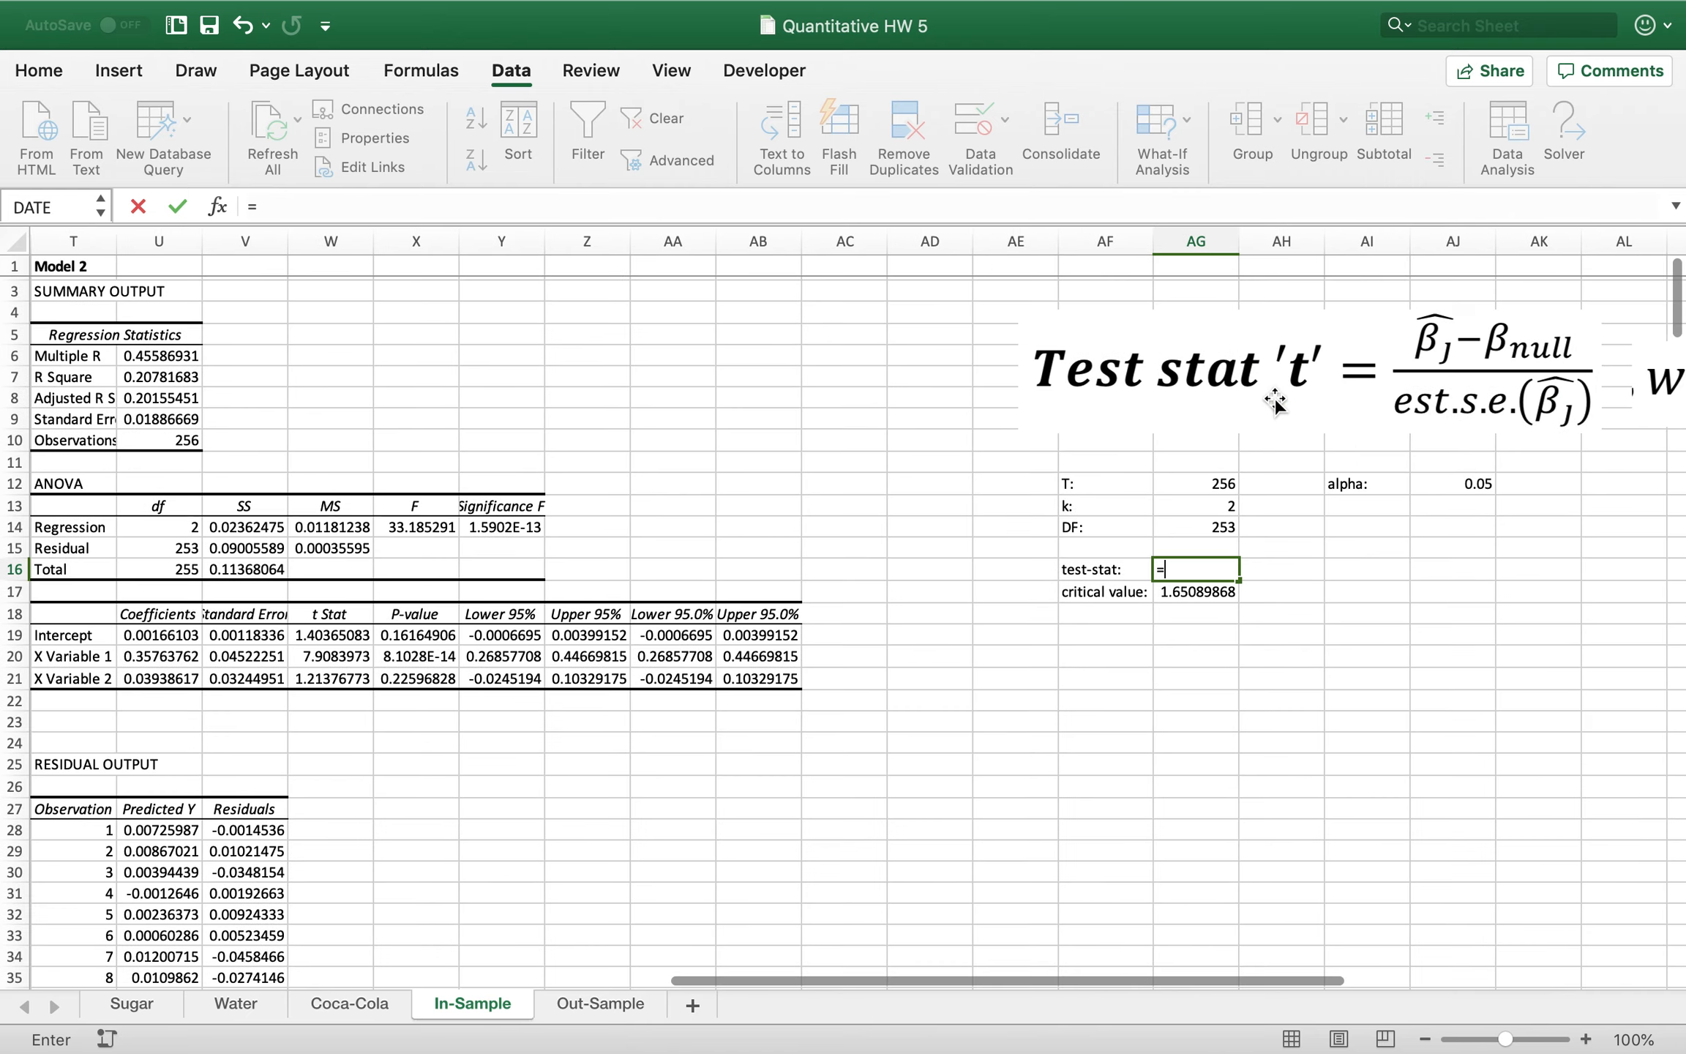
scroll(1276, 399, "right", 1)
key("ctrl+Left")
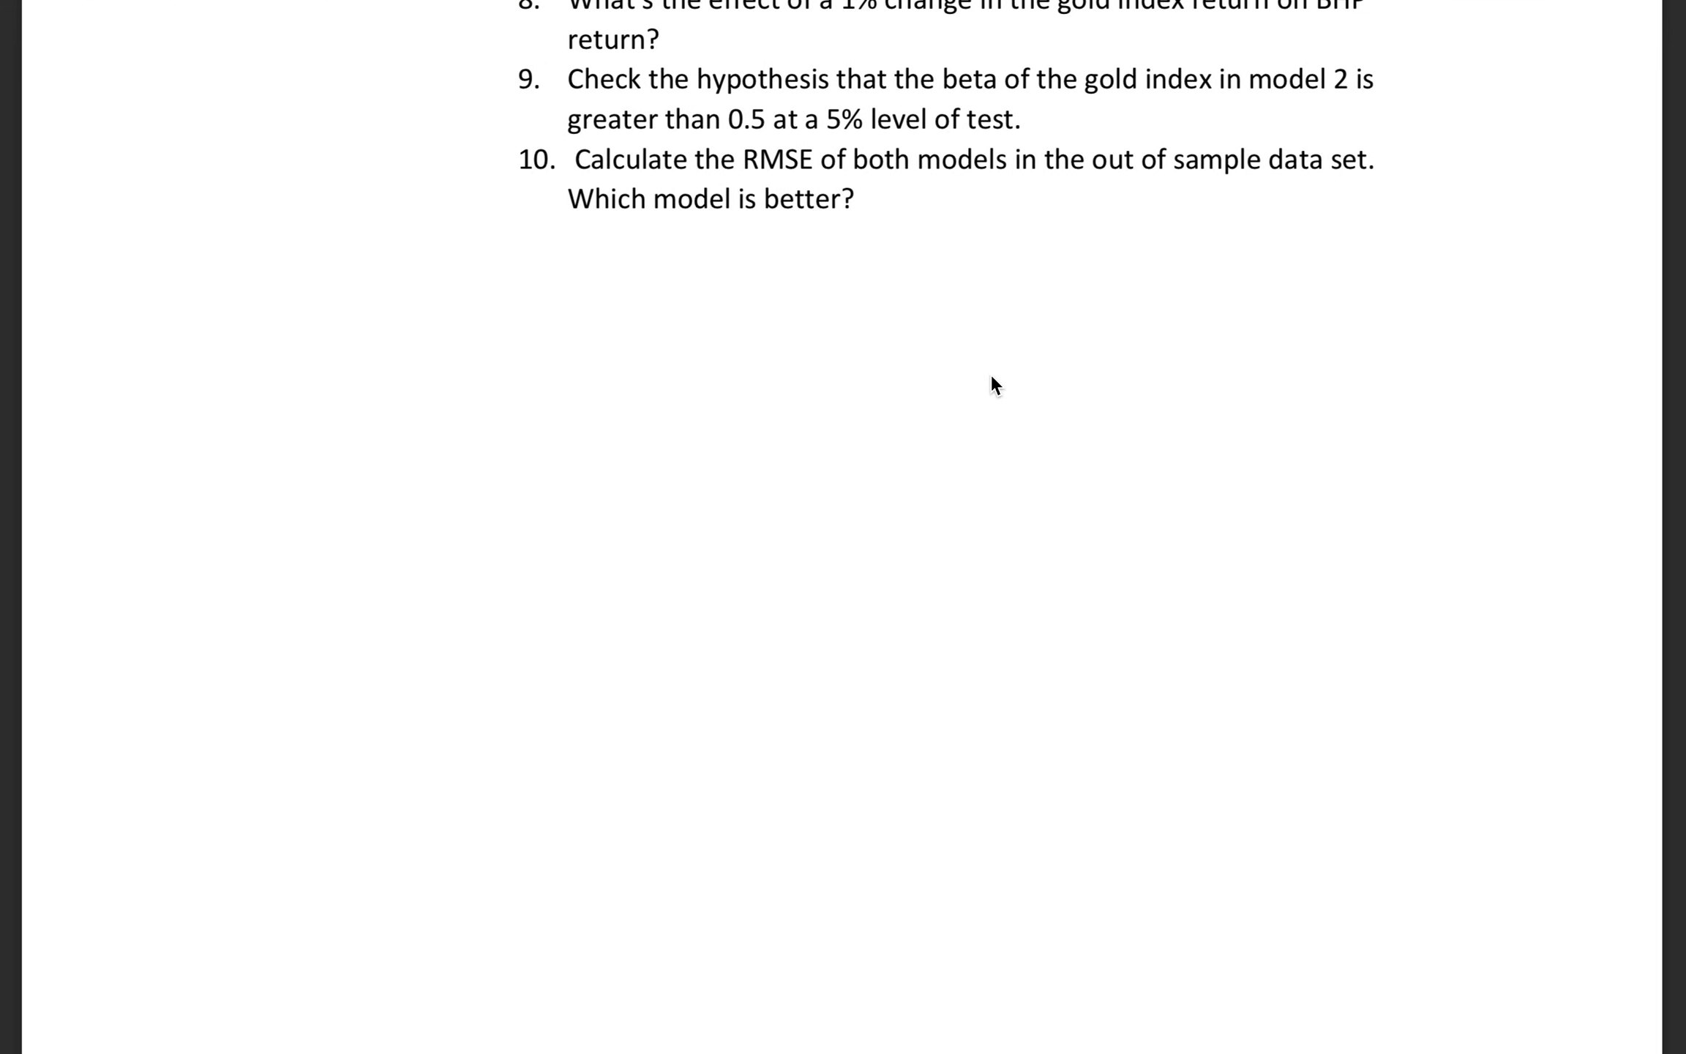
key("ctrl+Right")
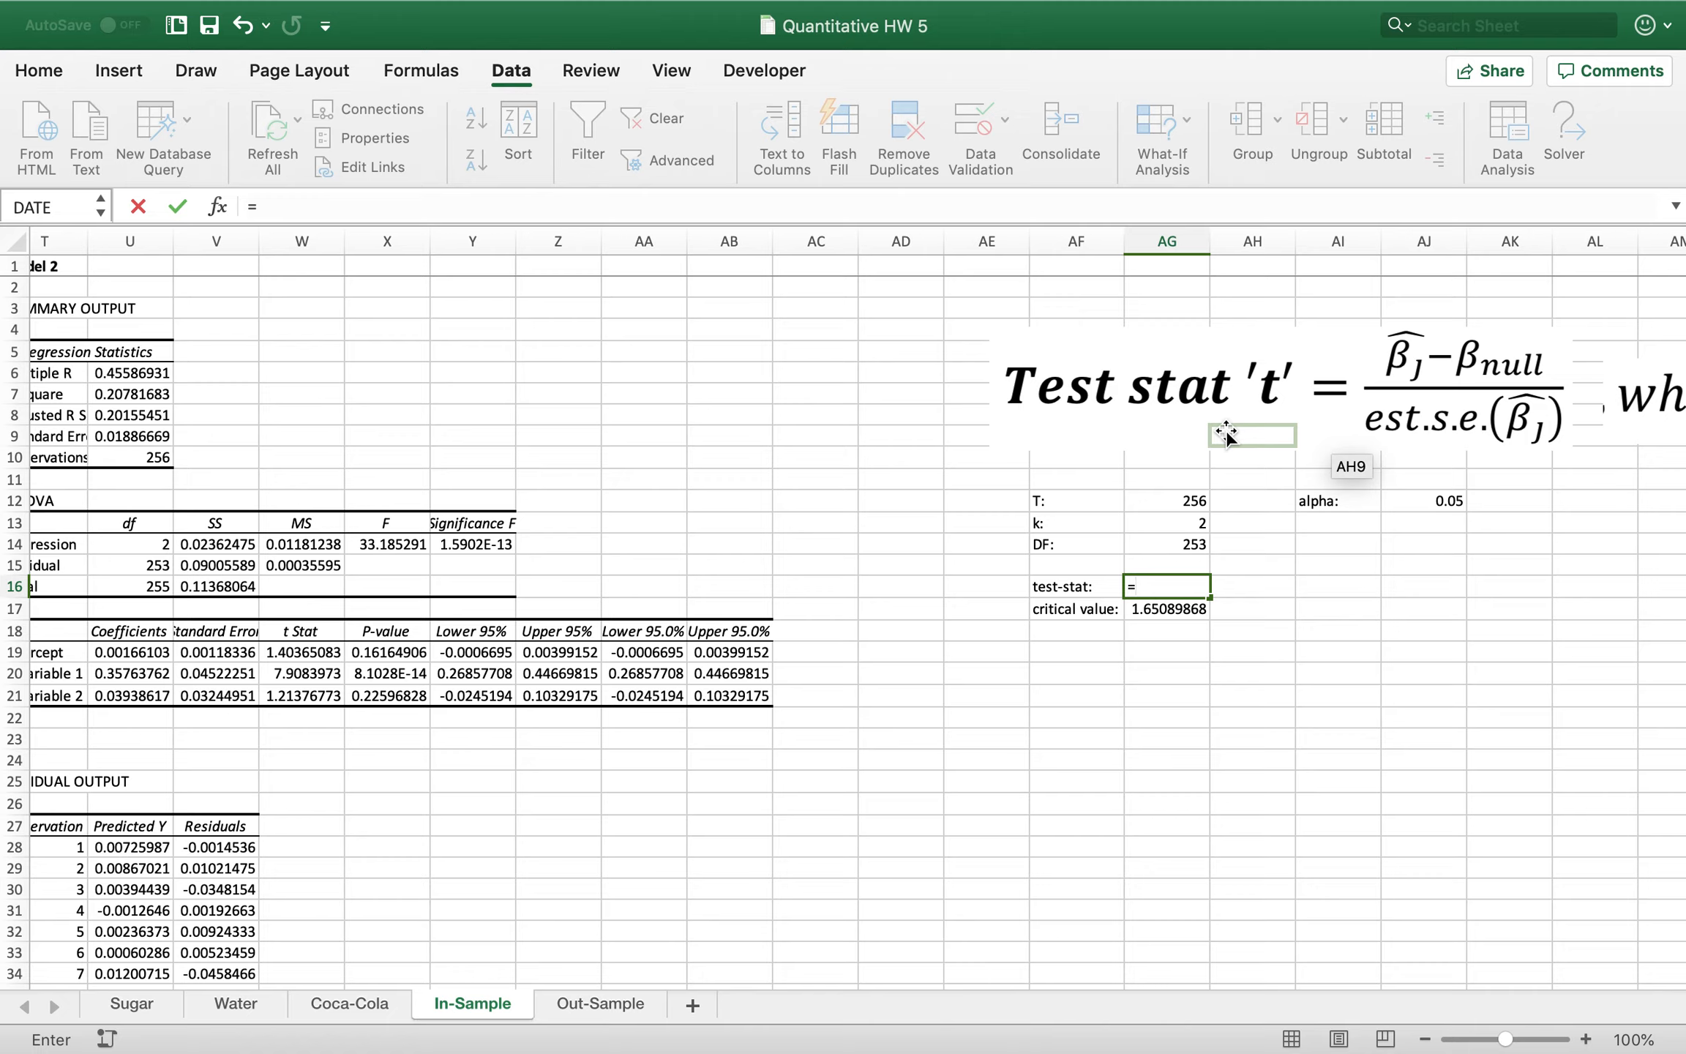
scroll(1226, 433, "left", 3)
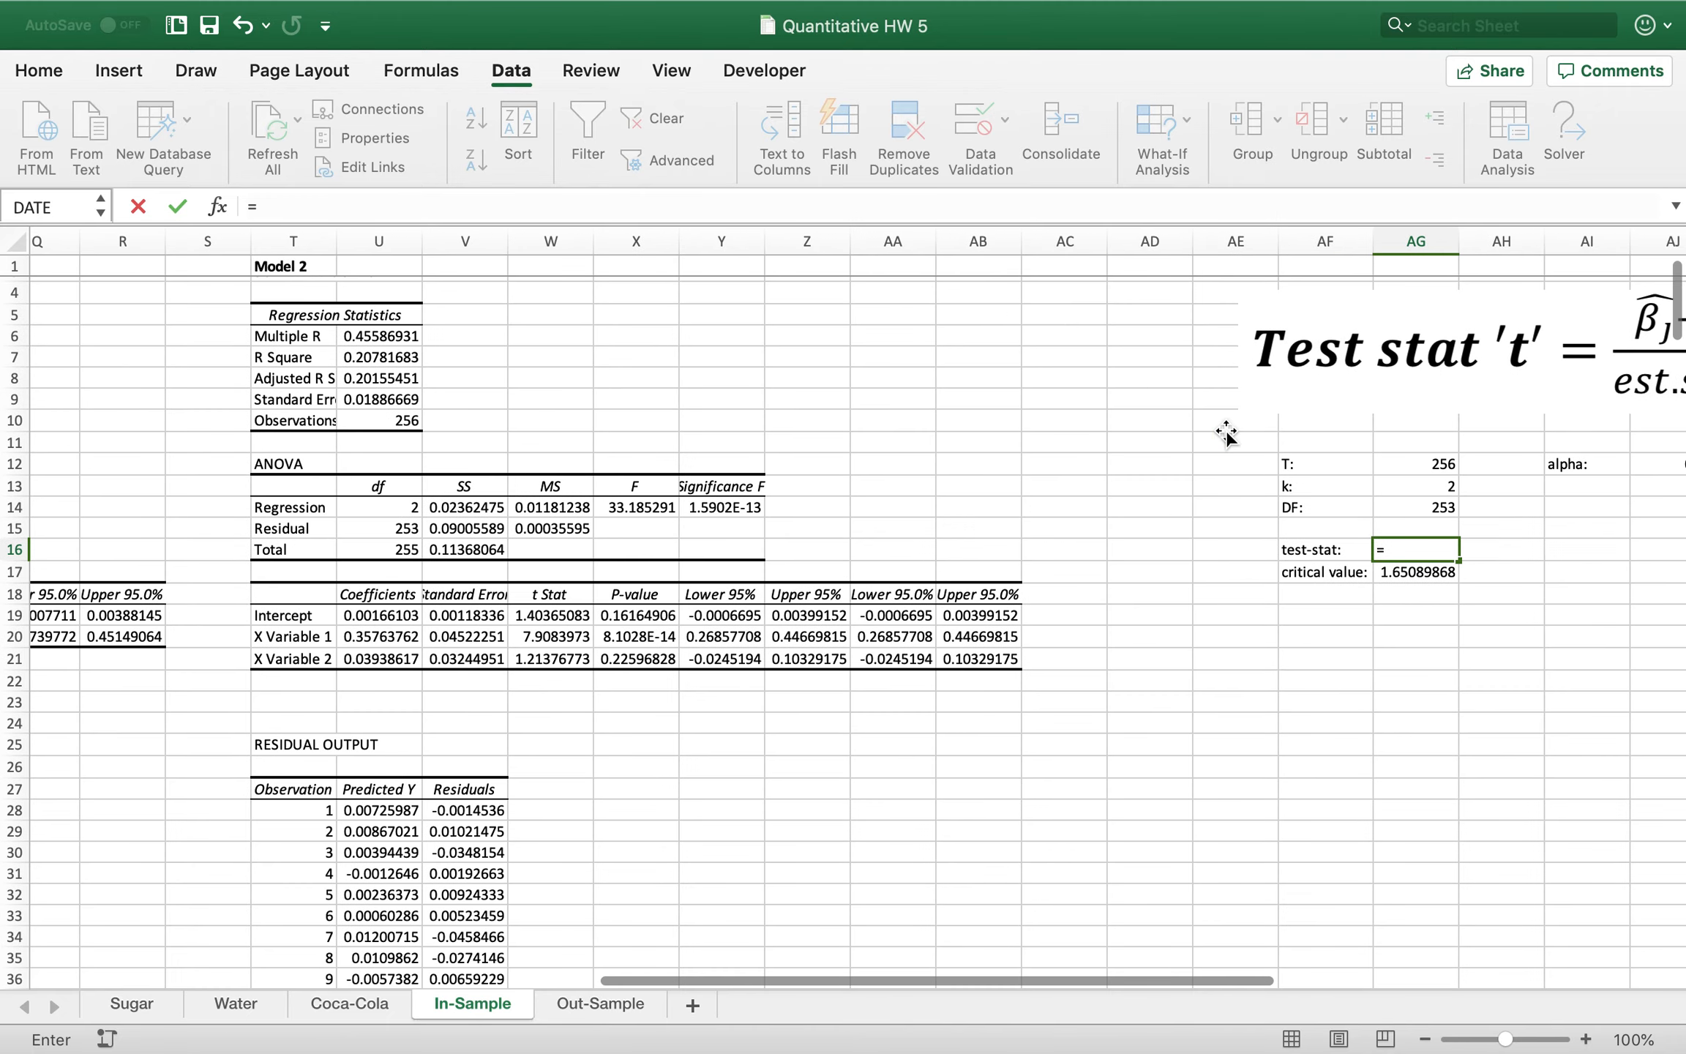
left_click(406, 641)
scroll(918, 620, "right", 4)
scroll(918, 620, "up", 1)
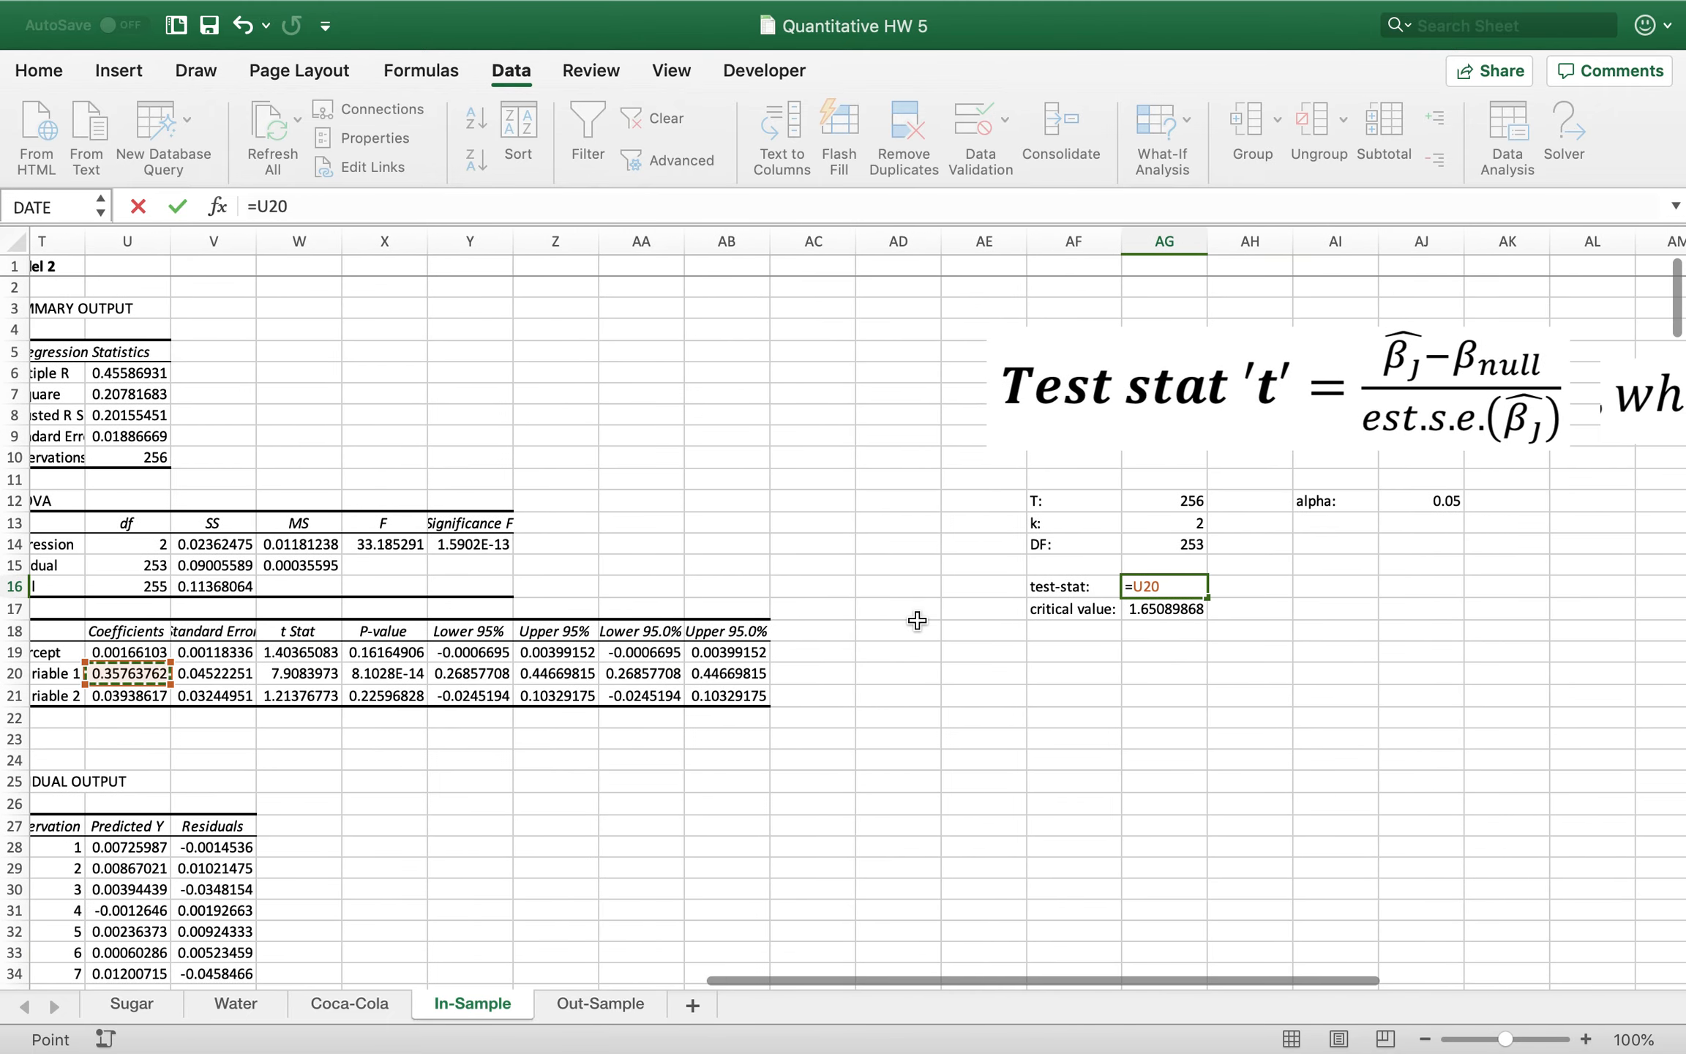
key("BackSpace")
key("BackSpace")
key("BackSpace")
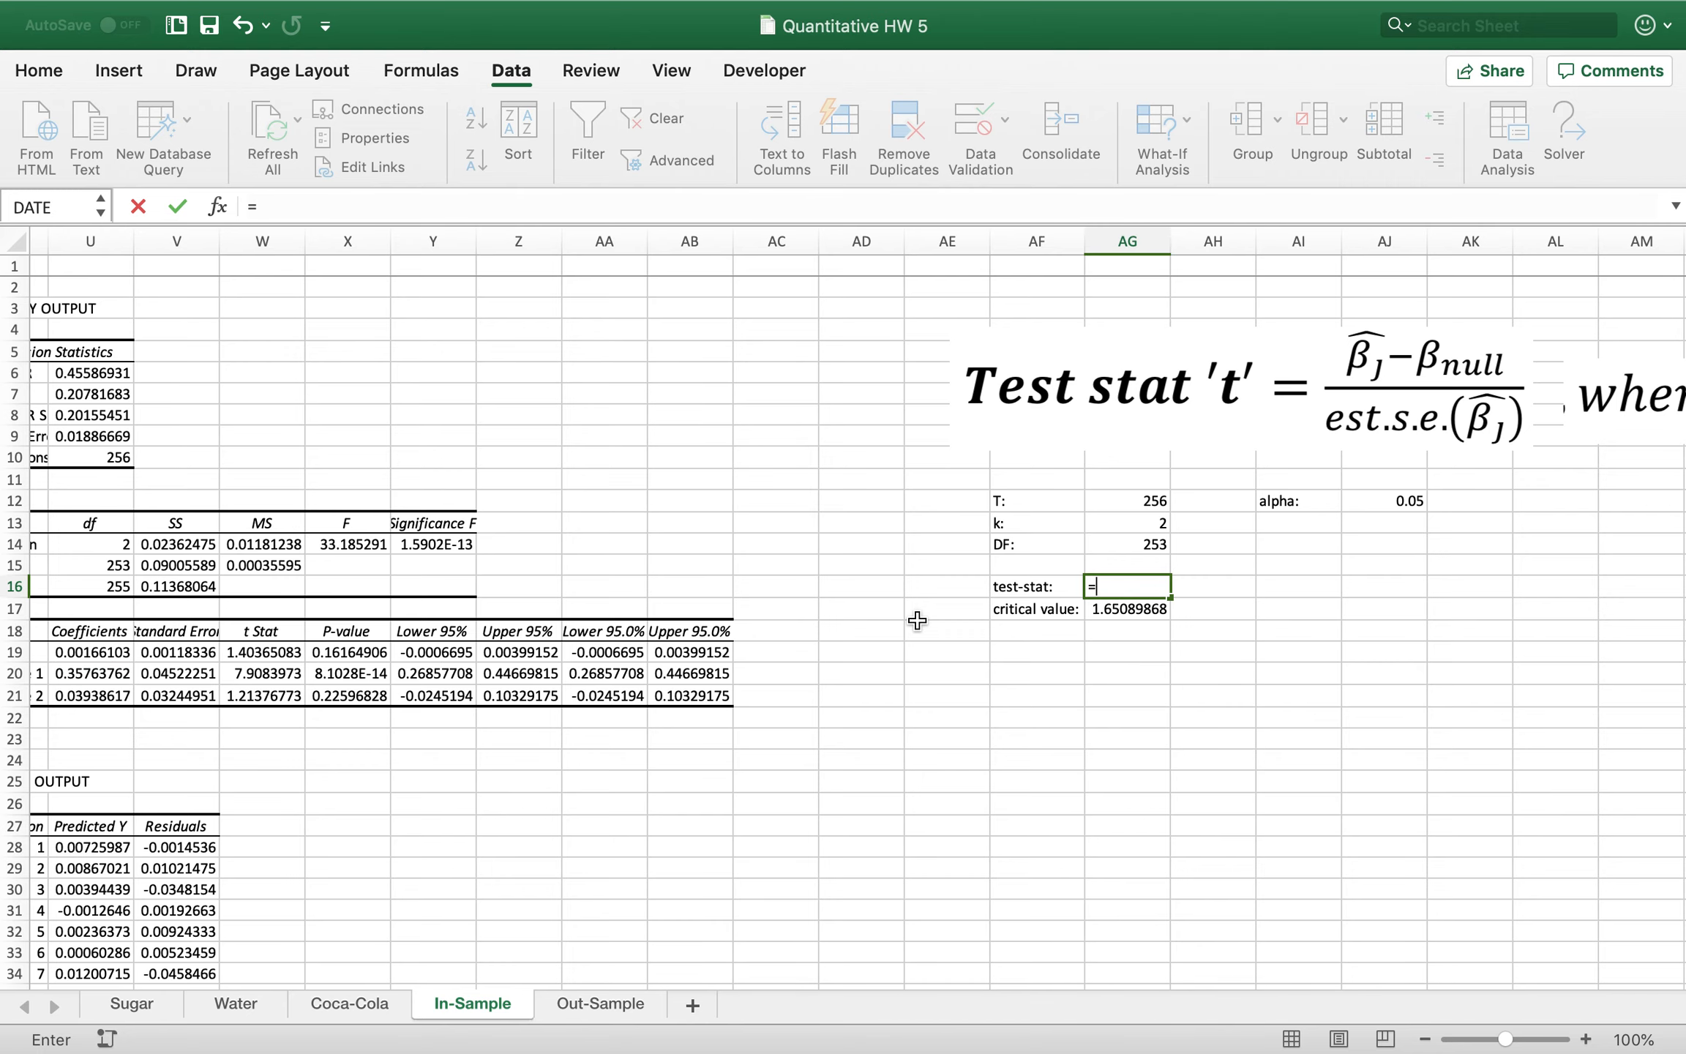
Calculate the test statistic in AG16 with the formula =(U20-.5)/V20, rechecking the hypothesized beta in homework question 9
scroll(851, 583, "left", 4)
scroll(851, 583, "down", 1)
left_click(367, 648)
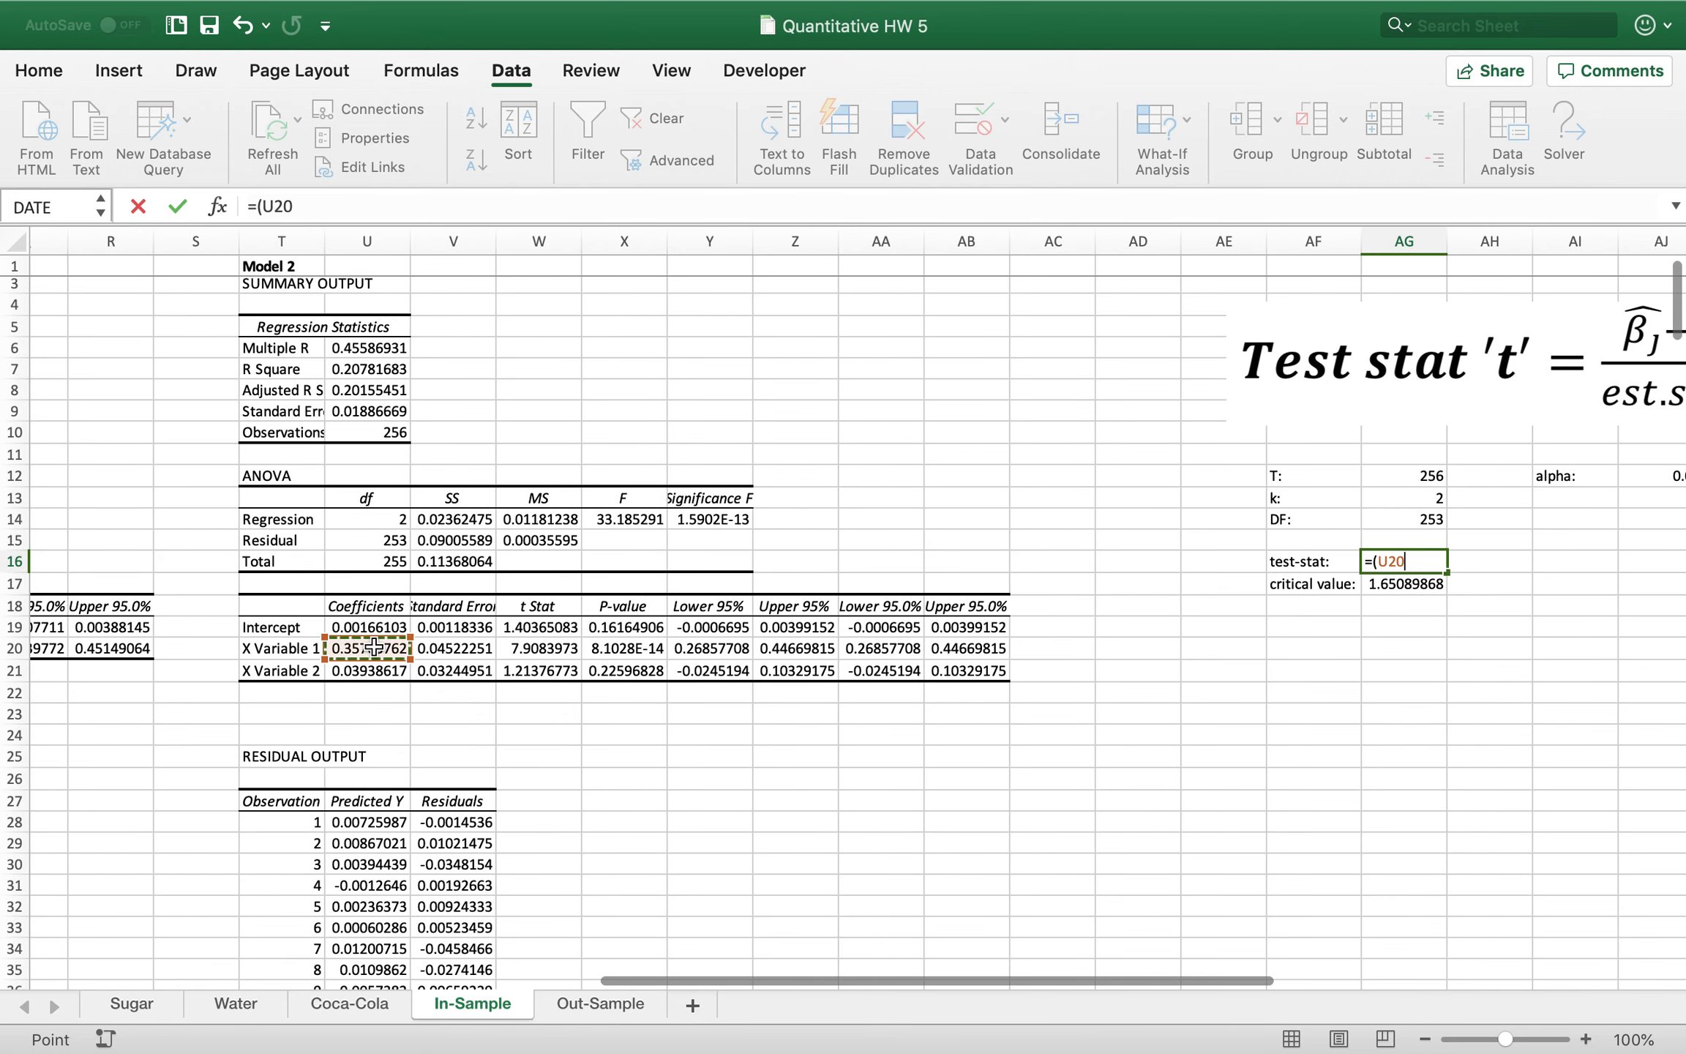
scroll(968, 526, "right", 3)
scroll(968, 526, "up", 1)
type("-.5")
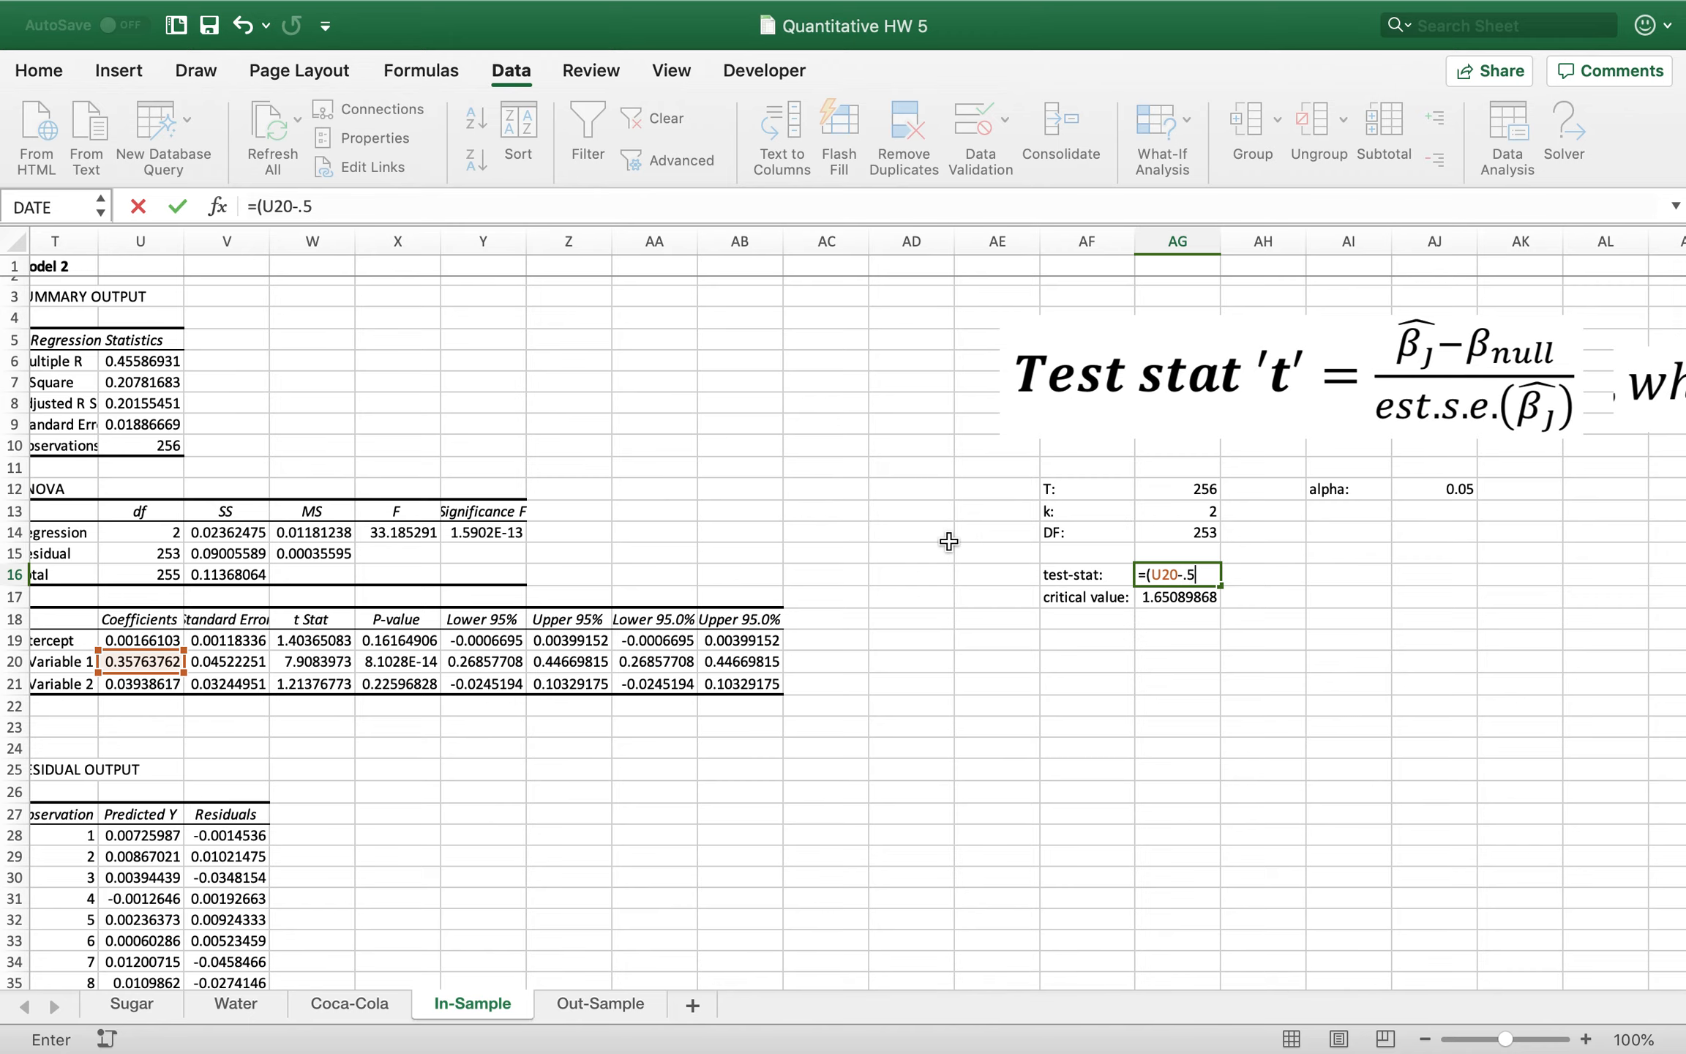
key("ctrl+Left")
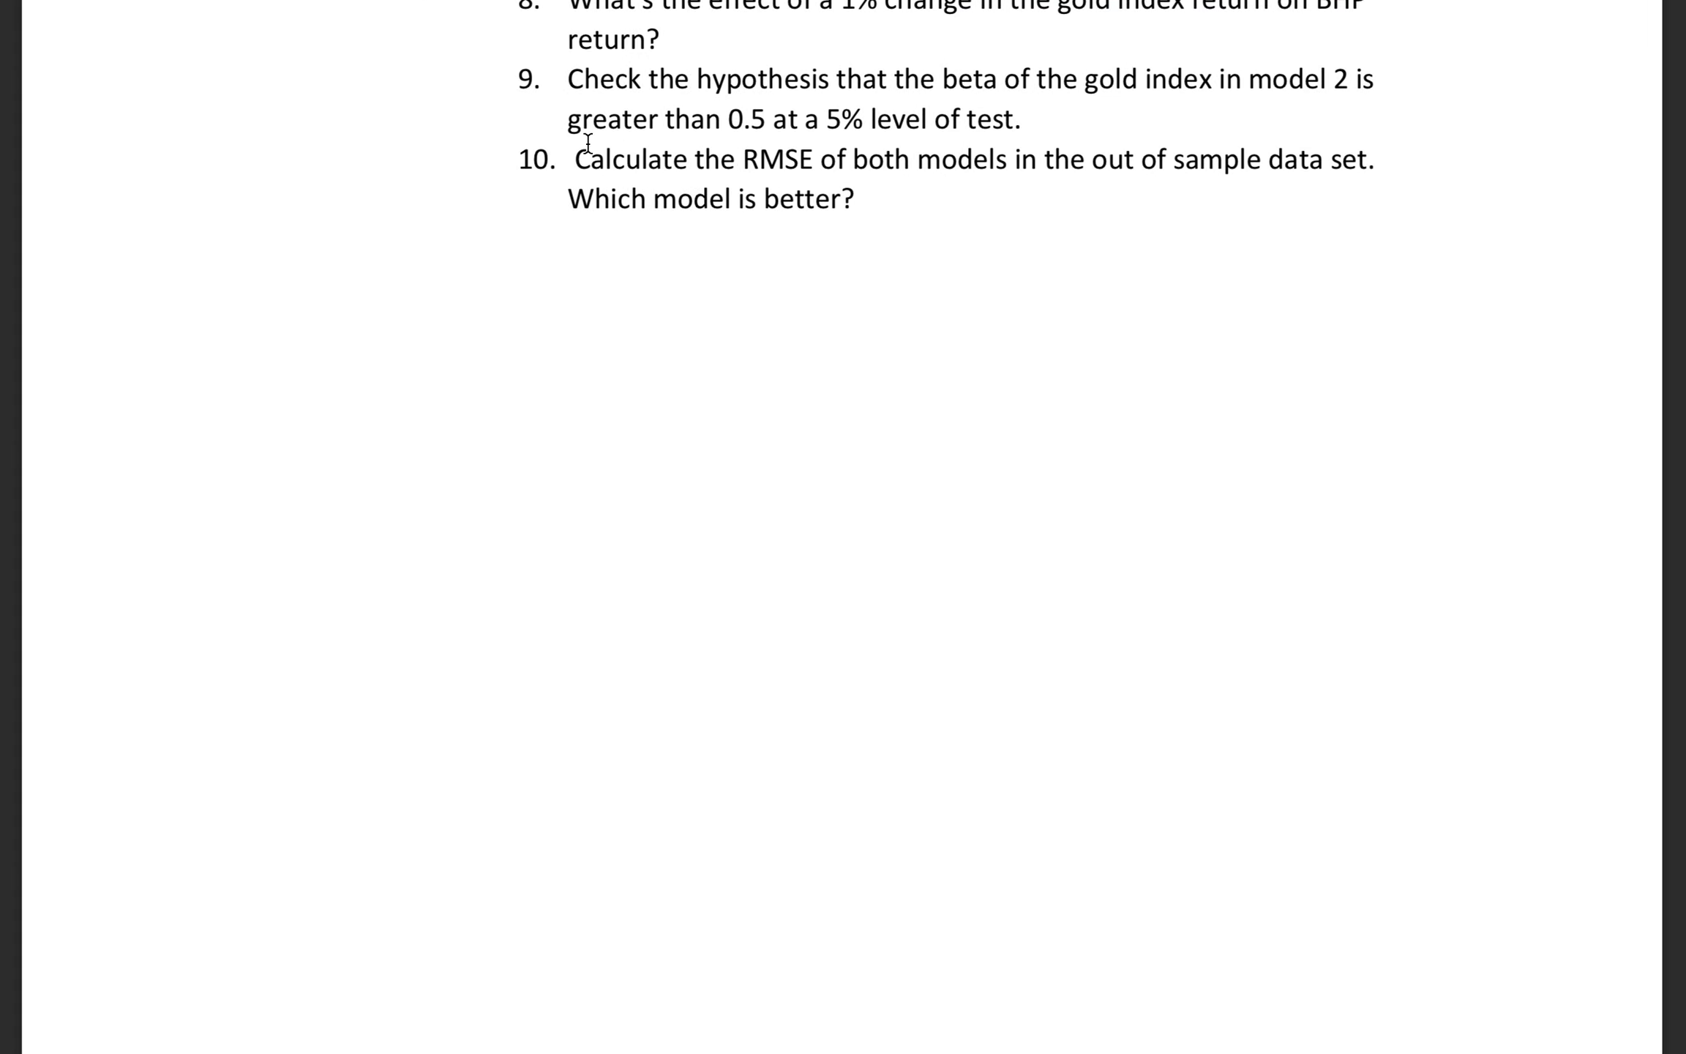
key("ctrl+Right")
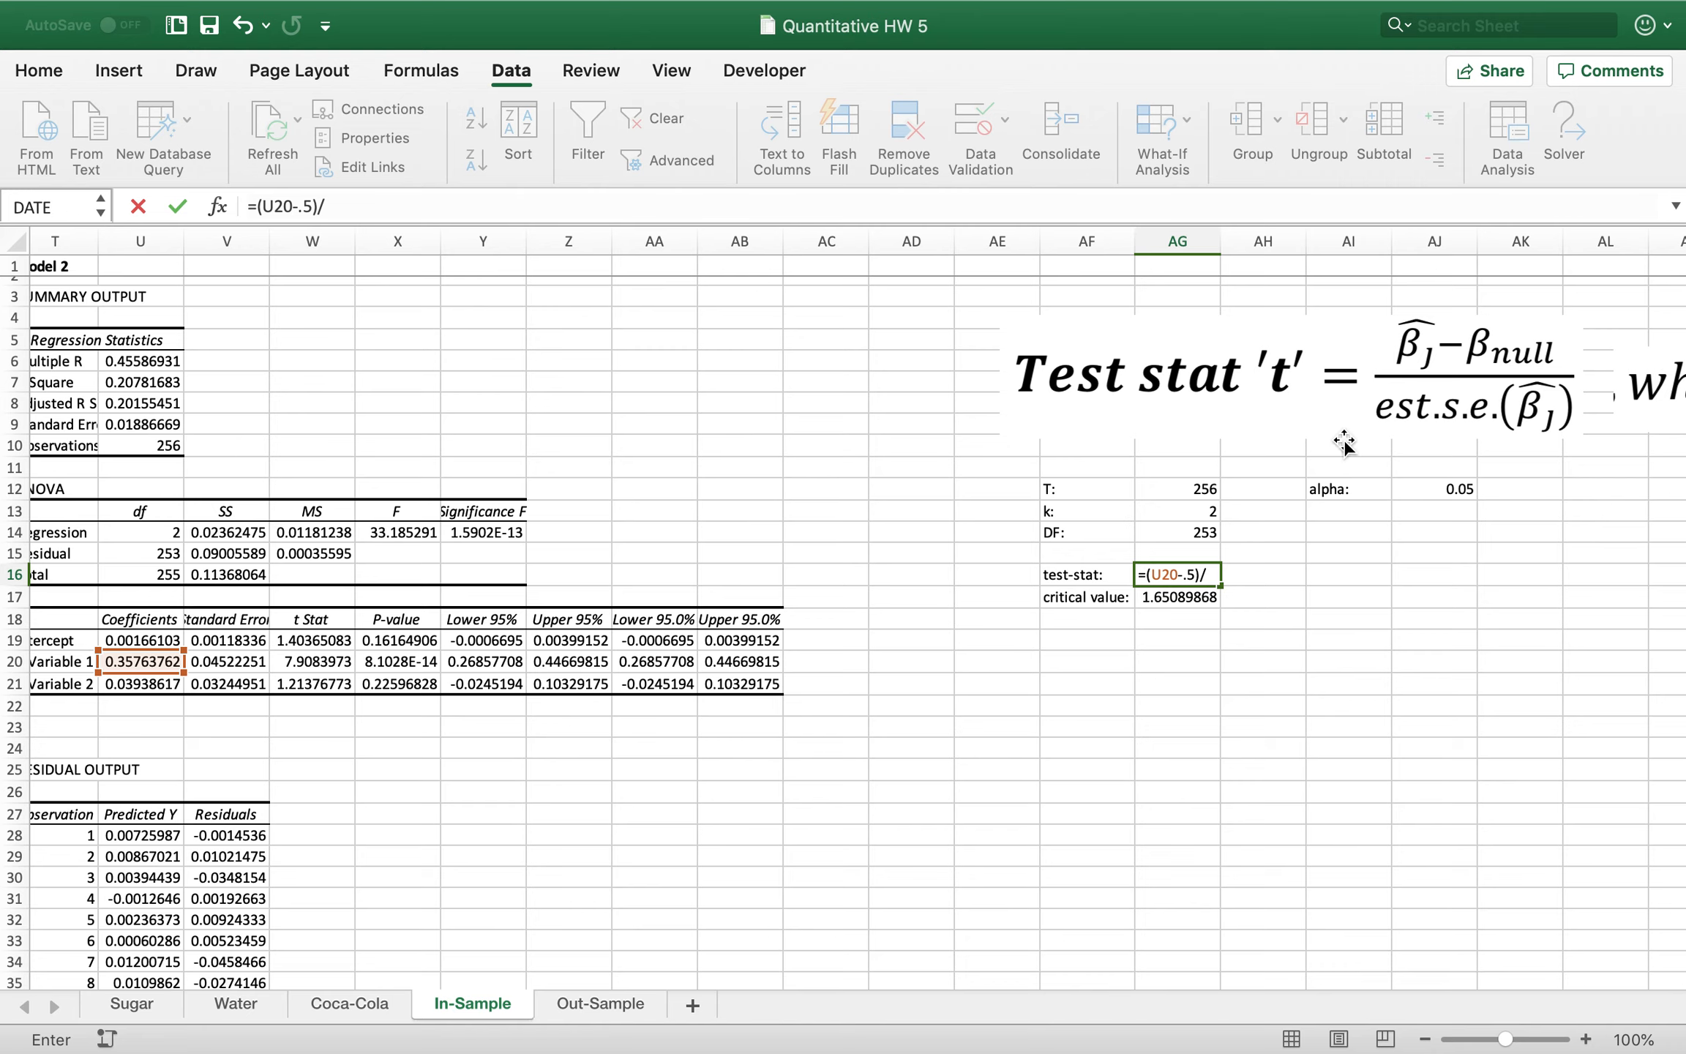
scroll(952, 571, "left", 3)
scroll(951, 571, "down", 2)
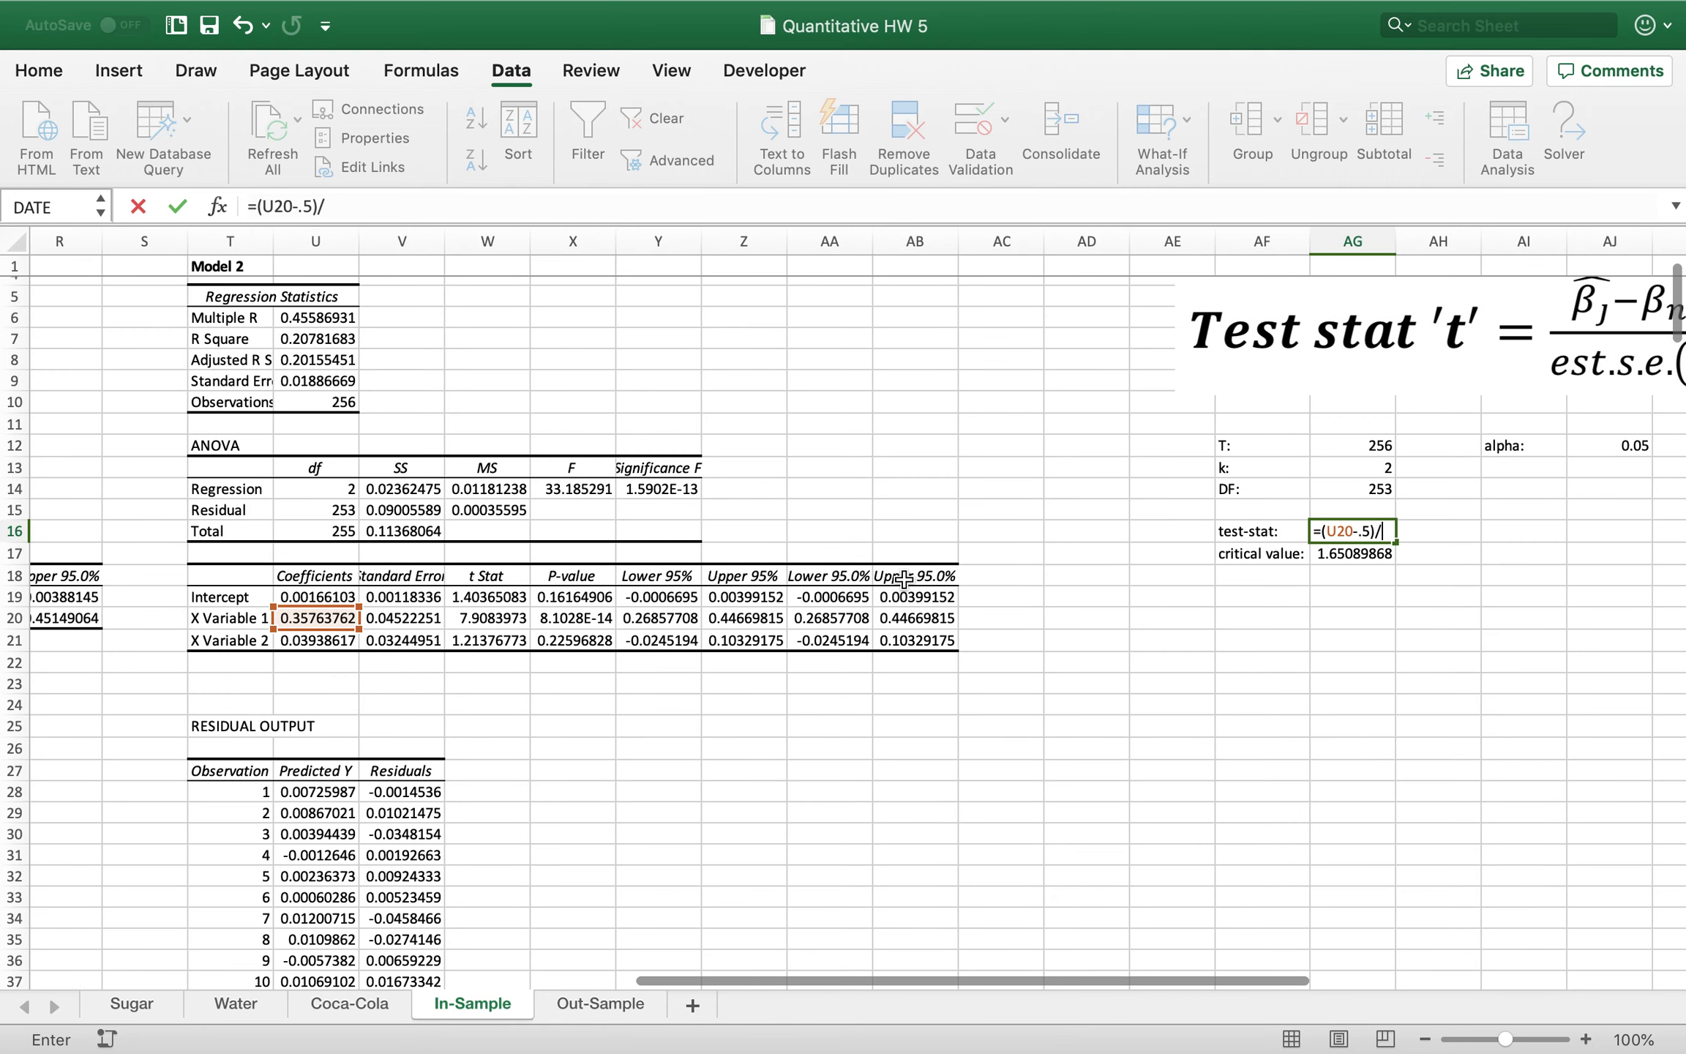
left_click(386, 619)
key("Return")
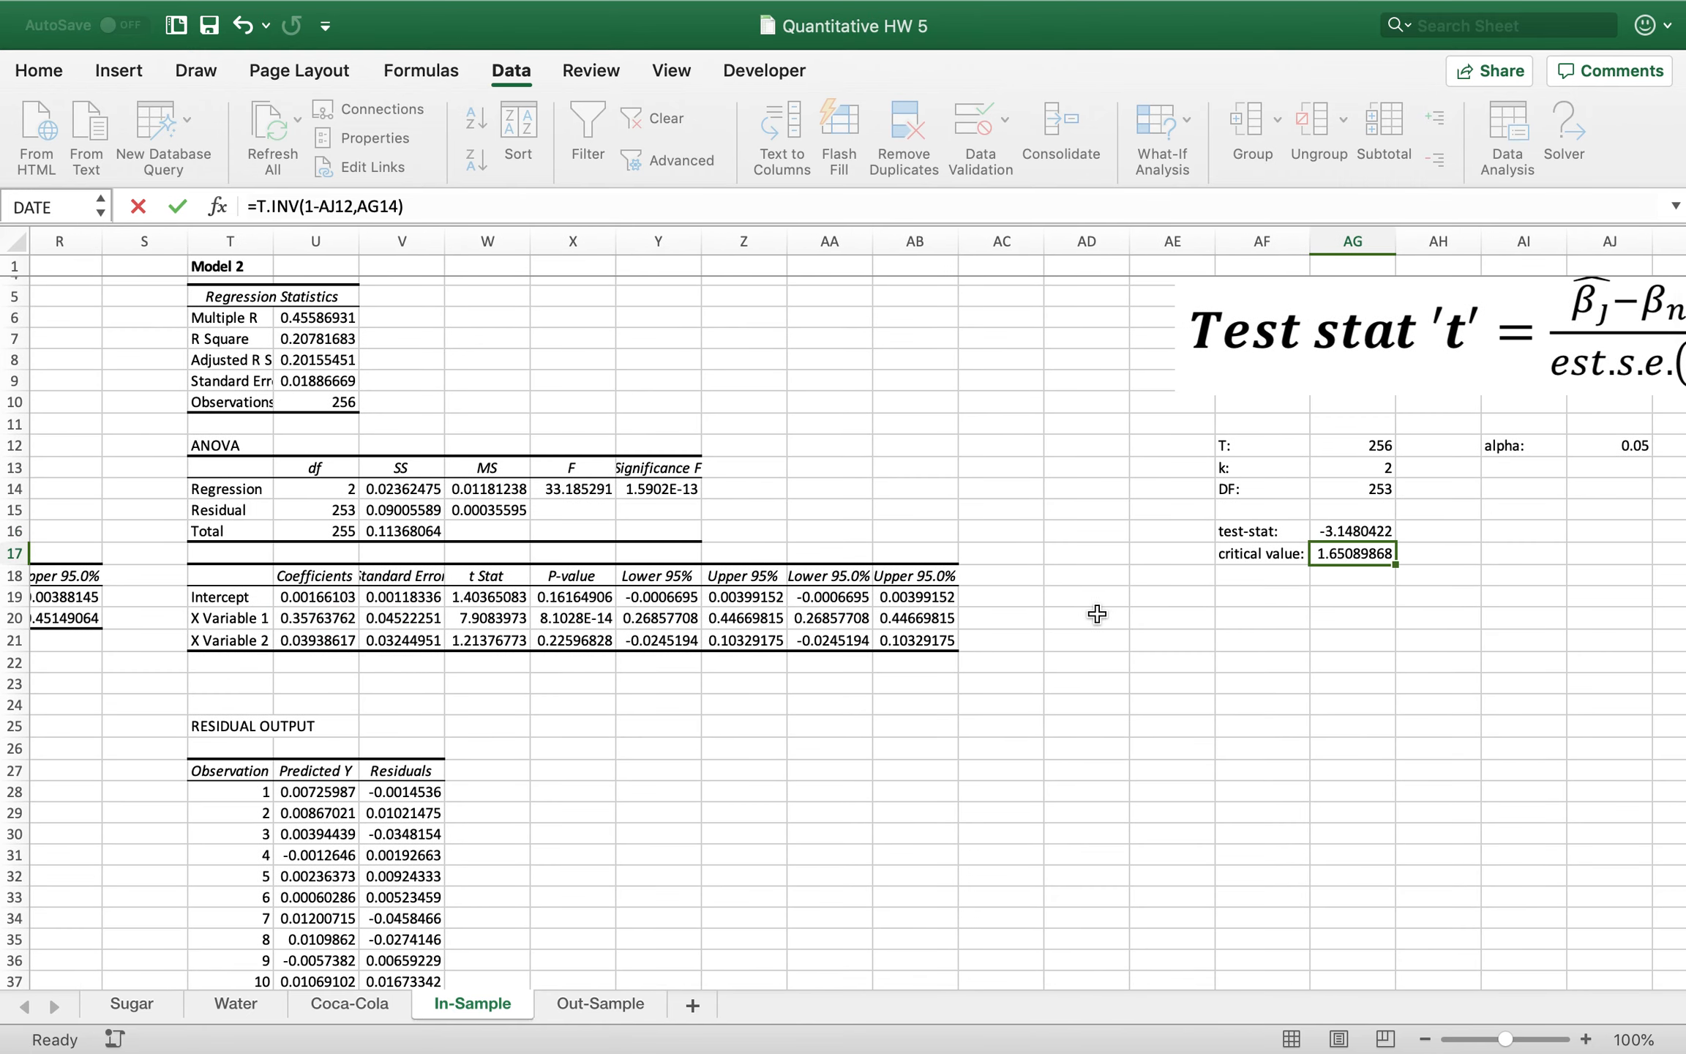
Compare the test statistic in AG16 with the critical value in AG17 and review both formulas
left_click(1341, 533)
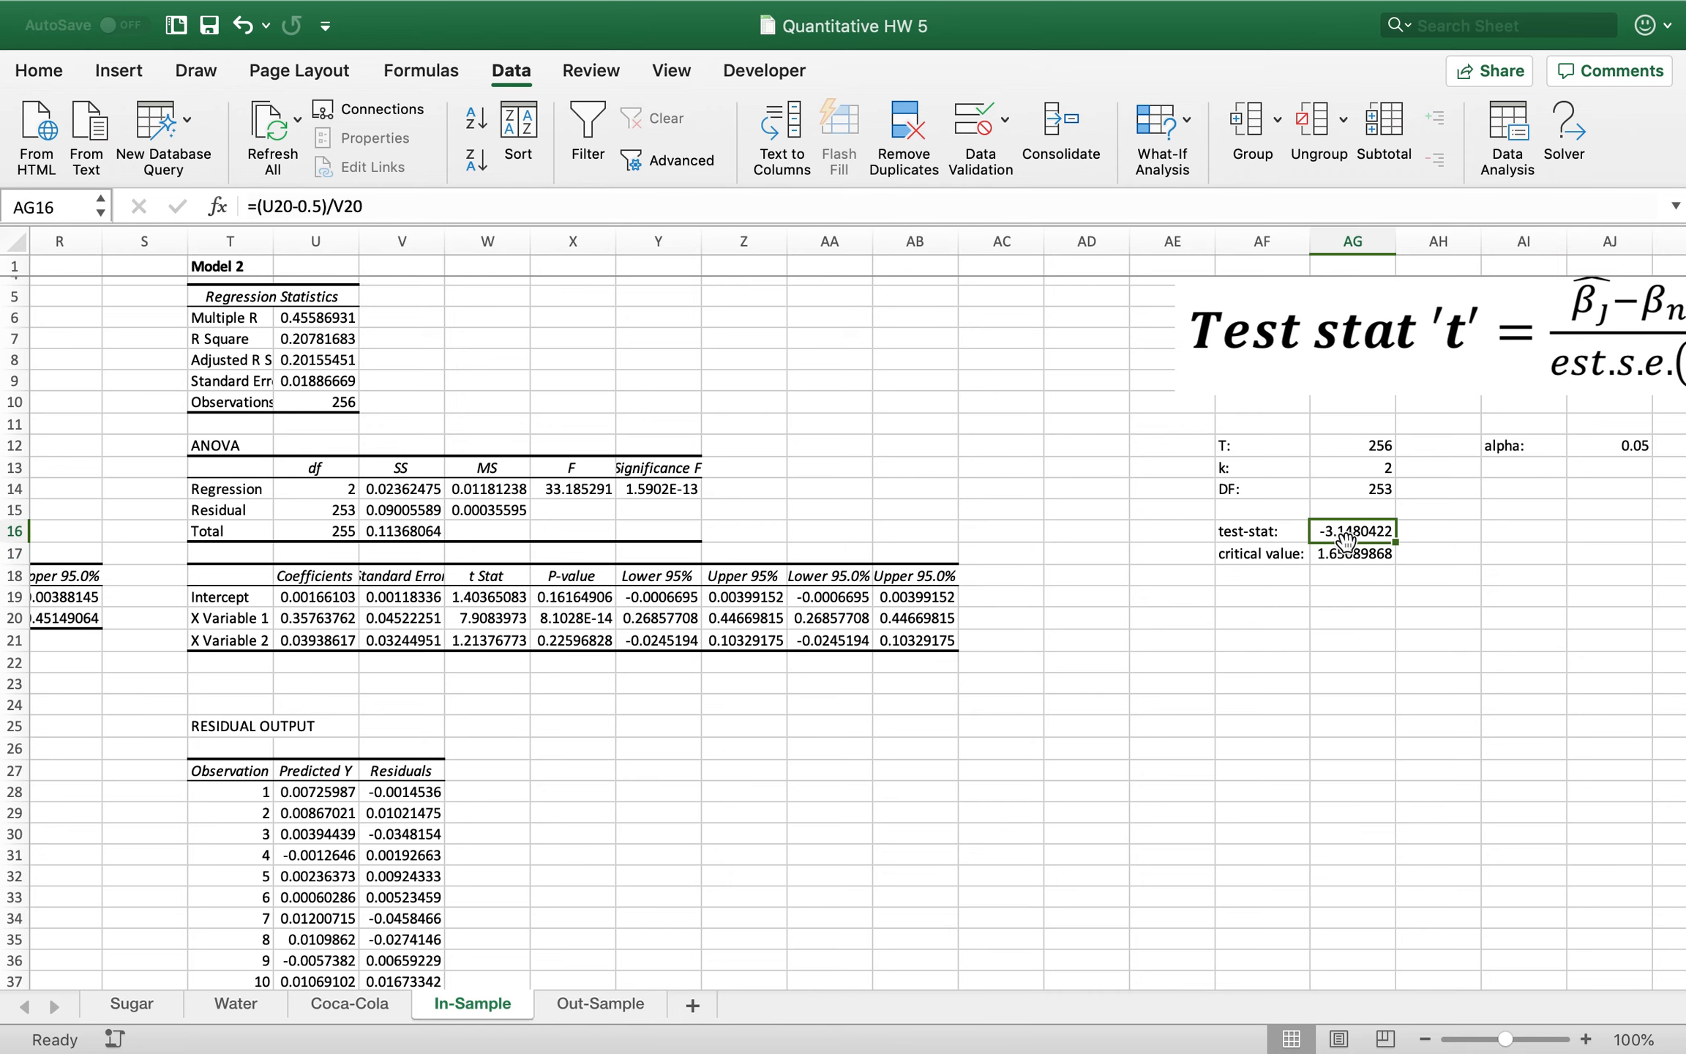
scroll(1438, 510, "right", 1)
scroll(1438, 510, "up", 1)
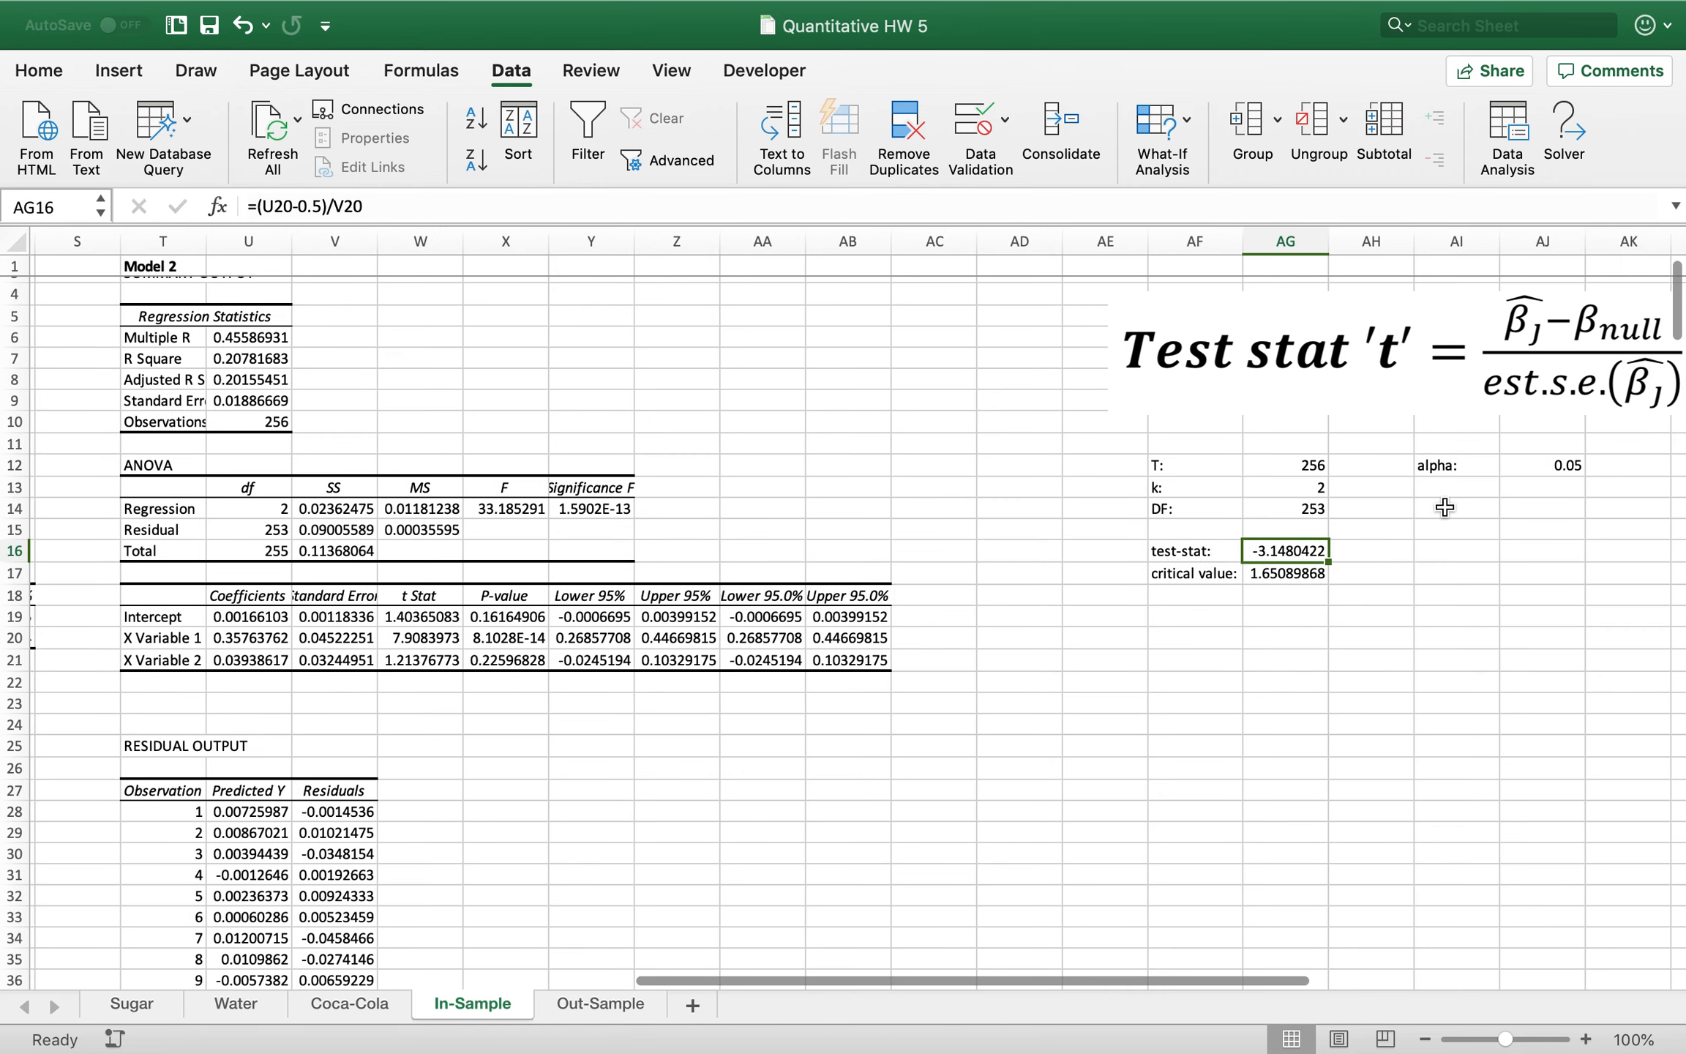
left_click(1291, 574)
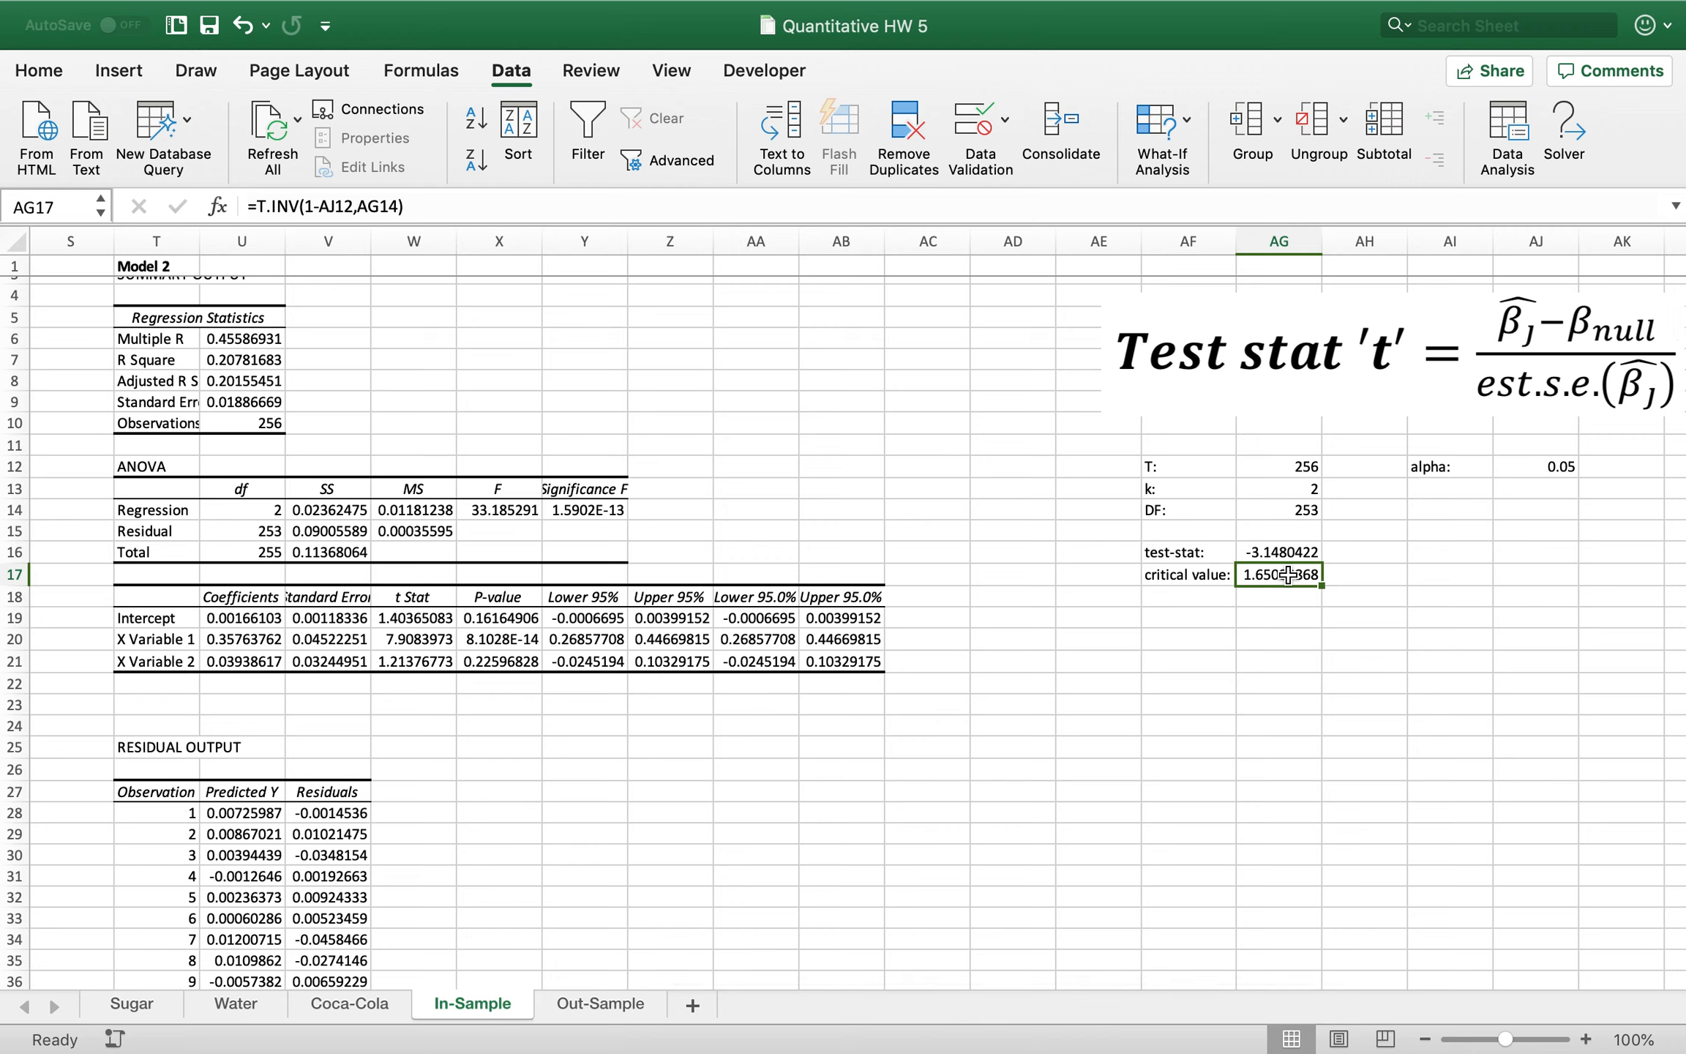
left_click(1264, 550)
left_click(1253, 575)
Make the test-stat: and critical value: labels in AF16:AF17 bold, and recheck the values beside them
left_click_drag(1185, 558, 1231, 578)
key("super+b")
left_click(1507, 577)
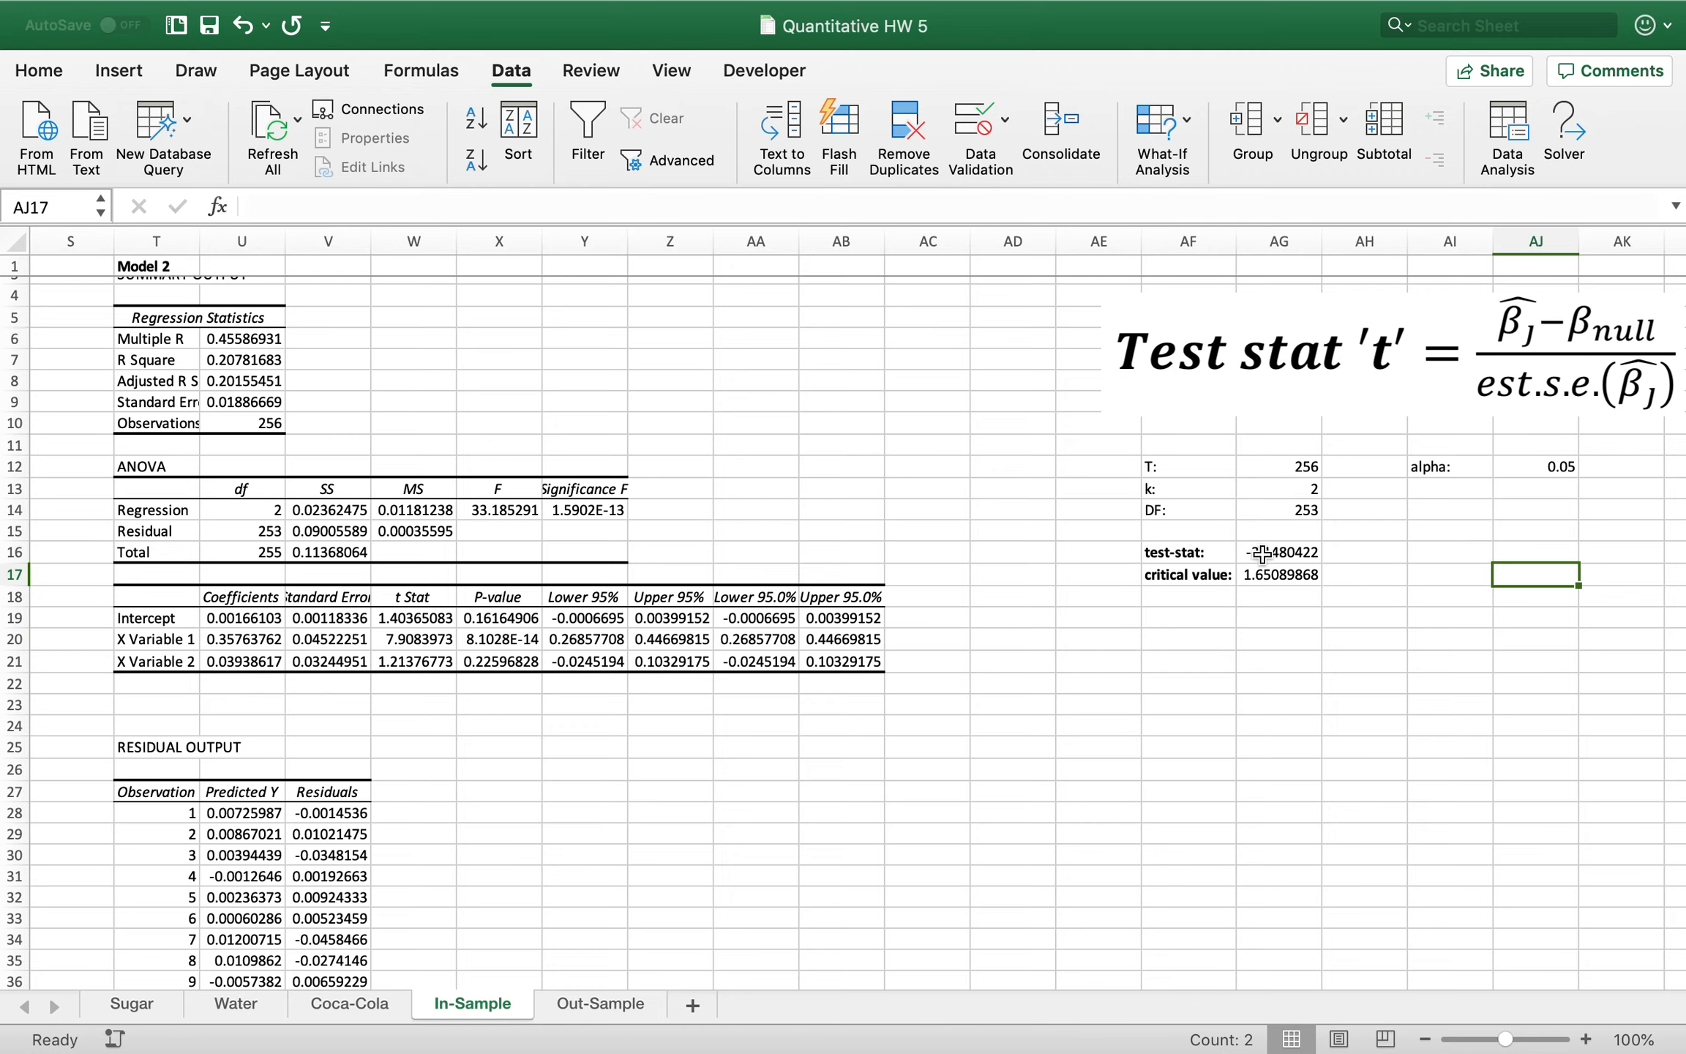
left_click(1279, 551)
left_click(1274, 574)
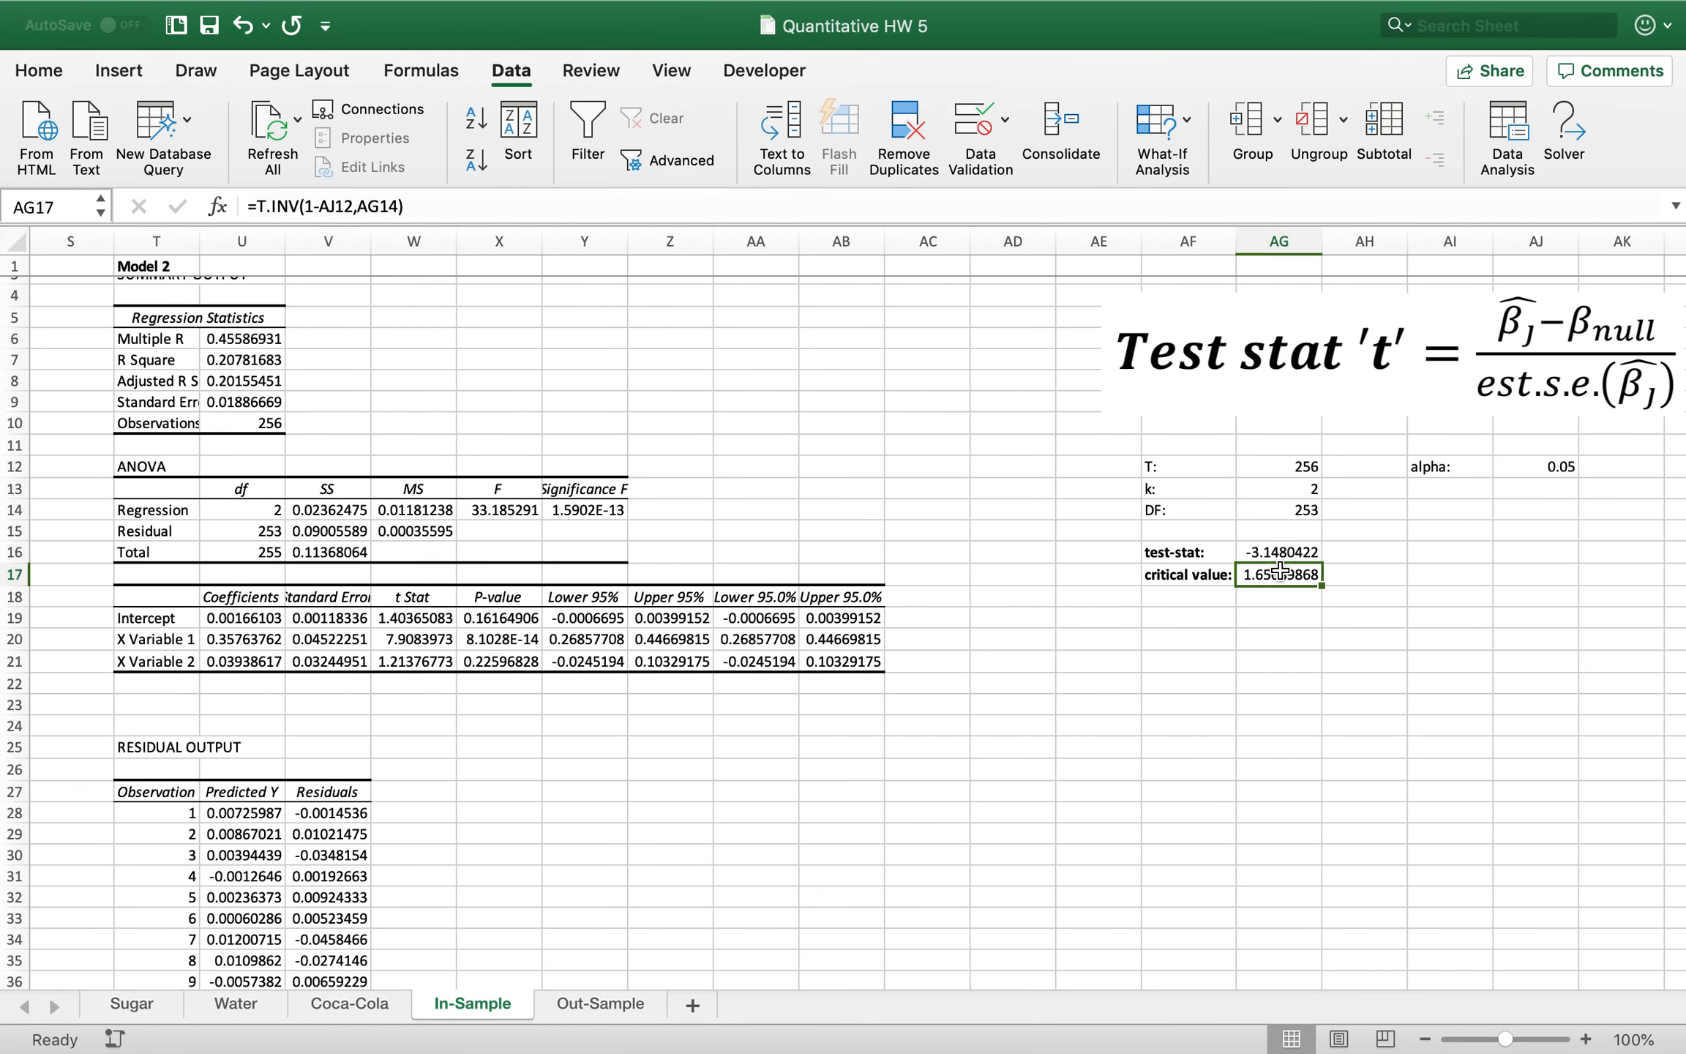
Examine the test-statistic and degrees-of-freedom equations, and recheck the T.INV critical value formula in AG17 and its inputs
left_click(1405, 572)
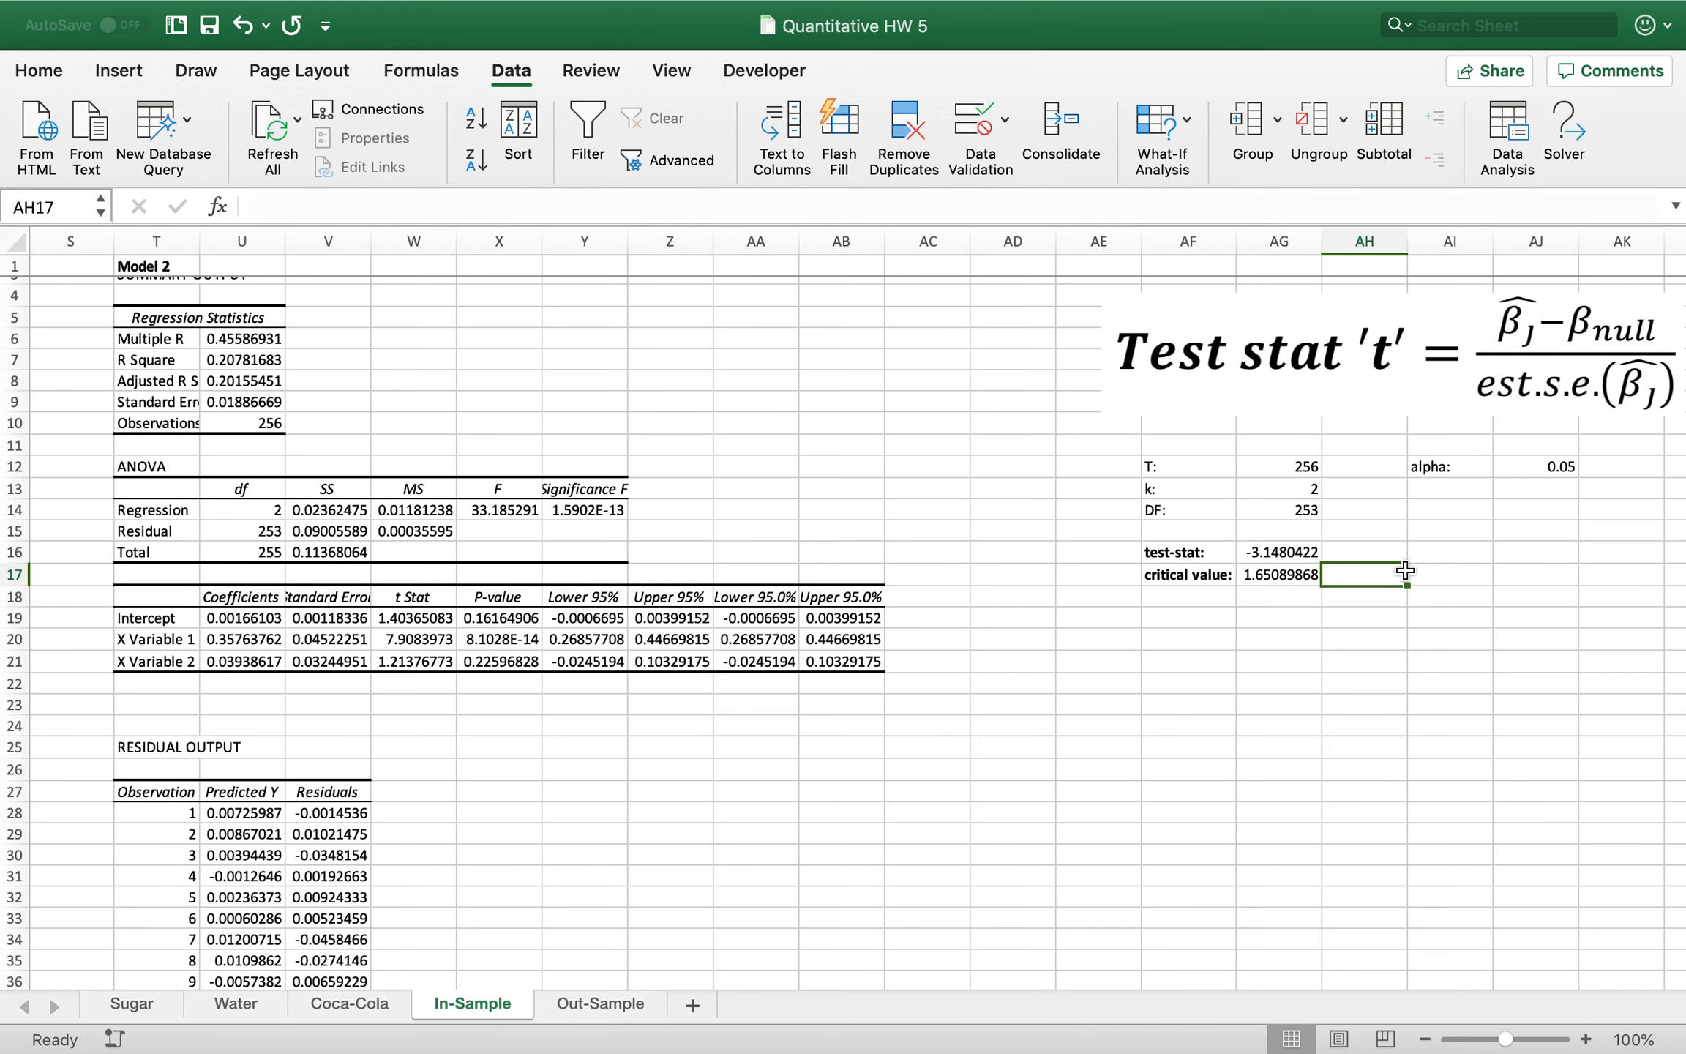
scroll(1288, 574, "right", 4)
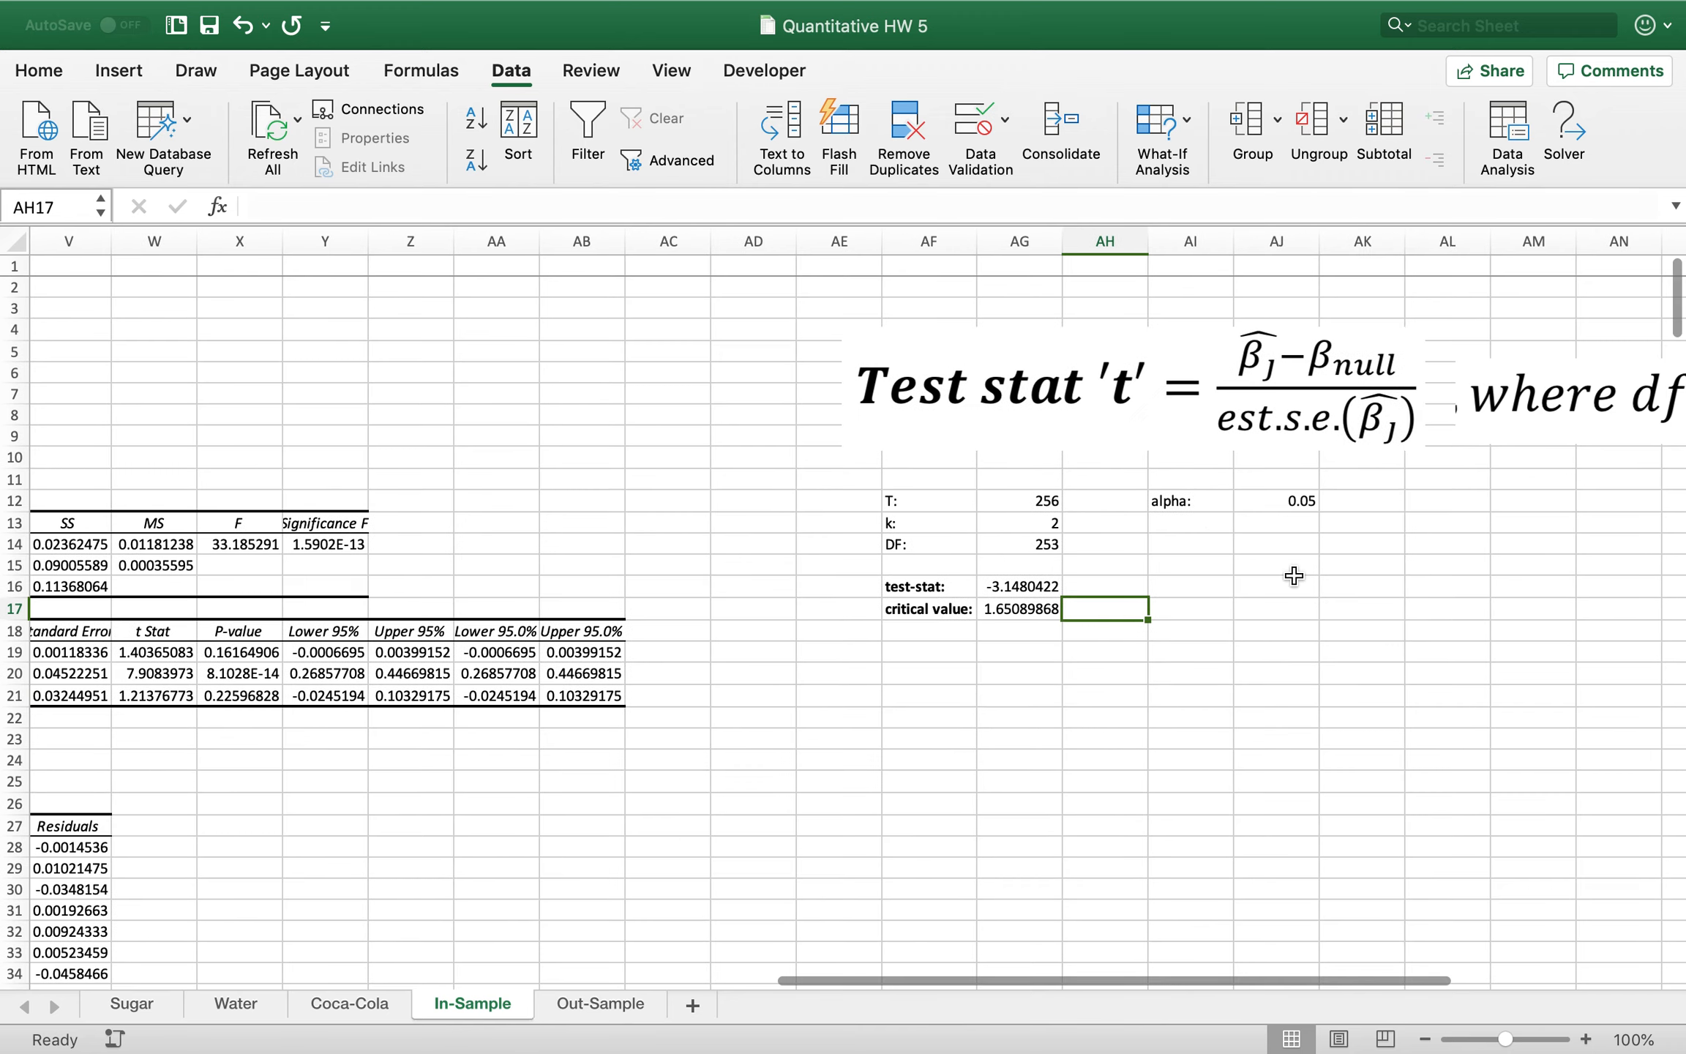
scroll(1200, 410, "right", 3)
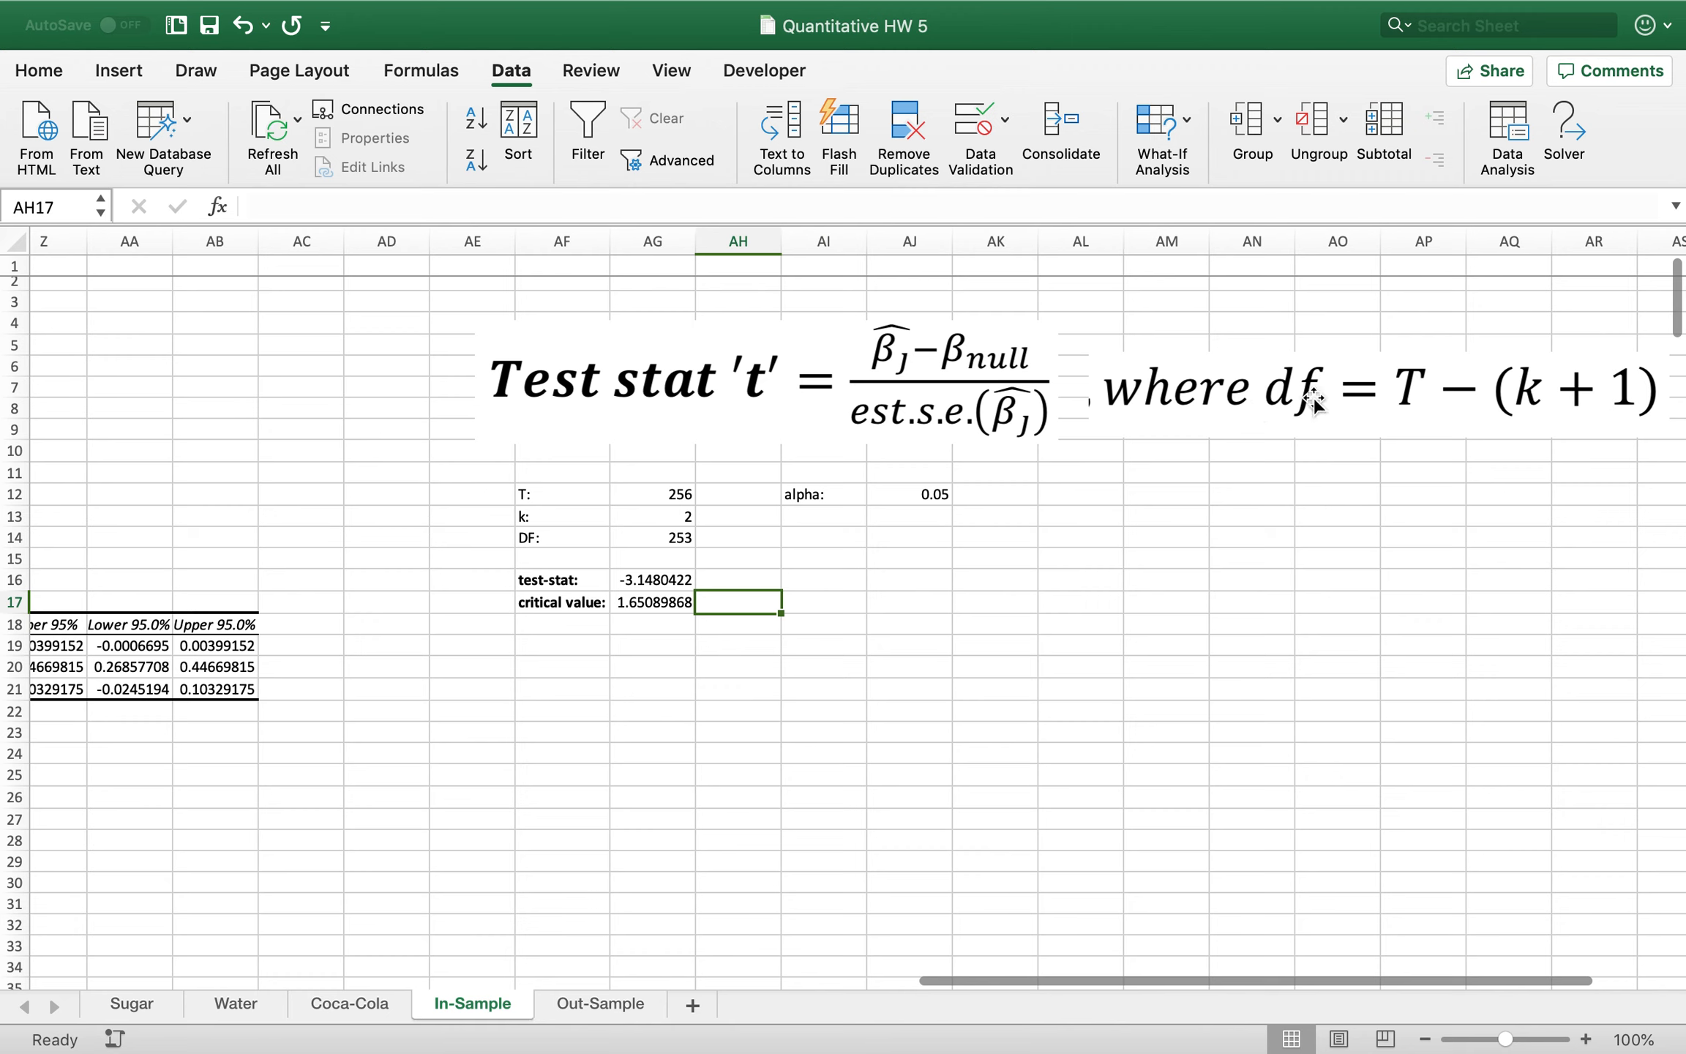
scroll(560, 666, "left", 1)
left_click(718, 613)
double_click(718, 613)
left_click(739, 607)
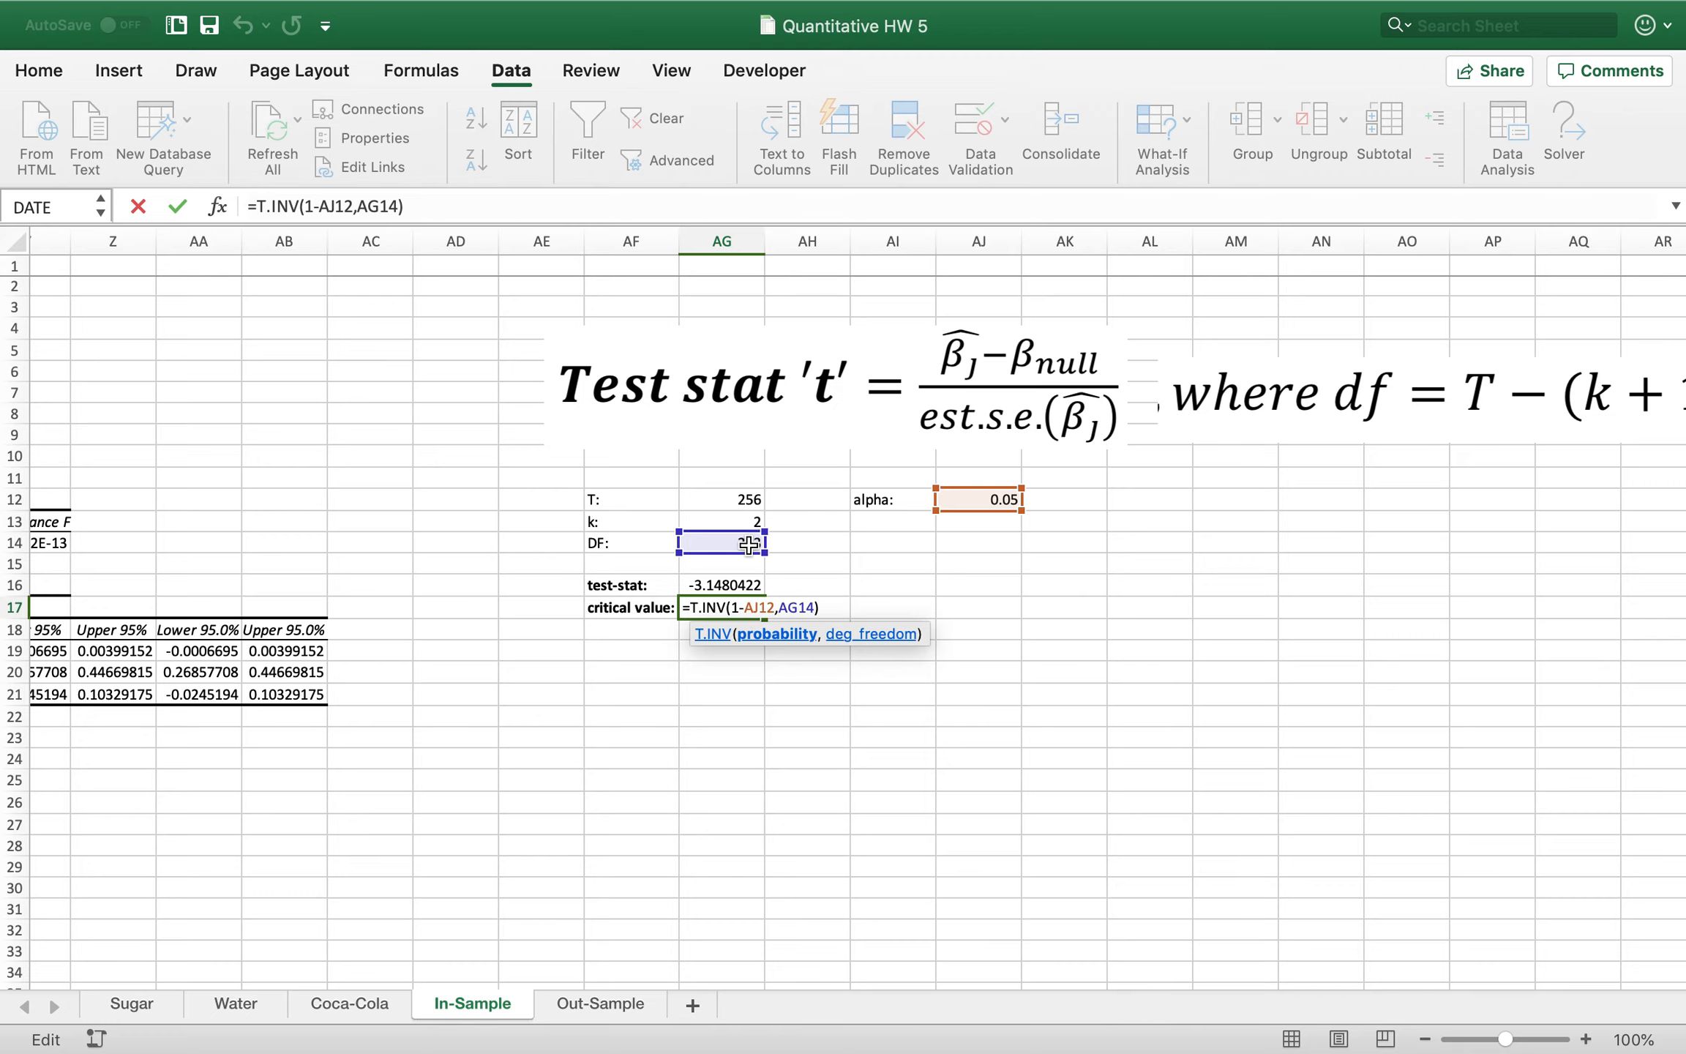
key("Return")
left_click(882, 615)
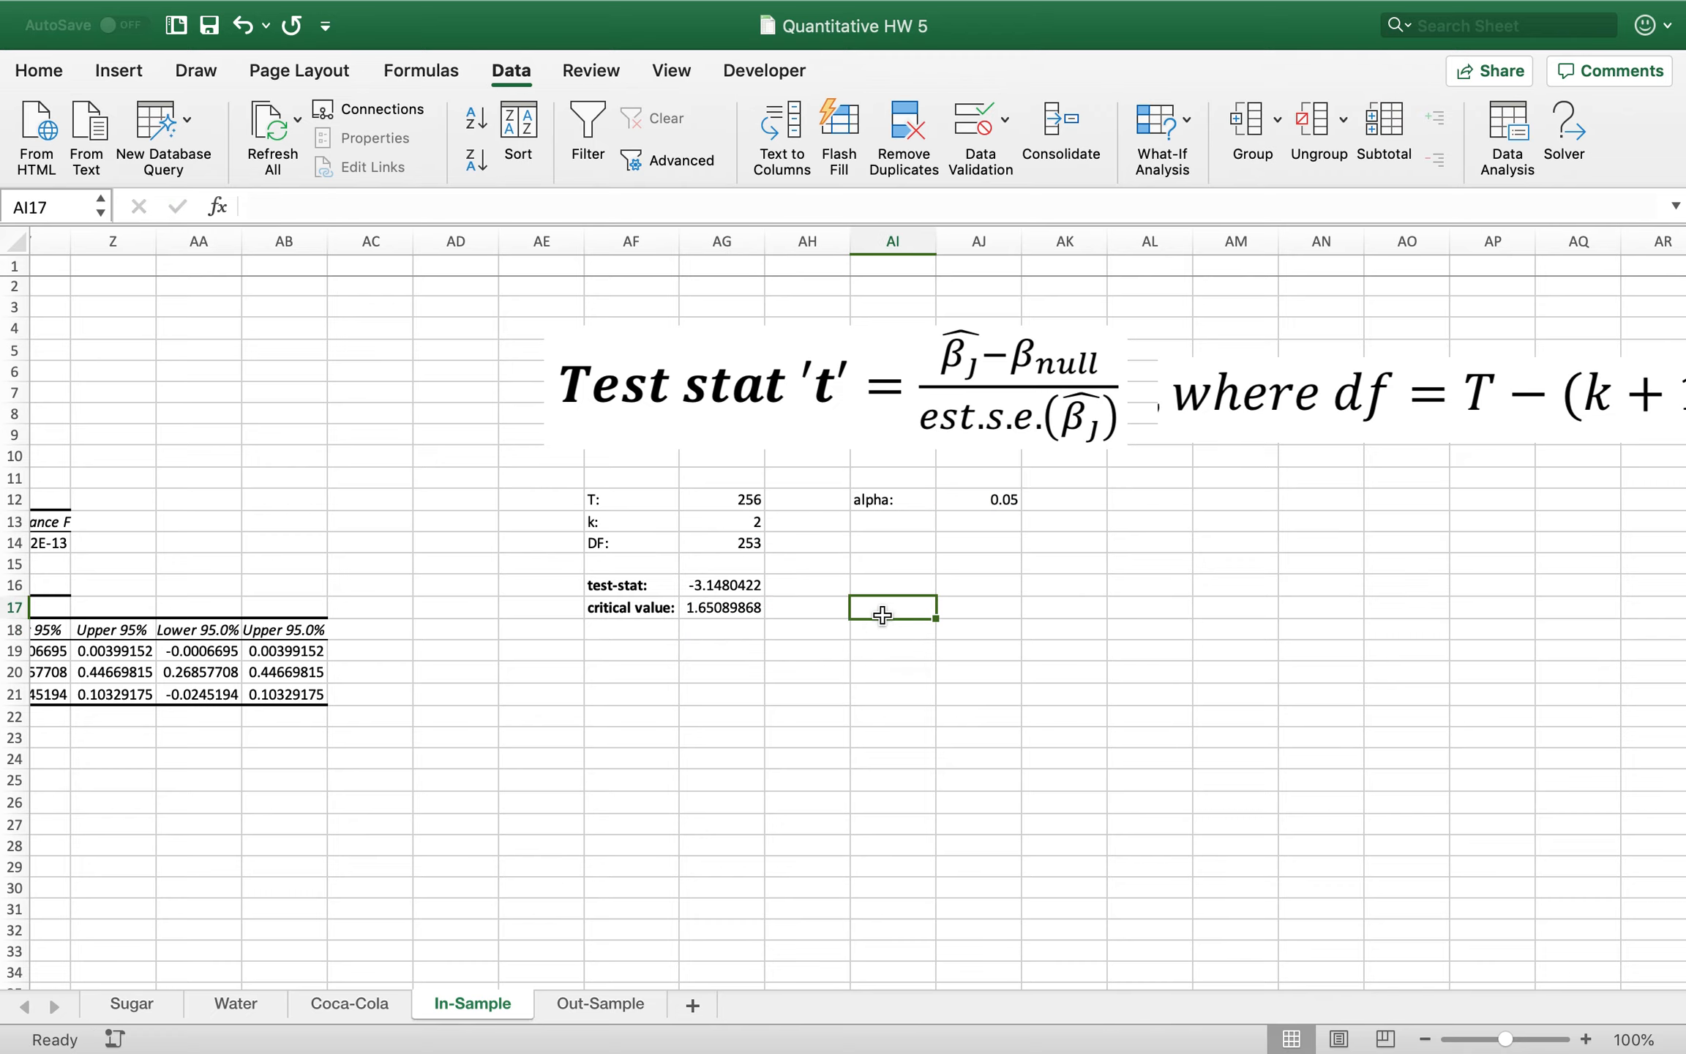
Read homework question 10 on RMSE and examine the Out-Sample sheet's RMSE cells and return and prediction columns
key("ctrl+Left")
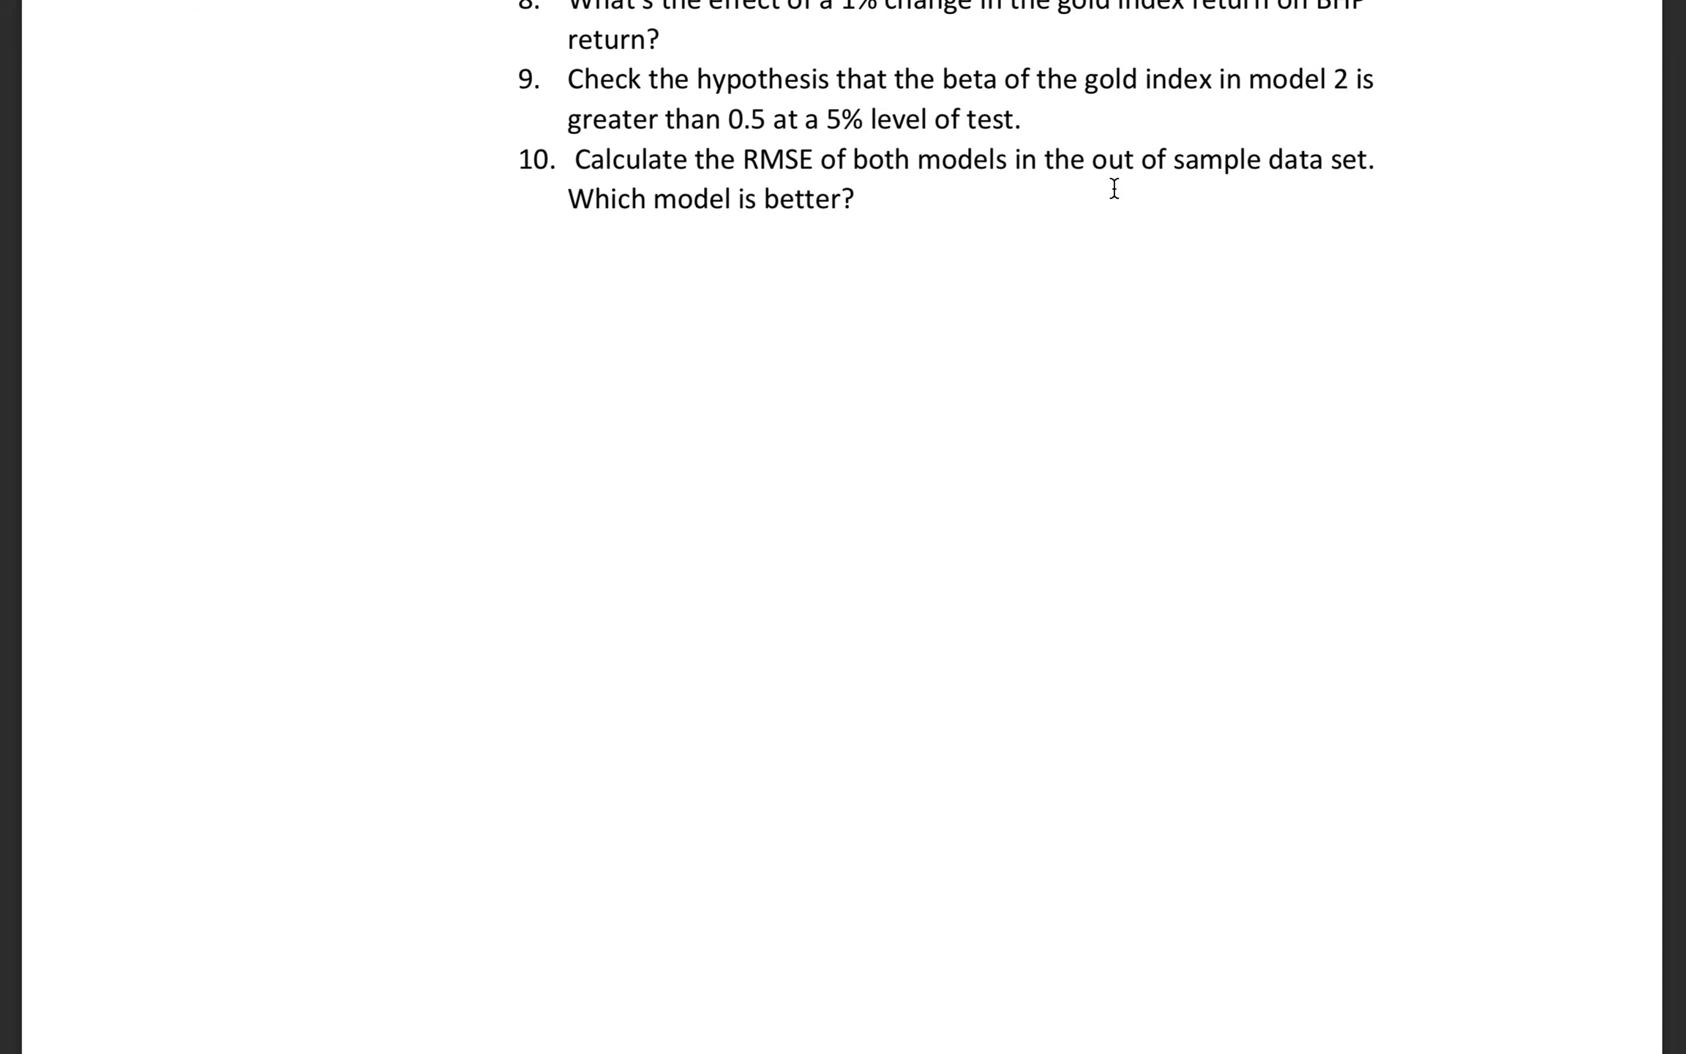
key("ctrl+Right")
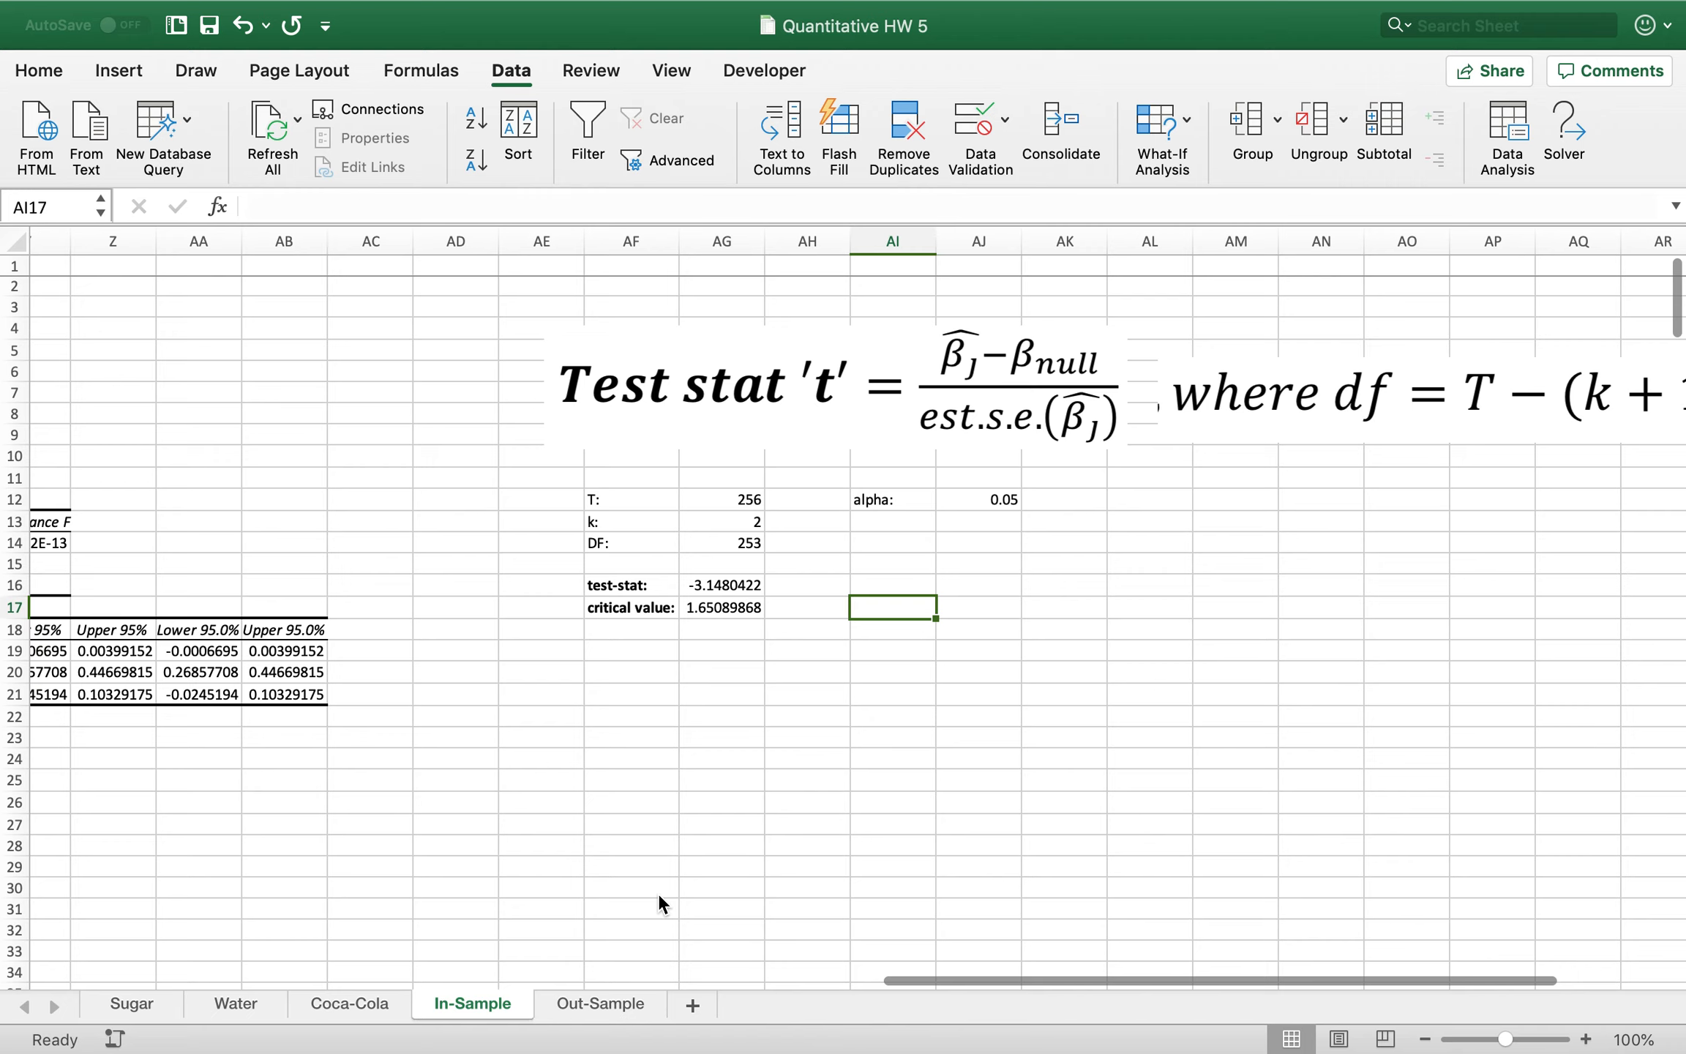
key("ctrl+Page_Down")
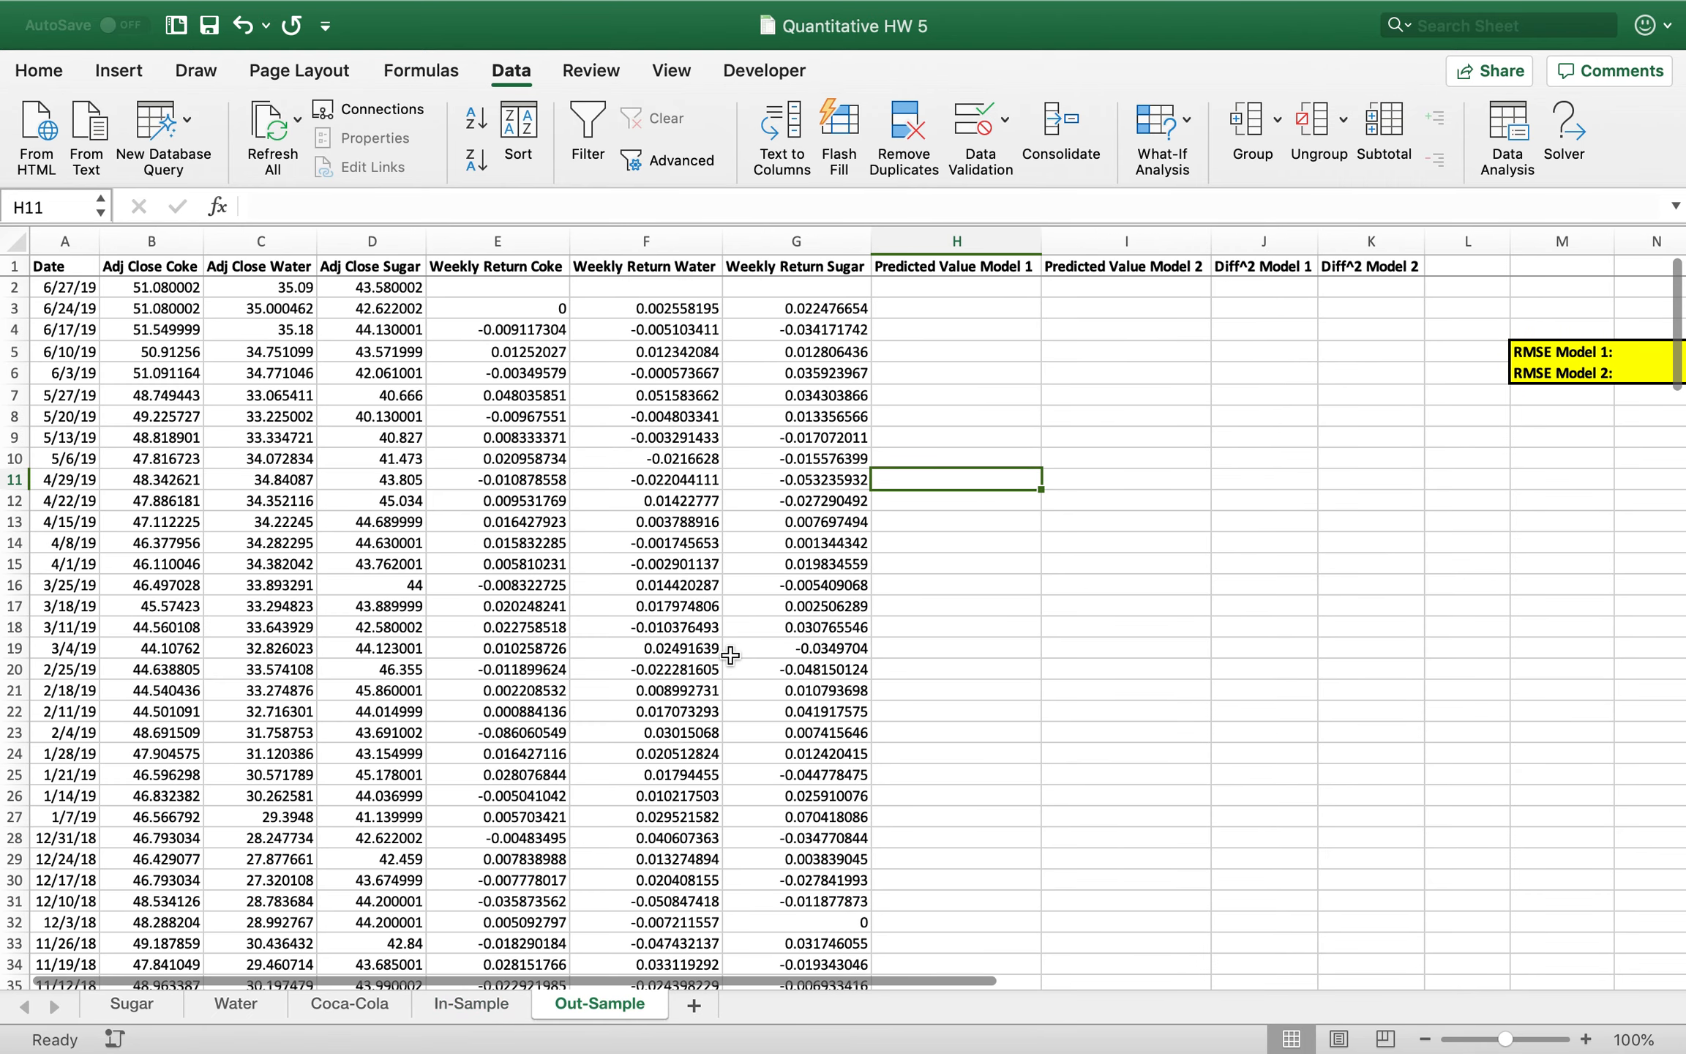
scroll(730, 655, "right", 5)
left_click(1356, 351)
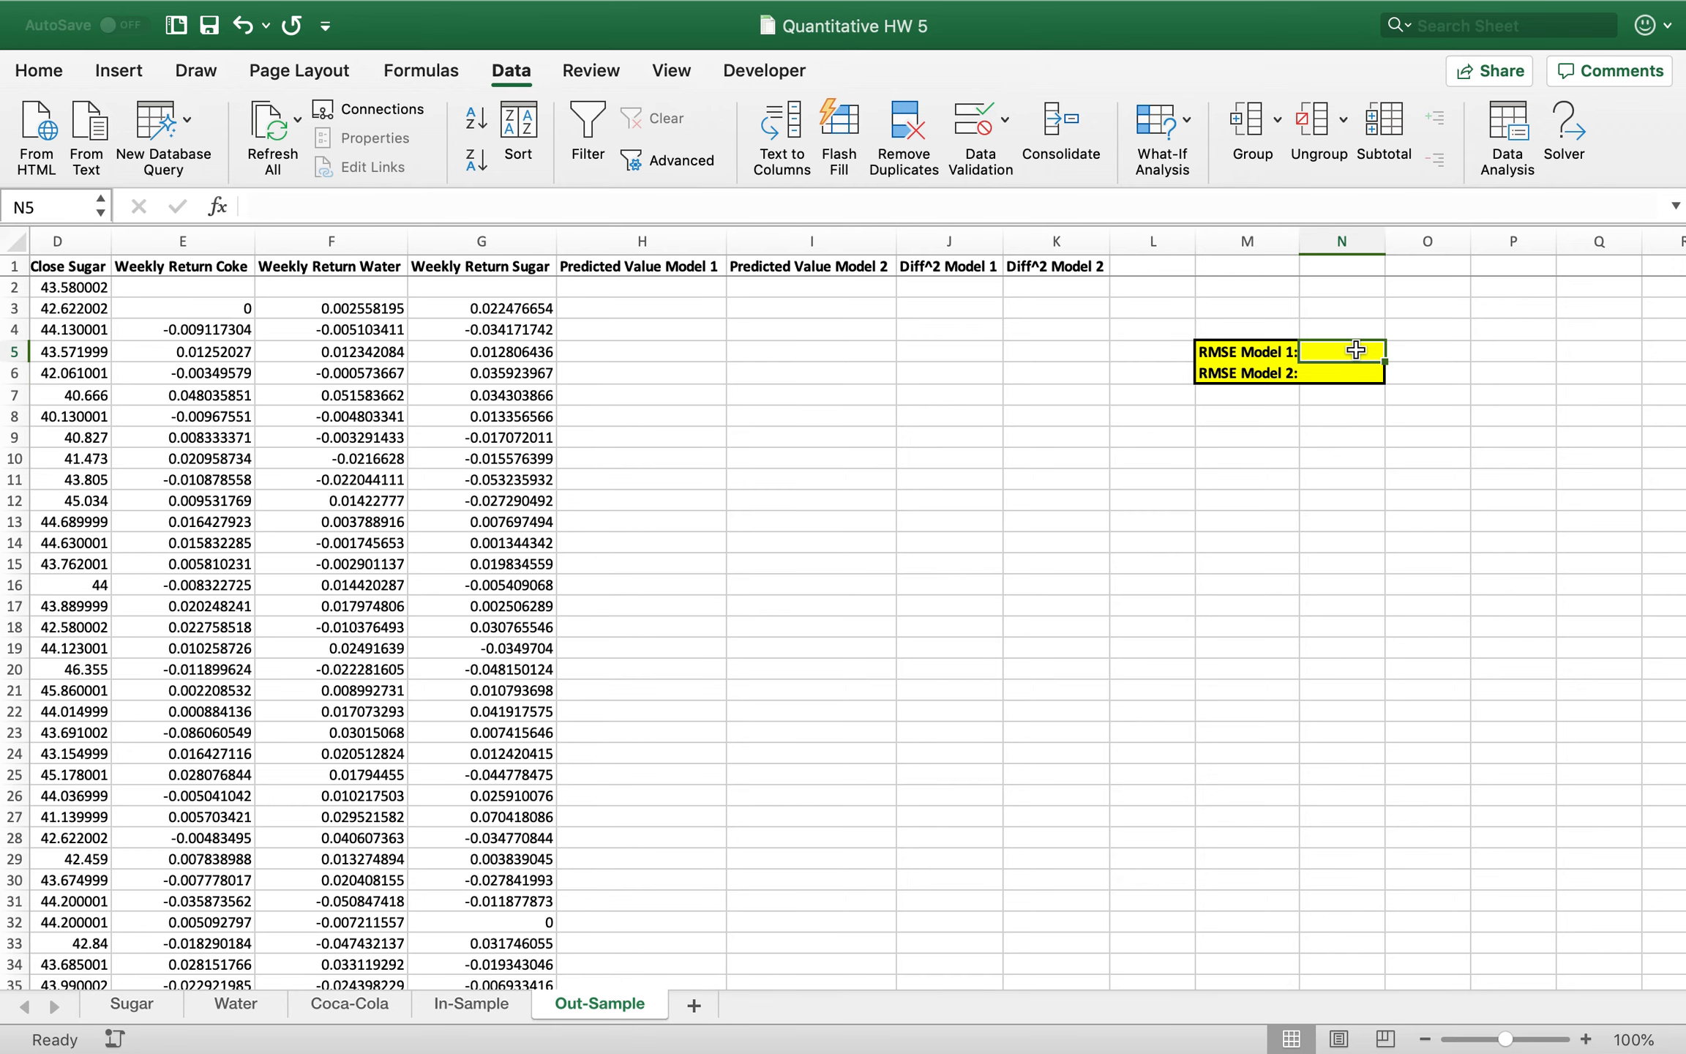
scroll(1356, 350, "left", 3)
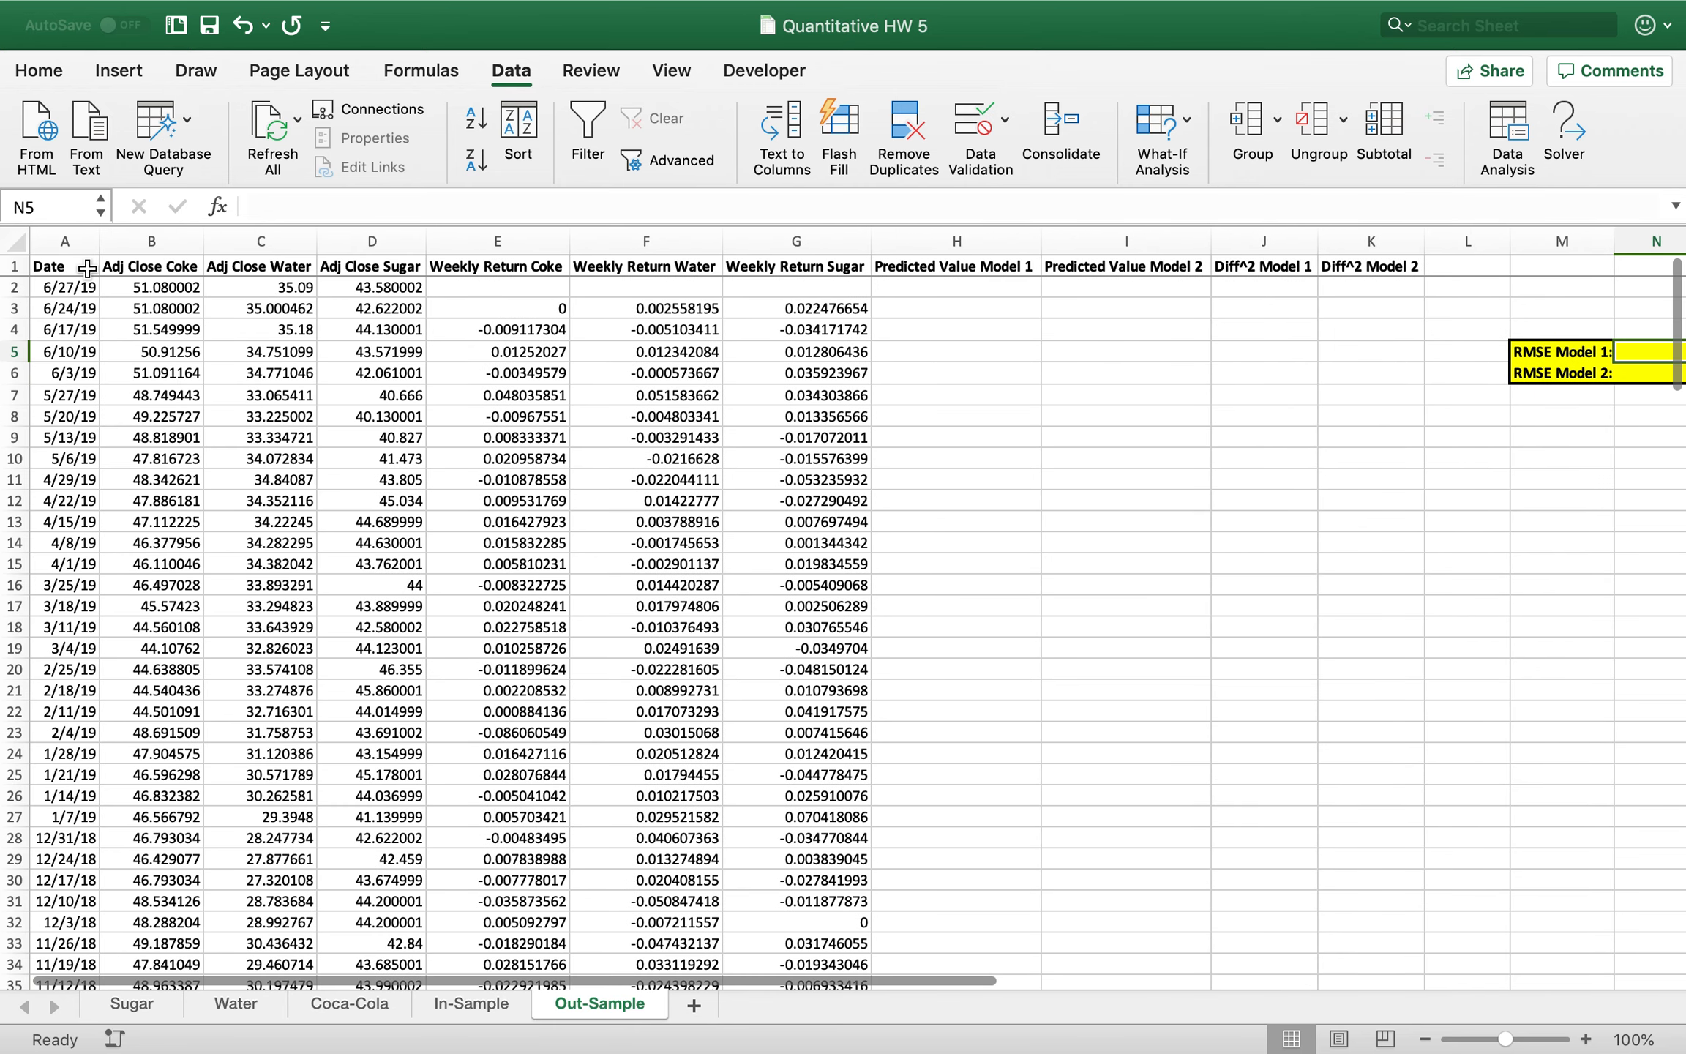
Start the Model 1 predicted value formula in H3 of Out-Sample with the absolute intercept reference ='In-Sample'!$K$19+
left_click(998, 314)
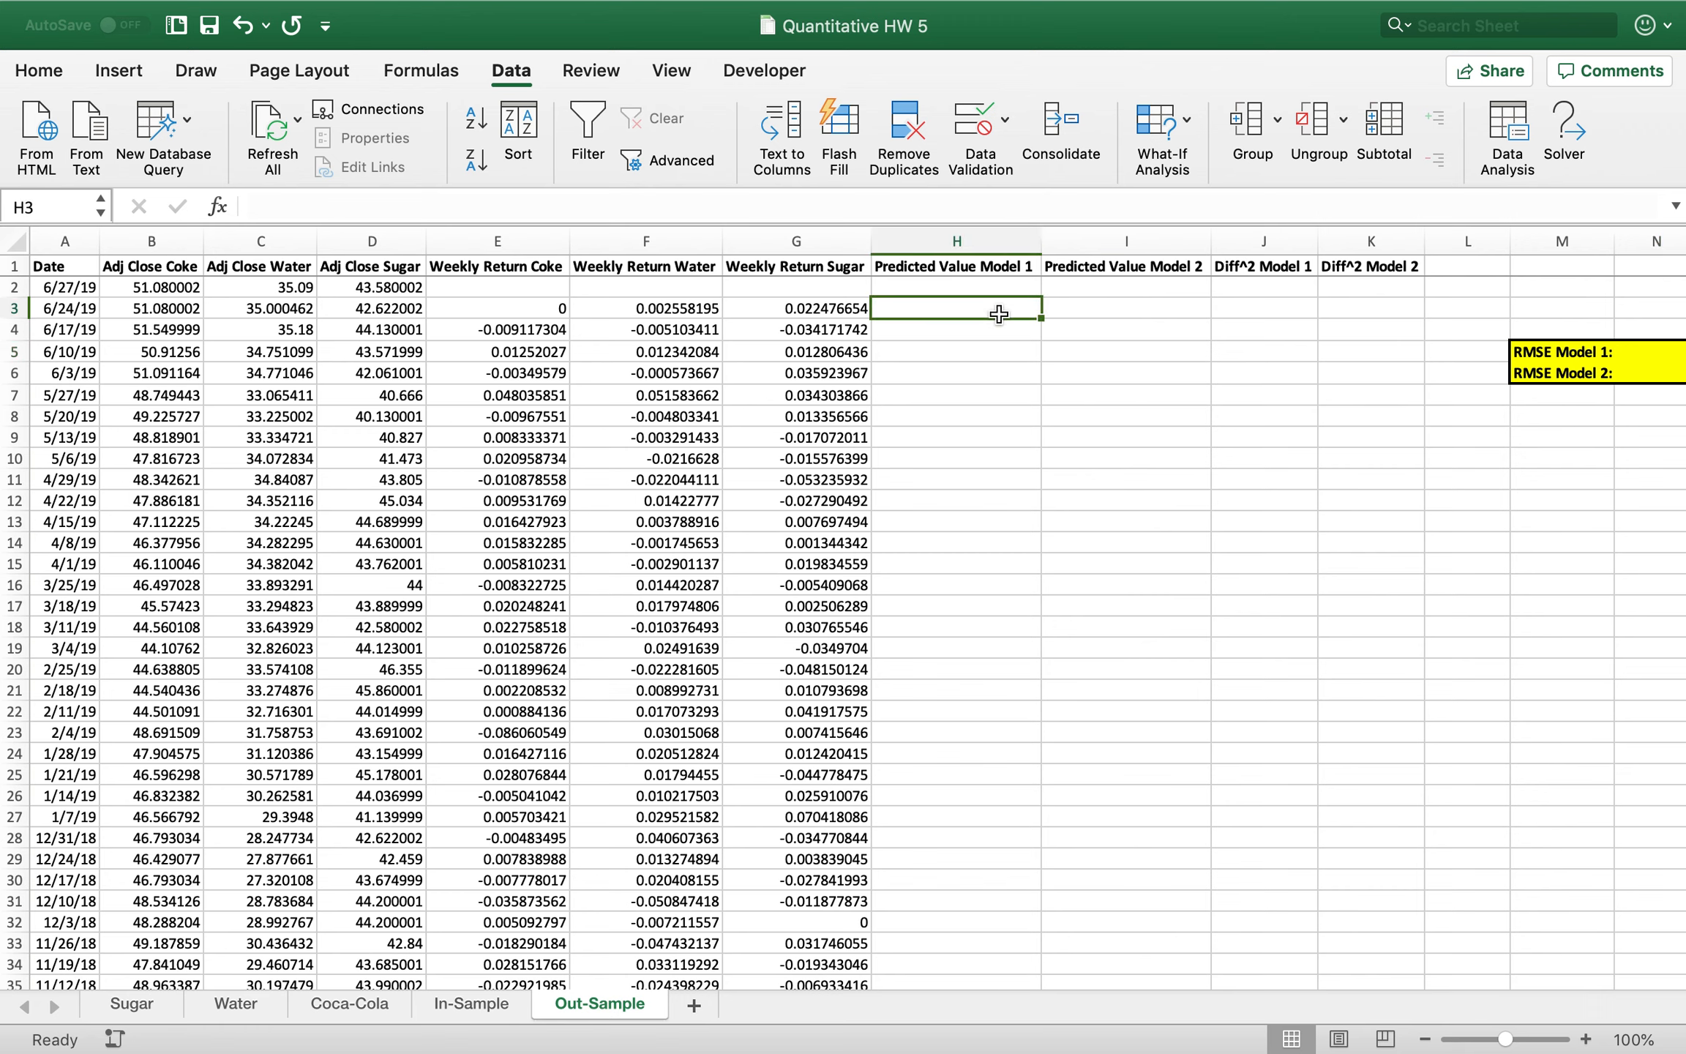
type("=")
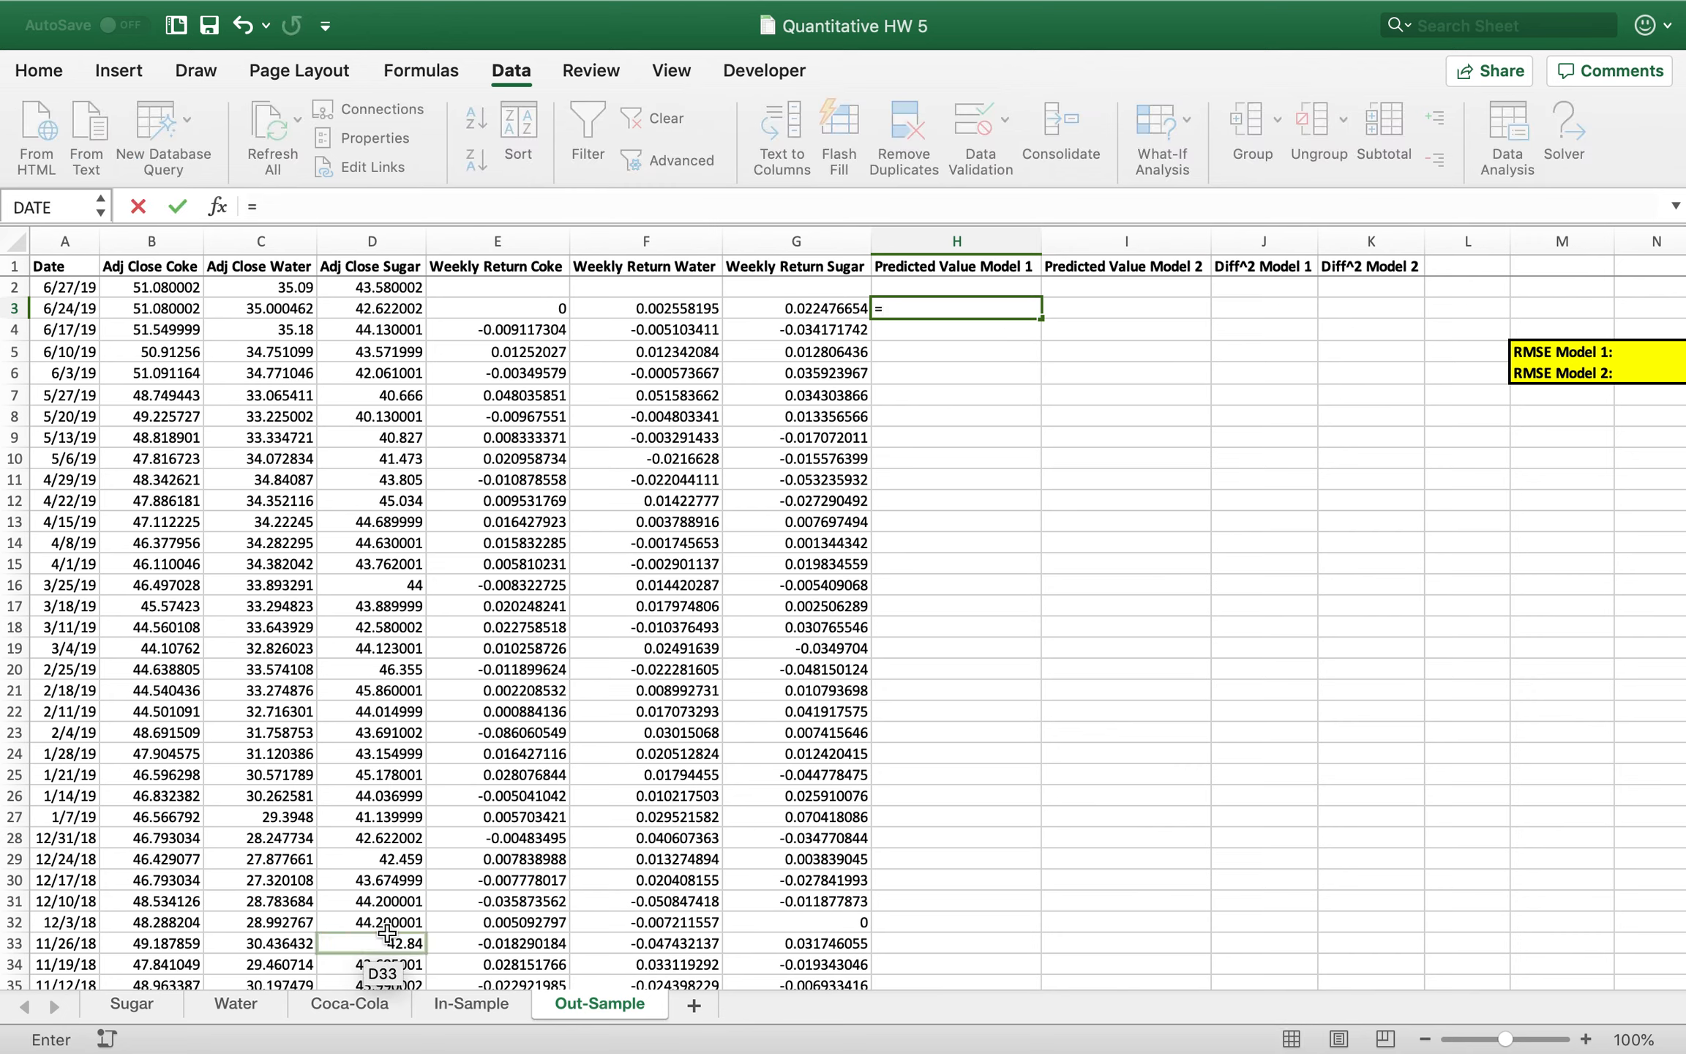
left_click(471, 1004)
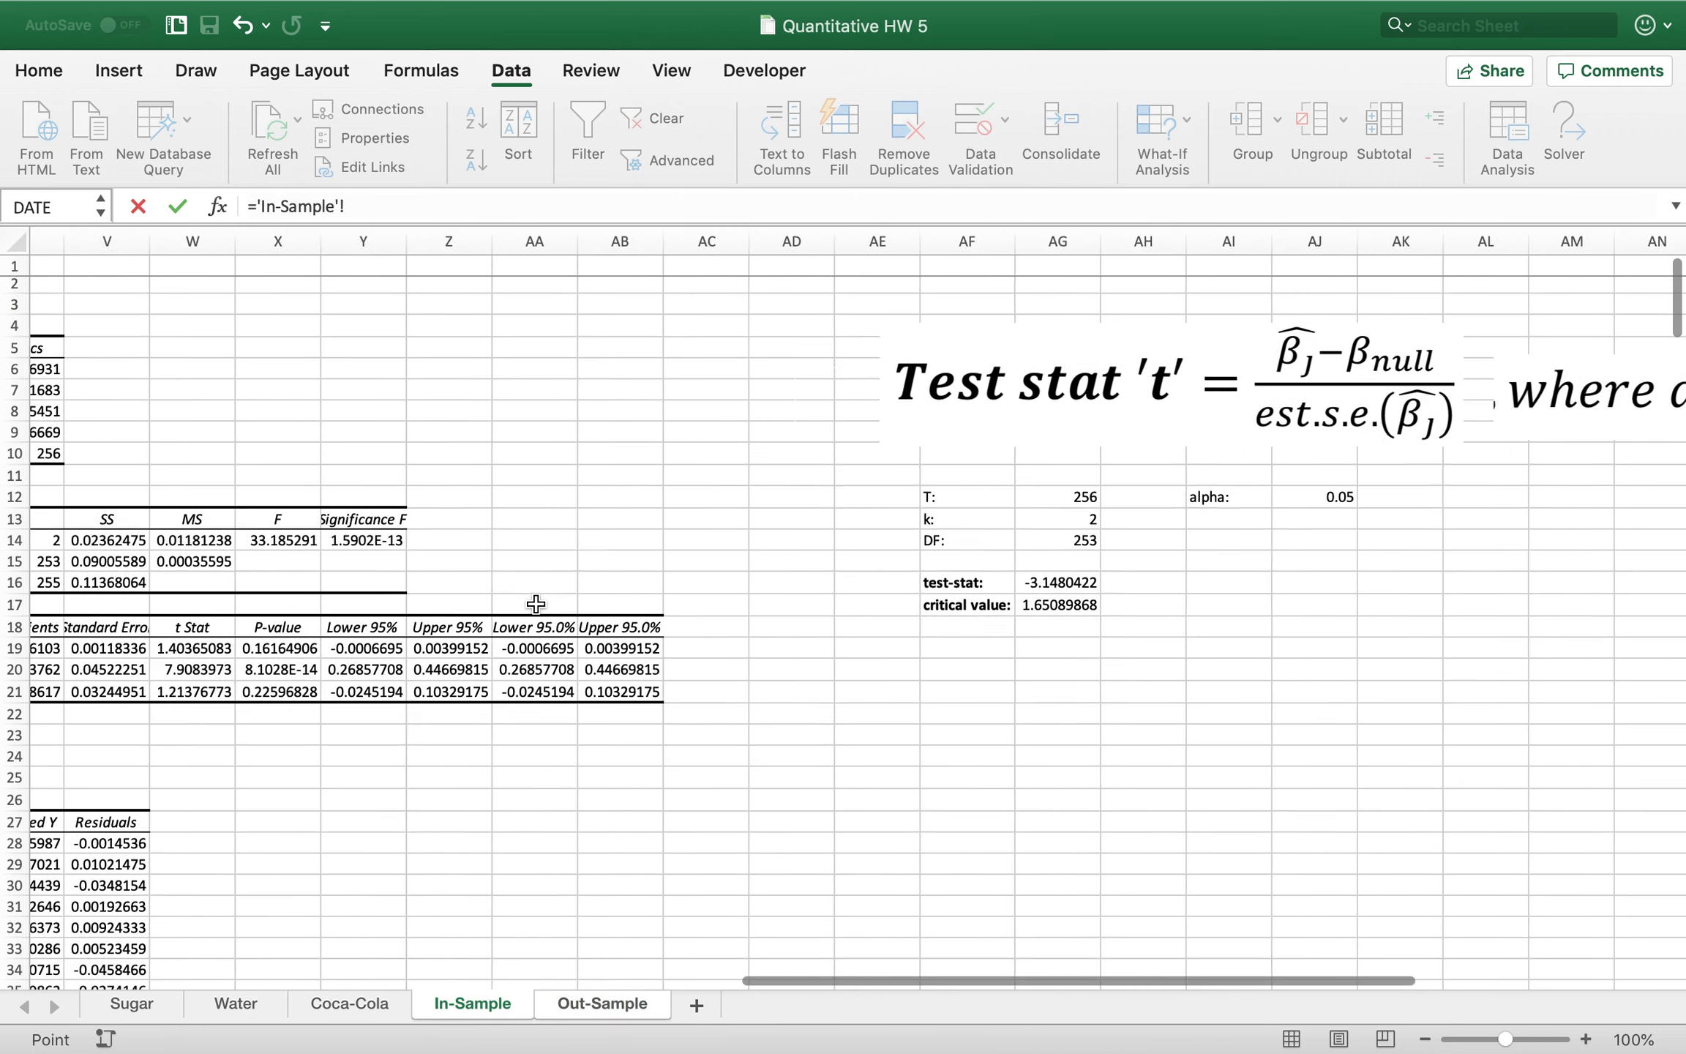
scroll(535, 603, "left", 14)
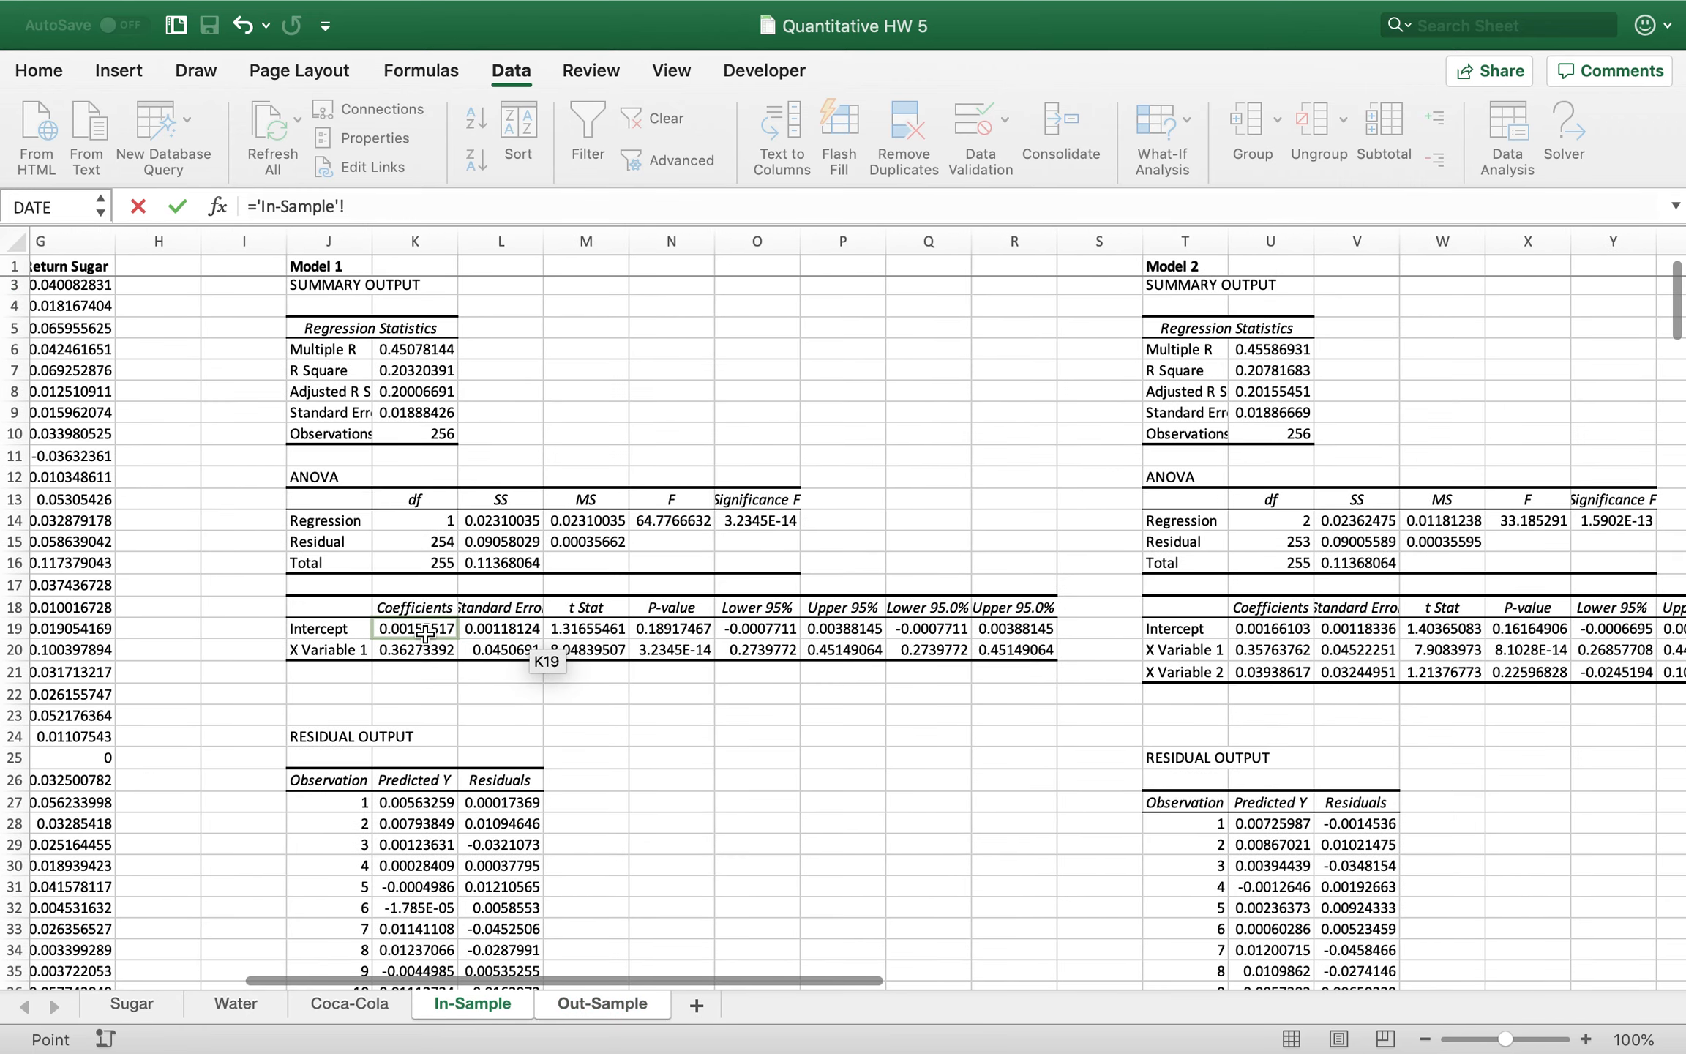
left_click(425, 634)
key("F4")
type("+")
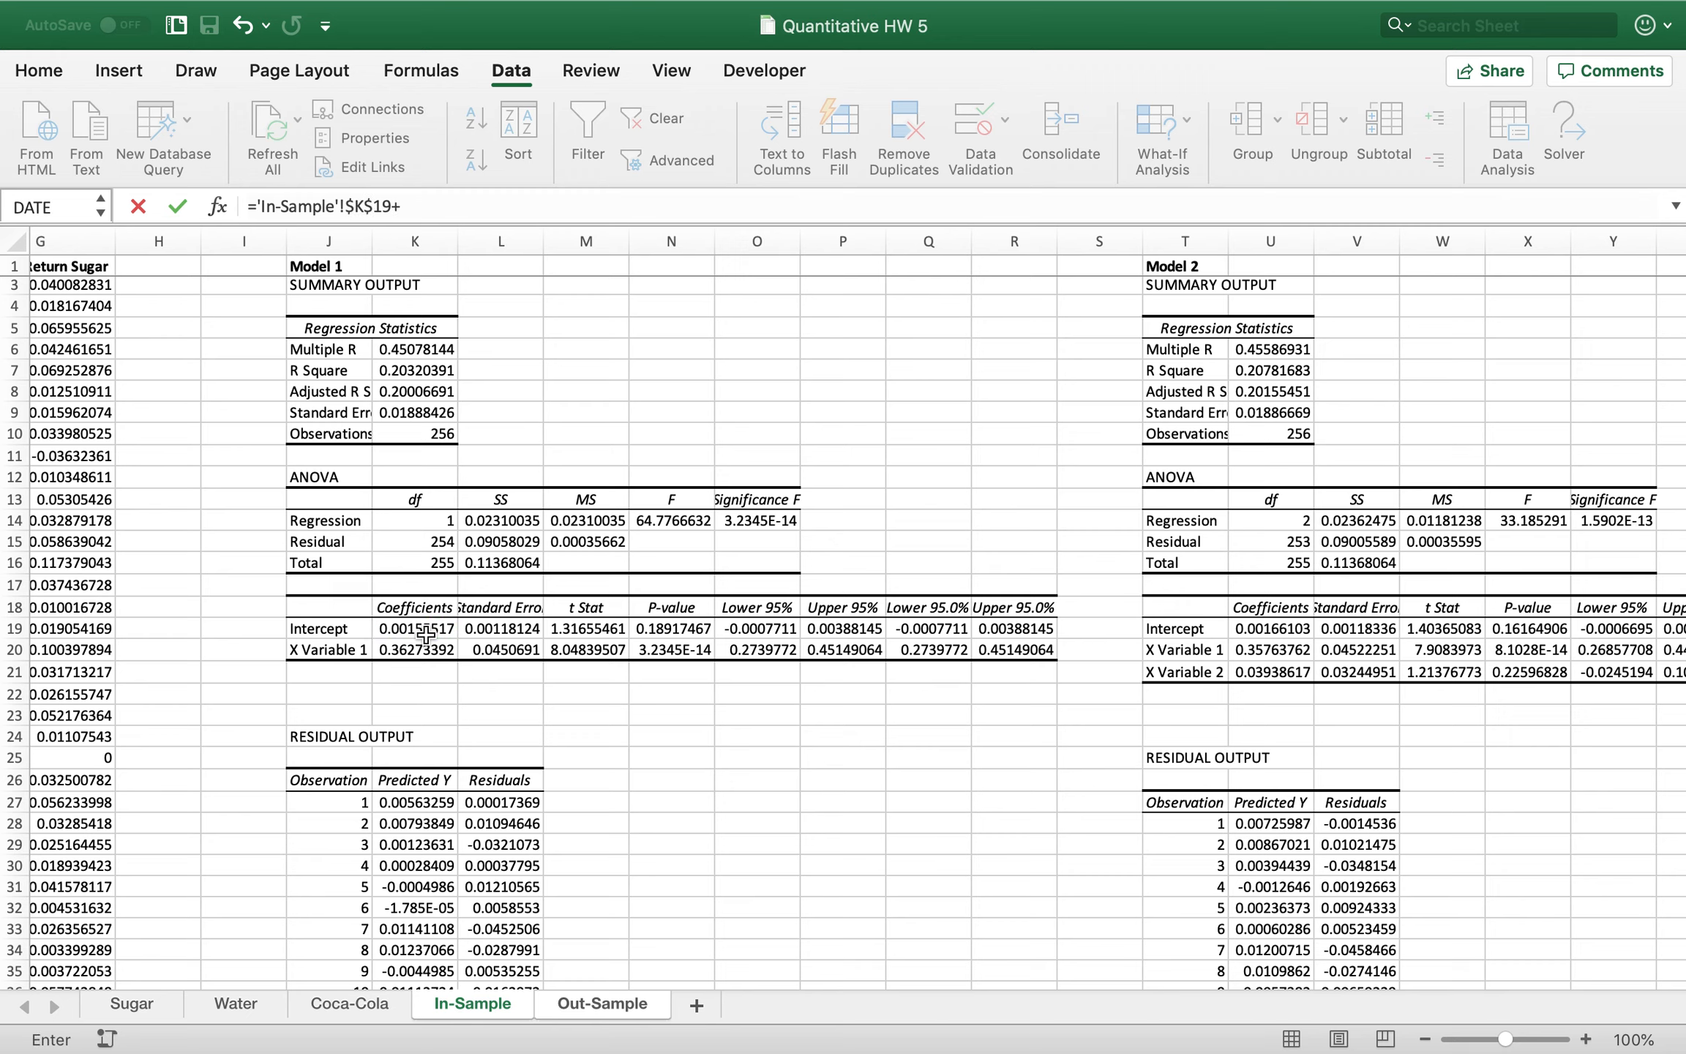
left_click(448, 649)
key("F4")
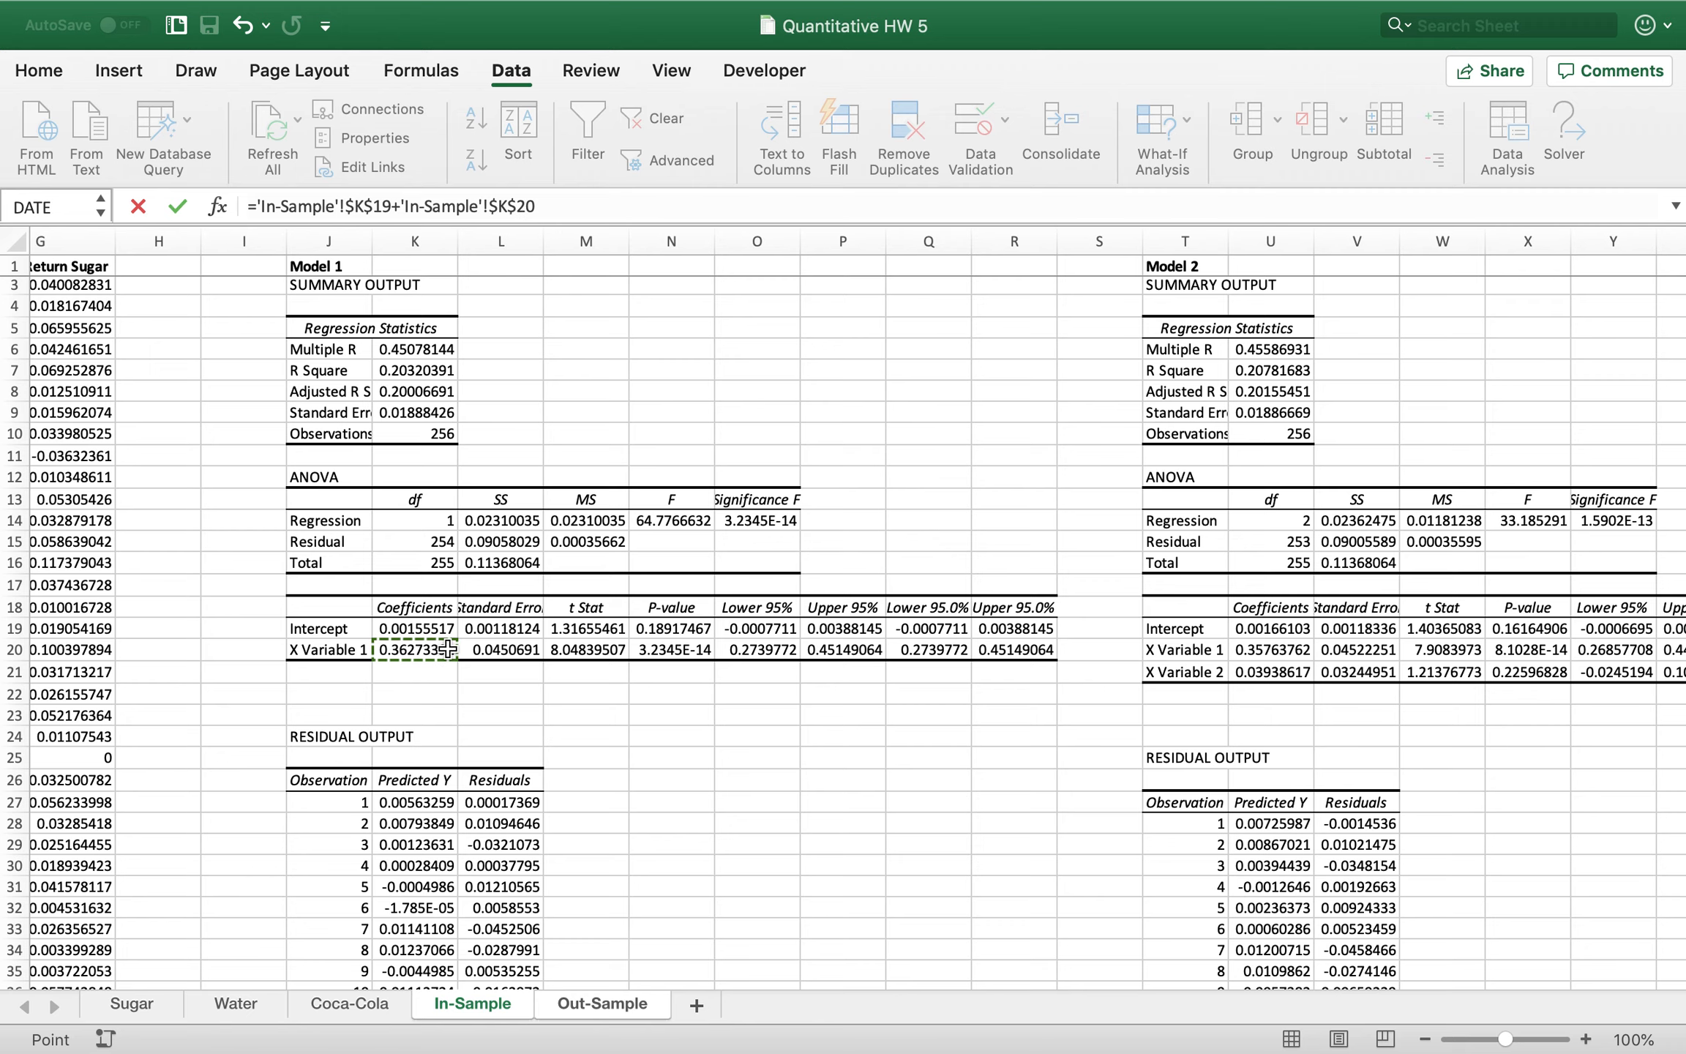
left_click(571, 1008)
left_click(641, 310)
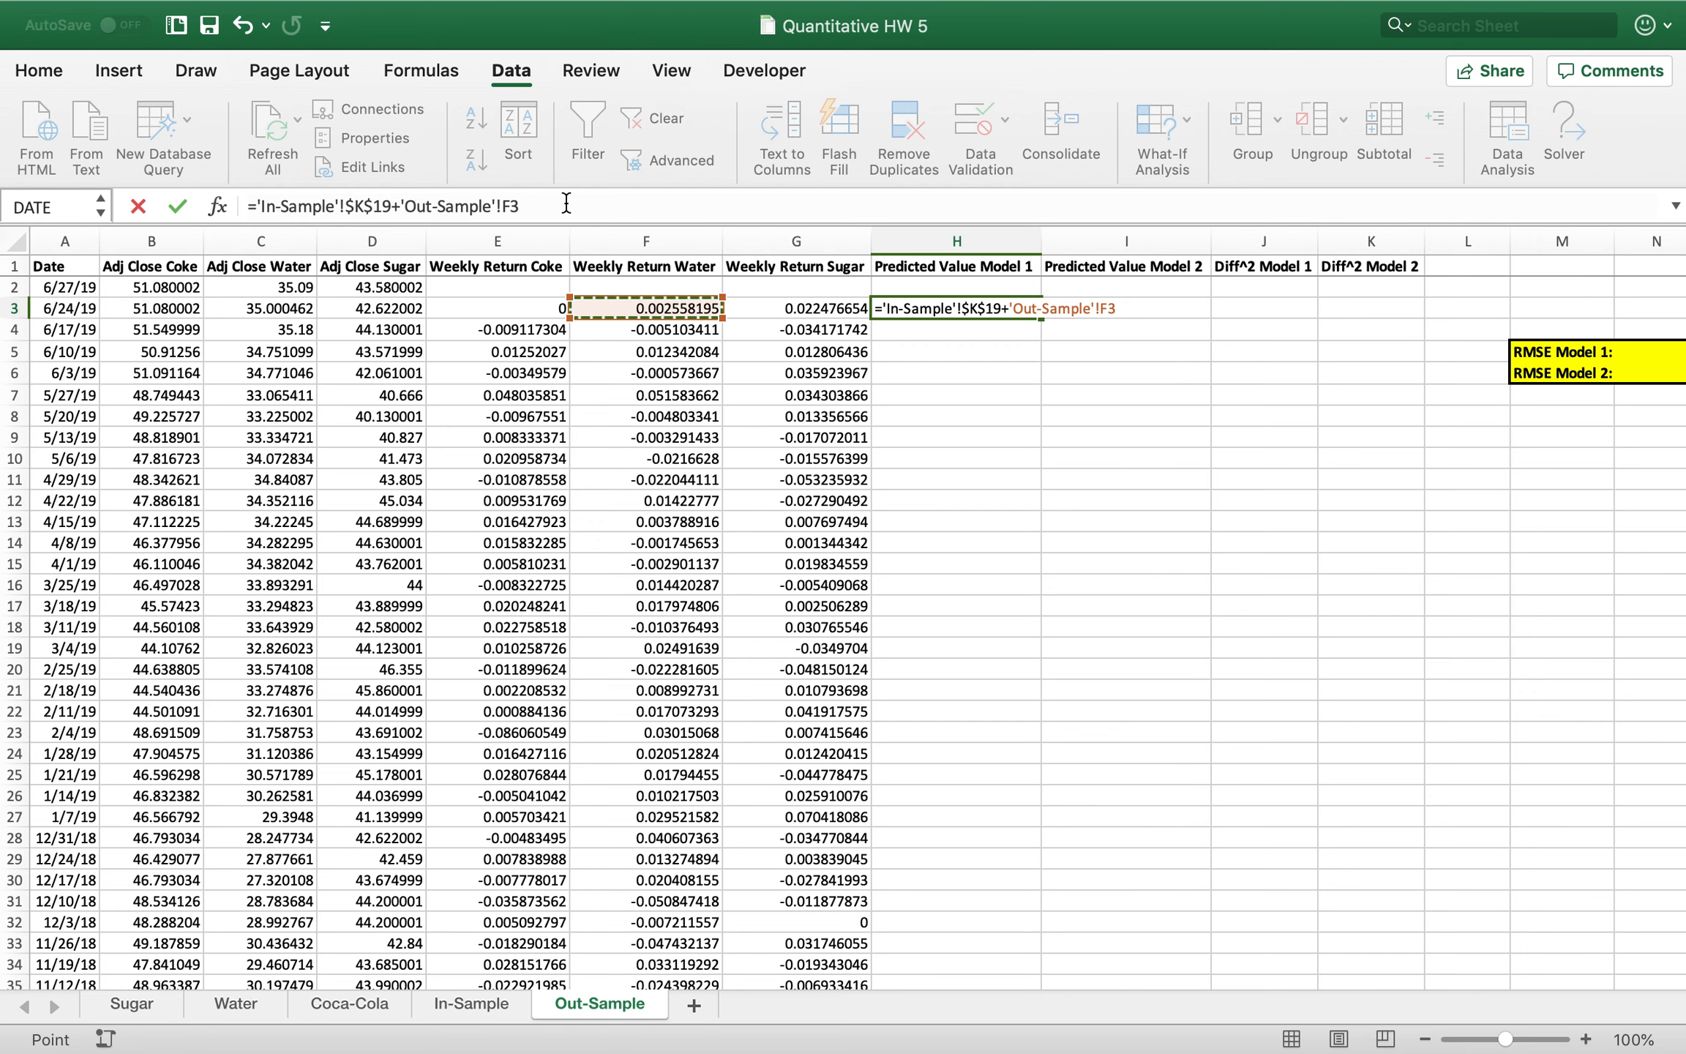
left_click_drag(565, 204, 400, 207)
key("BackSpace")
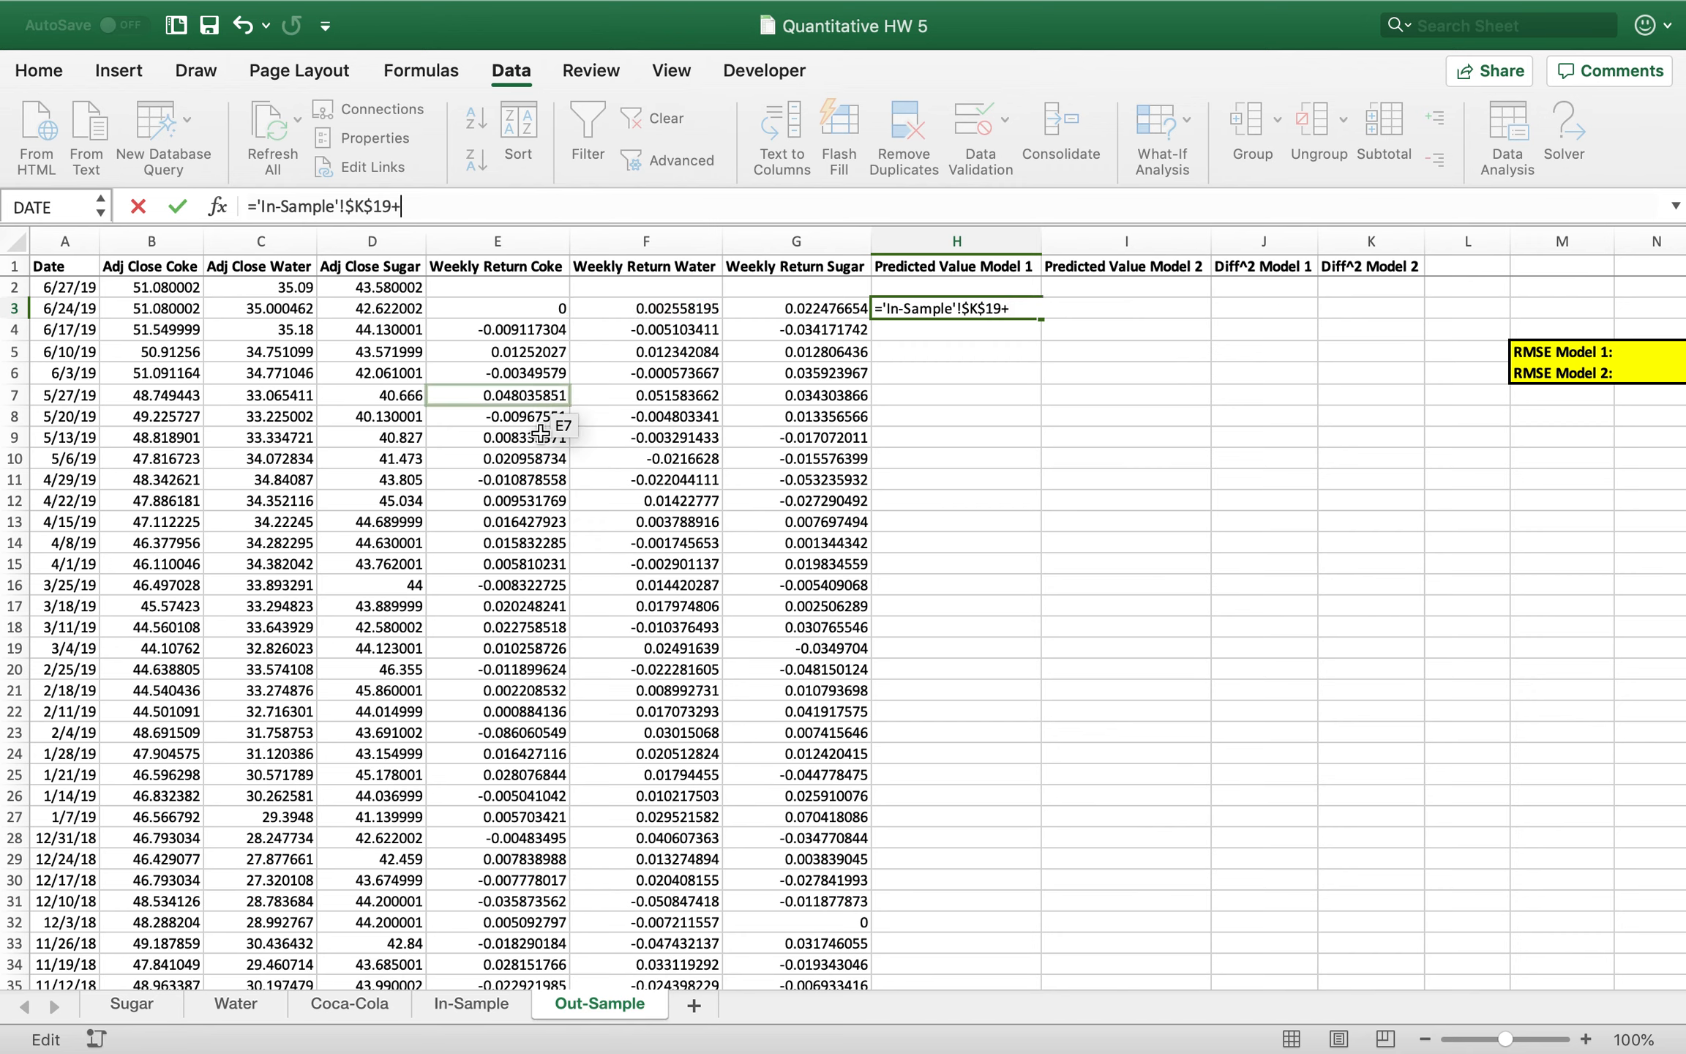
Try to extend the H3 formula with the Model 1 slope 'In-Sample'!$K$20 multiplied by the Water return in F3
left_click(448, 1002)
left_click(472, 651)
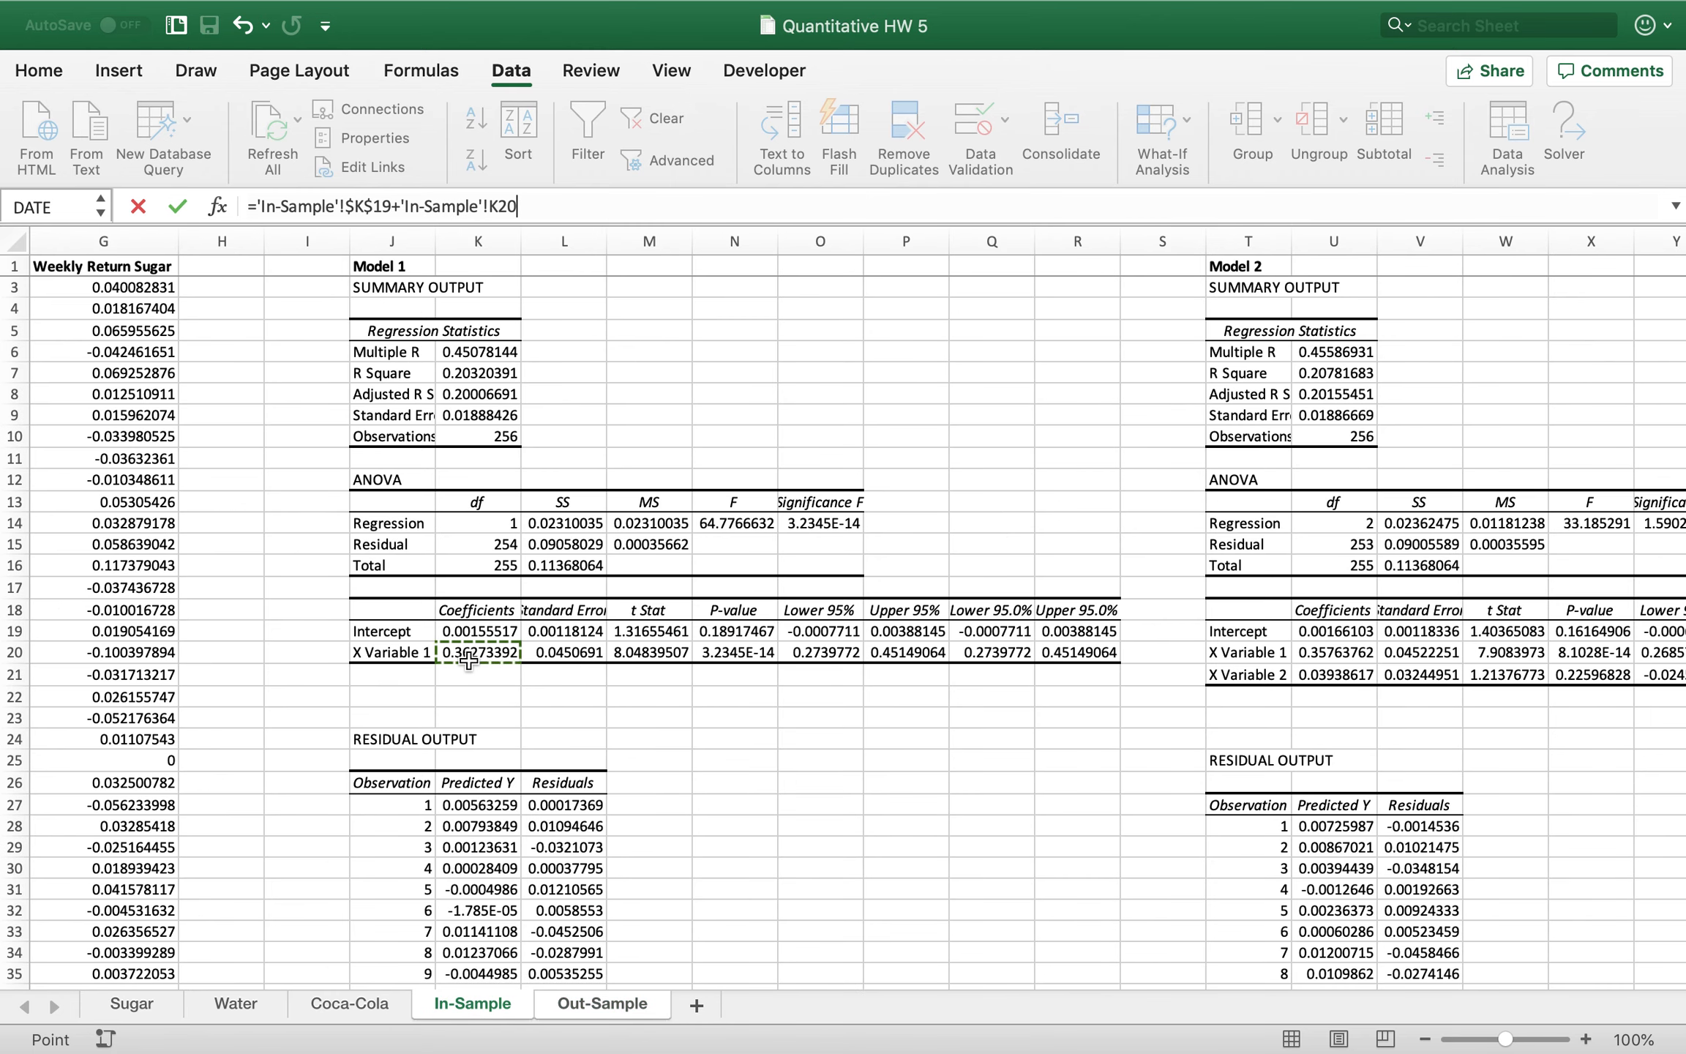
key("F4")
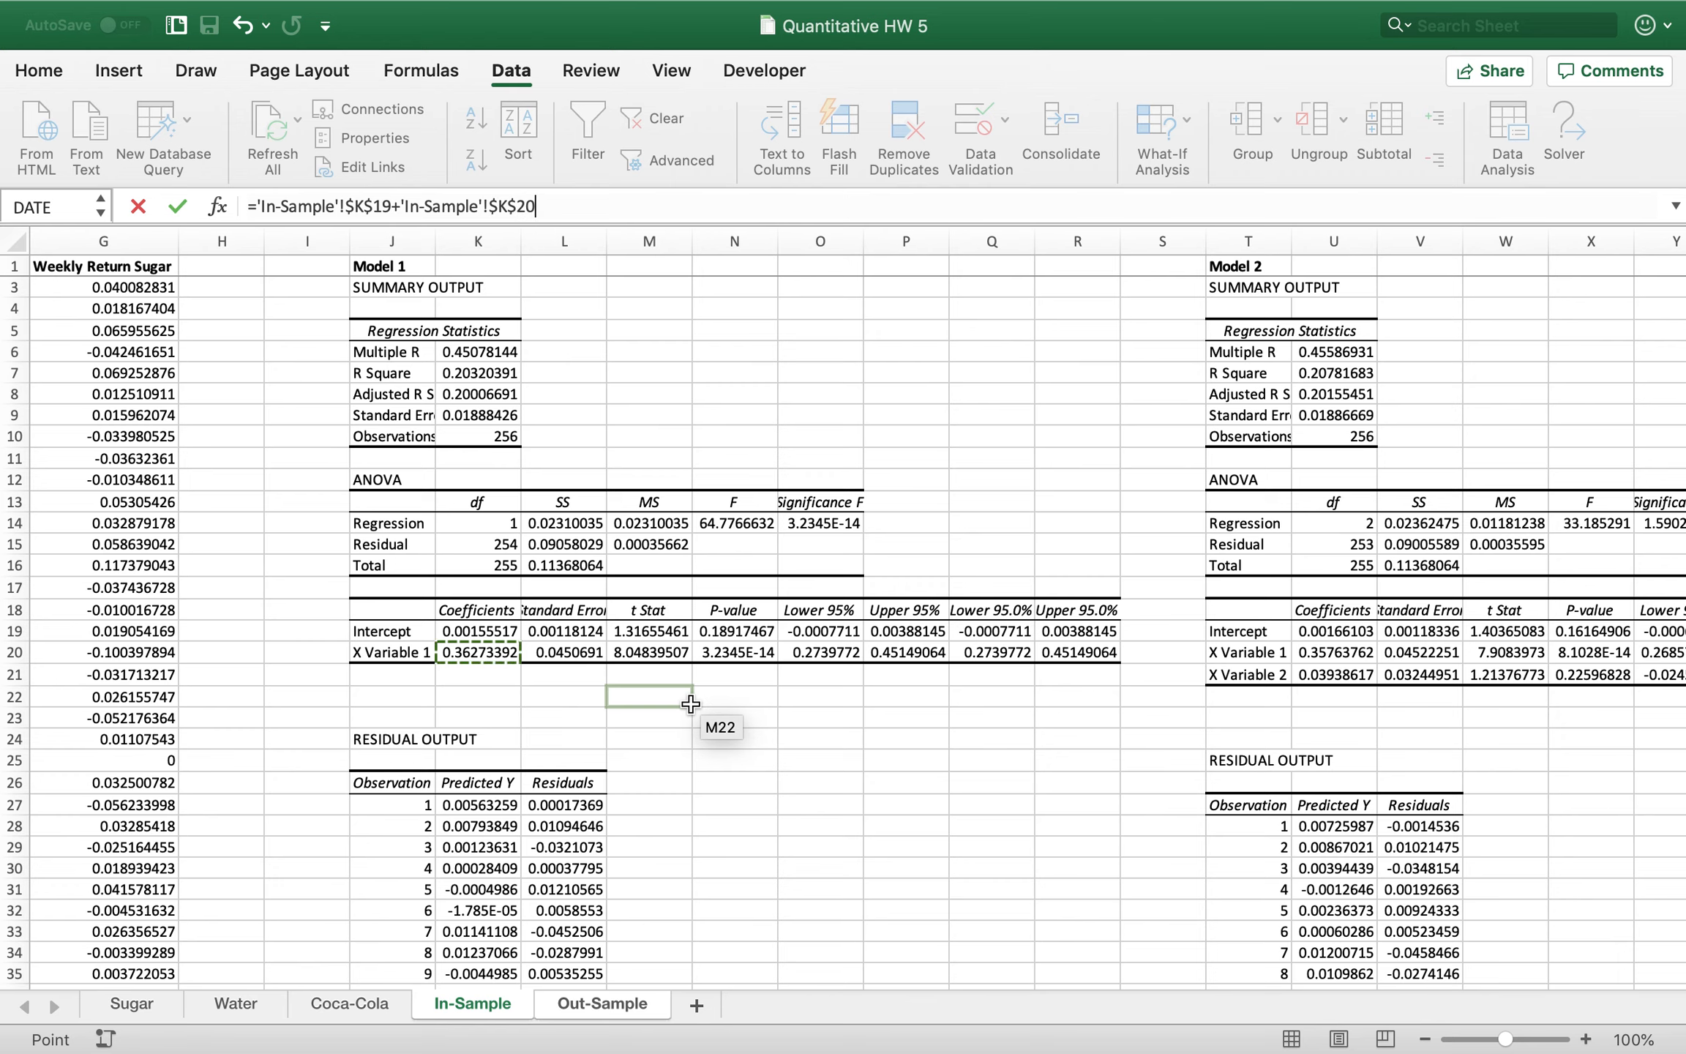
type("*")
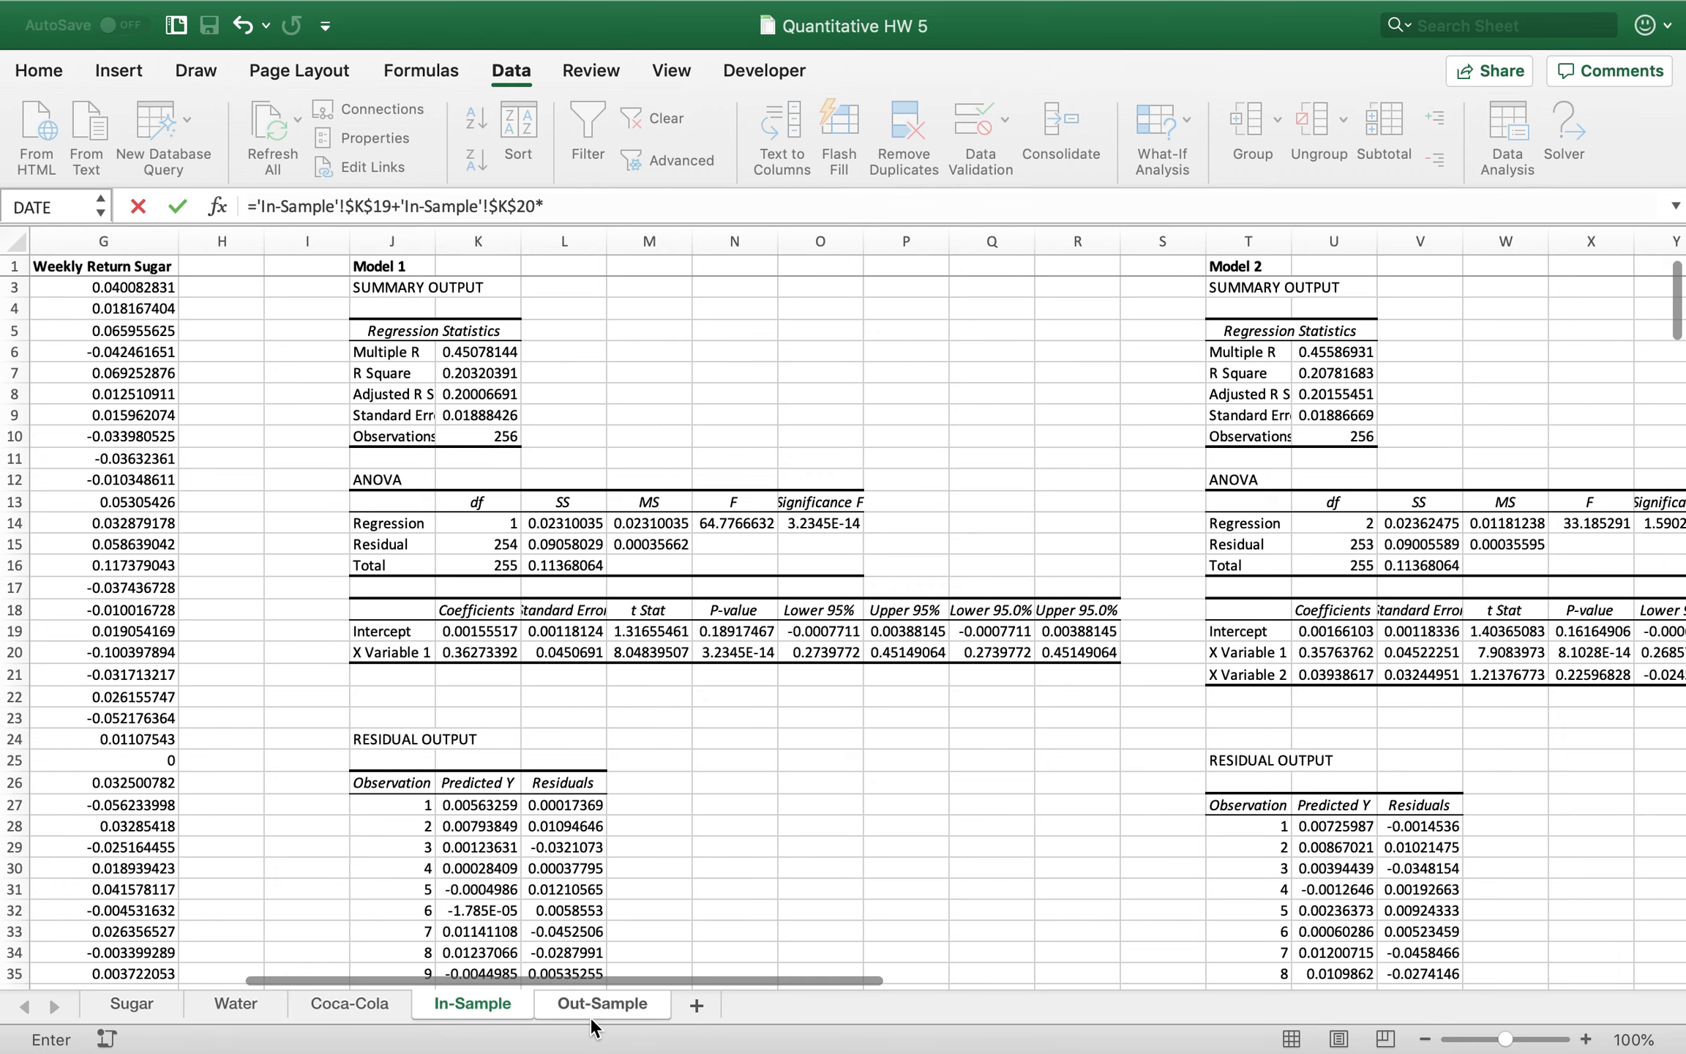
left_click(629, 1014)
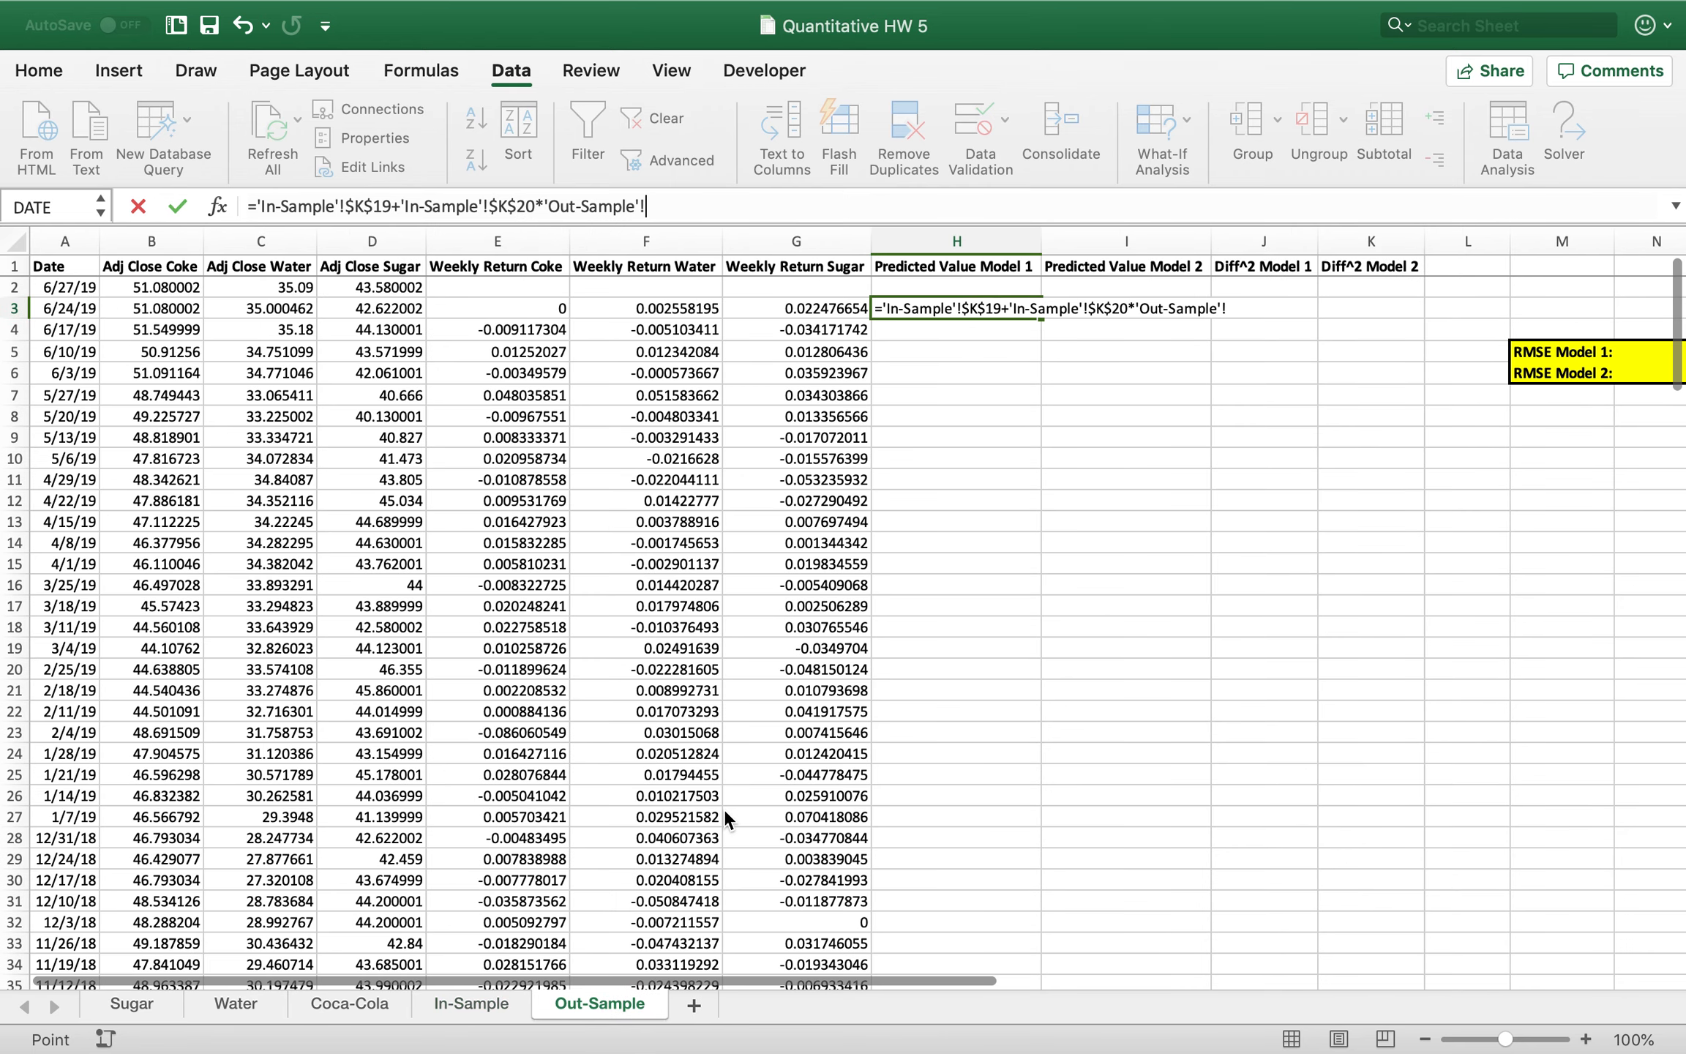
left_click(688, 313)
key("Return")
Try to repair the H3 formula by removing the stray cell reference after the intercept term
left_click(1010, 311)
double_click(1011, 311)
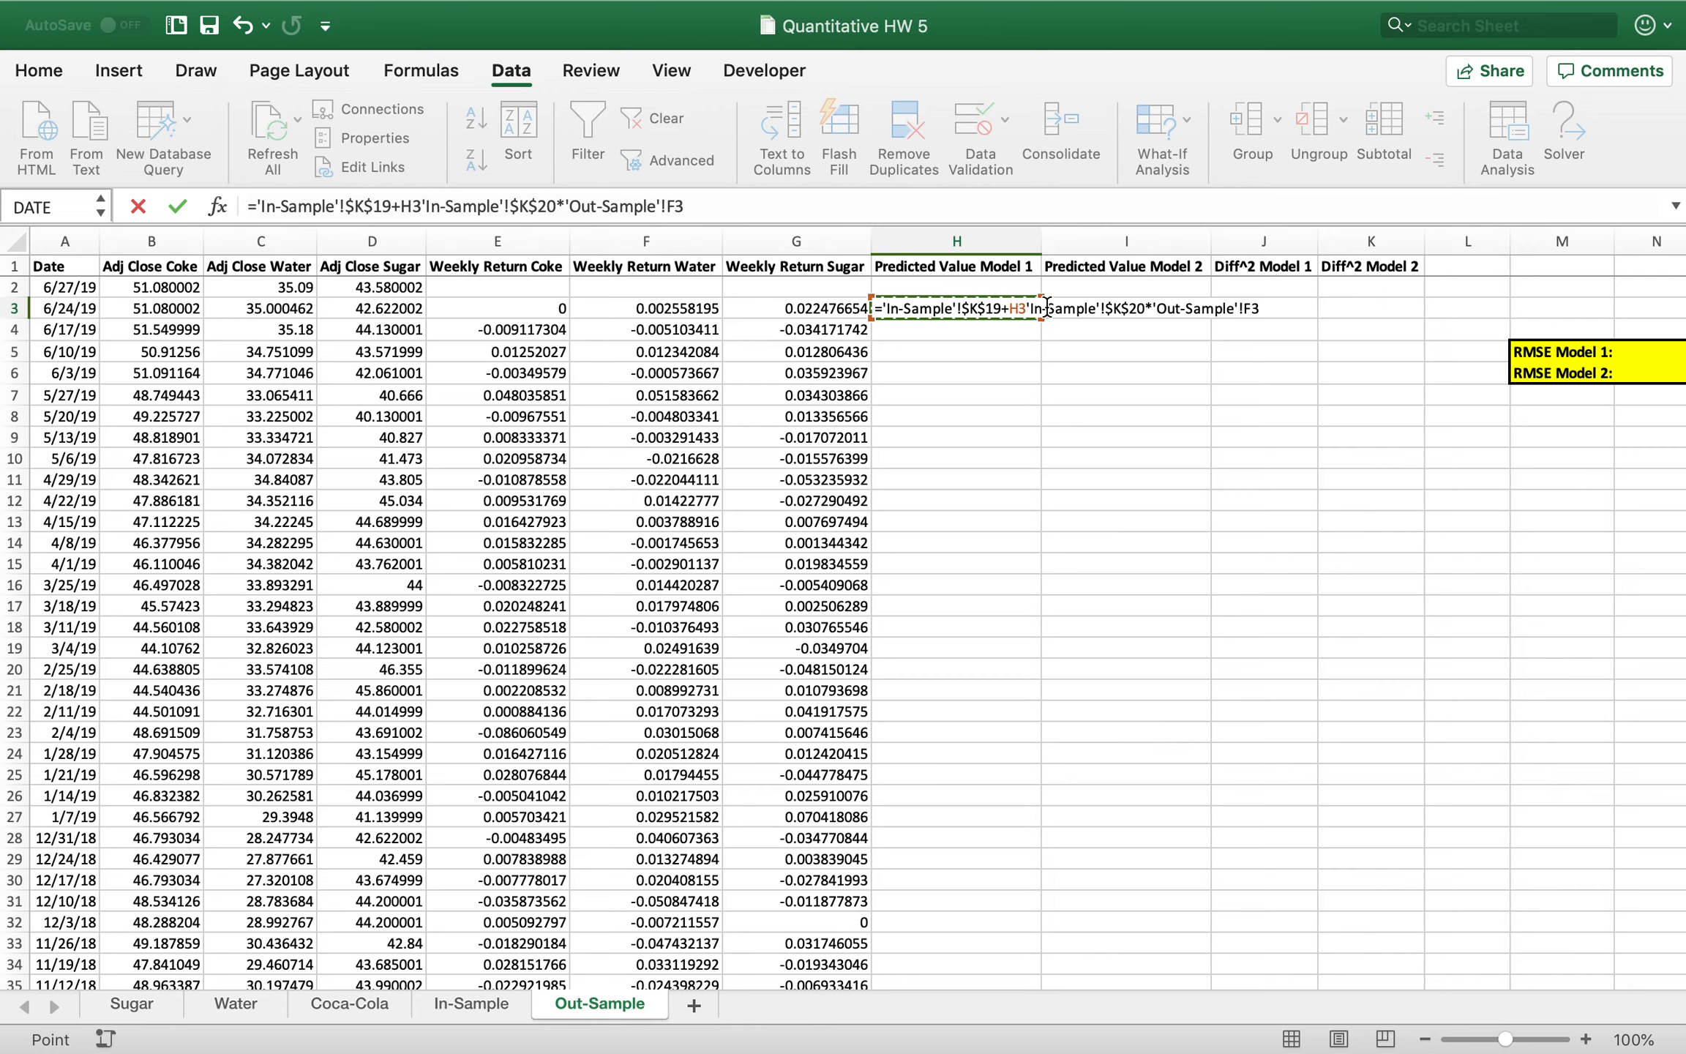
key("Return")
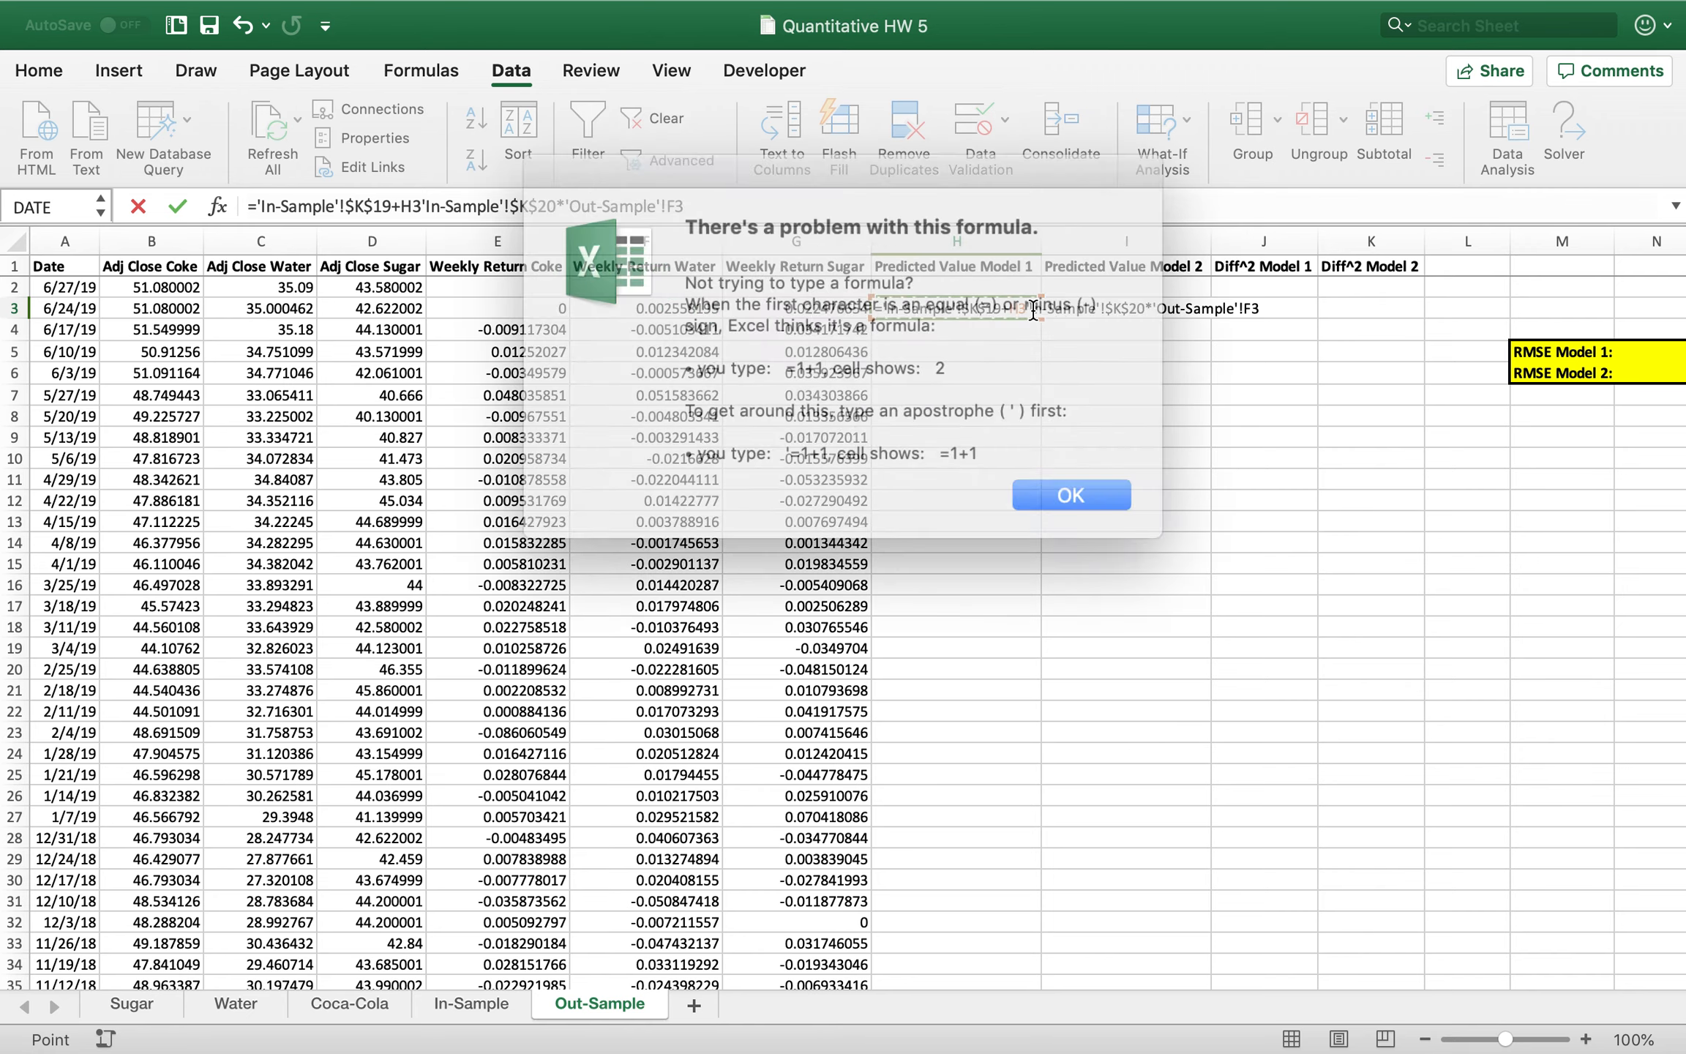
left_click(1061, 484)
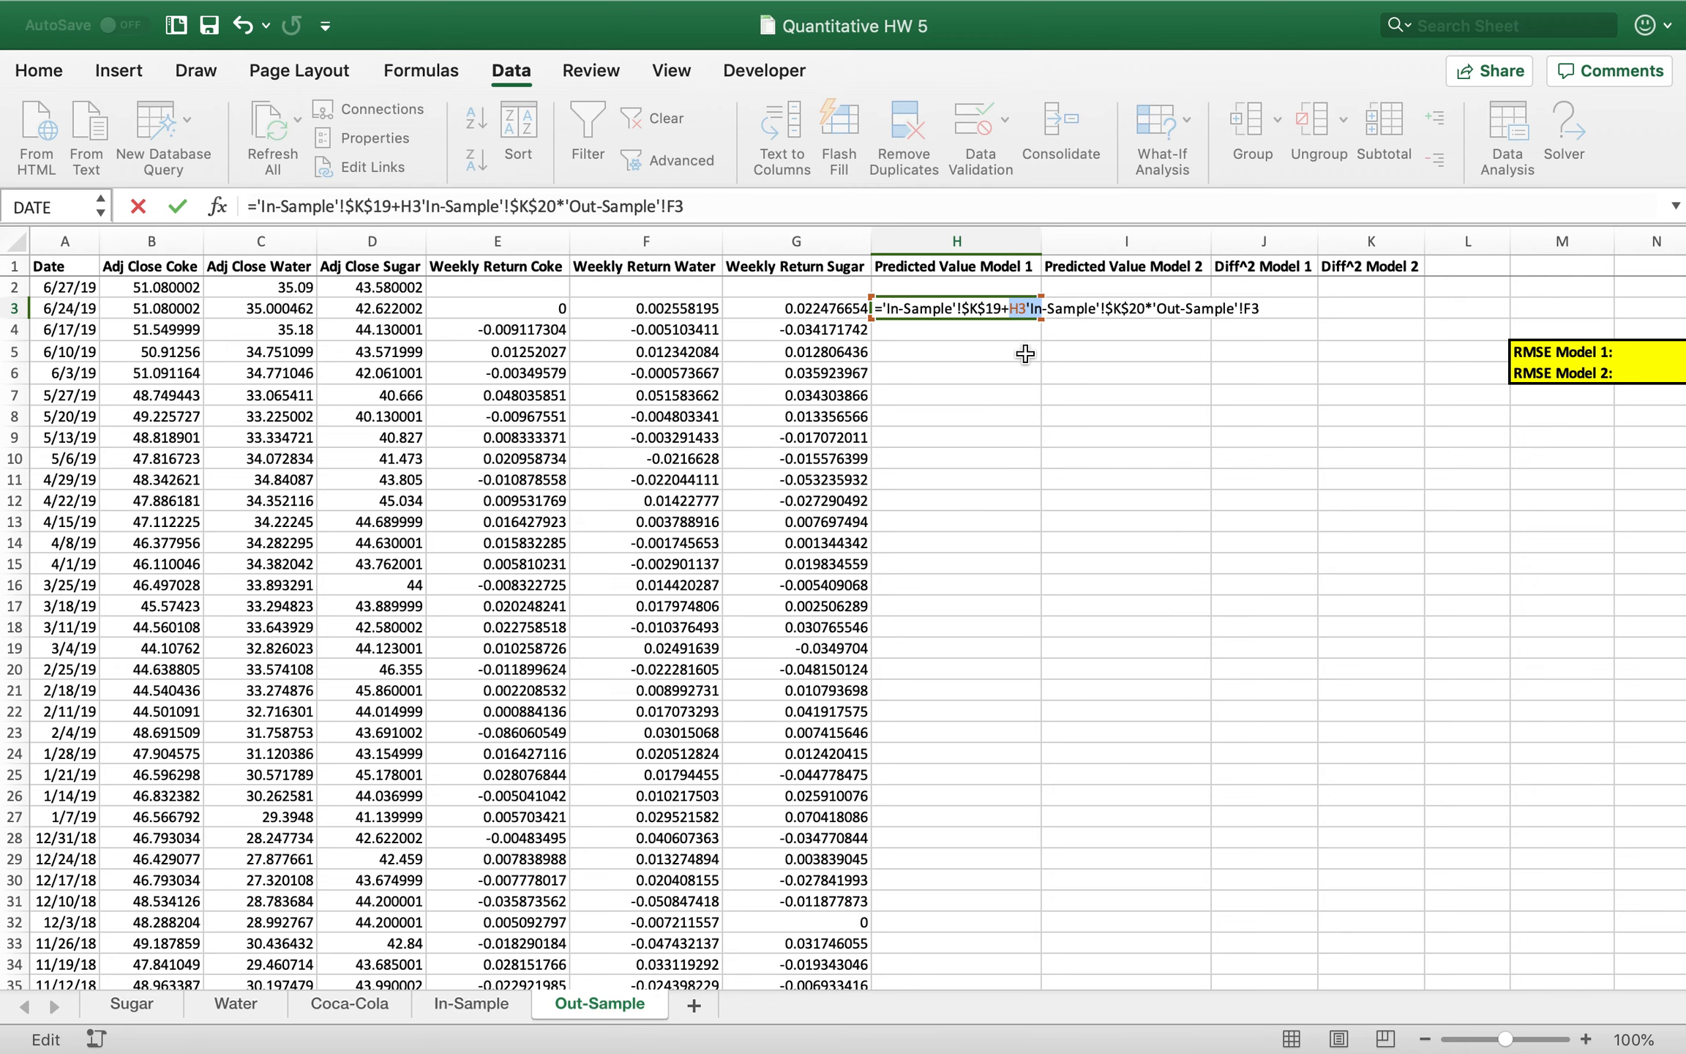
key("Return")
left_click(1010, 484)
left_click(973, 351)
key("BackSpace")
key("BackSpace")
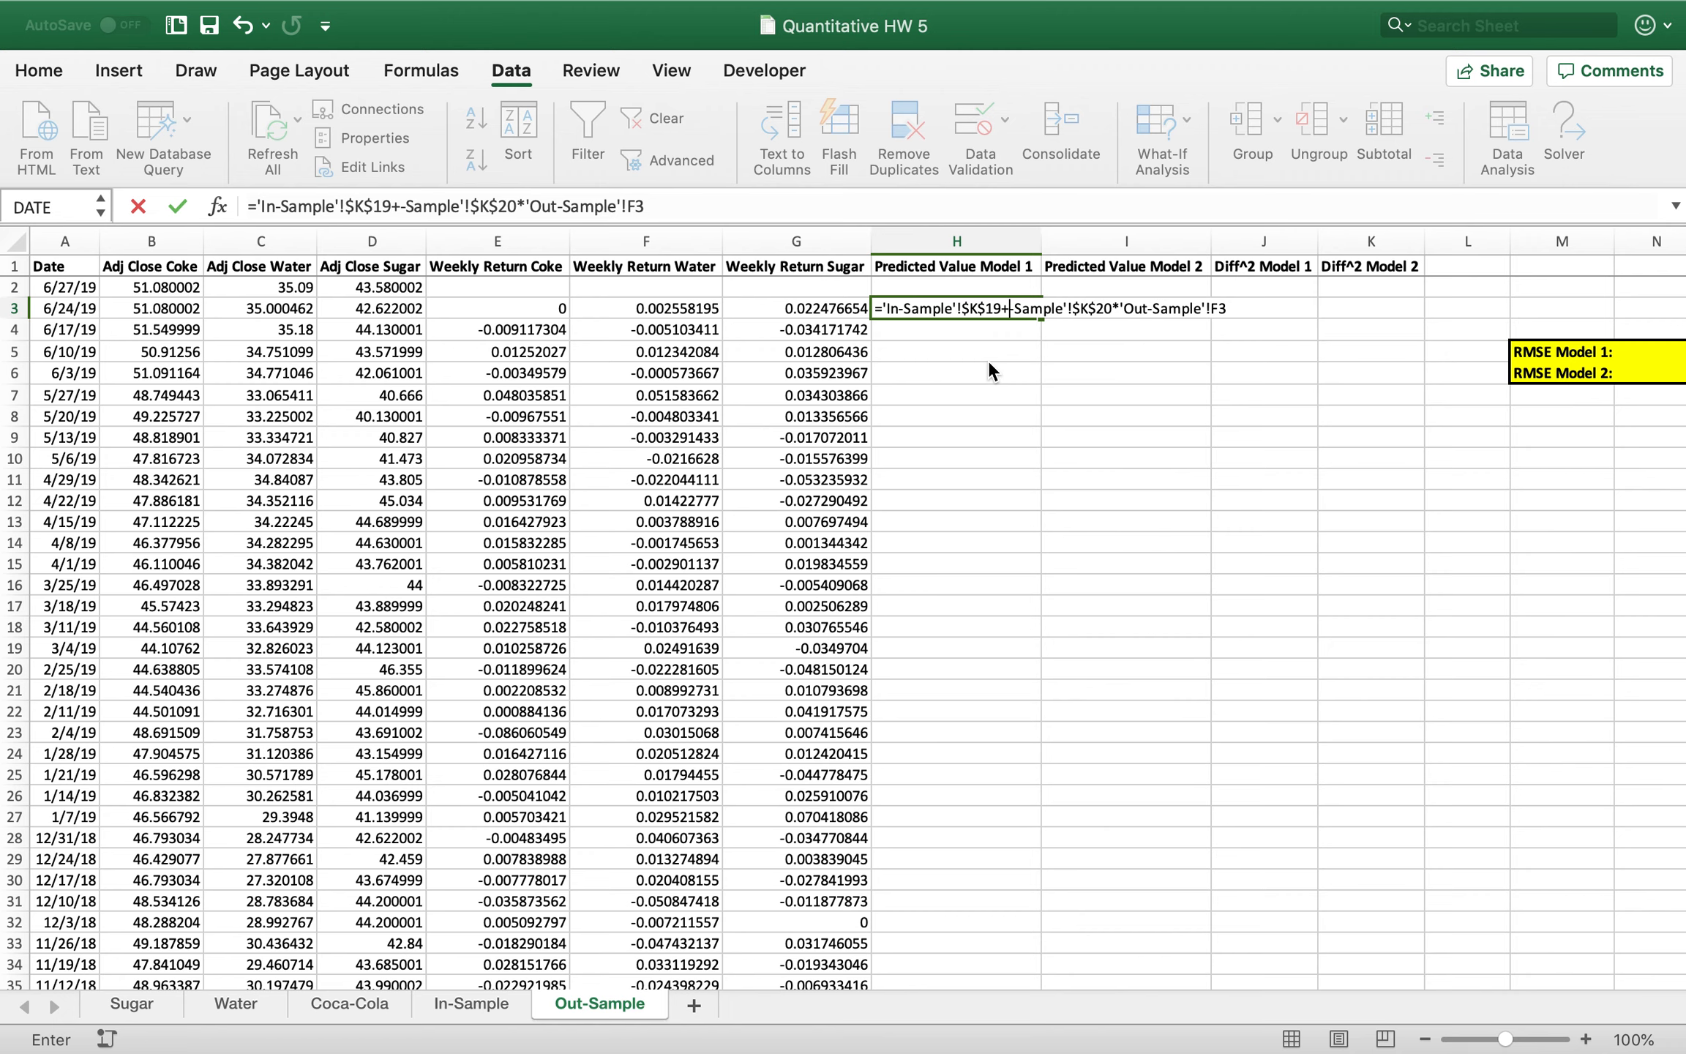
key("Right")
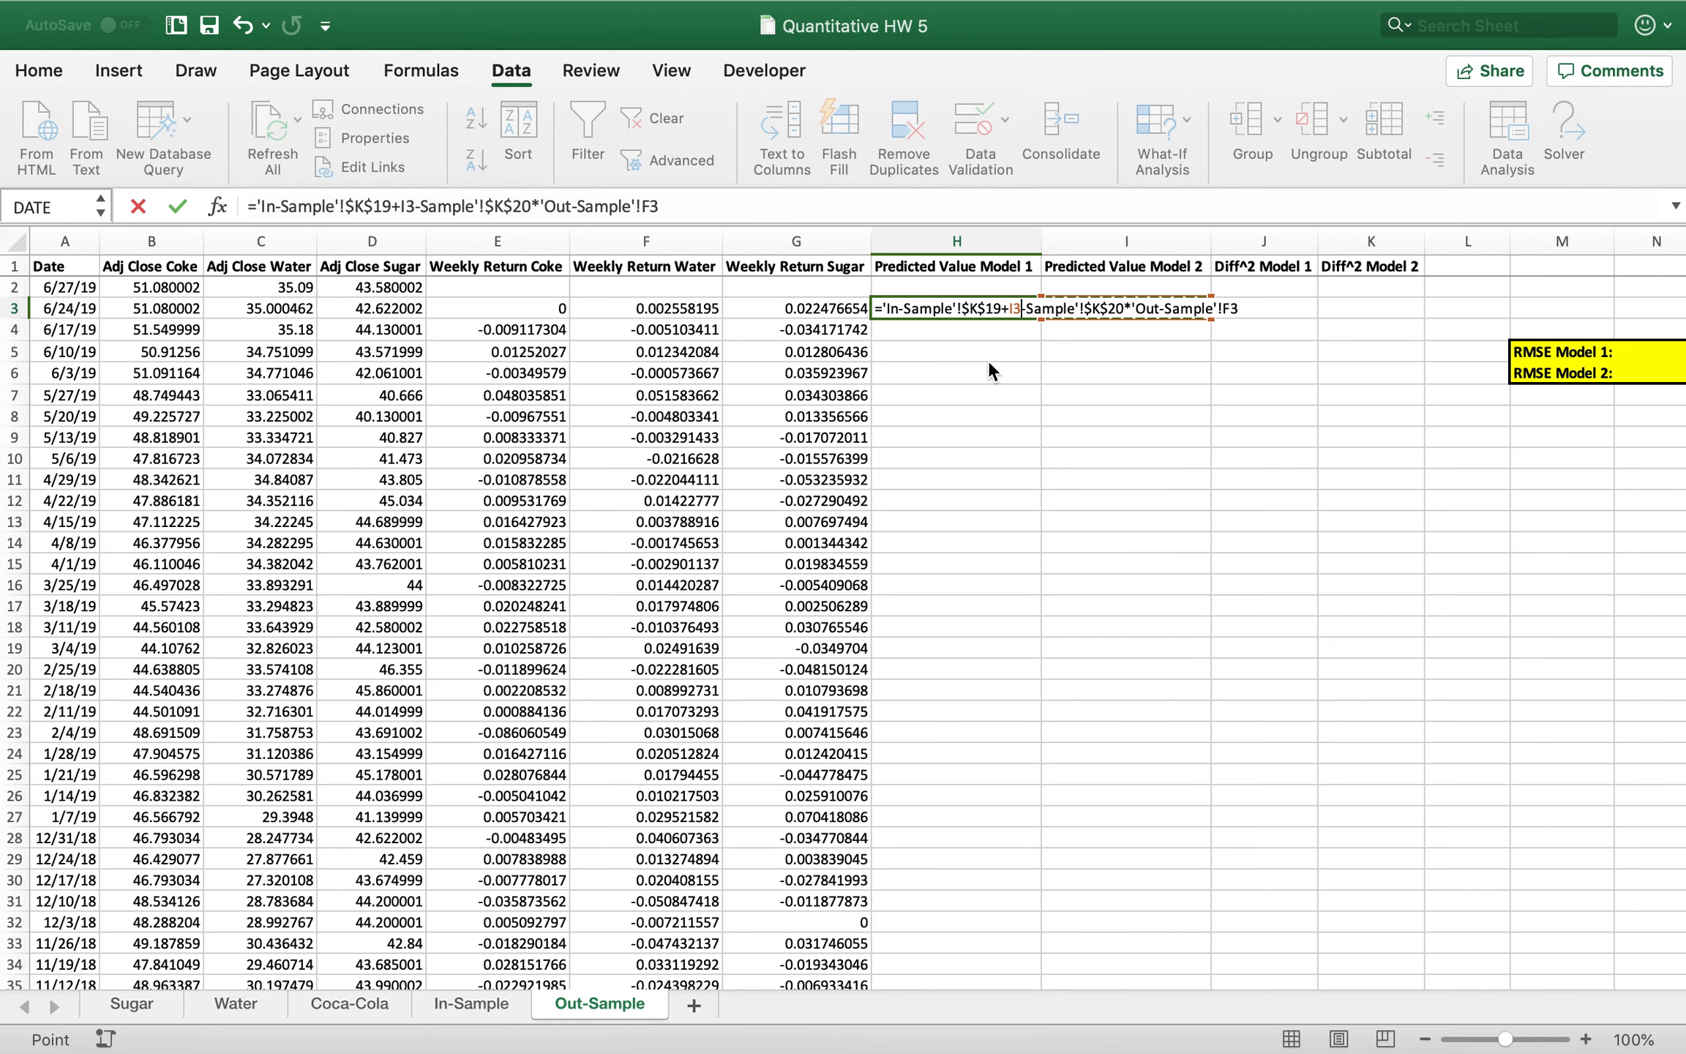
left_click(988, 364)
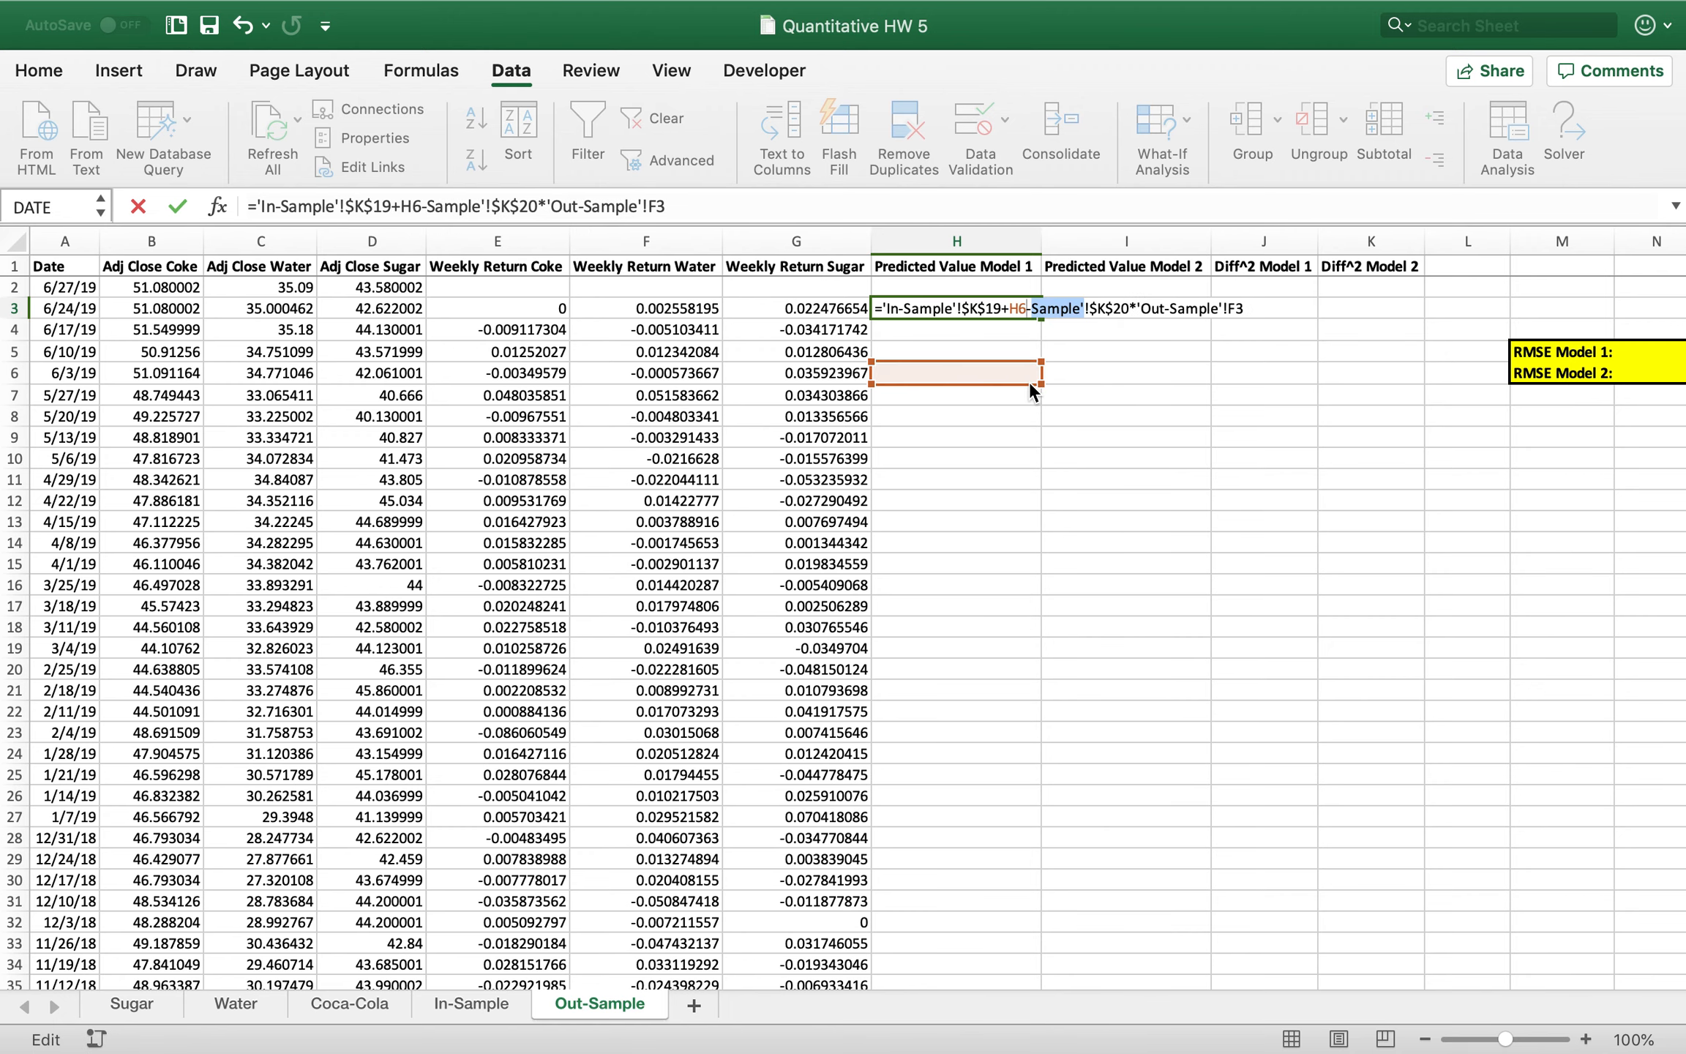
key("Return")
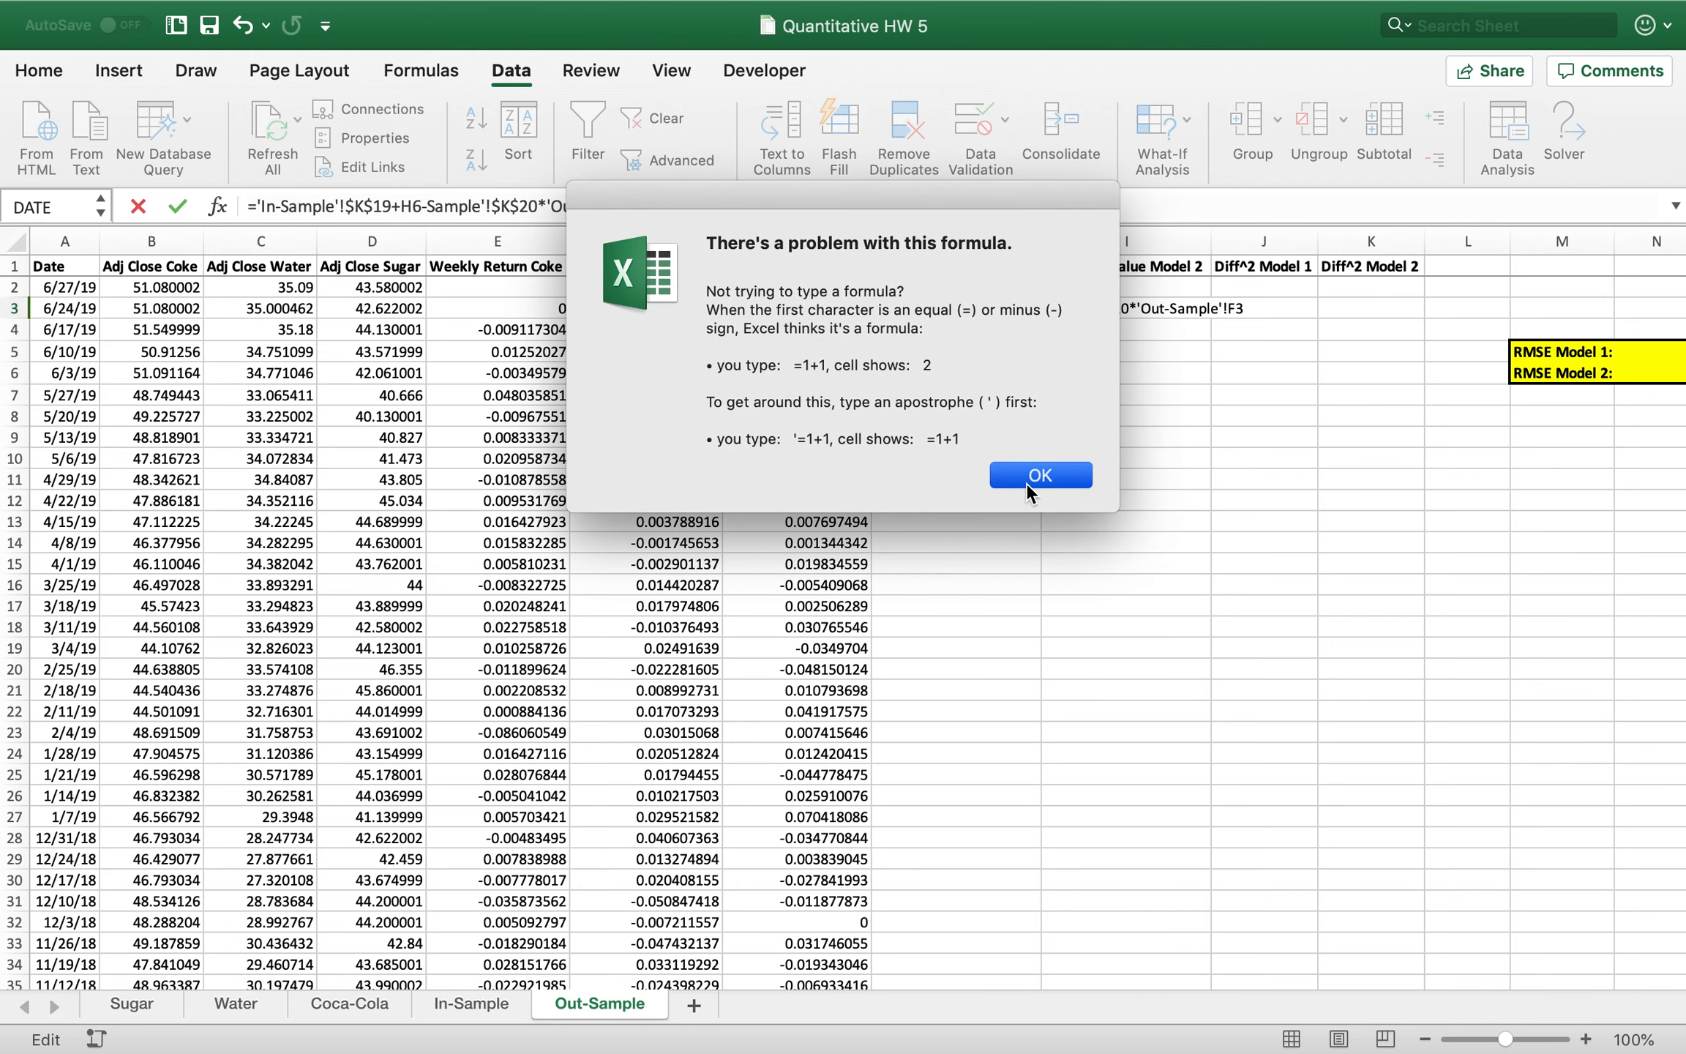
left_click(1032, 476)
Clear everything after ='In-Sample'!$K$19+ from the H3 formula
left_click_drag(684, 212, 445, 211)
key("BackSpace")
key("BackSpace")
key("BackSpace")
key("BackSpace")
key("BackSpace")
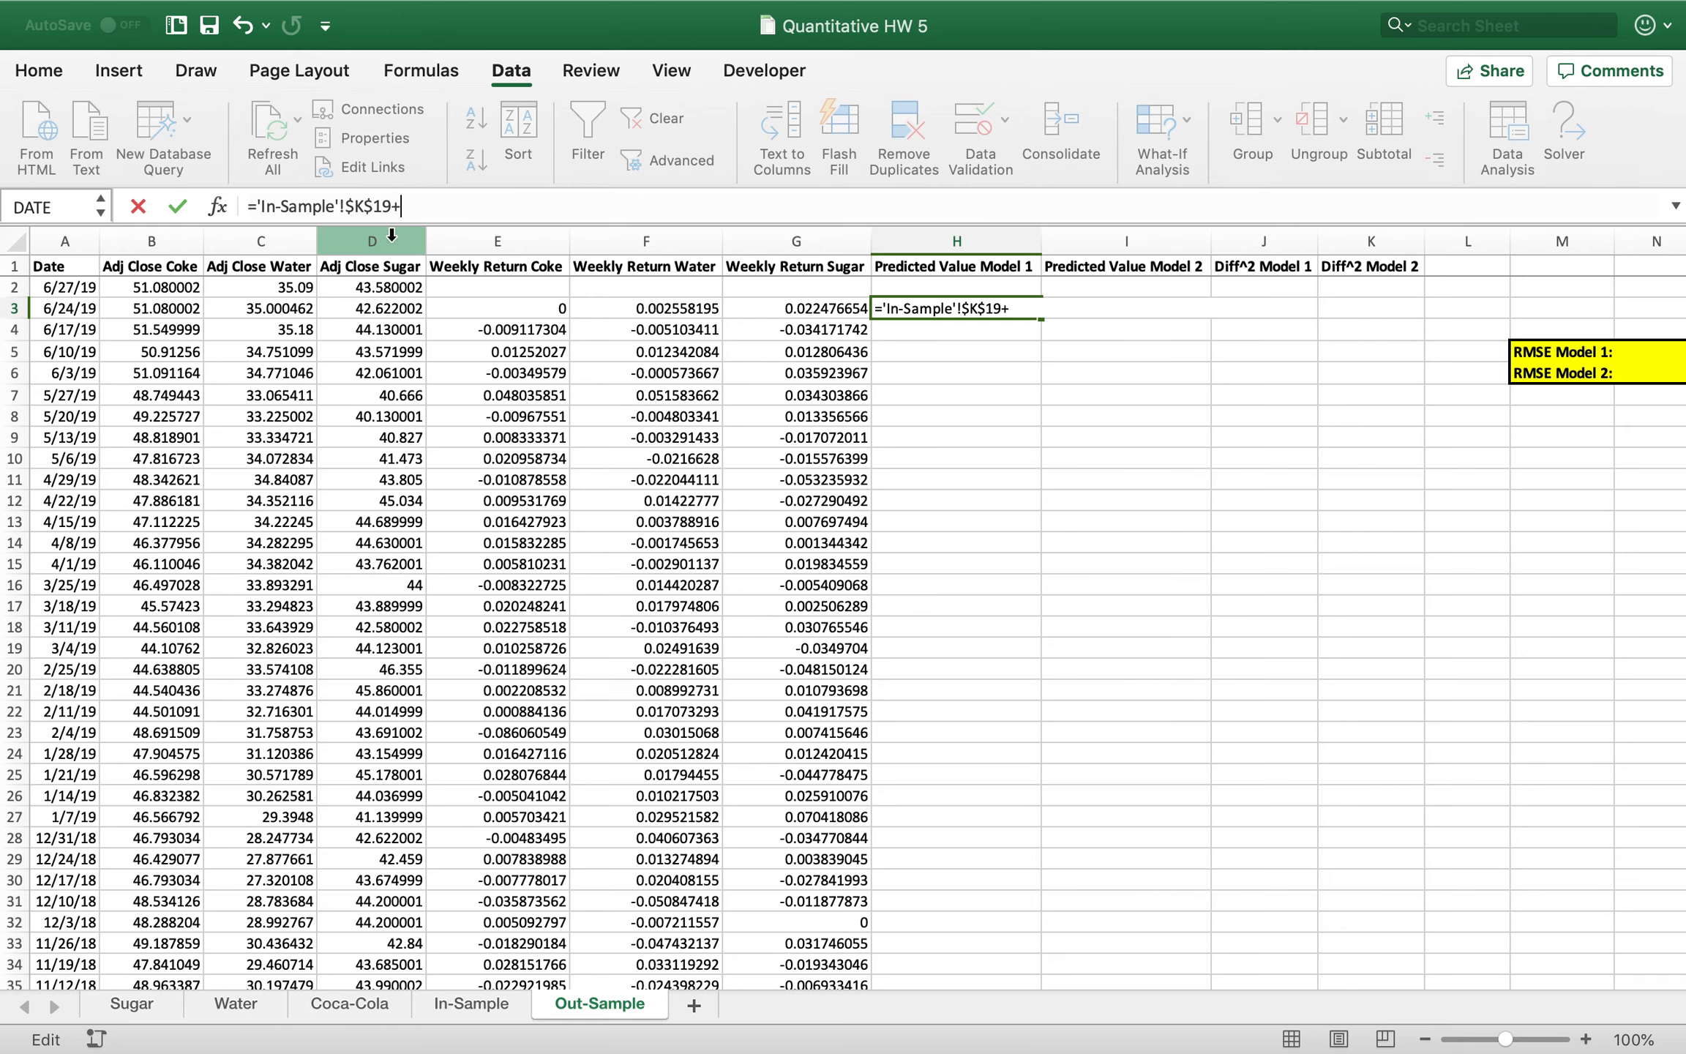
Complete the Model 1 prediction in H3 as ='In-Sample'!$K$19+'In-Sample'!$K$20*'Out-Sample'!F3 and reselect the cell
left_click(463, 1005)
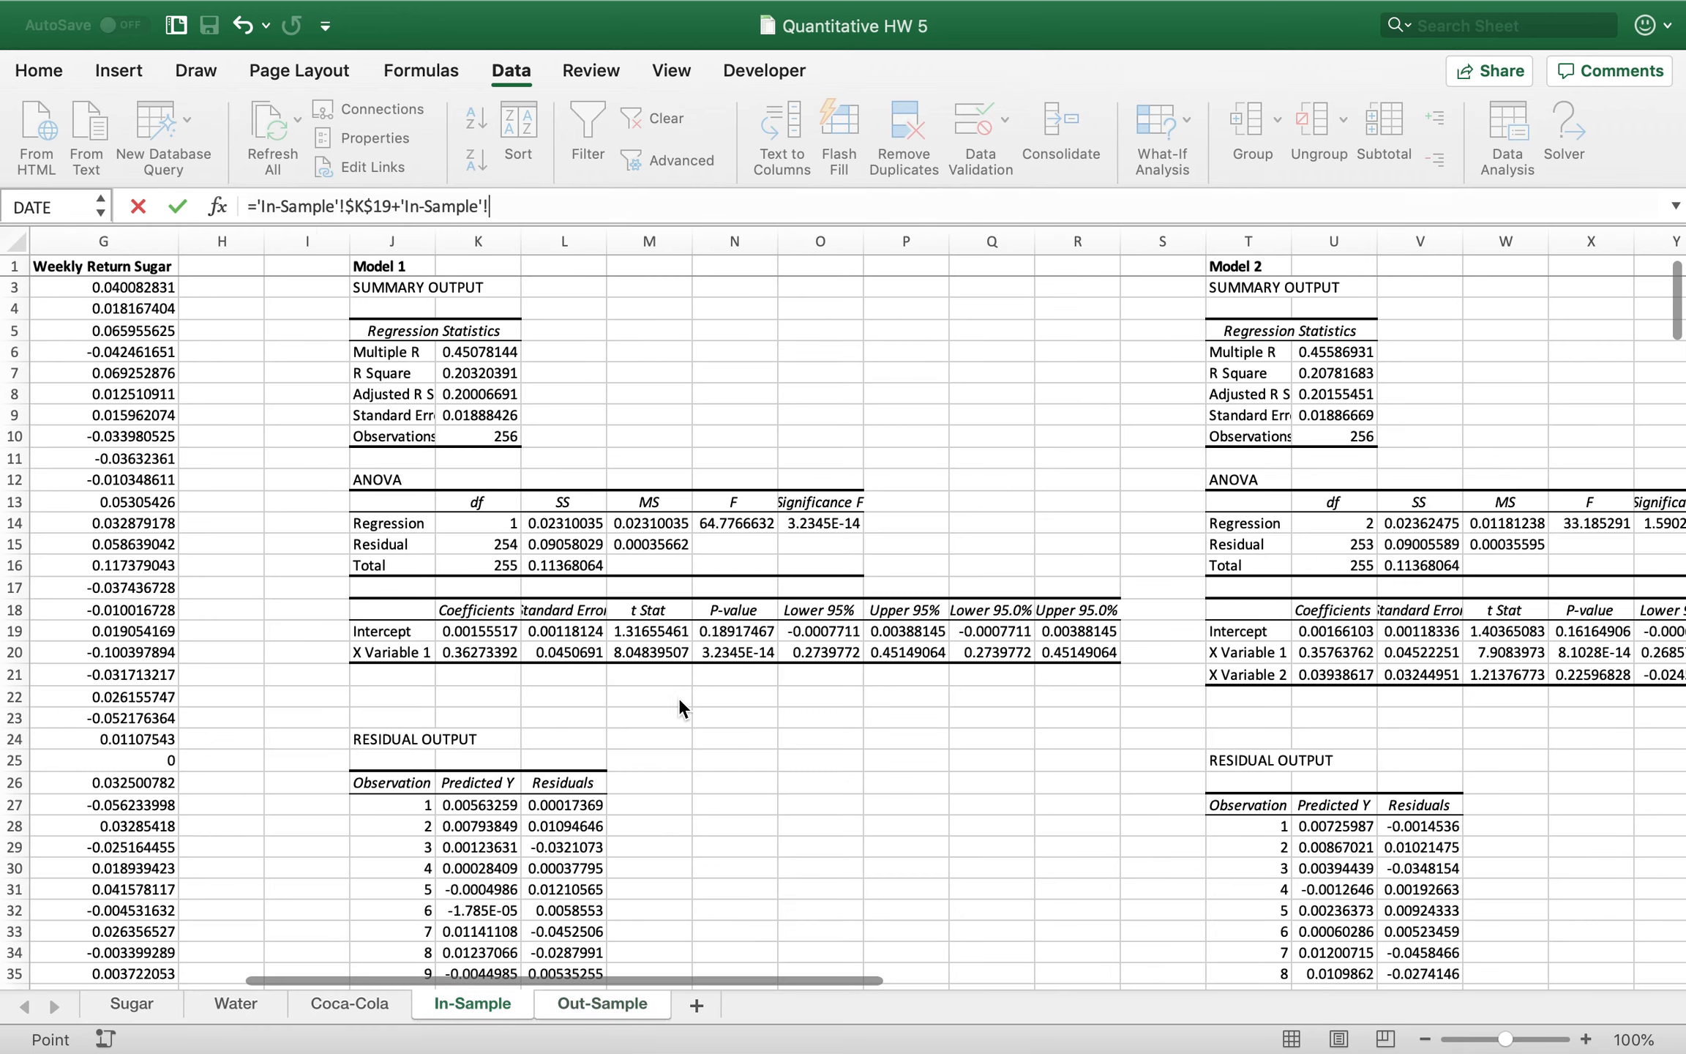
left_click(486, 652)
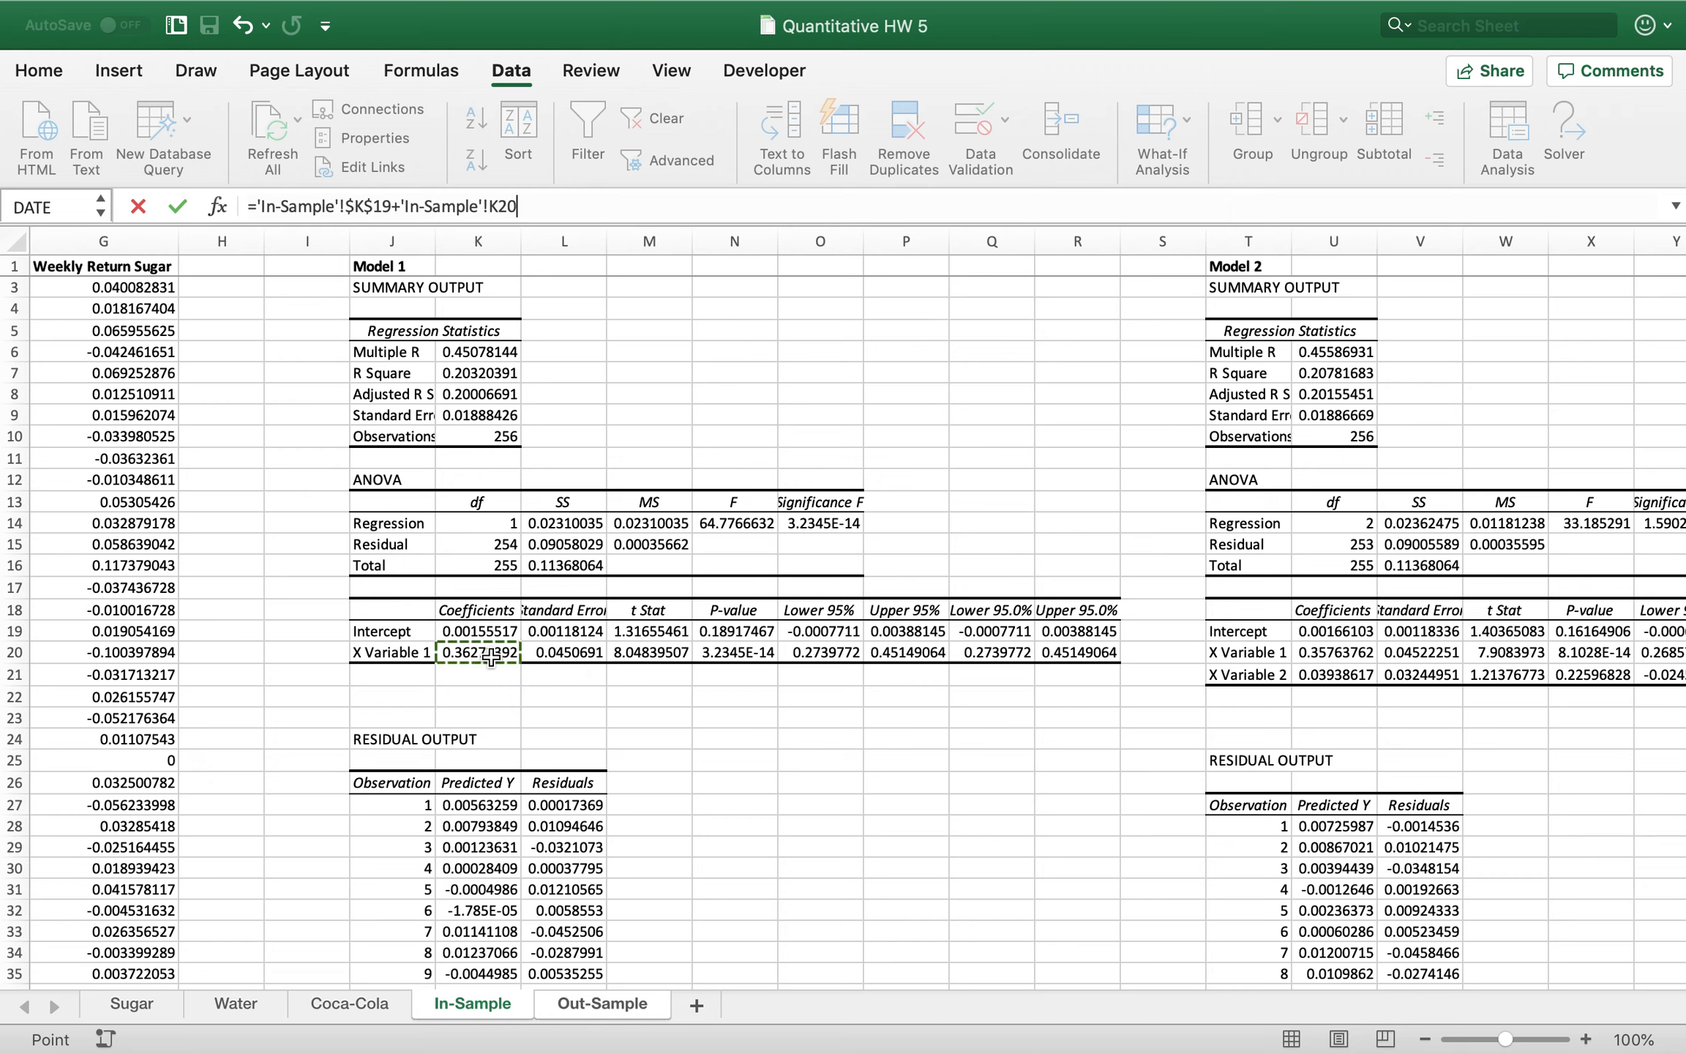
key("F4")
type("*")
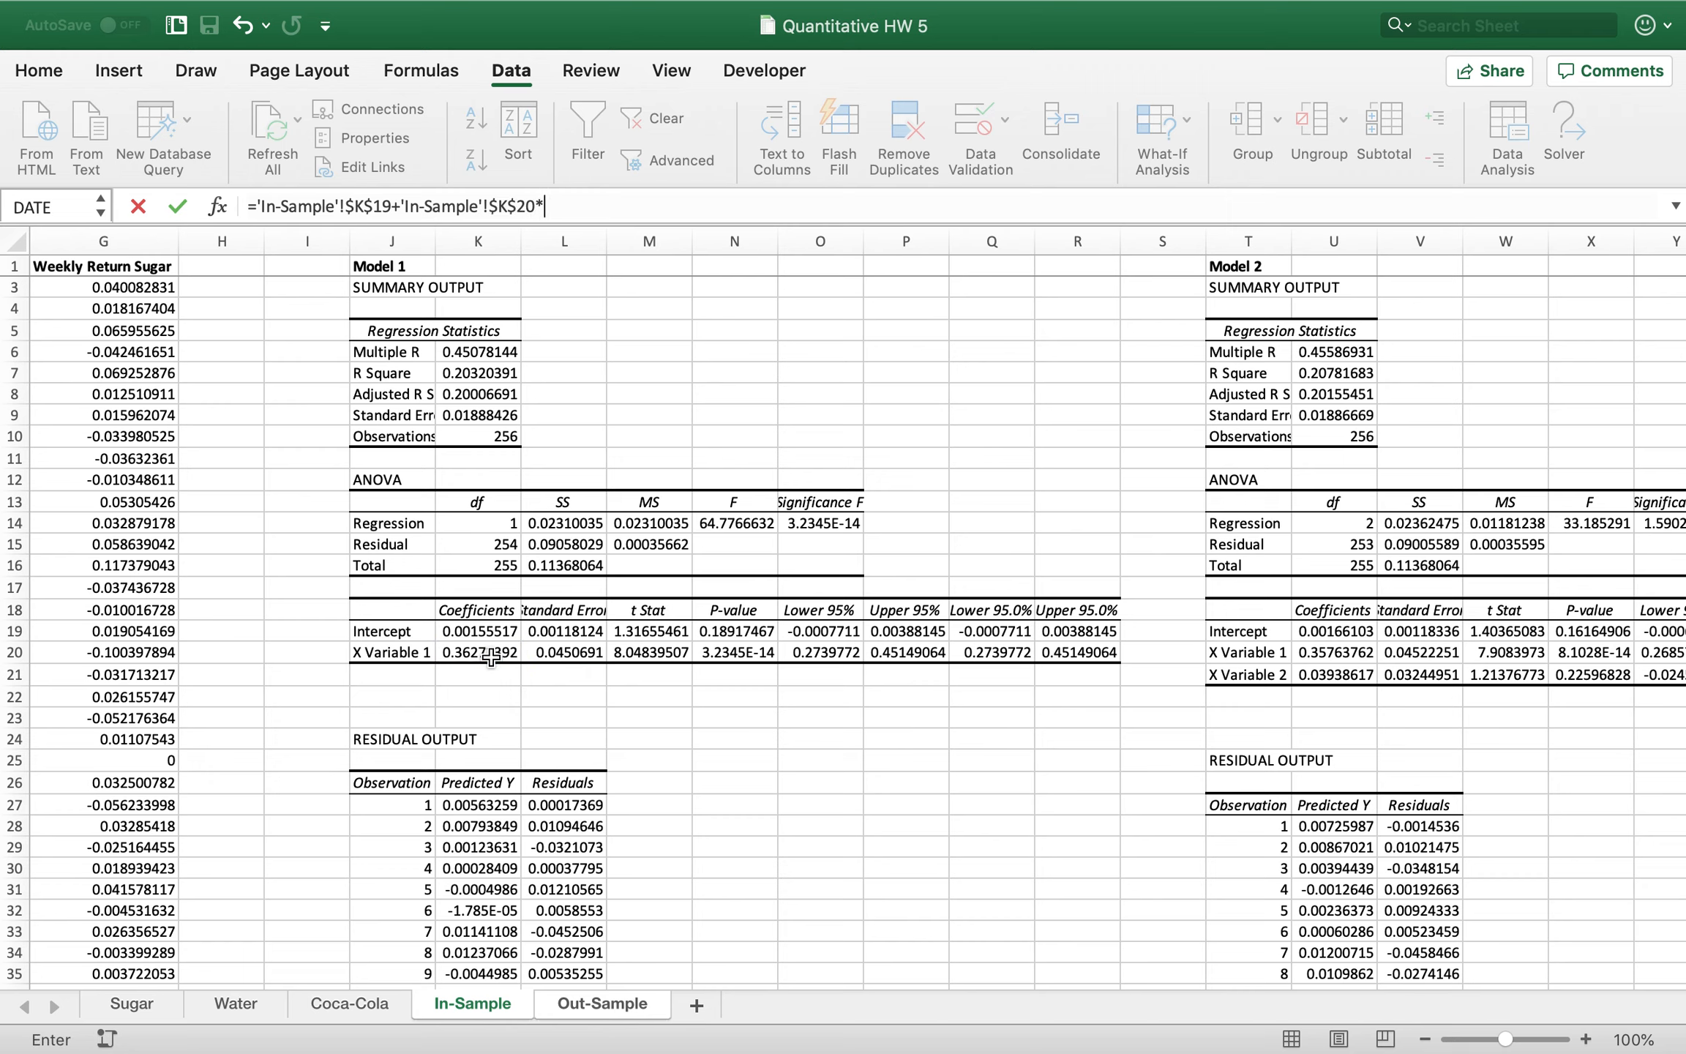
left_click(570, 1006)
left_click(683, 308)
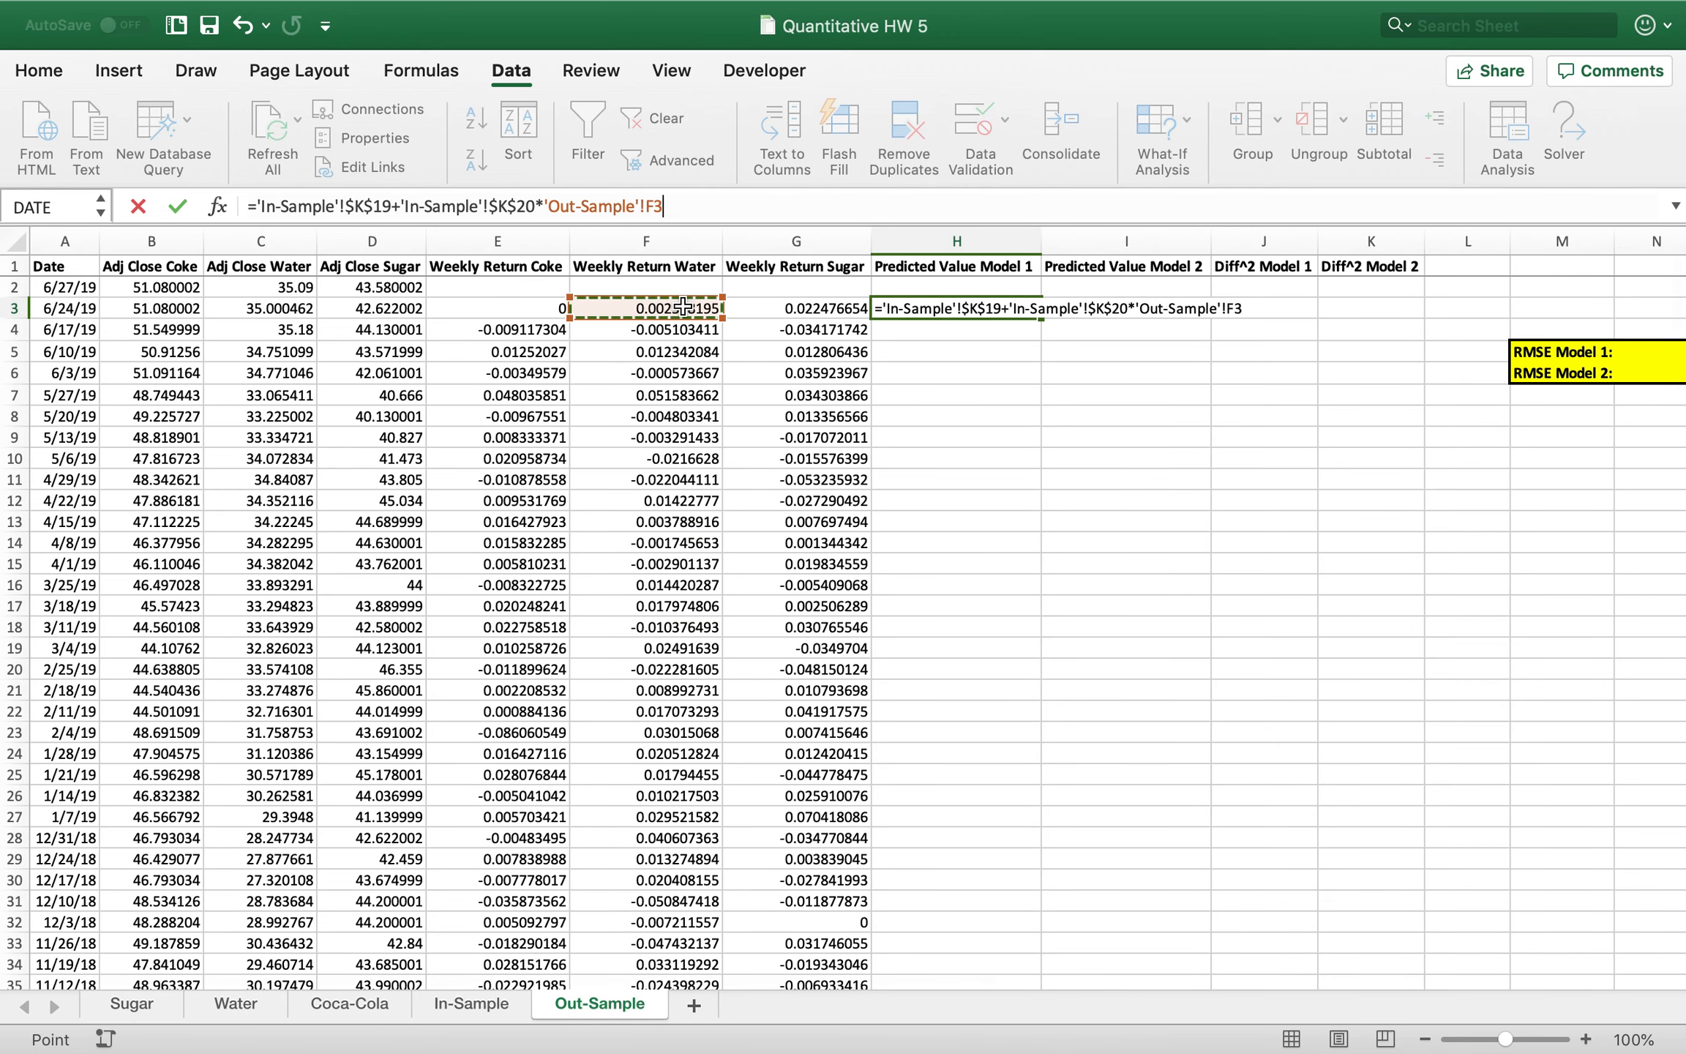
key("Return")
left_click(1014, 309)
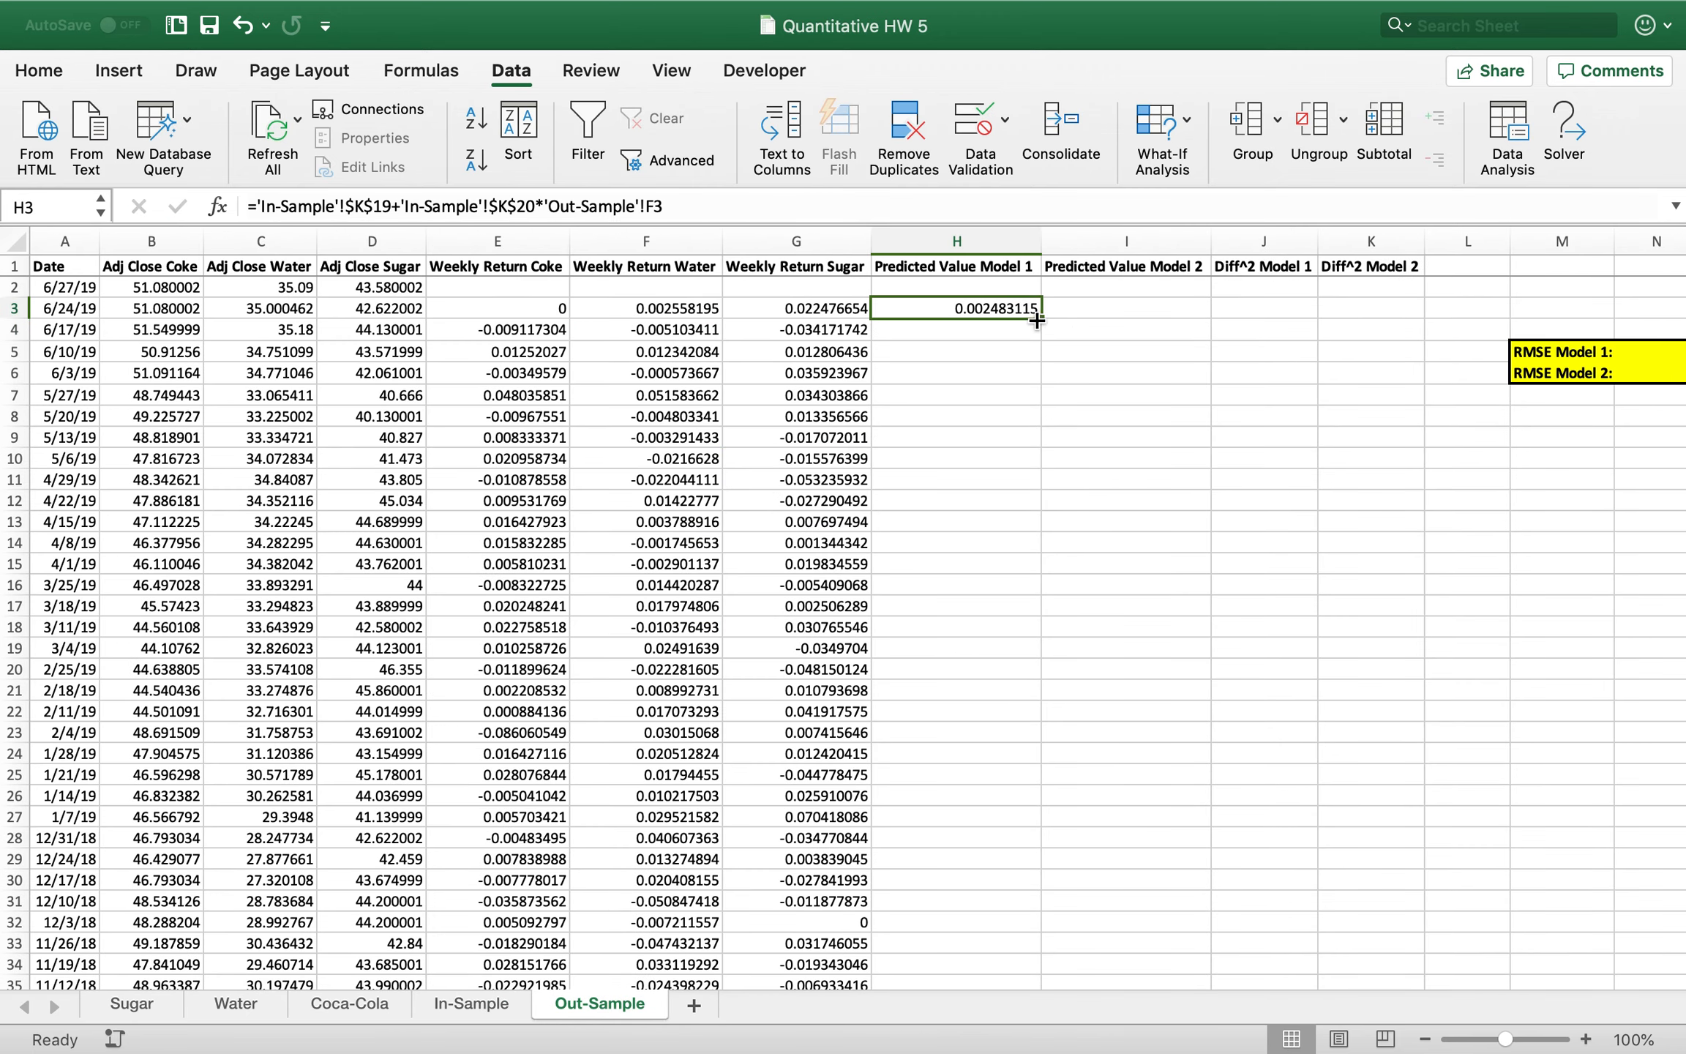
Fill the H3 prediction down the column and start the Model 2 prediction in I3 with the intercept 'In-Sample'!$U$19
double_click(1043, 319)
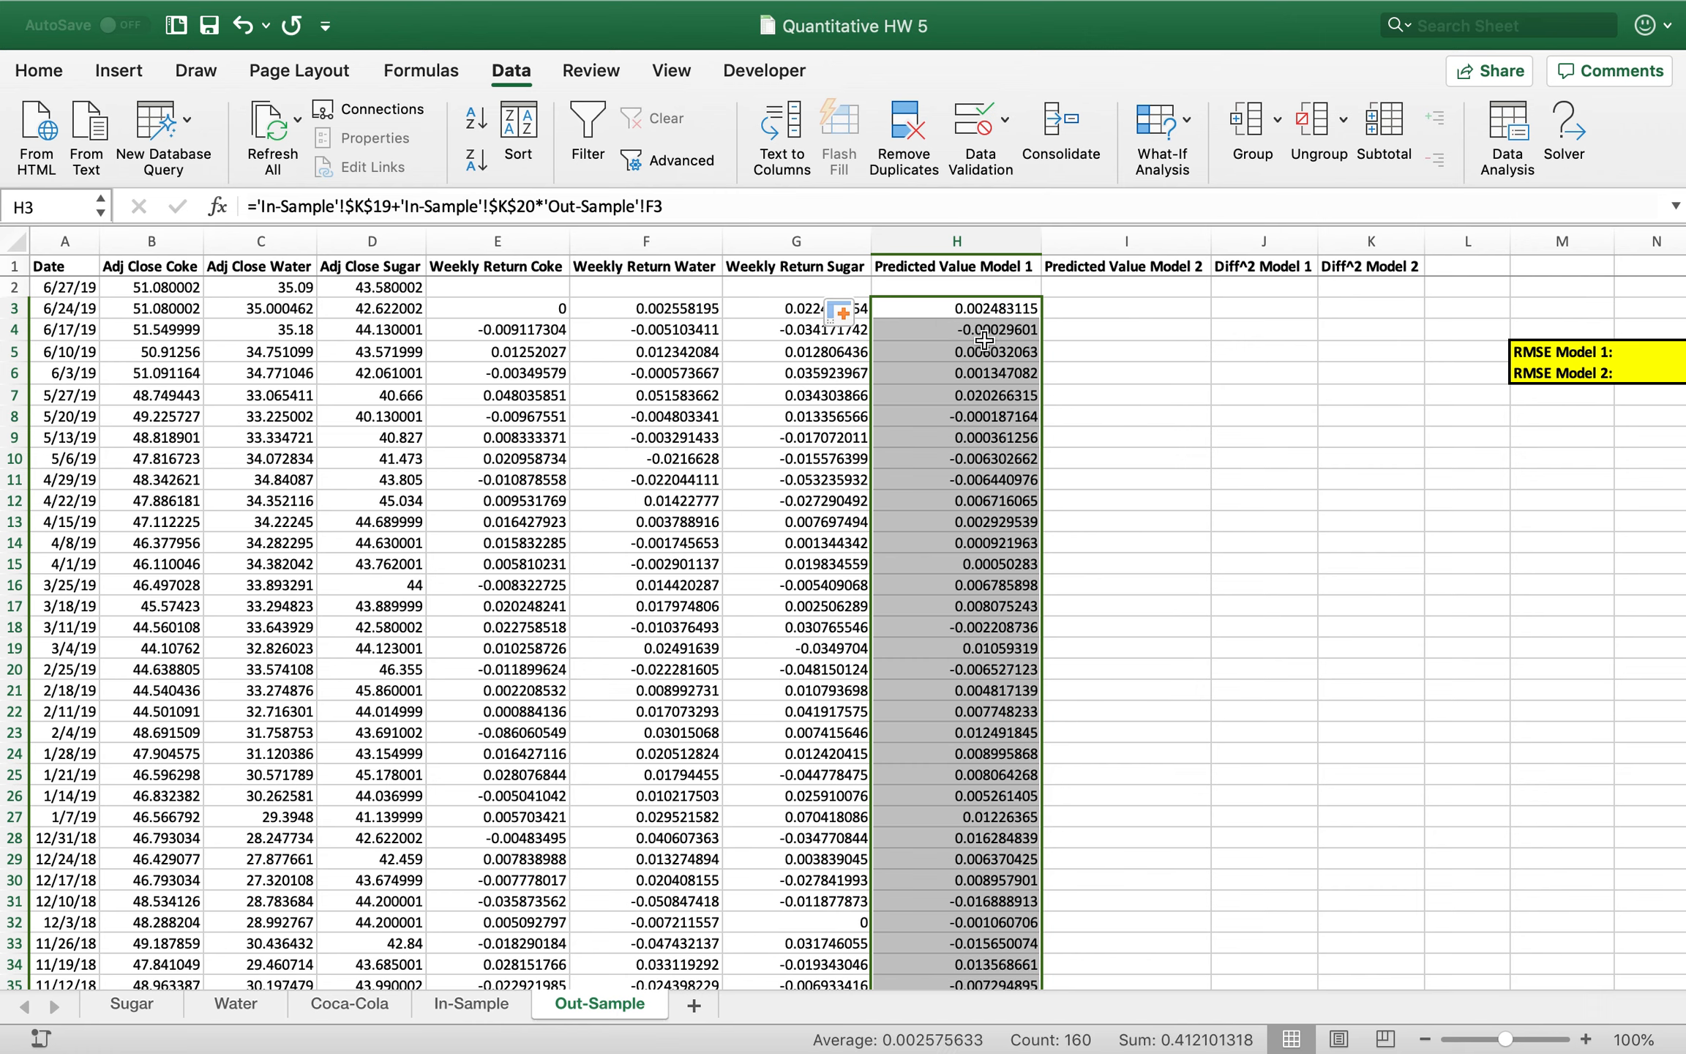
left_click(1147, 311)
type("=")
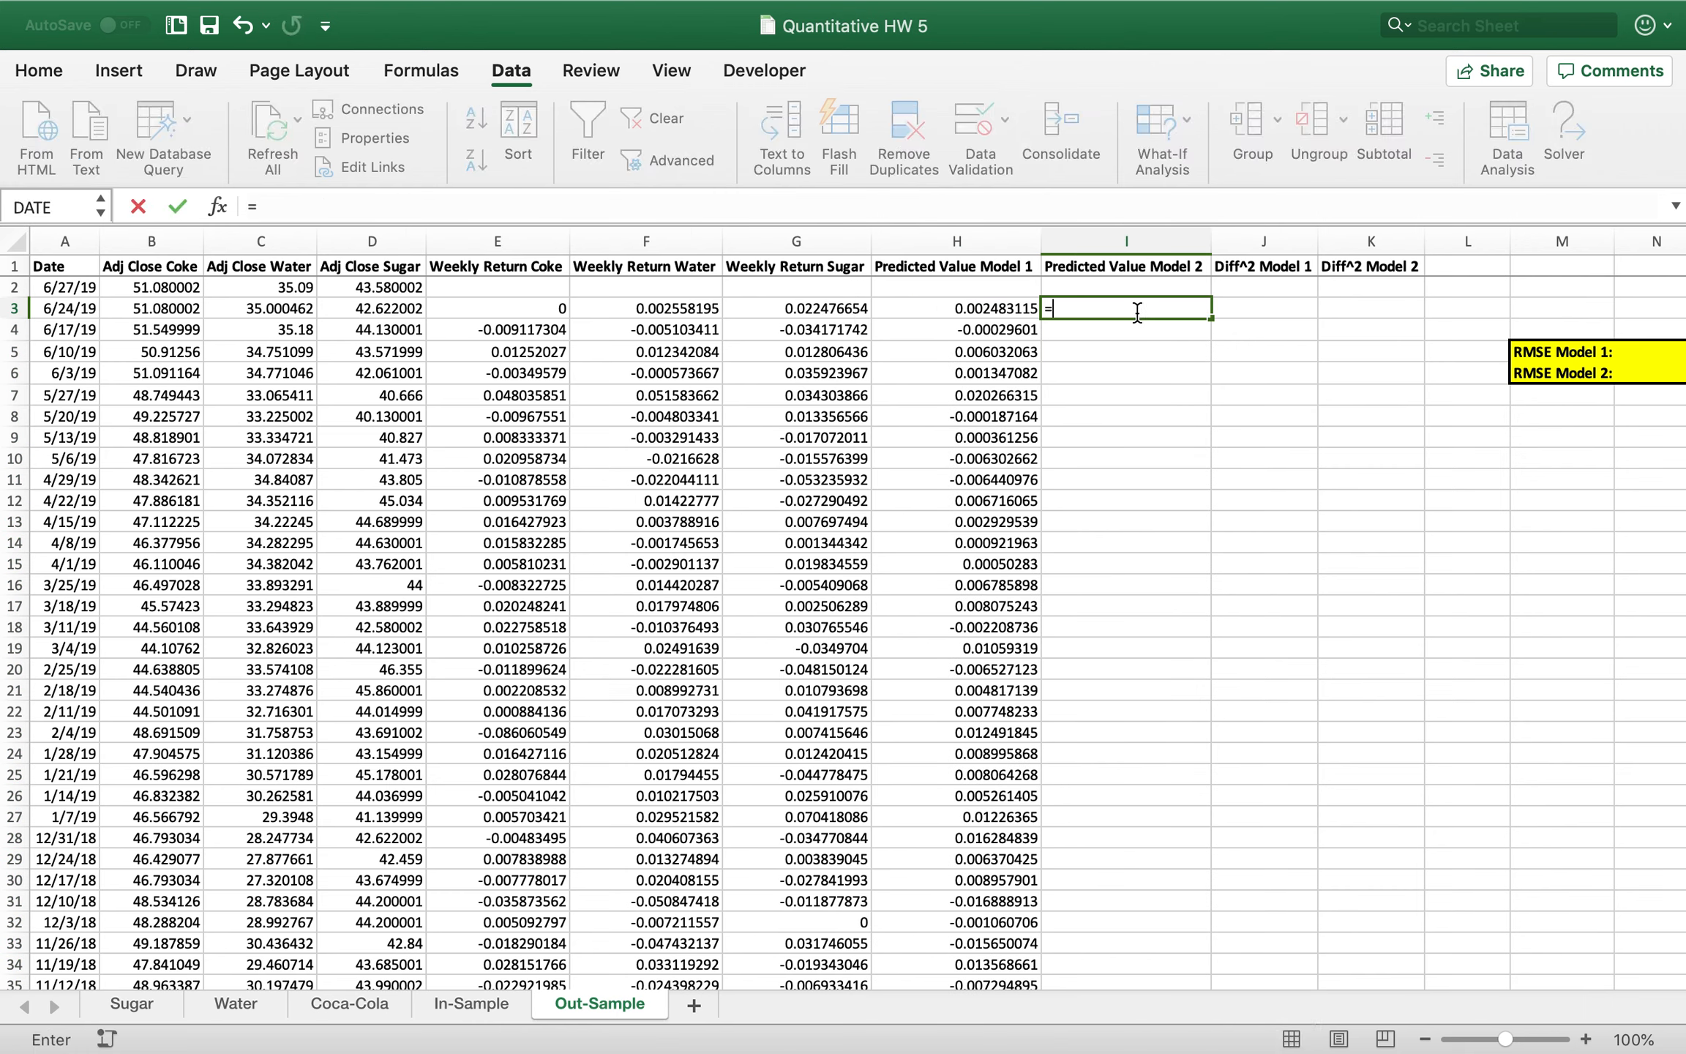
left_click(471, 1004)
scroll(1226, 622, "right", 4)
left_click(1083, 652)
key("F4")
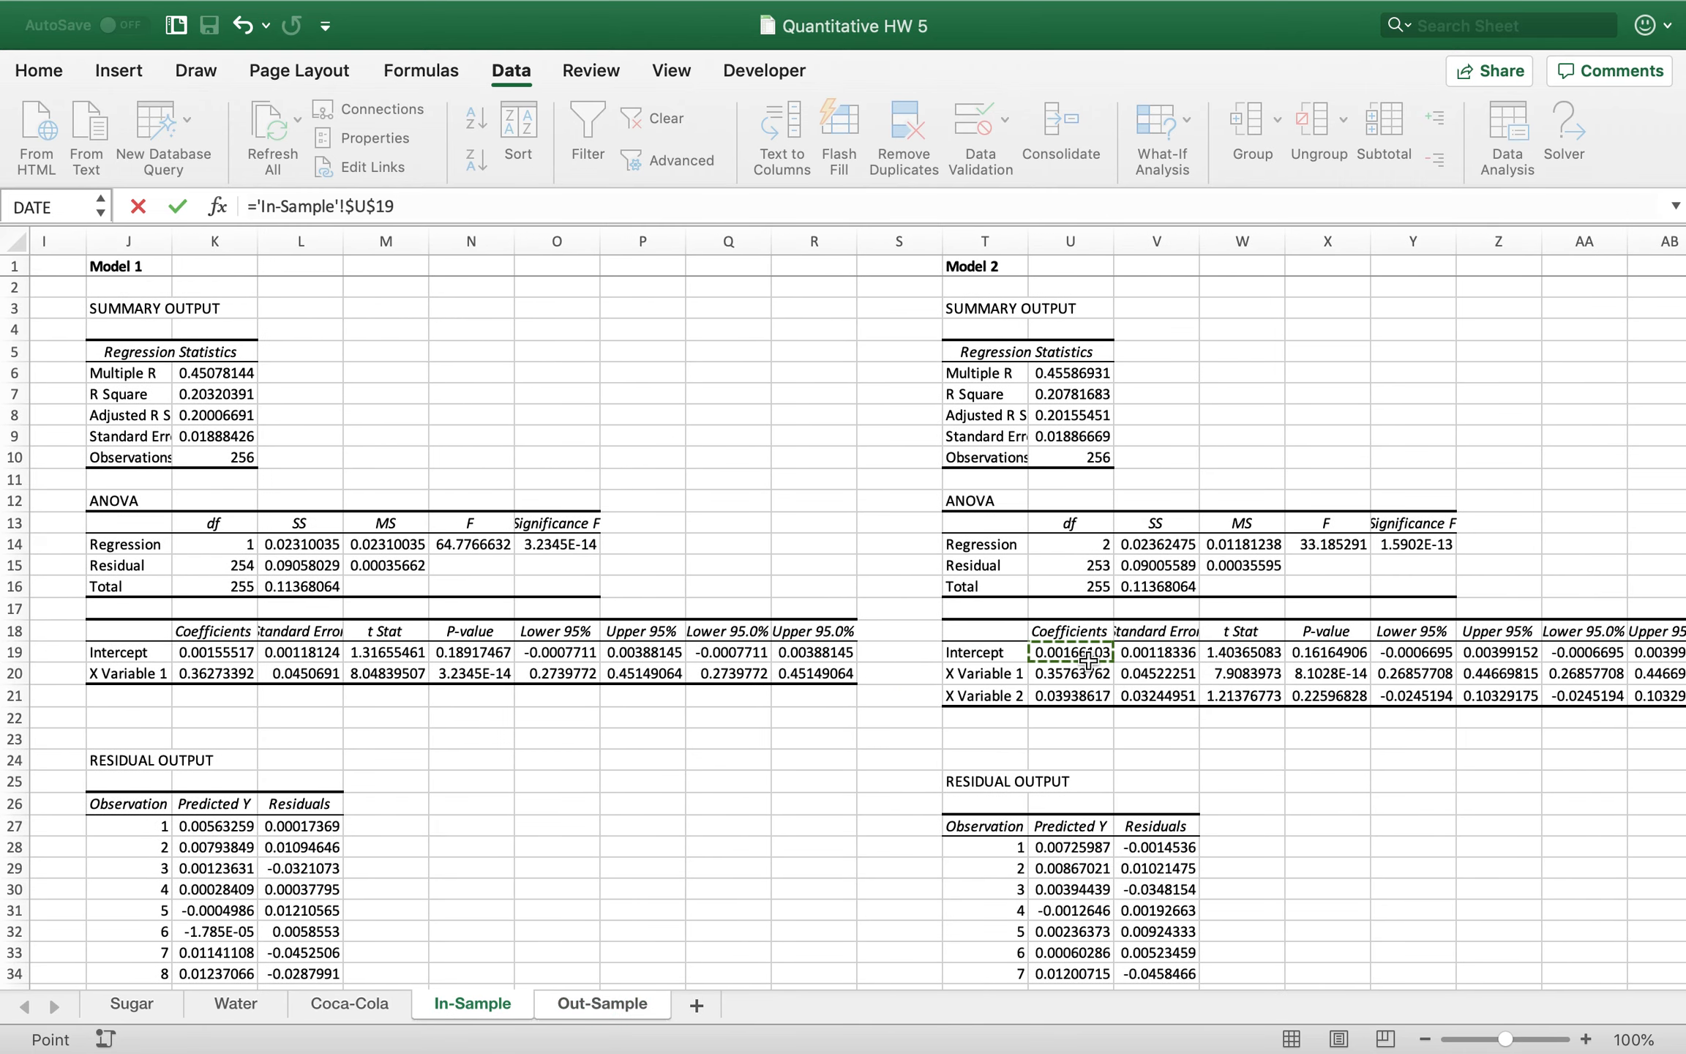
Extend the I3 formula with the Water term +'In-Sample'!$U$20*'Out-Sample'!F3
type("+")
left_click(1083, 673)
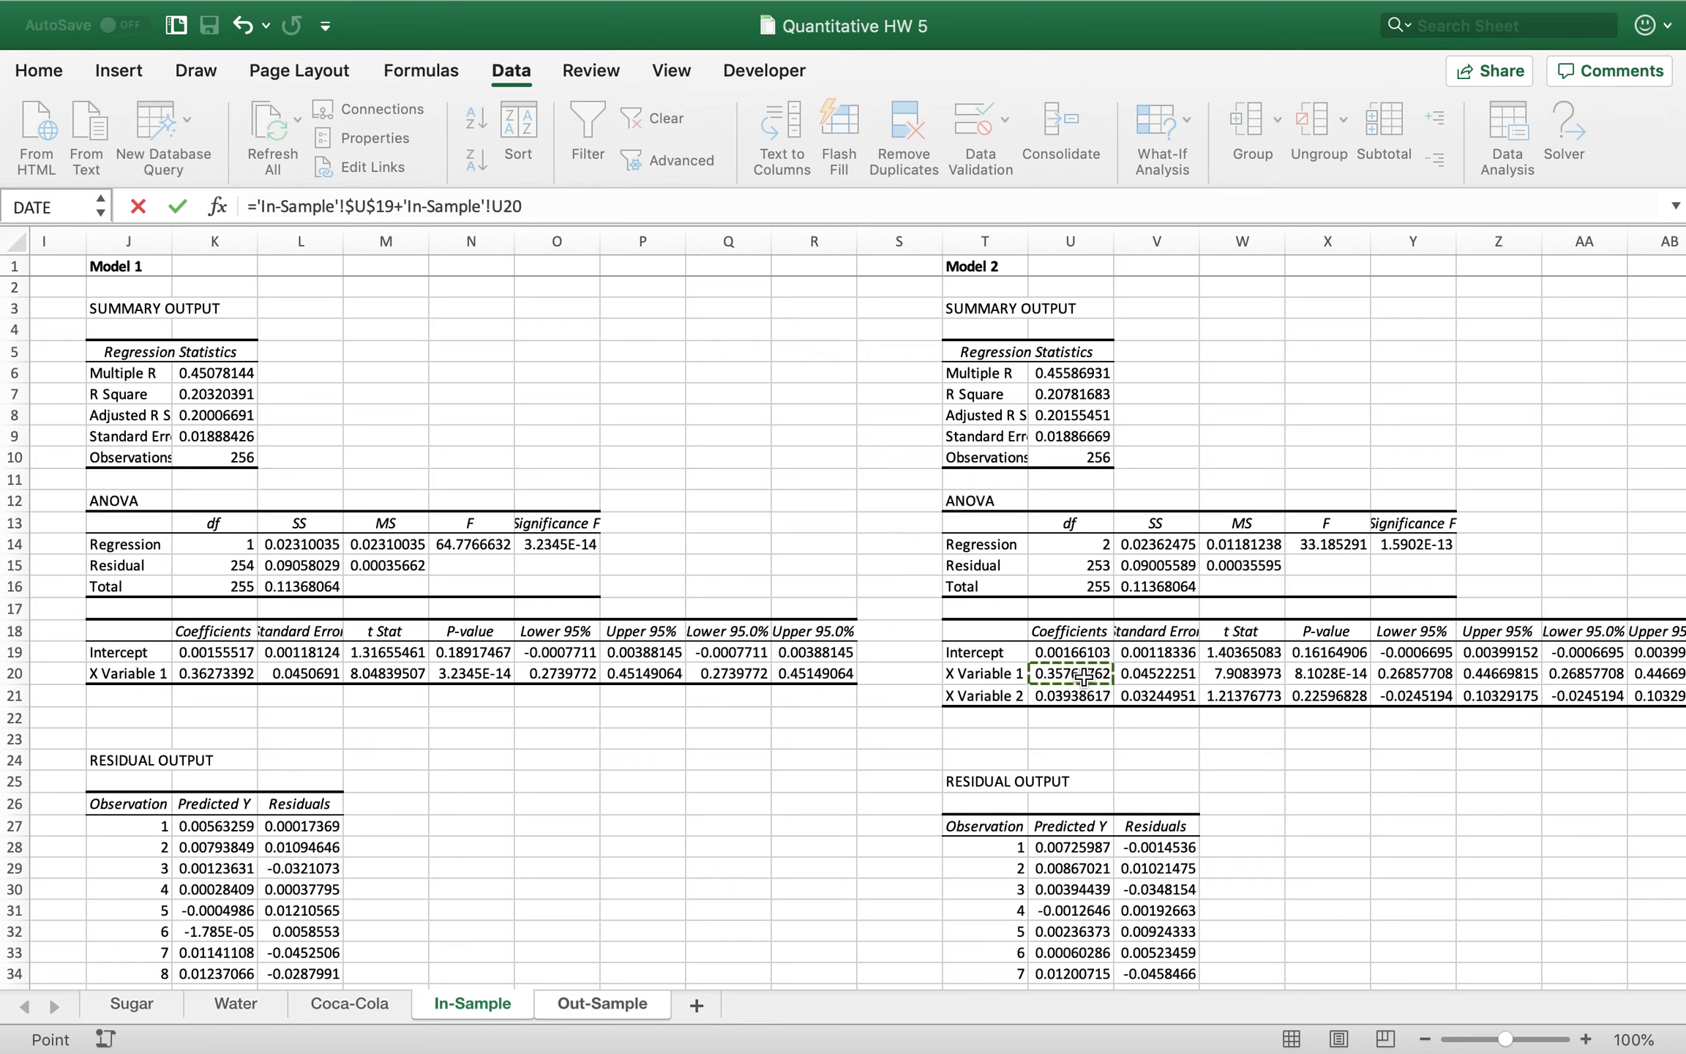
key("F4")
type("*")
left_click(599, 1004)
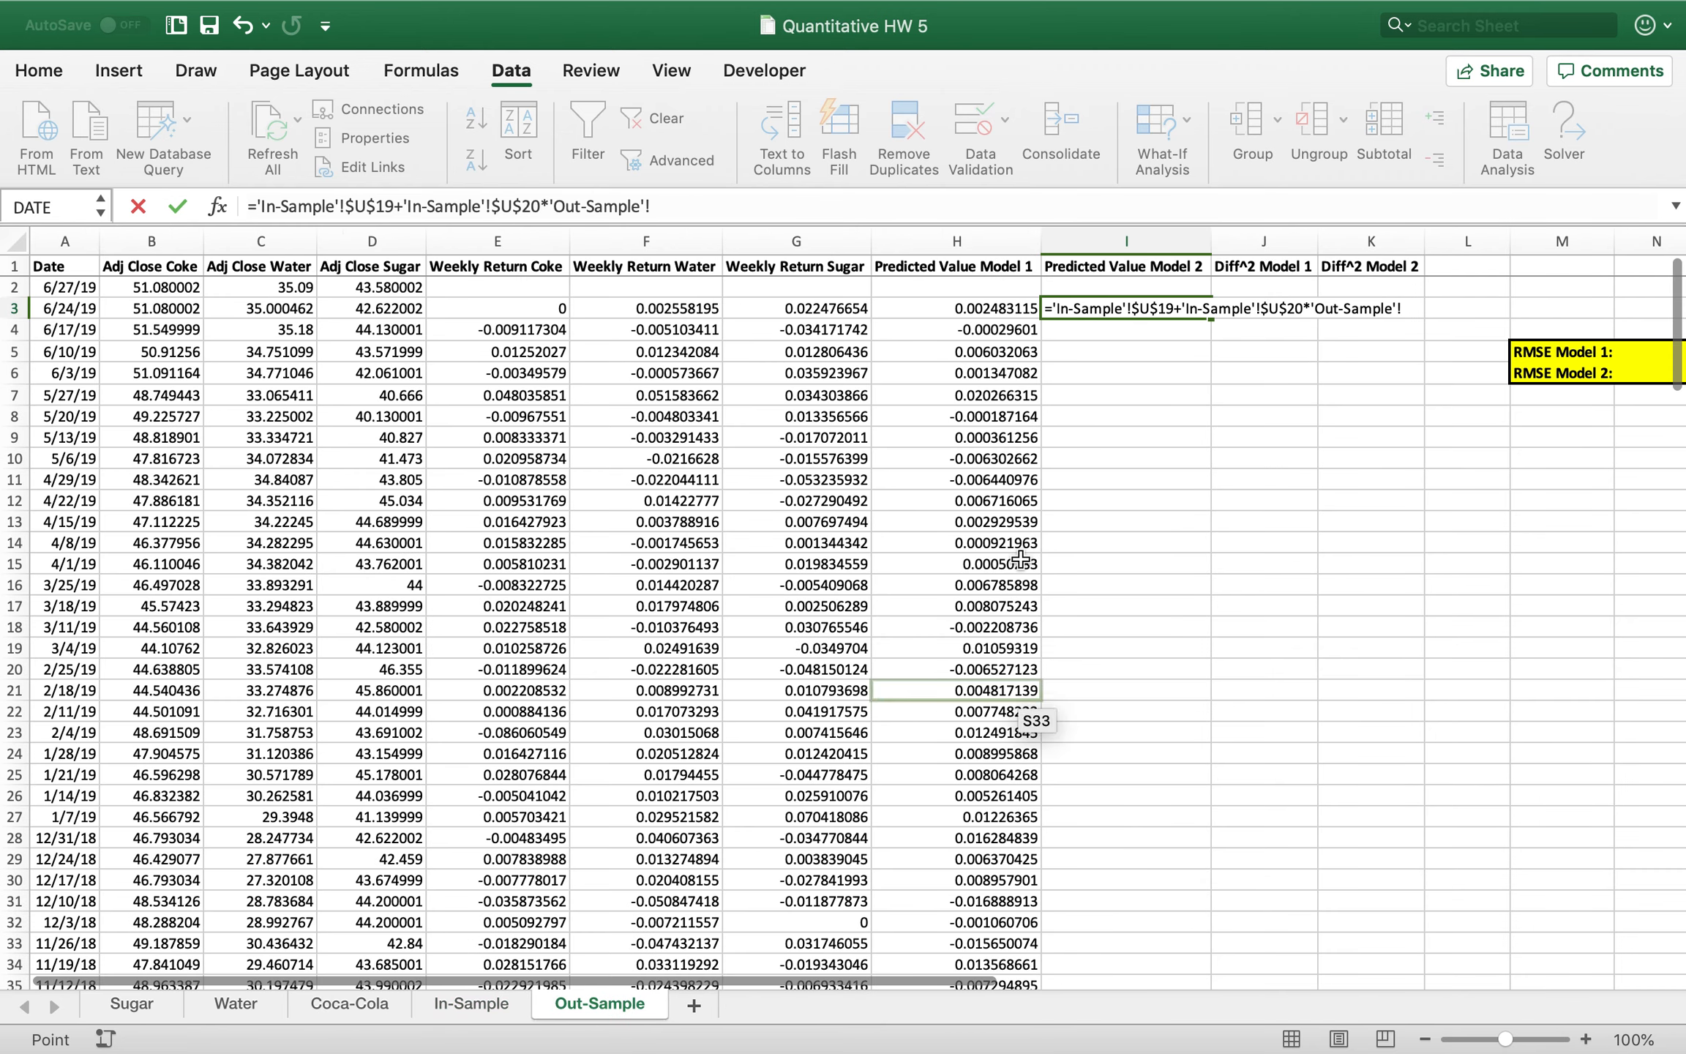
left_click(701, 311)
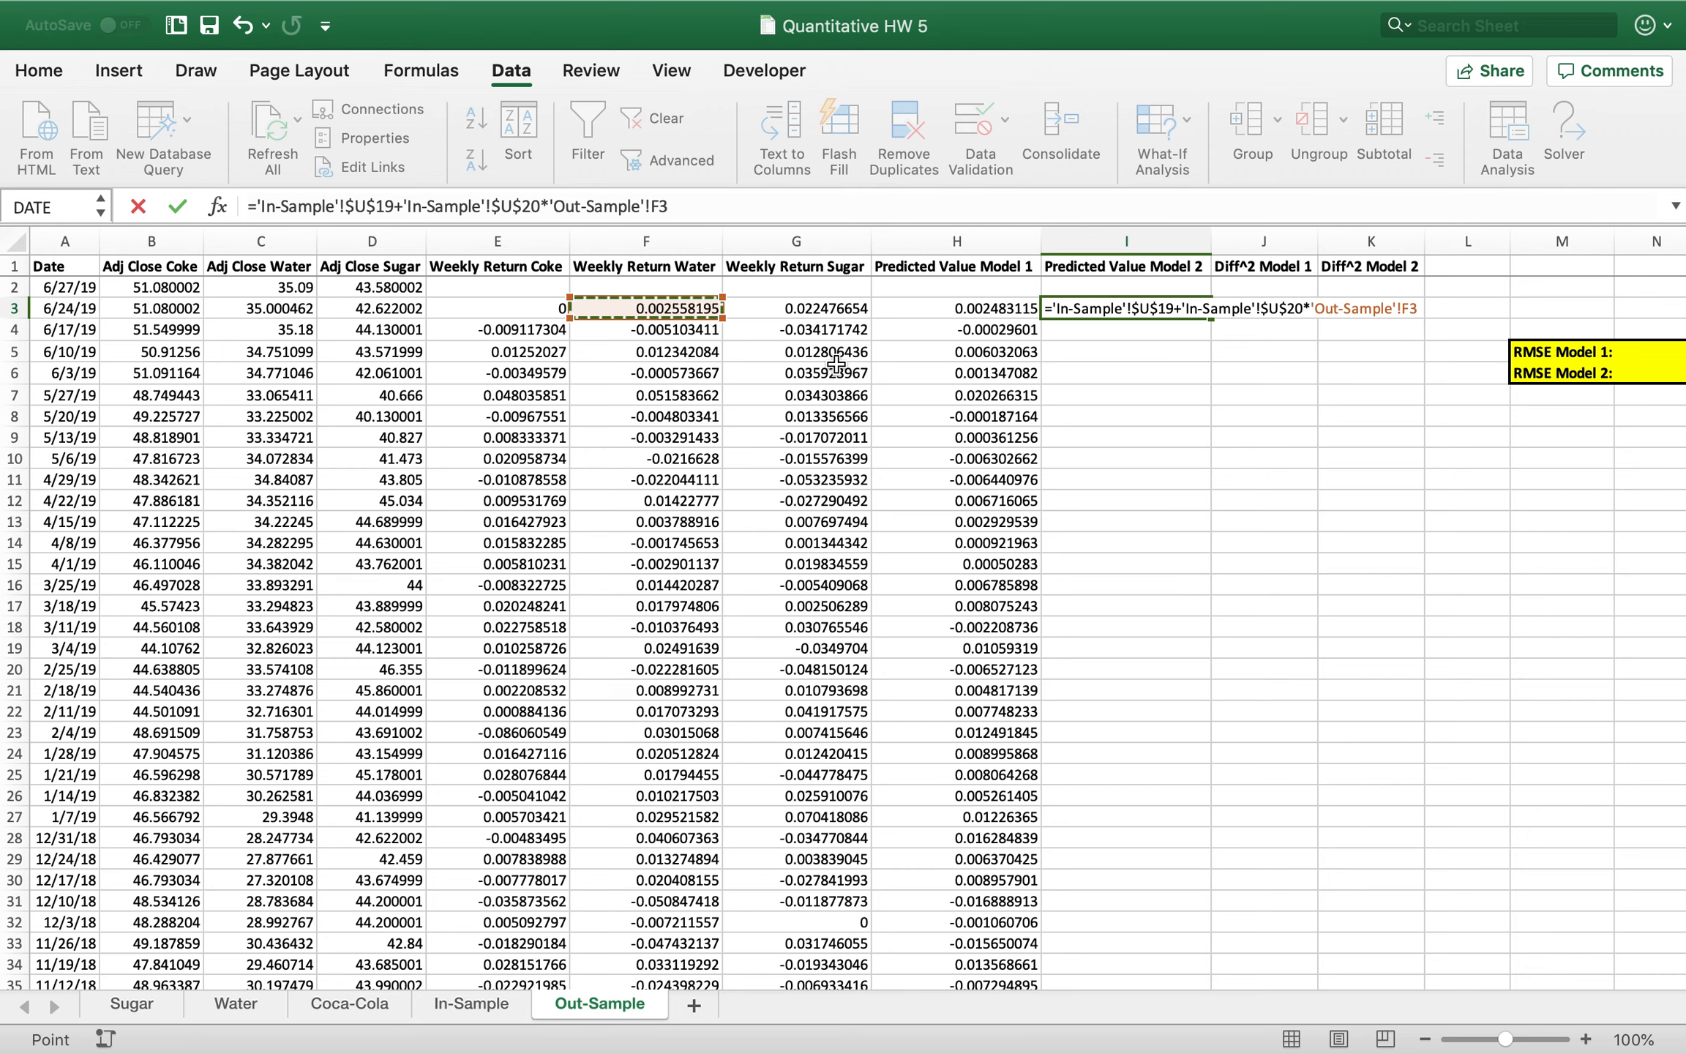
Complete the I3 formula with the Sugar term +'Out-Sample'!U21*'Out-Sample'!G3 and enter it
type("+")
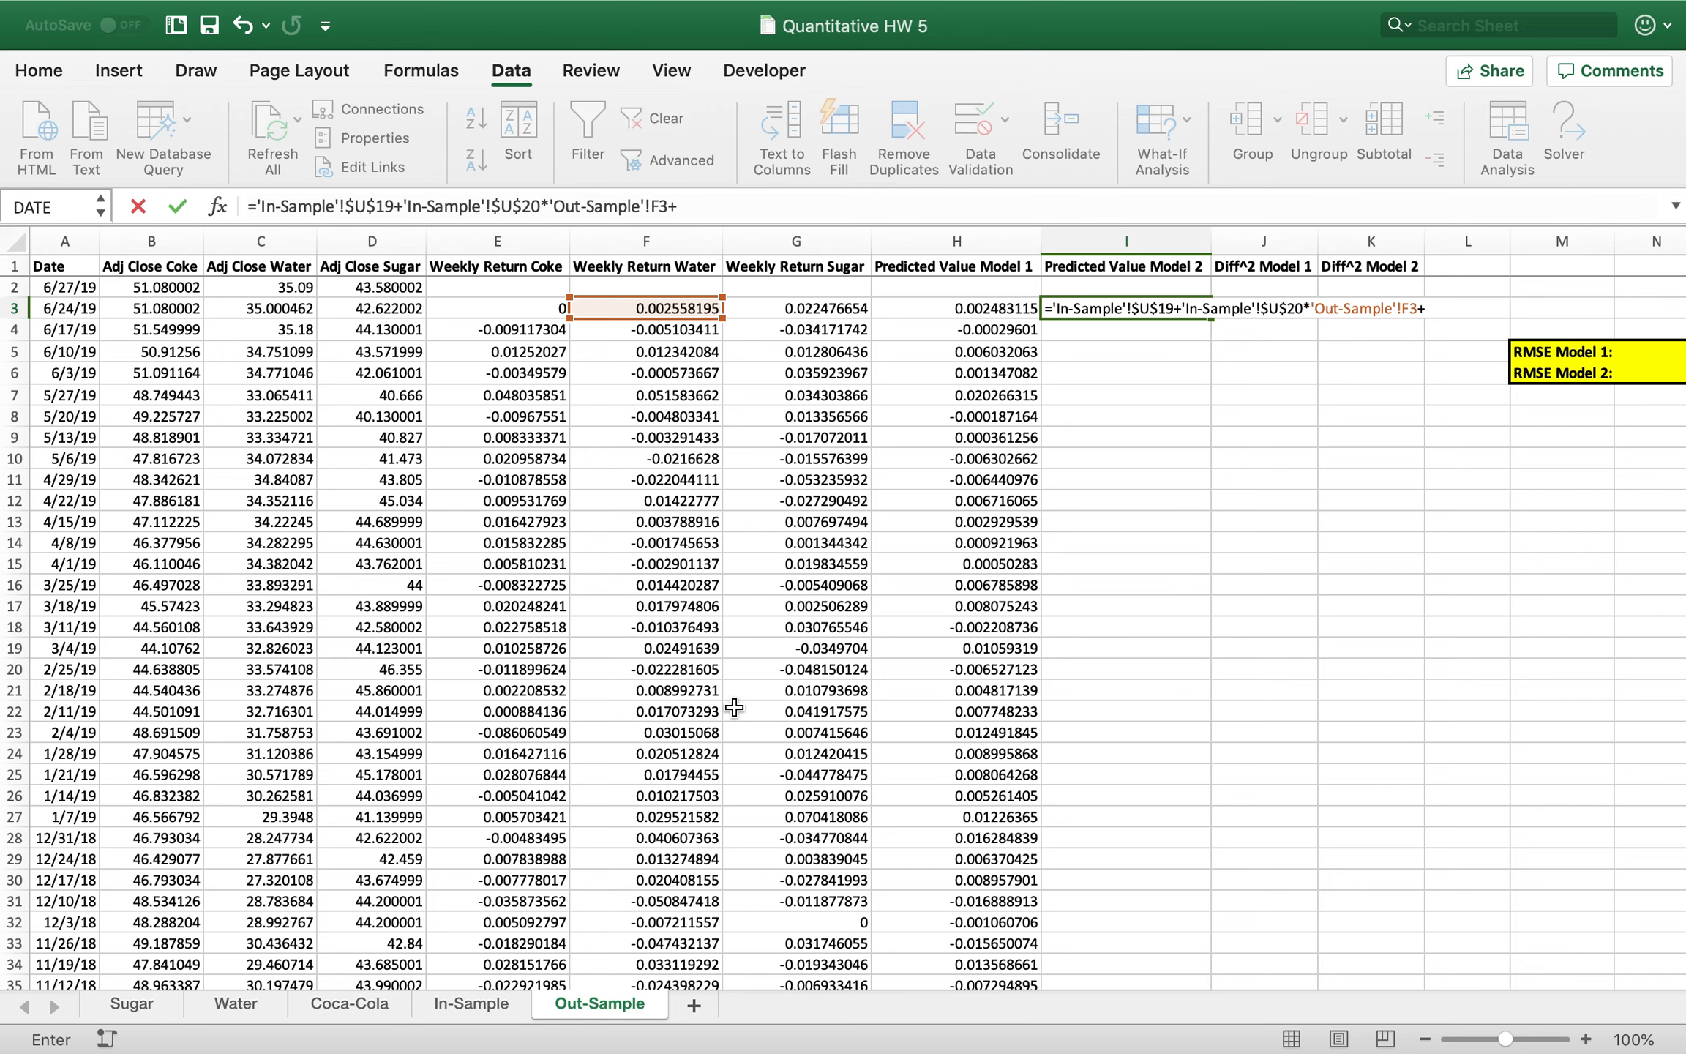
left_click(472, 1004)
left_click(1103, 697)
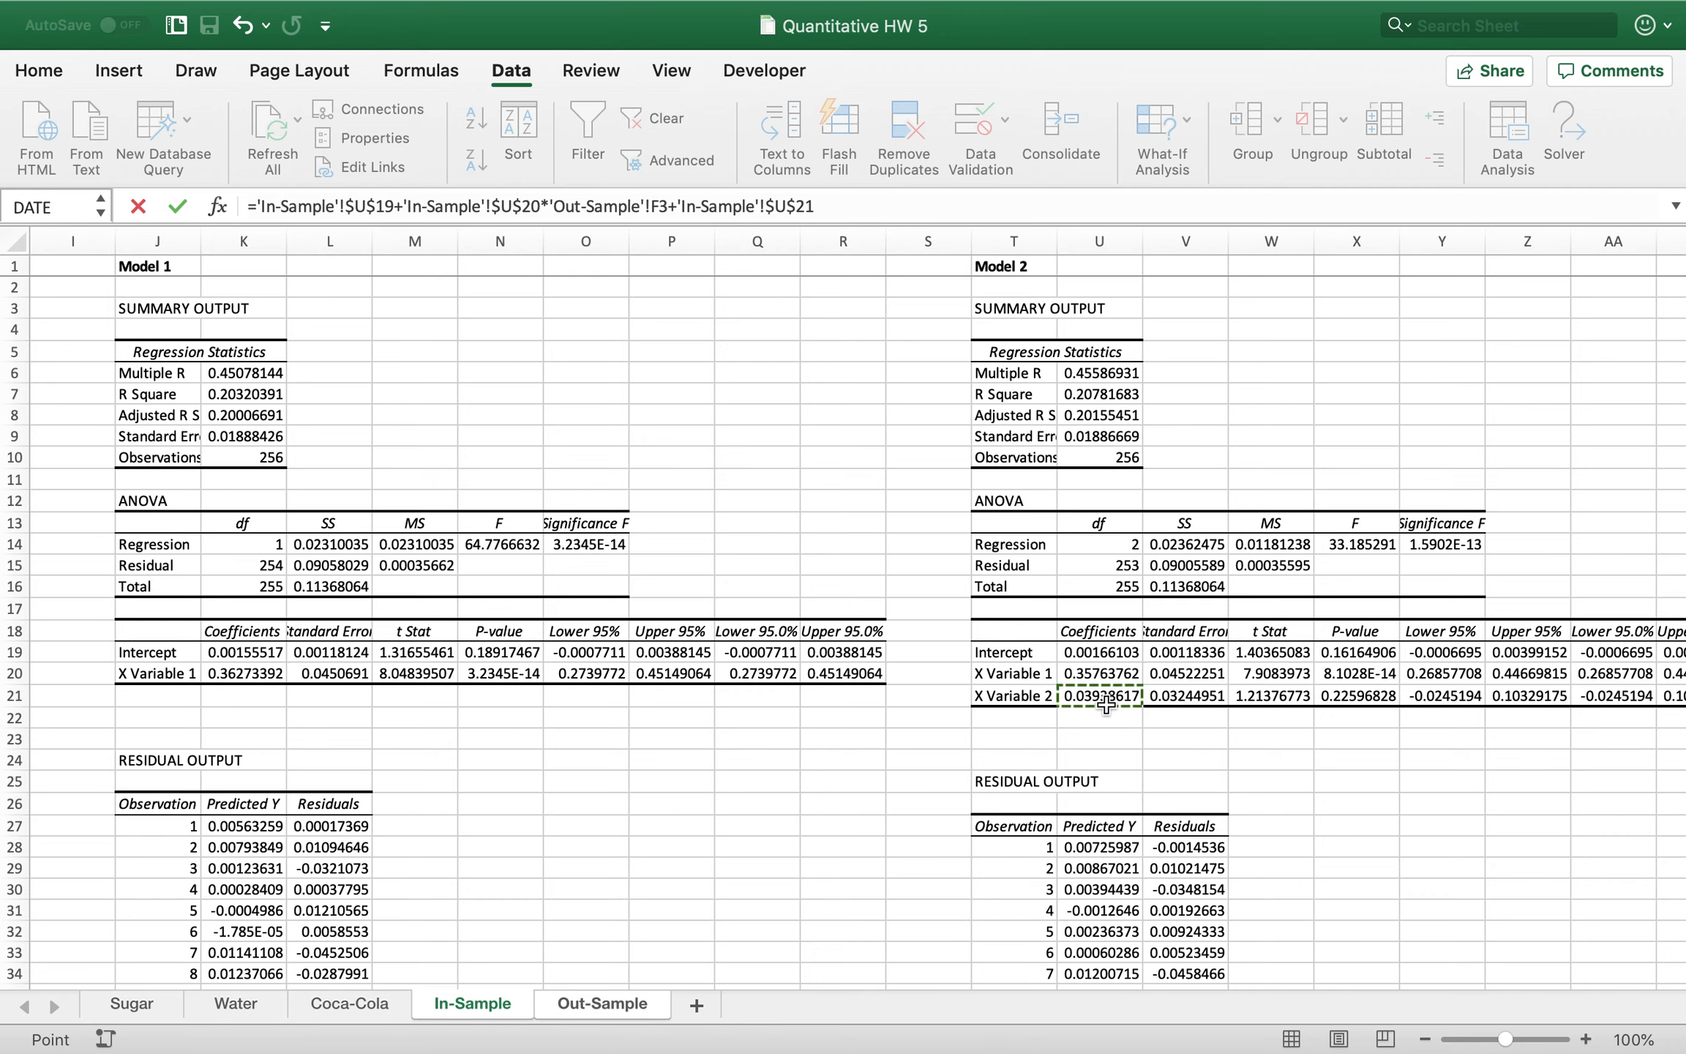
left_click(596, 1006)
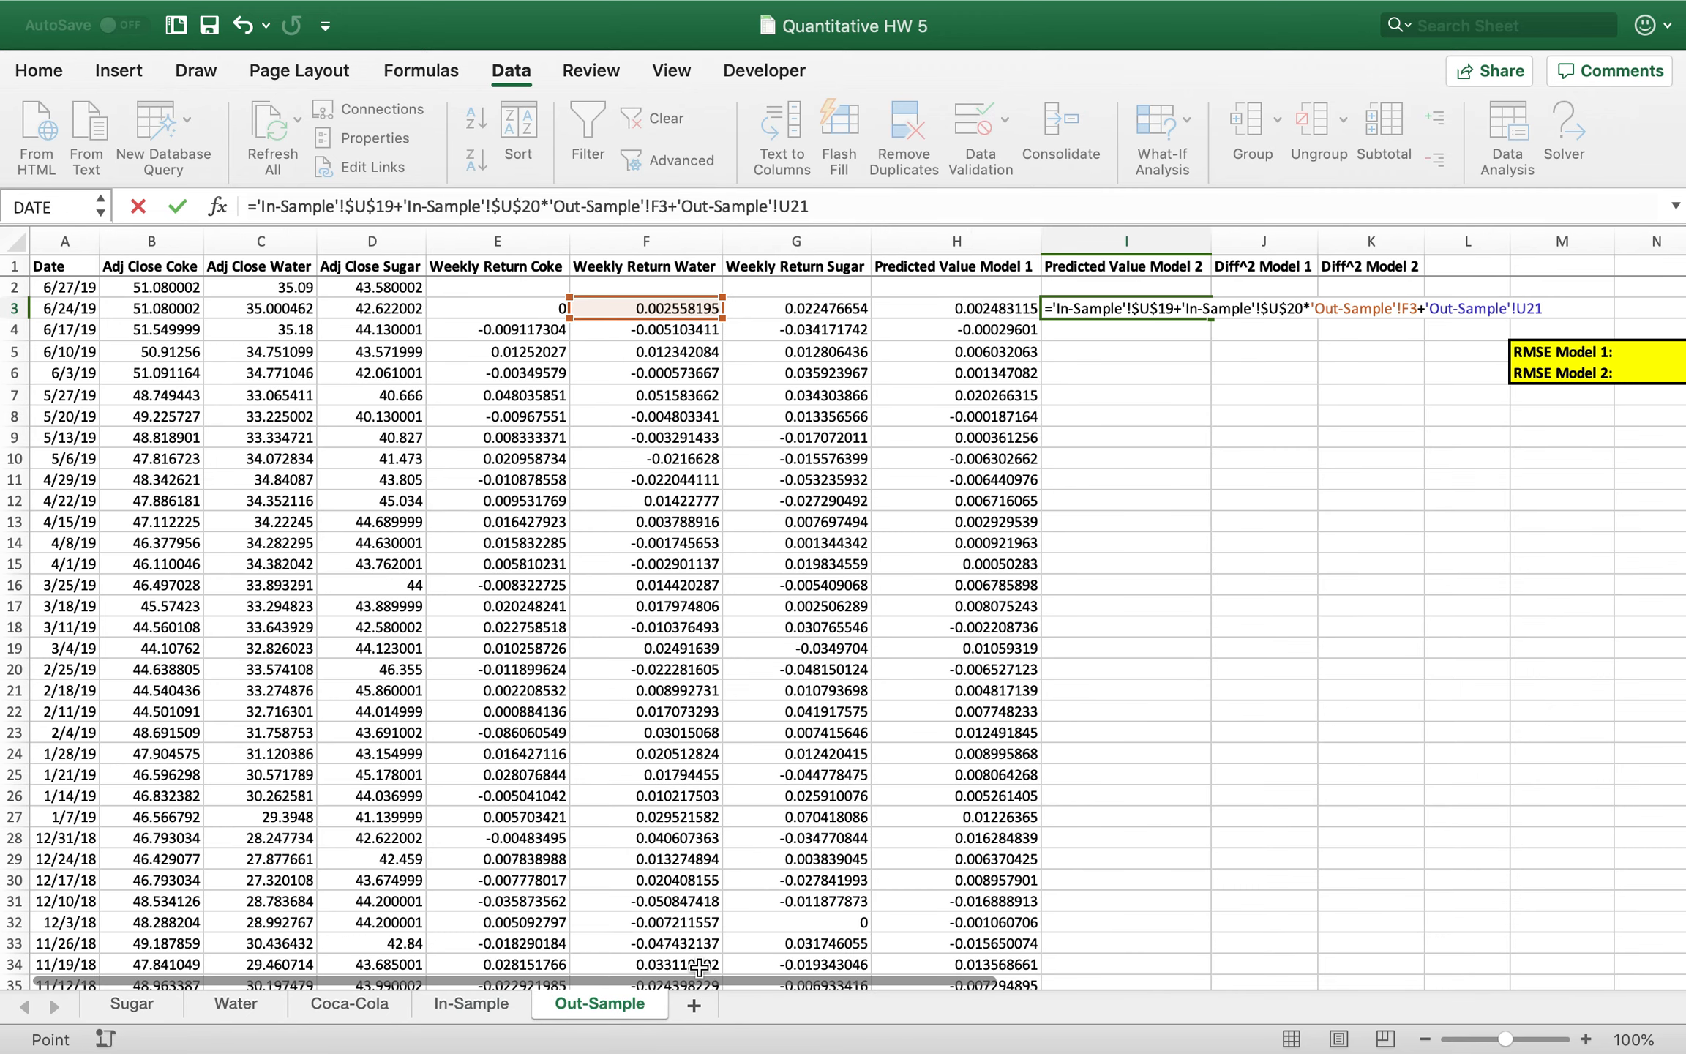
type("*")
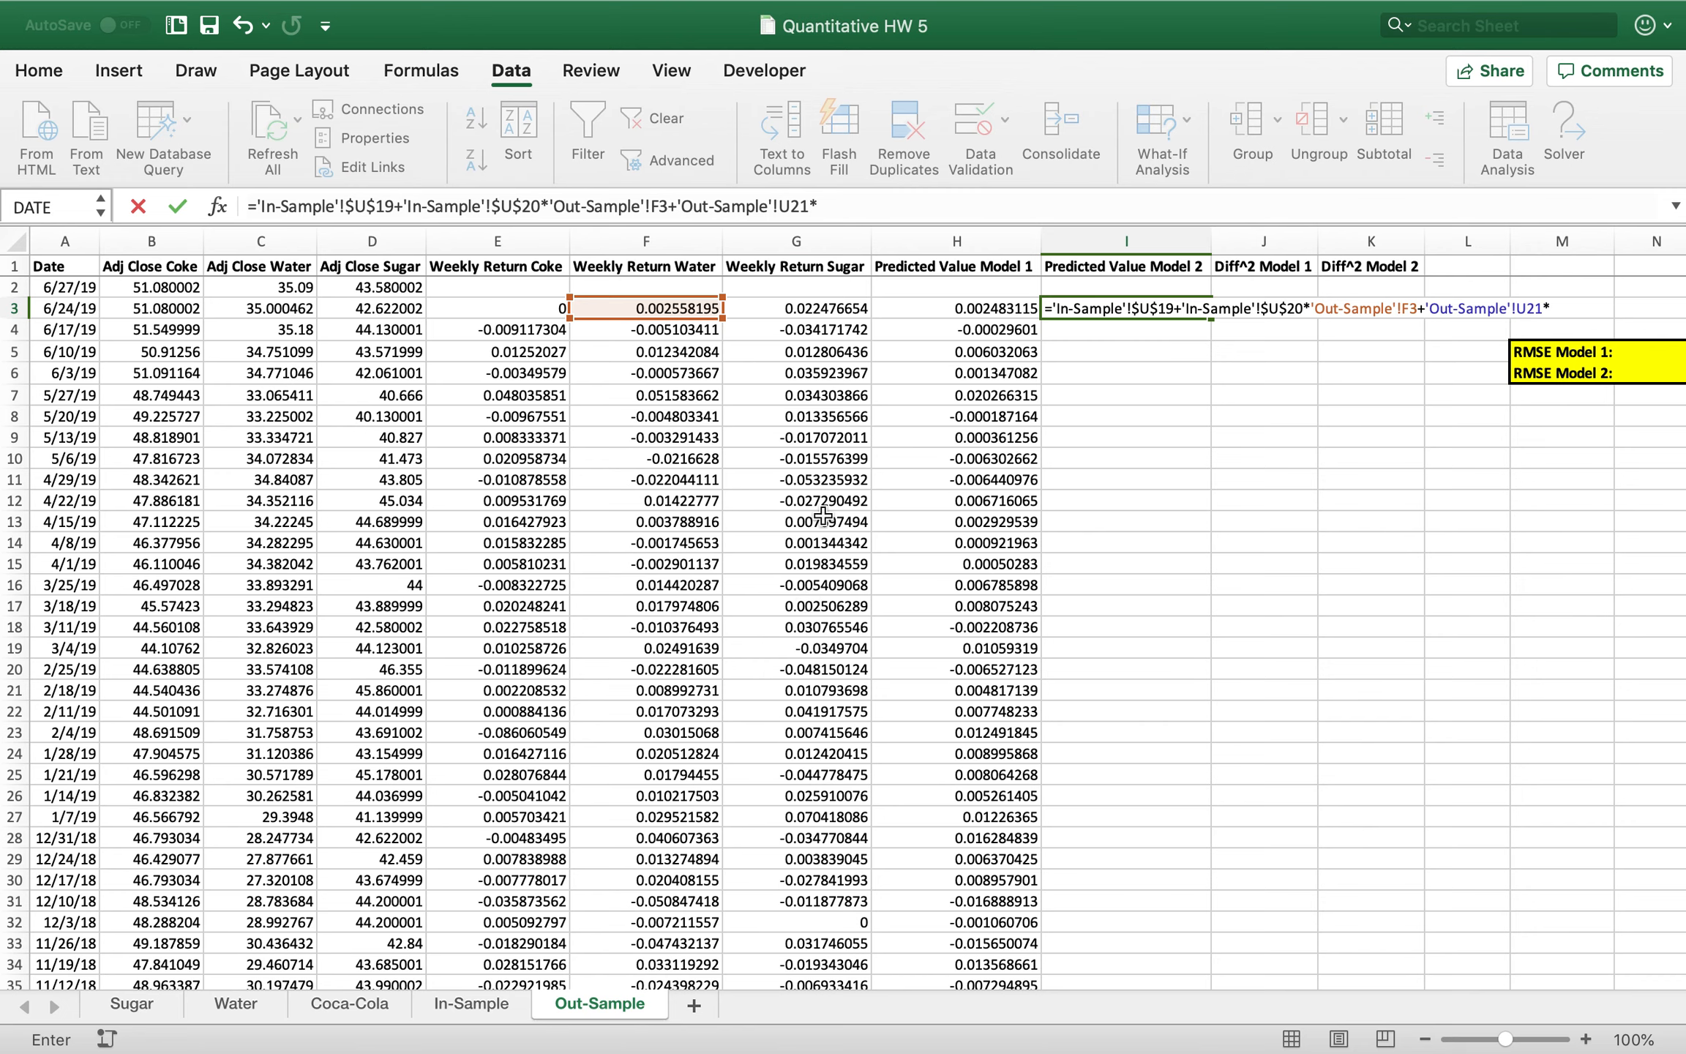
left_click(818, 308)
key("Return")
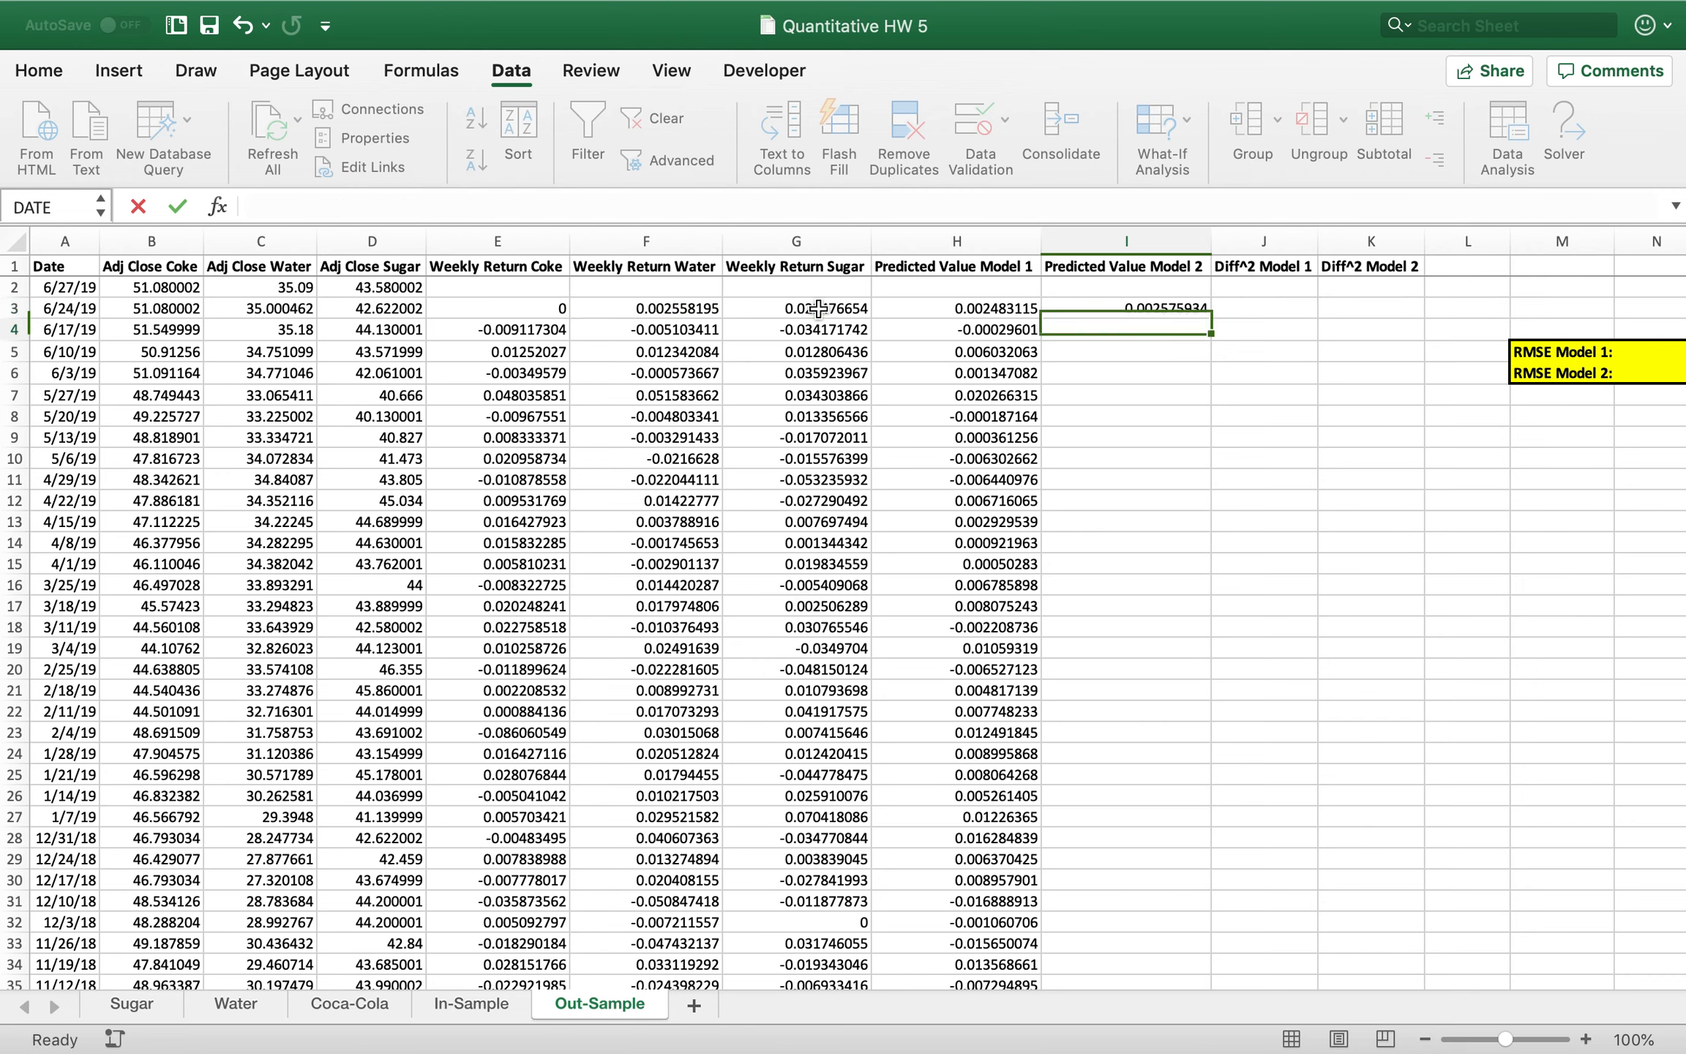
Fill the Model 2 prediction from I3 down the column and review the formulas in H3 and I3
left_click(1175, 310)
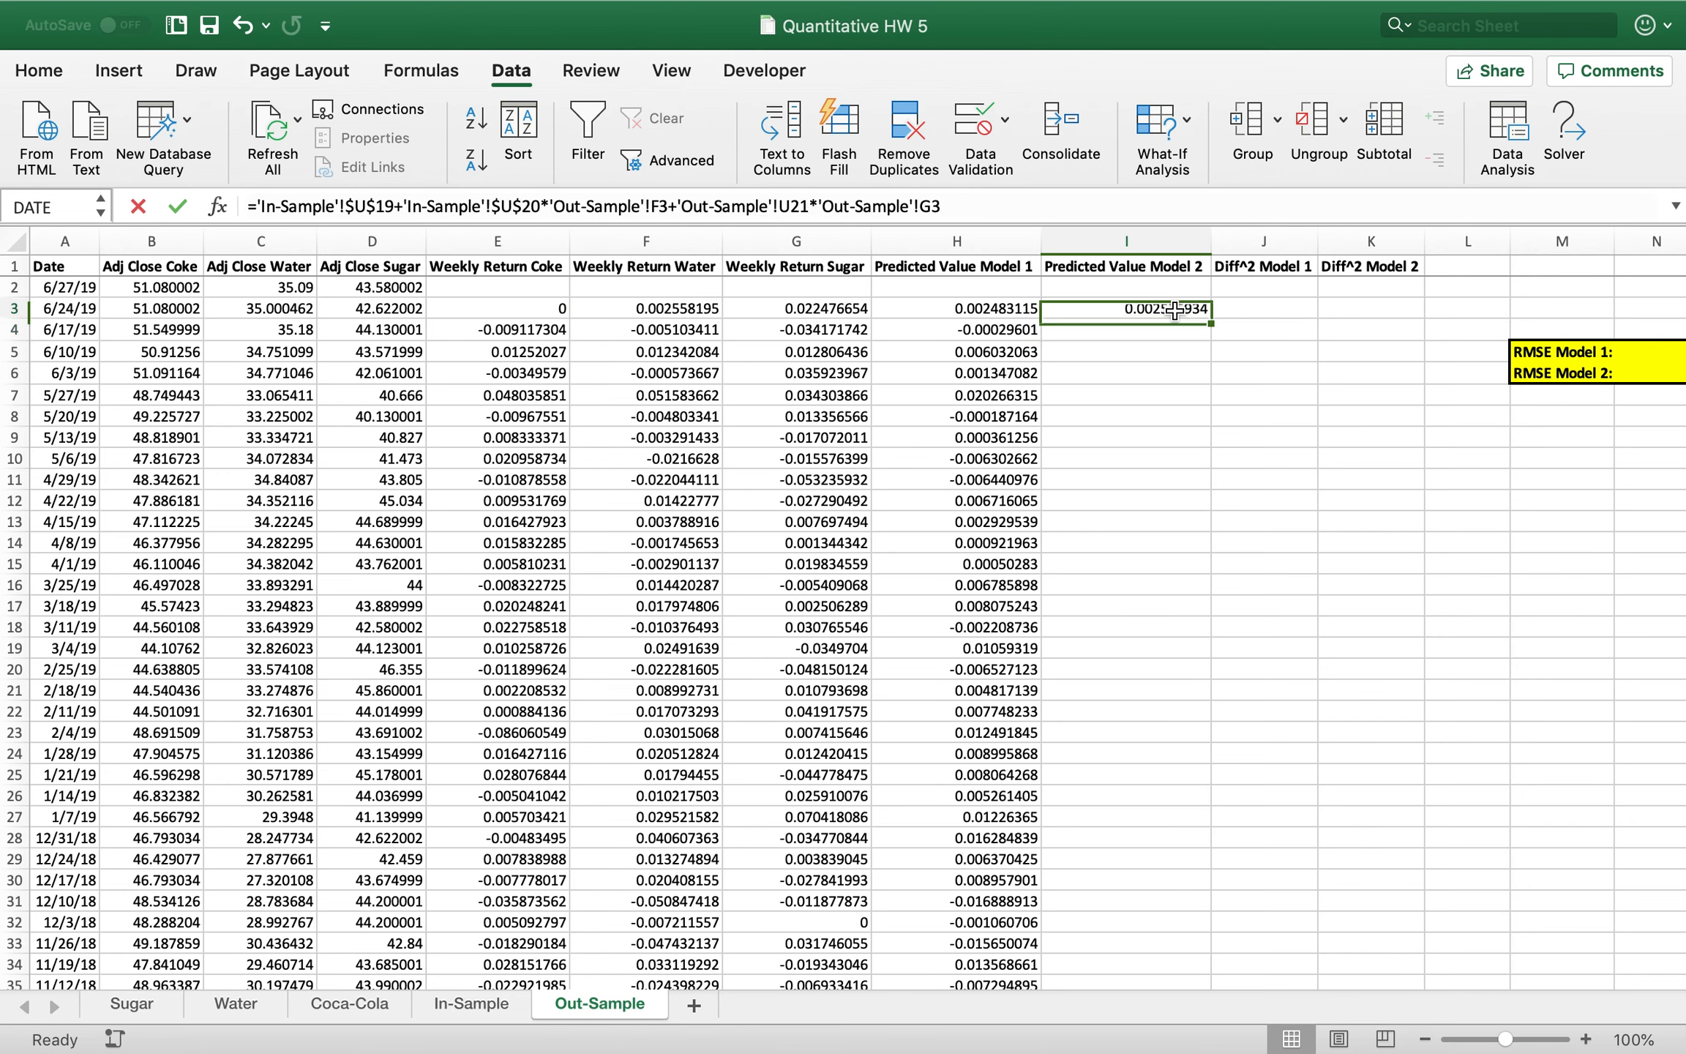
double_click(1212, 322)
scroll(1254, 310, "right", 1)
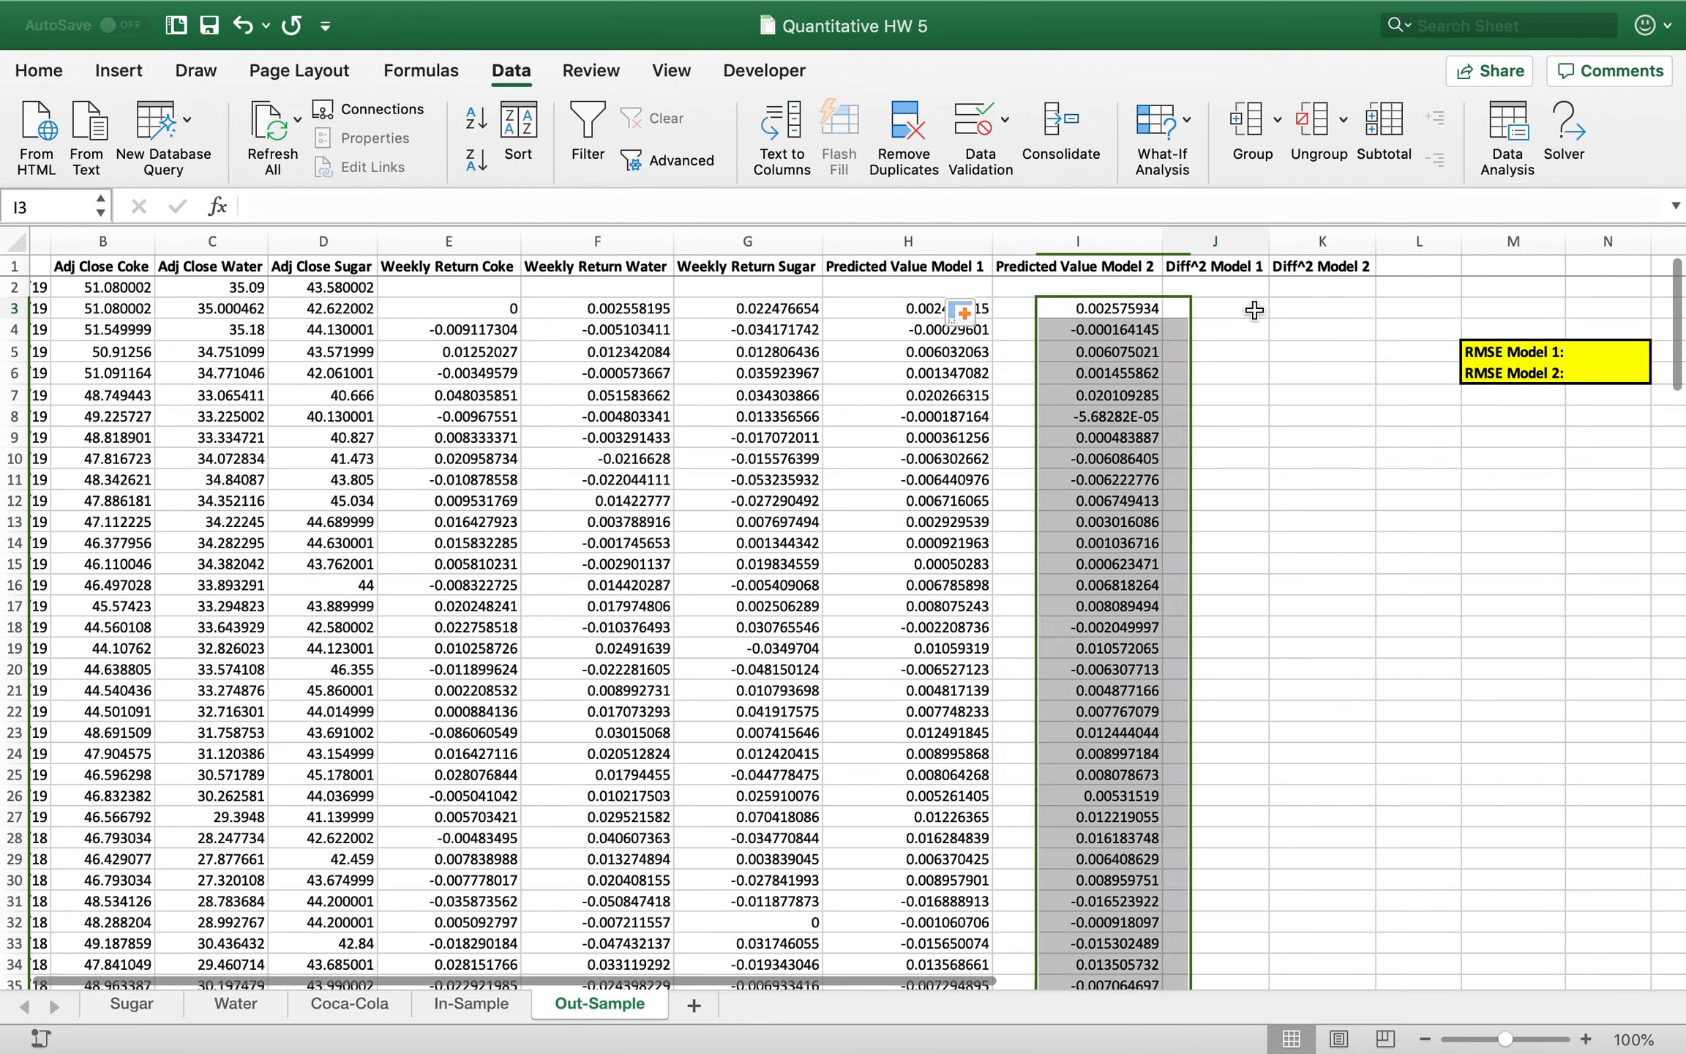
left_click(1254, 310)
left_click(927, 307)
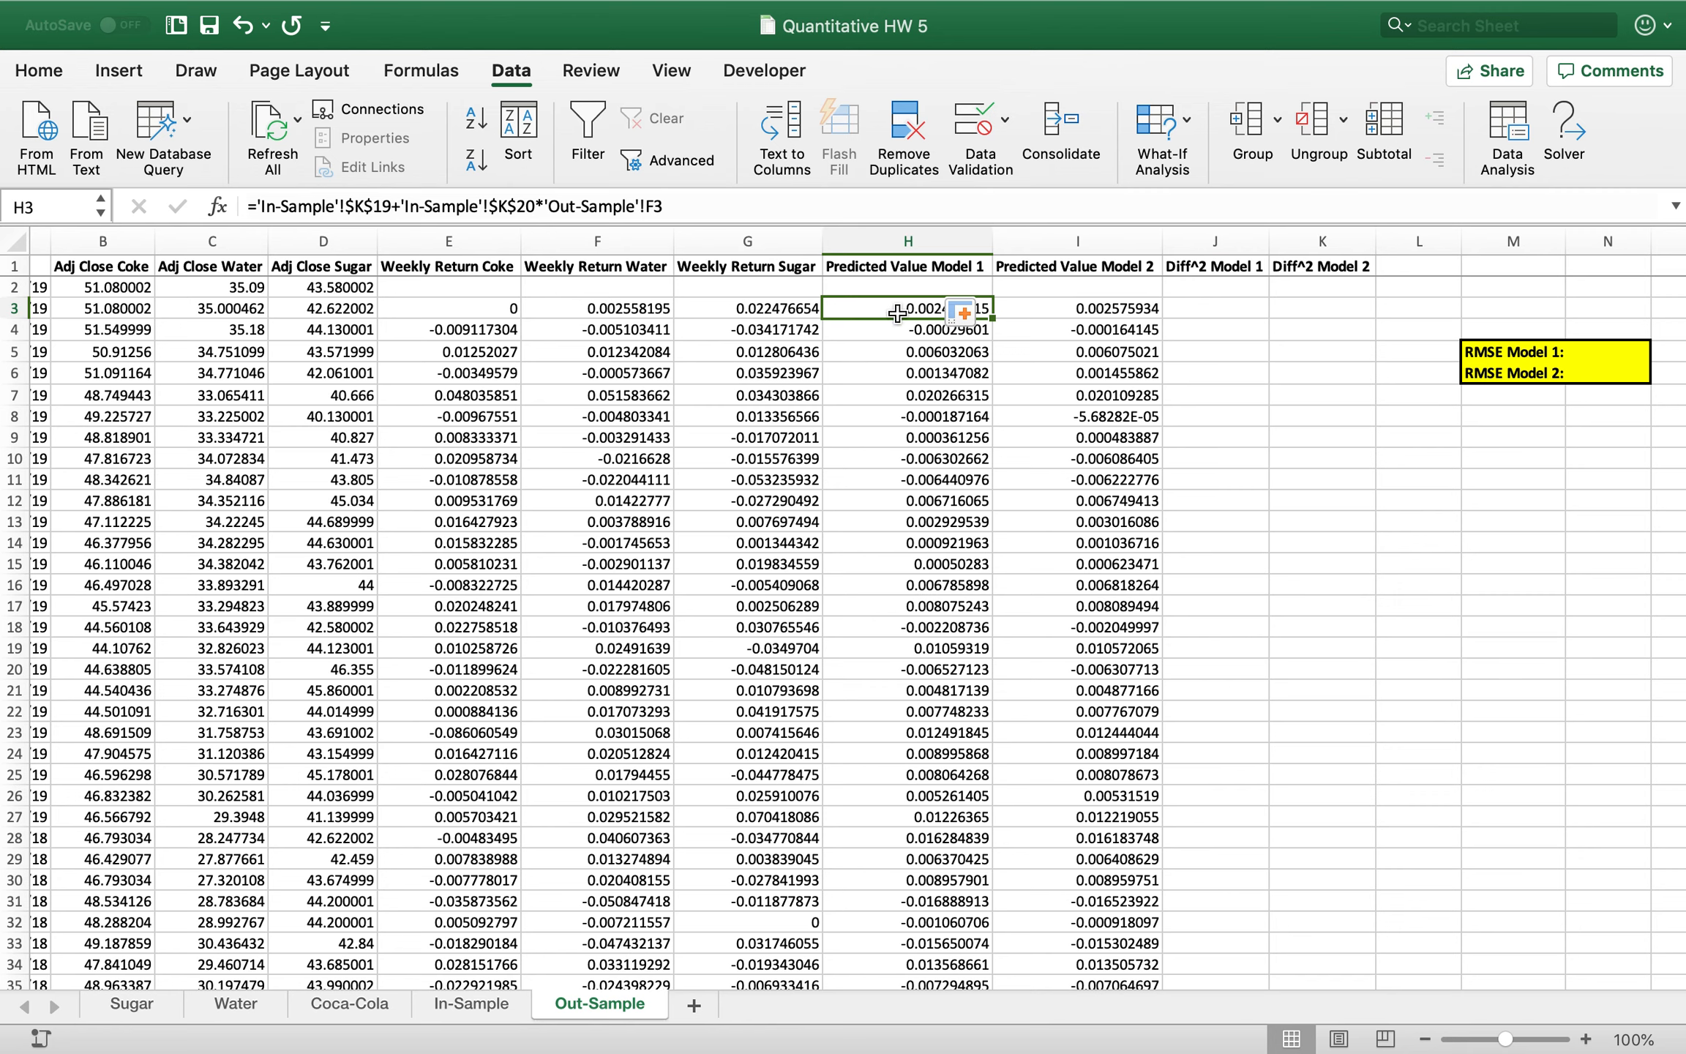
left_click(1082, 314)
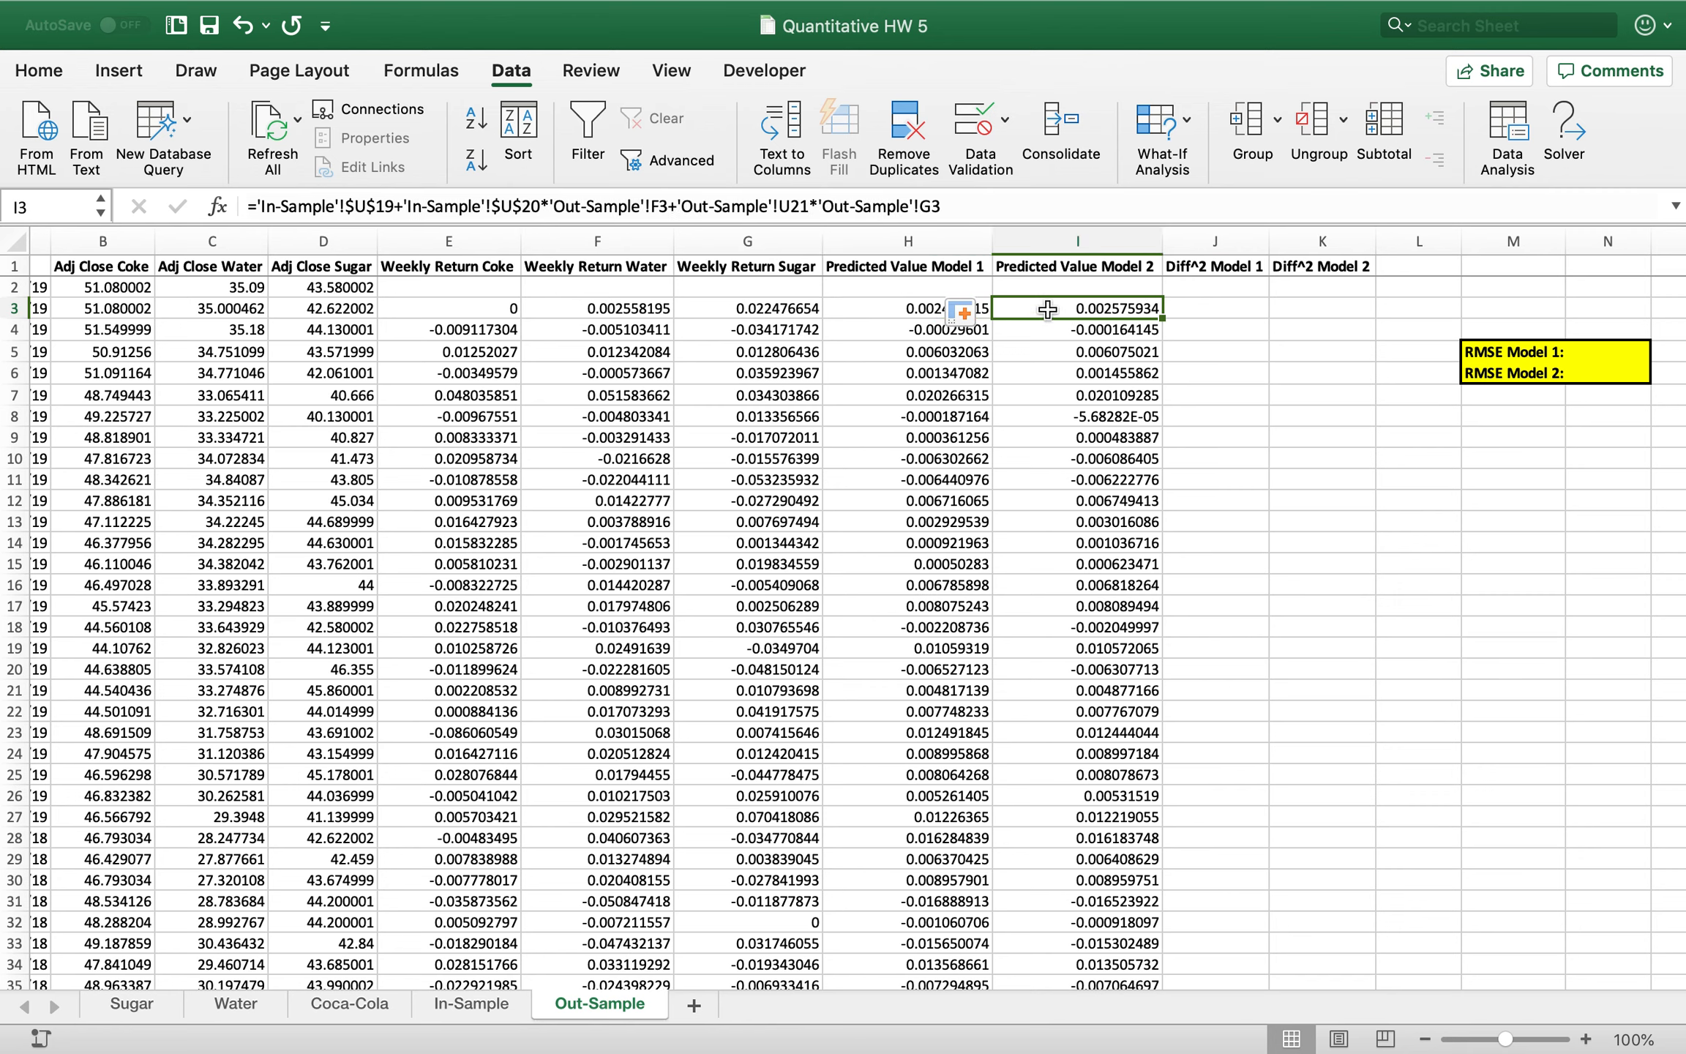
Compute the Model 1 squared difference in J3 as =(E3-H3)^2 and fill it down the column
left_click(1204, 313)
scroll(1206, 314, "right", 1)
scroll(1206, 313, "right", 1)
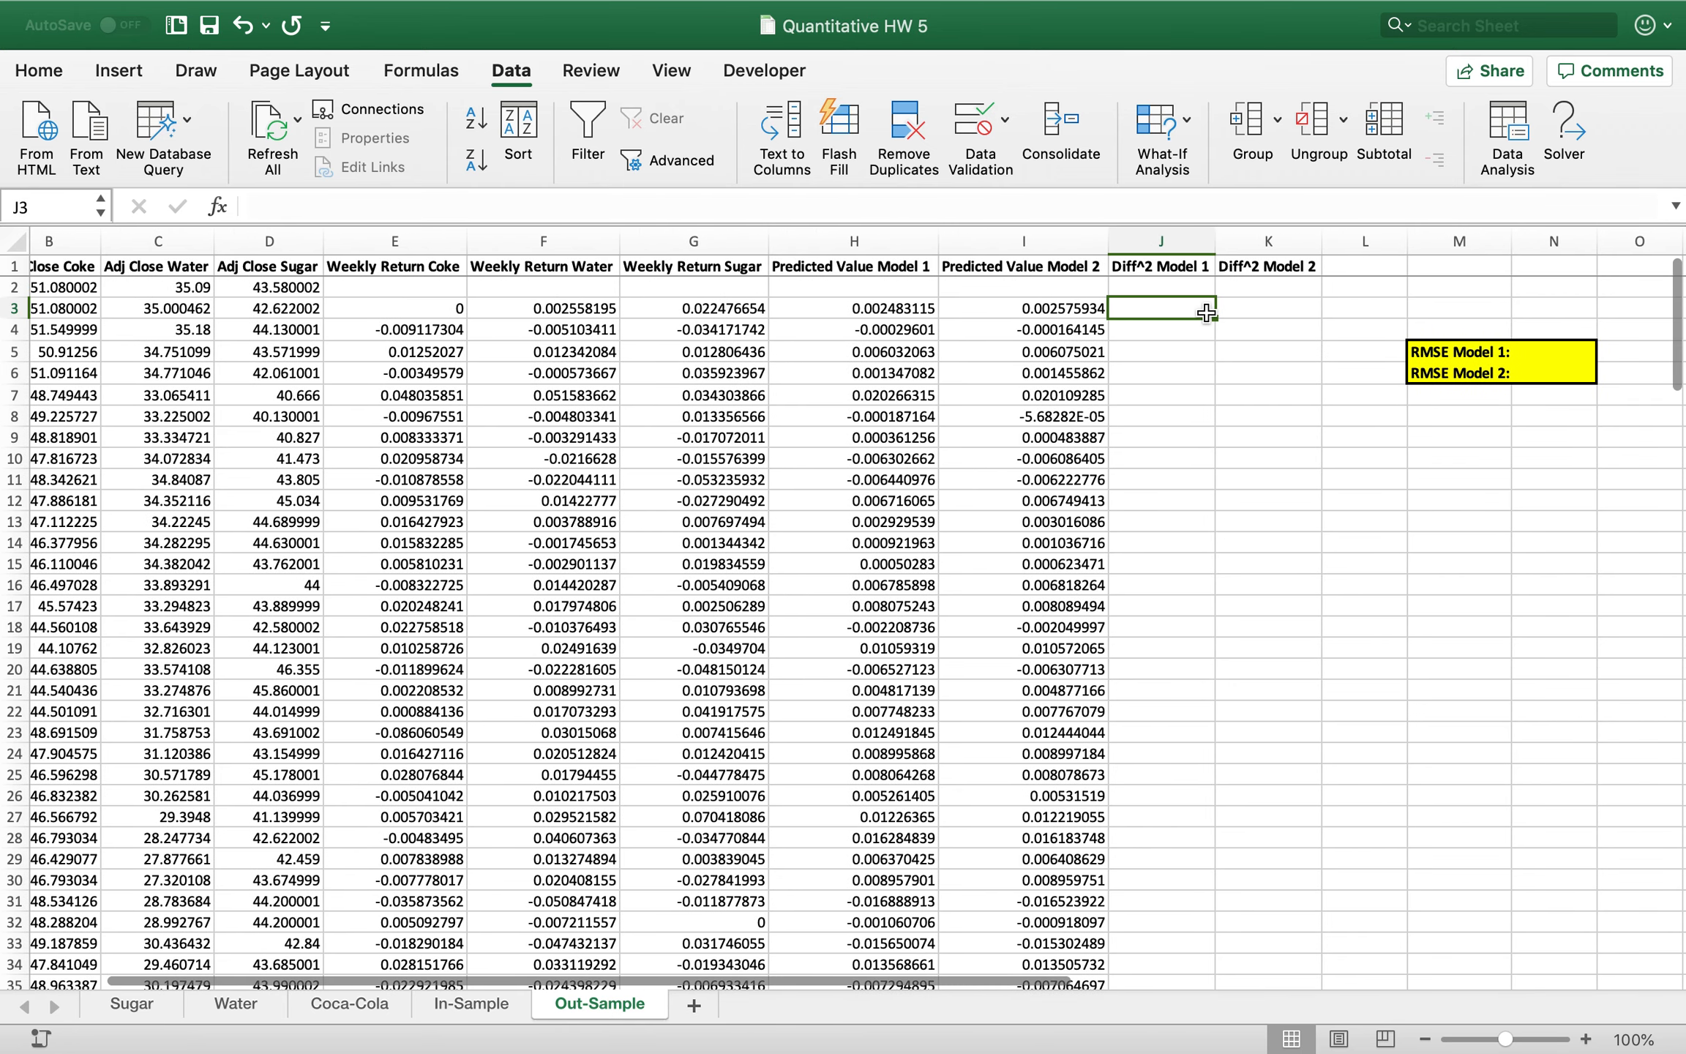
type("=(E3-")
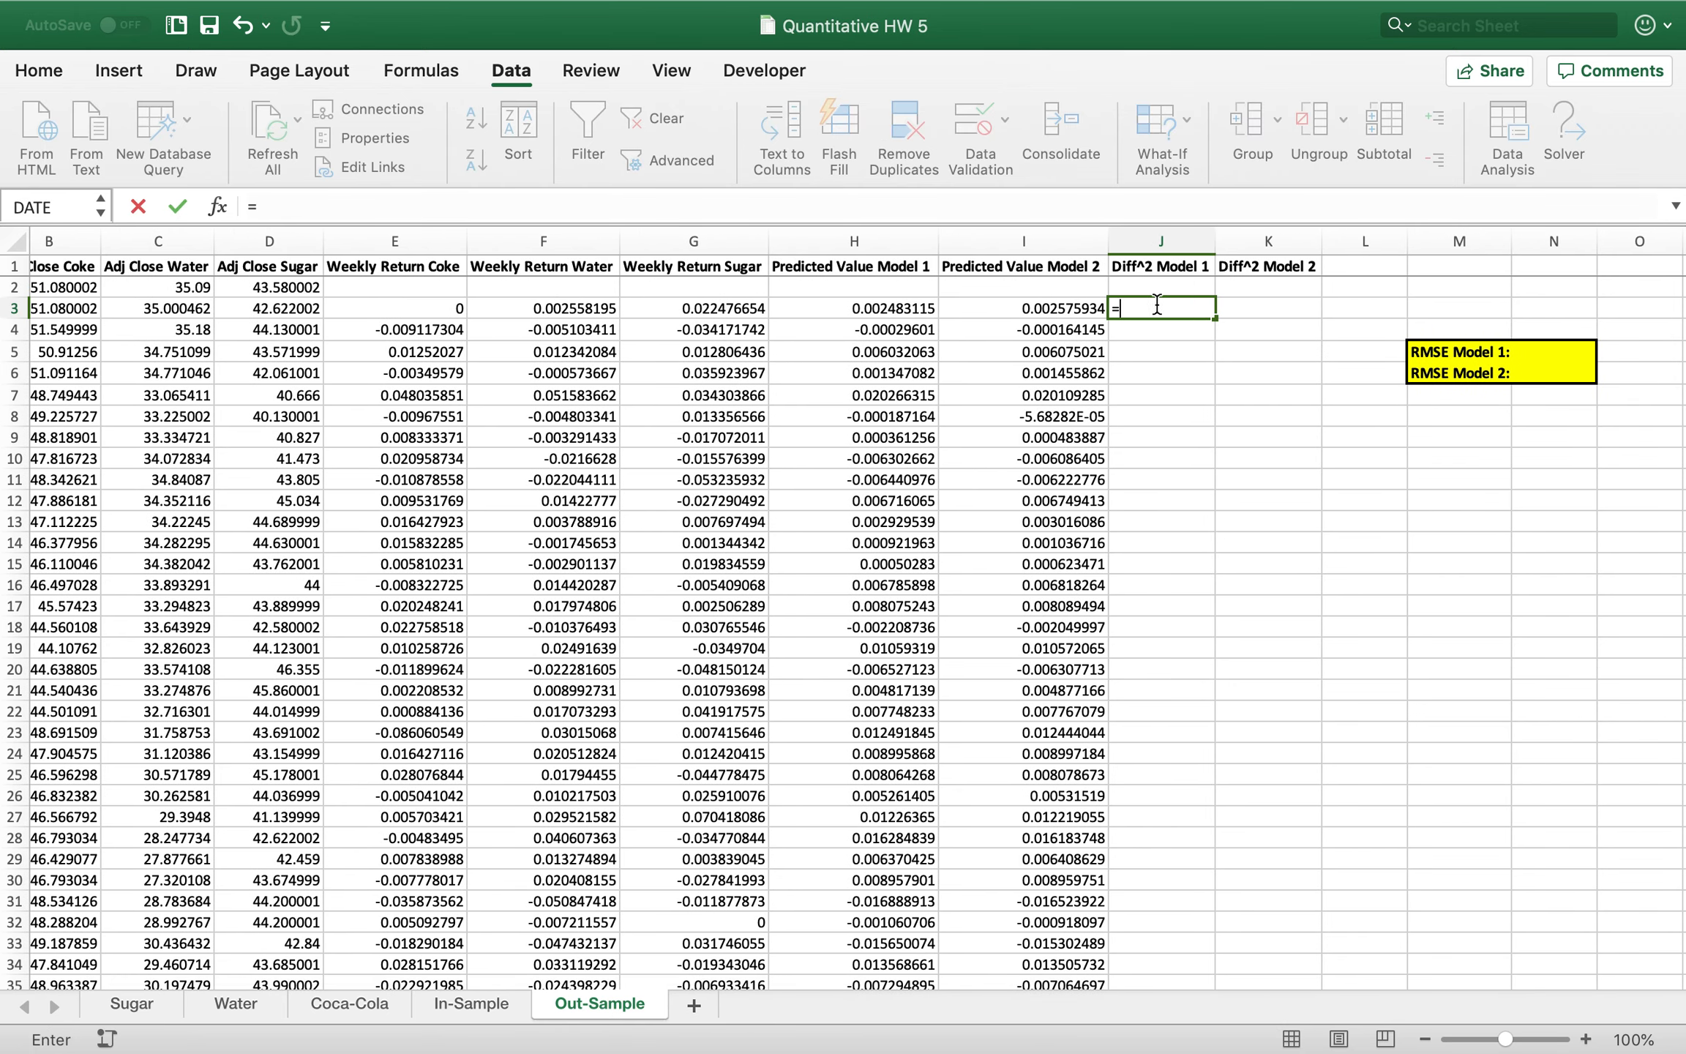
left_click(435, 307)
type("-")
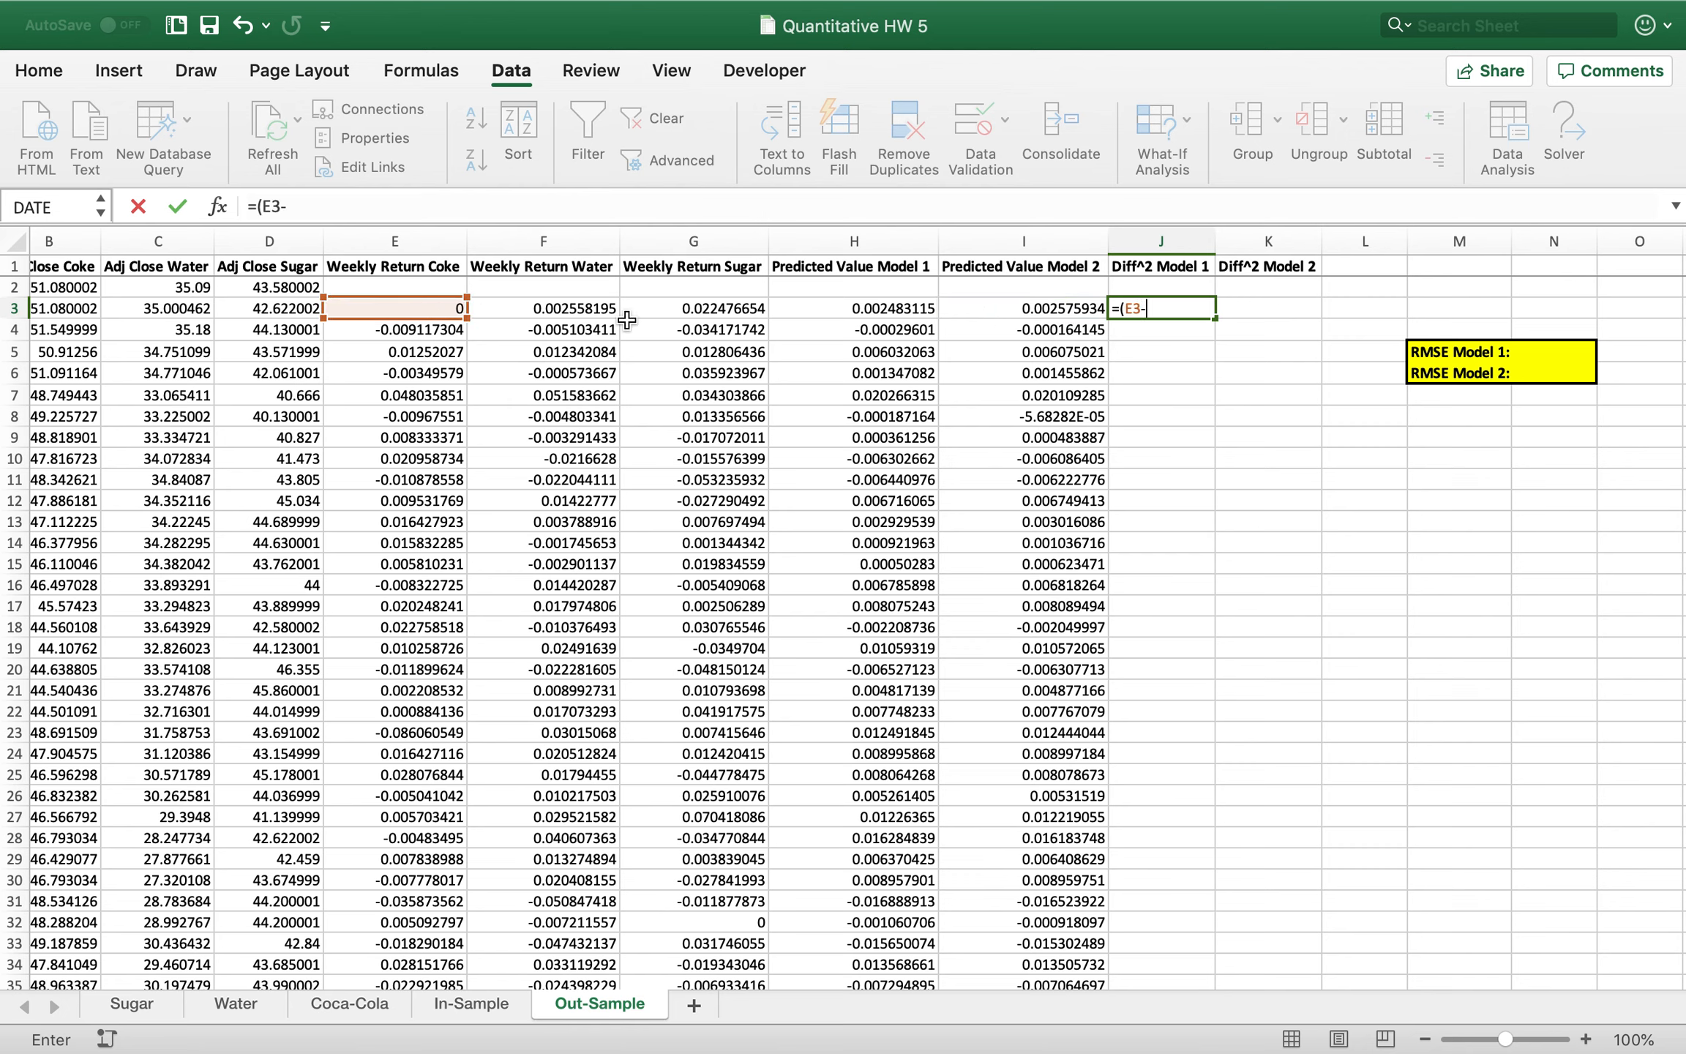
left_click(851, 309)
type(")")
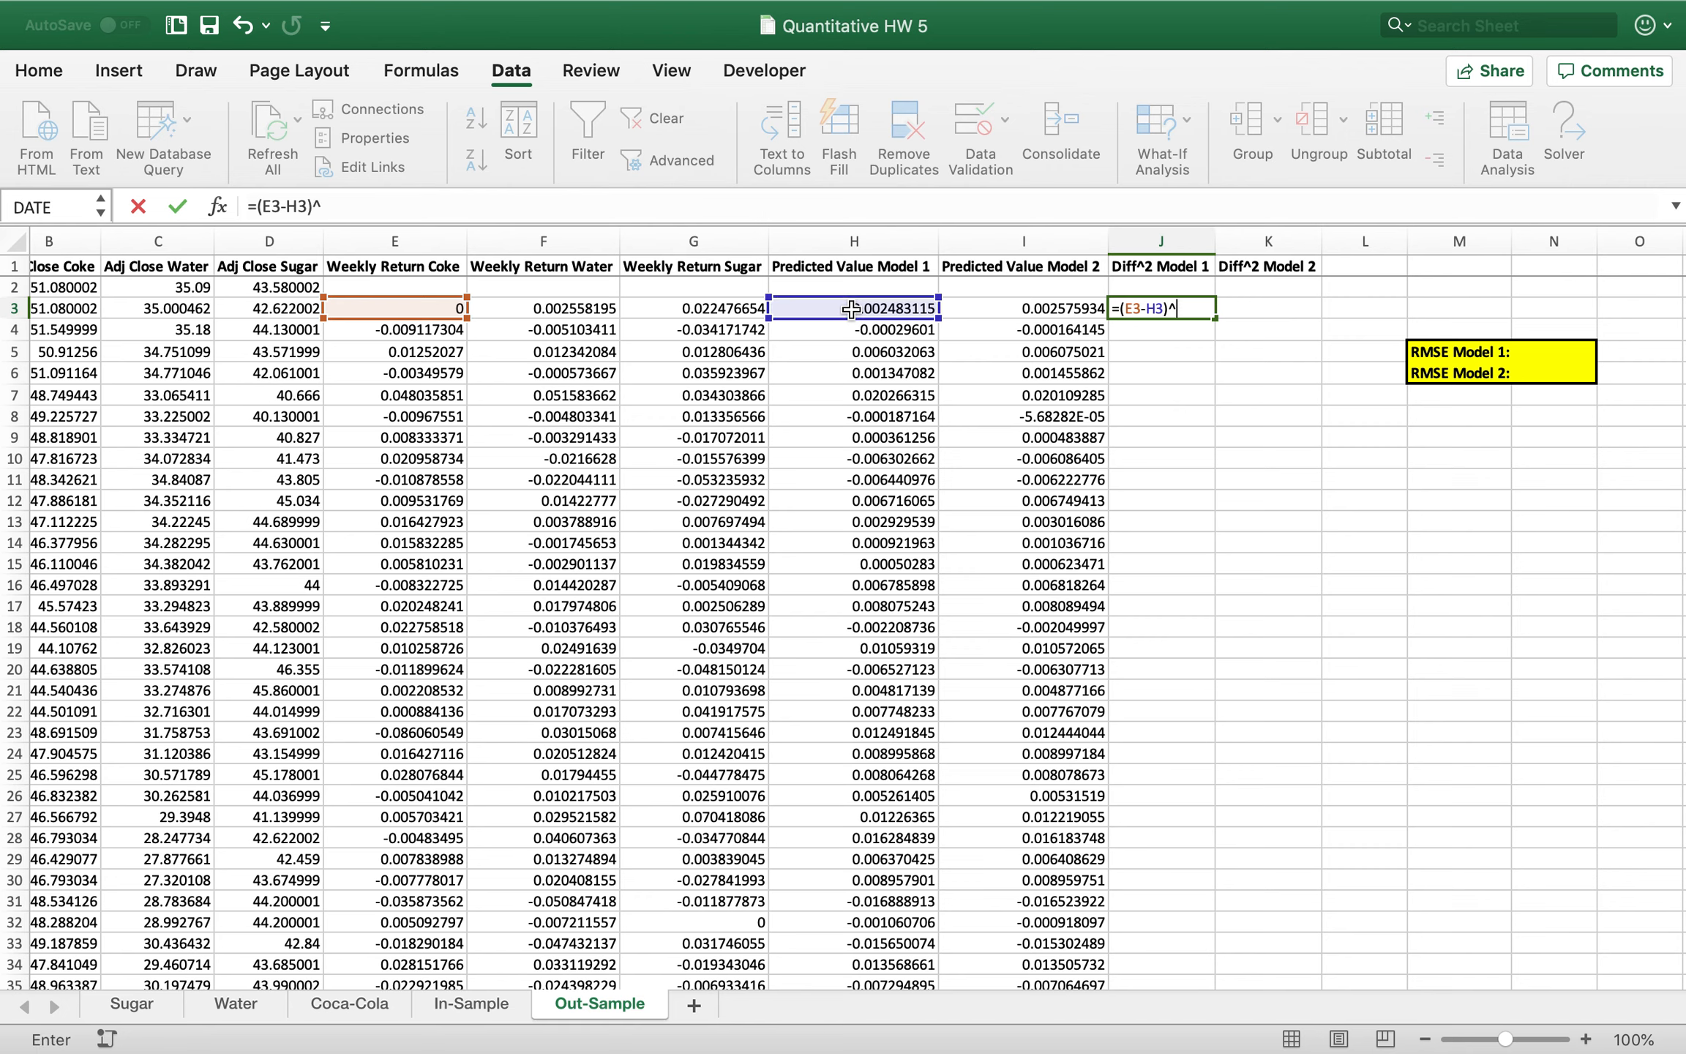
type("^2")
key("Return")
left_click(1170, 308)
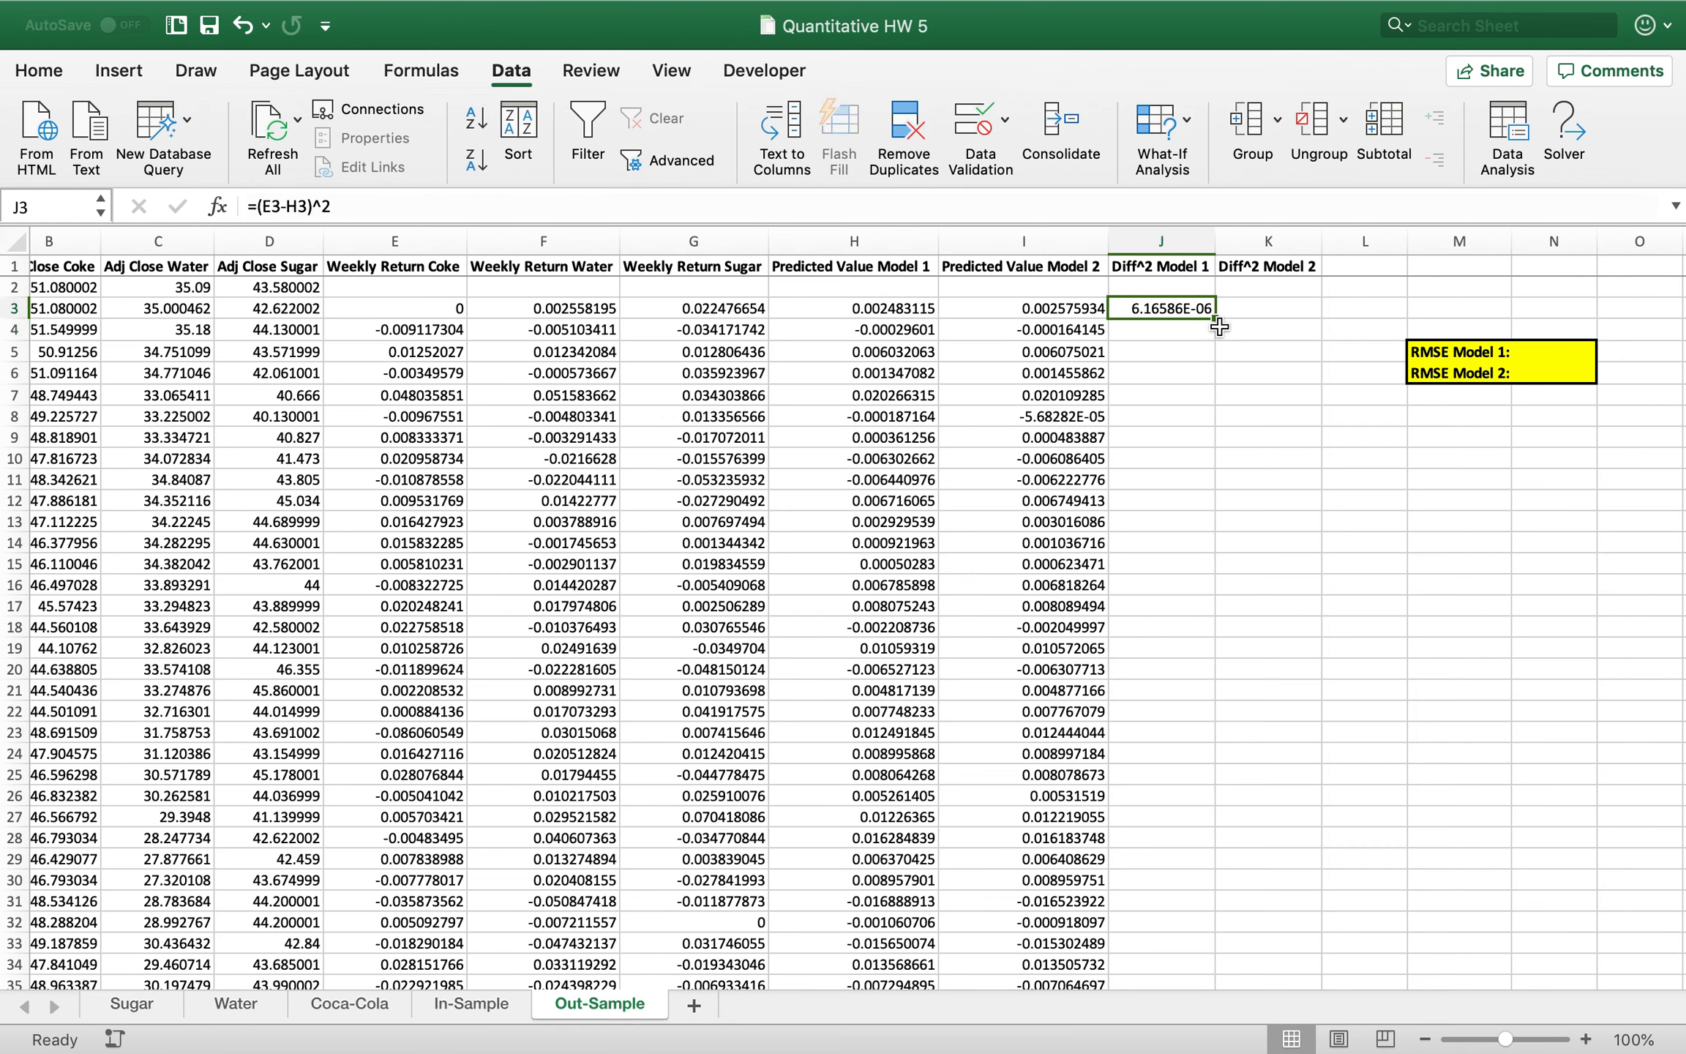
double_click(1217, 319)
Compute the Model 2 squared difference in K3 as =(E3-I3)^2 and fill it down the column
left_click(1268, 308)
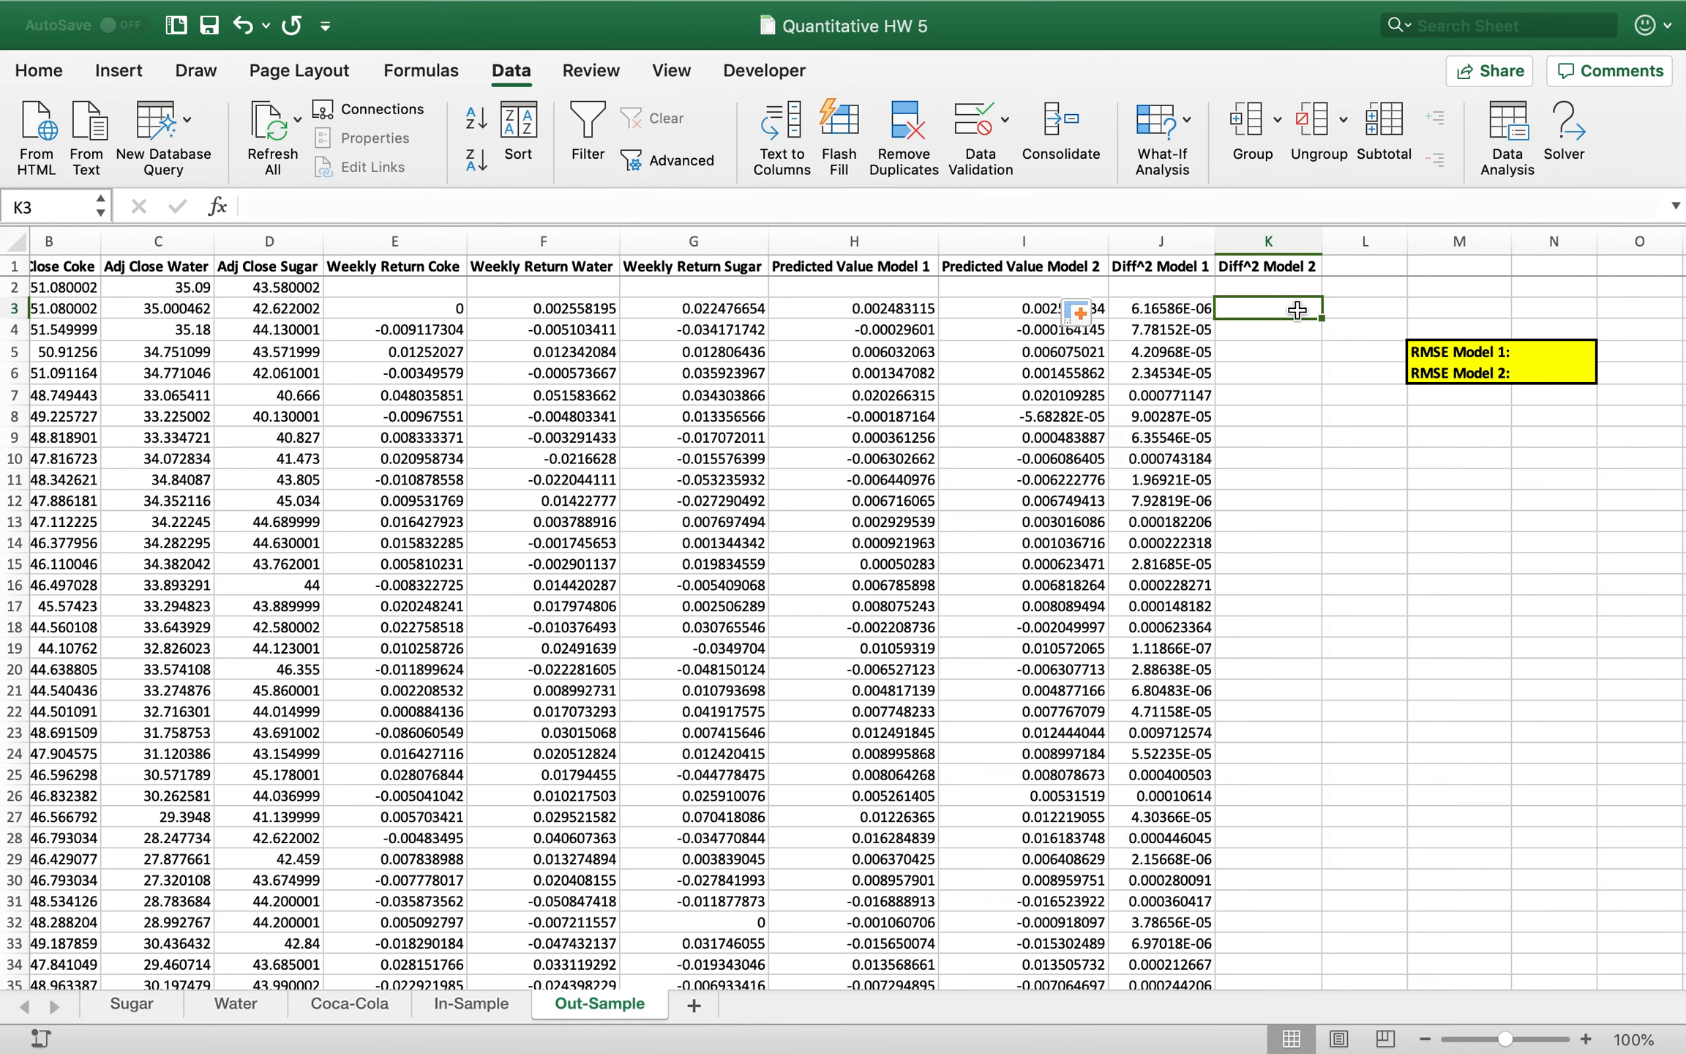
type("=")
scroll(1334, 312, "right", 1)
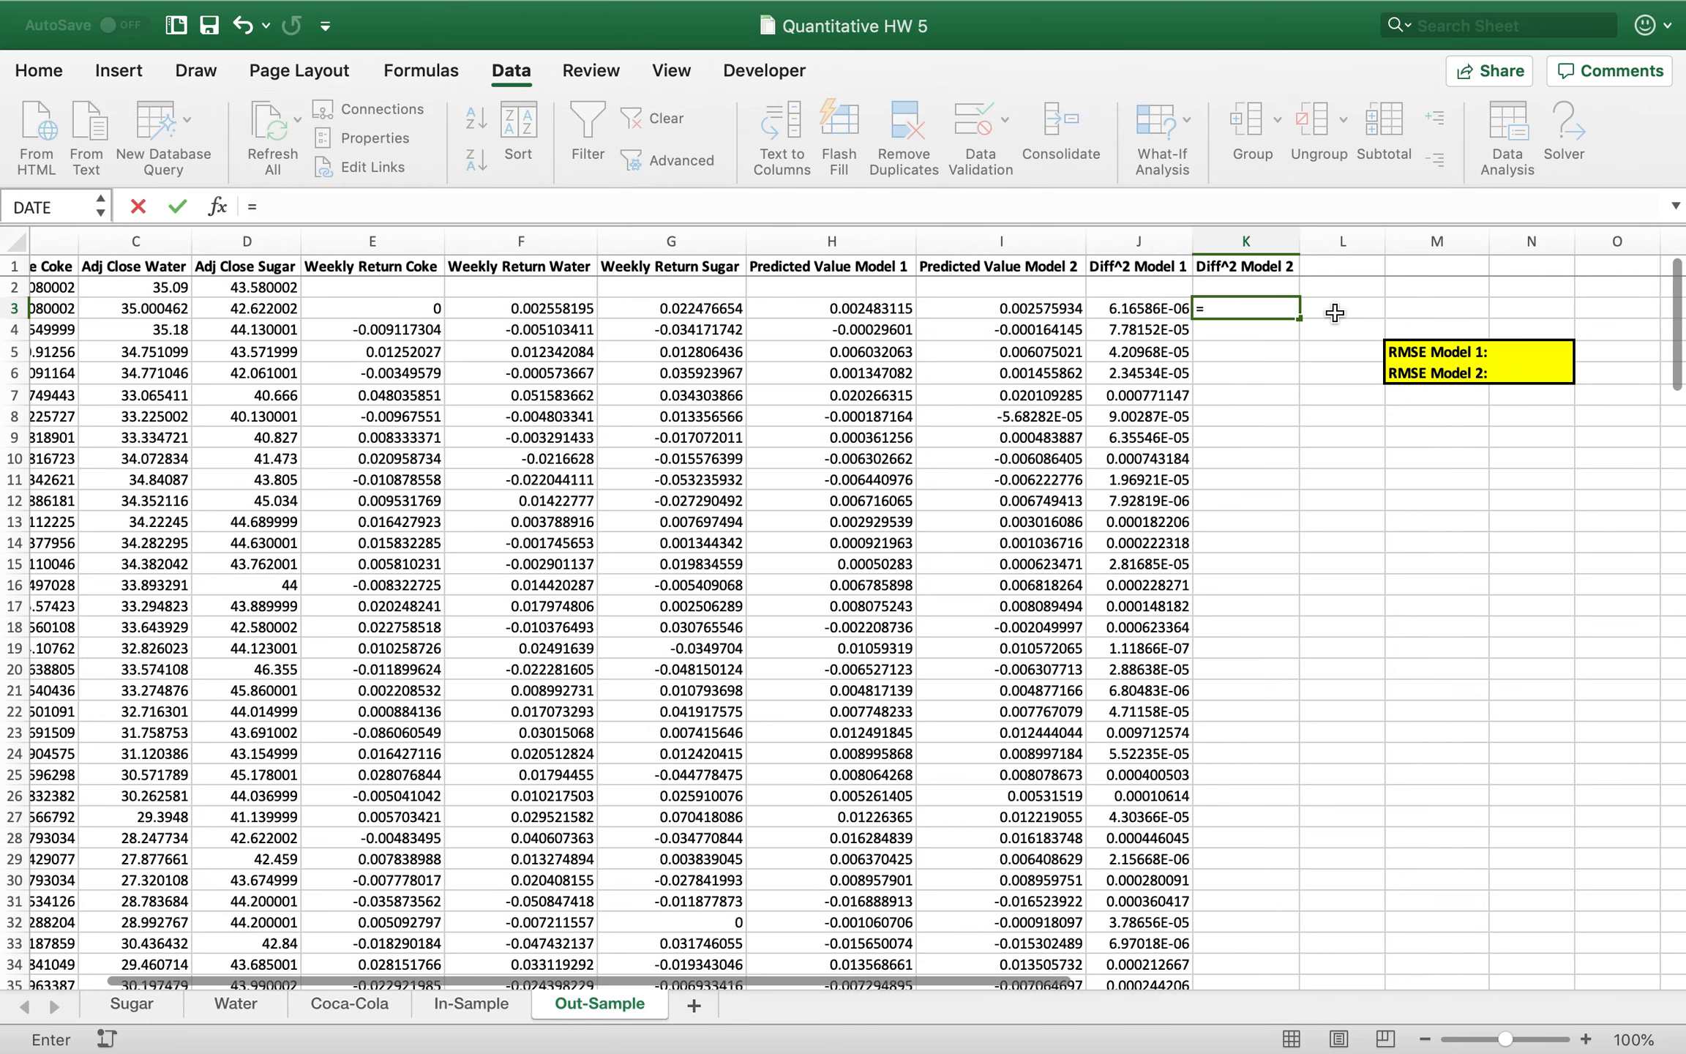
type("(")
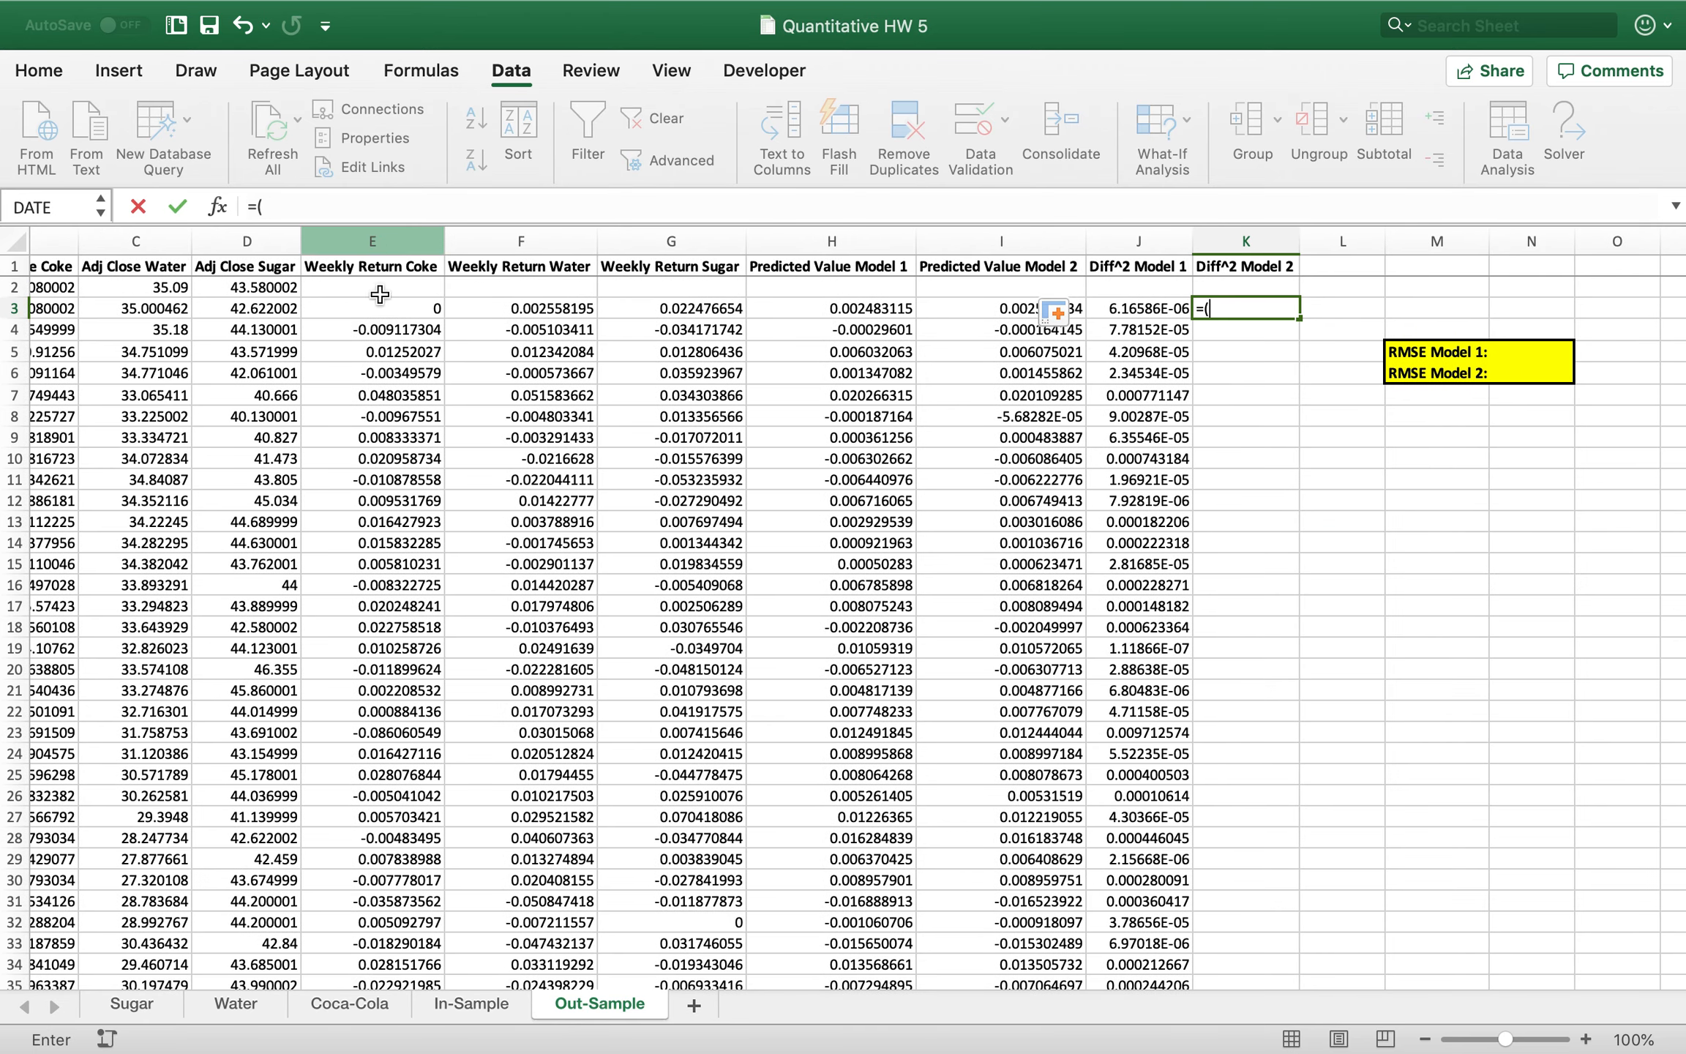
left_click(411, 308)
type("-")
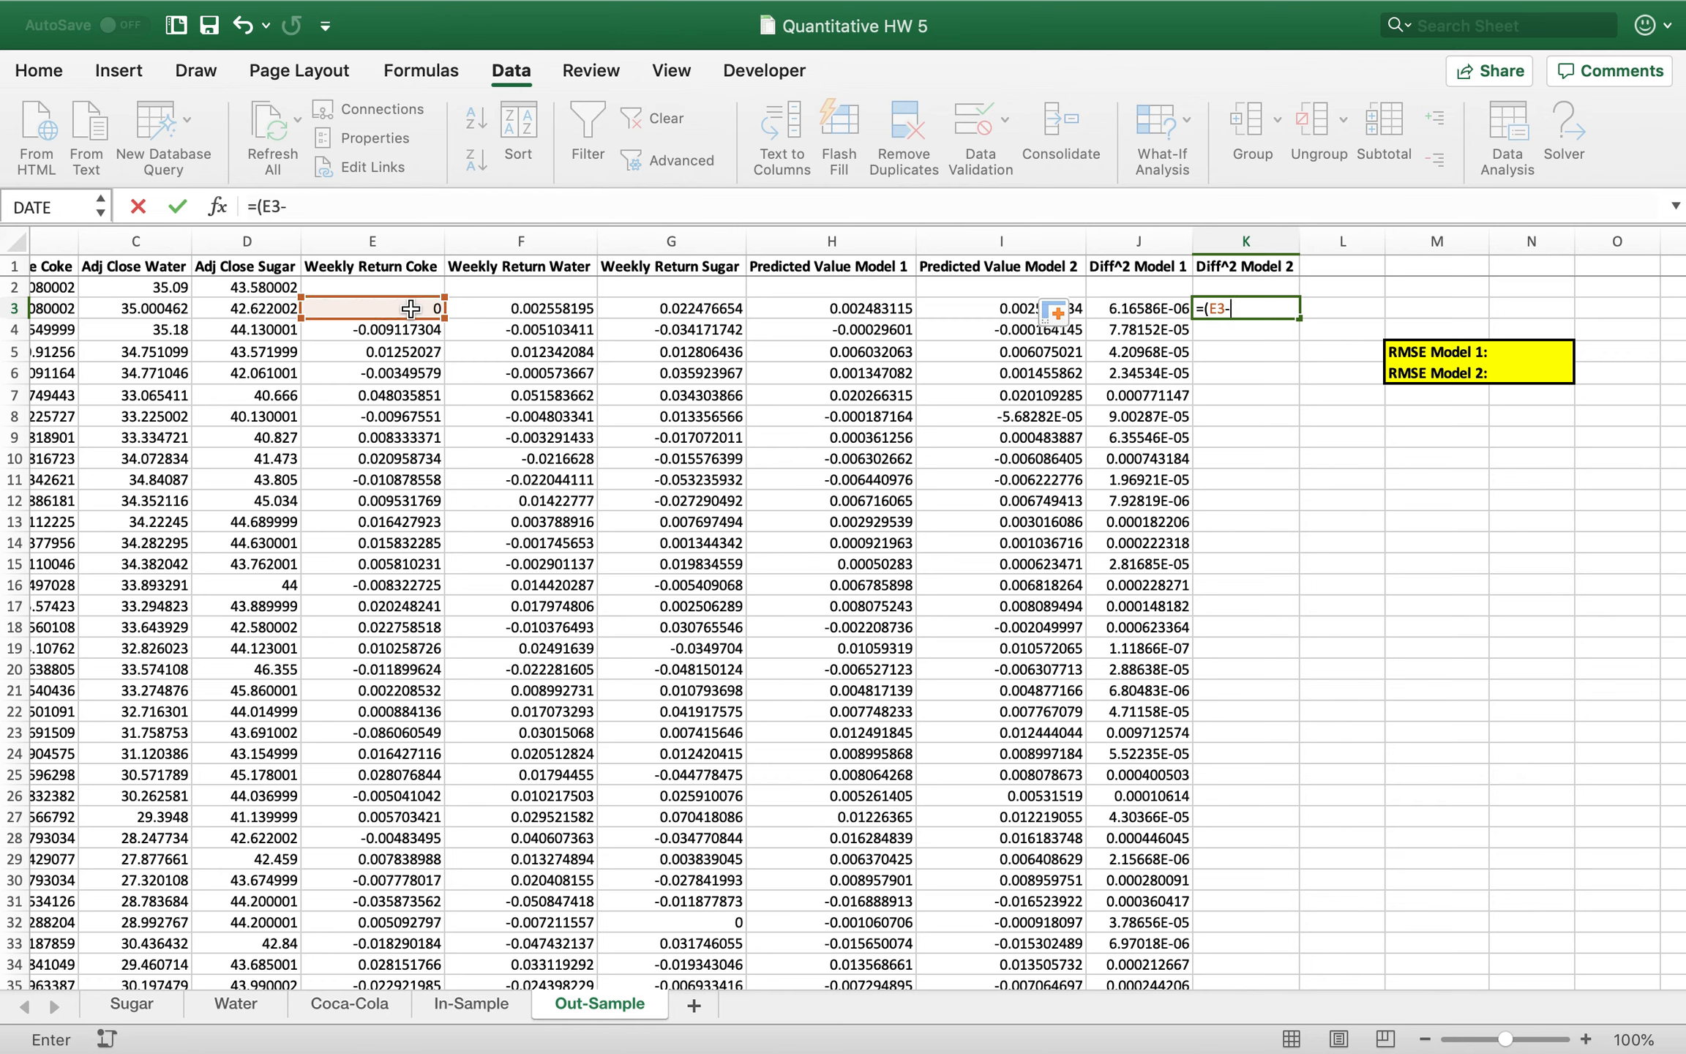
left_click(990, 308)
type(")^2")
key("Return")
left_click(1281, 306)
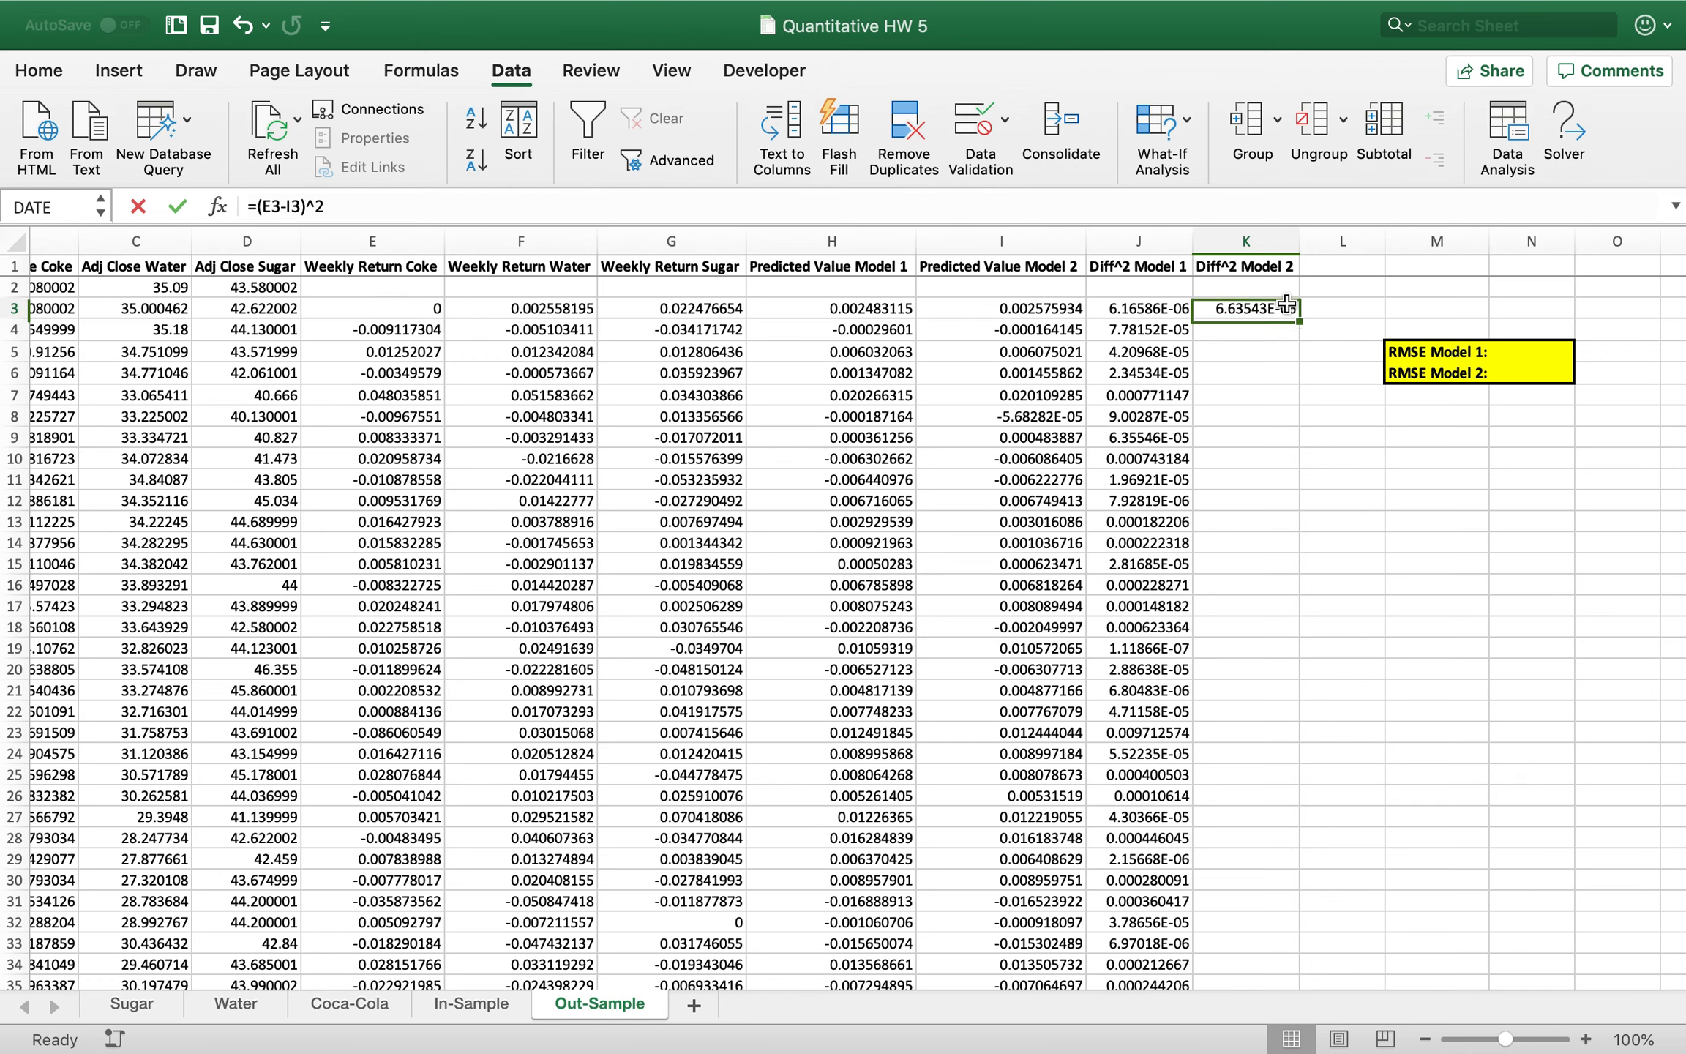
double_click(1300, 320)
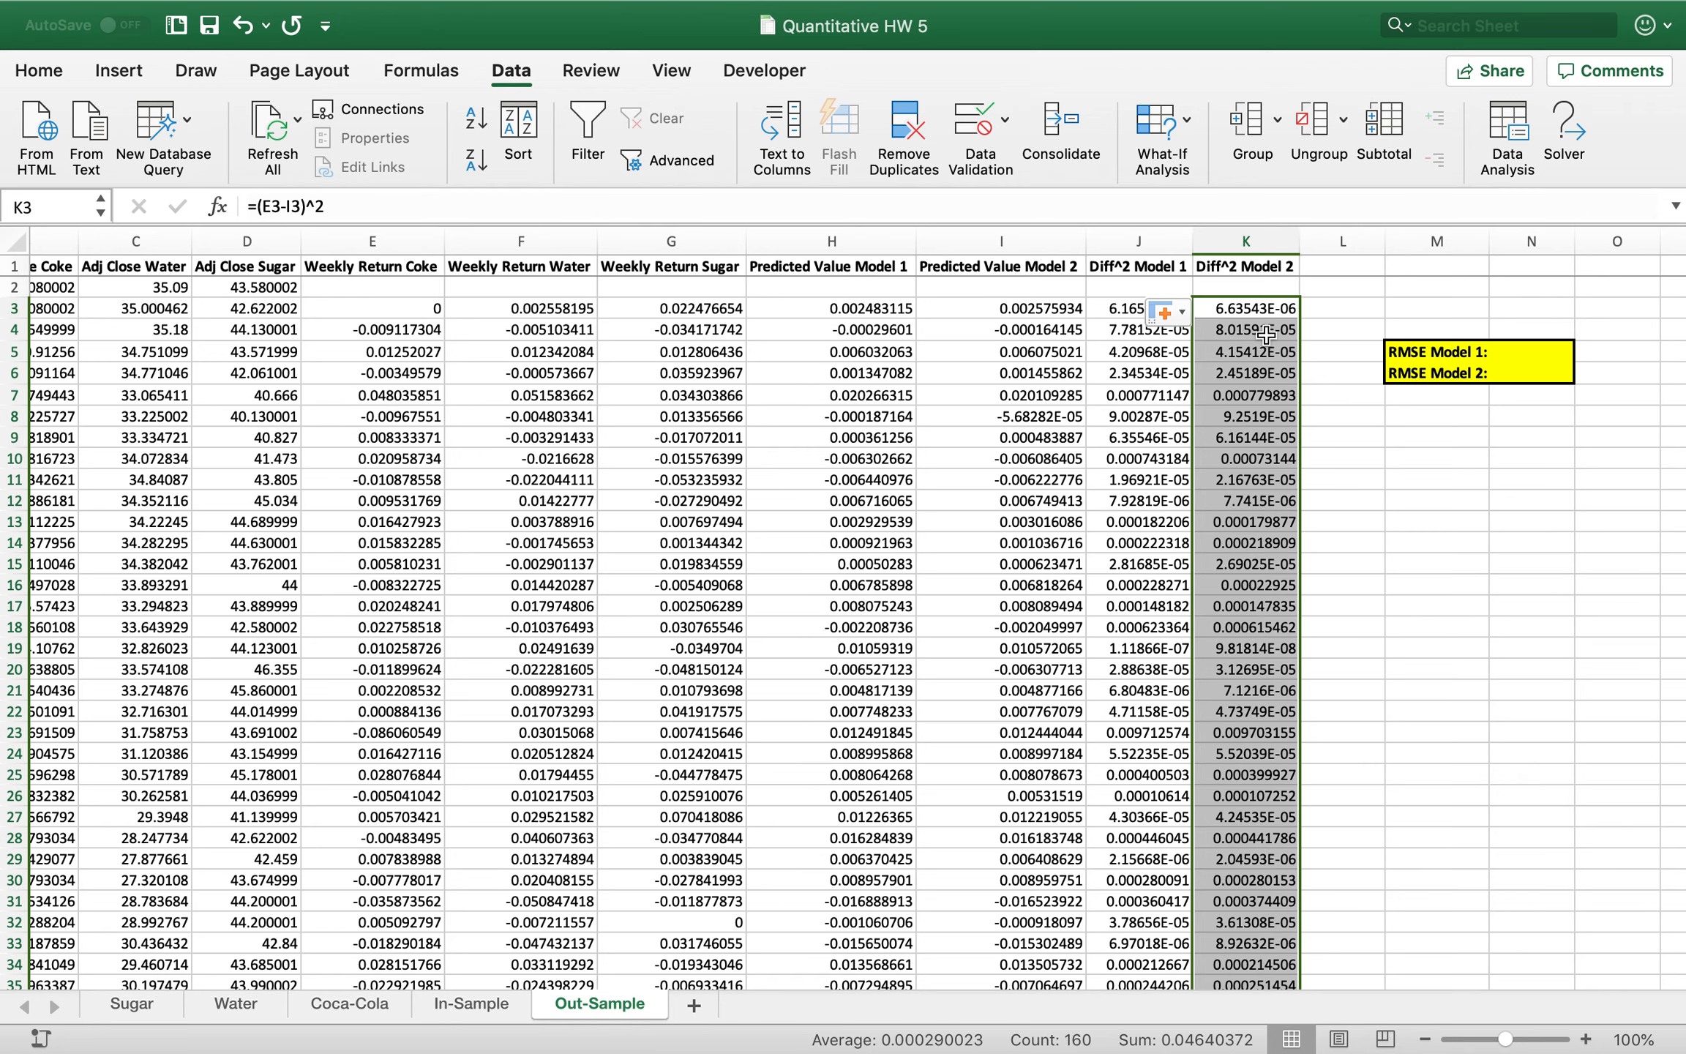
Calculate the Model 1 RMSE in N5 as =SQRT(AVERAGE(J3:J162))
left_click_drag(1127, 311, 1244, 308)
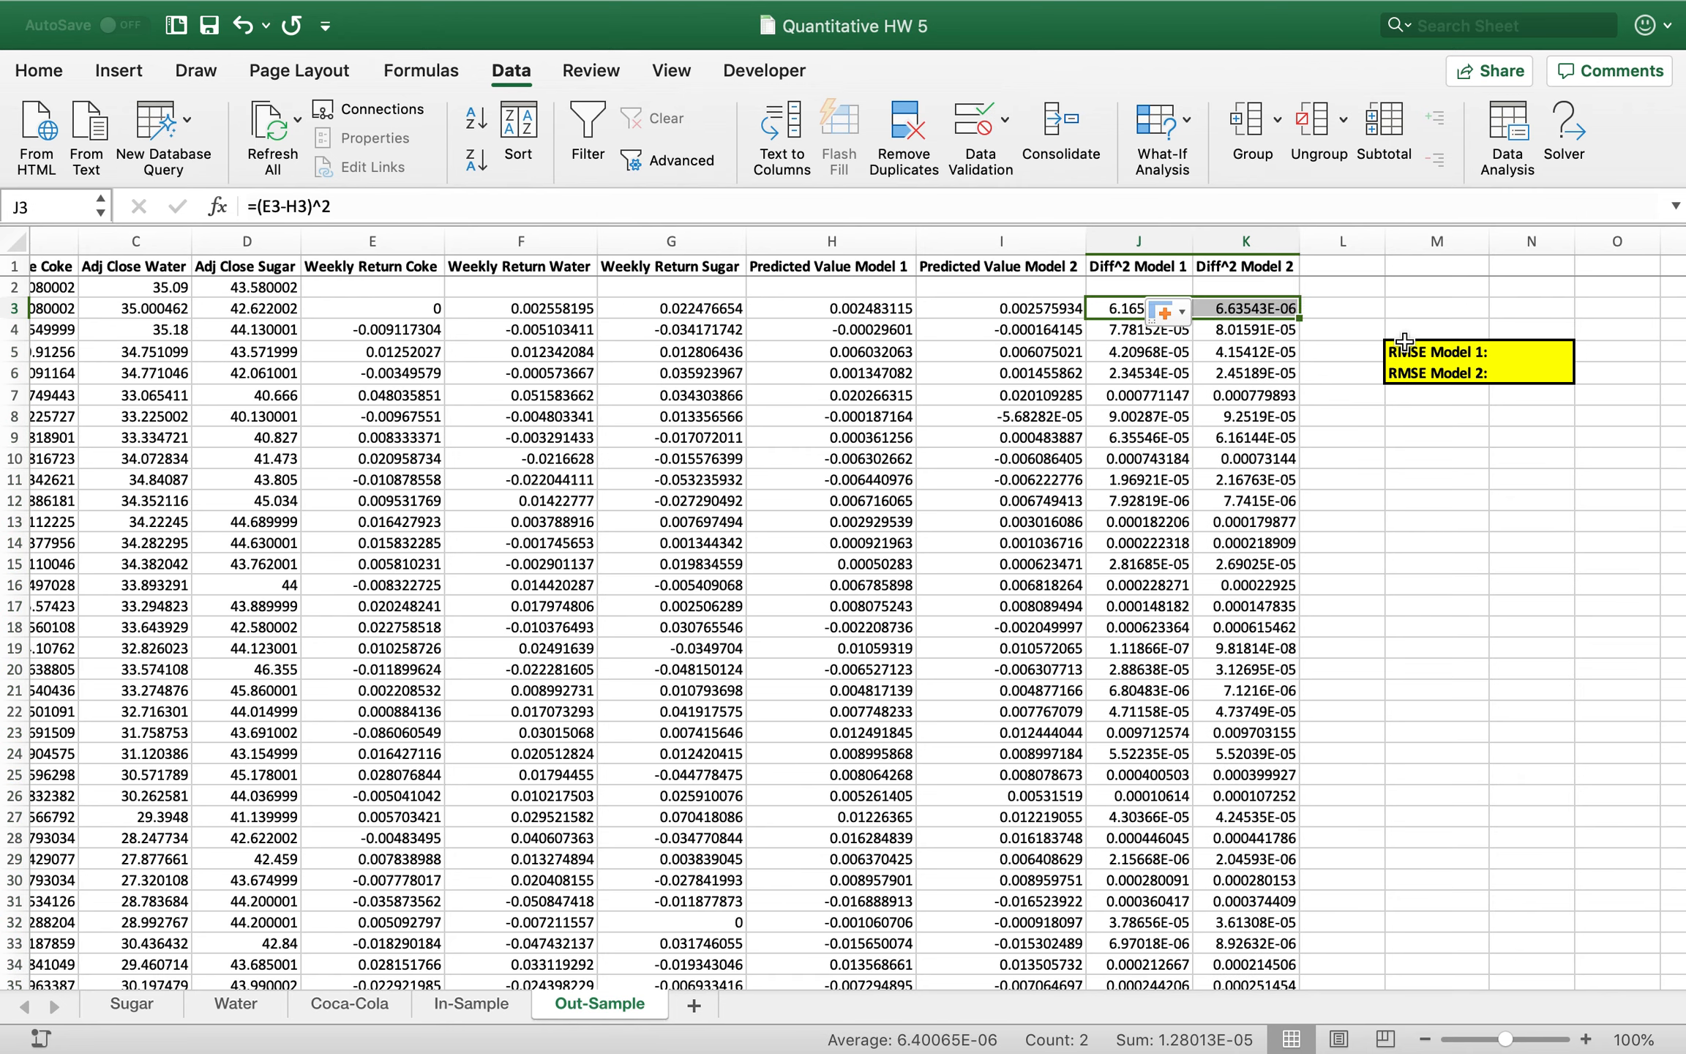
left_click(1546, 351)
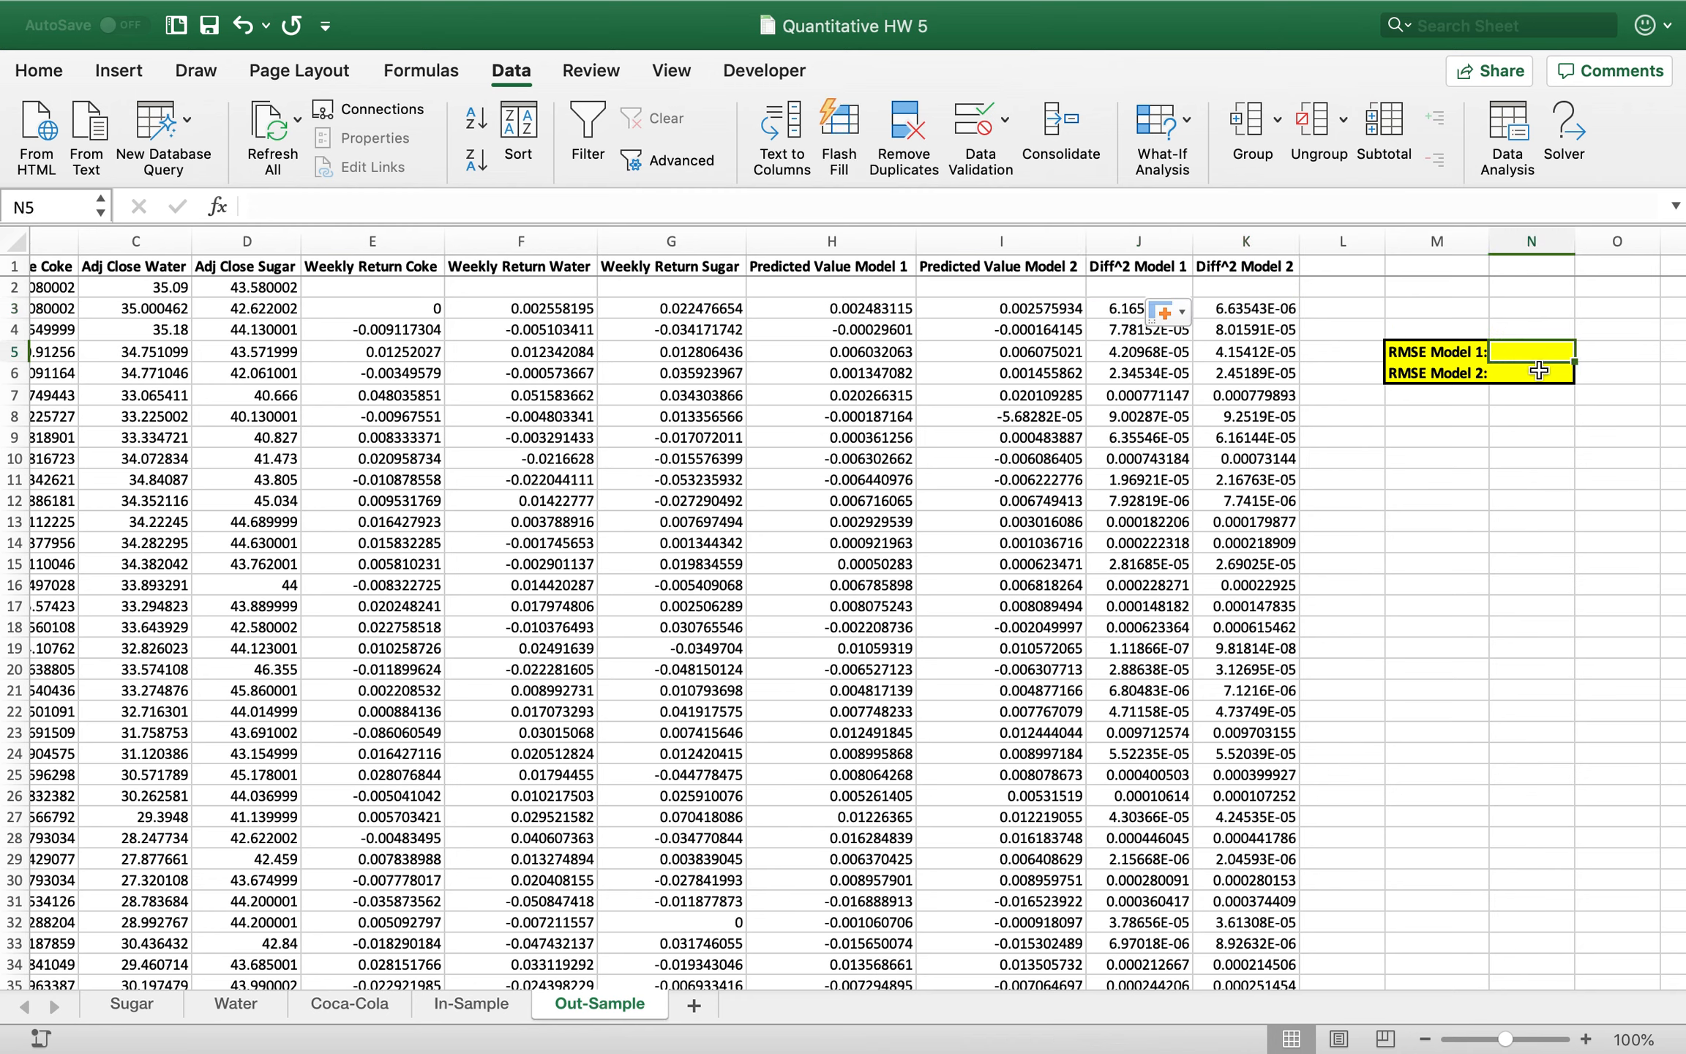
type("=sqr")
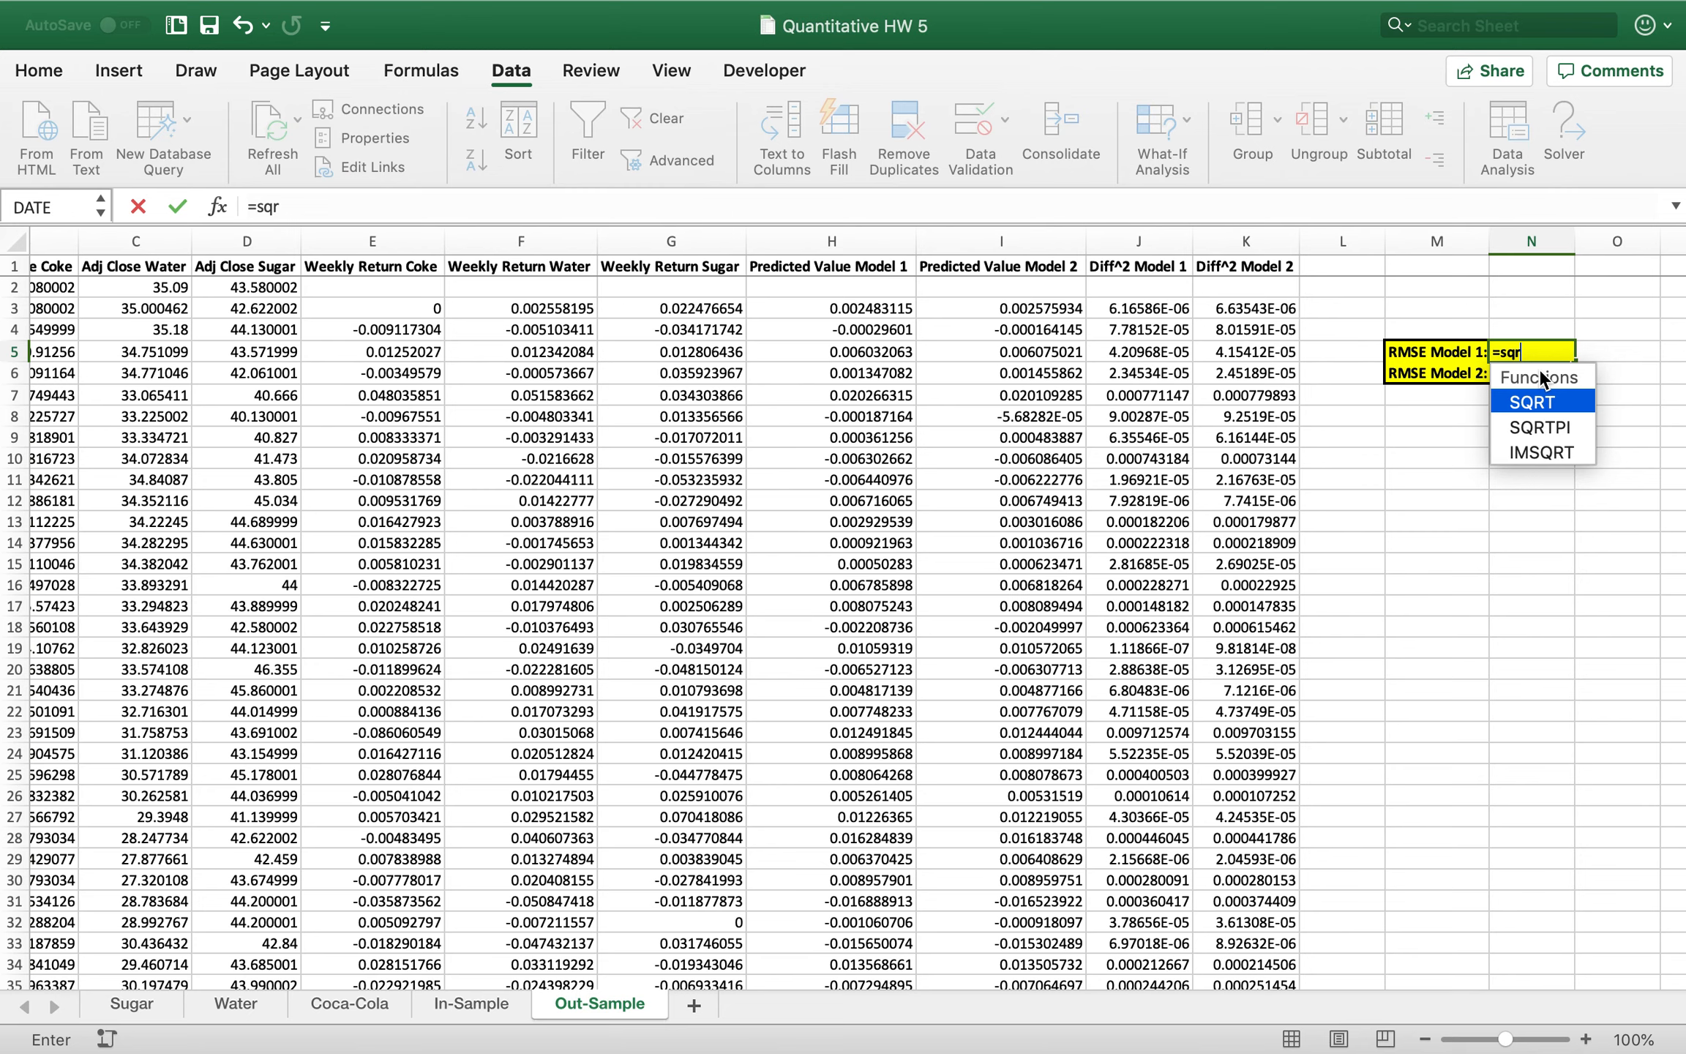
key("Tab")
type("ave")
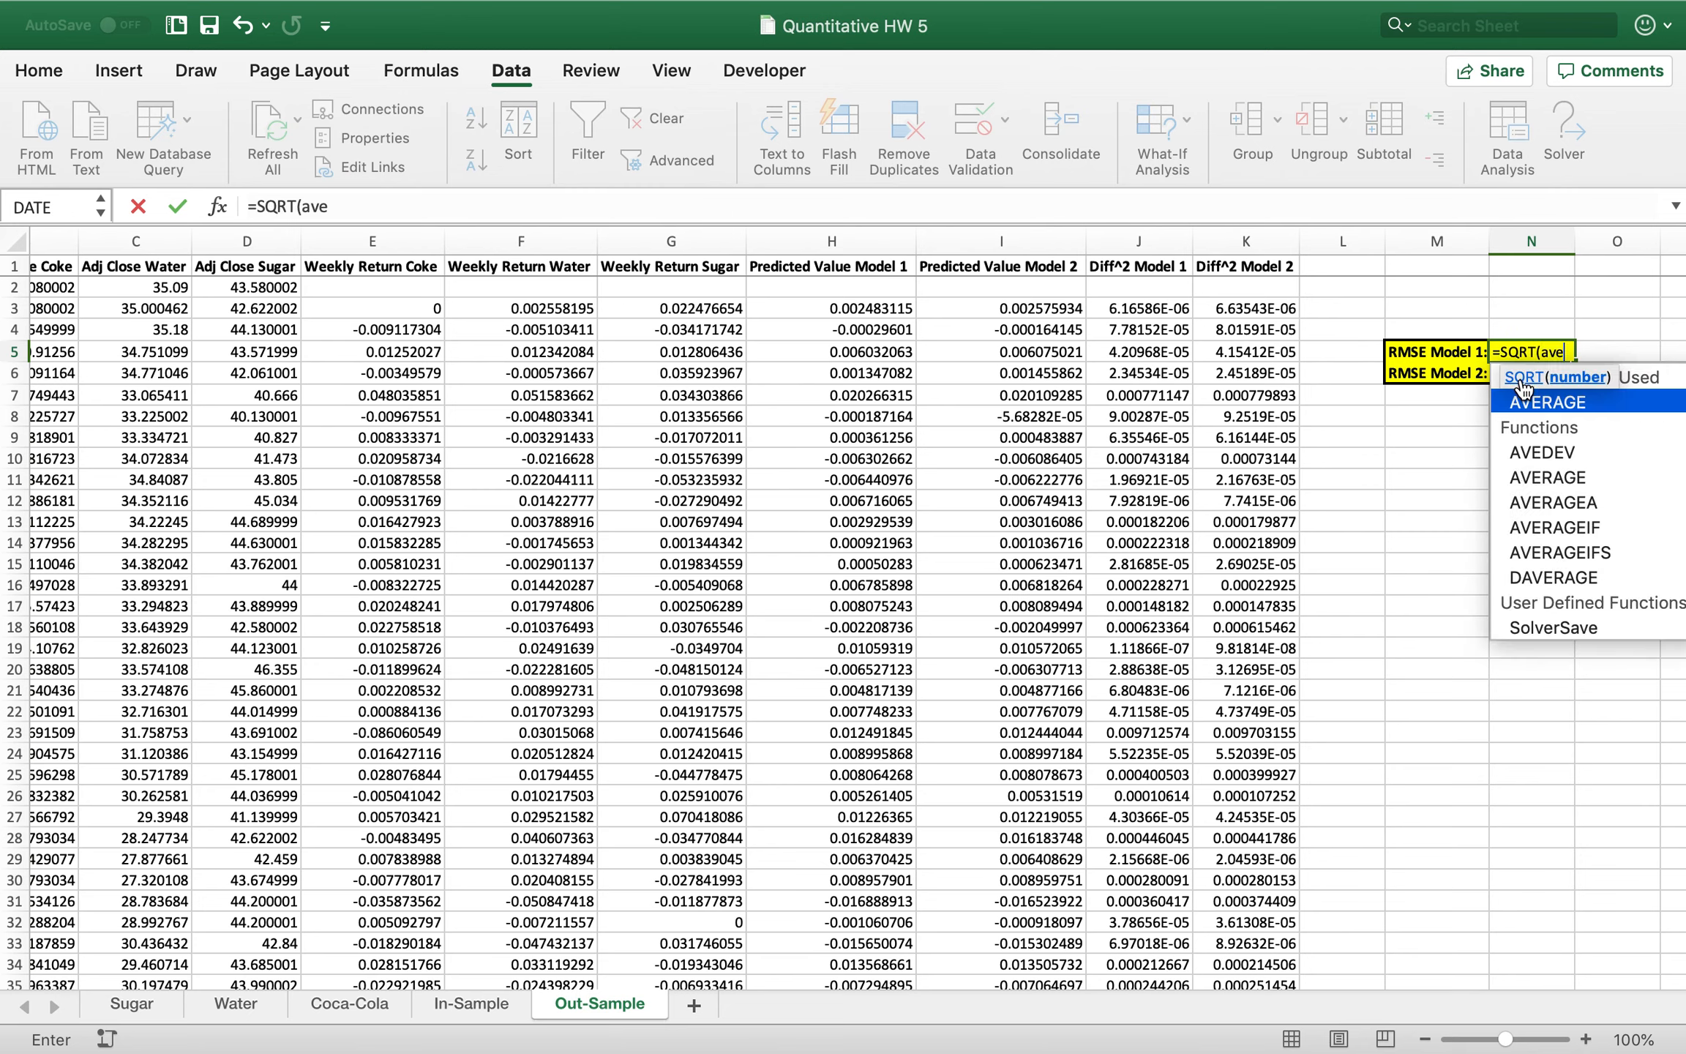
double_click(1521, 401)
left_click(1123, 313)
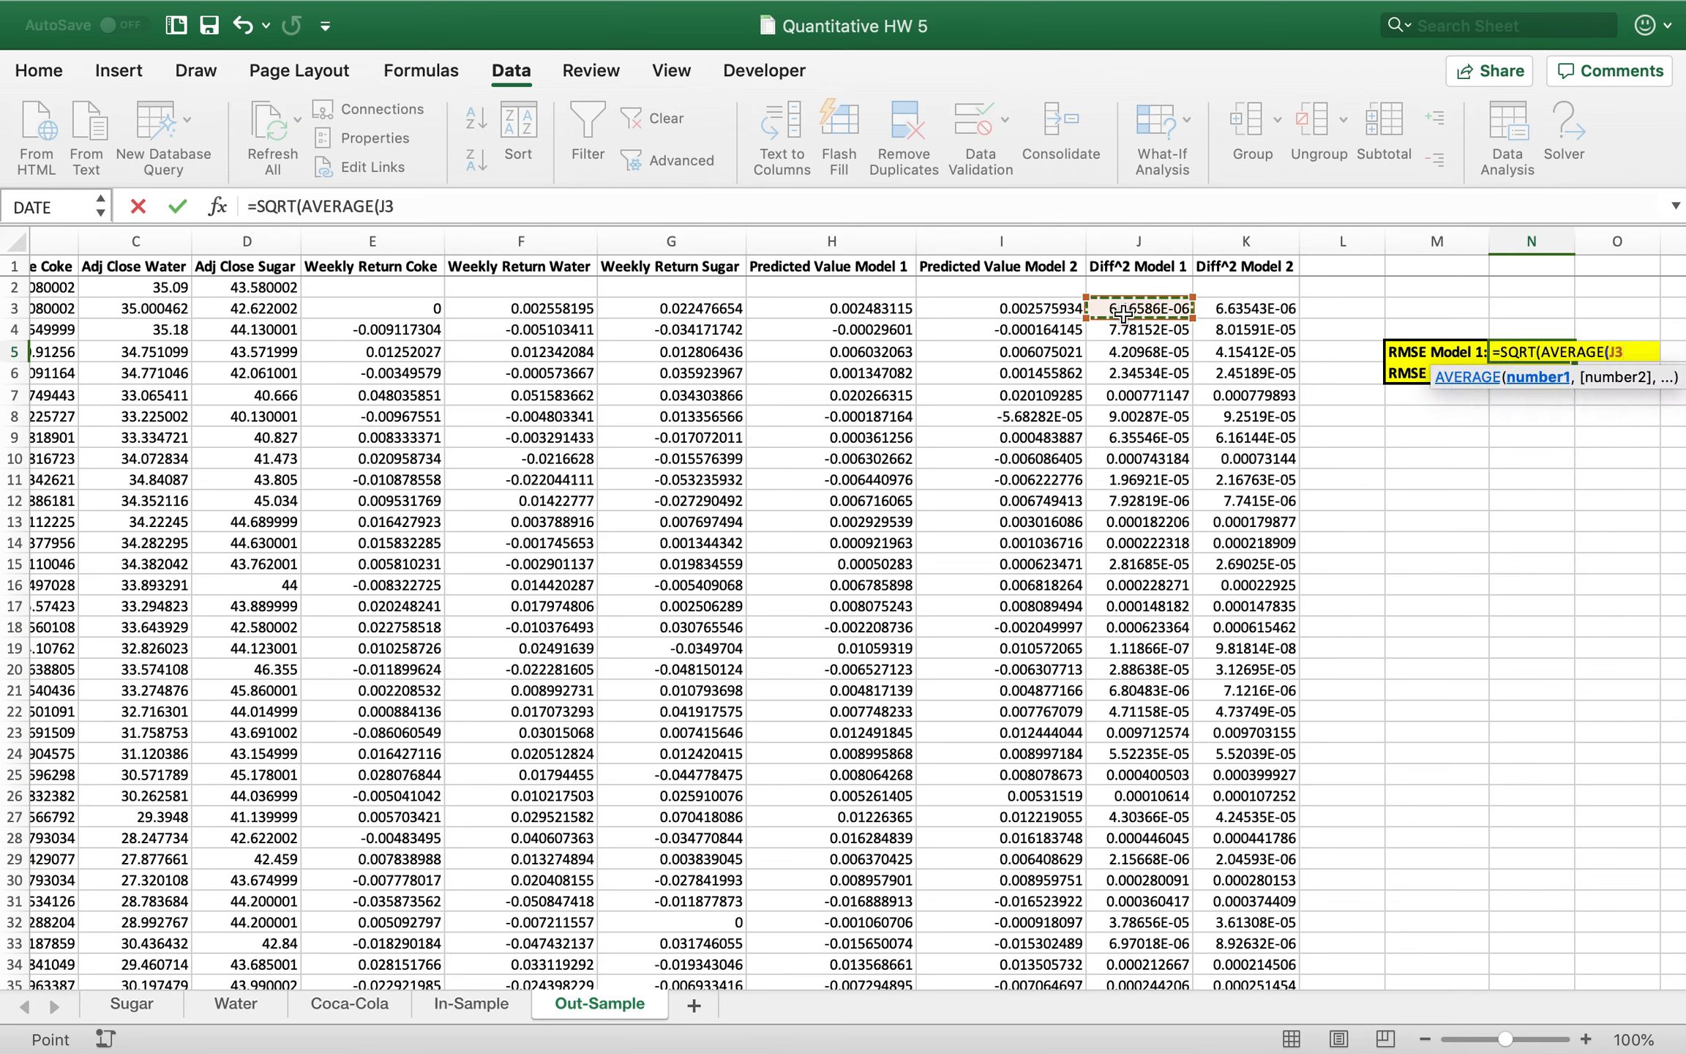
key("super+shift+Down")
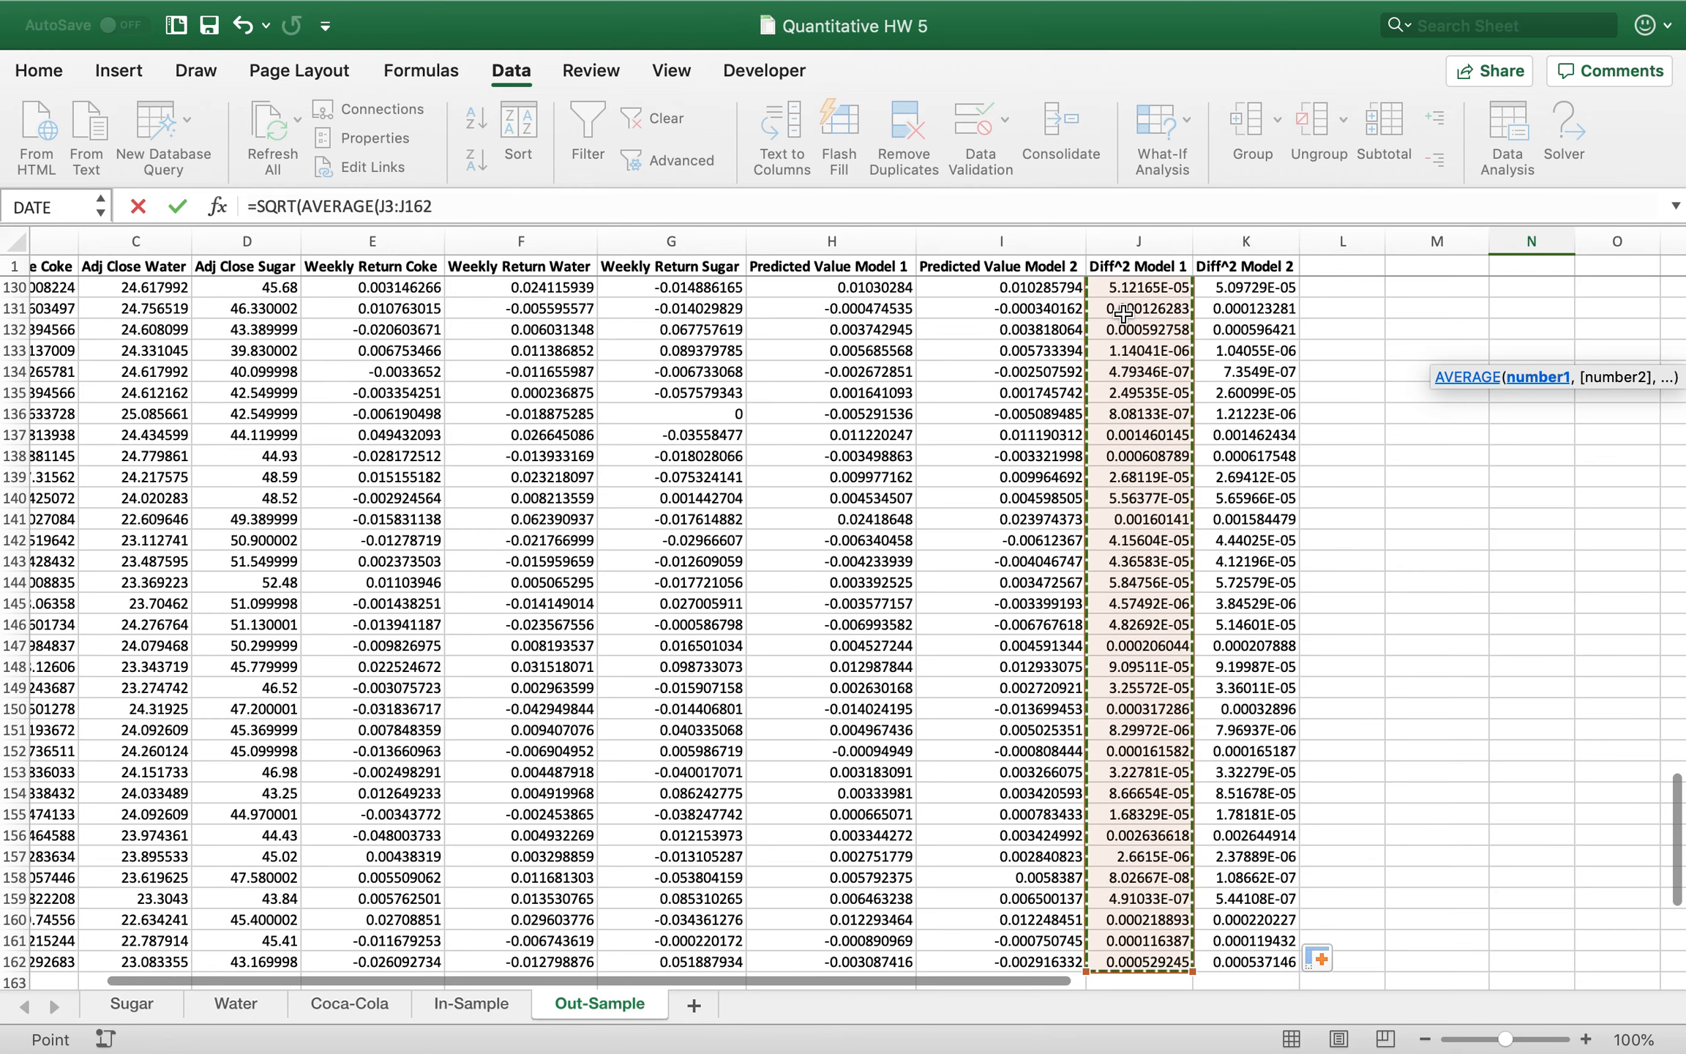
type("))")
key("Return")
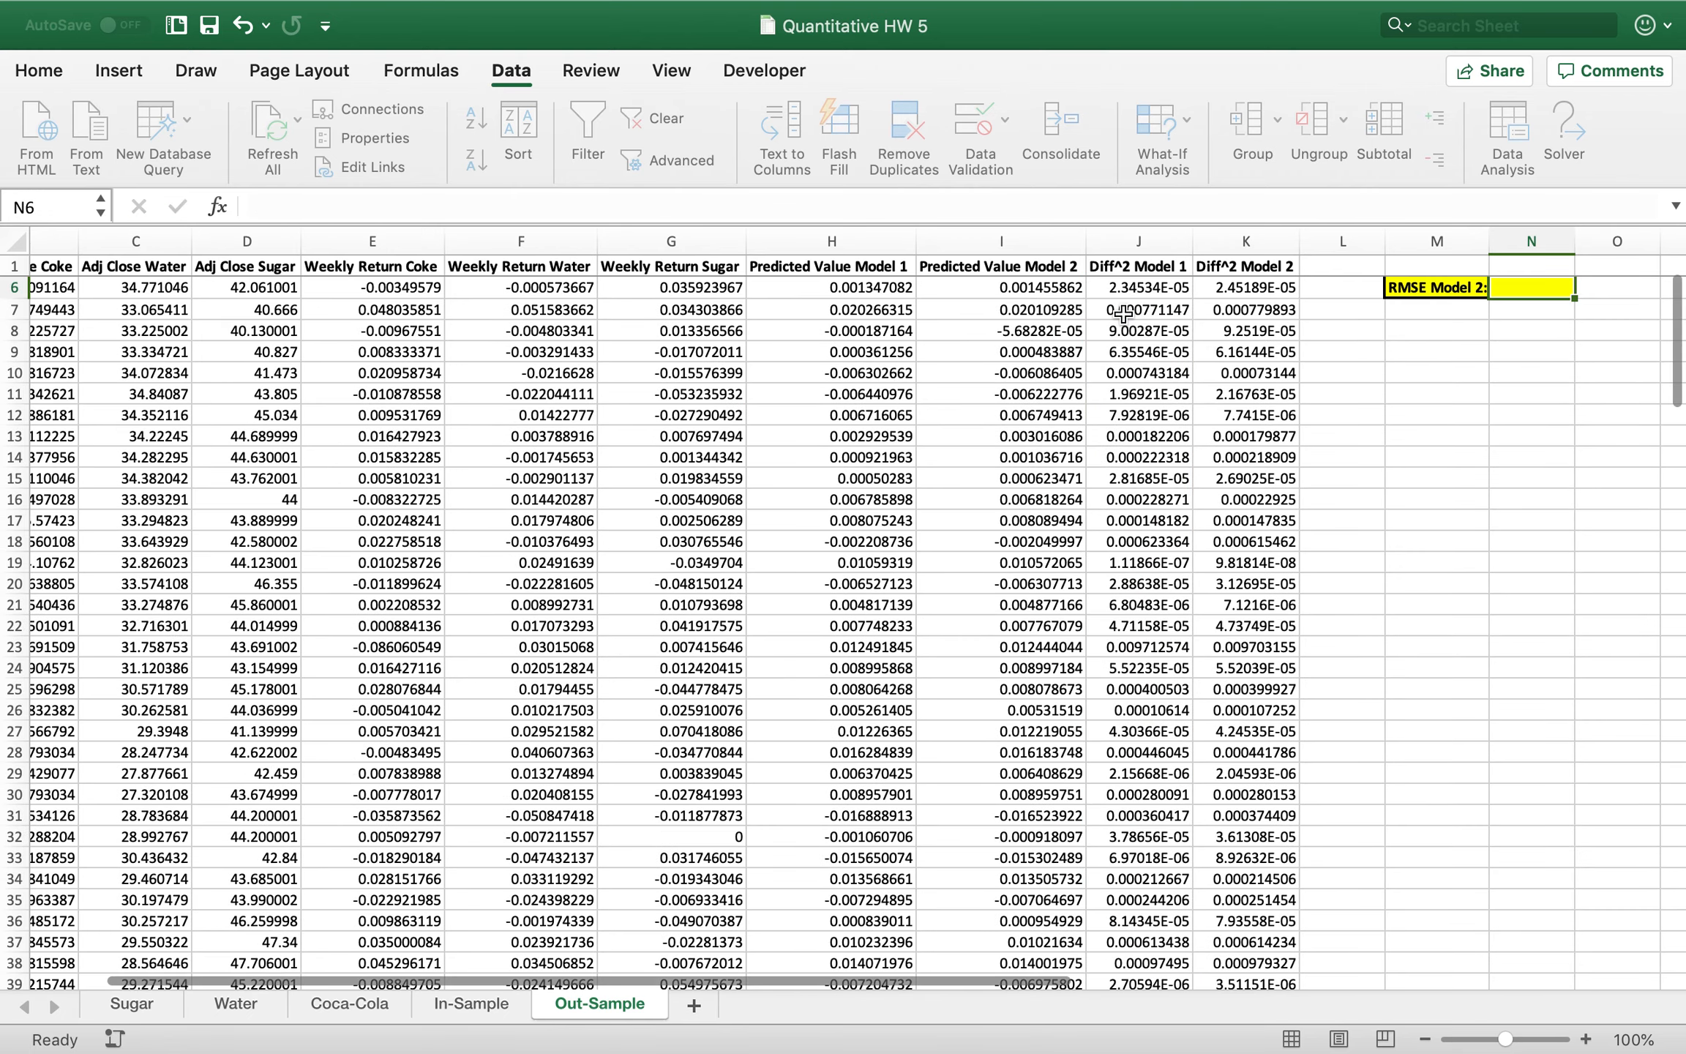
Calculate the Model 2 RMSE in N6 as =SQRT(AVERAGE(K3:K162))
scroll(1400, 399, "up", 2)
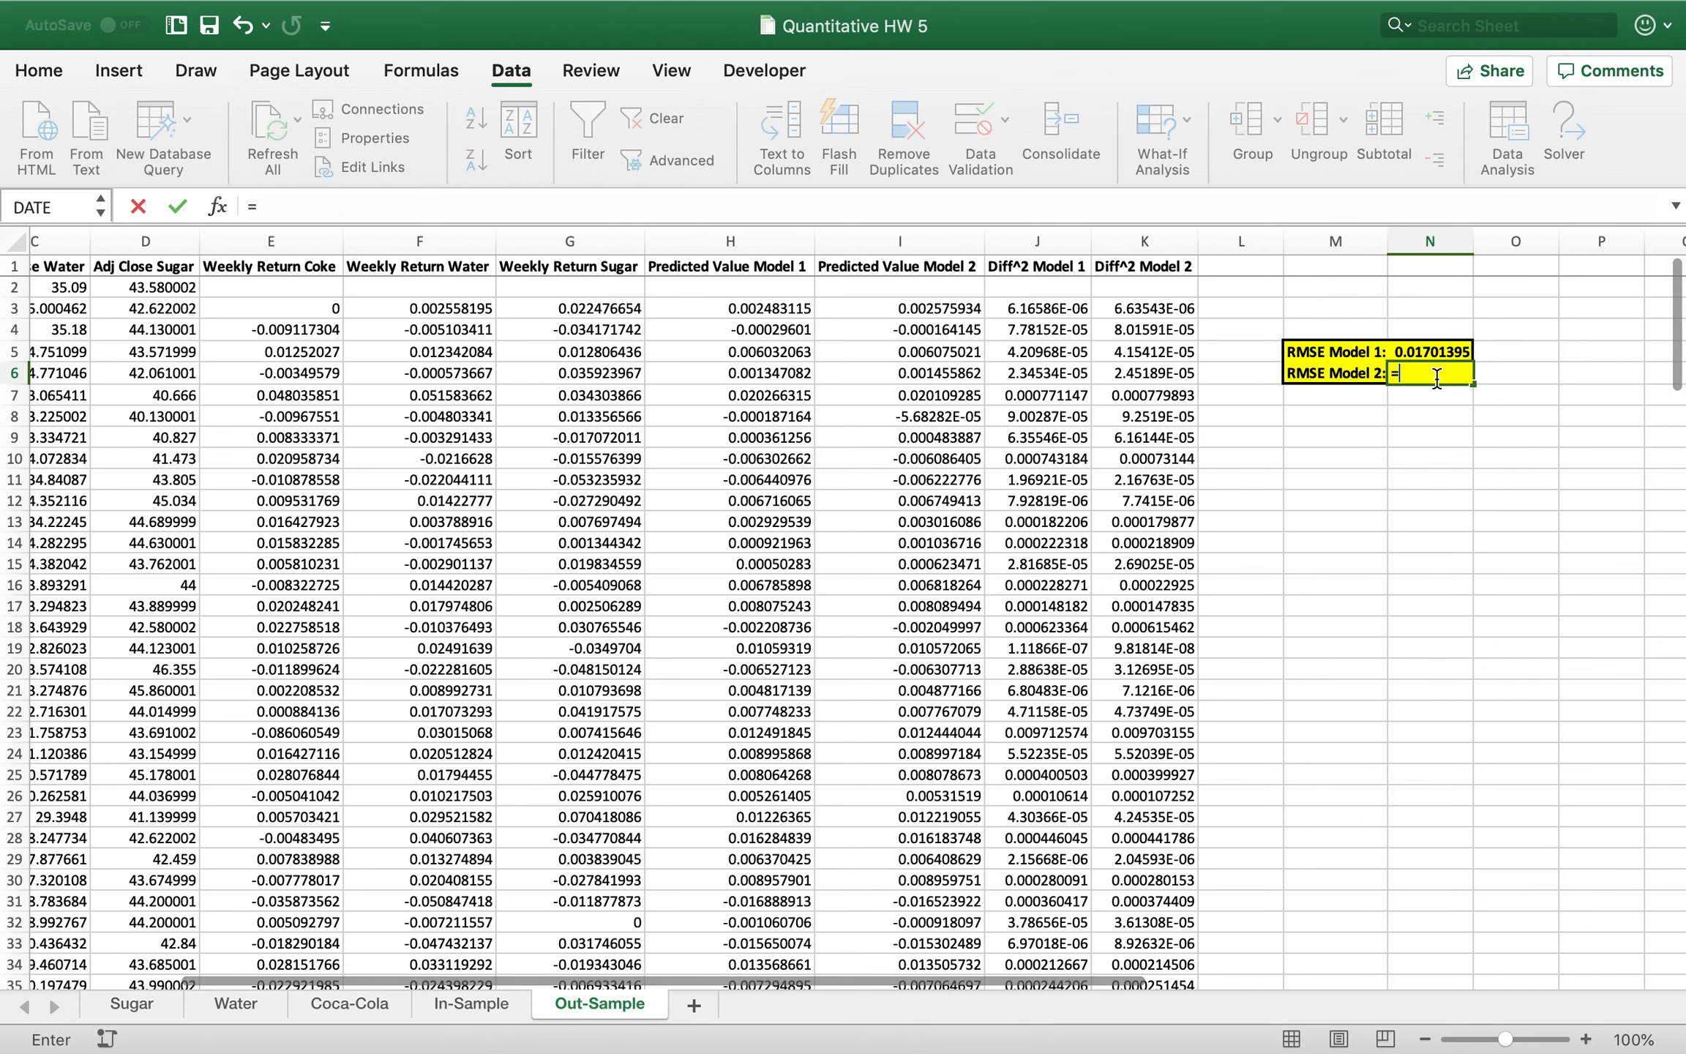
type("=sqrt(")
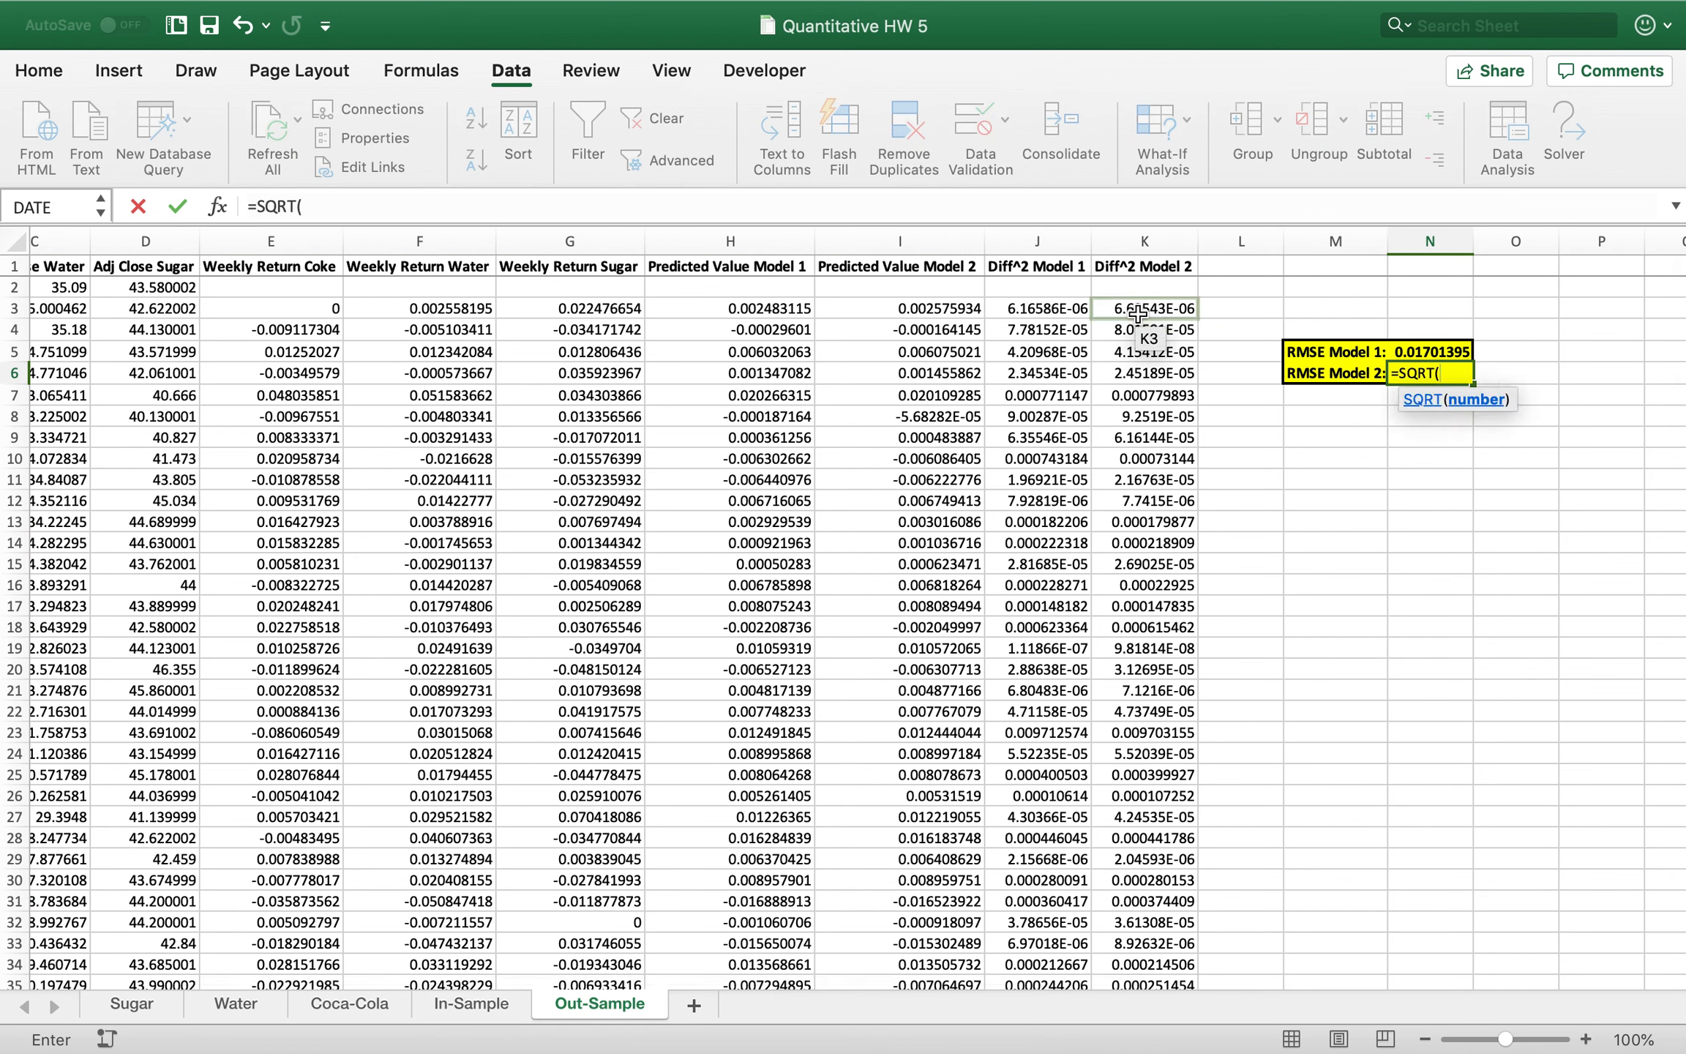
type("K")
key("BackSpace")
type("av")
key("Tab")
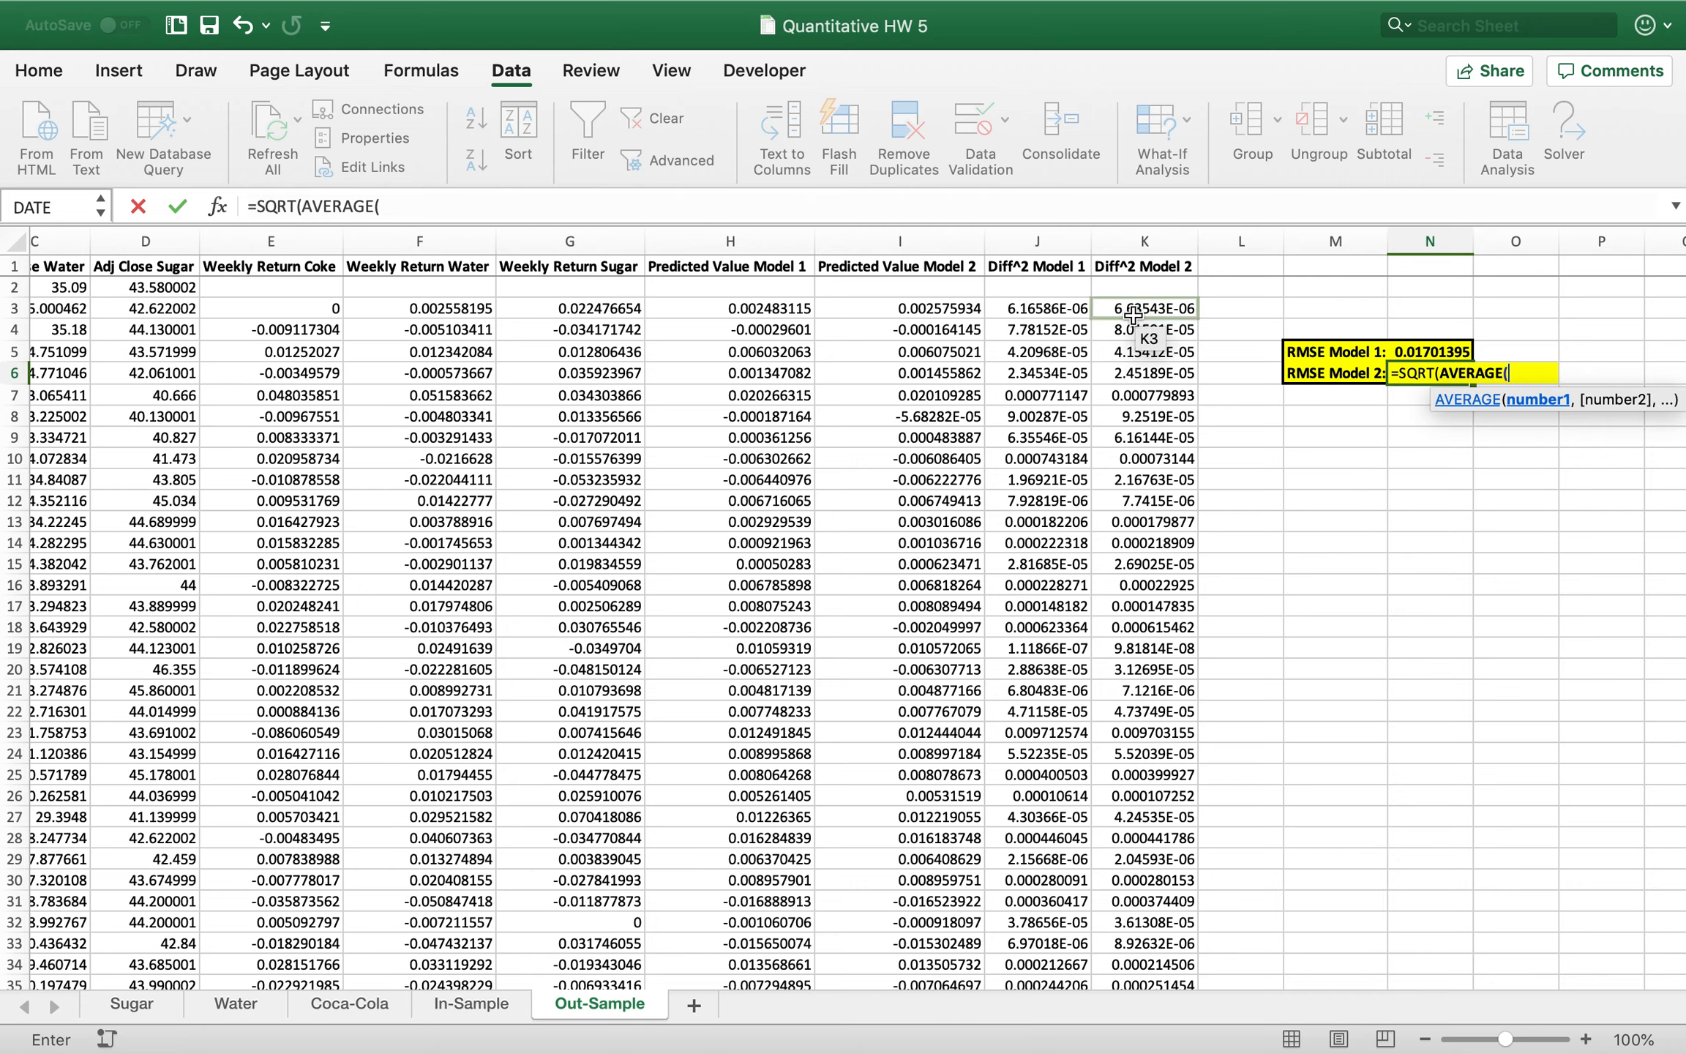
left_click(1144, 308)
key("super+shift+Down")
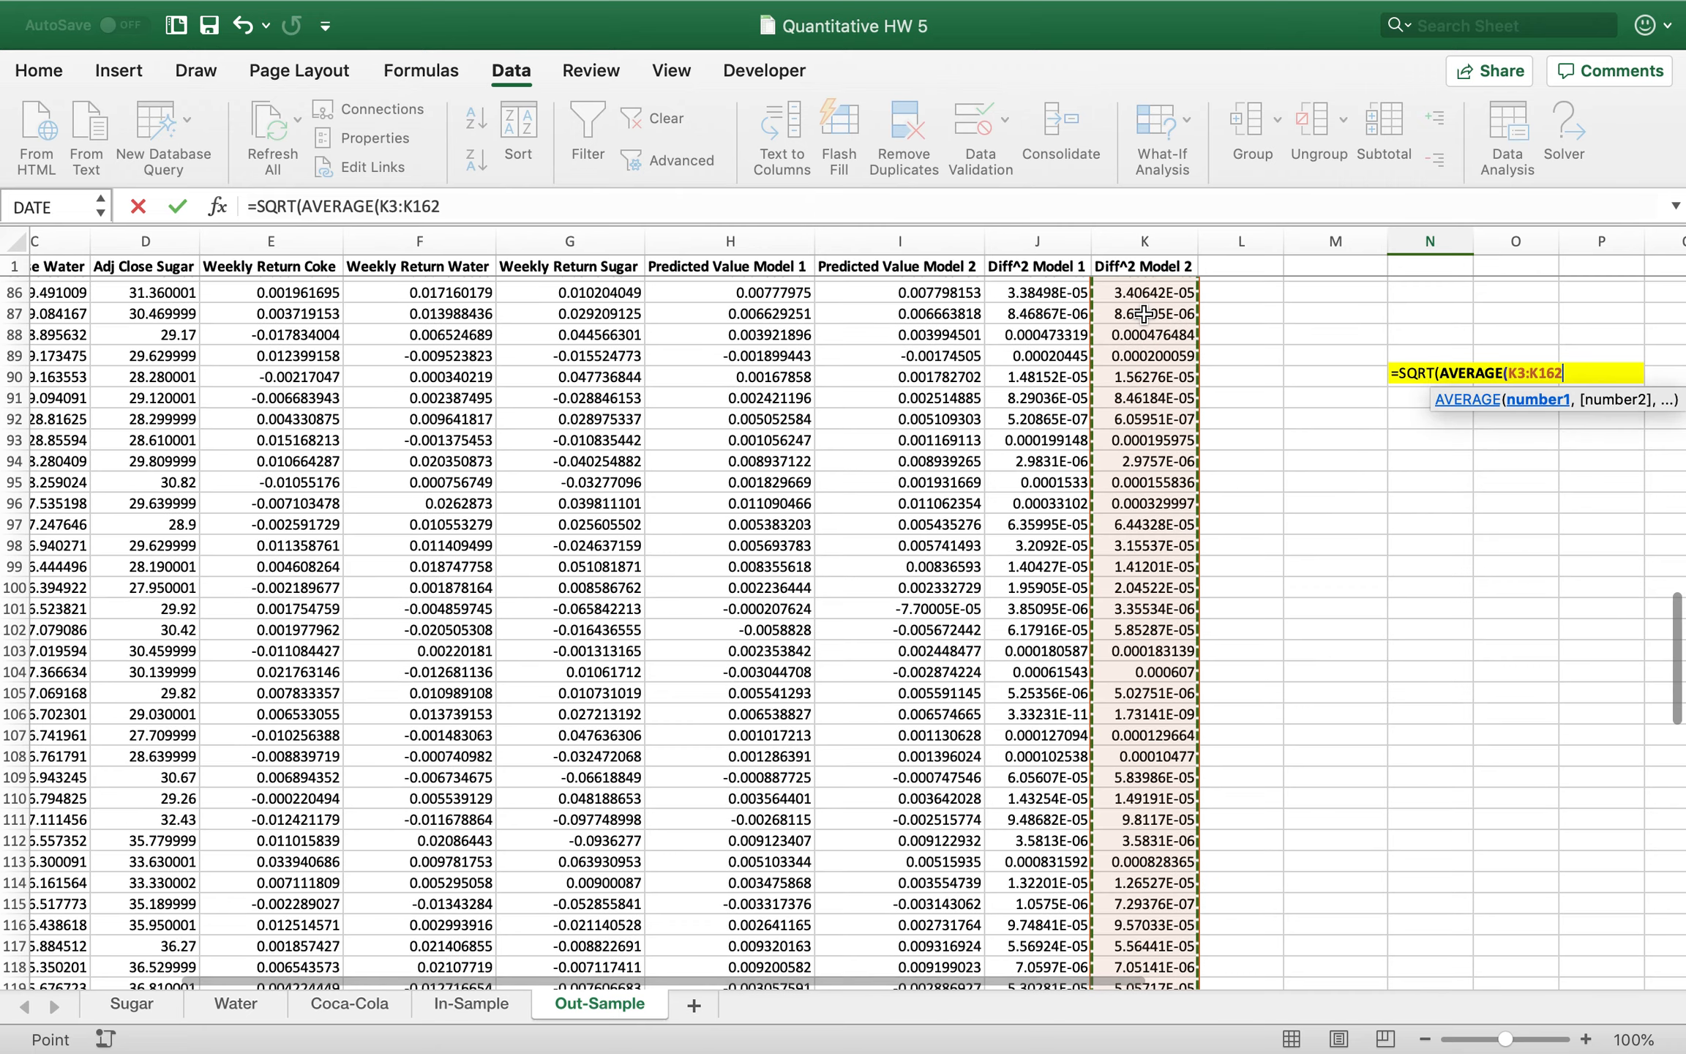
type("))")
key("Return")
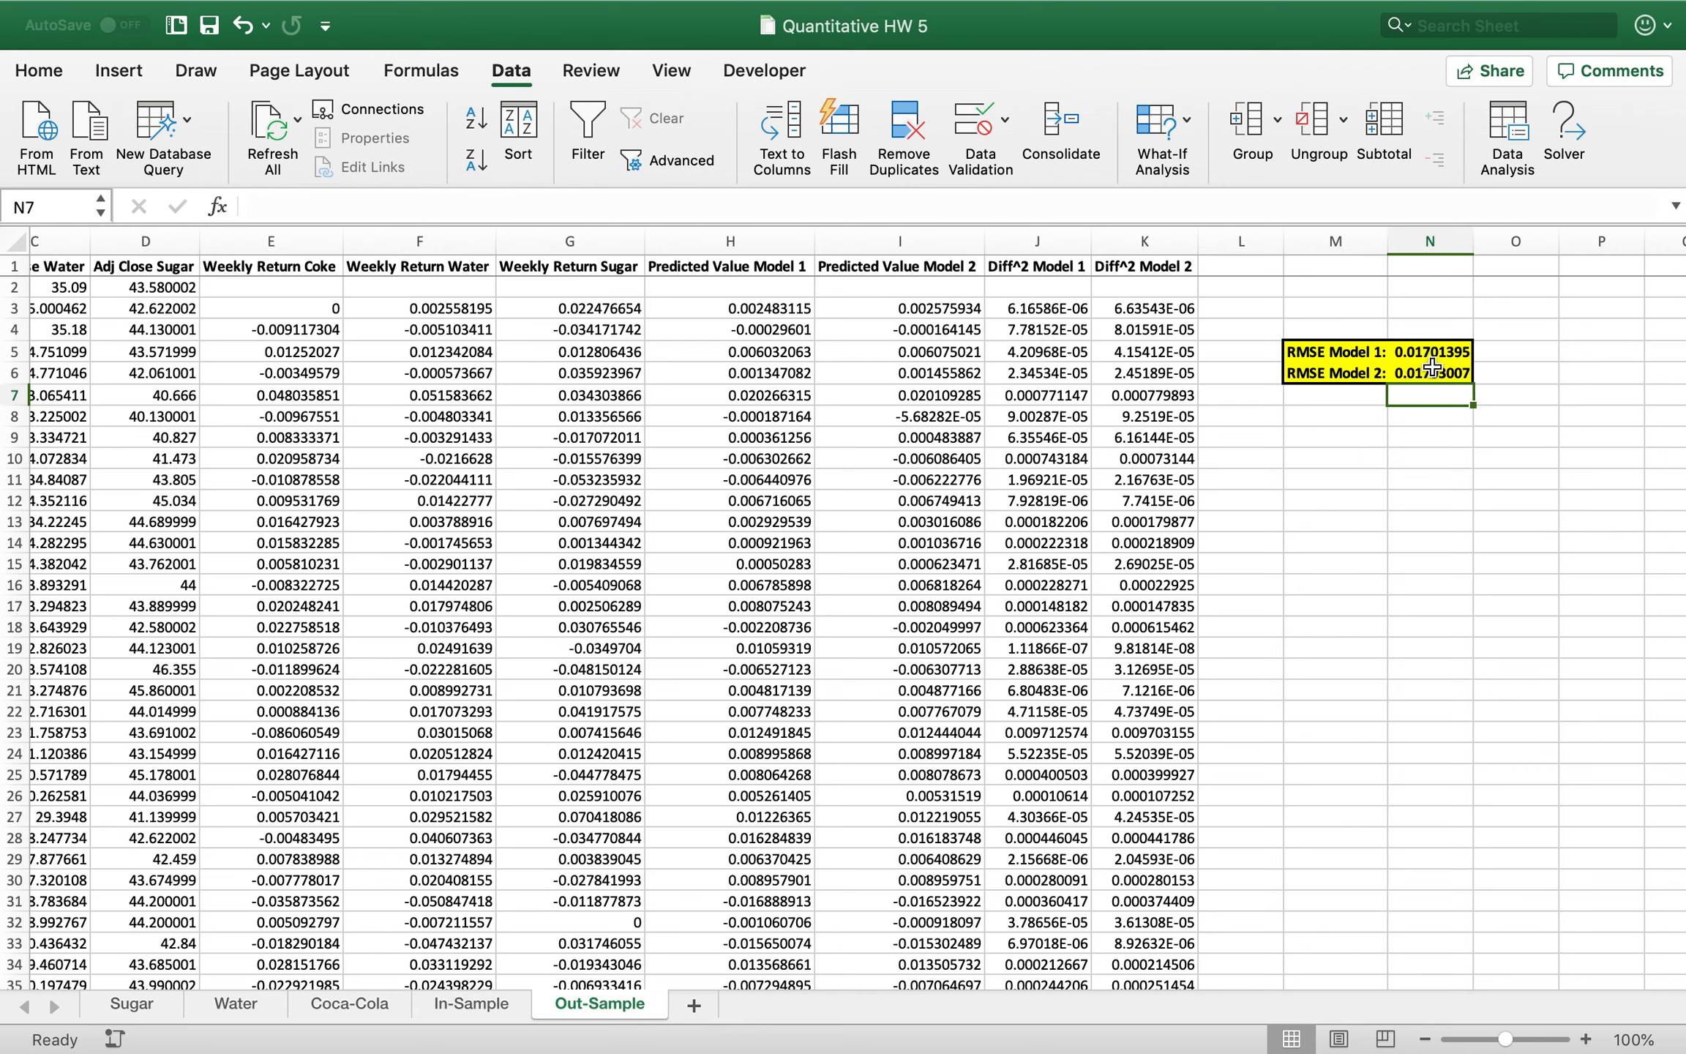
Highlight the RMSE Model 1 label and value in M5:N5 with the standard light green fill
left_click_drag(1434, 351, 1328, 350)
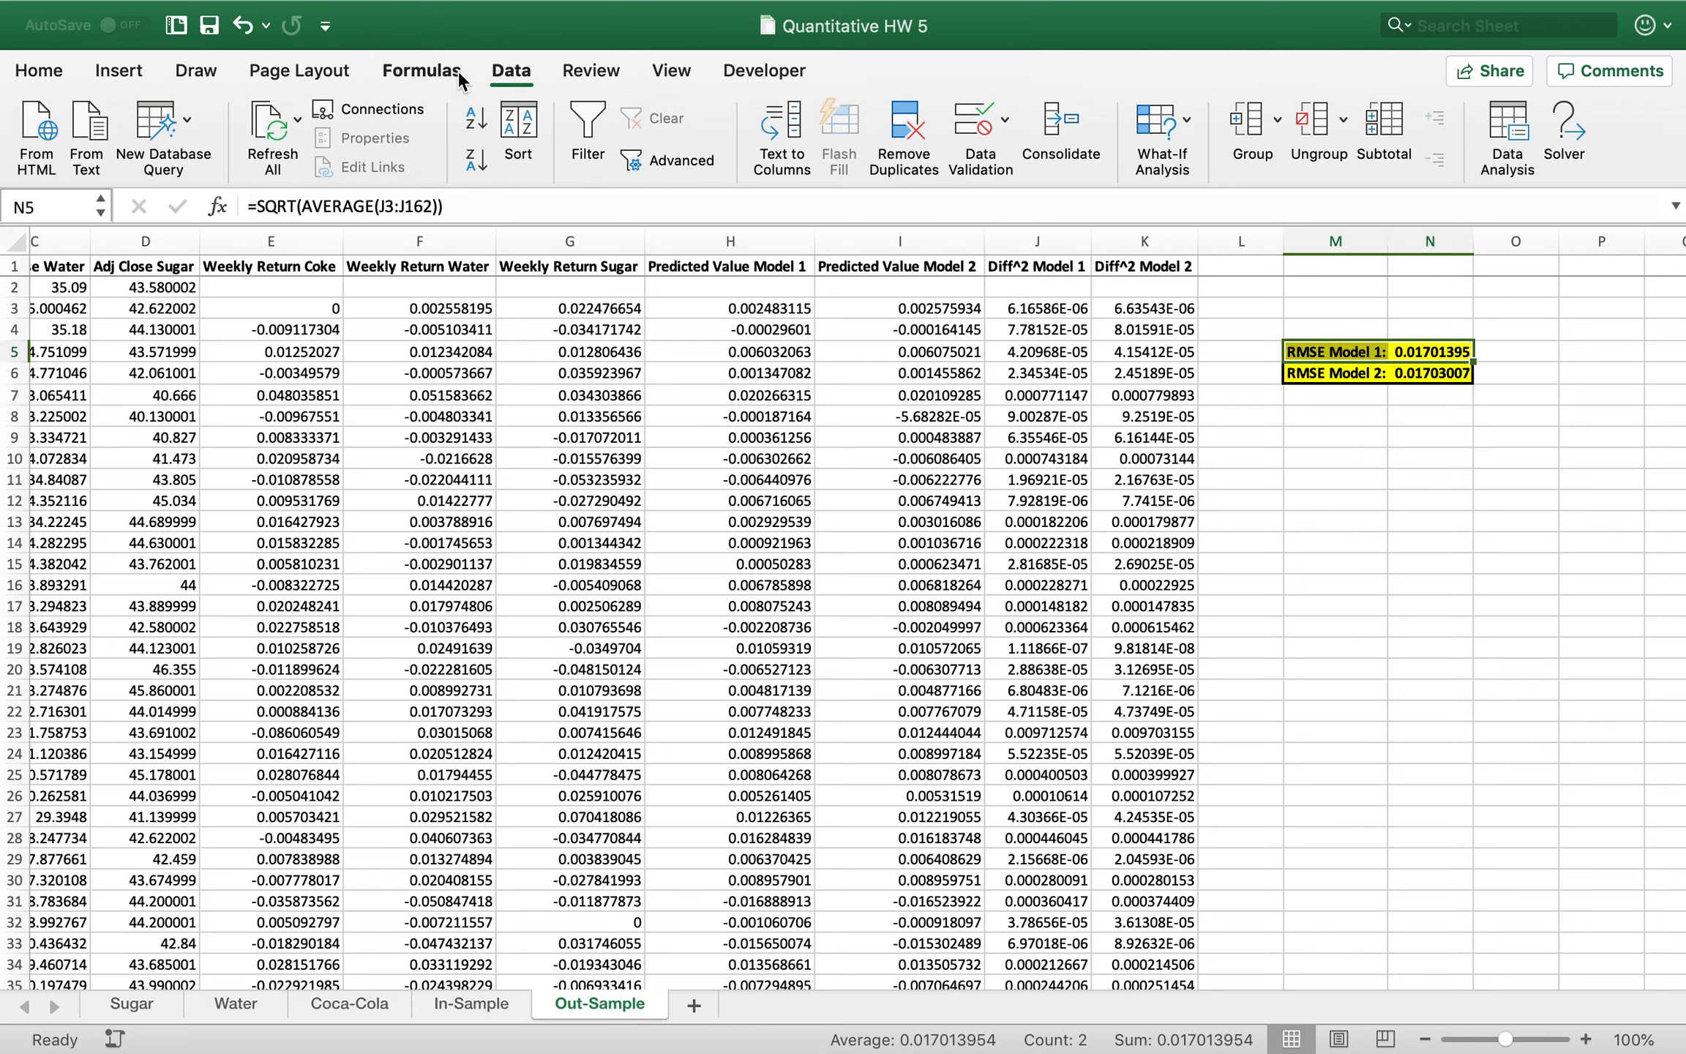
left_click(36, 74)
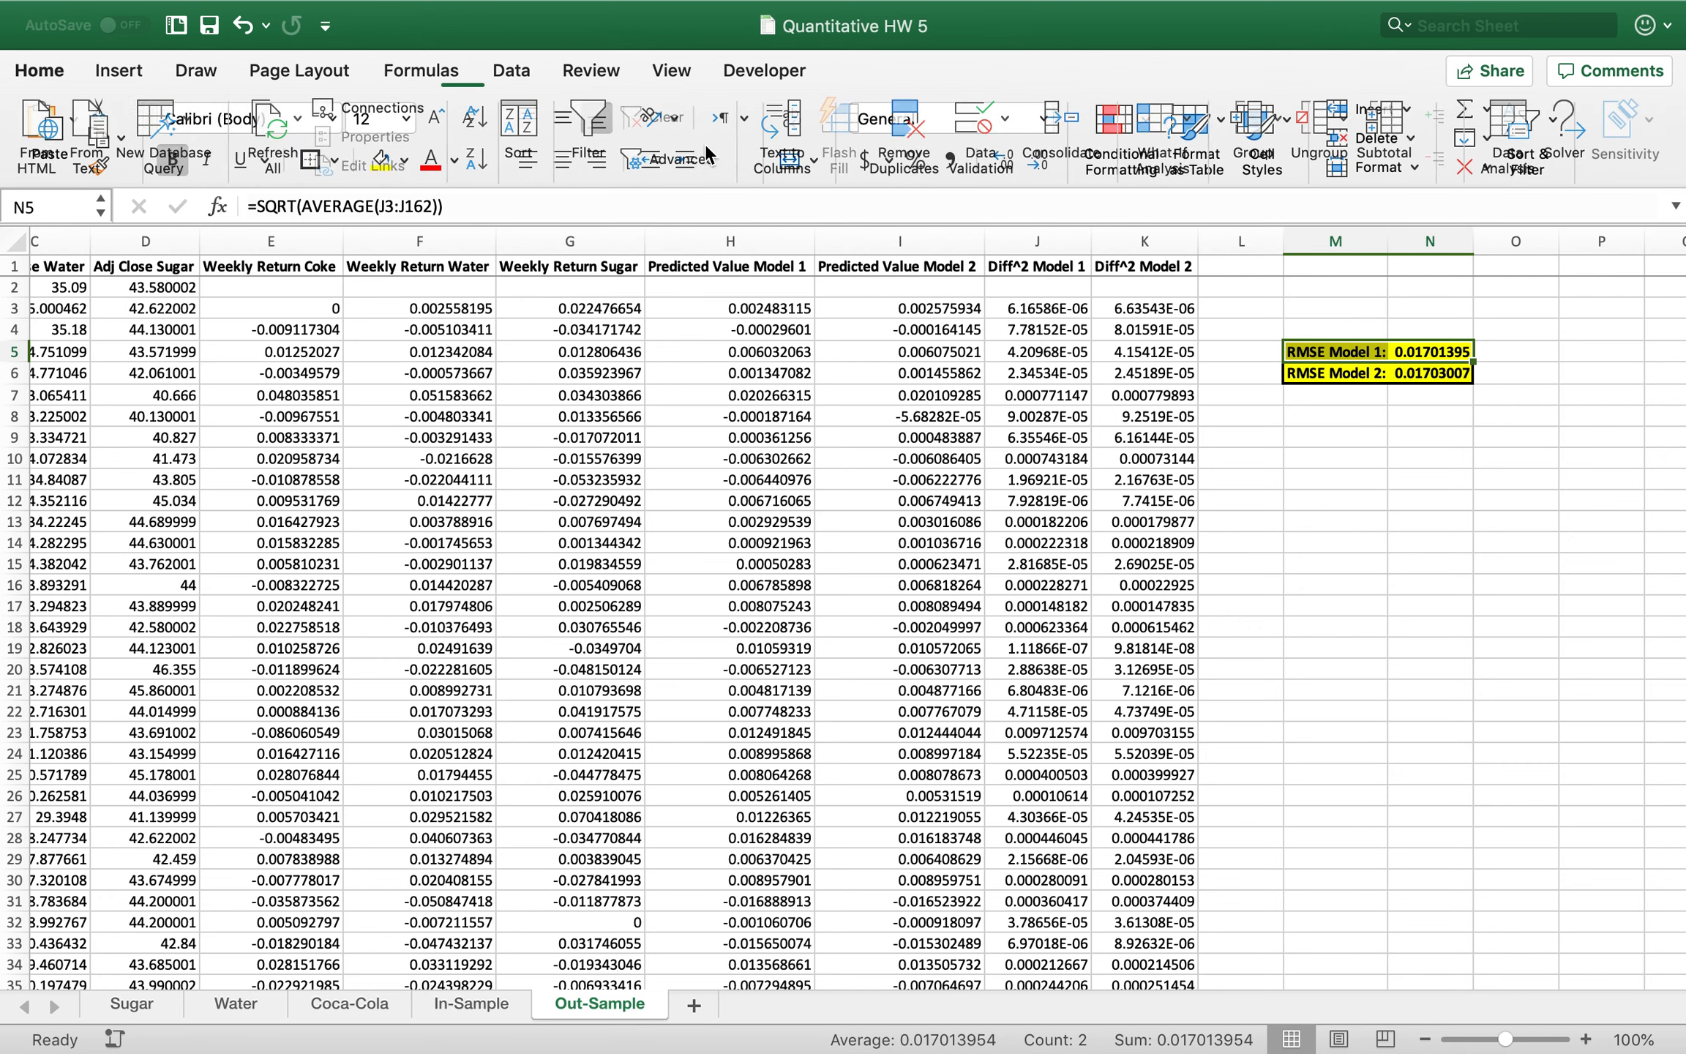
left_click(398, 159)
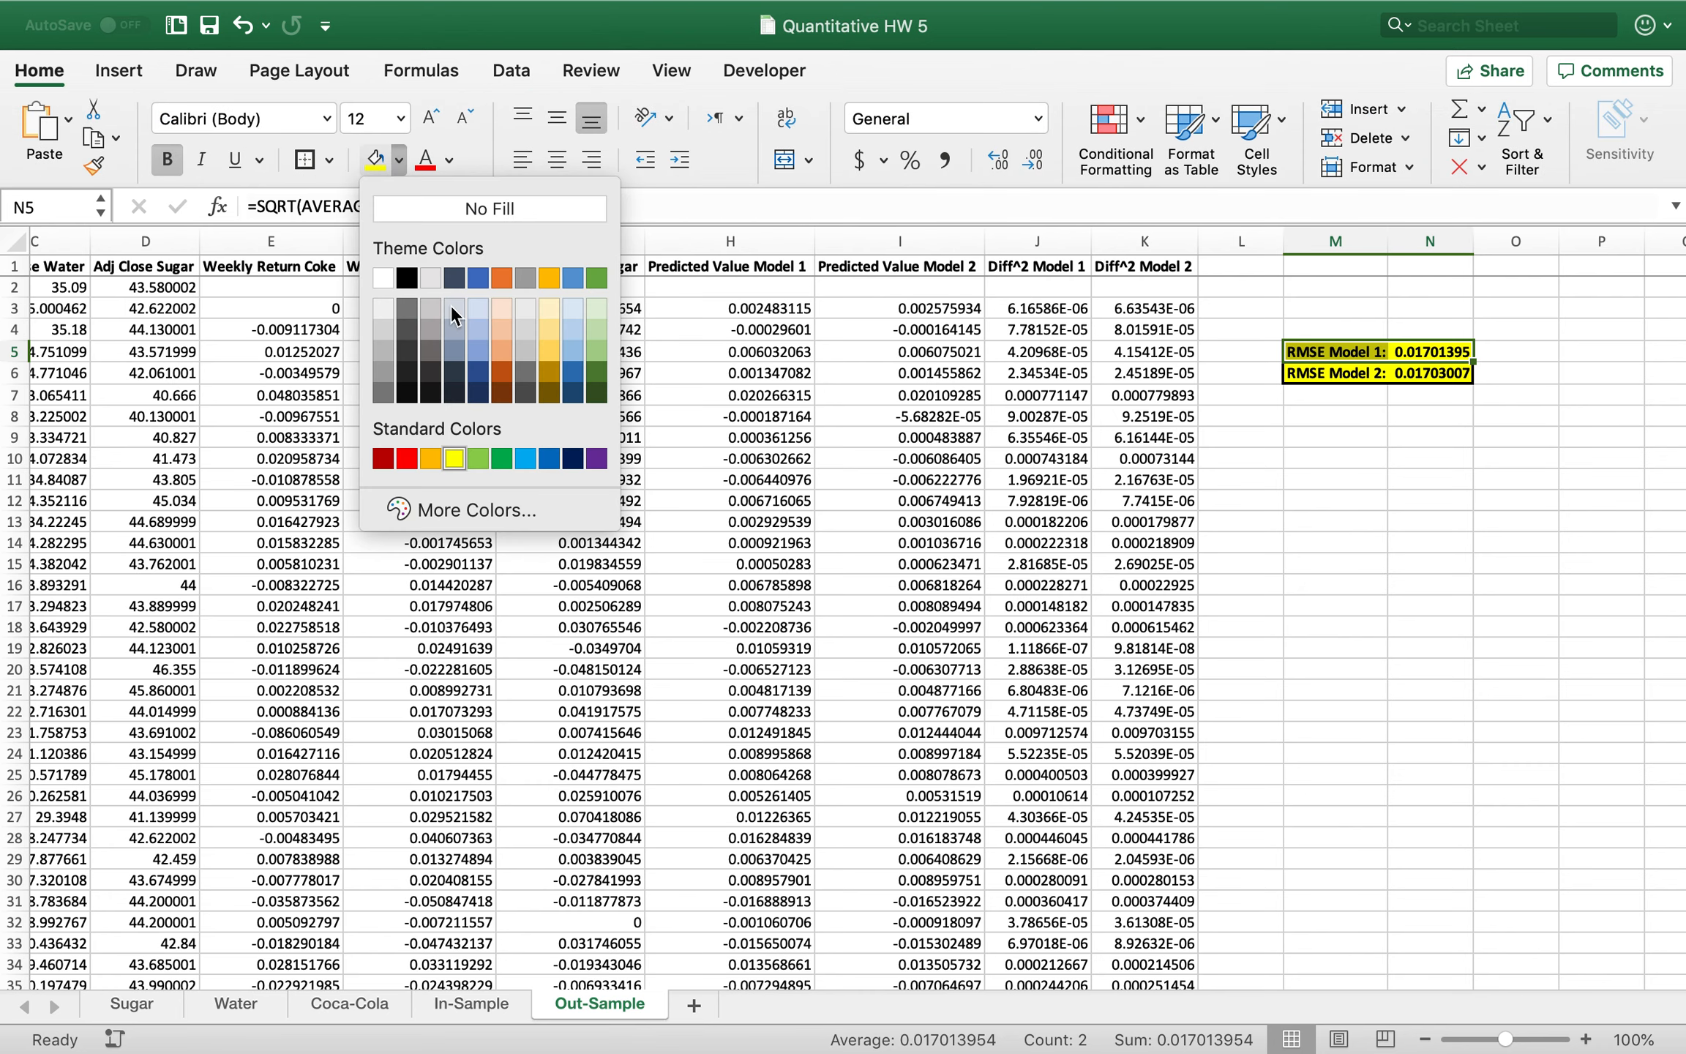
left_click(477, 458)
left_click(1320, 438)
Look over the Out-Sample columns and save the workbook
scroll(1394, 408, "left", 2)
scroll(1394, 409, "left", 8)
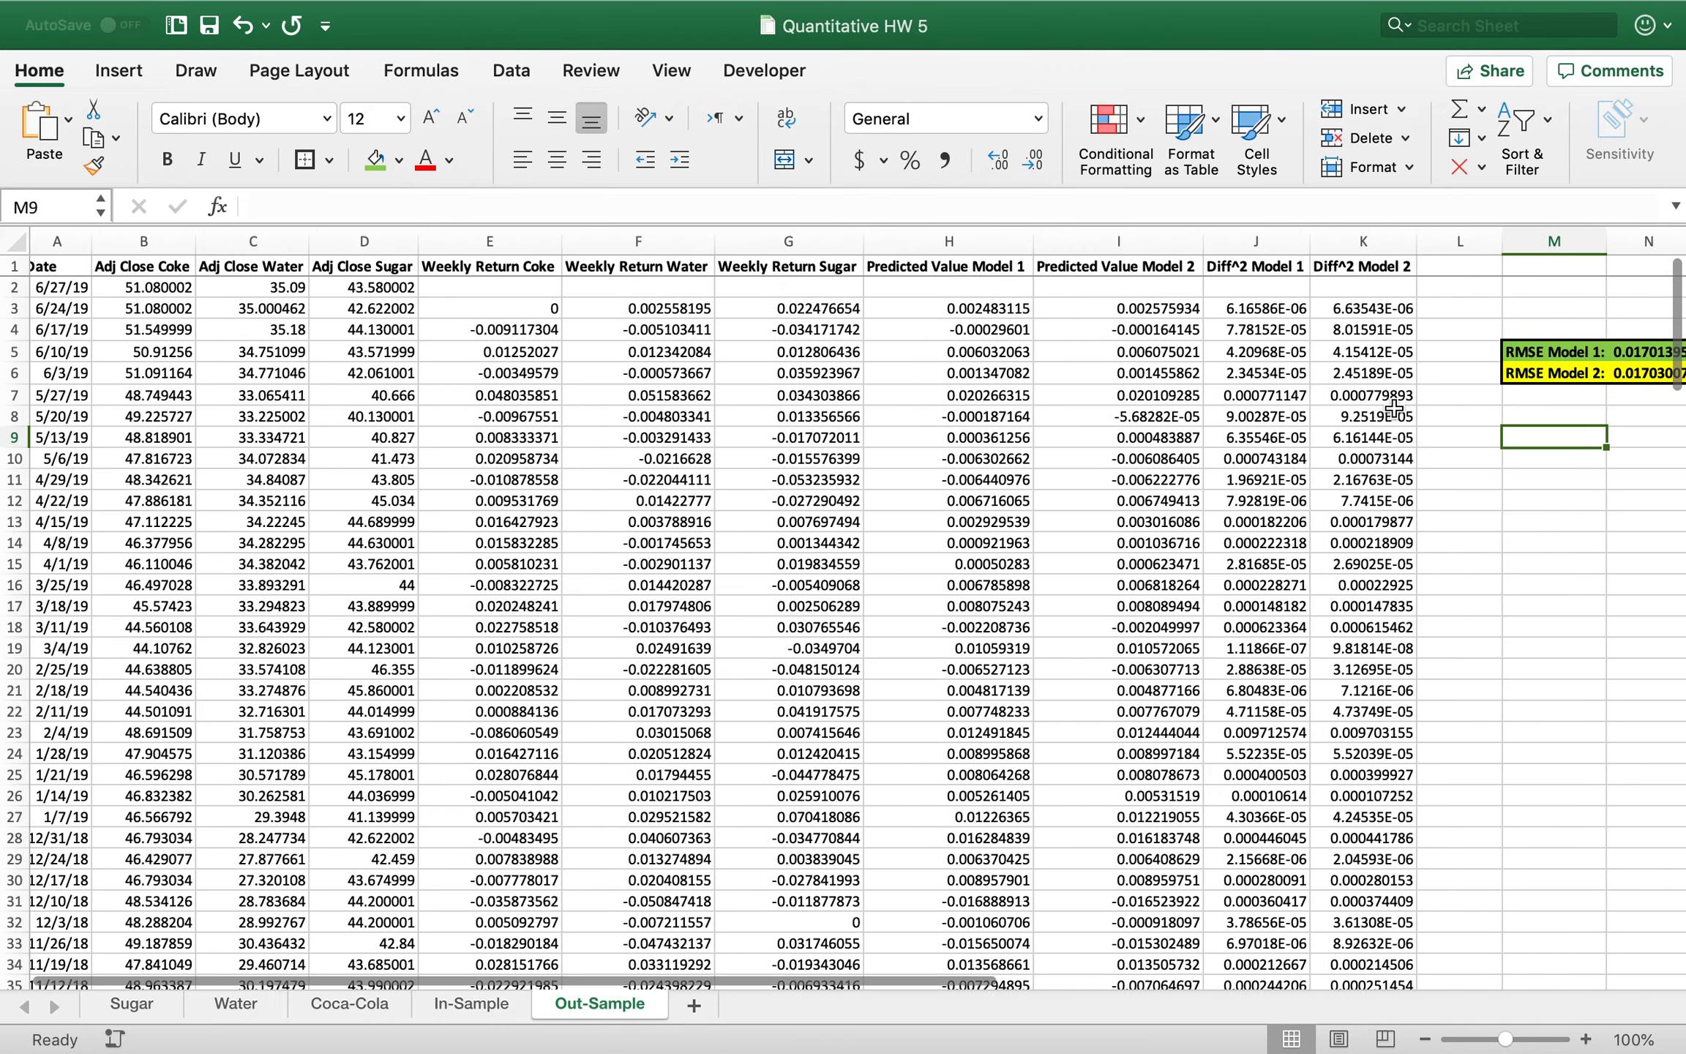
scroll(1289, 680, "right", 1)
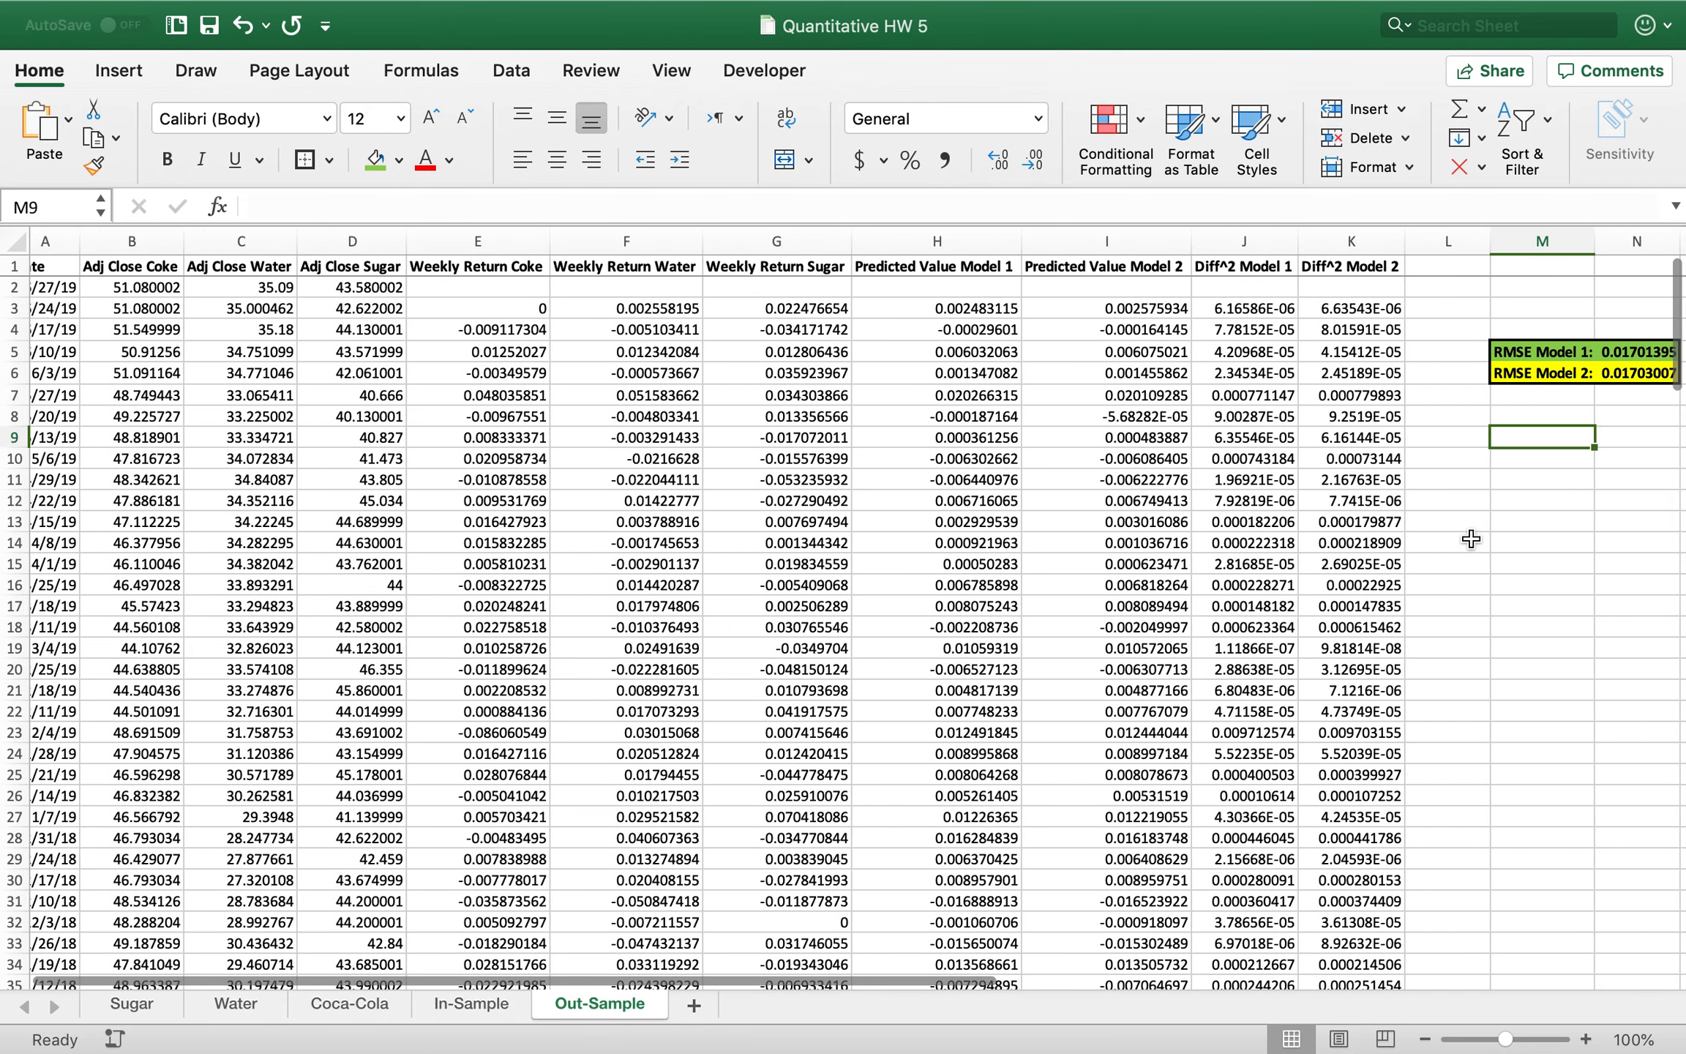
scroll(1471, 538, "right", 2)
scroll(1471, 538, "right", 2)
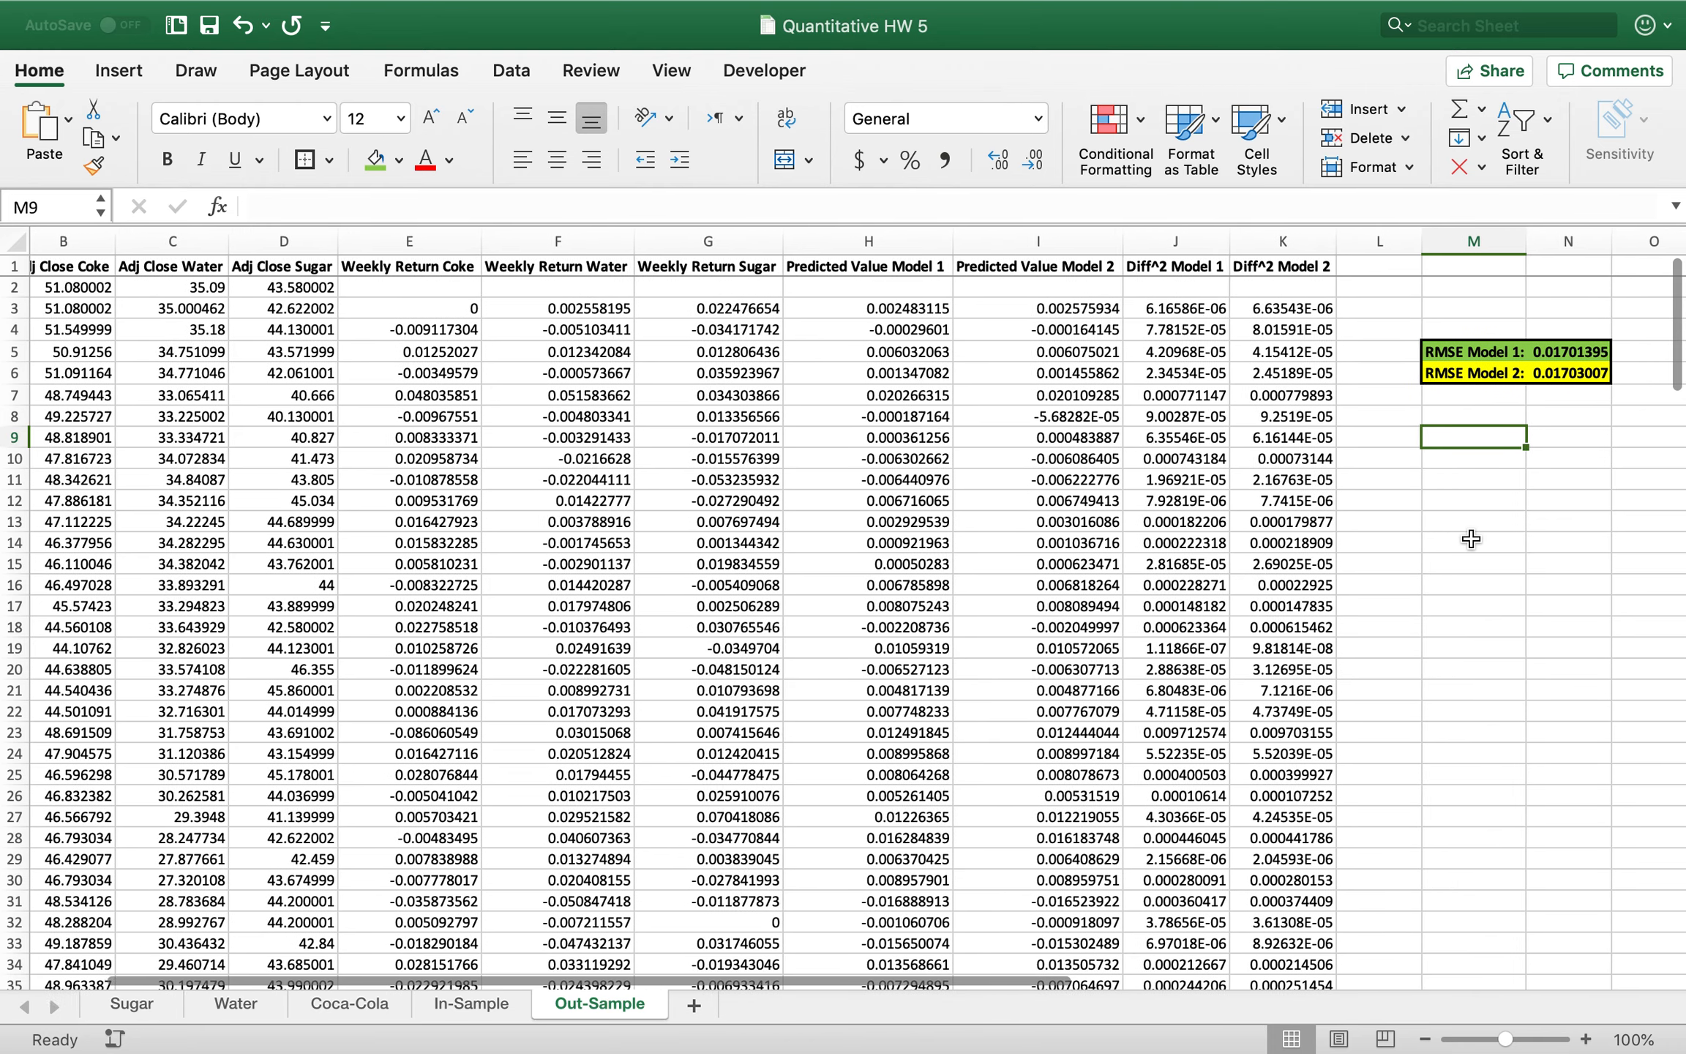
key("super+s")
Review the Model 1 formulas for the predicted value in H3, the squared difference in J3 and the RMSE in N5
scroll(1471, 539, "left", 2)
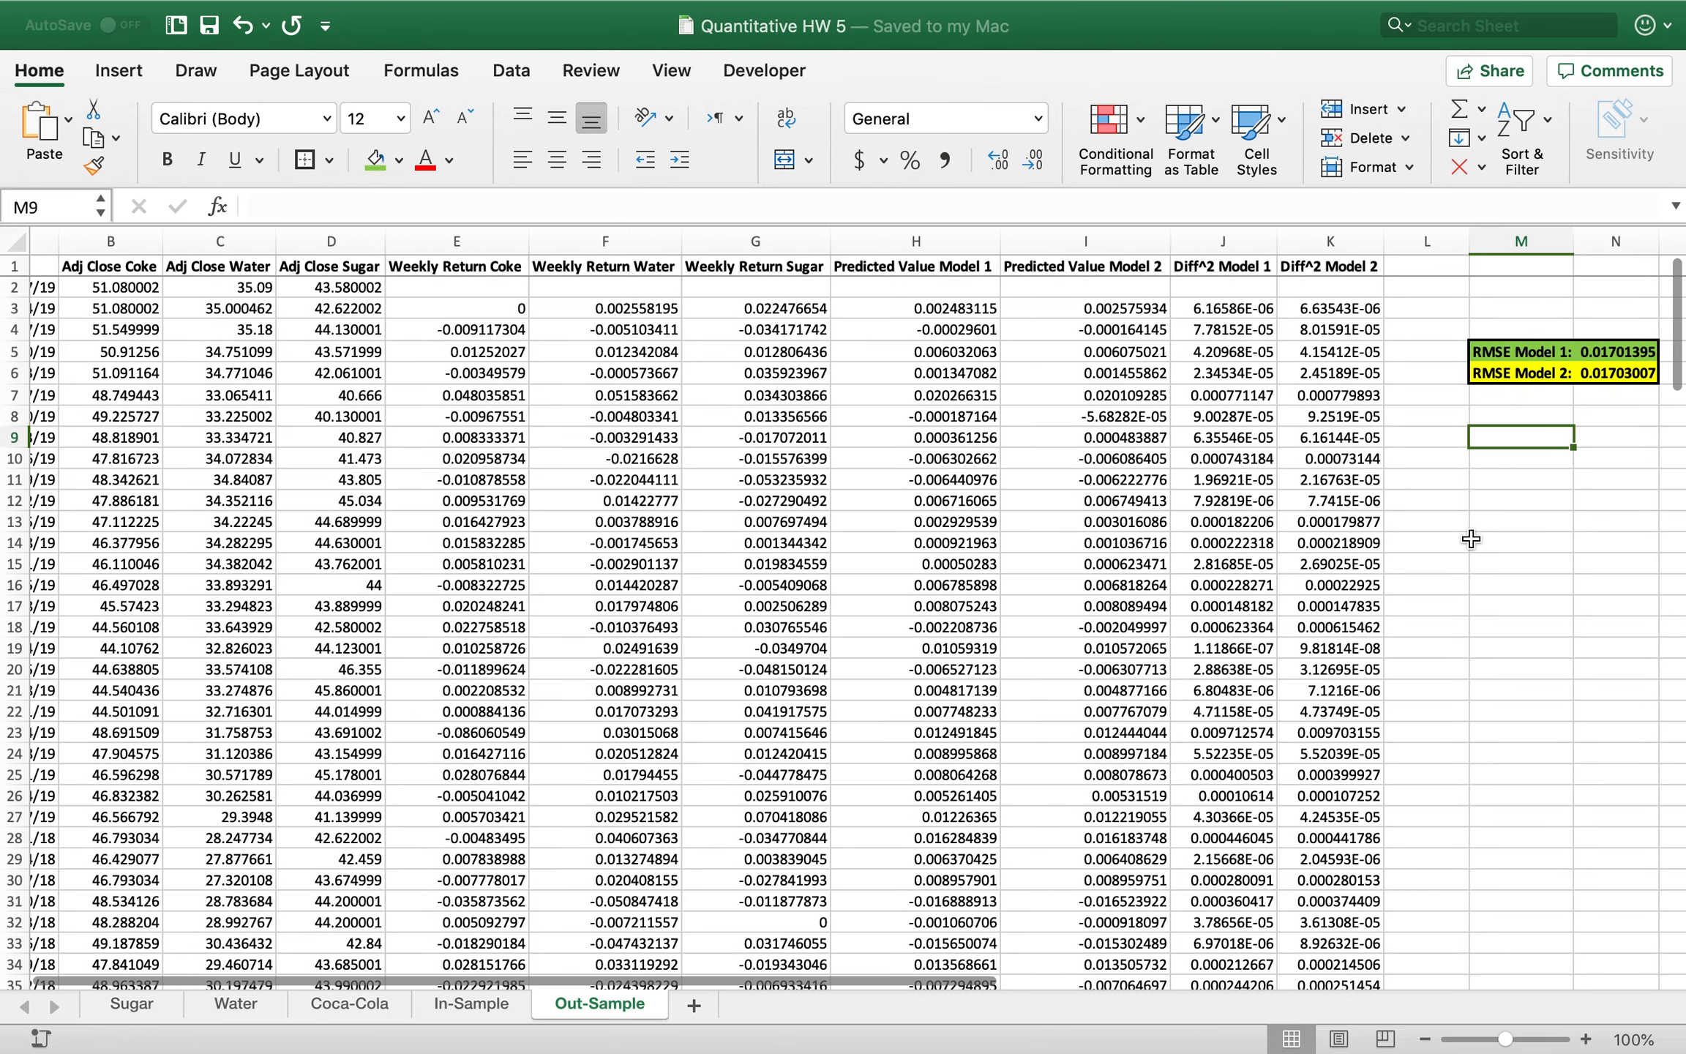
scroll(1186, 439, "left", 2)
left_click_drag(399, 316, 1292, 310)
left_click(1290, 312)
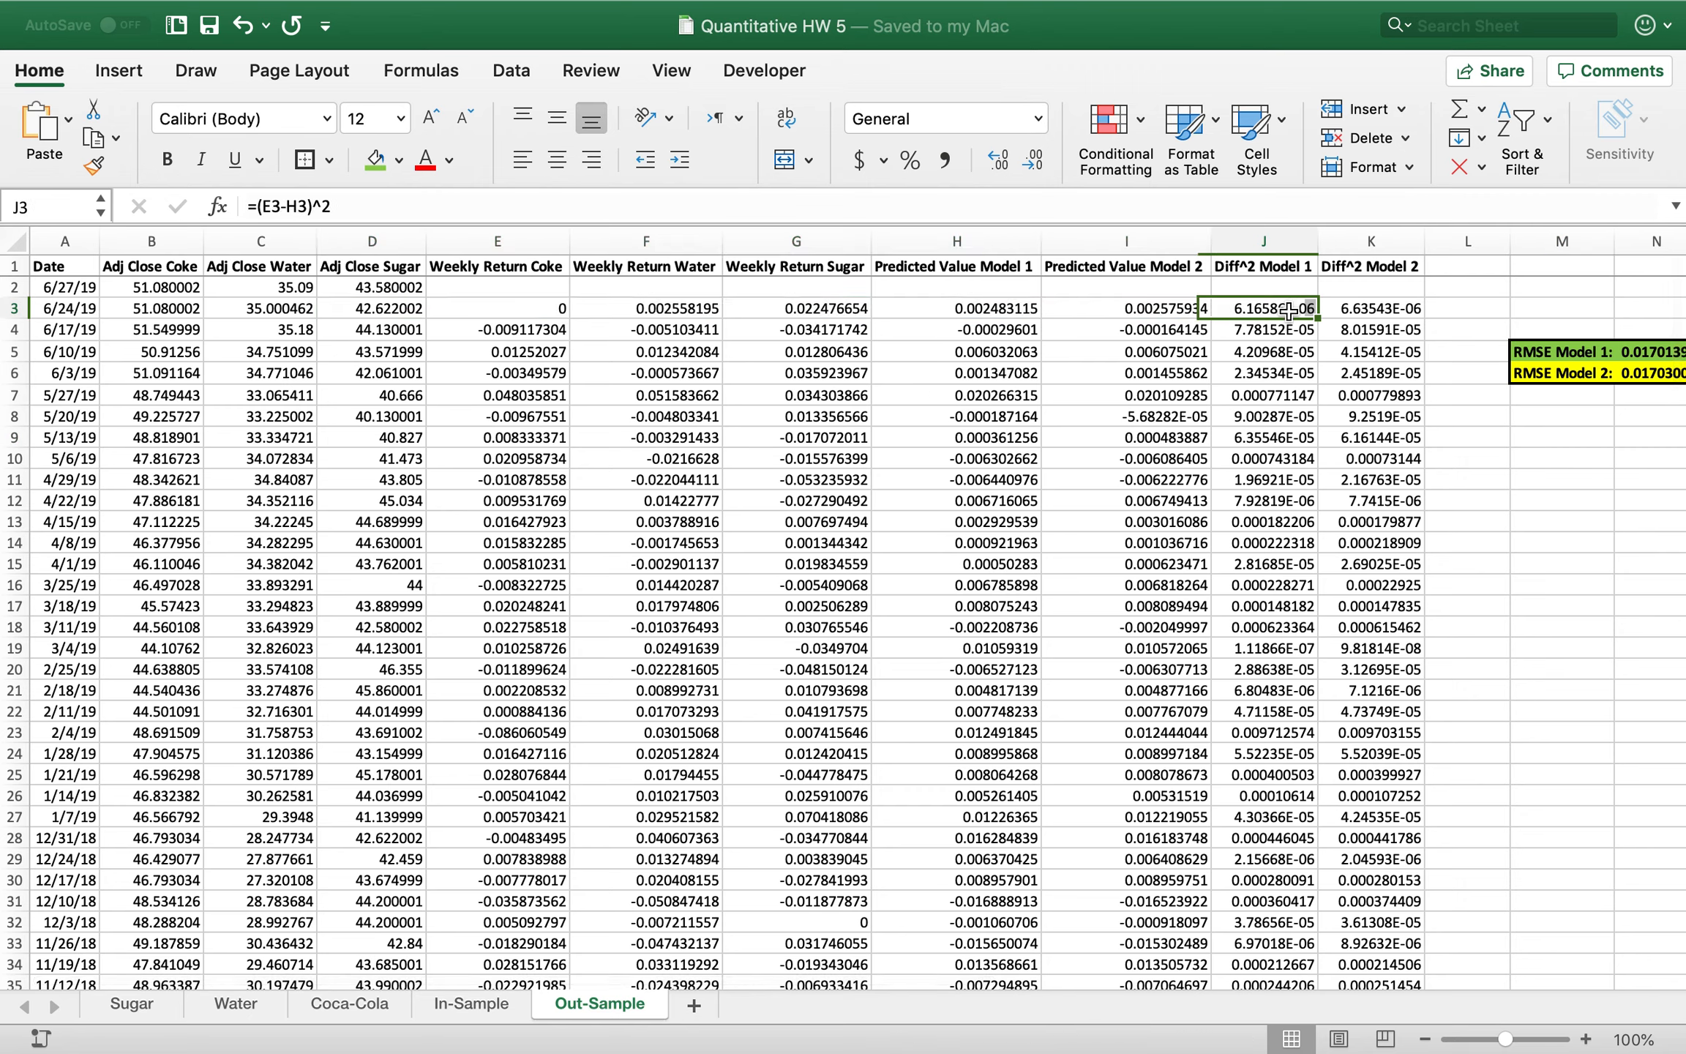
double_click(1001, 308)
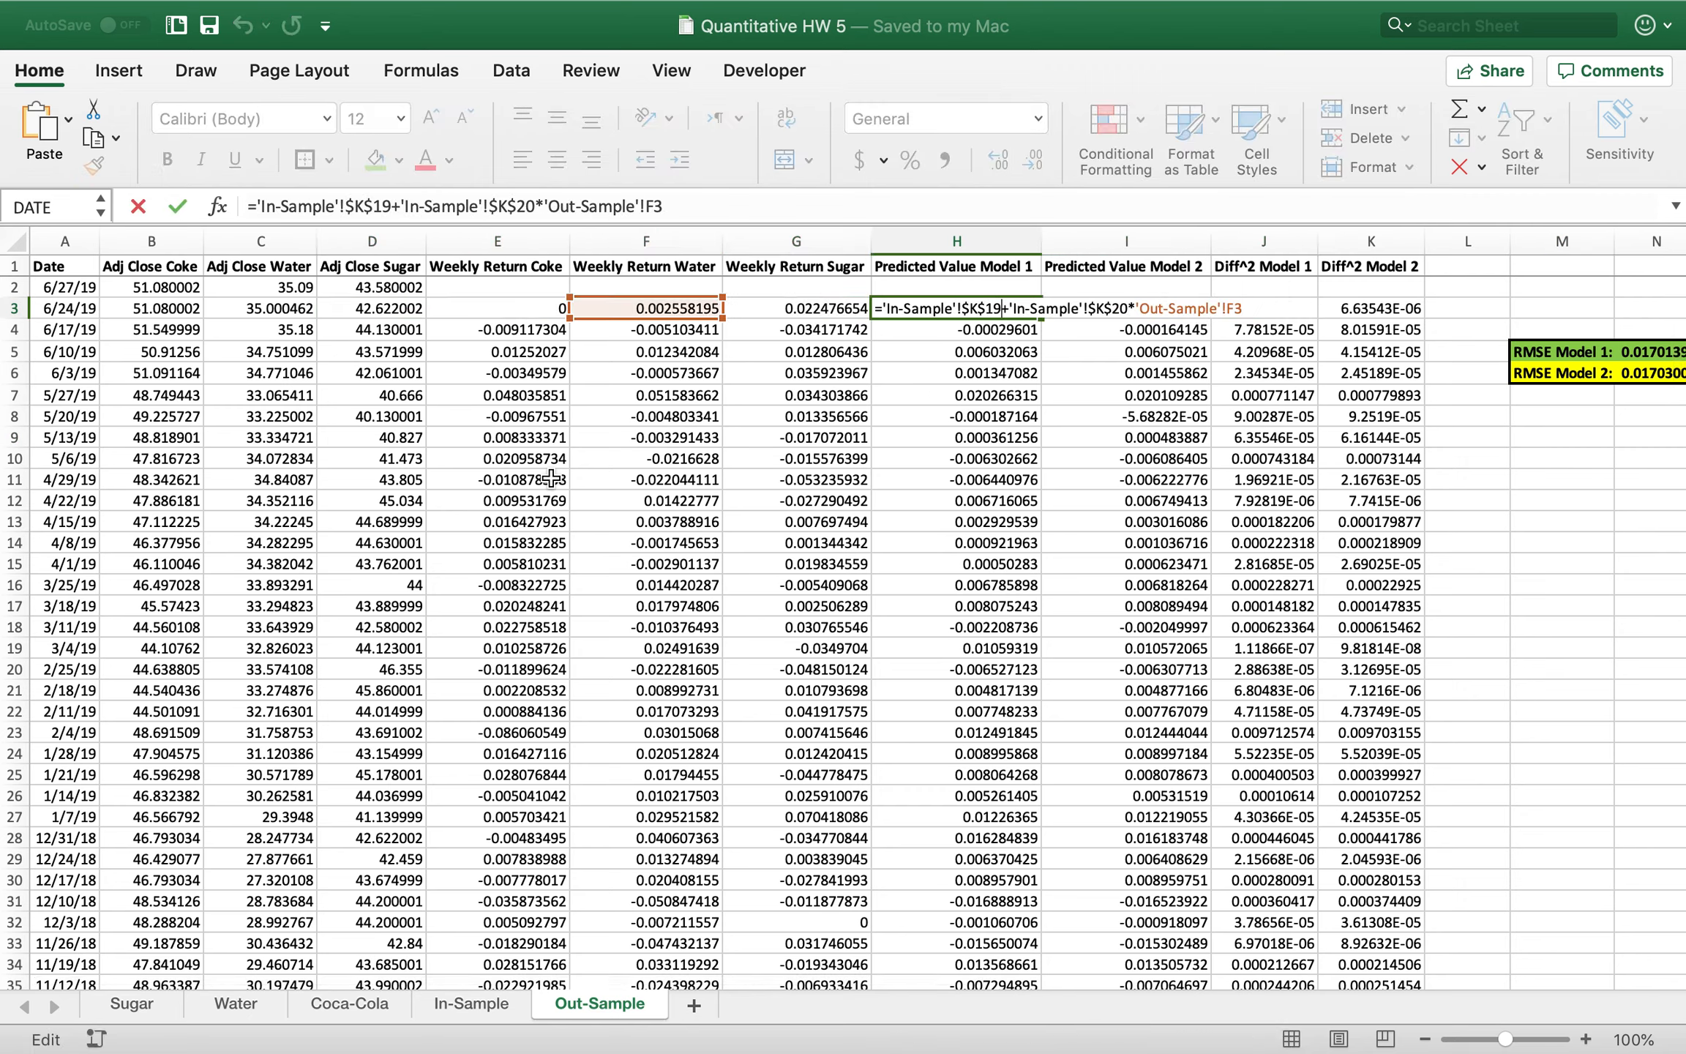
key("Return")
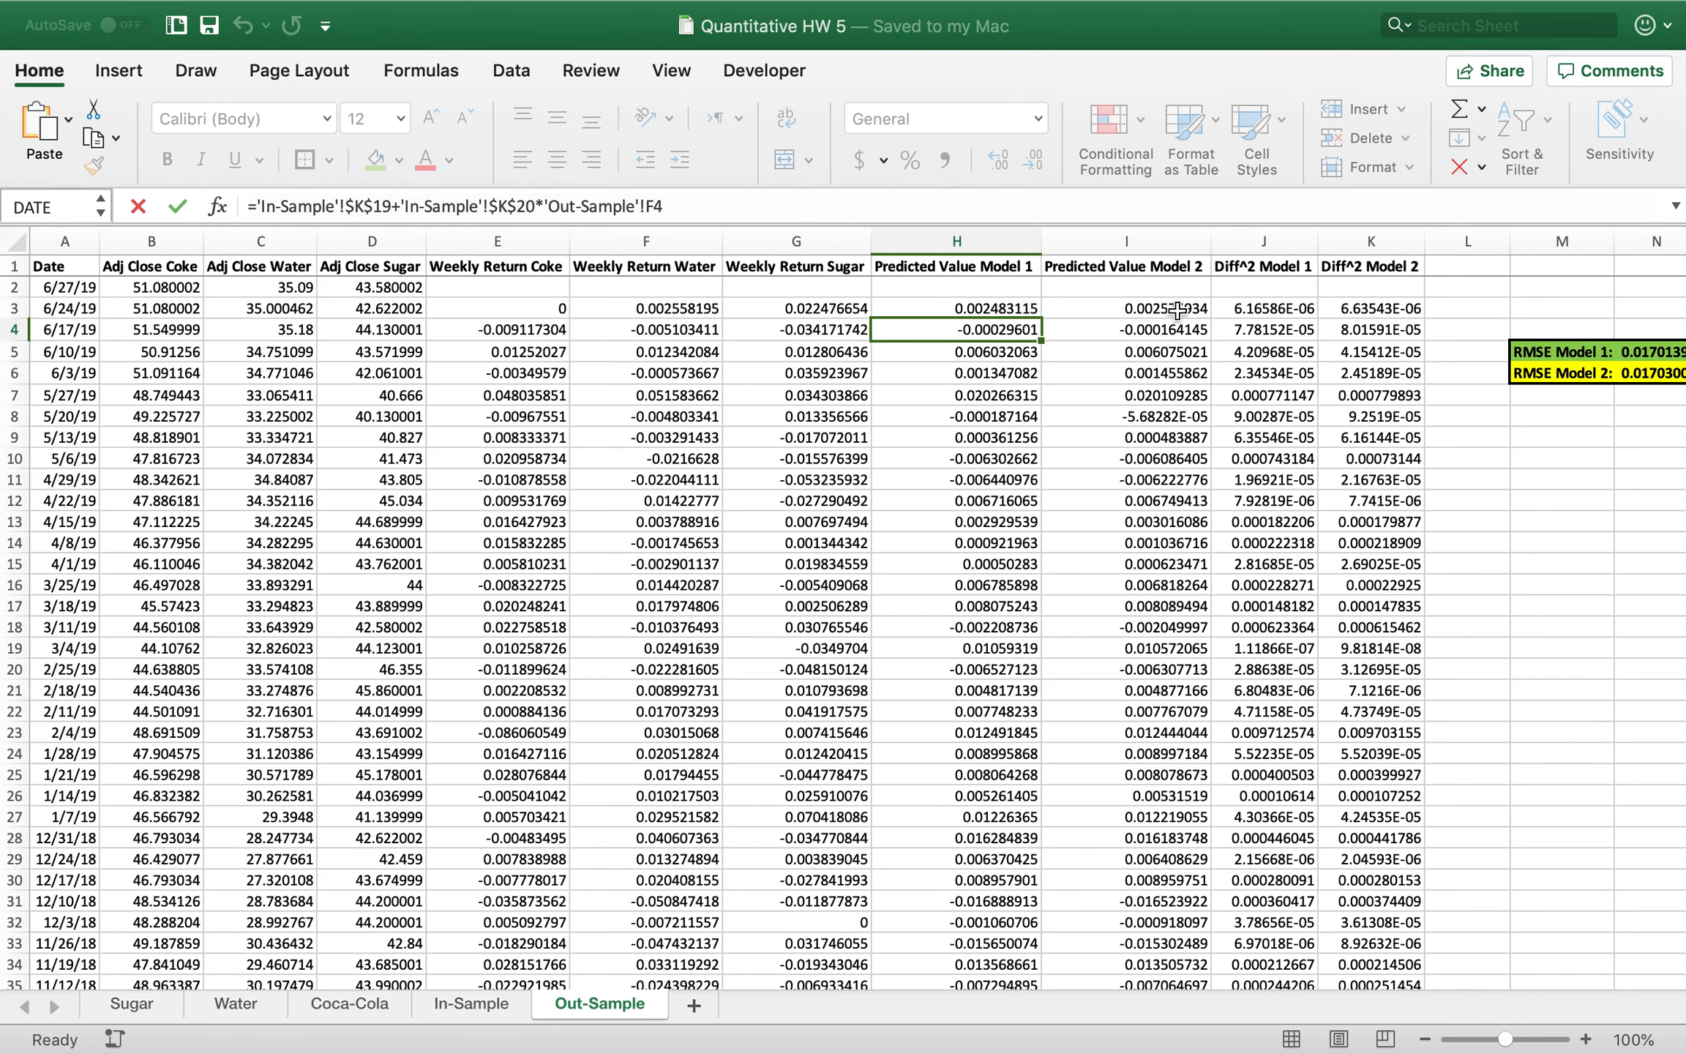
left_click(1291, 313)
double_click(1290, 313)
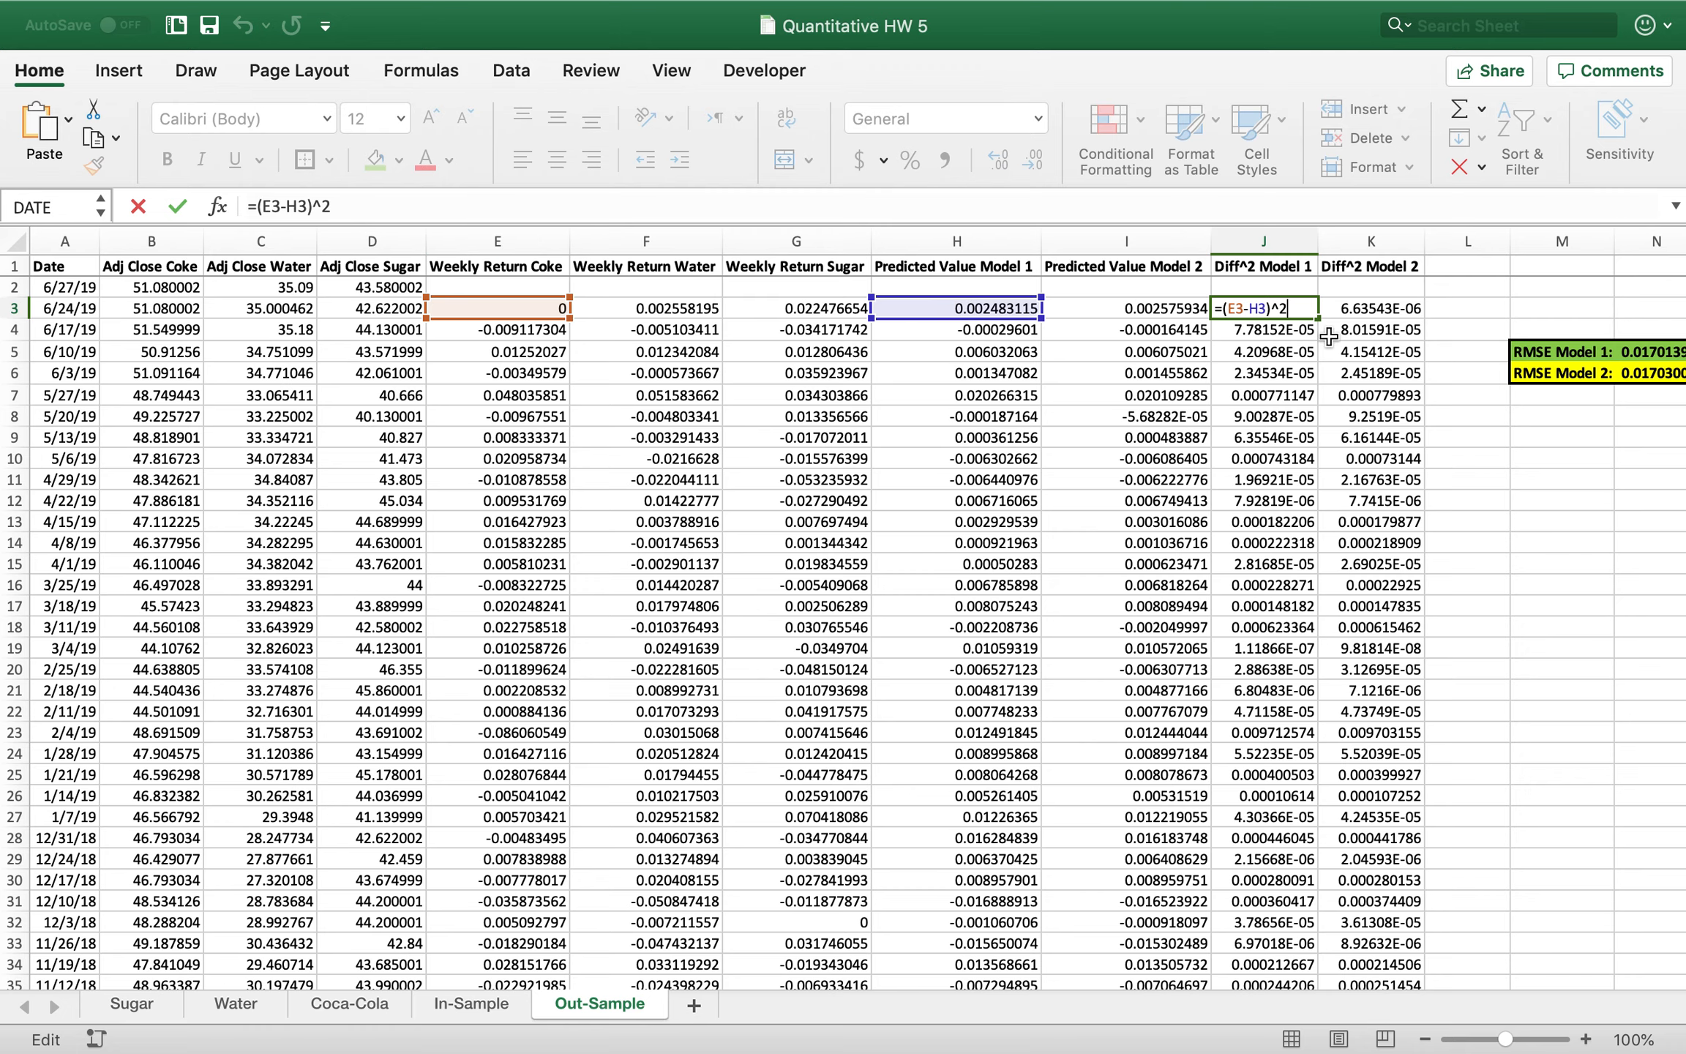
key("Return")
scroll(1310, 329, "right", 5)
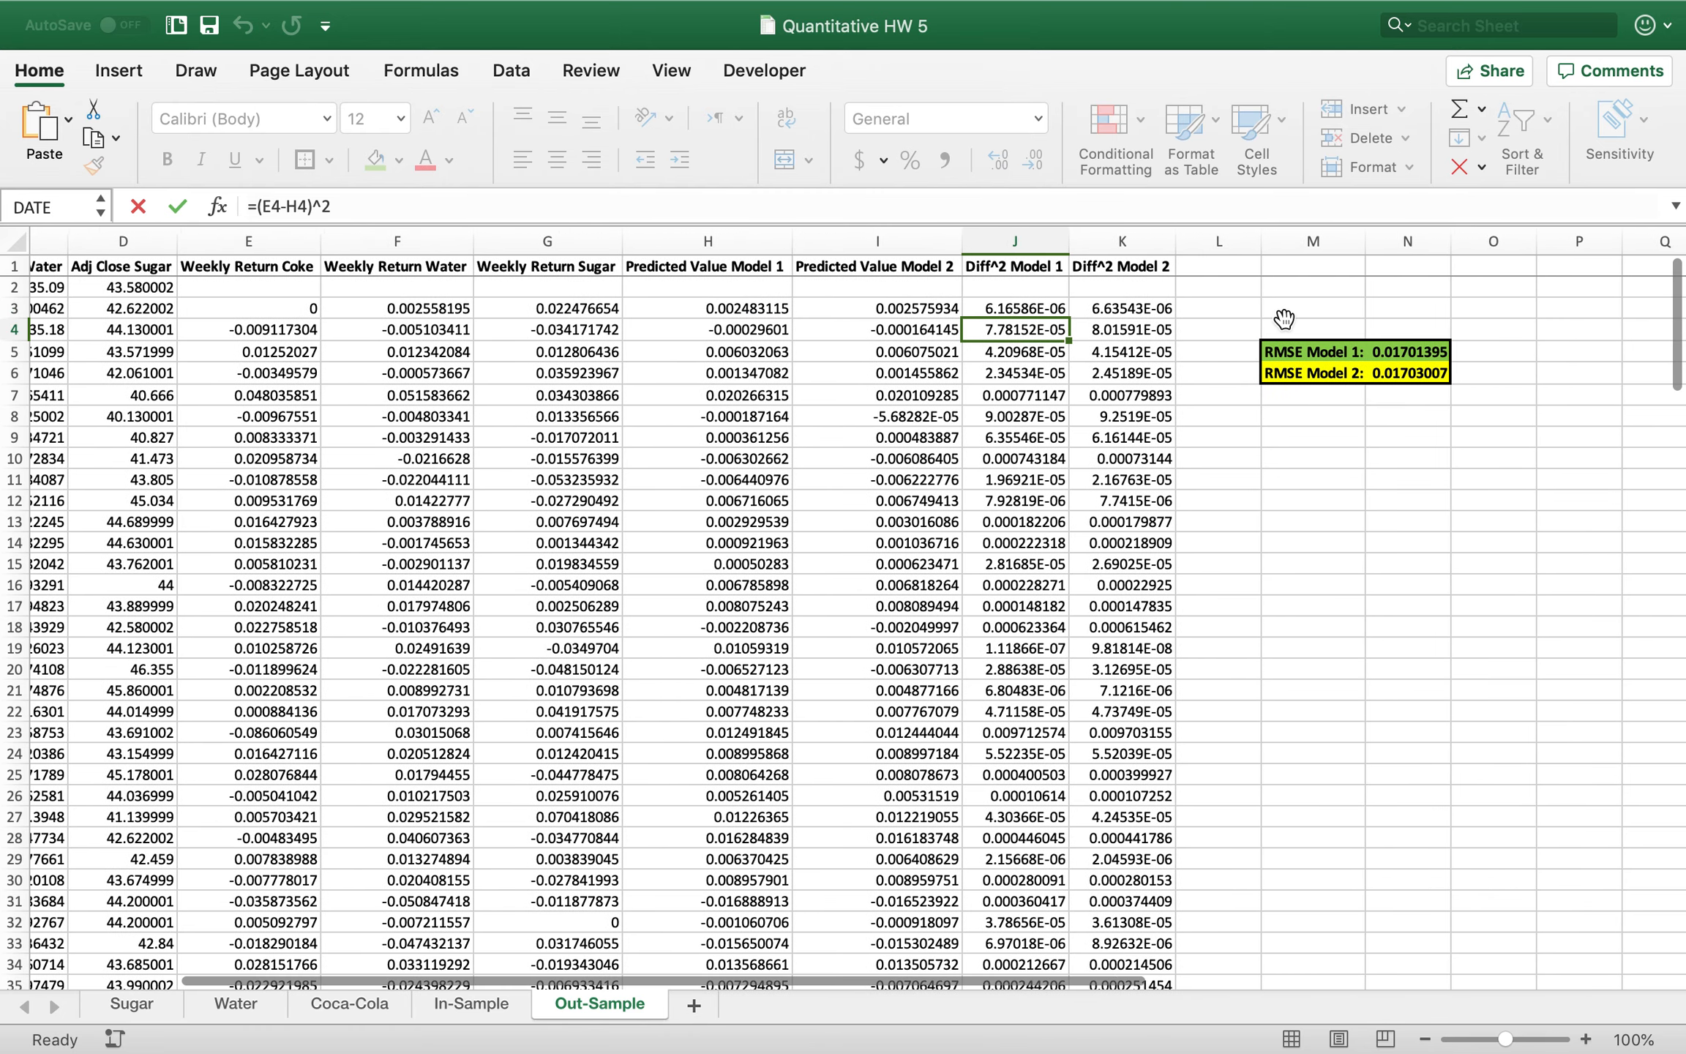
double_click(1412, 352)
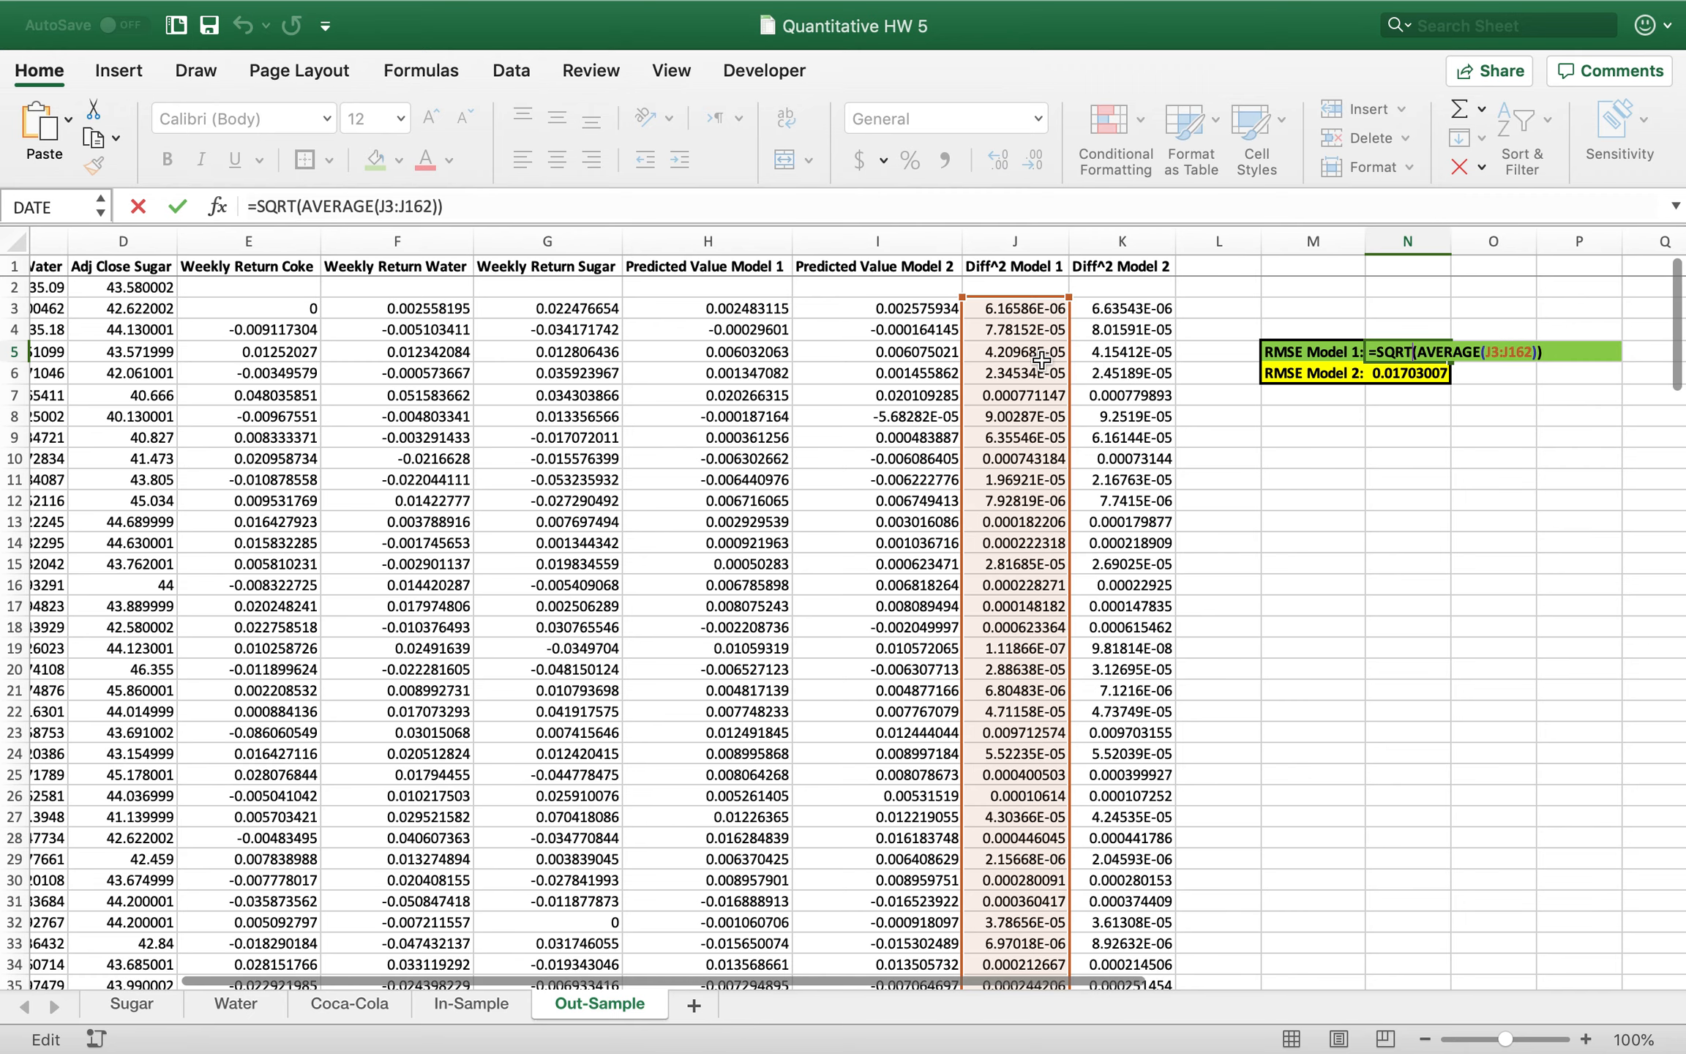
key("Return")
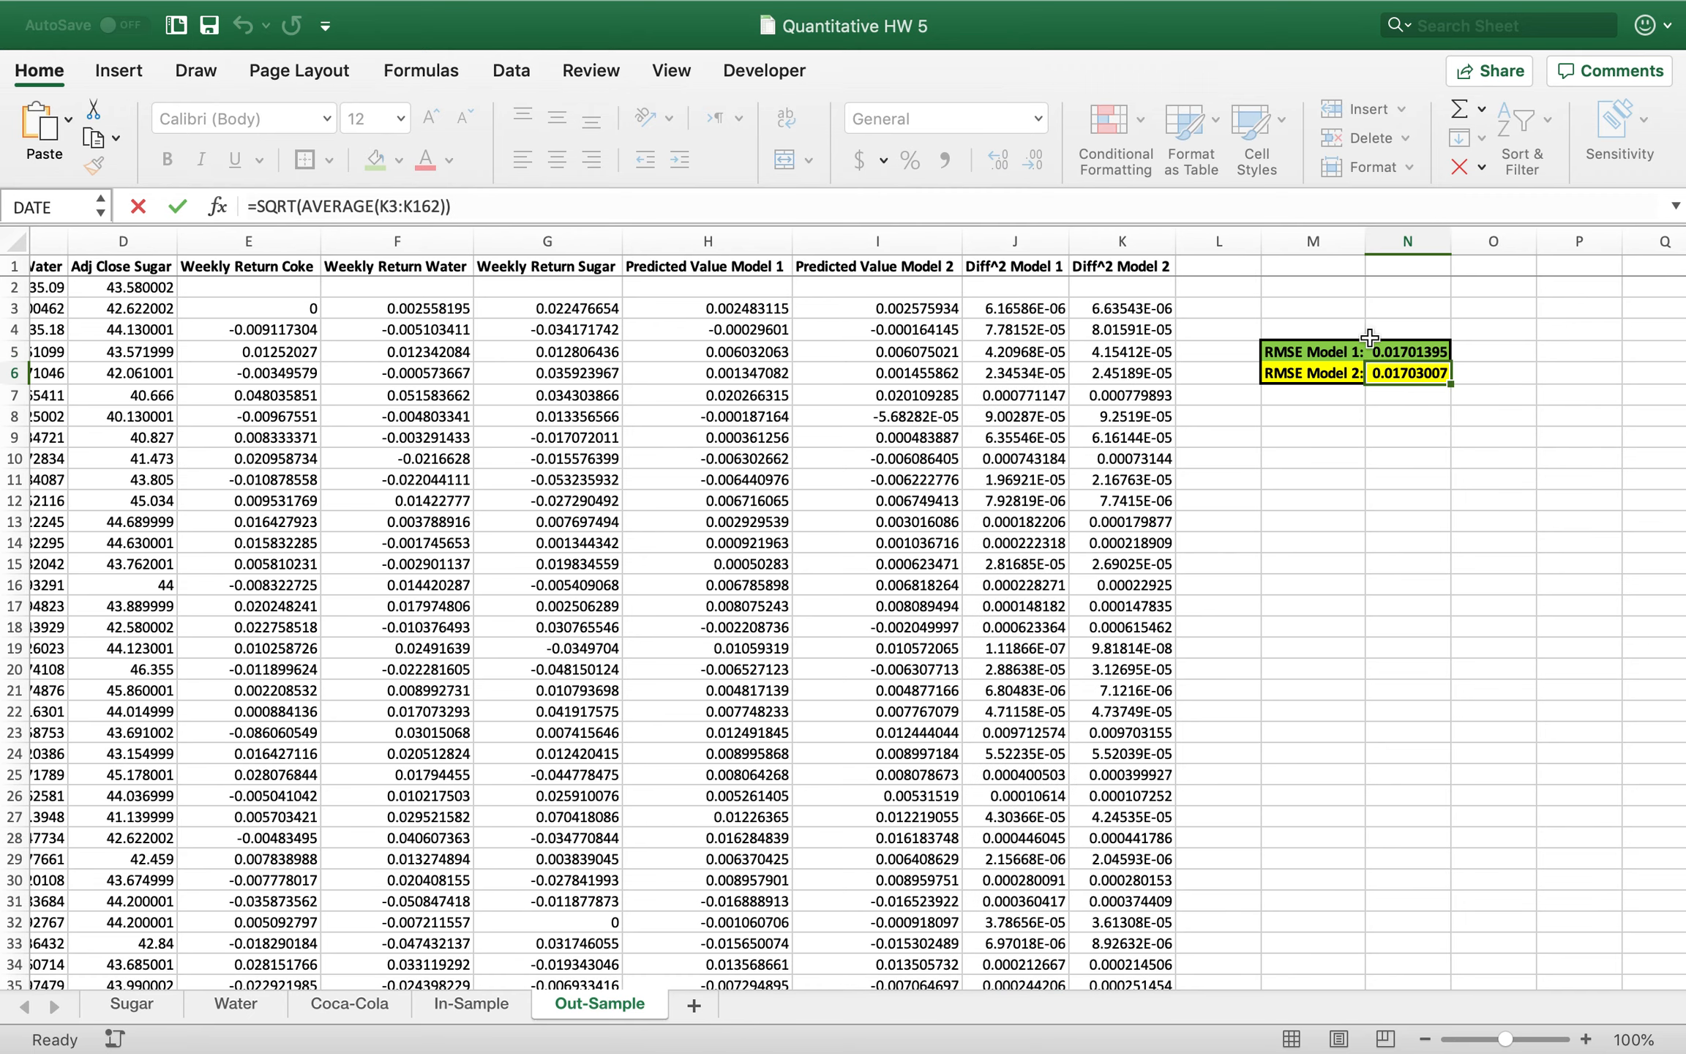
left_click(1409, 351)
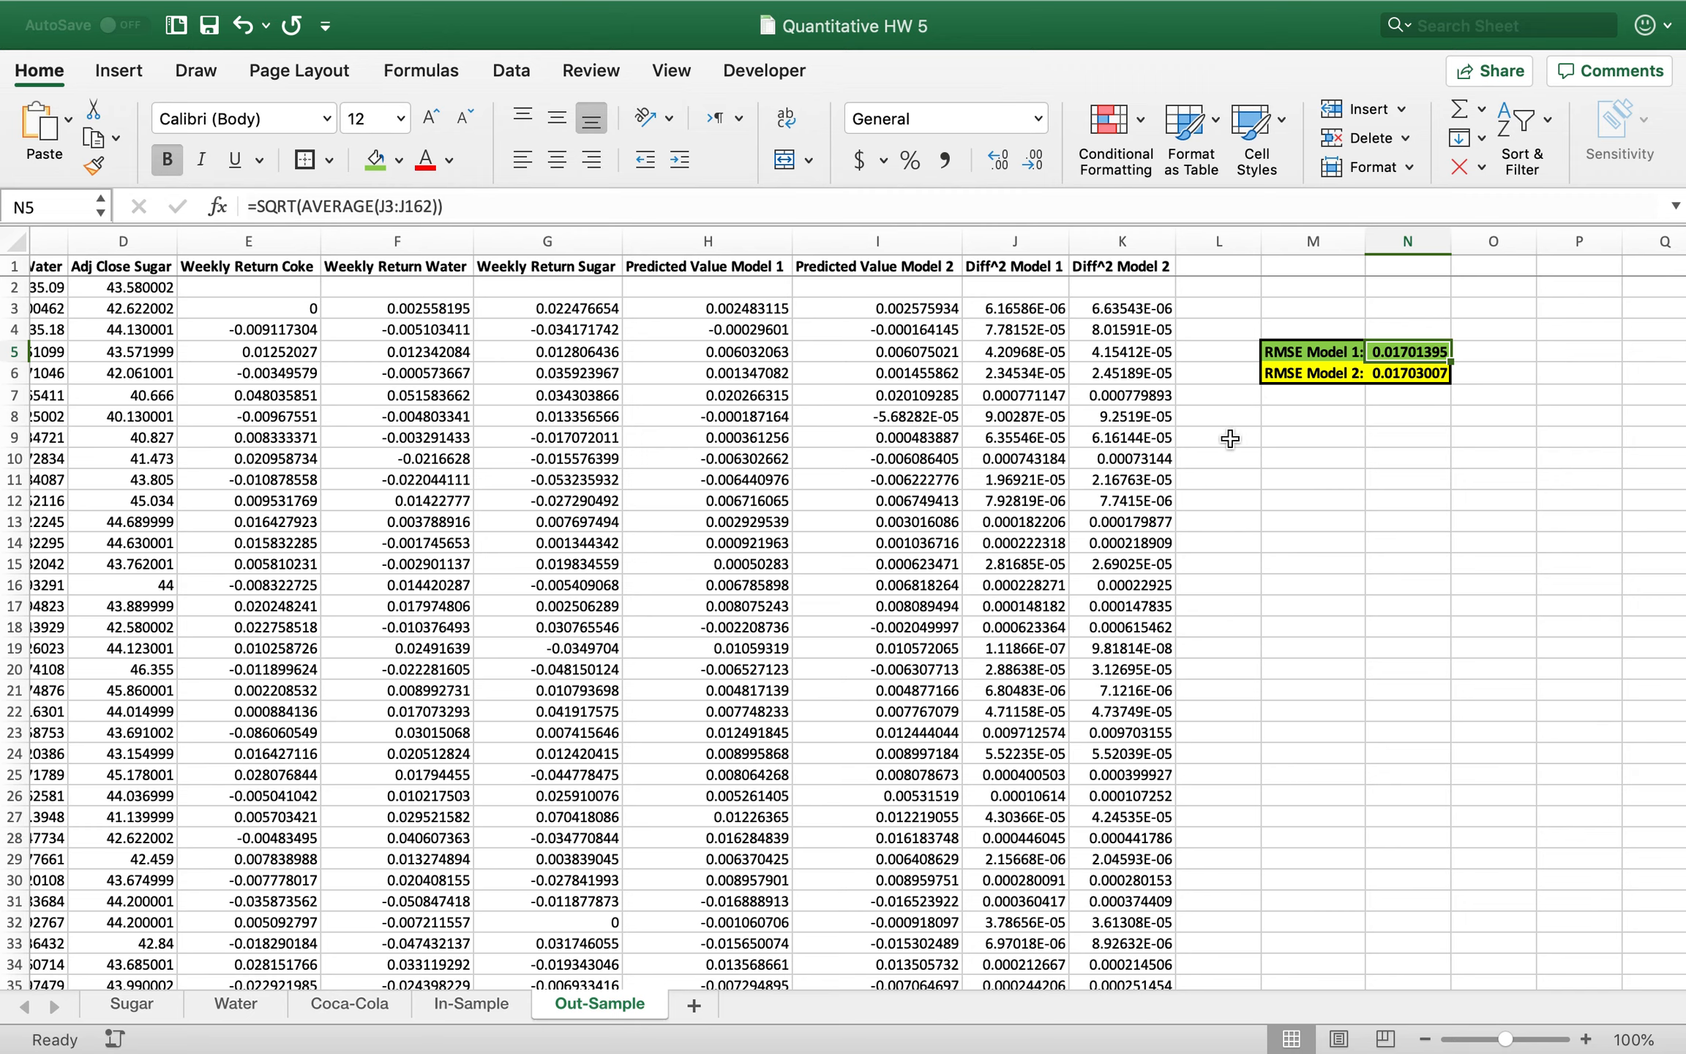